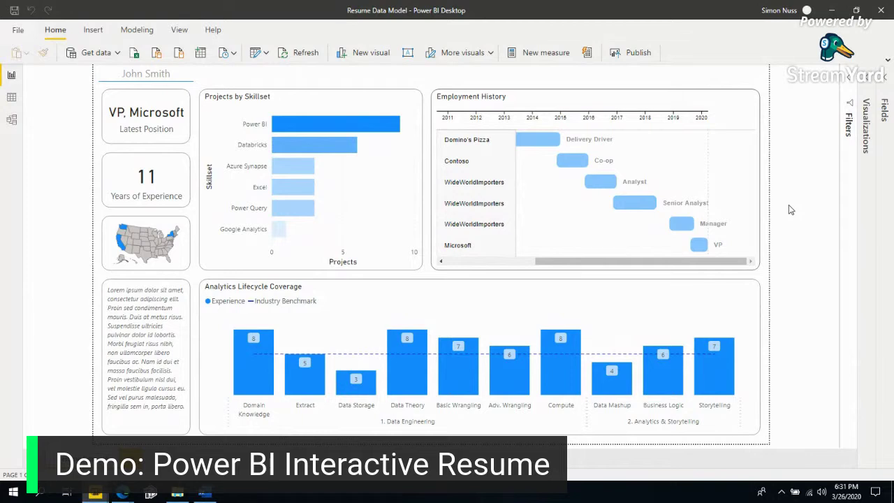
- Select and deselect the name text box, then scroll the Employment History timeline left and back
click(130, 73)
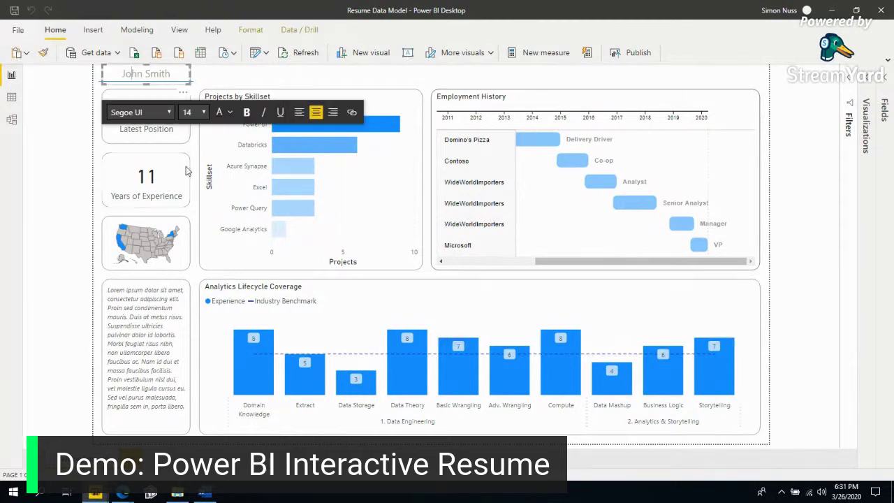
click(104, 149)
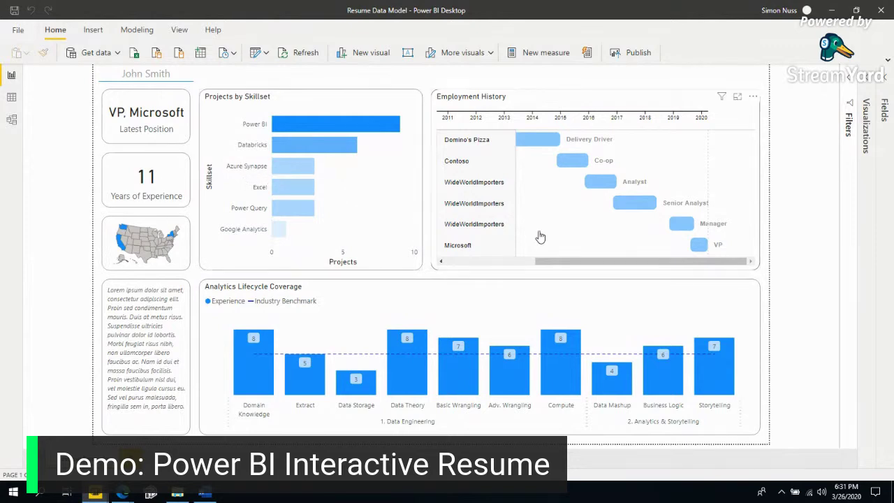
drag(563, 262, 510, 261)
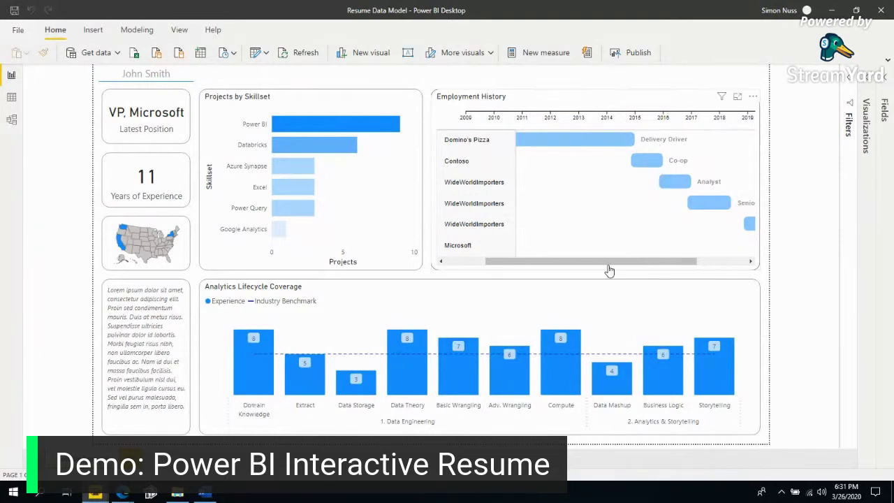
drag(613, 261, 661, 261)
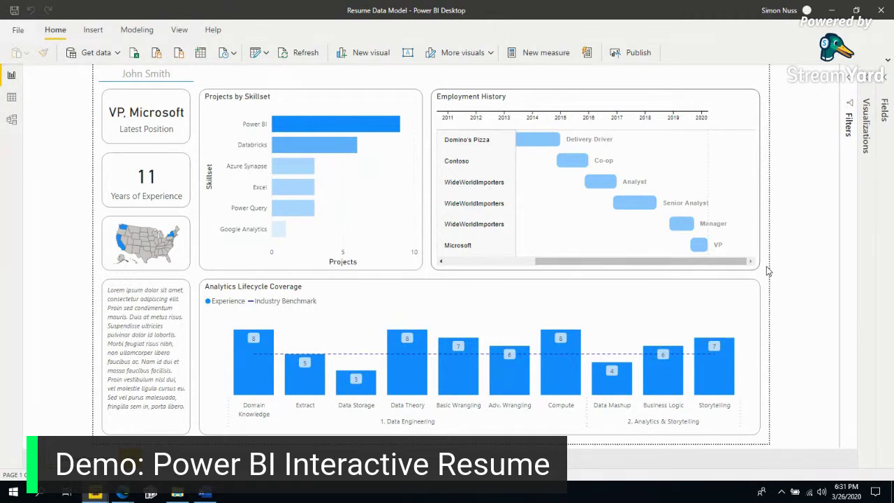
- From the Resume Demo folder window, open Resume Data.xlsx in Excel
click(178, 493)
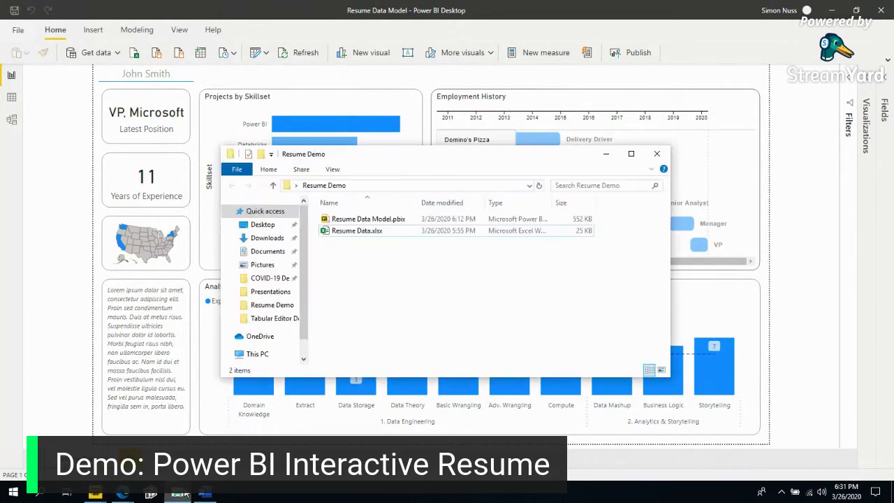
click(358, 231)
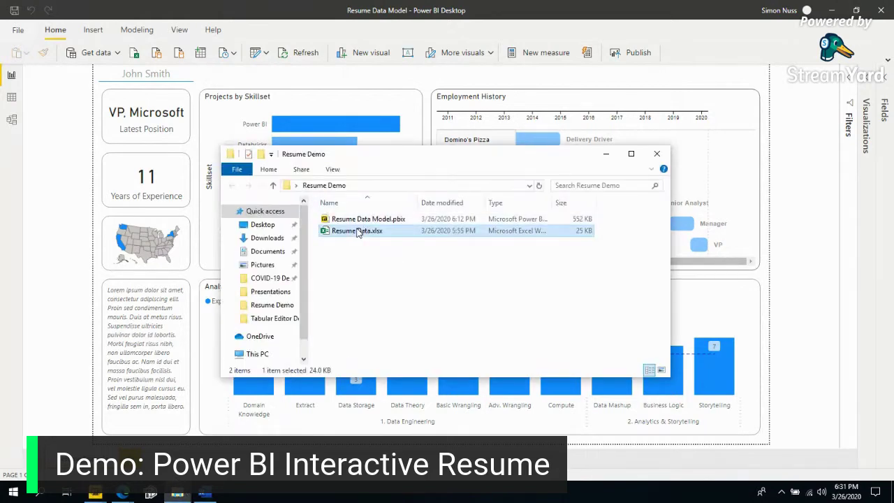
double_click(357, 231)
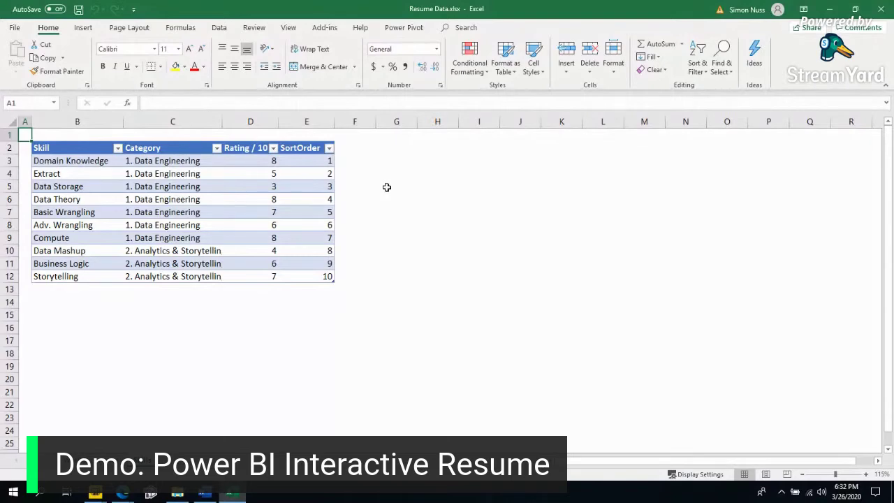
- Switch with Ctrl+Page Down to the worksheet holding the employment history and project tables
key(ctrl+Page_Down)
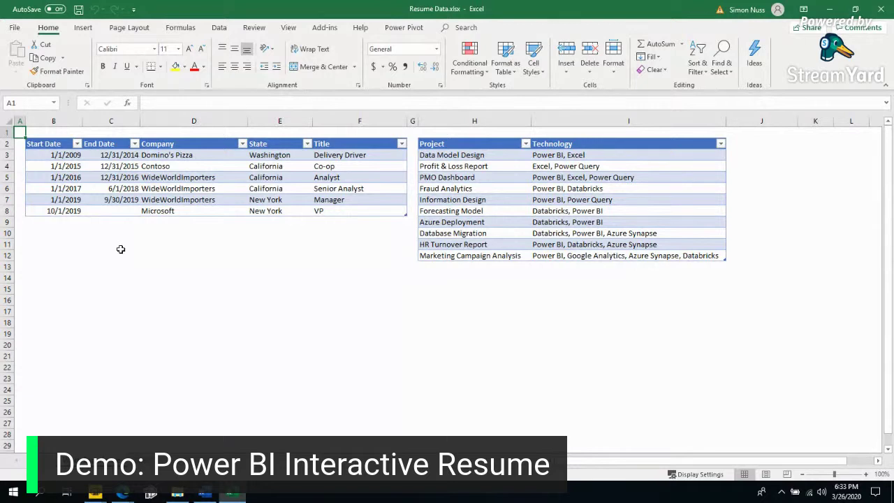
double_click(136, 243)
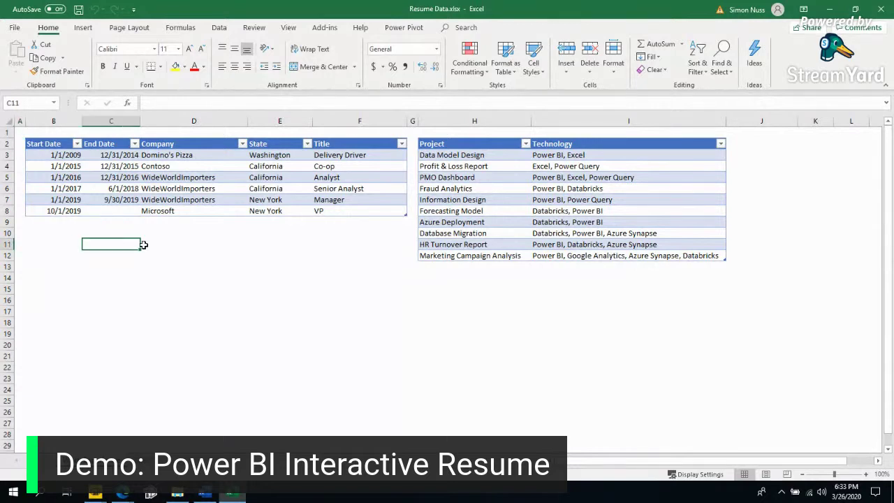
text(=SUM()
key(BackSpace)
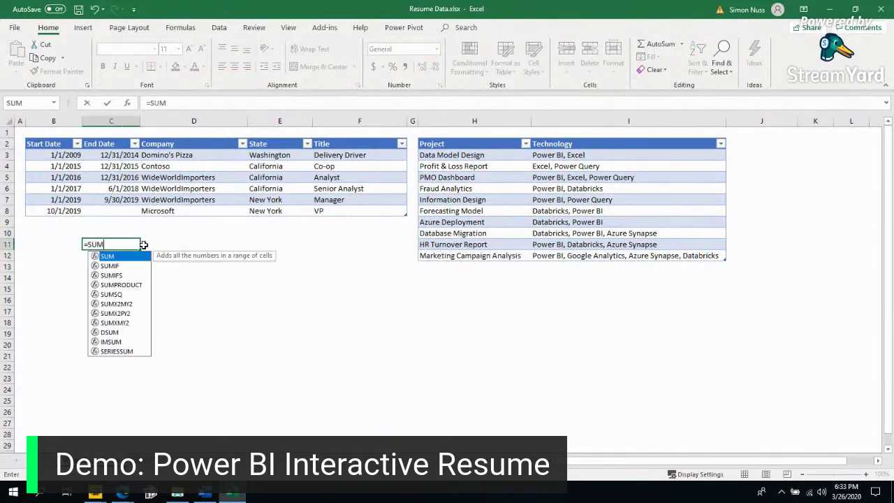
text(())
key(Escape)
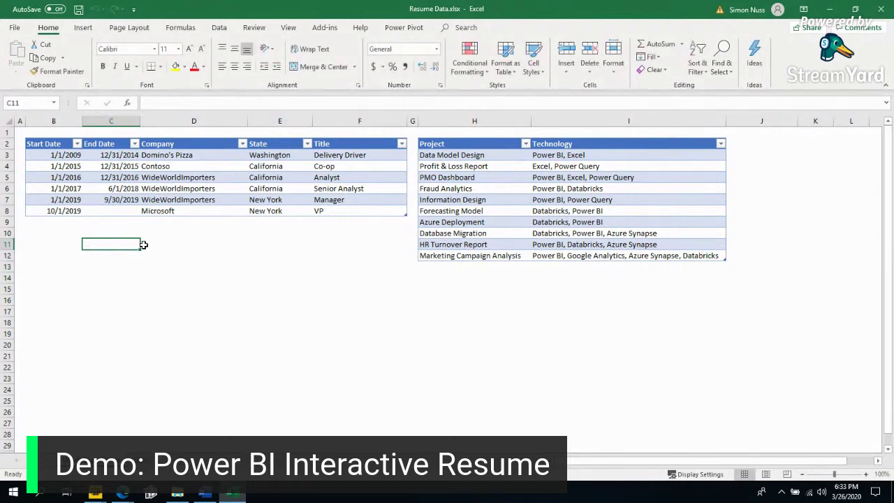
key(Home)
key(ctrl+Home)
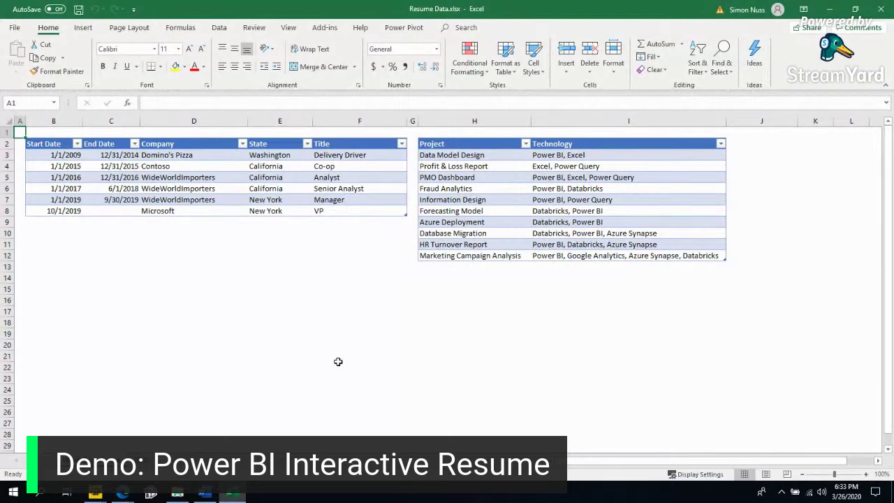
click(204, 495)
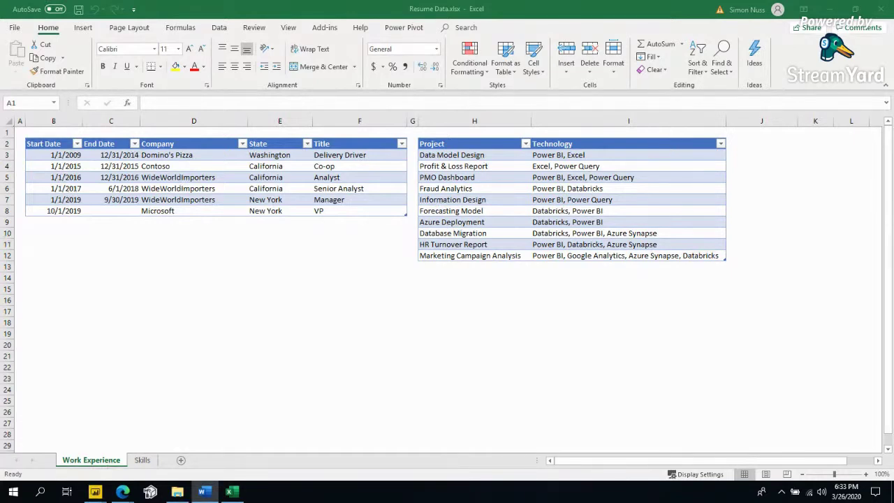
- Bring the Power BI resume report forward, restore it to a smaller window, then minimize it
mouse_move(95, 488)
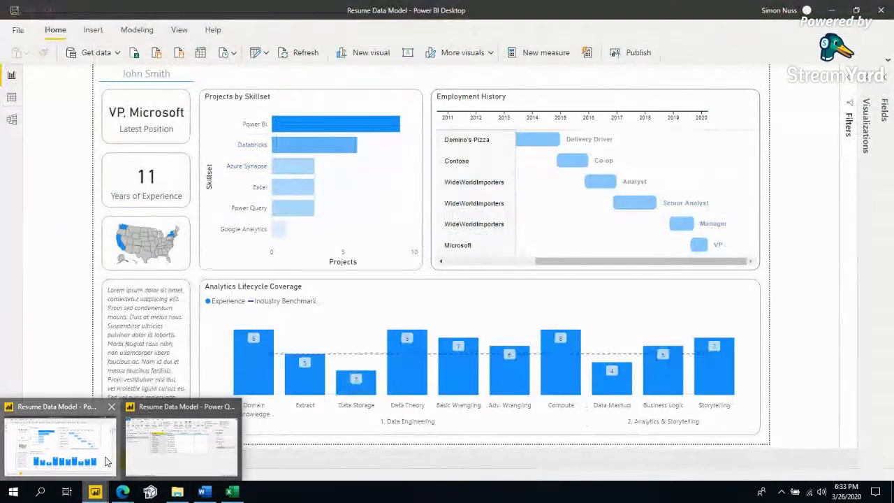
click(179, 449)
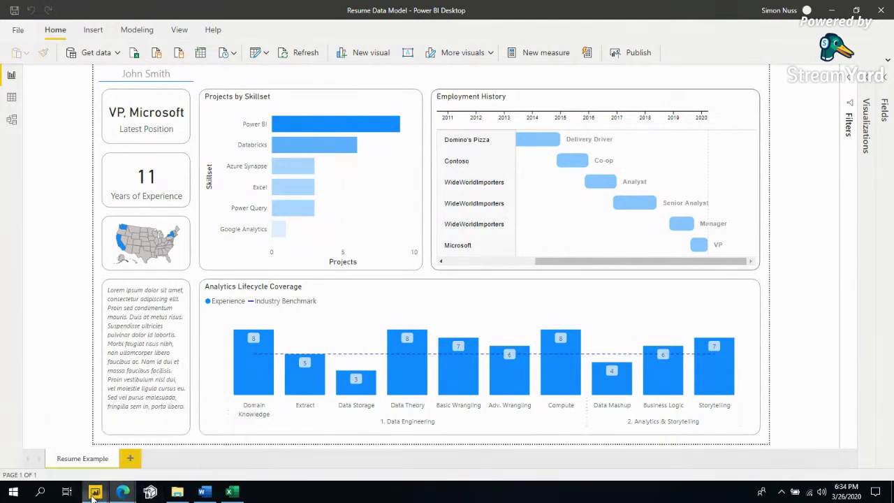
drag(631, 11, 573, 242)
key(super+Down)
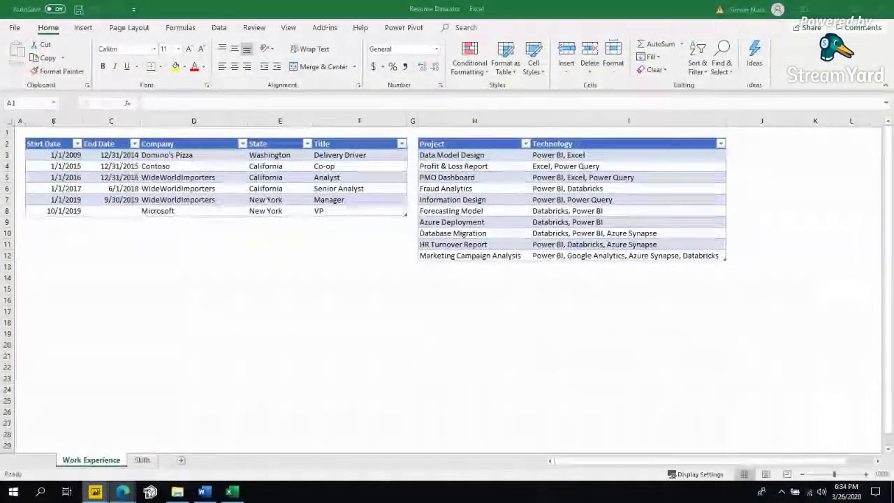
- Close Excel, launch a new Power BI Desktop instance, and move then minimize the Resume Demo folder
click(878, 9)
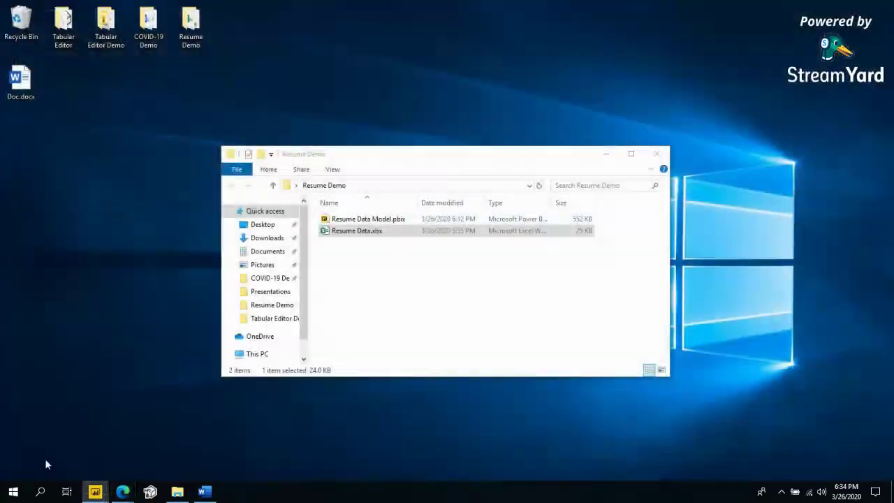
right_click(102, 491)
click(63, 427)
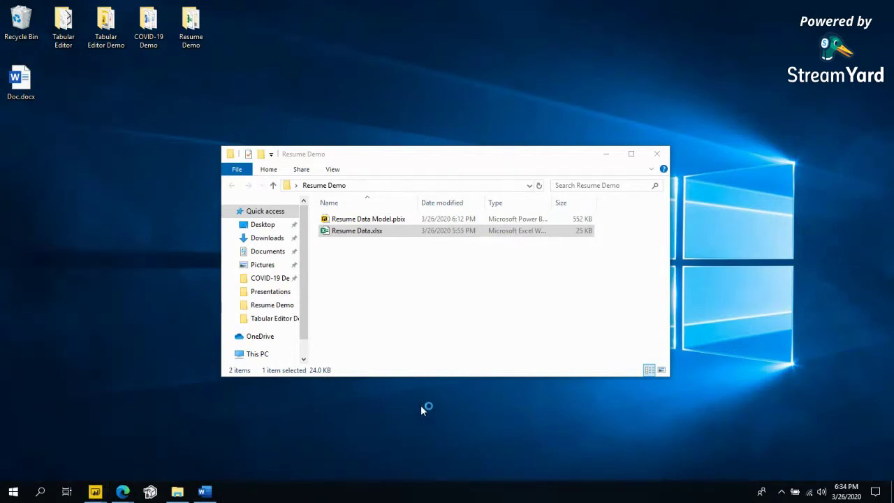
drag(455, 154, 634, 156)
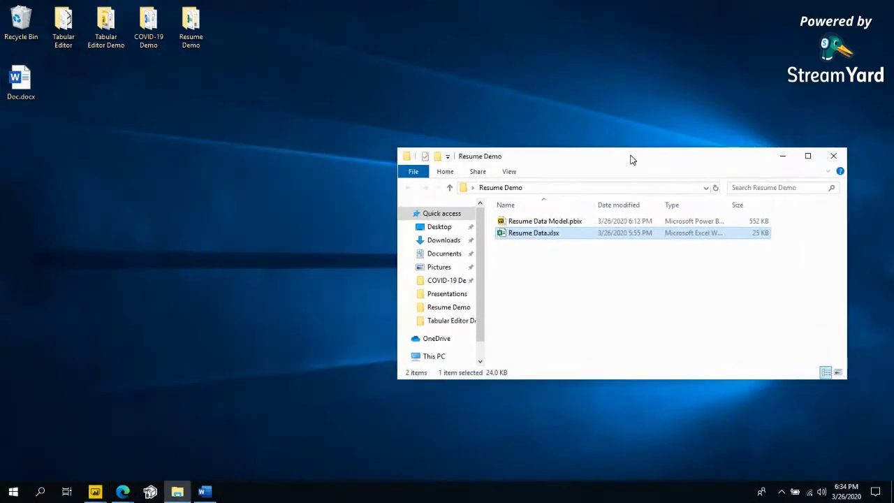
click(781, 157)
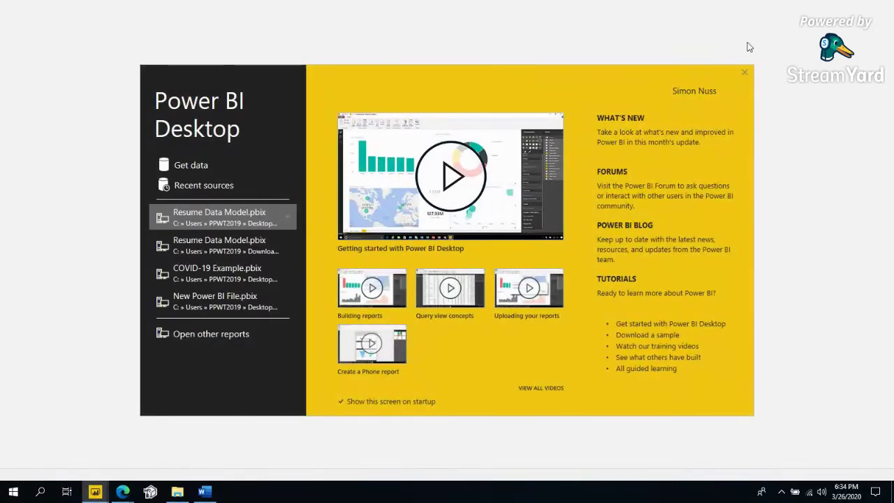
- Dismiss the start screen, hide Visualizations, Fields and Filters panes, expand the ribbon, and launch Edge
click(744, 72)
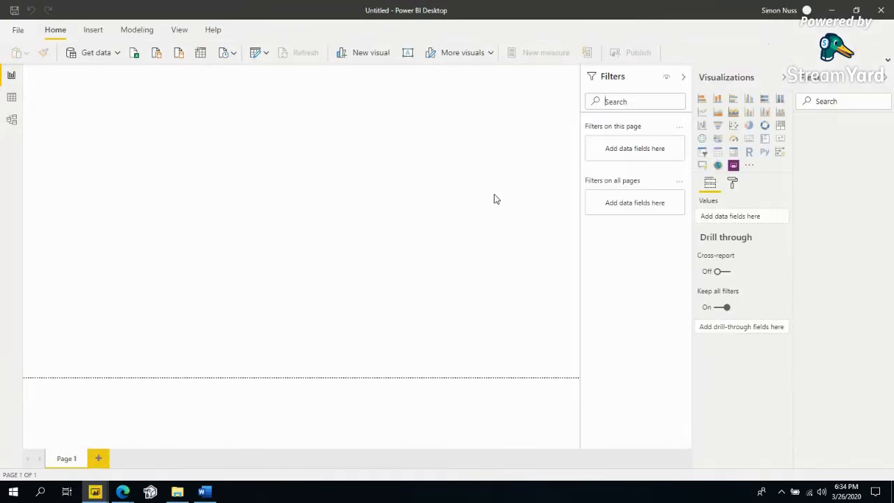
click(782, 79)
click(885, 80)
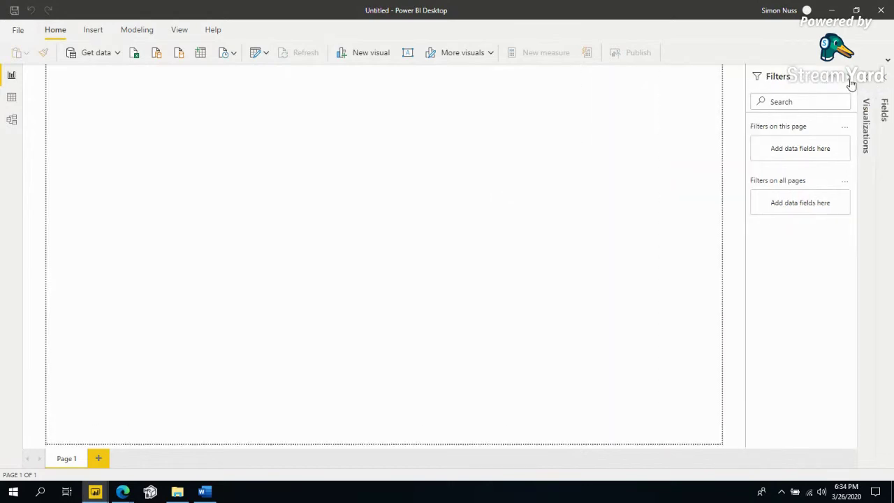
click(851, 80)
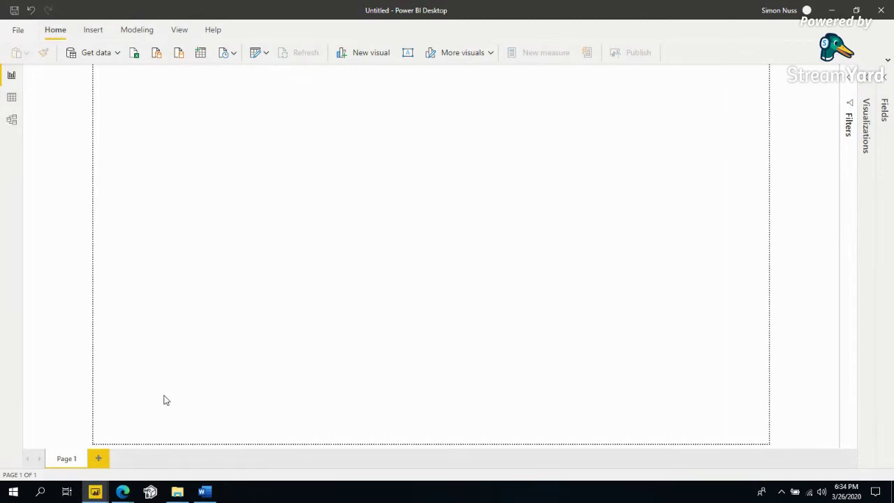
click(888, 63)
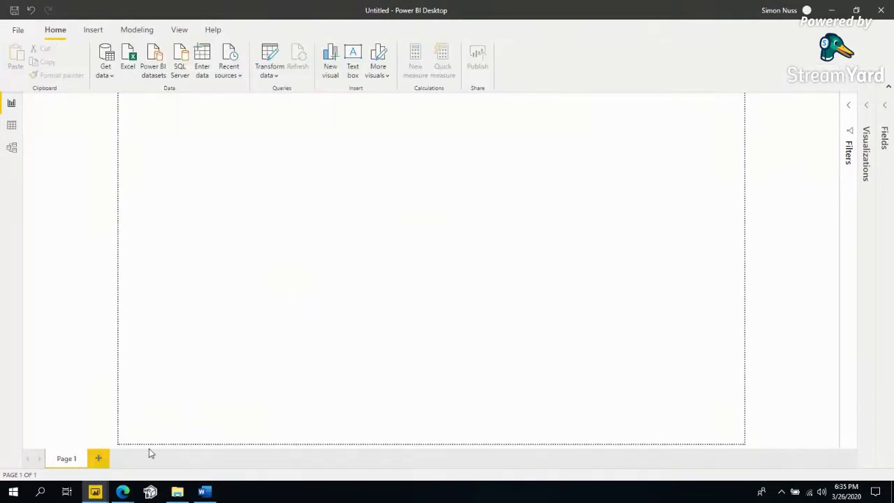
right_click(122, 491)
click(100, 433)
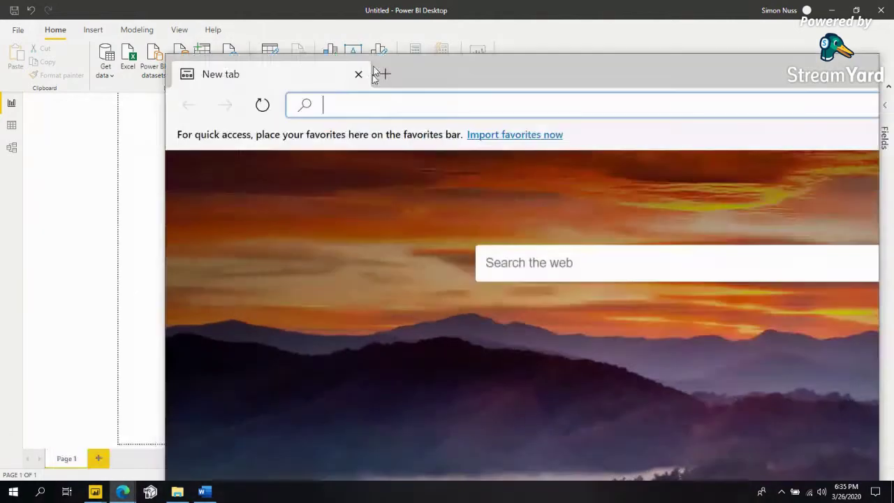
- Load google.com in Edge, replacing the accidentally opened Gmail tab, and reposition the browser window
text(google.com/gmail/)
key(Return)
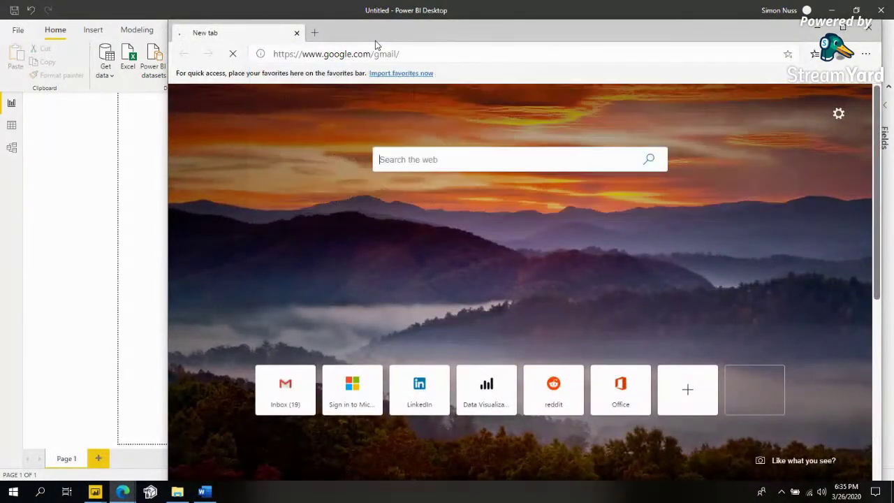
drag(379, 39, 315, 31)
double_click(315, 31)
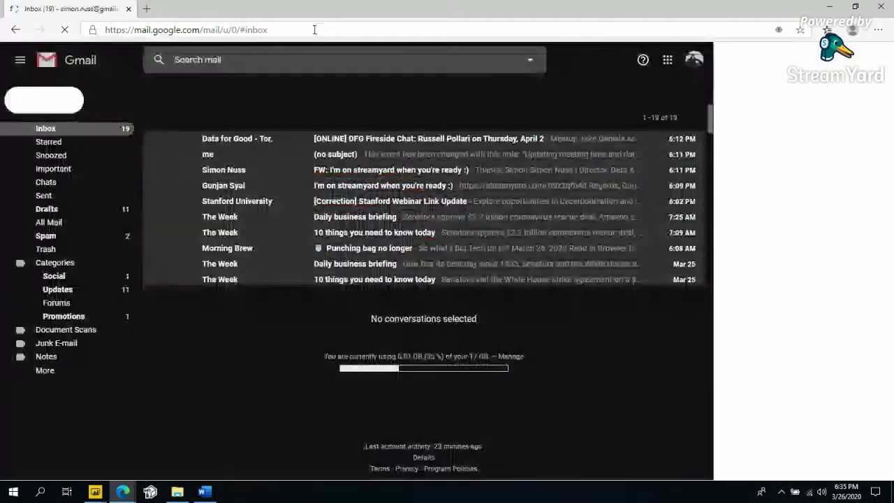
click(147, 10)
click(128, 9)
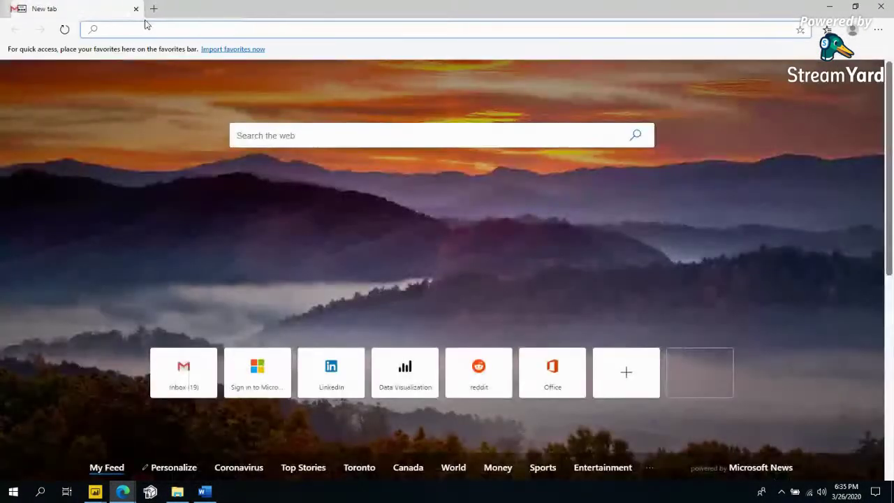
text(google.com)
key(Return)
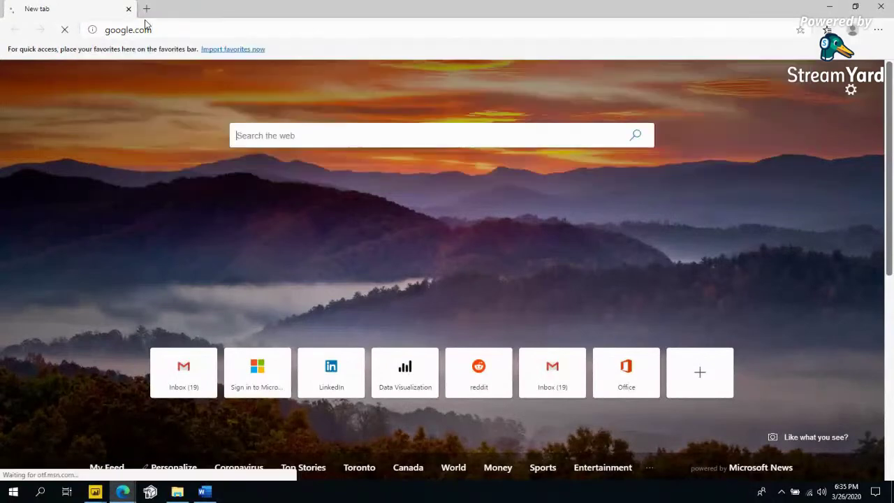
double_click(198, 9)
drag(250, 31, 262, 36)
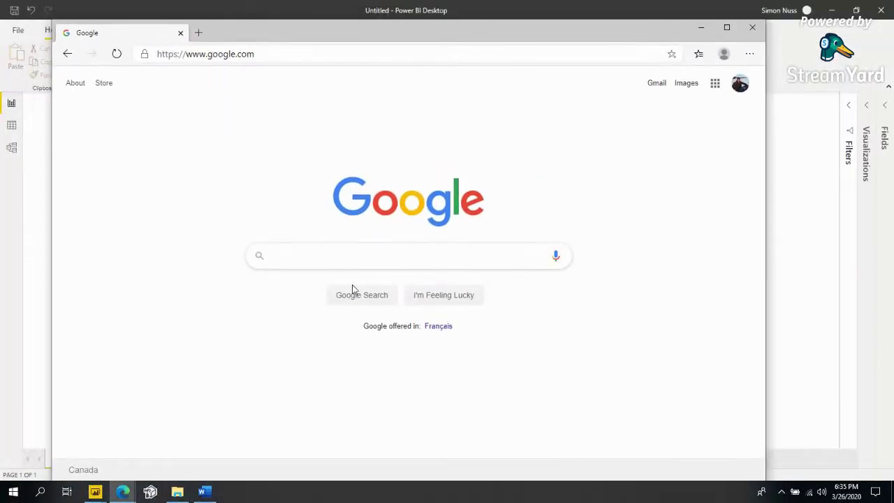
- Search Google for 'raptors wiki' and open the Toronto Raptors Wikipedia article
text(raptors wiki)
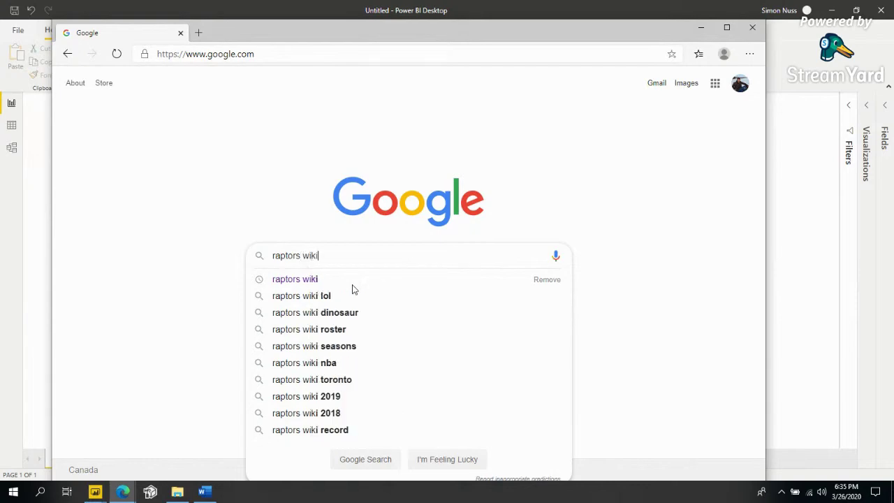
key(Return)
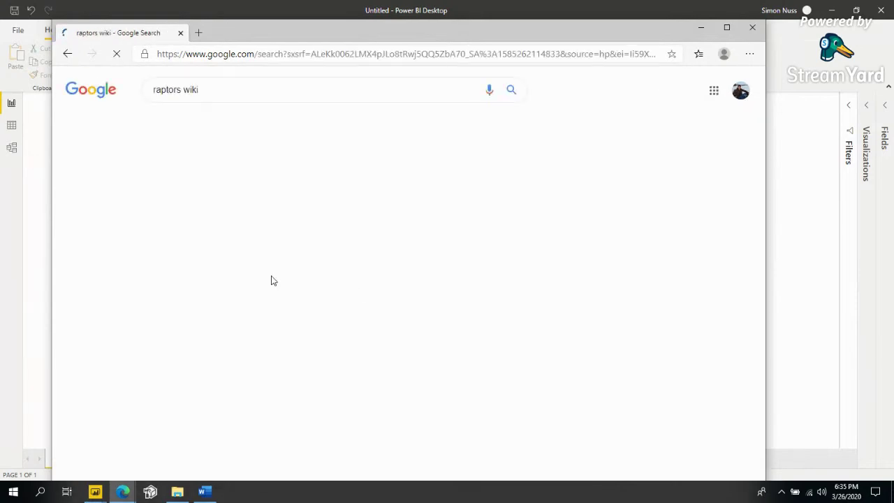
drag(285, 34, 527, 15)
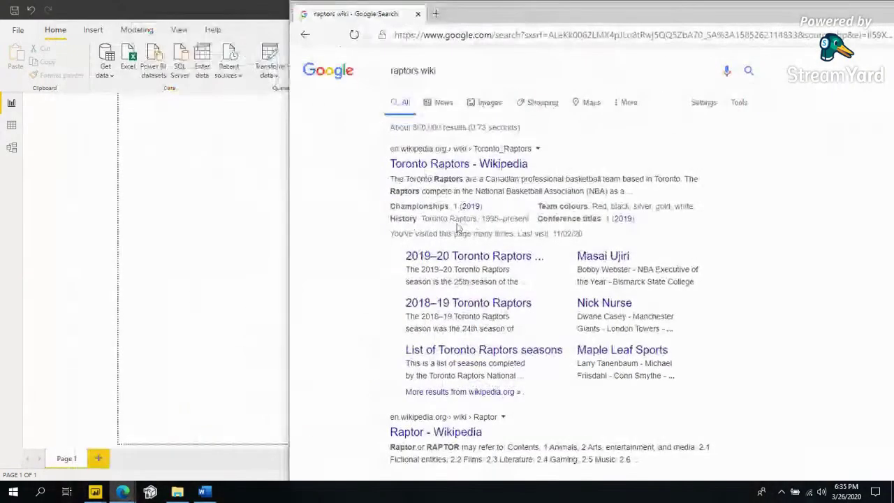
click(465, 171)
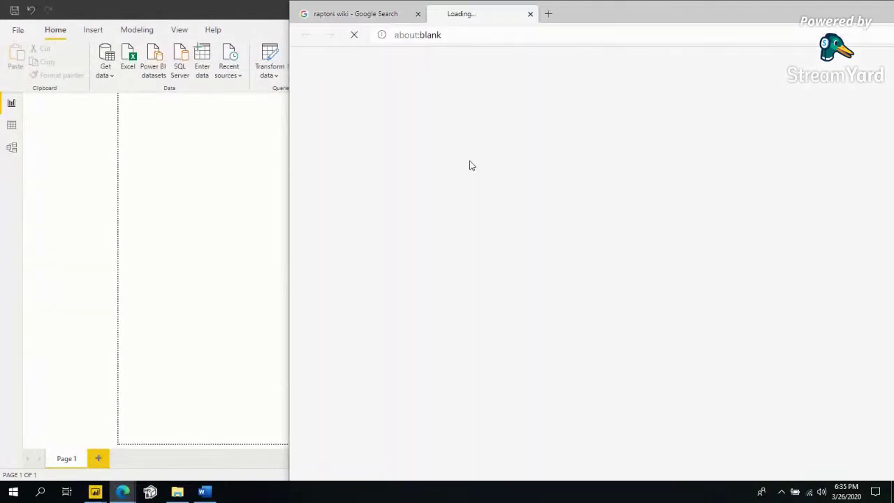
- Copy the Toronto Raptors article's web address and return to Power BI Desktop
click(497, 36)
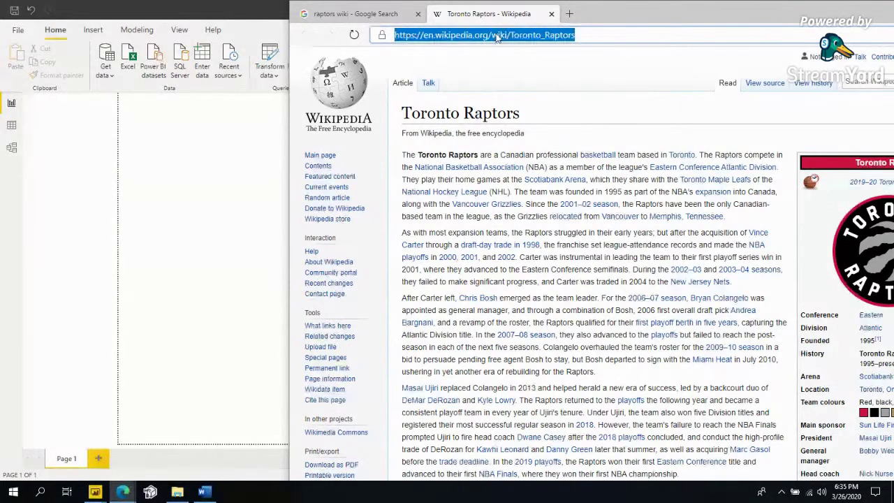
right_click(508, 33)
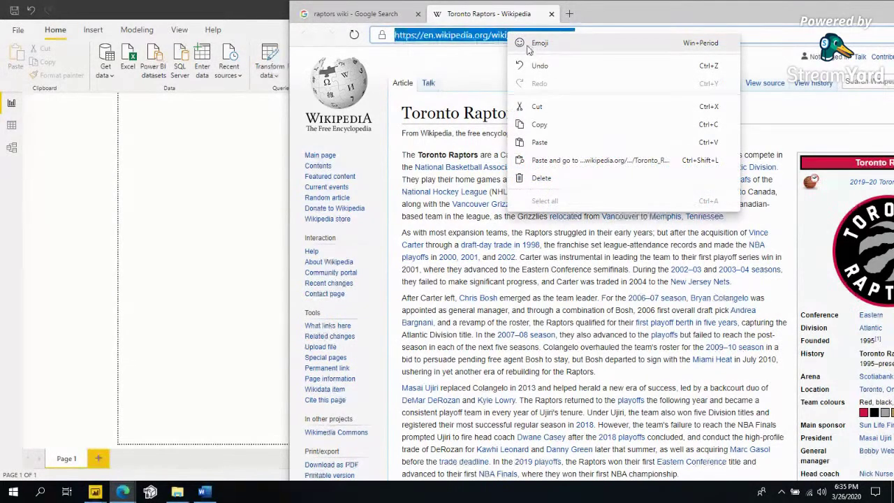
click(513, 124)
drag(766, 19, 693, 22)
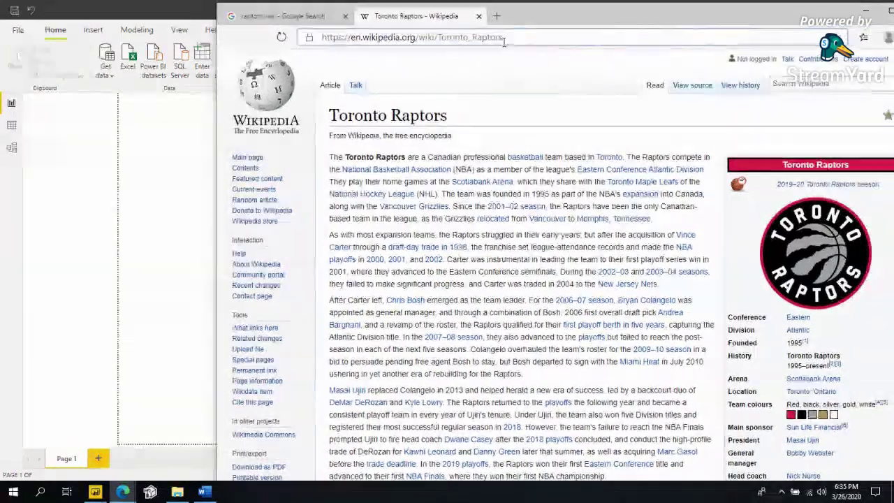
click(487, 39)
right_click(487, 44)
click(513, 134)
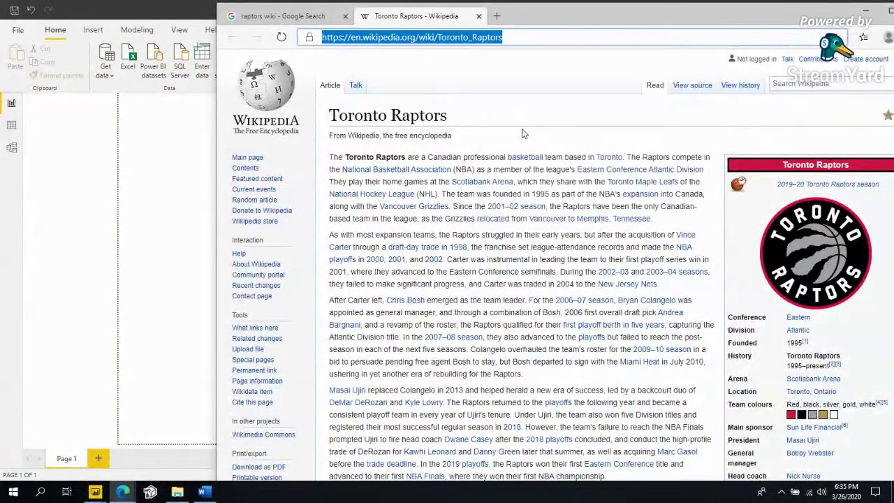
drag(827, 23, 773, 21)
drag(872, 64, 870, 97)
scroll(869, 96, down, 10)
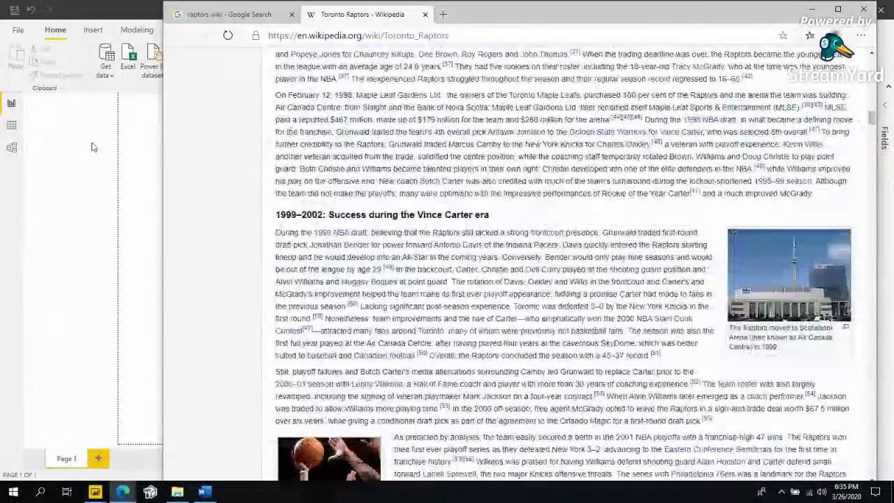
click(114, 147)
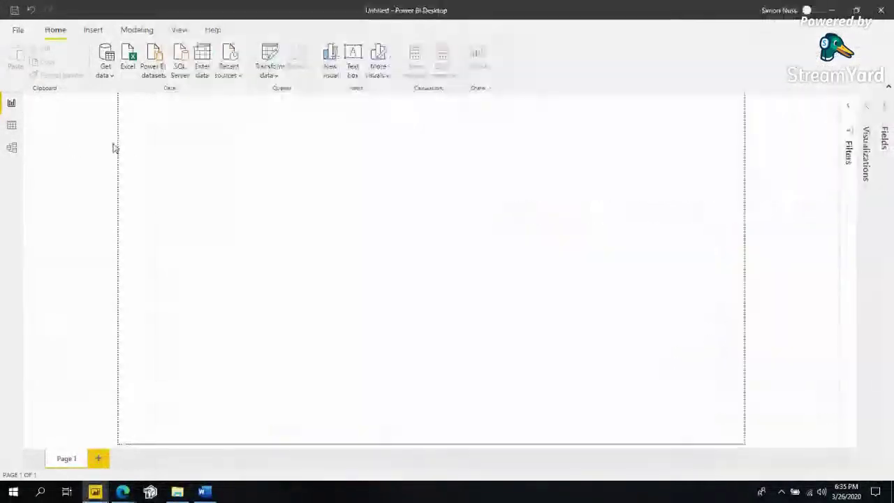
- Create a Get data > Web source with the pasted Toronto Raptors Wikipedia URL
click(106, 77)
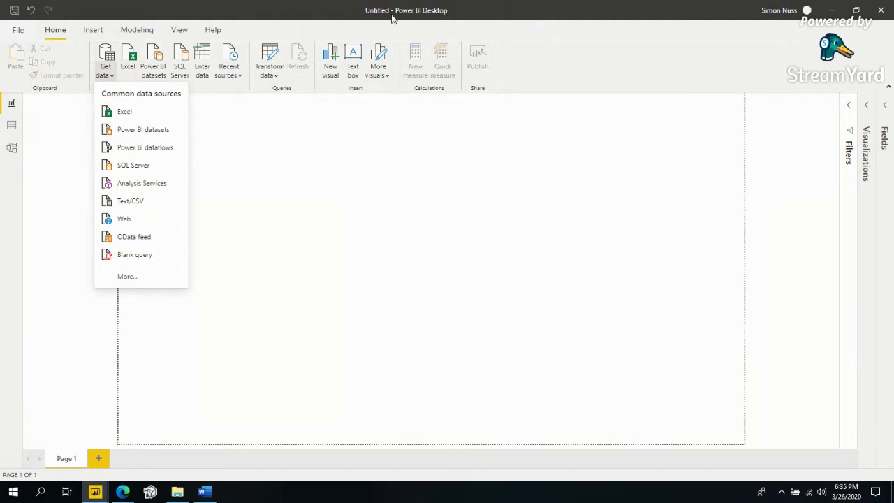
click(107, 74)
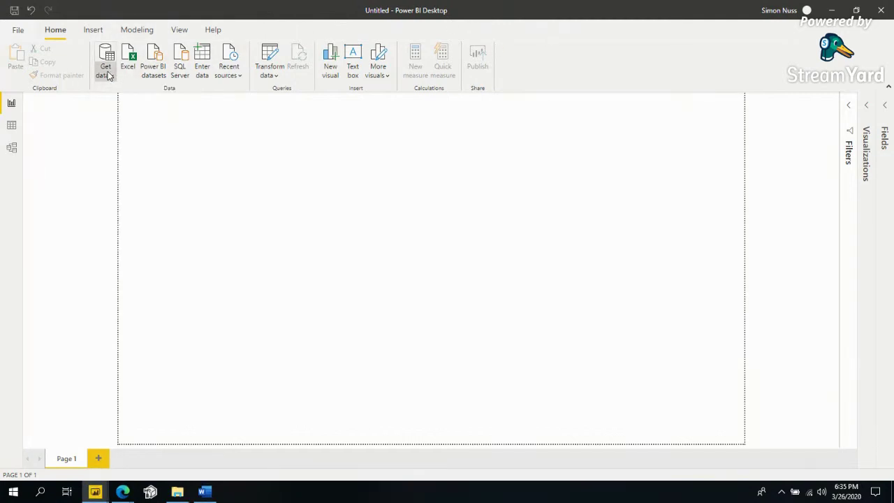
click(108, 75)
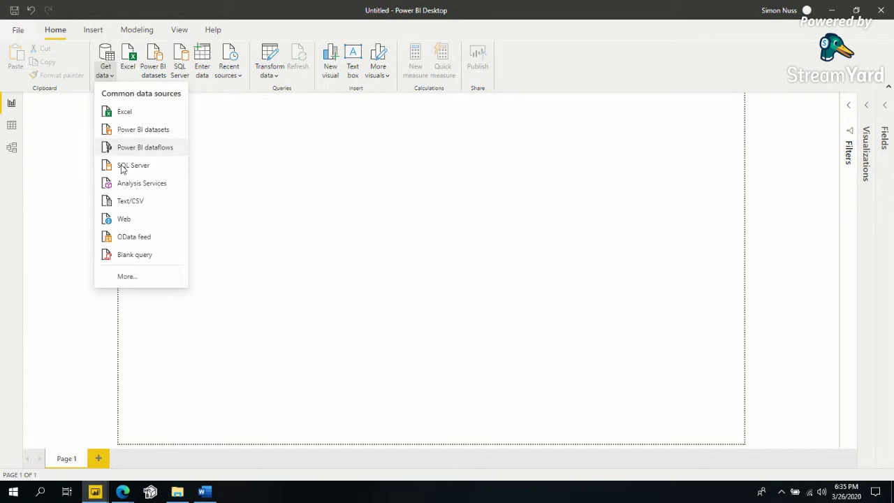
click(138, 221)
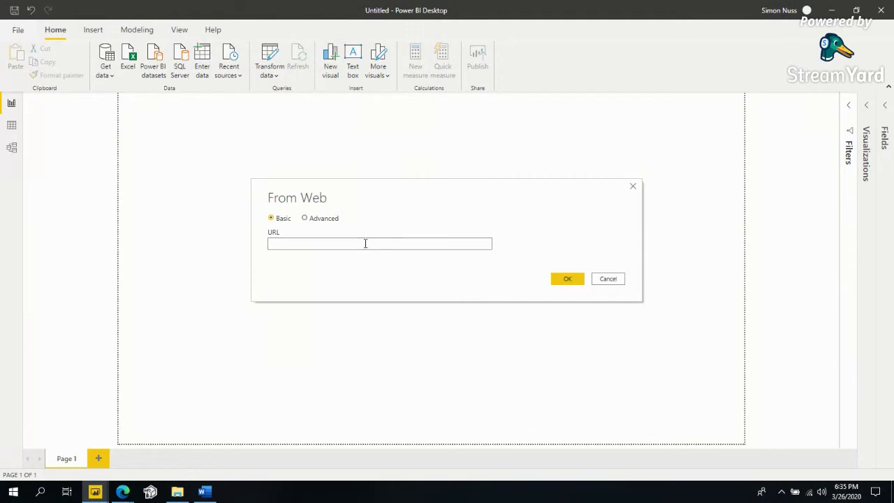
right_click(365, 244)
click(394, 292)
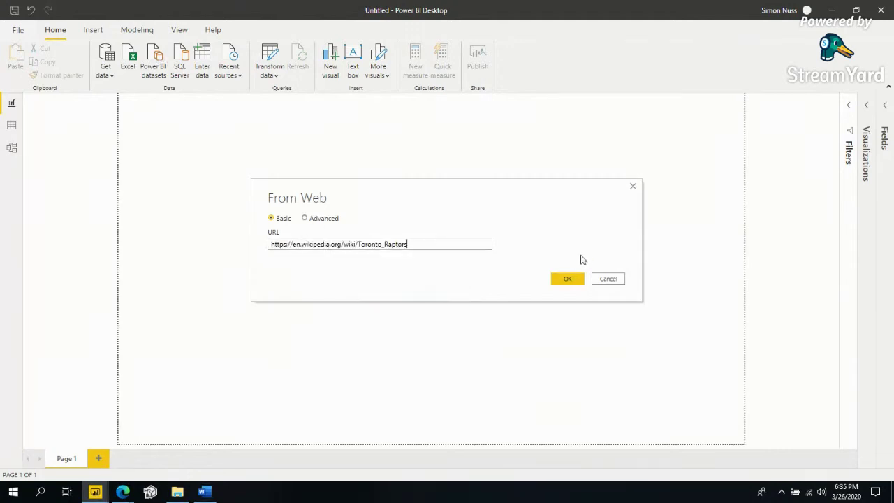
click(564, 279)
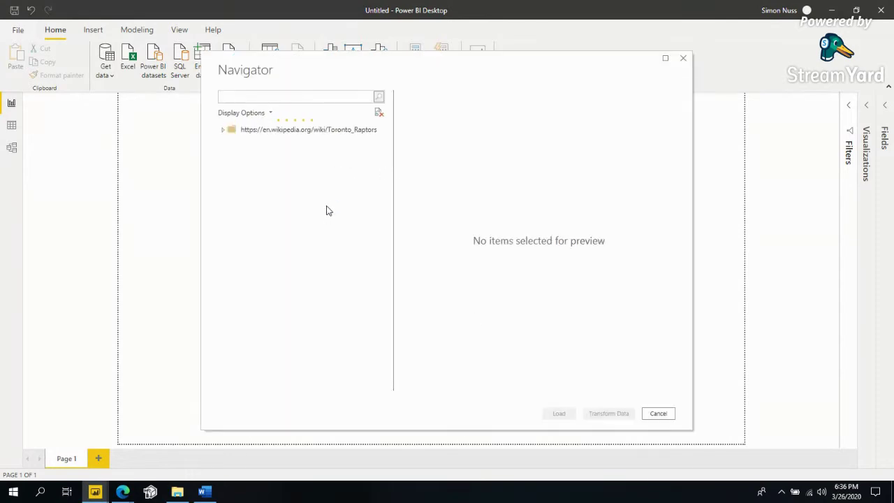
- Move the Edge window aside, close its Google results tab, and scroll the Navigator table list
drag(382, 166, 381, 147)
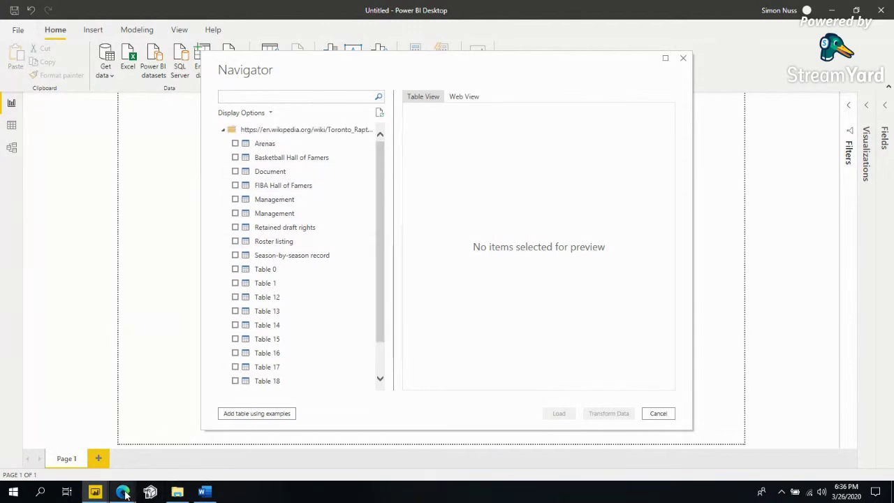
mouse_move(122, 492)
click(294, 440)
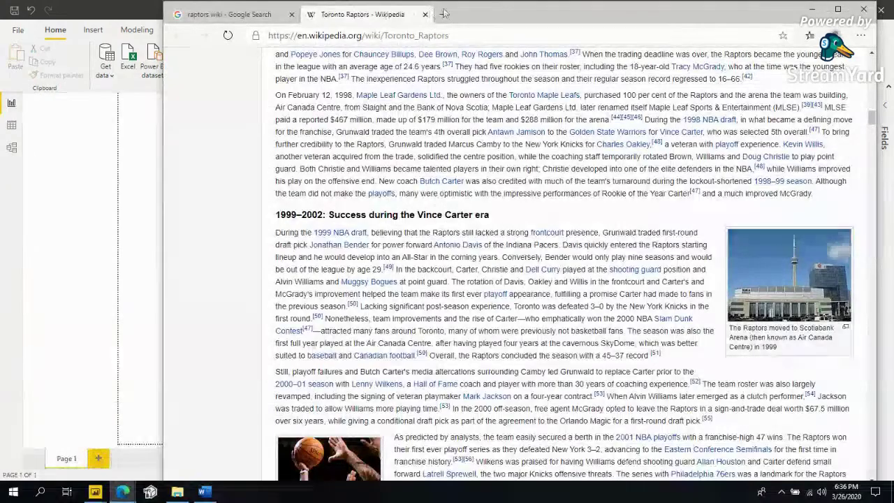
drag(291, 17, 531, 36)
click(423, 28)
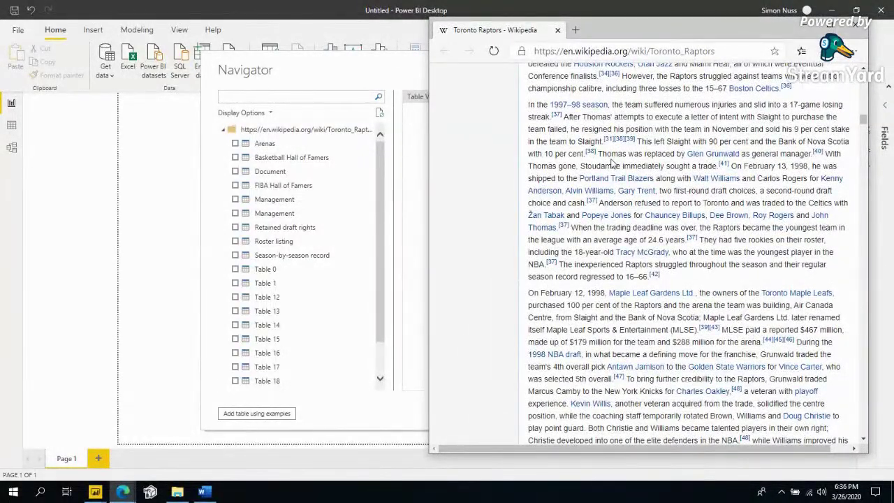
scroll(612, 168, down, 1)
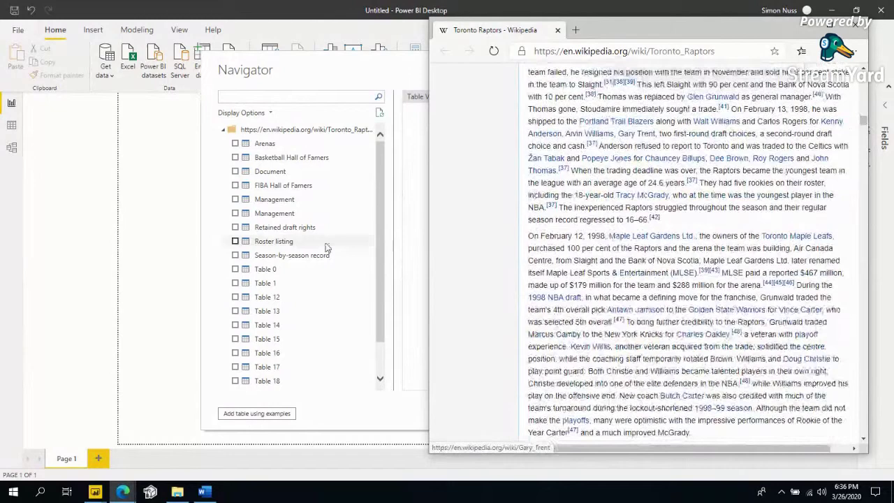
- Preview Arenas, Hall of Famers, Document, Management and Retained draft rights tables, then check the first Management table
click(264, 144)
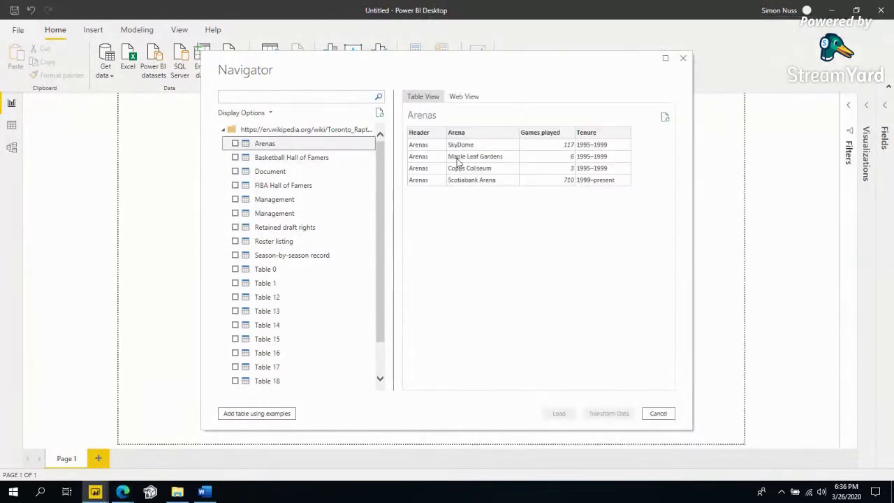
click(290, 157)
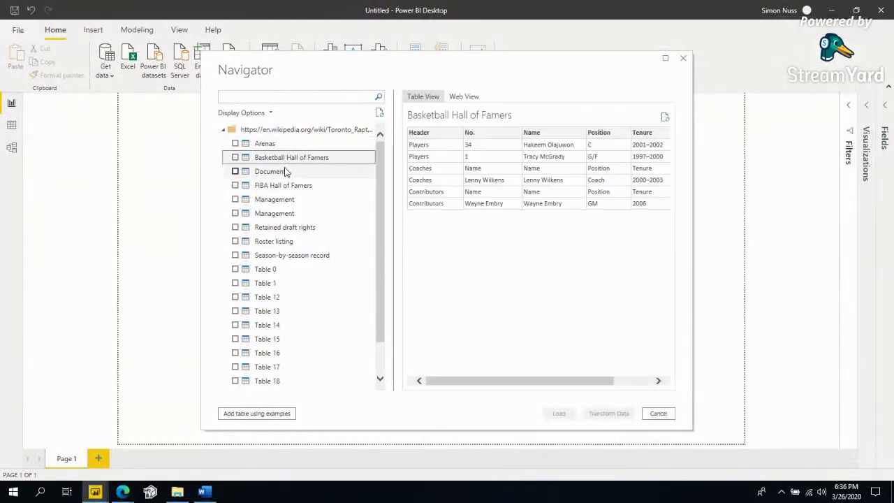
click(285, 172)
click(289, 185)
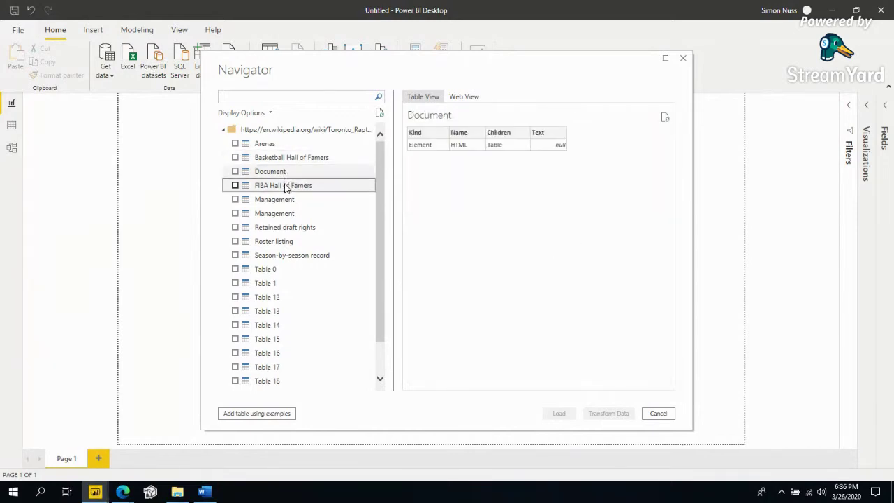
click(284, 200)
click(283, 213)
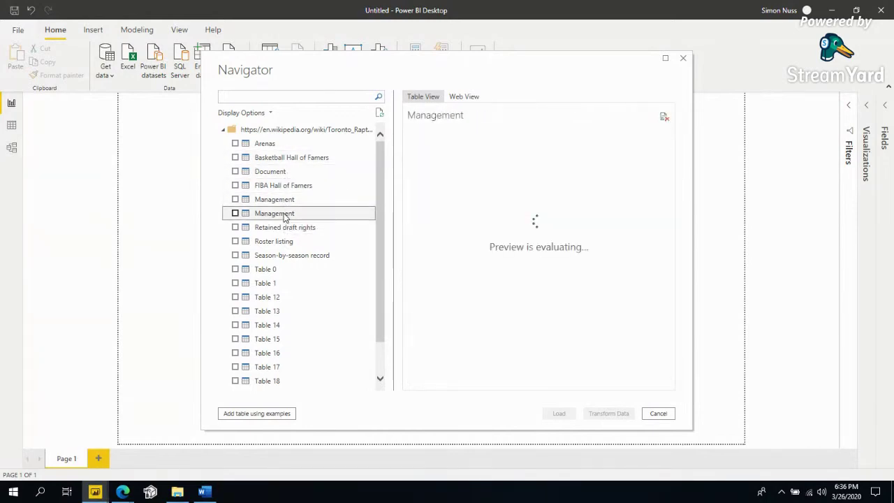
click(292, 200)
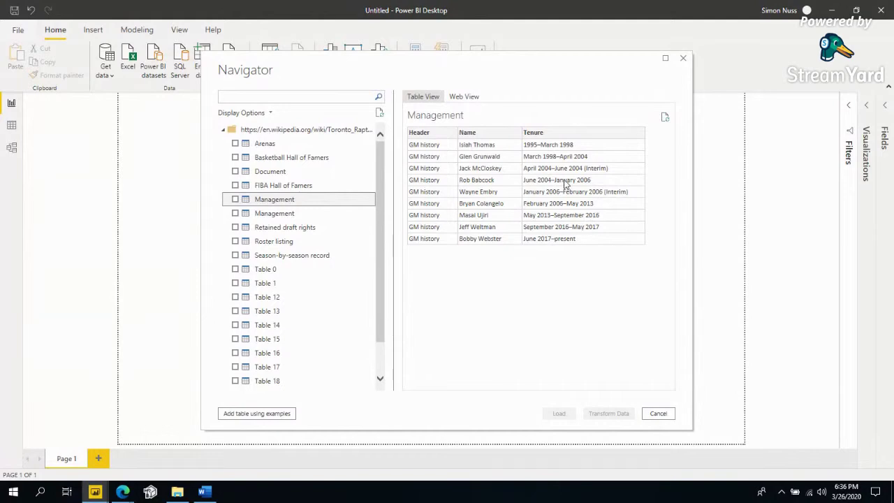
click(304, 229)
click(304, 219)
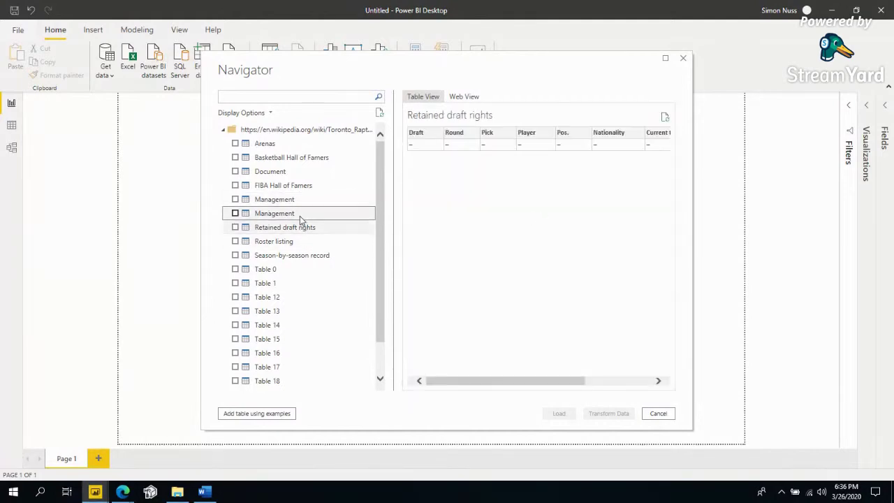
click(311, 205)
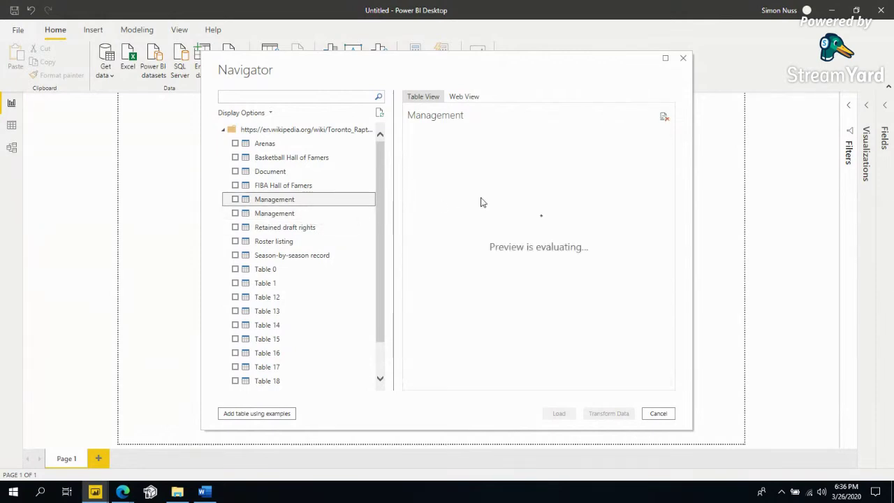
click(236, 199)
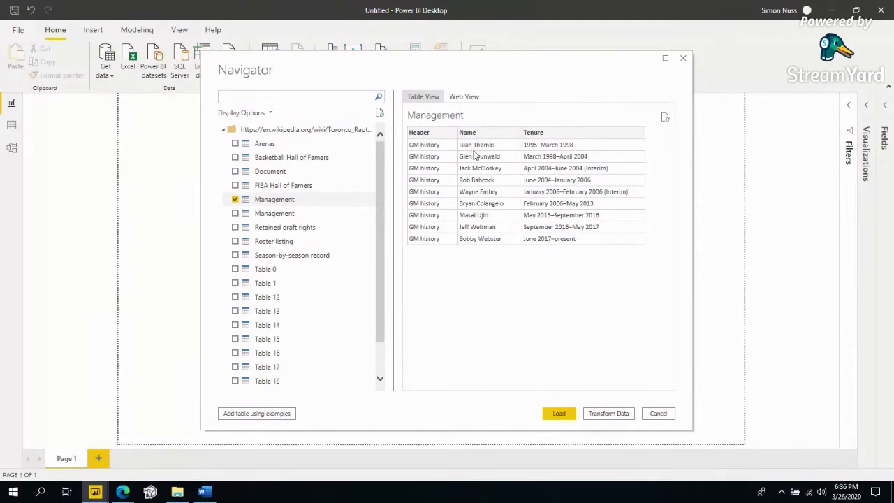
- Find the first general manager's name in the Wikipedia article and compare it with the Navigator preview
key(alt+Tab)
text(Isiah)
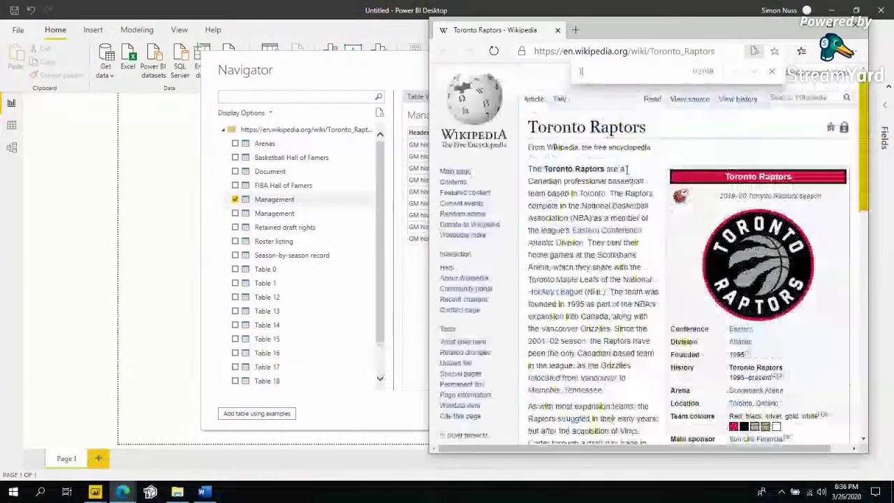
key(Return)
key(Return)
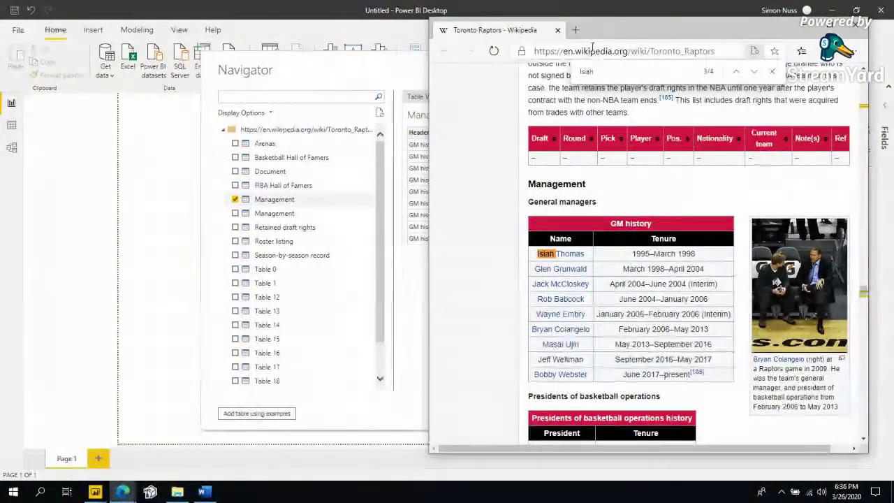
drag(602, 31, 782, 27)
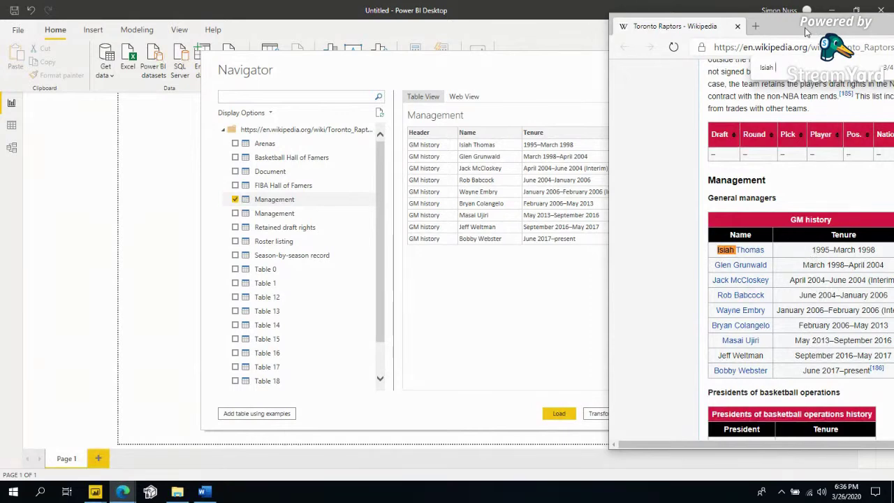
click(232, 203)
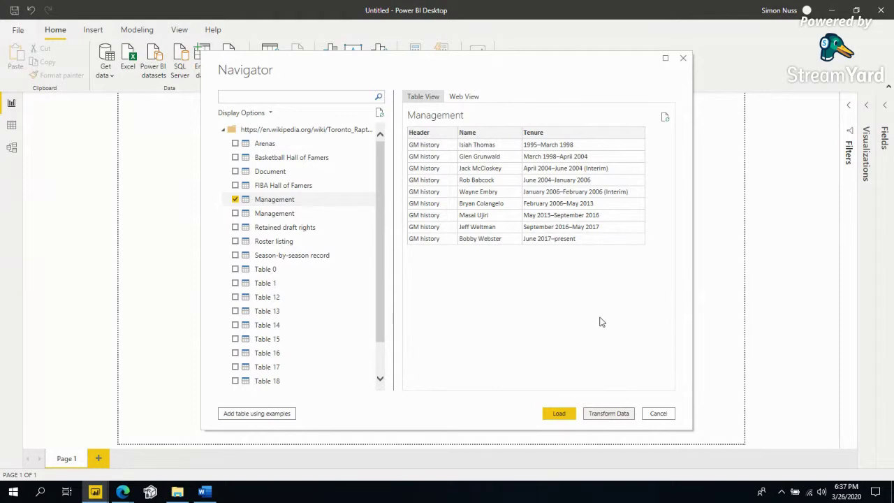
- Load the selected Management table and close the Wikipedia page in Edge
click(558, 414)
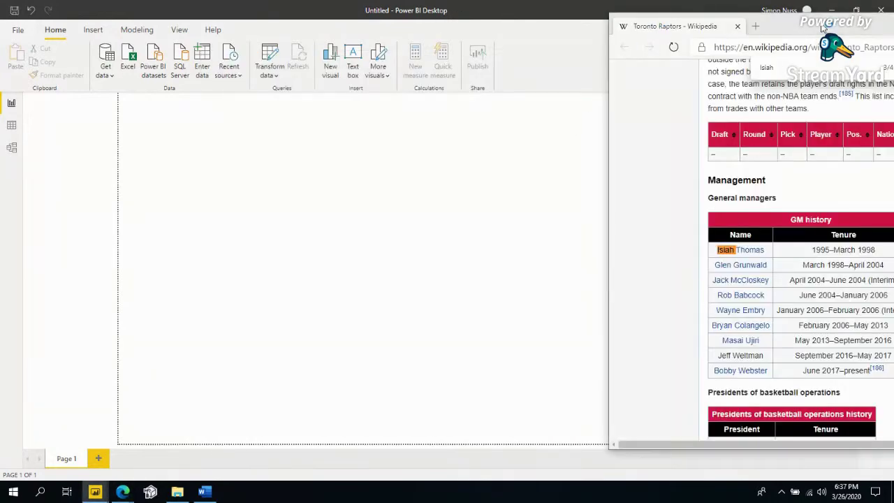
drag(823, 27, 588, 47)
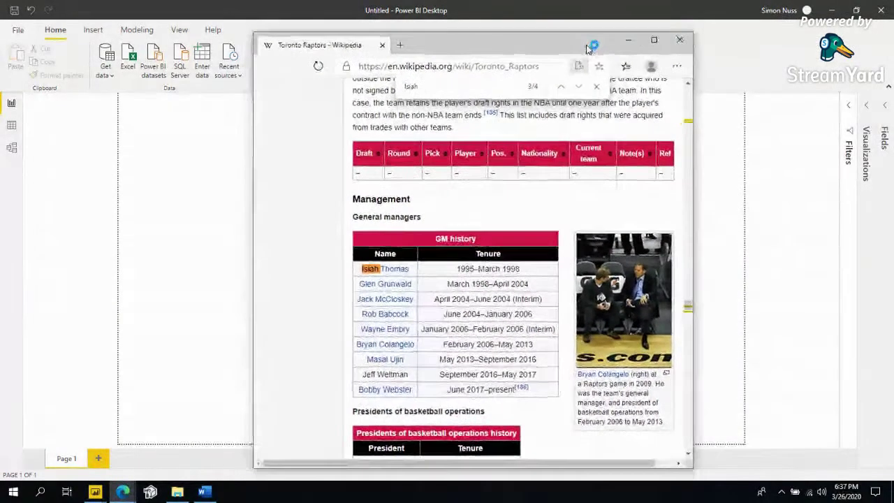
click(679, 40)
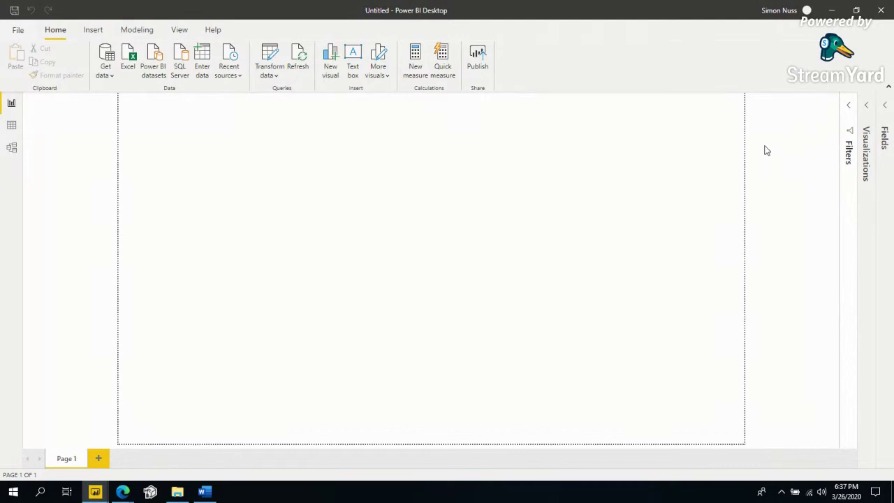
- Inspect the Header, Name and Tenure fields and columns in Data view, then return to Report view
click(884, 106)
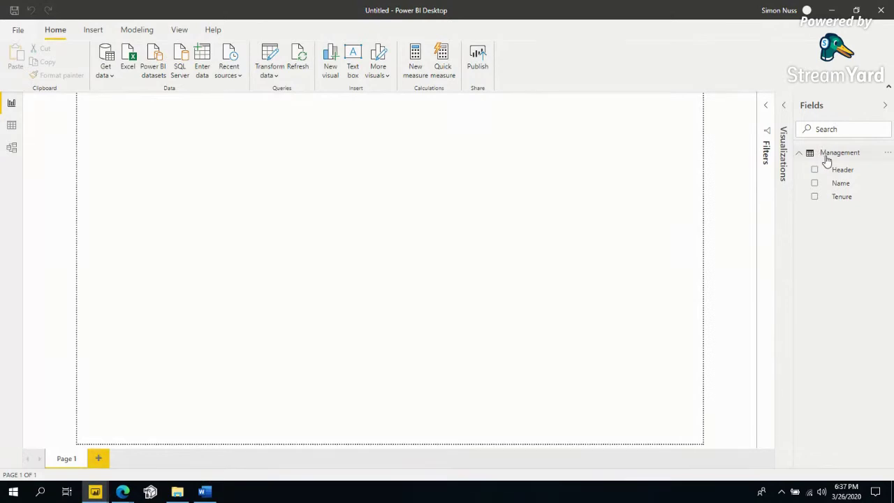
click(843, 175)
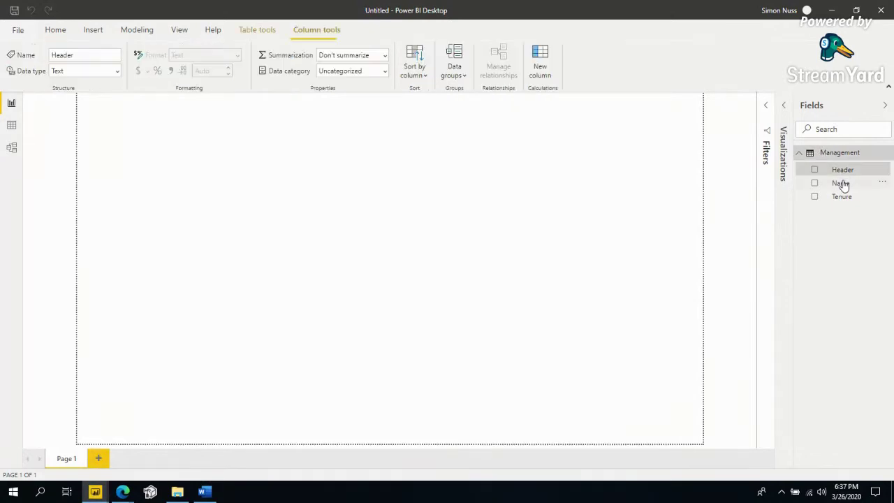
click(839, 185)
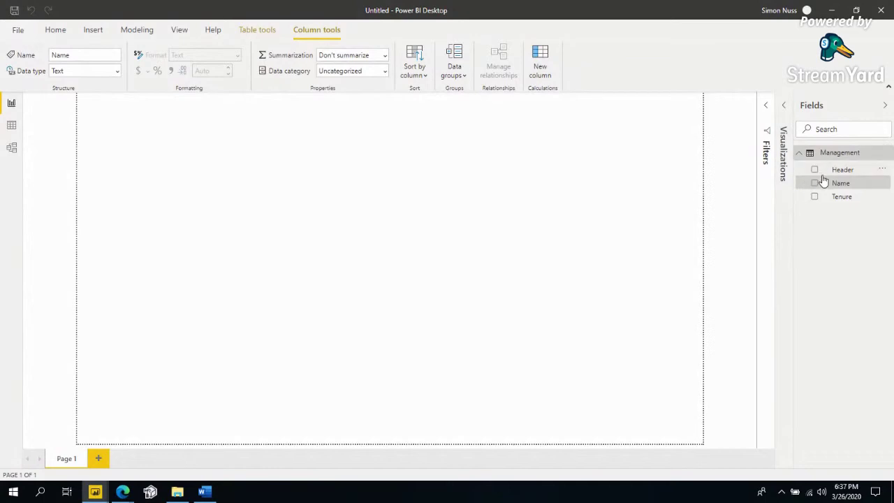
click(14, 127)
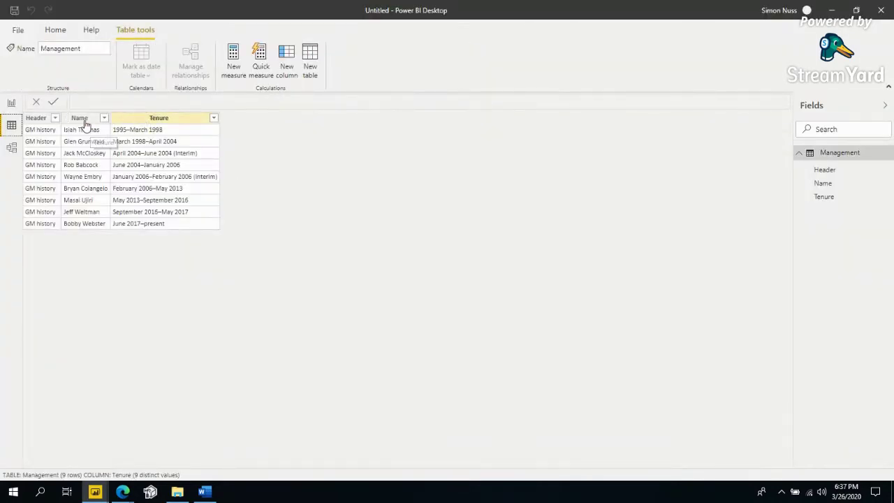
click(83, 119)
click(38, 119)
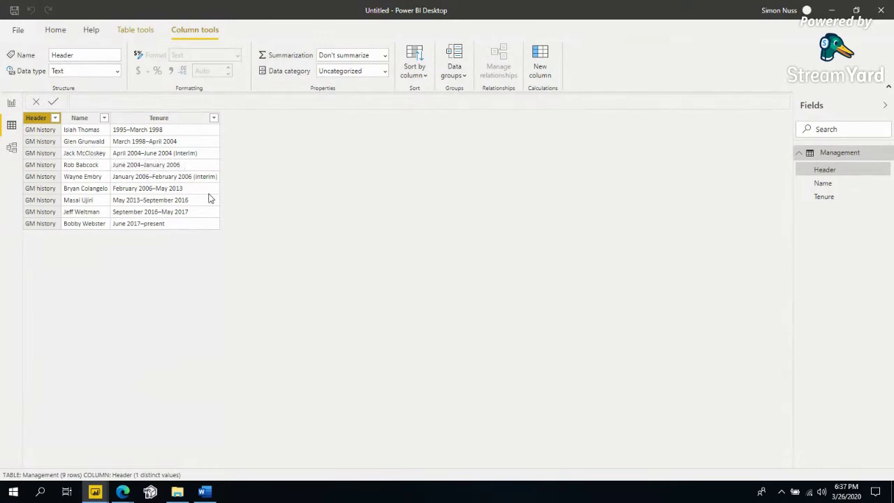
click(140, 120)
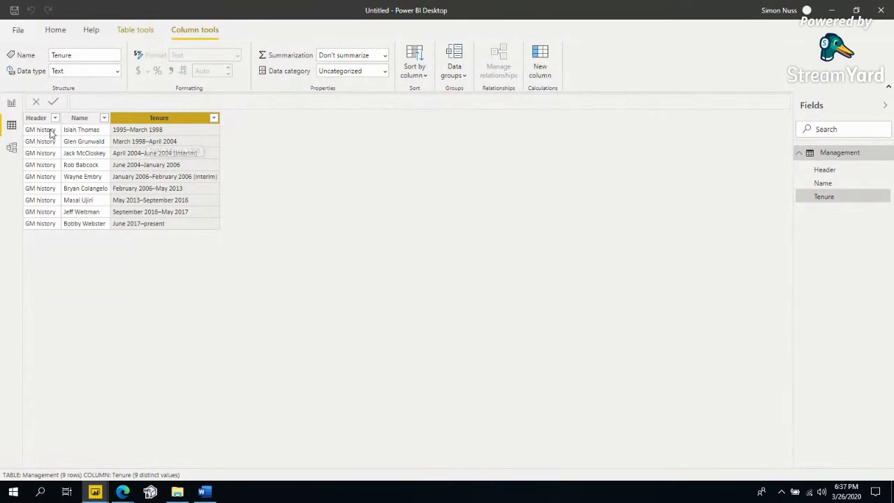
click(11, 104)
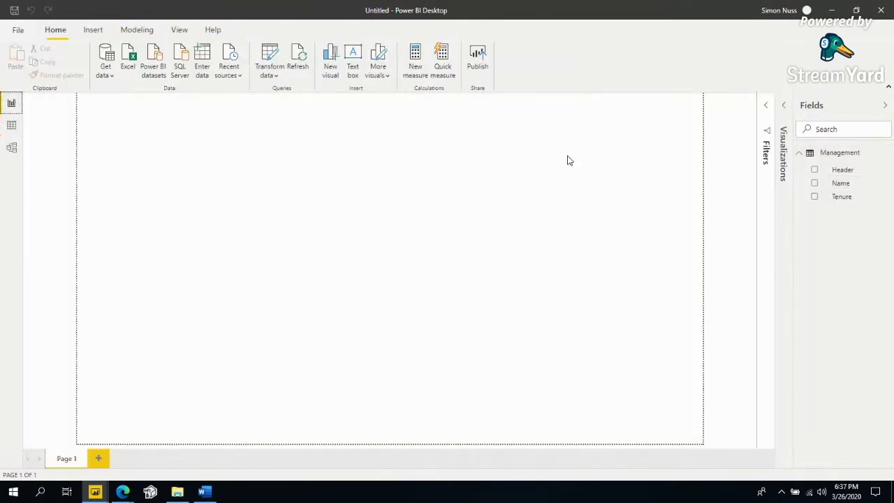
- Create a Name, Tenure and Header table visual, widen it and place it top-left
drag(837, 183, 404, 162)
drag(397, 193, 393, 198)
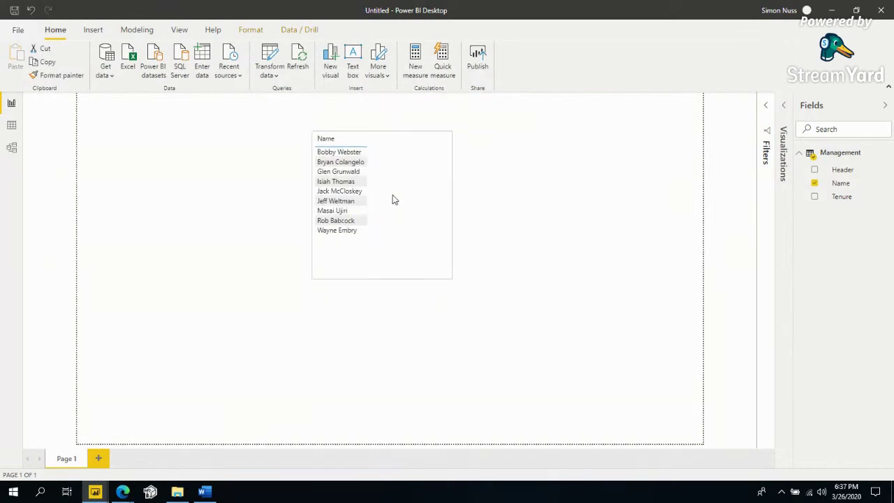
click(784, 112)
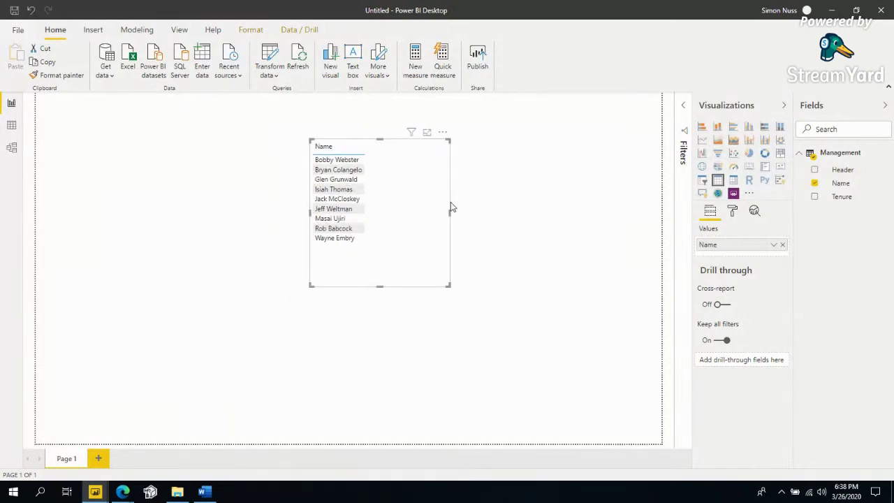
click(814, 197)
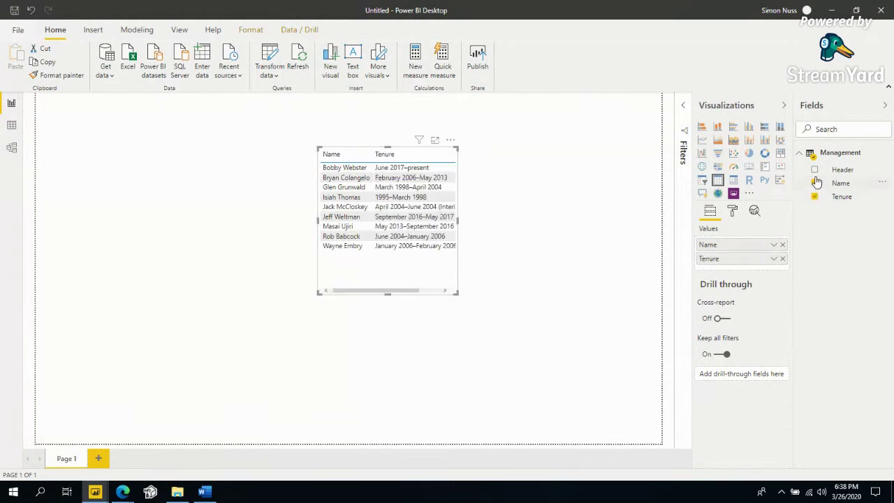
click(814, 170)
drag(319, 293, 219, 296)
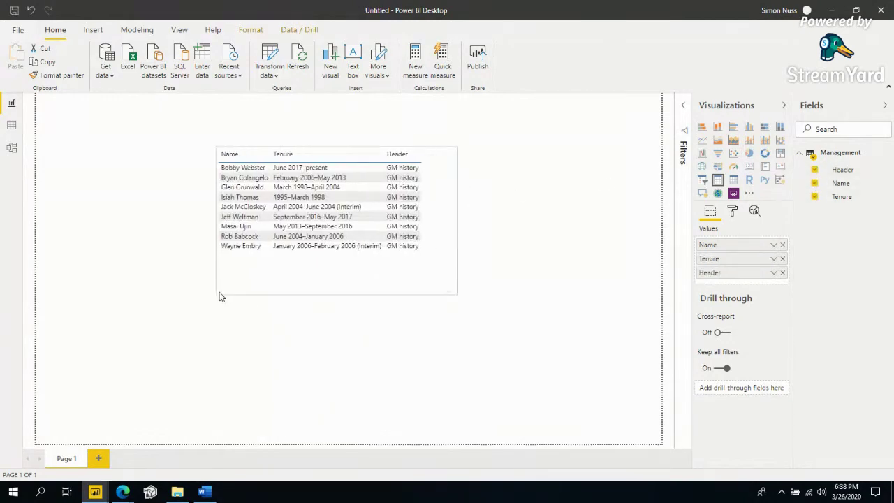
drag(284, 292, 467, 334)
- Duplicate the table as a pie chart, then delete the pie chart
key(ctrl+c)
key(ctrl+v)
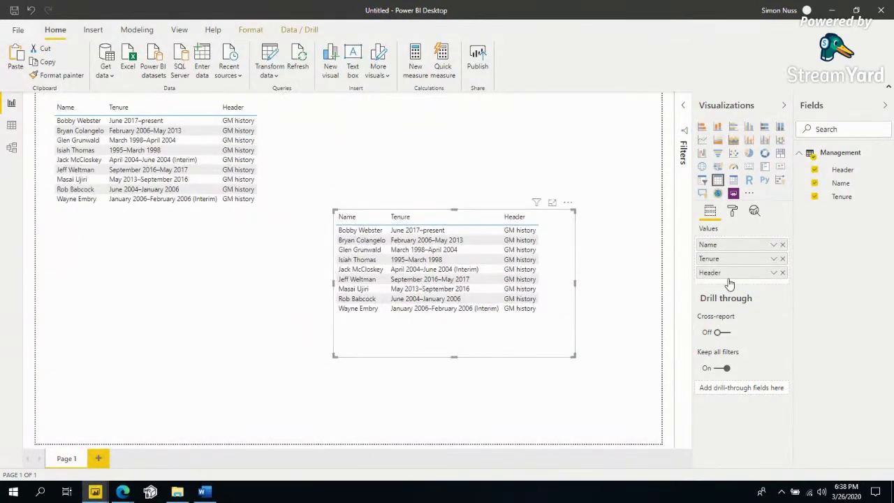
click(750, 153)
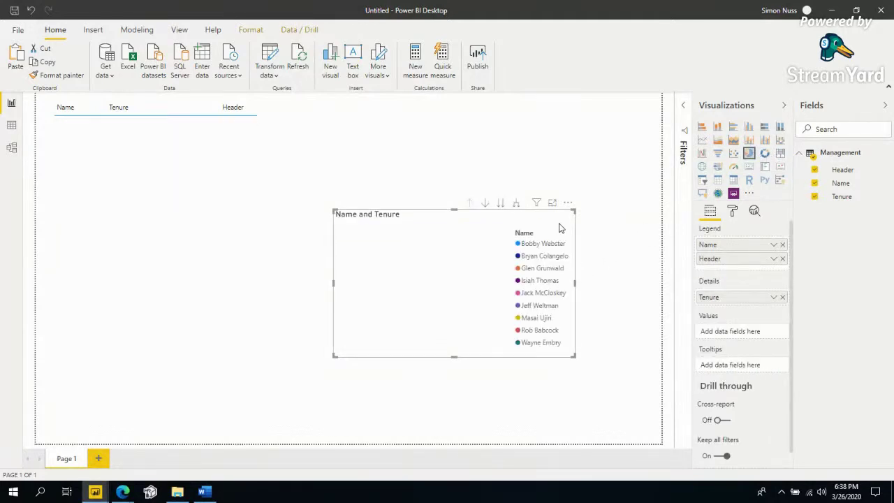
key(Delete)
key(ctrl+z)
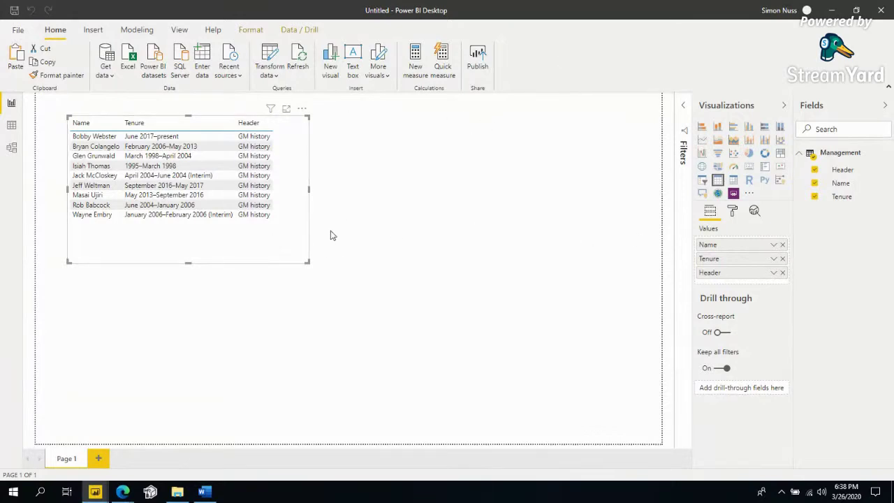
- Add a stacked bar chart of Count of Name by Name and enlarge it
click(595, 204)
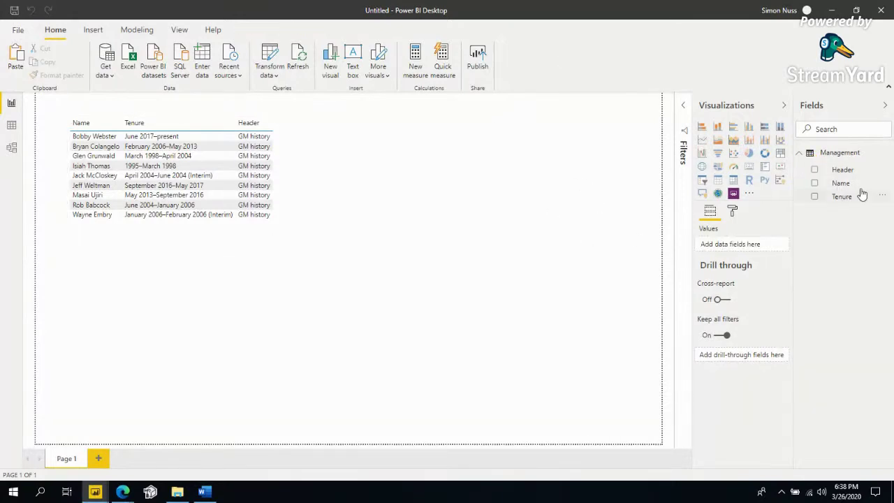
drag(845, 183, 535, 232)
click(701, 126)
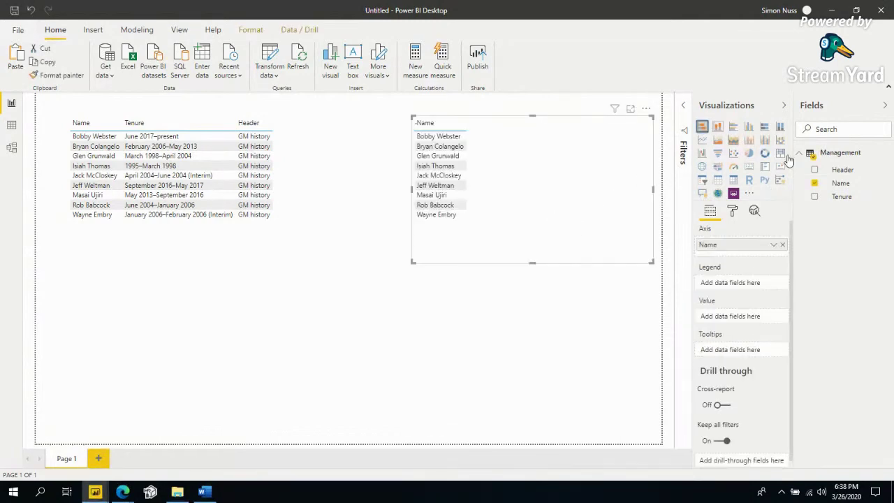
drag(838, 183, 726, 315)
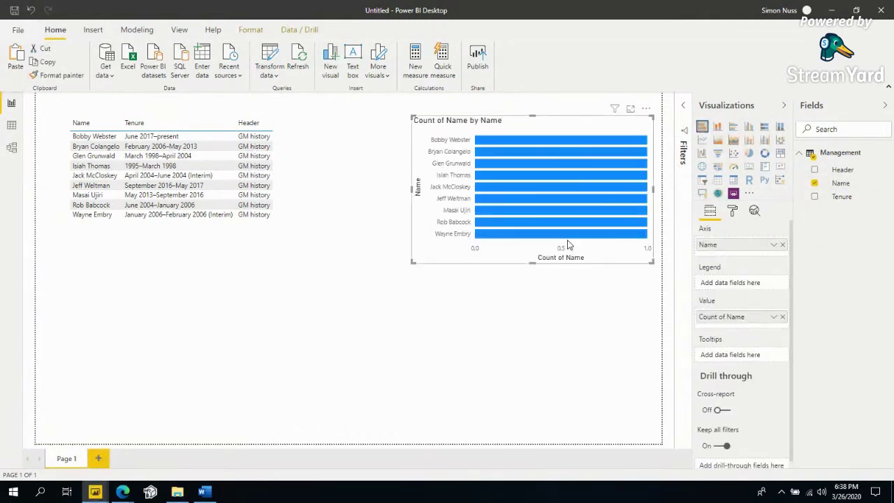
drag(567, 245, 552, 263)
drag(396, 286, 366, 316)
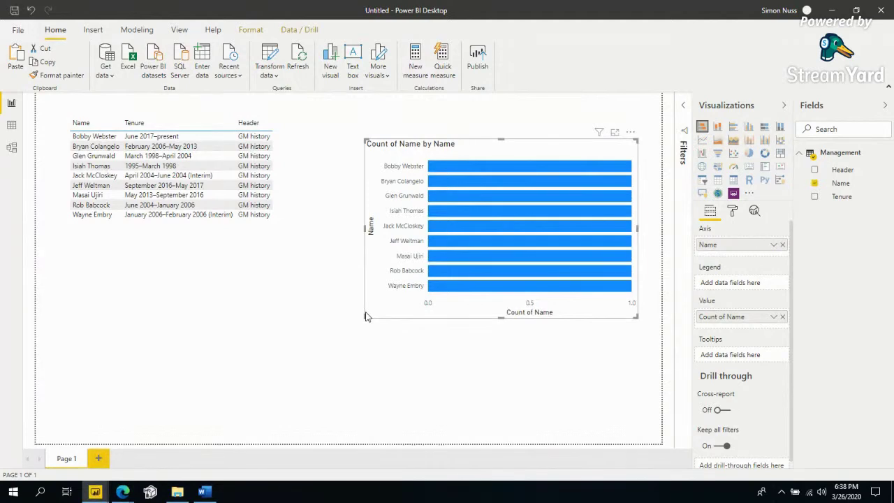
click(205, 490)
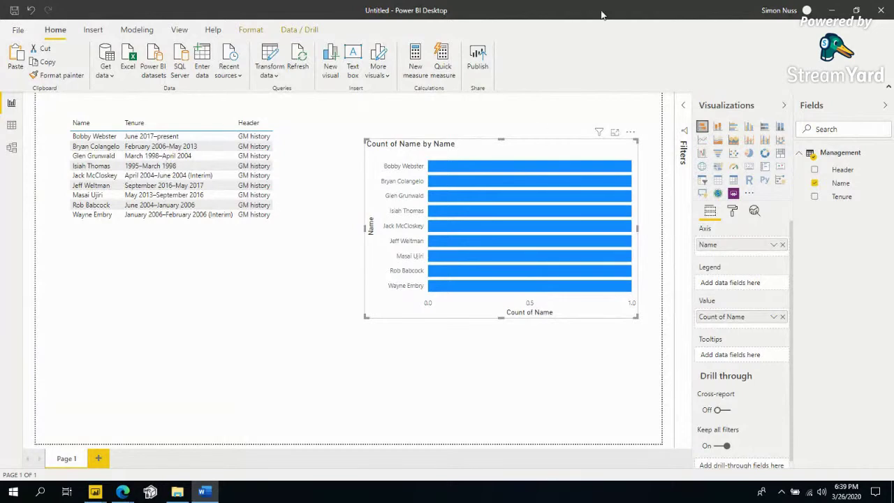
- Nudge the bar chart lower, then close Power BI Desktop choosing Don't Save
drag(568, 164, 567, 171)
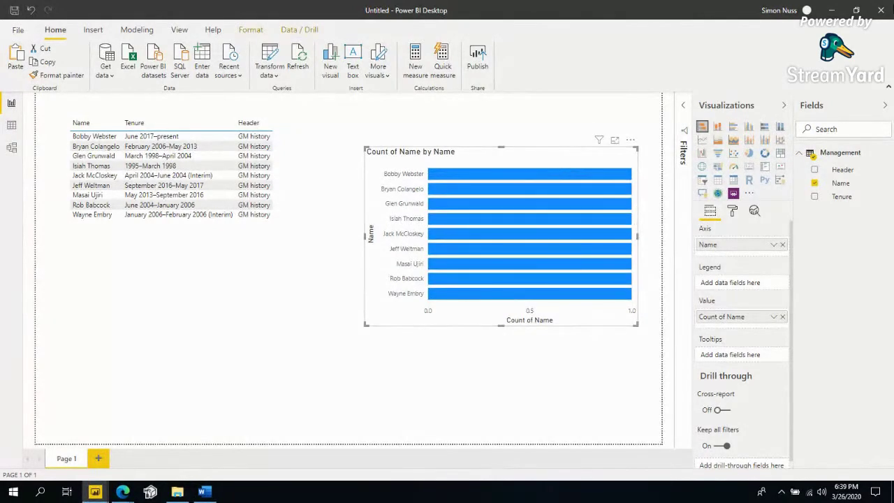
click(881, 10)
click(497, 260)
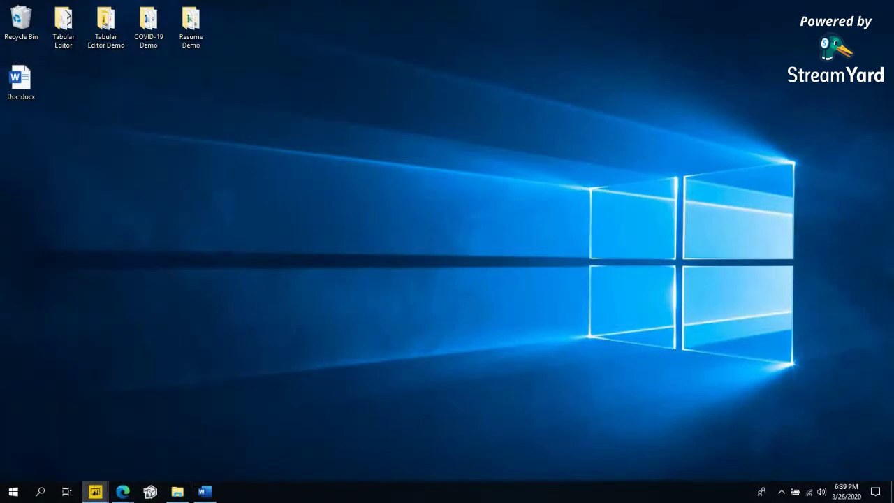
- Bring the Resume Data Model report up in Power BI Desktop from the taskbar
click(95, 492)
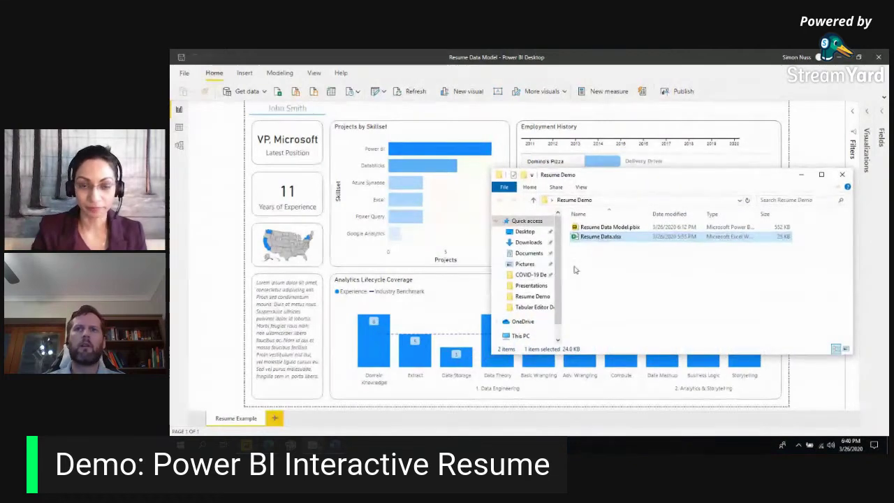
- Locate Resume Data.xlsx in Explorer, then refresh the Resume Data Model report in Power BI
click(608, 227)
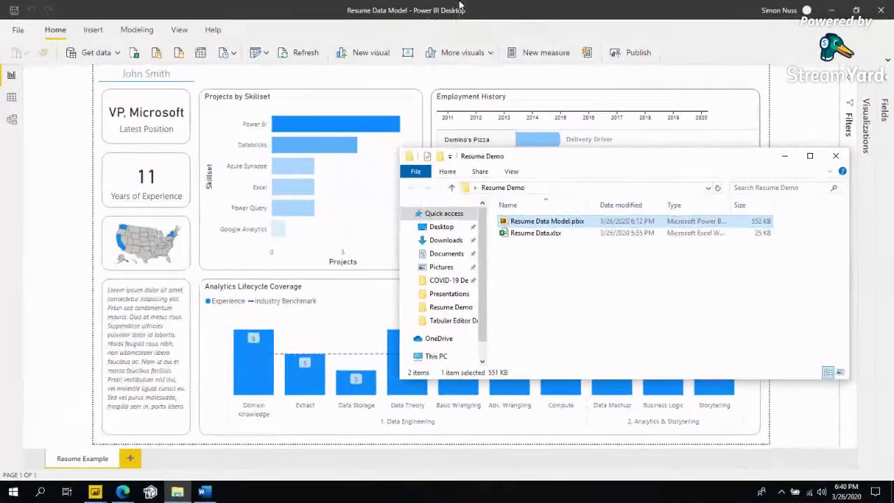
click(517, 237)
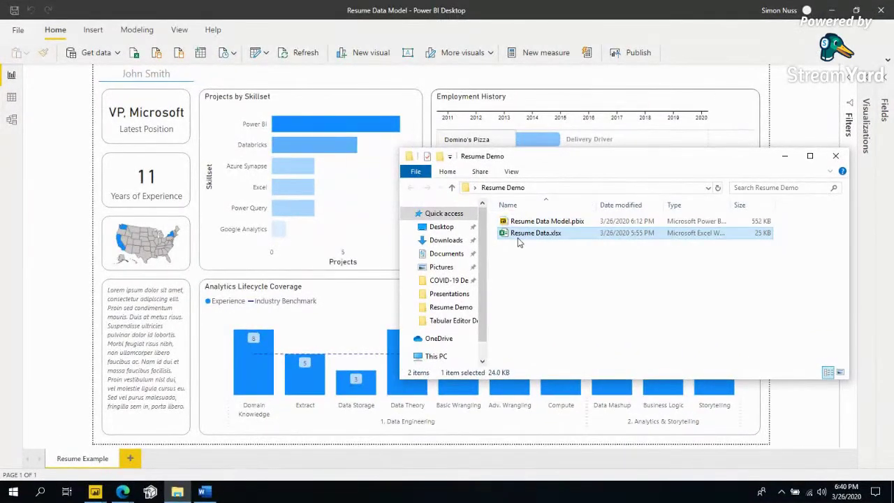
click(428, 134)
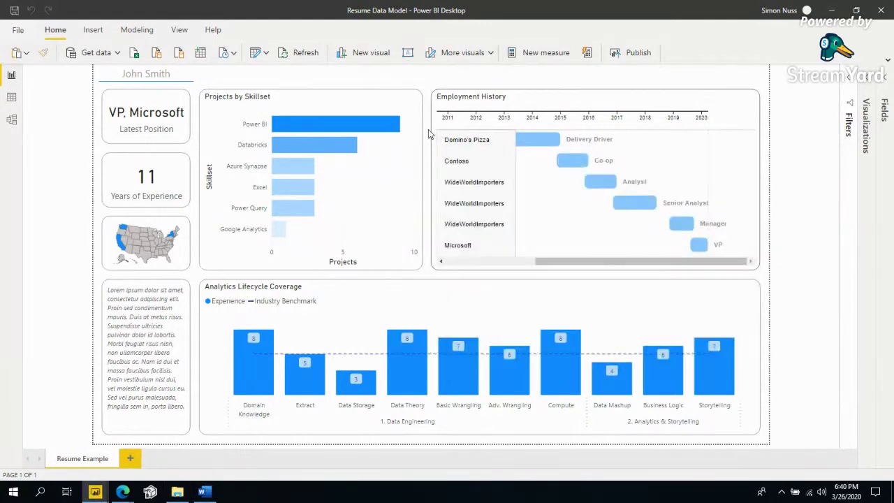
click(306, 55)
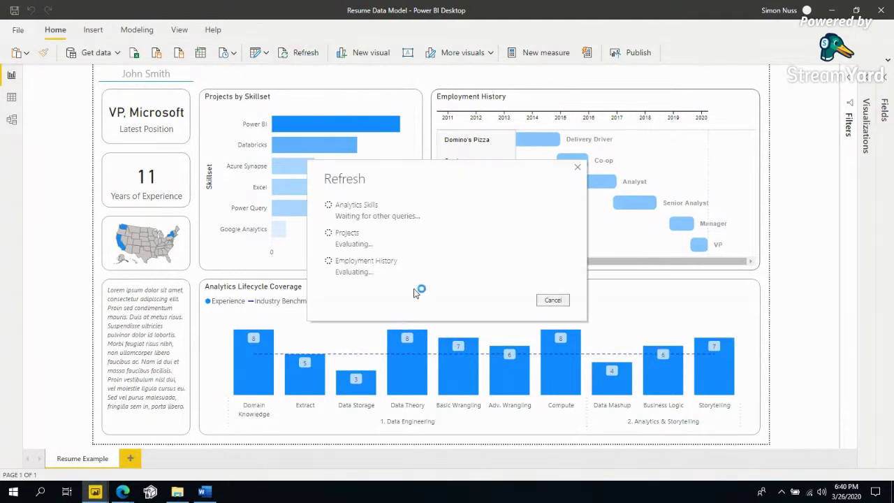
click(176, 492)
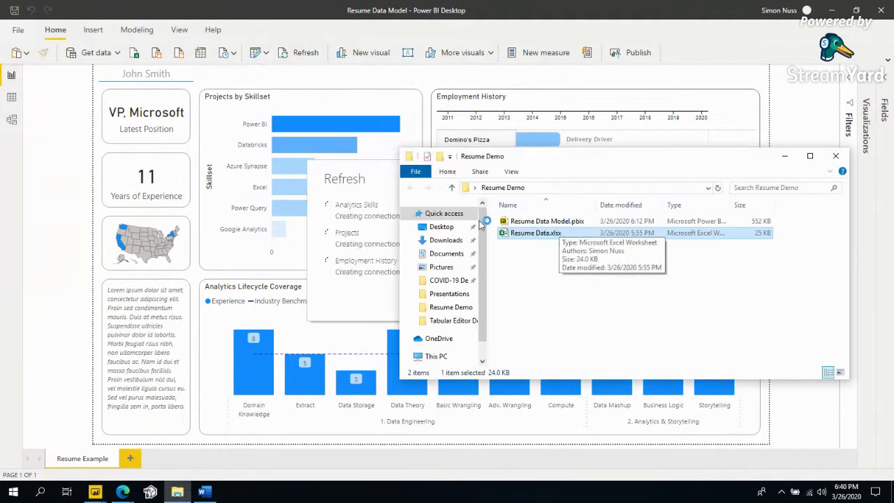
click(368, 207)
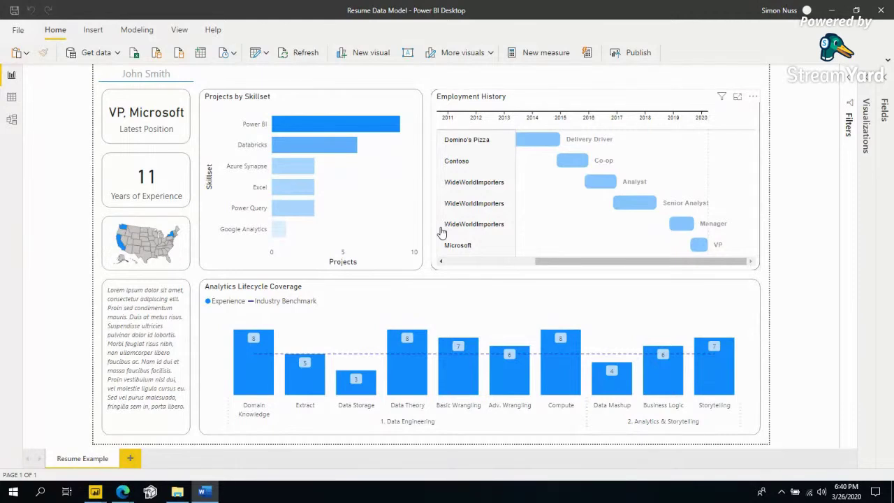
mouse_move(257, 101)
mouse_down()
mouse_move(272, 105)
mouse_move(263, 95)
mouse_up()
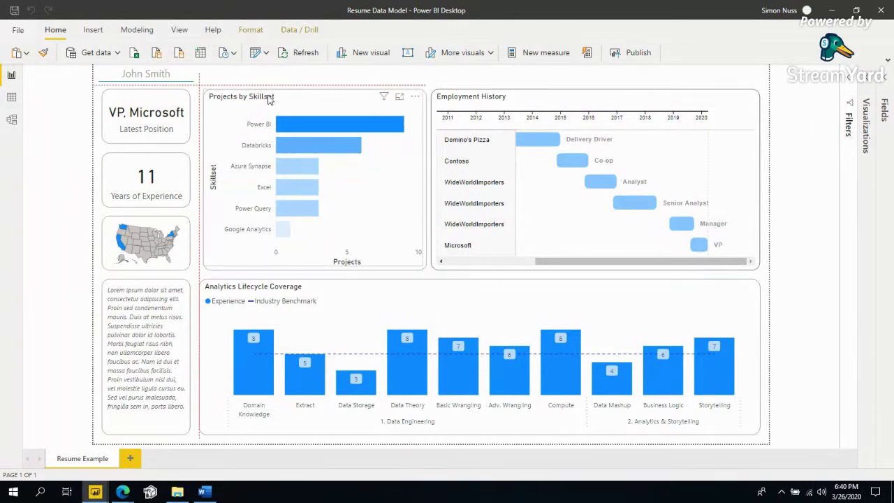
click(402, 293)
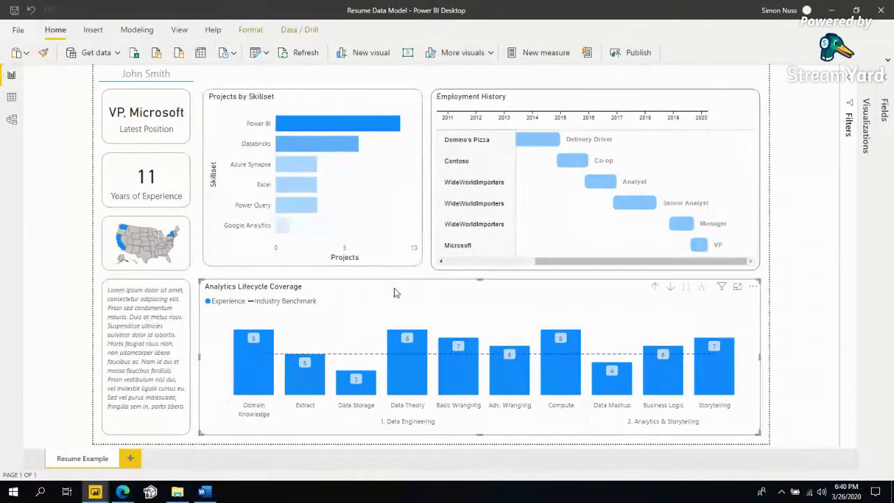
mouse_move(396, 290)
mouse_down()
mouse_move(403, 295)
mouse_move(395, 291)
mouse_move(389, 306)
mouse_up()
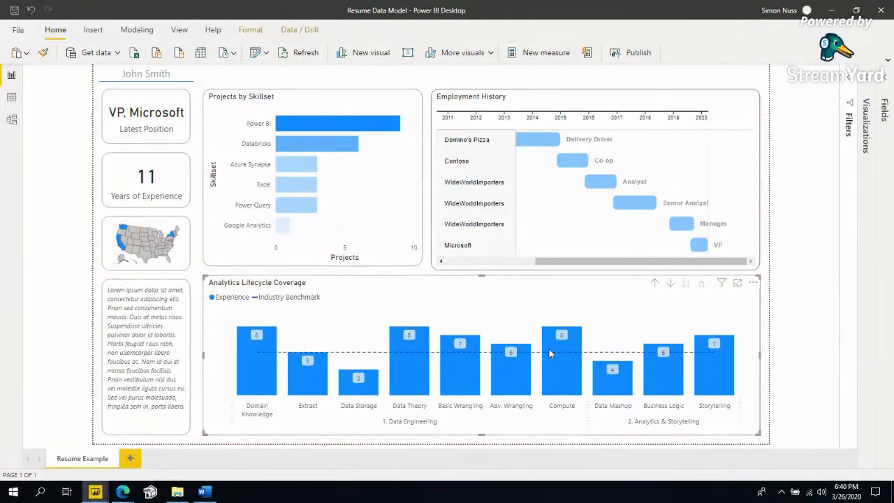
click(699, 267)
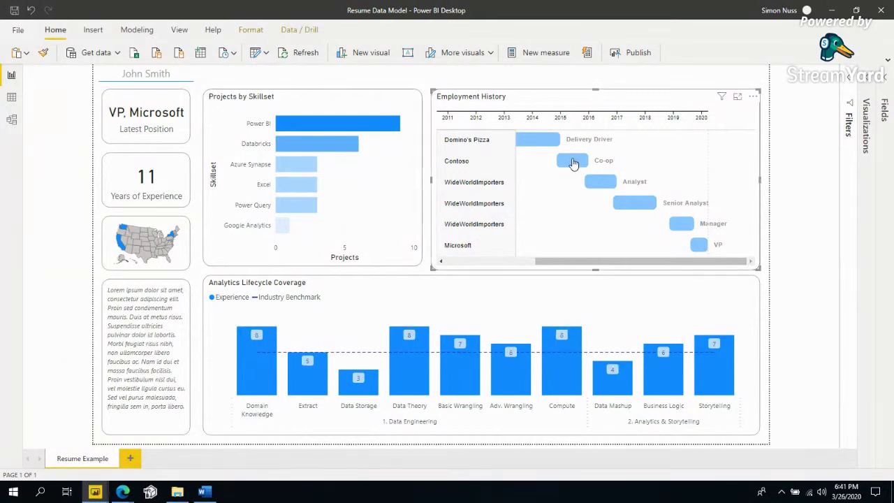
mouse_move(595, 166)
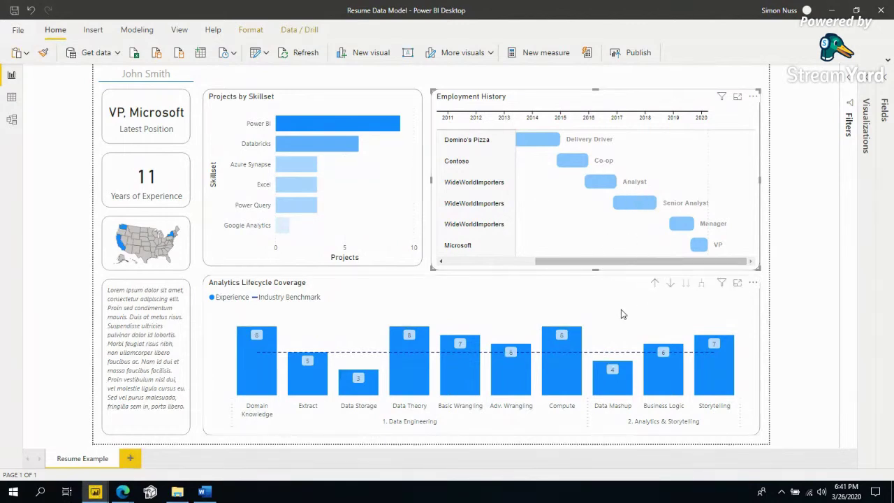
click(397, 268)
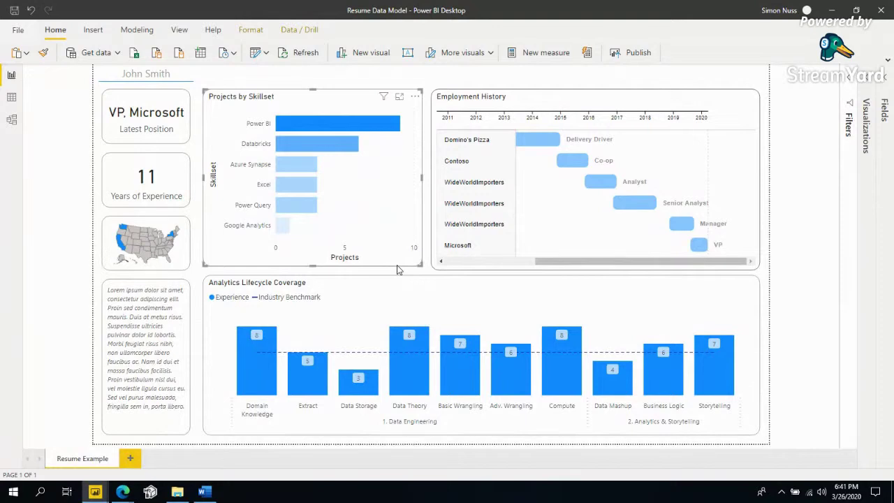
click(426, 252)
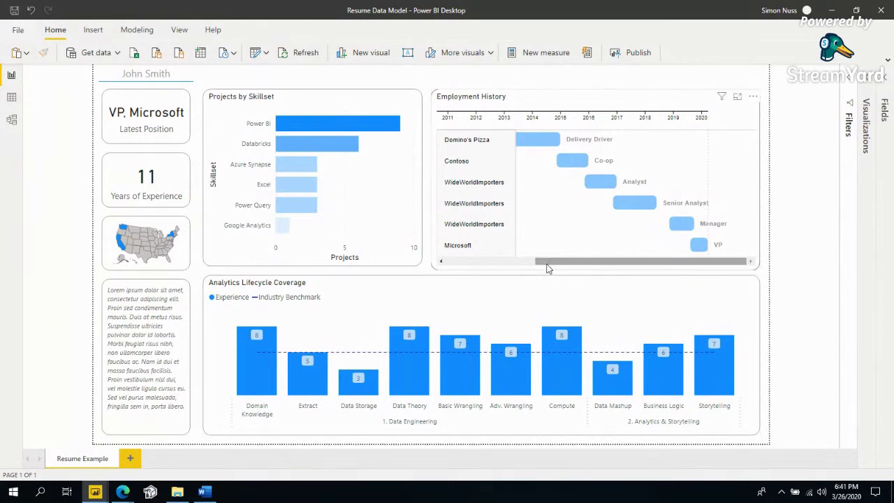
click(249, 111)
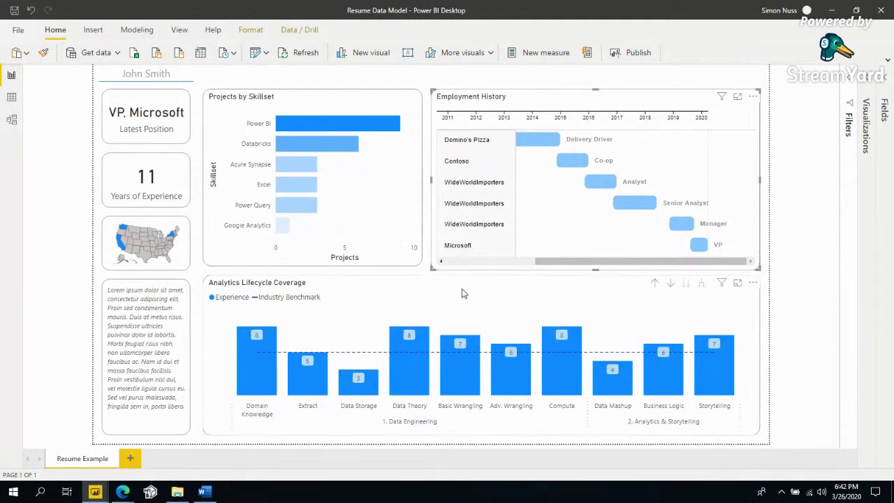
click(392, 297)
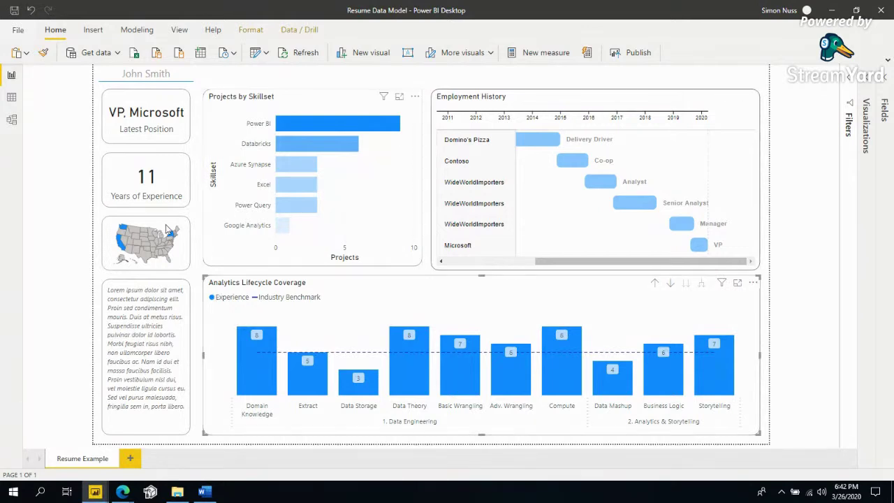
click(118, 236)
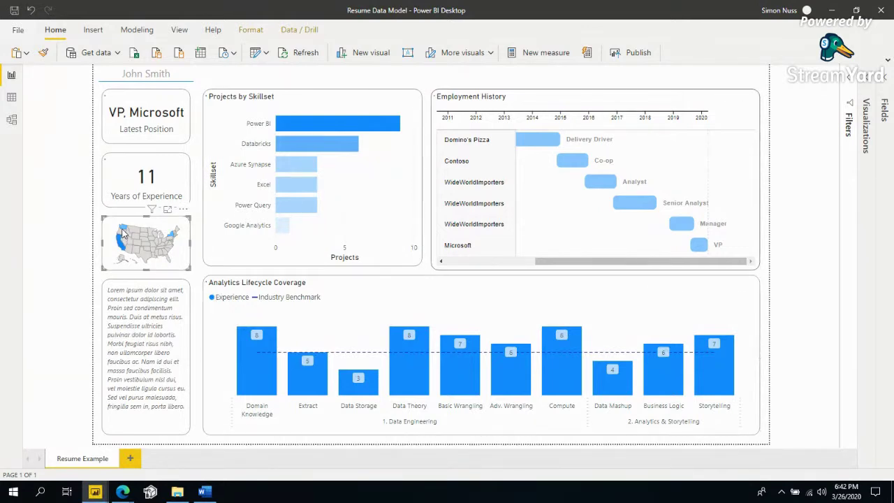
click(162, 236)
click(173, 239)
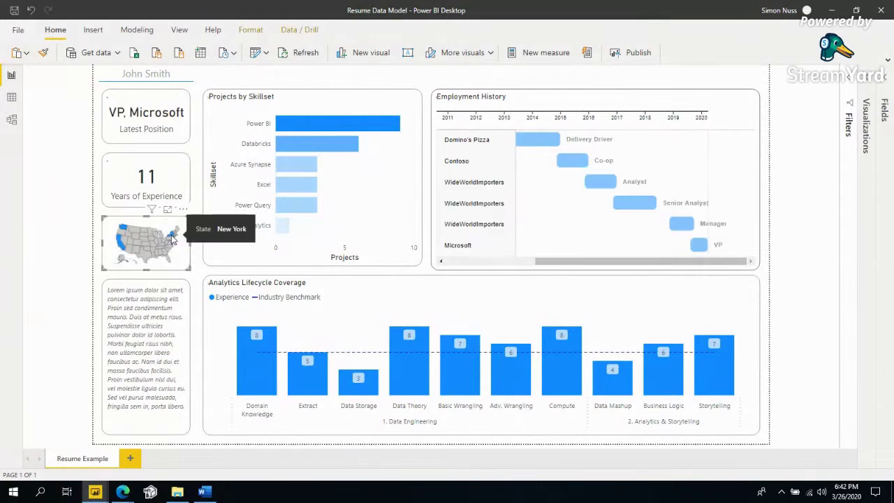
click(173, 239)
click(173, 235)
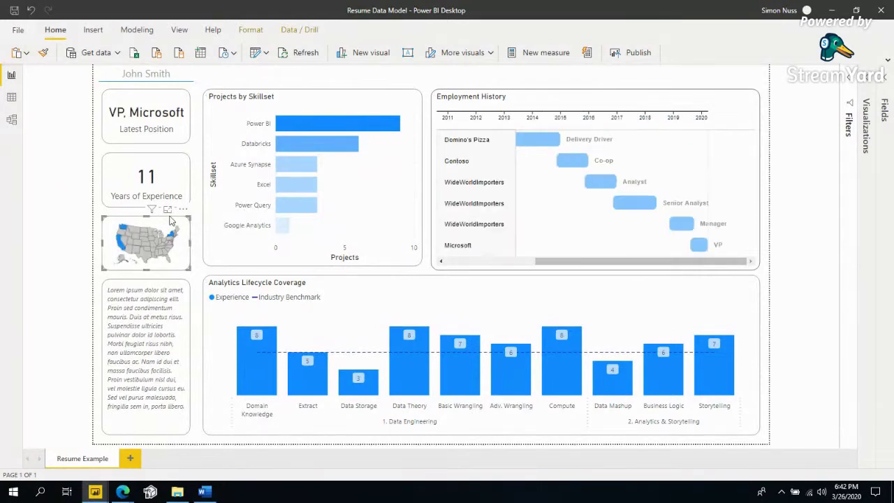
click(125, 233)
click(124, 234)
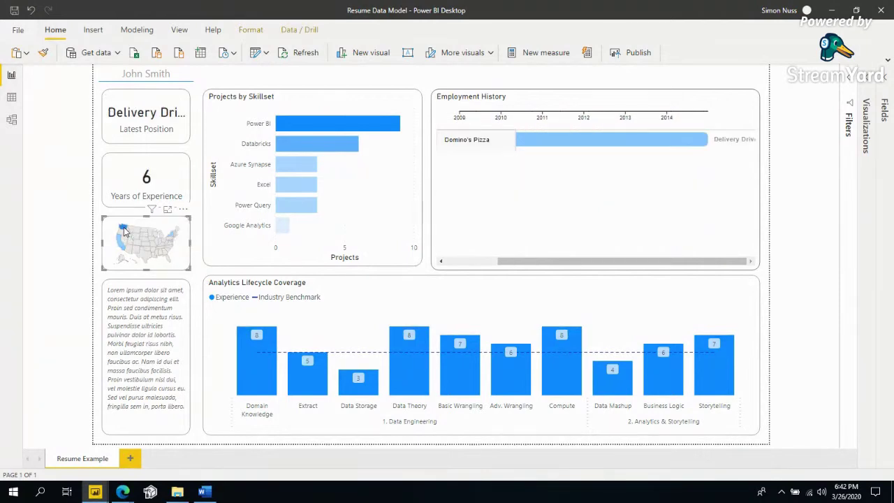
click(127, 232)
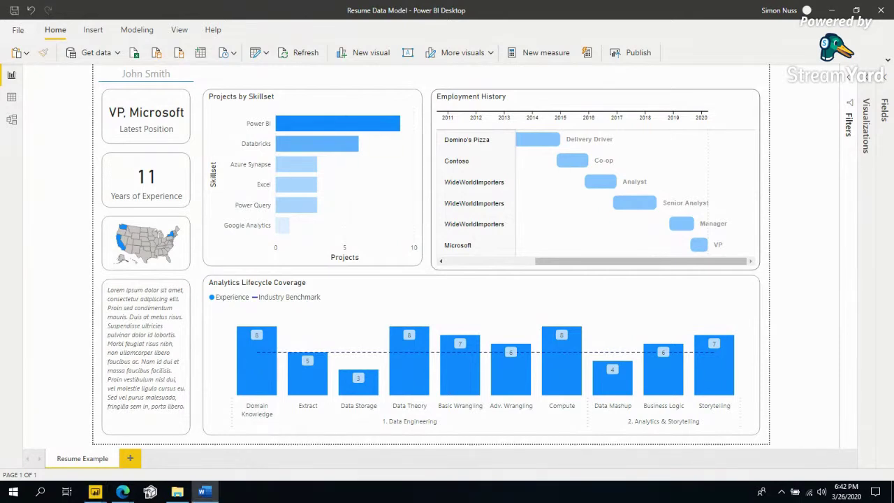
click(377, 297)
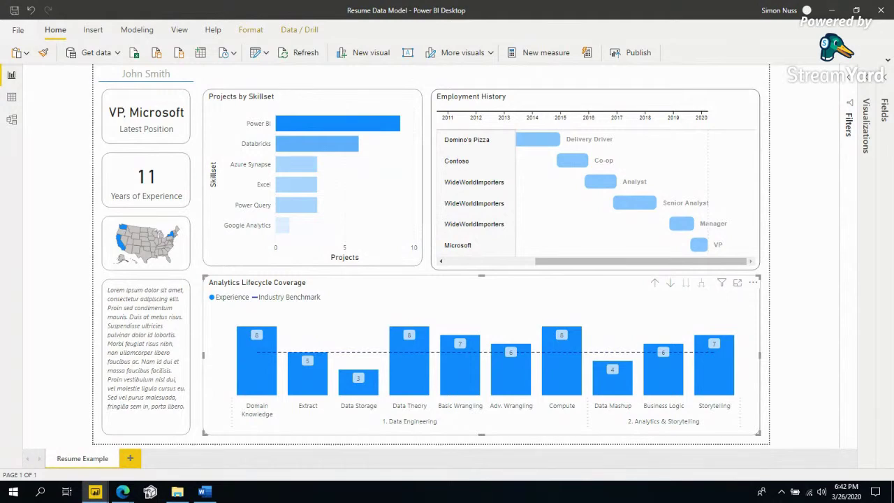
click(249, 246)
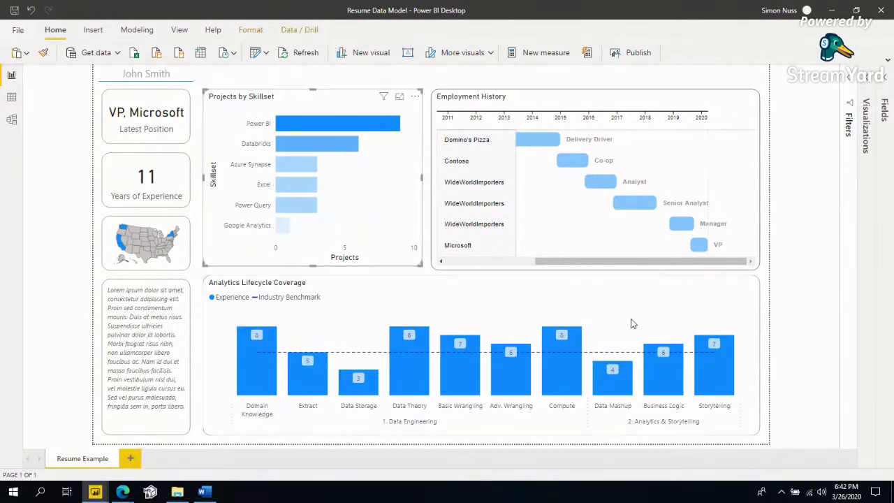
click(606, 272)
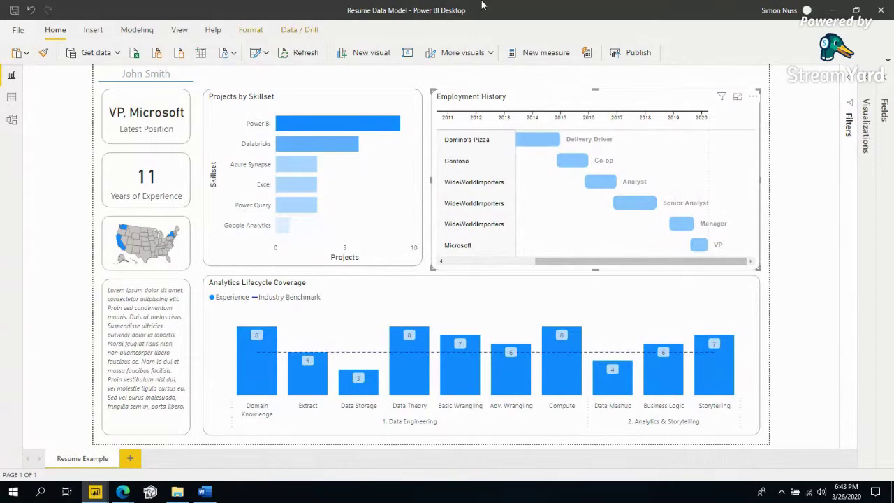
- Minimize Power BI and open Resume Data.xlsx from the Resume Demo folder
drag(480, 8, 481, 497)
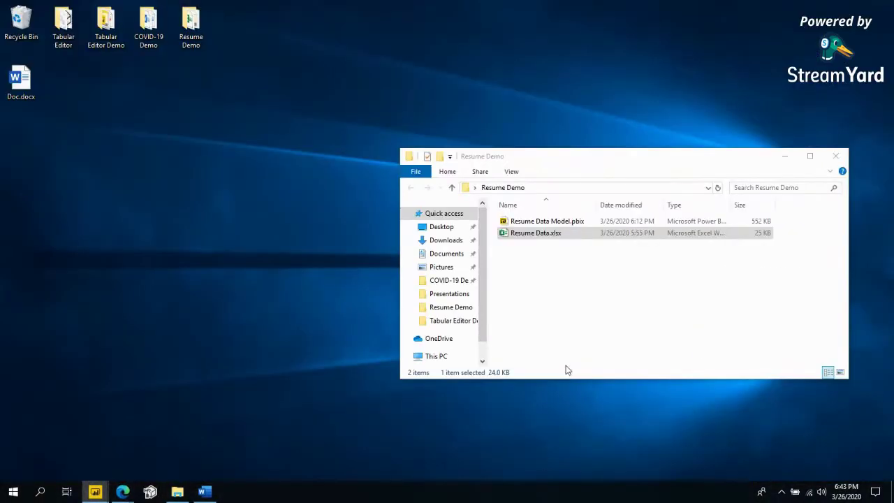
click(556, 313)
double_click(546, 236)
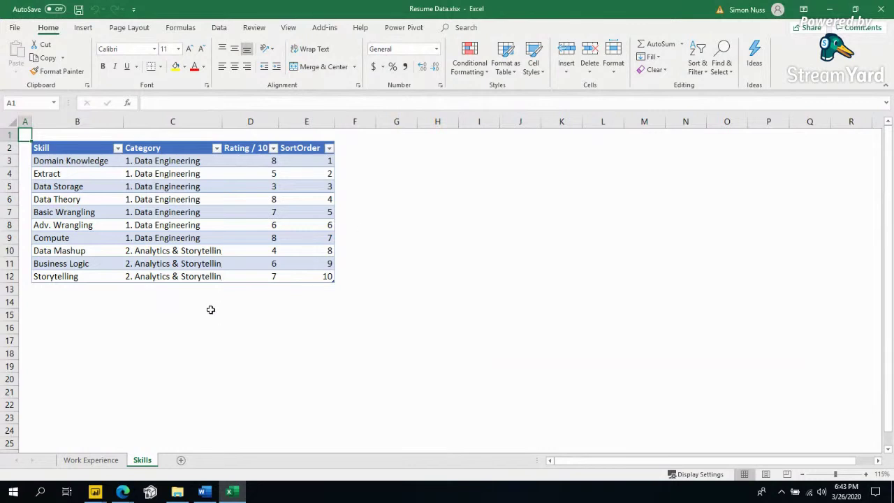
- Switch to the Work Experience sheet and highlight the job history, project names and technologies
click(91, 460)
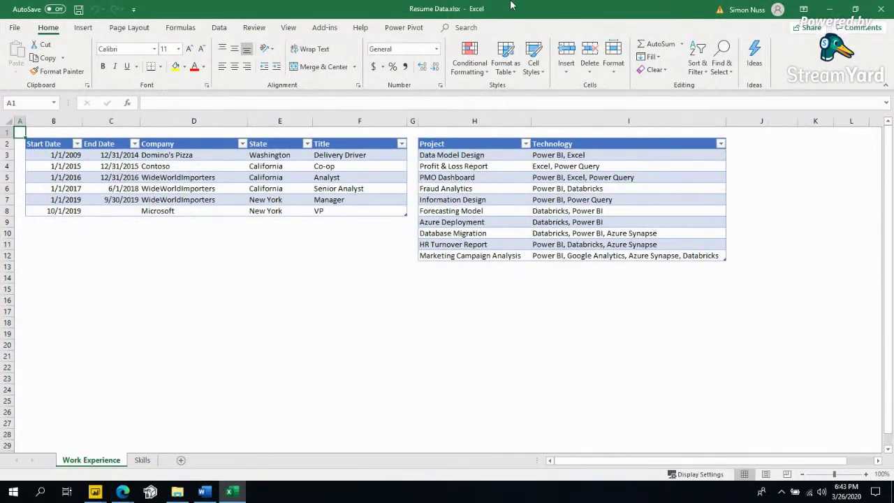
click(340, 210)
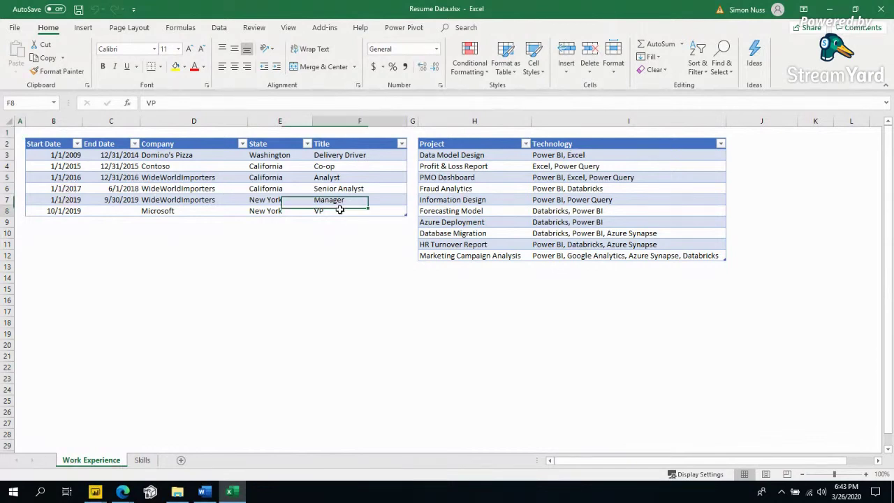
drag(340, 210, 42, 145)
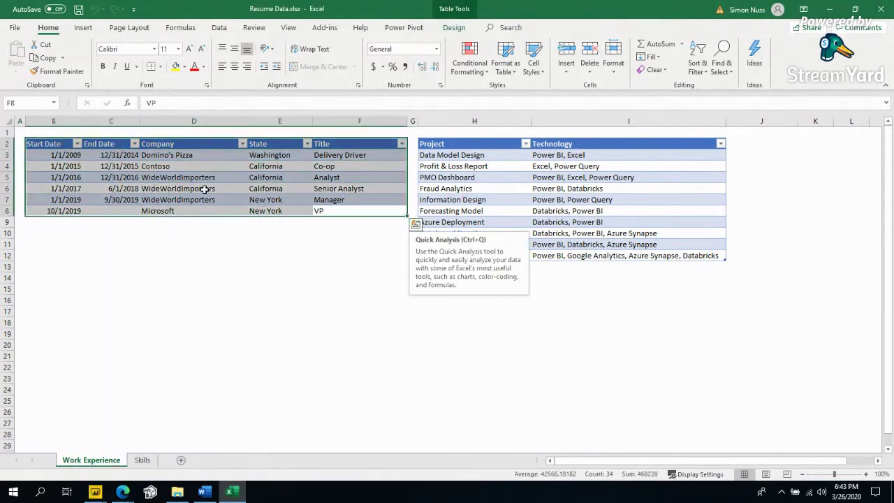
click(528, 187)
drag(604, 254, 484, 168)
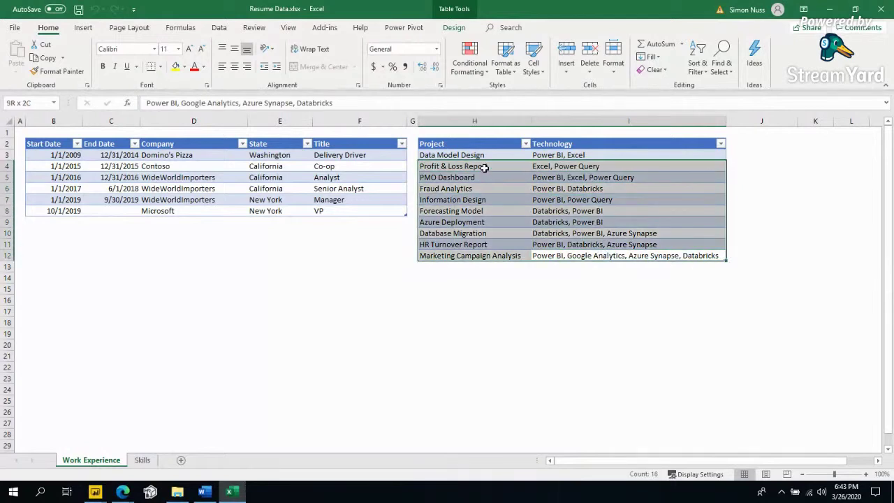
click(547, 202)
drag(477, 155, 468, 244)
drag(549, 178, 551, 222)
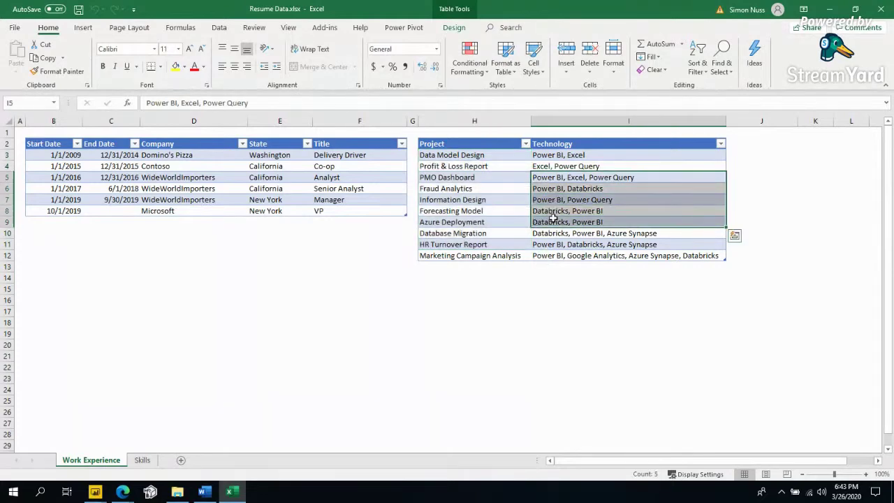
click(549, 214)
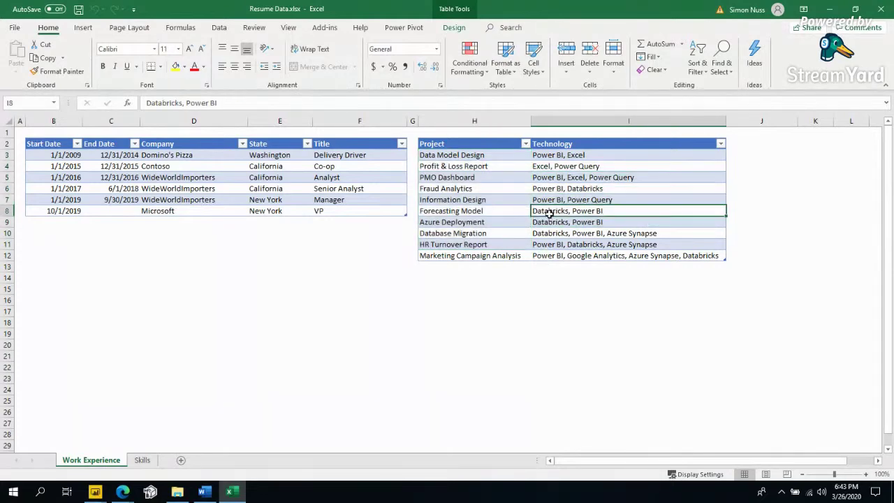
- Open the Skills sheet and walk through its skills, 1. Data Engineering category and ratings
click(143, 461)
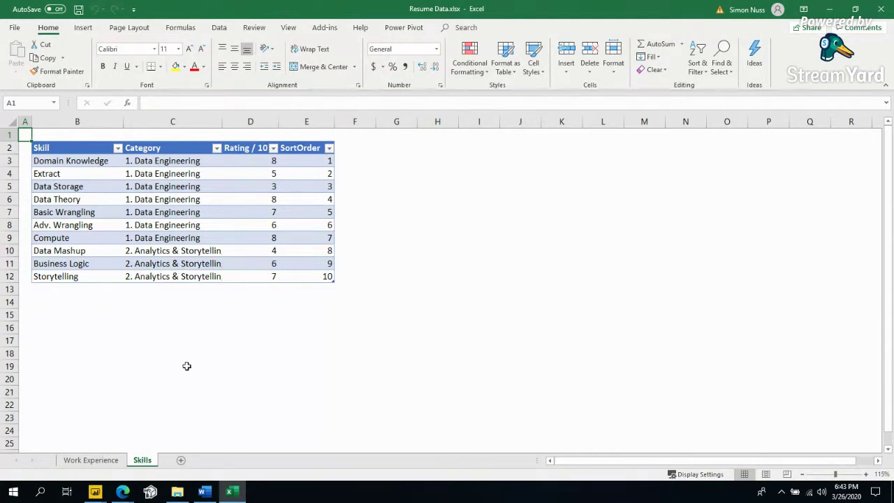
drag(76, 150, 308, 275)
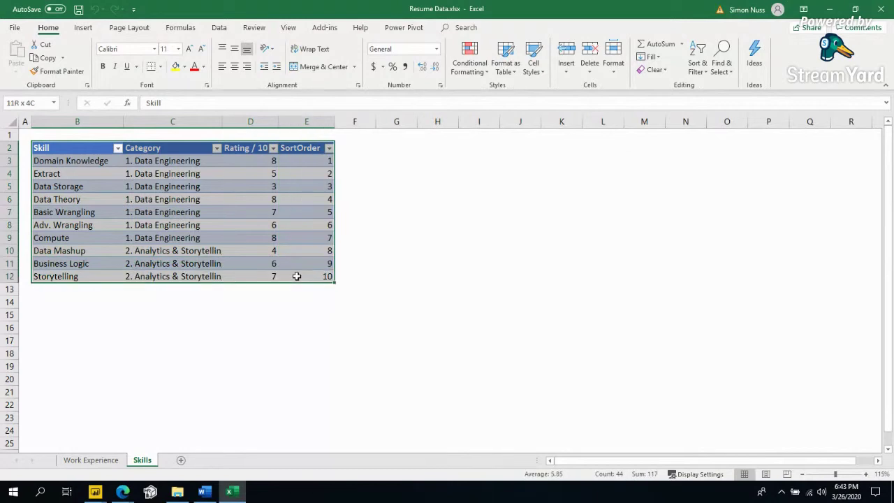
click(147, 198)
click(78, 161)
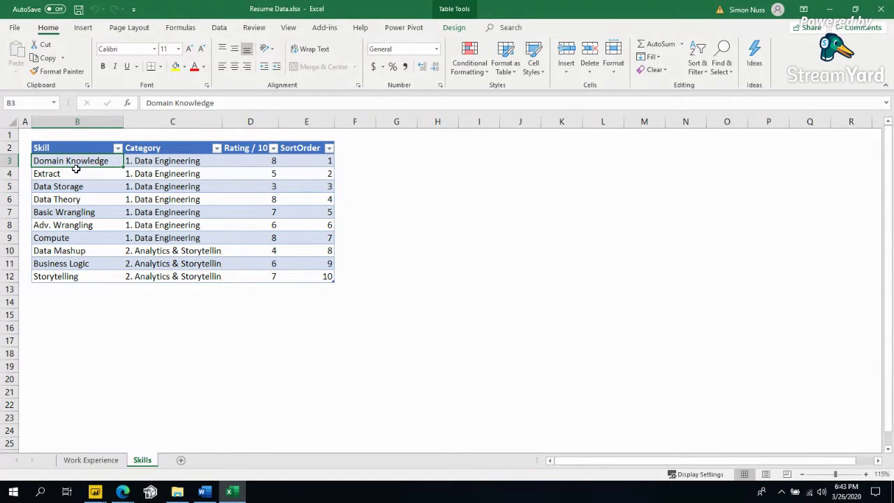
click(79, 175)
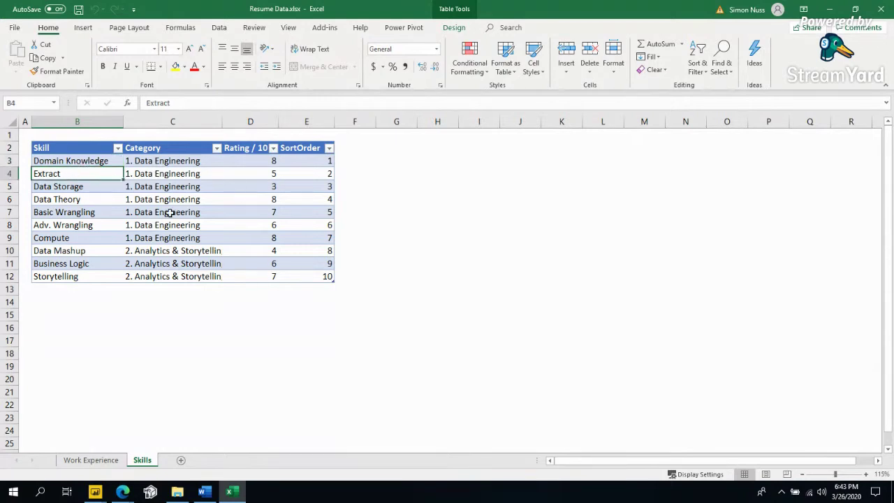
click(75, 214)
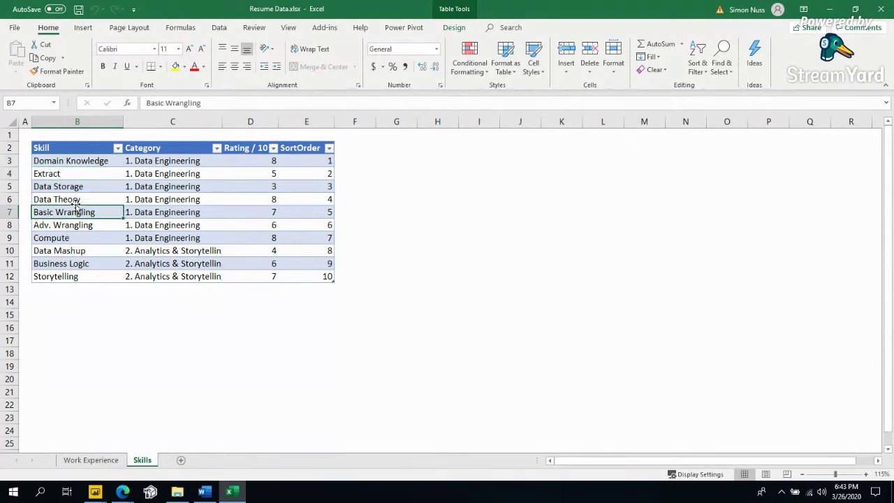
click(66, 238)
click(76, 213)
drag(251, 185, 254, 215)
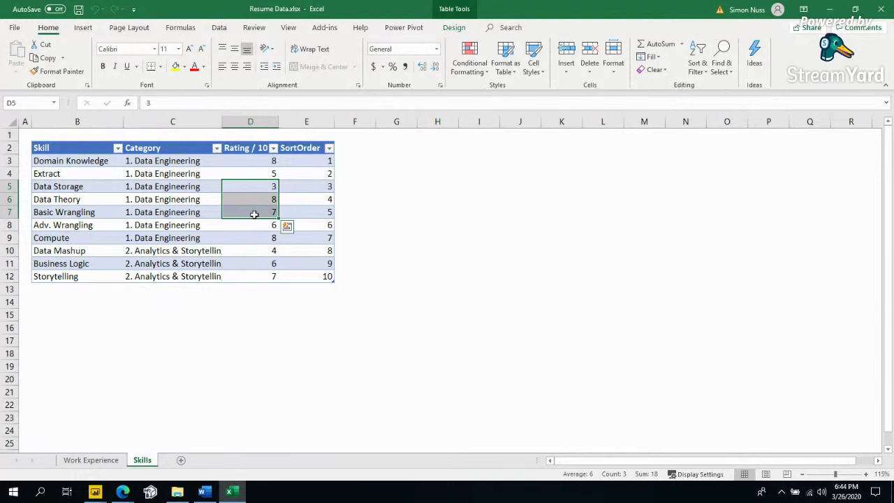
click(264, 186)
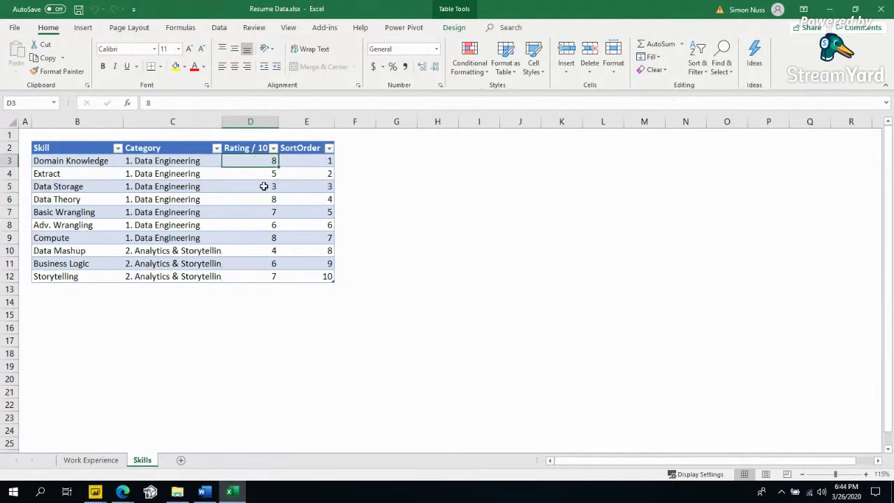
click(287, 224)
- Switch to Excel's Work Experience sheet and highlight its company entries and rows
key(alt+Tab)
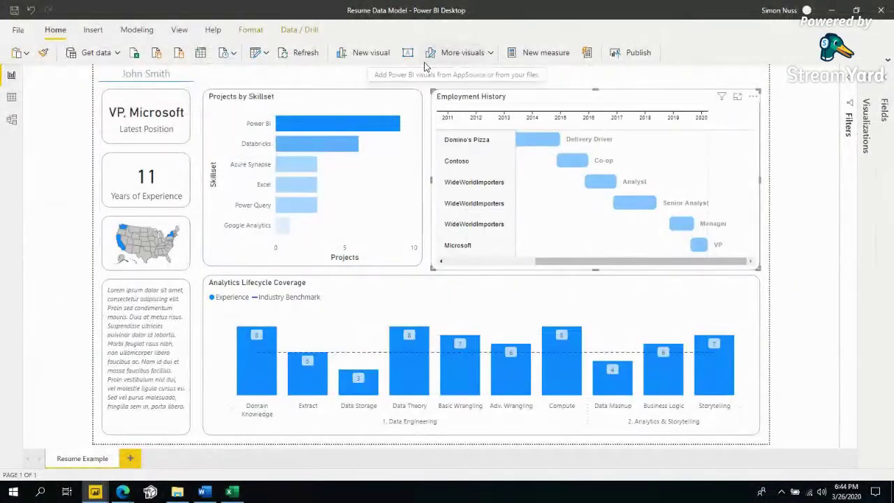
key(super)
key(alt+Tab)
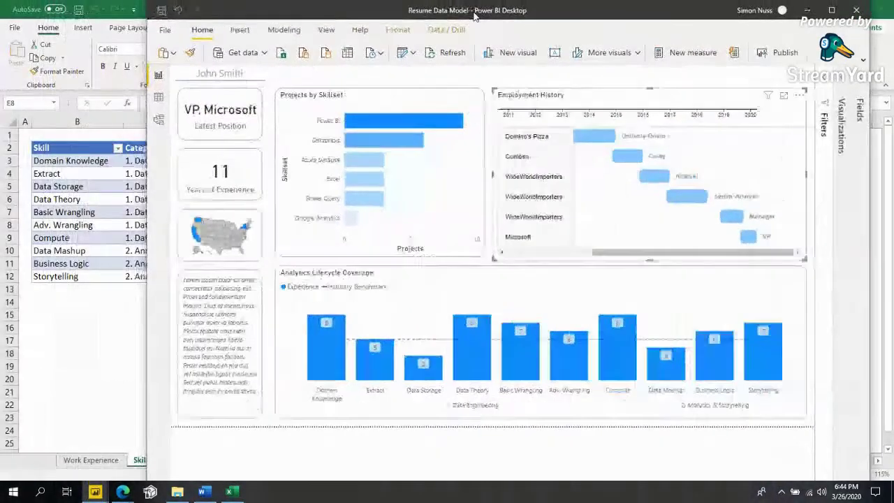
drag(396, 23, 480, 14)
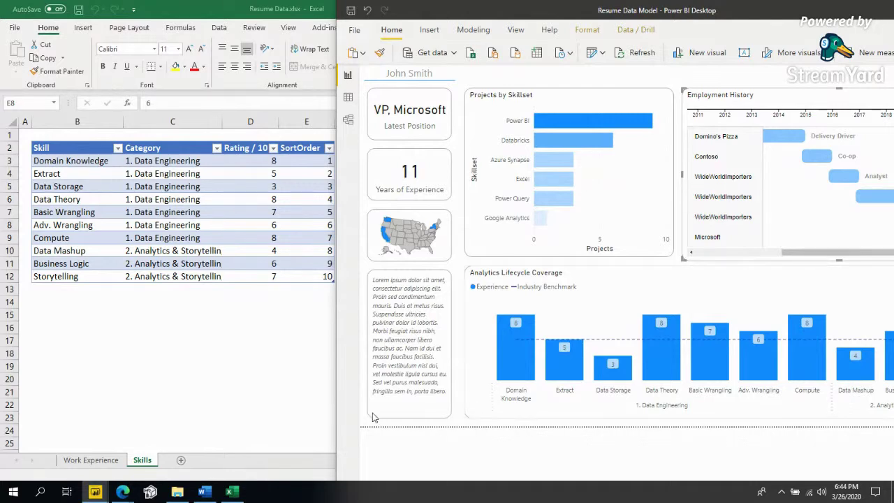
click(91, 459)
click(178, 199)
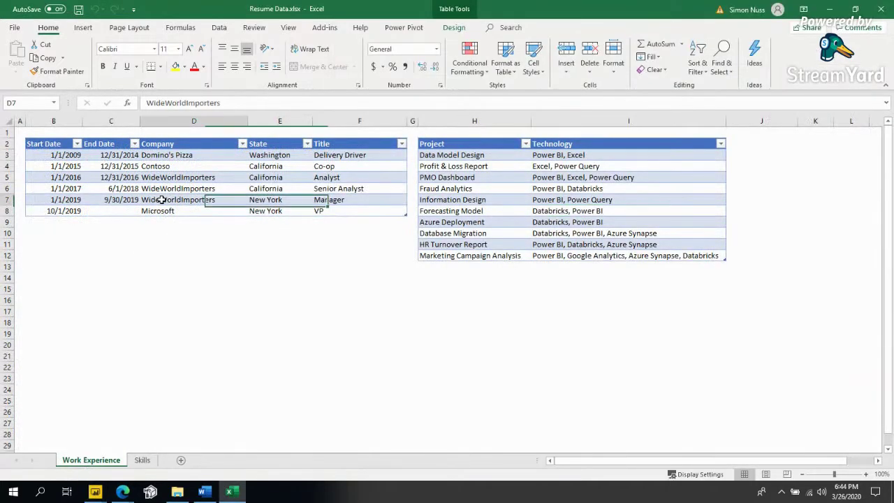
drag(72, 223, 355, 226)
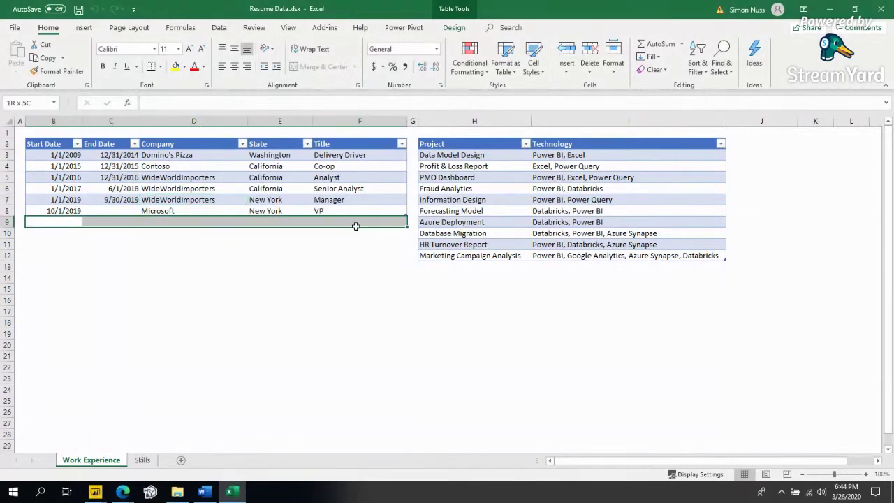
- Snap the Excel window to half the screen beside the Power BI report
key(super+Tab)
click(290, 224)
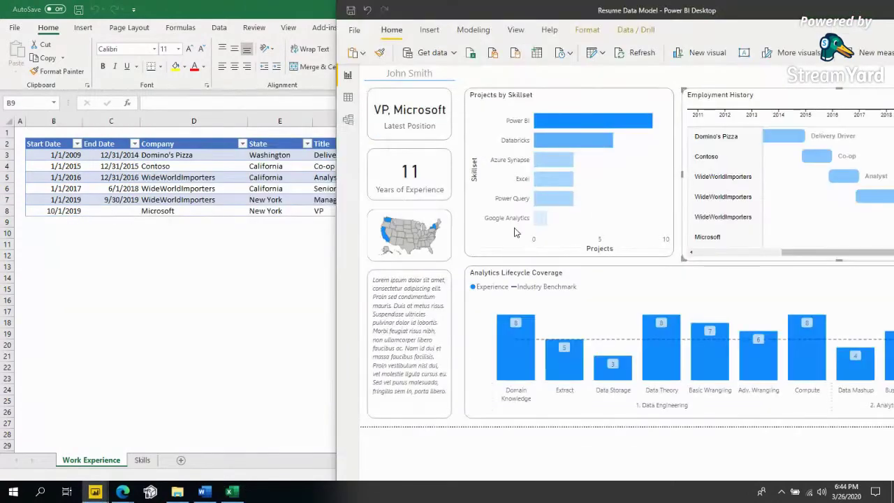
click(137, 305)
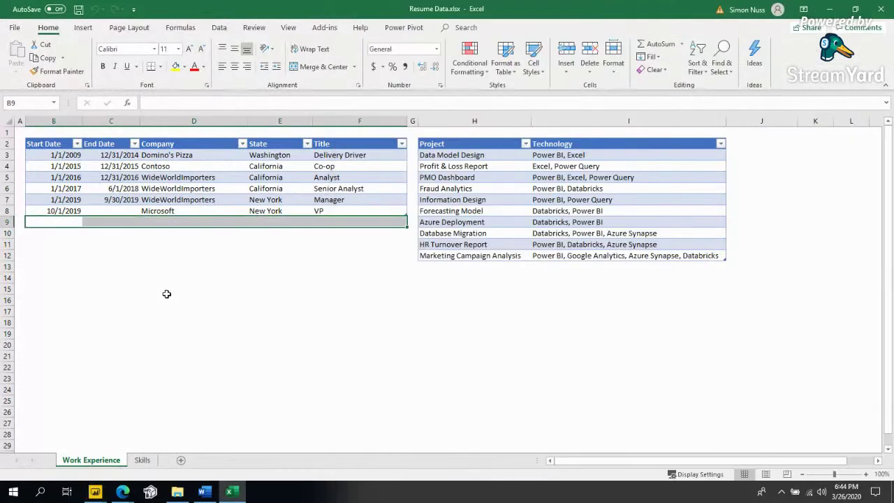
double_click(630, 6)
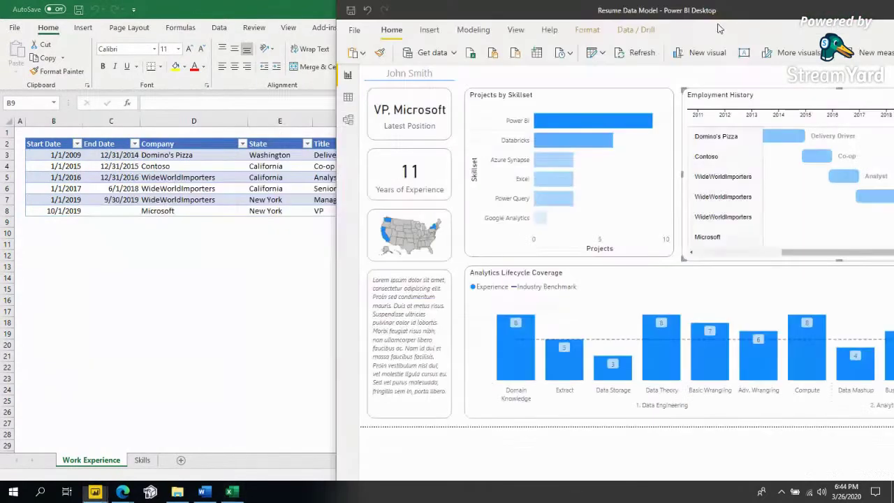
key(super+Up)
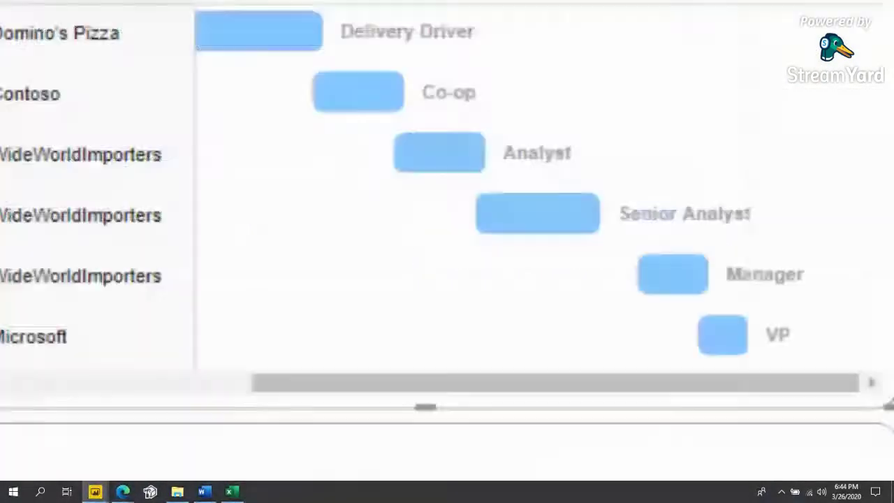
- Minimize Excel, close the Resume Demo folder and create a 'Delete Me' desktop folder
key(super+Down)
key(super+Down)
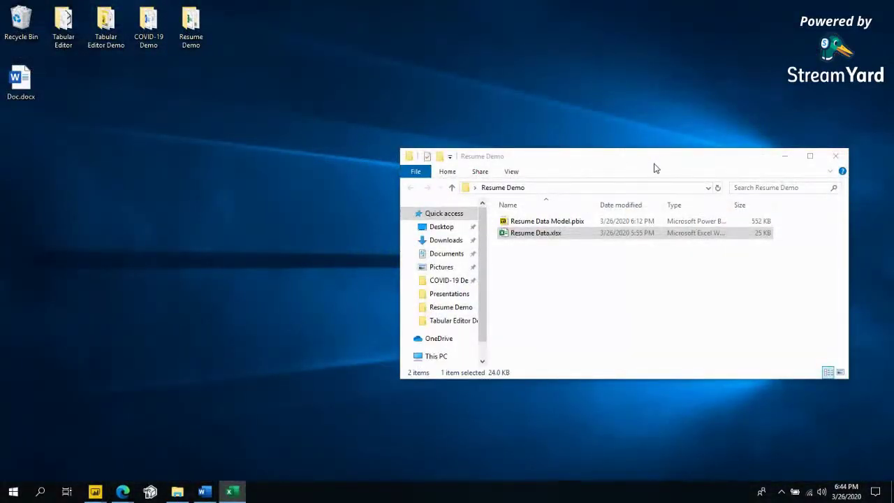
drag(655, 168, 424, 125)
key(alt+F4)
right_click(330, 108)
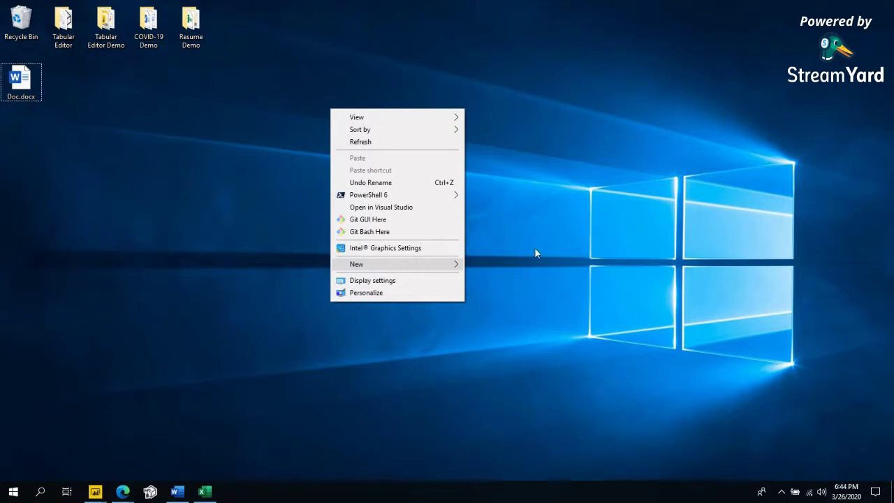
click(483, 260)
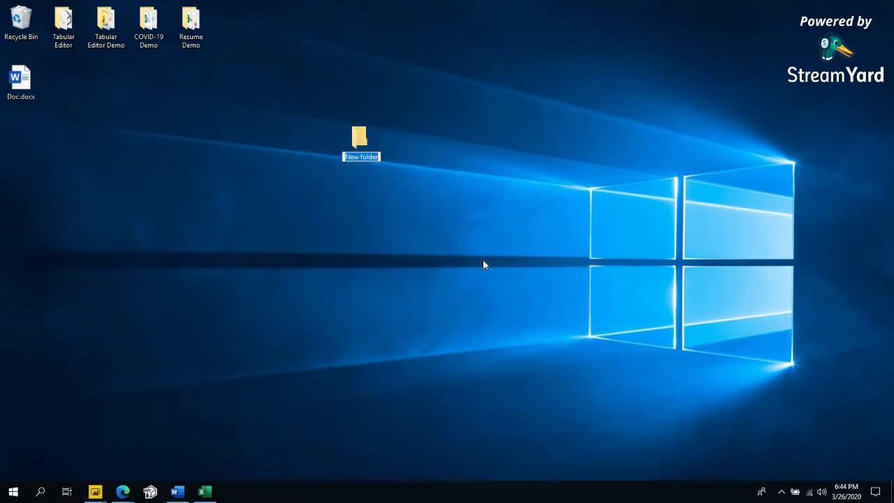
text(Delete Me)
key(Return)
key(Return)
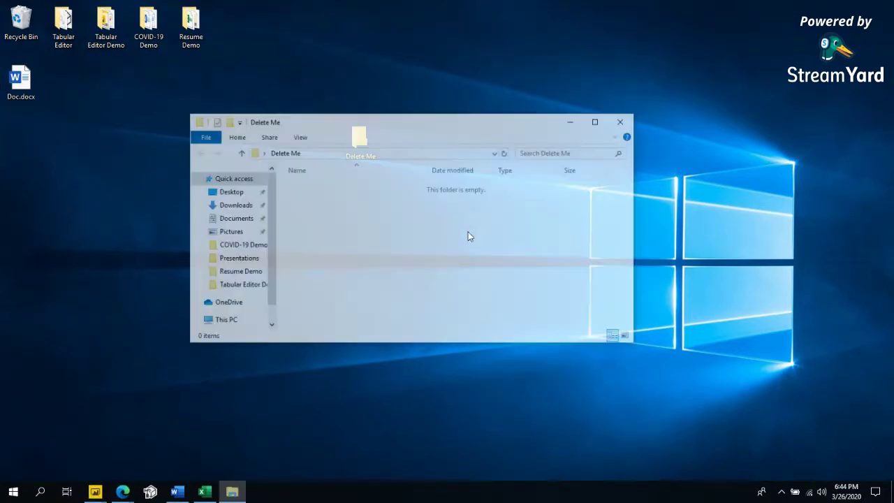
- Open Delete Me and create a new Excel worksheet named 'Resume Data'
key(shift+F10)
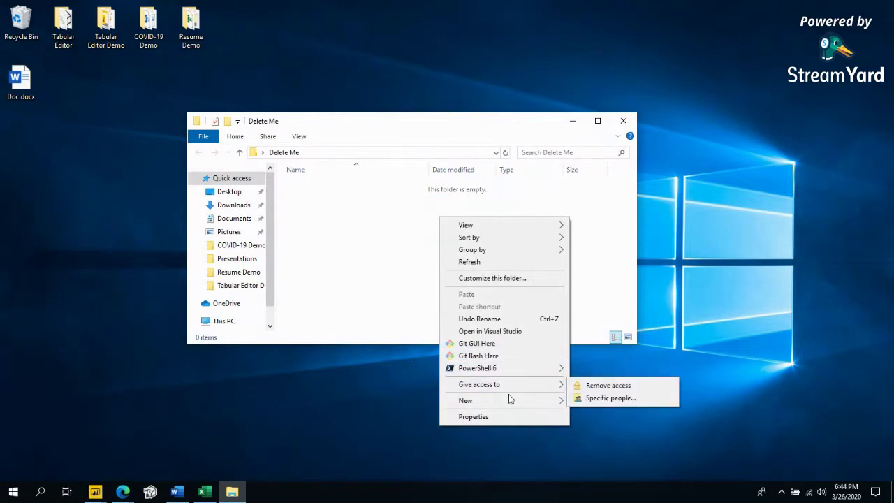
mouse_move(551, 400)
click(600, 387)
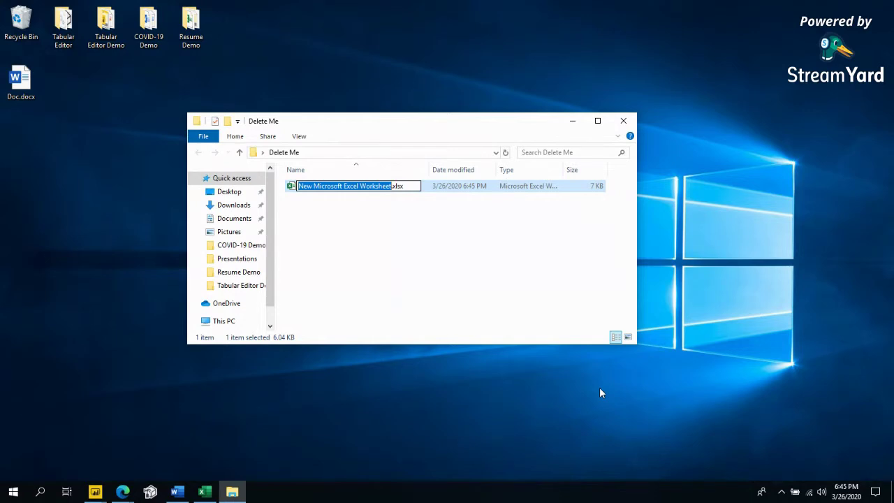
text(Resume Data)
key(Return)
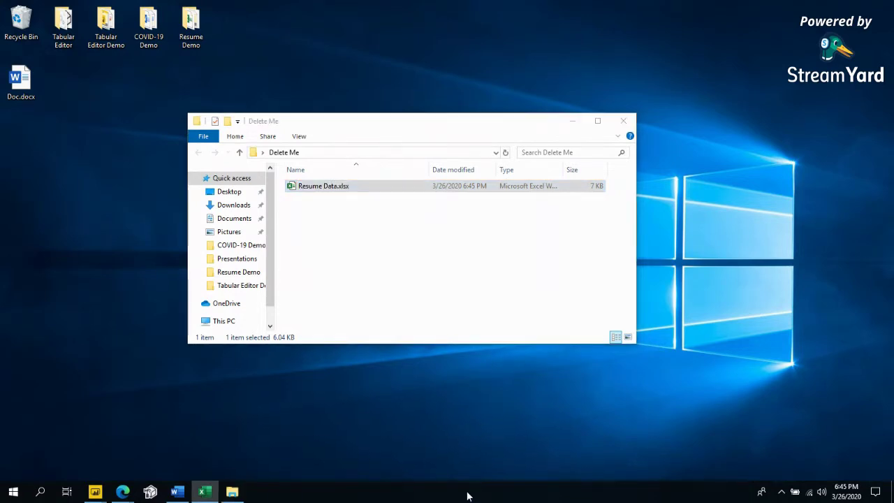
- Rename the workbook to 'Resume Data demo.xlsx'
click(405, 297)
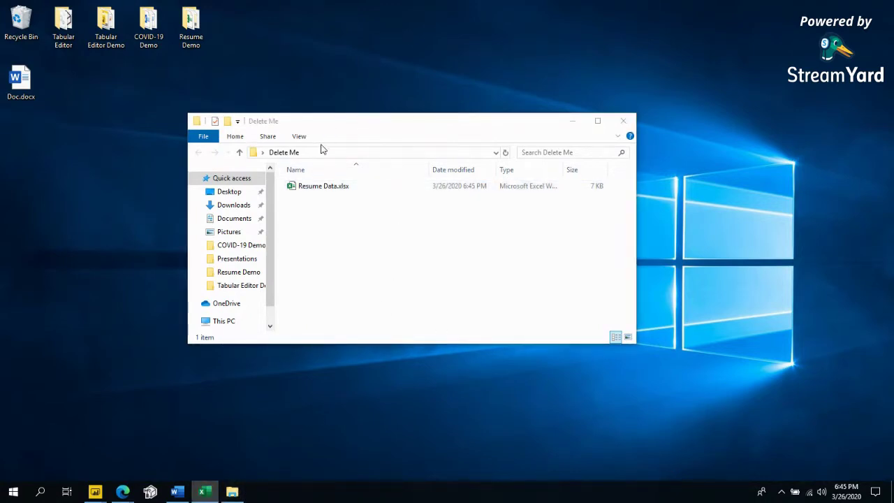
click(328, 188)
click(337, 187)
key(Right)
text(demo)
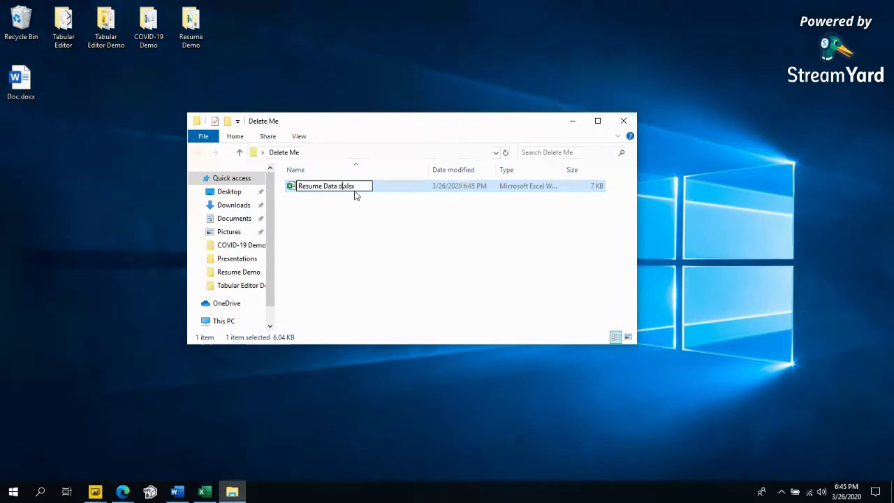
key(Return)
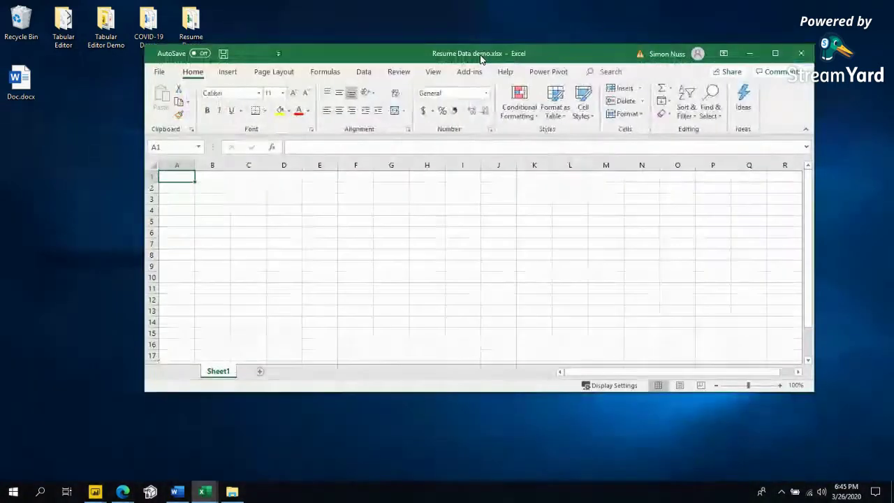
double_click(479, 53)
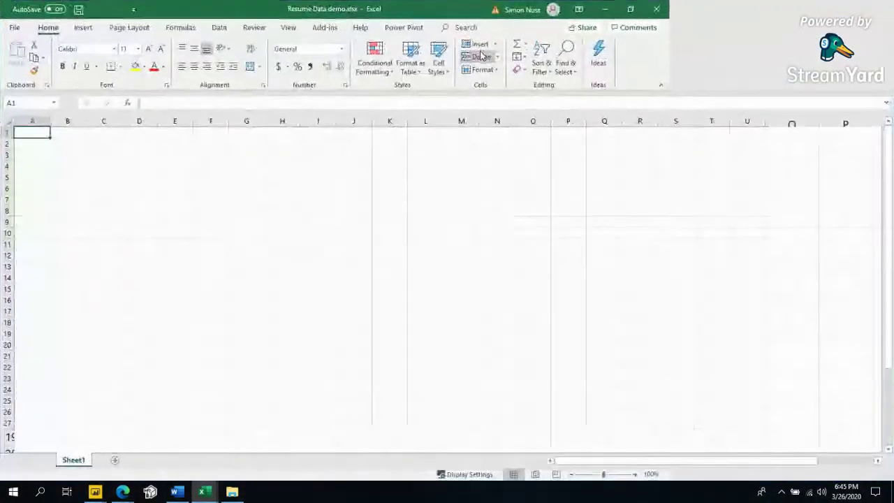
click(88, 183)
click(75, 145)
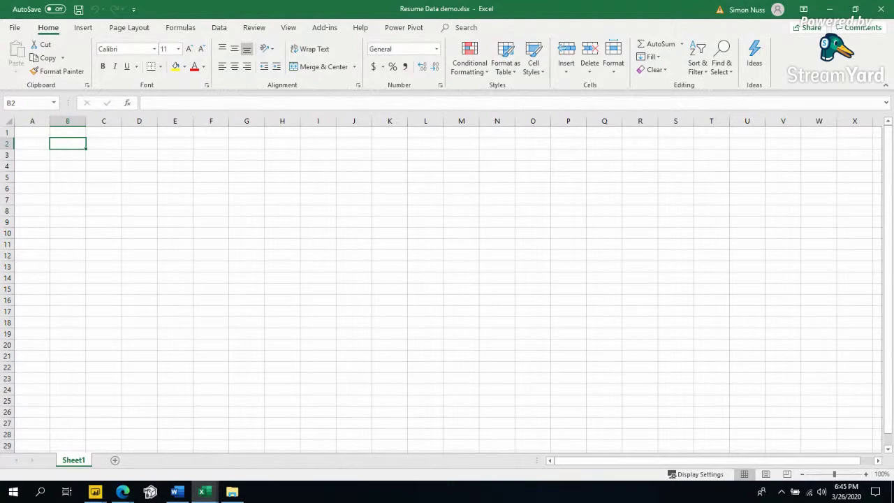
click(177, 491)
click(95, 492)
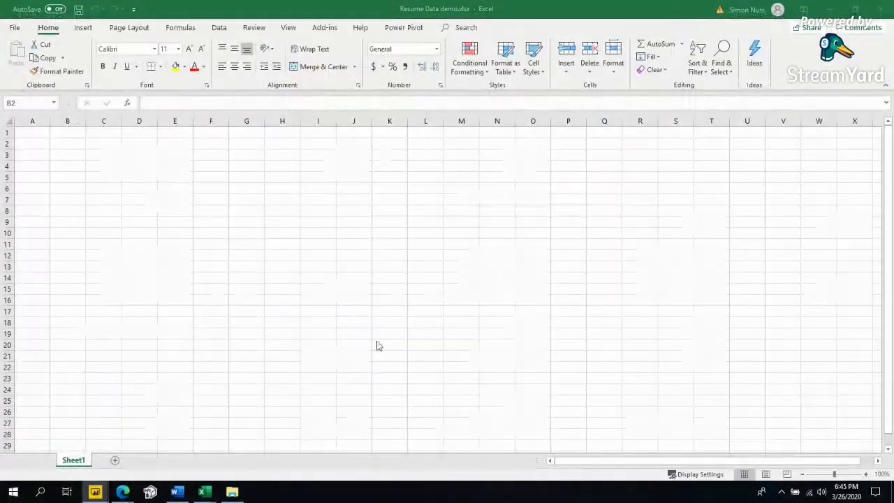
key(alt+Tab)
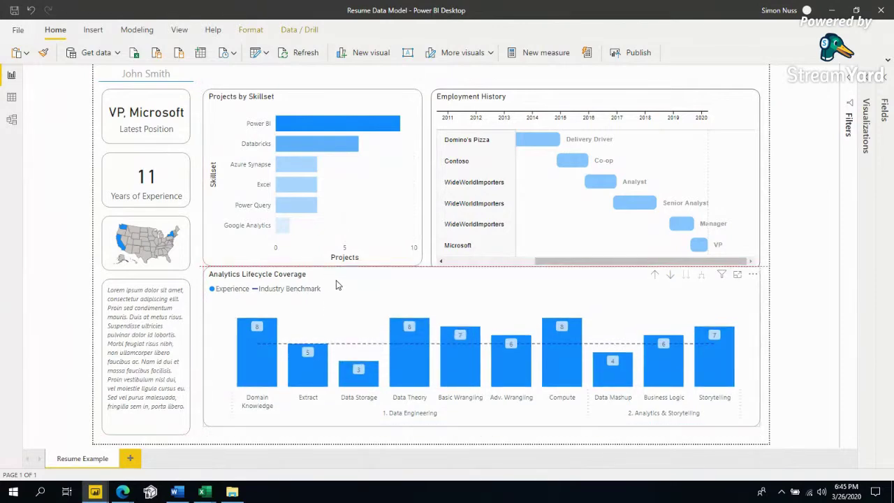
key(alt+Tab)
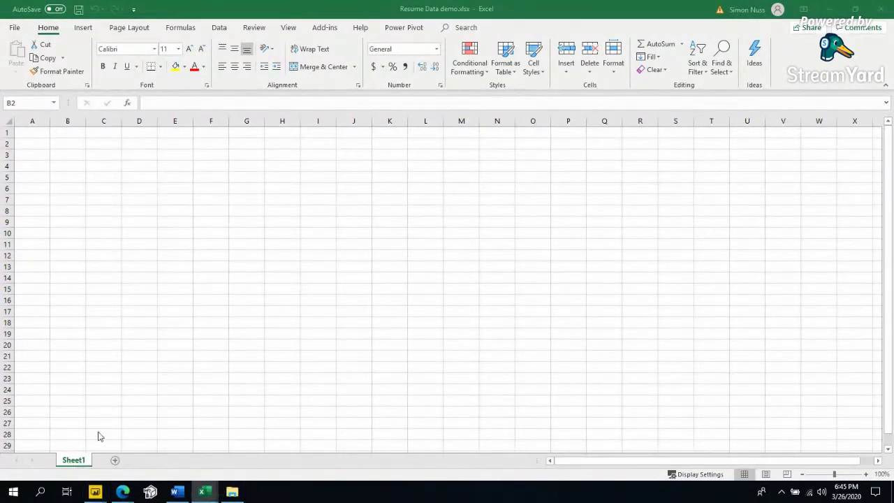
- Type the Skill heading and skills Domain Knowledge through Adv. Wrangling down column B
click(83, 461)
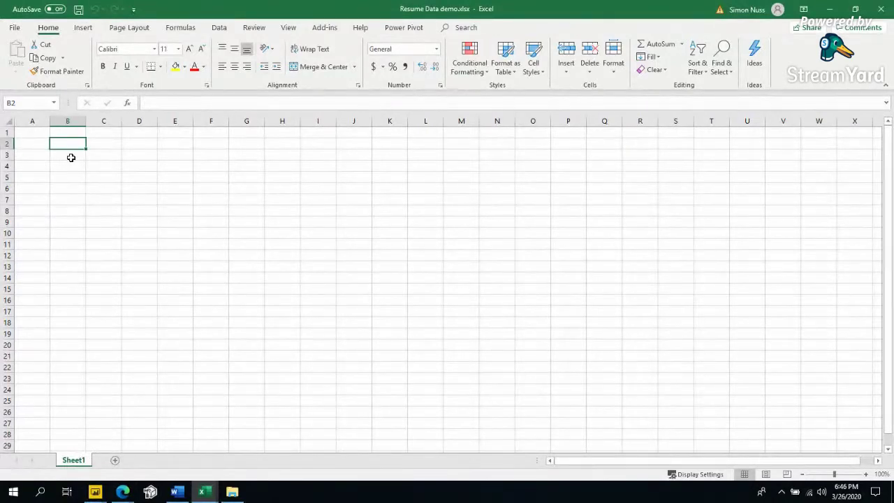
text(Skill)
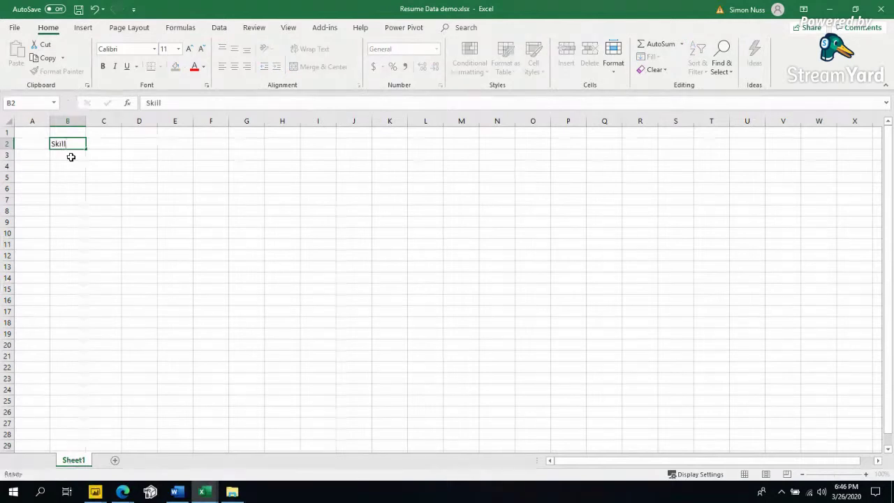
key(Return)
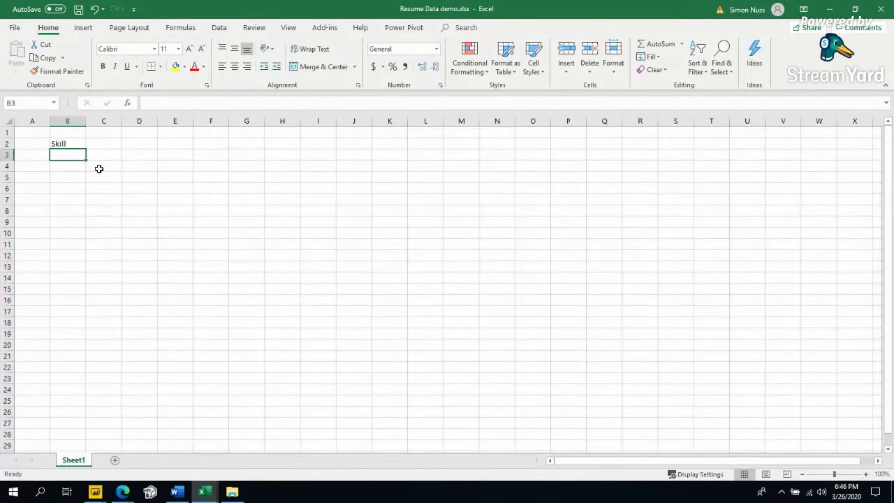
text(S)
key(BackSpace)
key(BackSpace)
text(Domai)
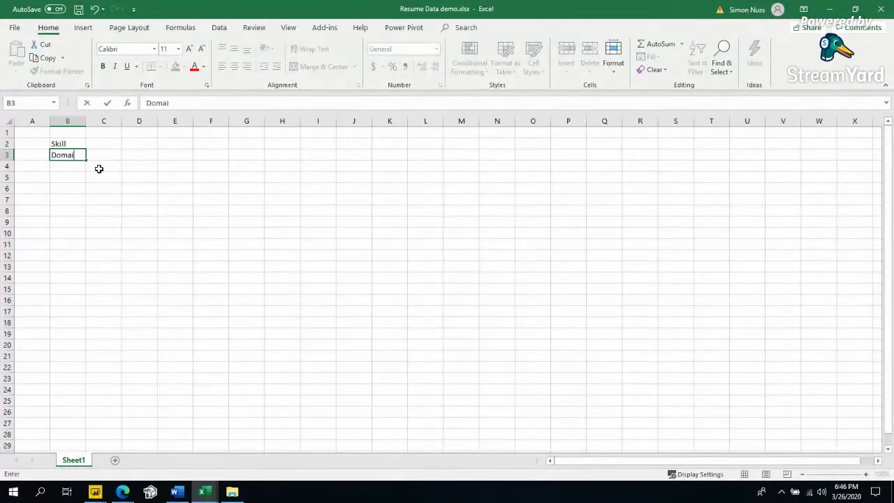
text(n Knowledge)
key(Return)
text(Ex)
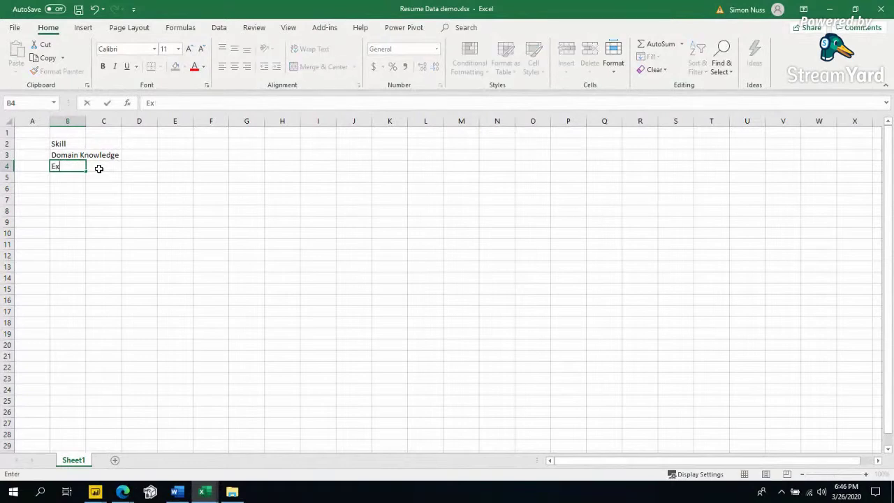
text(traction of Data)
key(Return)
text(Data)
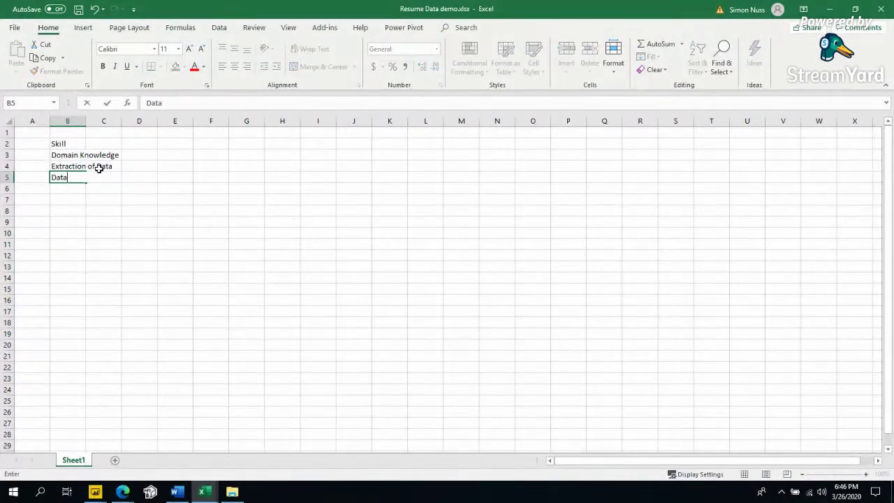
text( Storage)
key(Return)
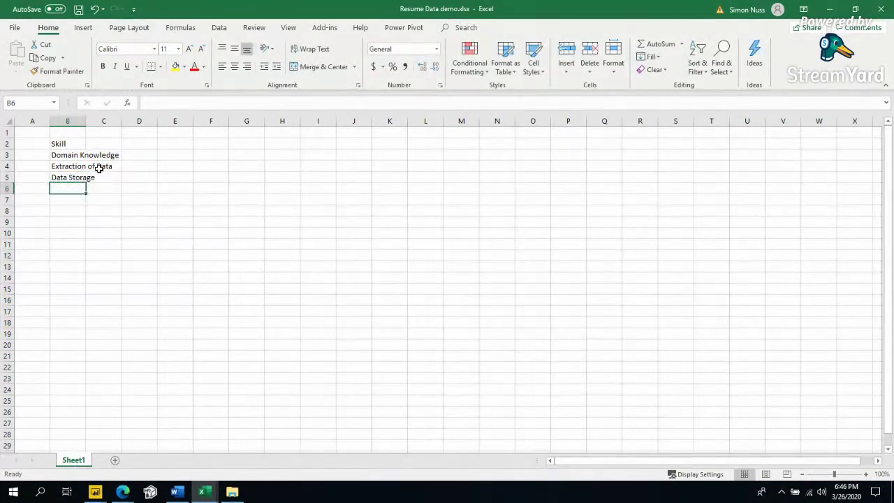
text(Data Theory)
key(Return)
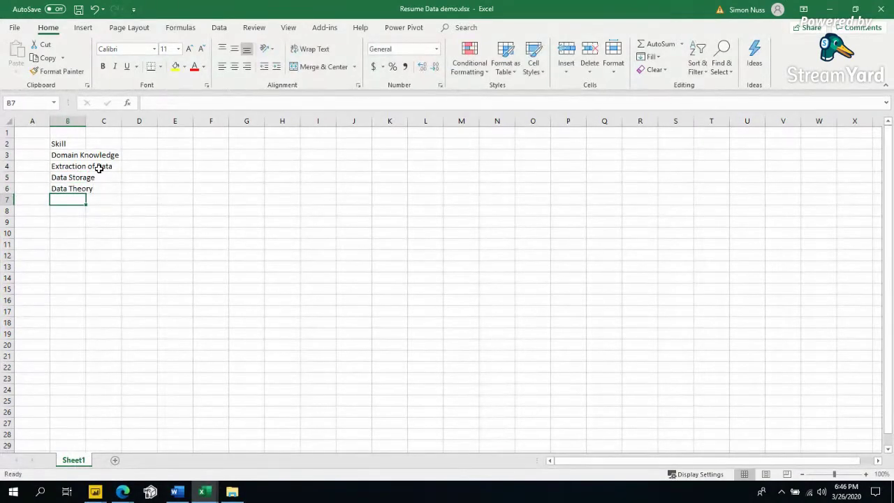
text(Basic Wrangling)
key(Return)
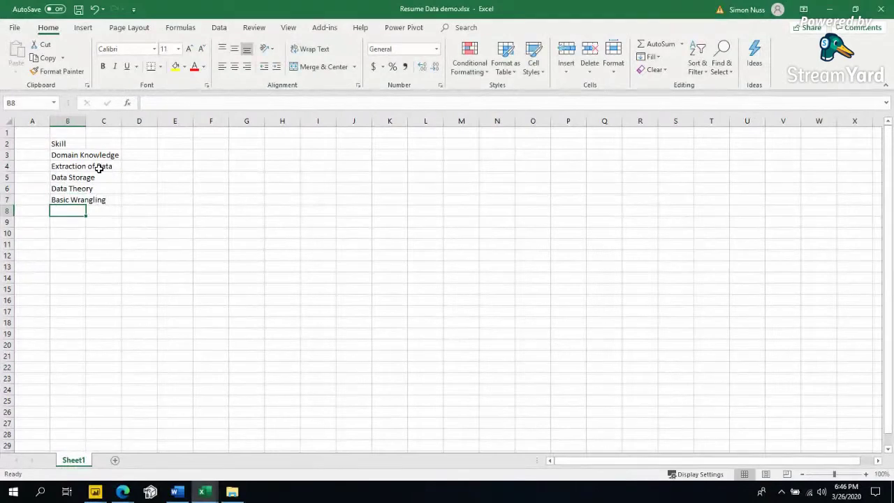
text(Adv. Wrangling)
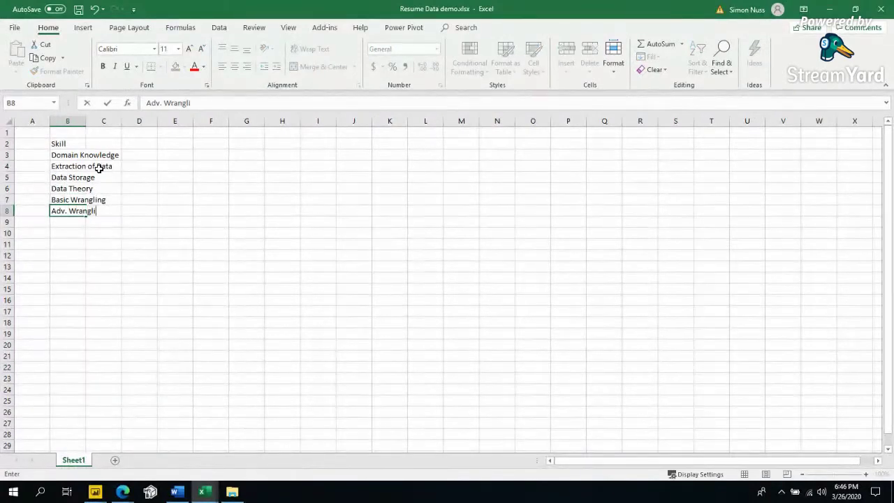
key(Return)
- Add Compute, Data Mashup, Business Logic and Storytelling to the skill list
text(Compute)
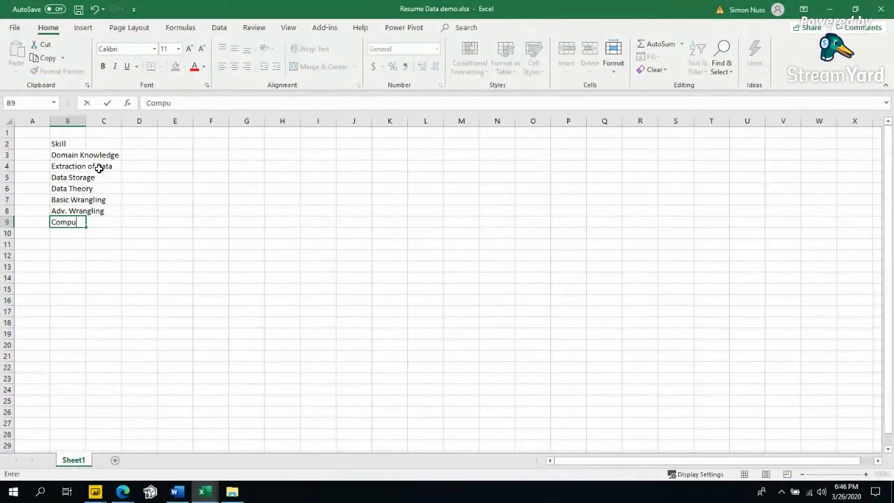
key(Return)
text(Data Mashup)
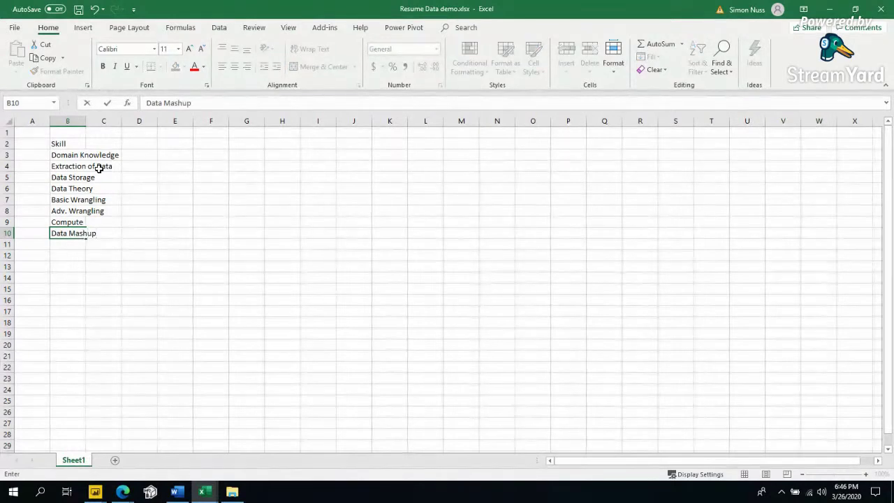
key(Return)
text(Business Logic)
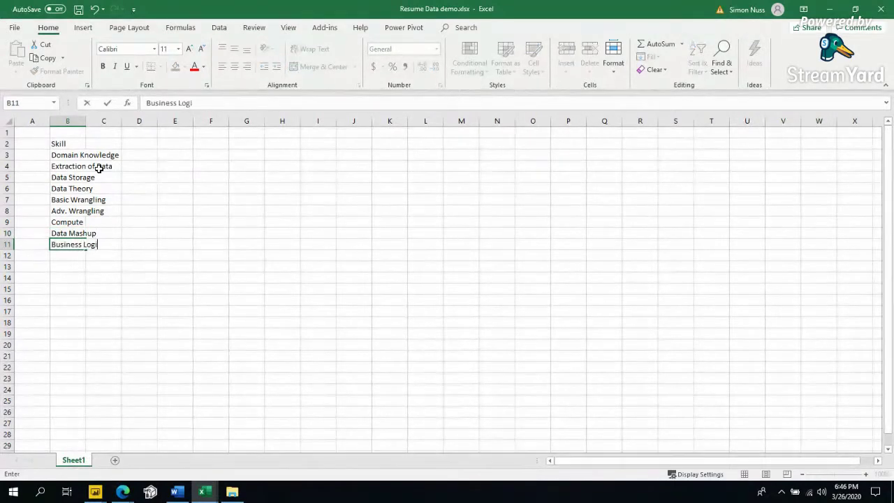
key(Return)
text(Storytelling)
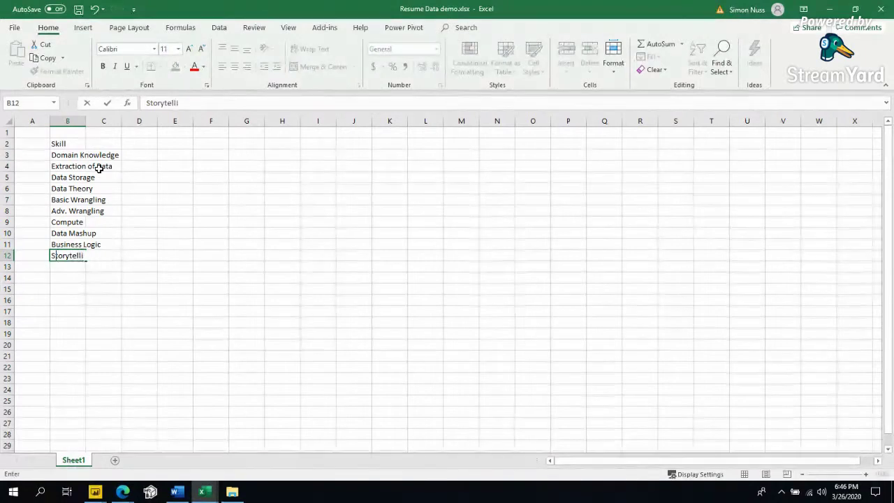
key(Return)
- AutoFit column B to the longest skill name and review the entries
drag(70, 143, 69, 256)
drag(87, 125, 86, 124)
double_click(87, 124)
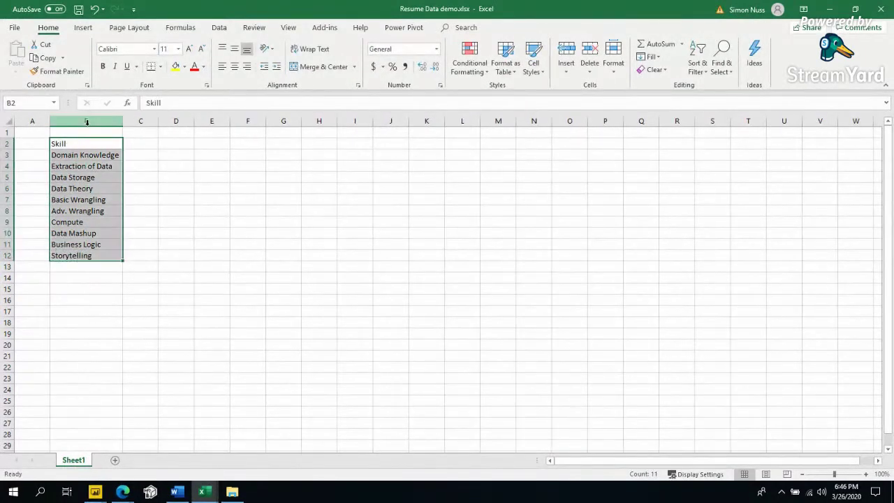
click(94, 165)
click(100, 156)
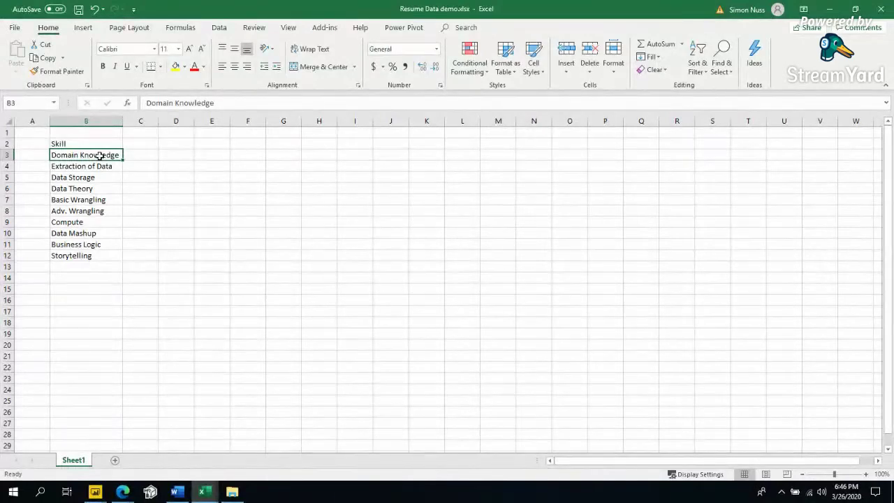
click(98, 169)
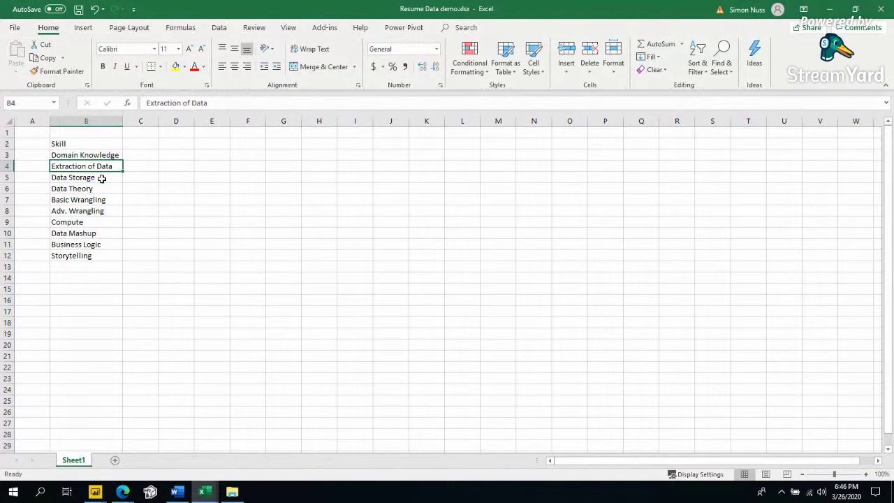
click(102, 179)
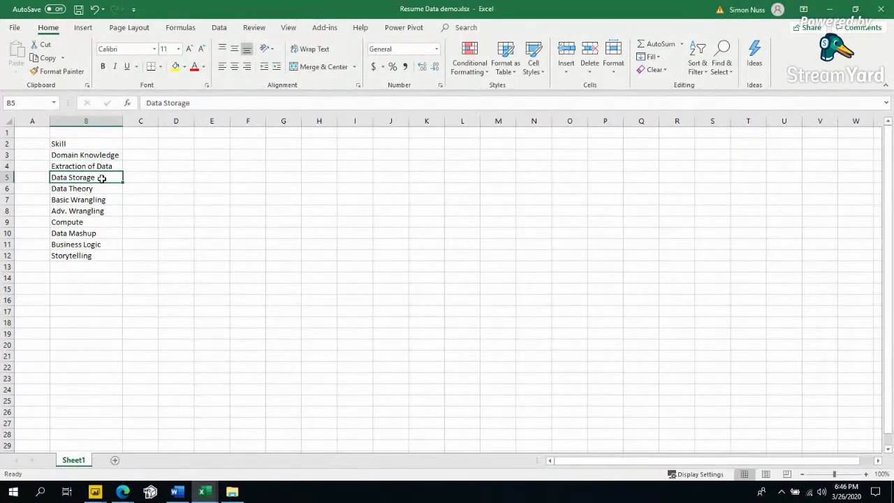
click(95, 189)
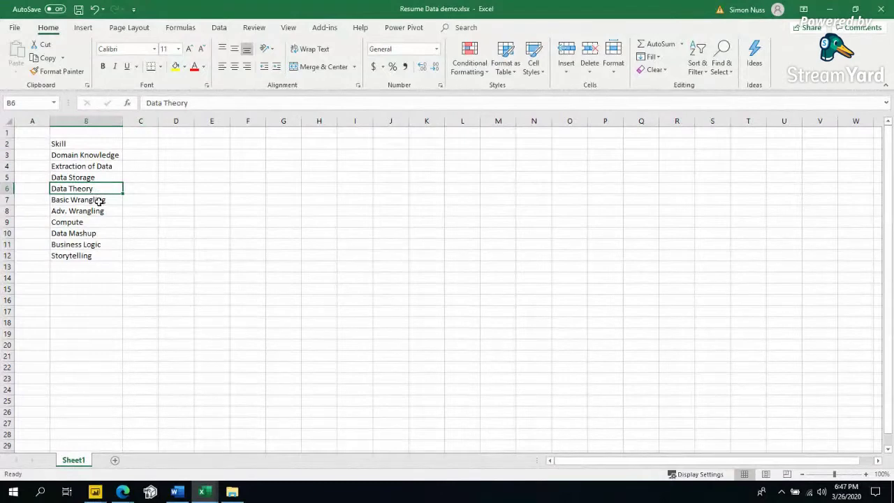
- From header cell B2, try making a table with headers with Ctrl+T, then cancel
click(100, 208)
key(Down)
key(Down)
key(Down)
click(95, 153)
click(96, 143)
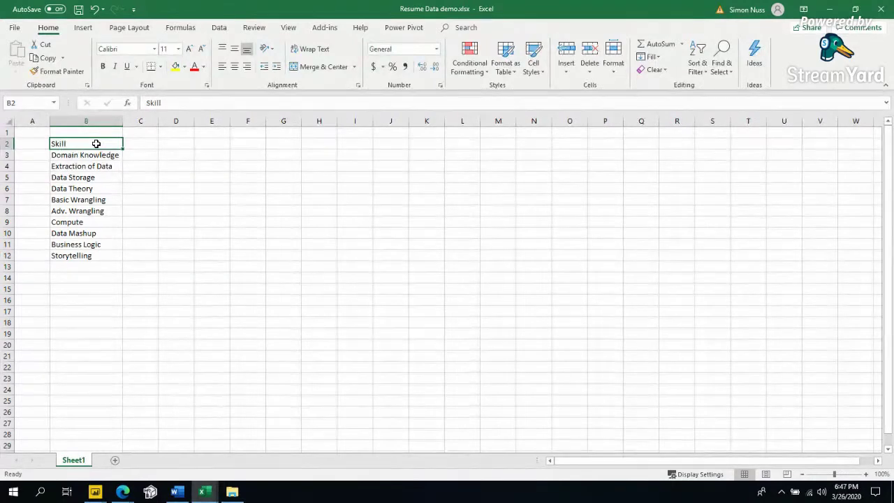
key(ctrl+t)
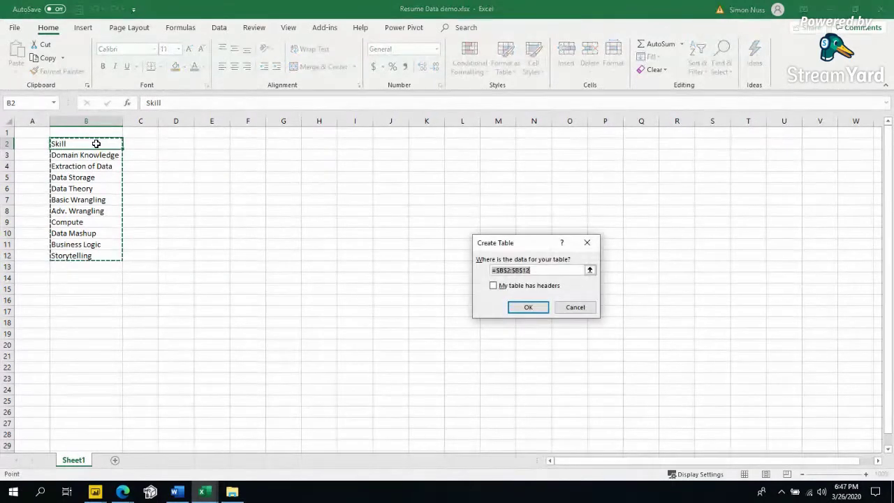
key(alt+m)
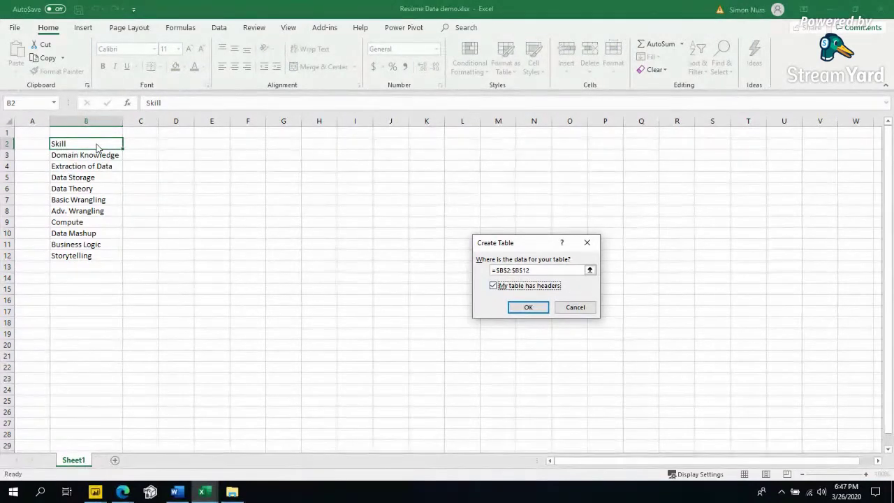
key(Escape)
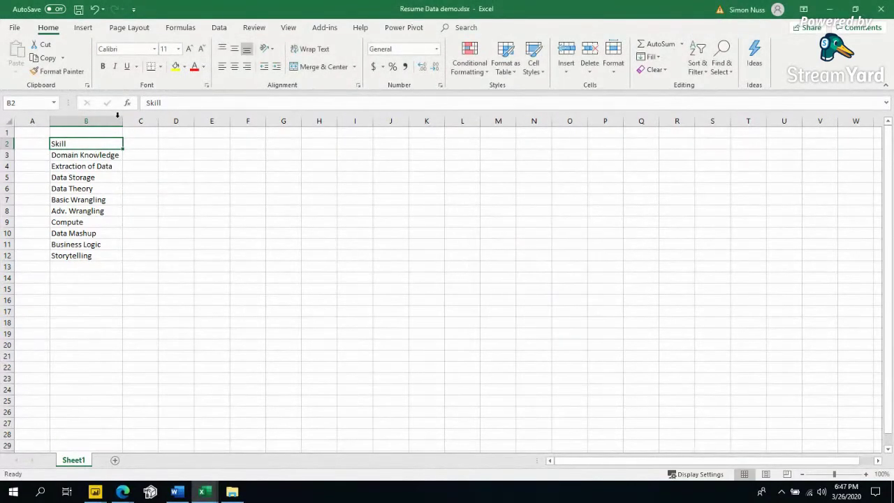
- Add all borders to cell B2, undoing the yellow fill
click(160, 66)
click(168, 163)
click(175, 66)
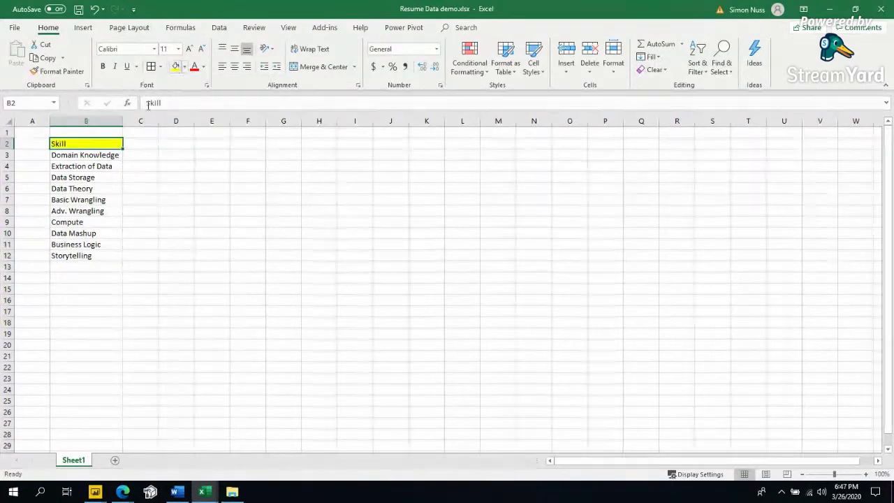
click(94, 188)
key(ctrl+z)
- Set up a table for $B$2:$B$12 via Insert > Table with 'My table has headers' checked
click(93, 189)
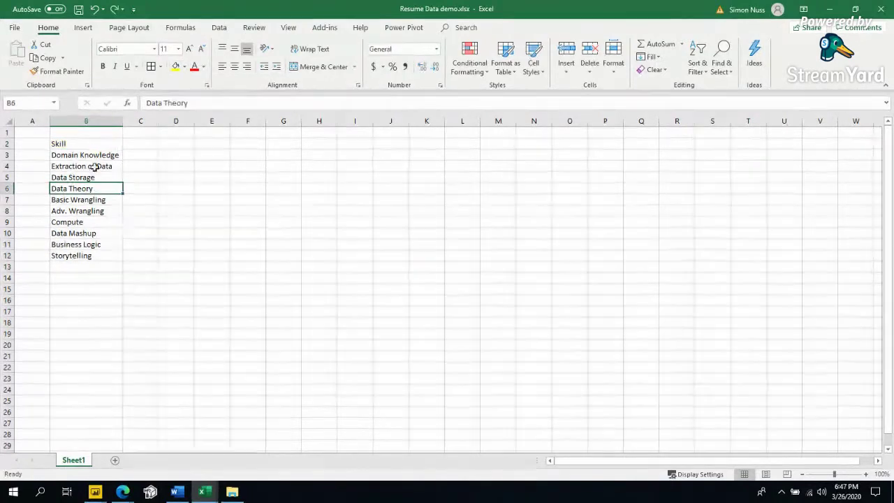
click(96, 166)
key(ctrl+t)
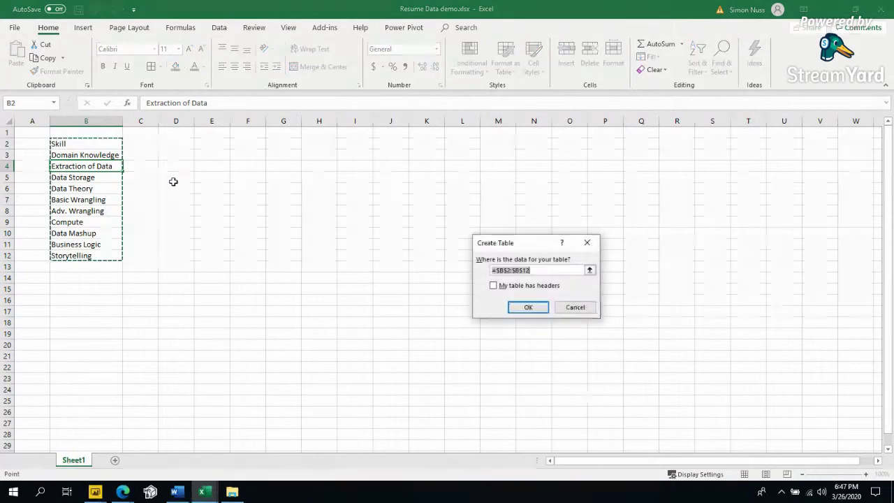
key(Escape)
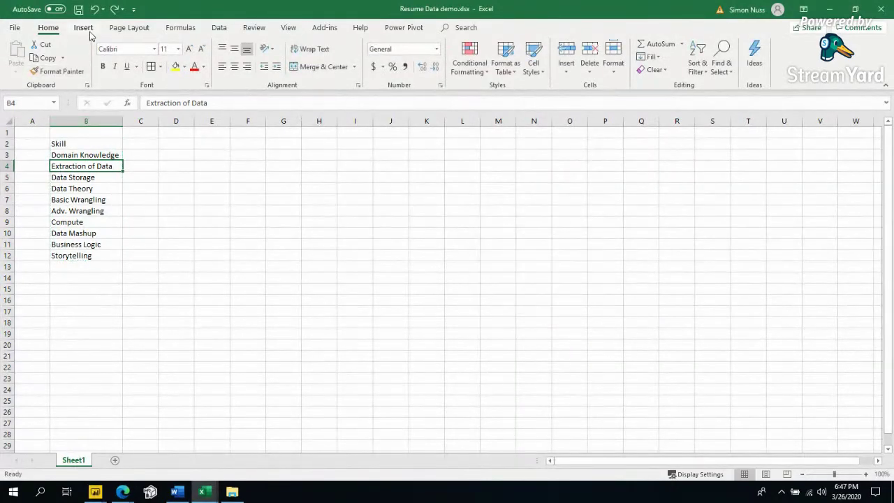
click(83, 27)
click(96, 53)
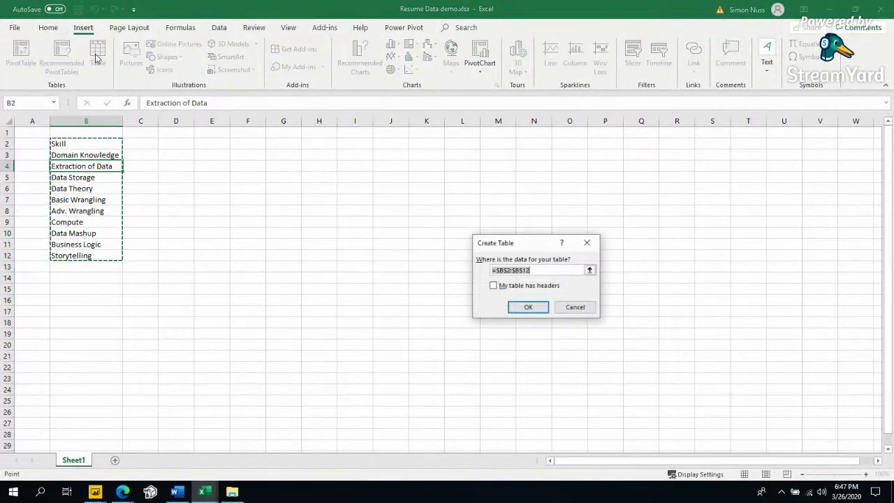
click(515, 291)
click(526, 307)
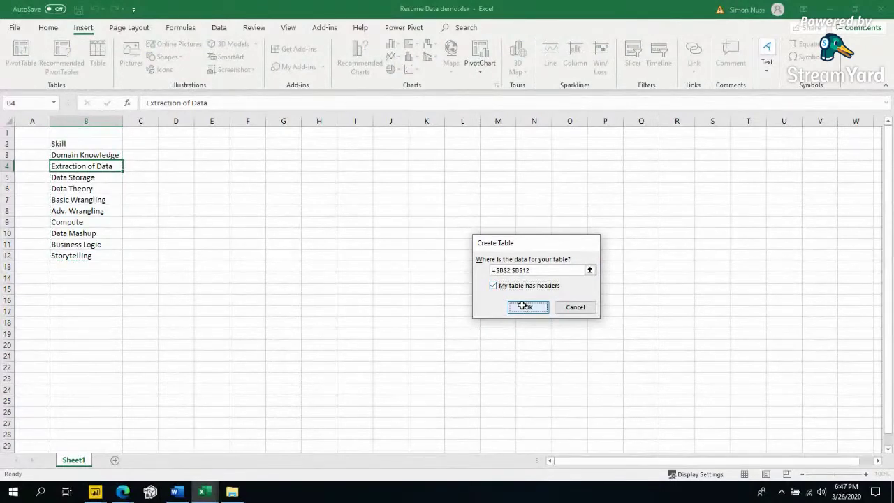
- Create the skills table and hide the sheet gridlines
click(88, 165)
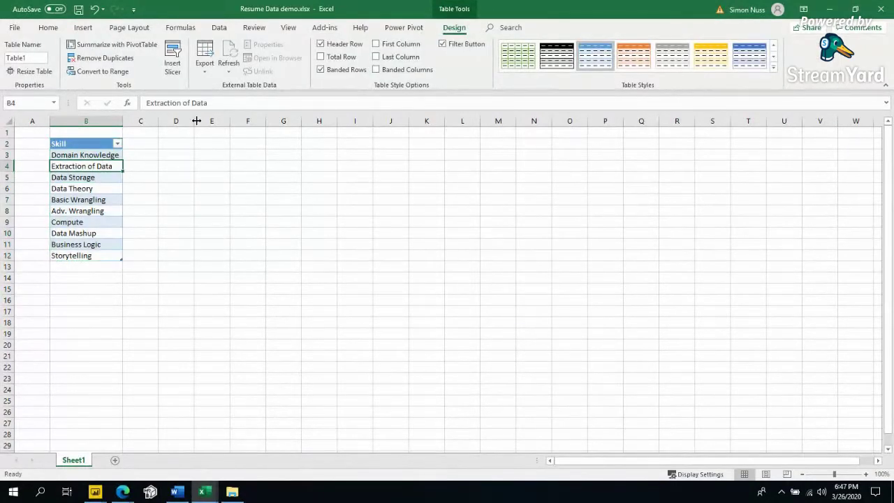
click(288, 27)
click(129, 66)
click(173, 154)
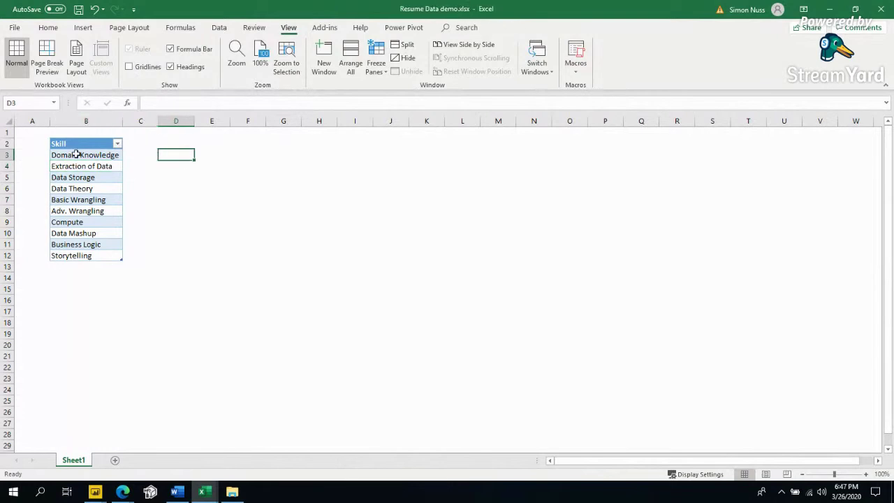
click(84, 155)
scroll(84, 161, up, 3)
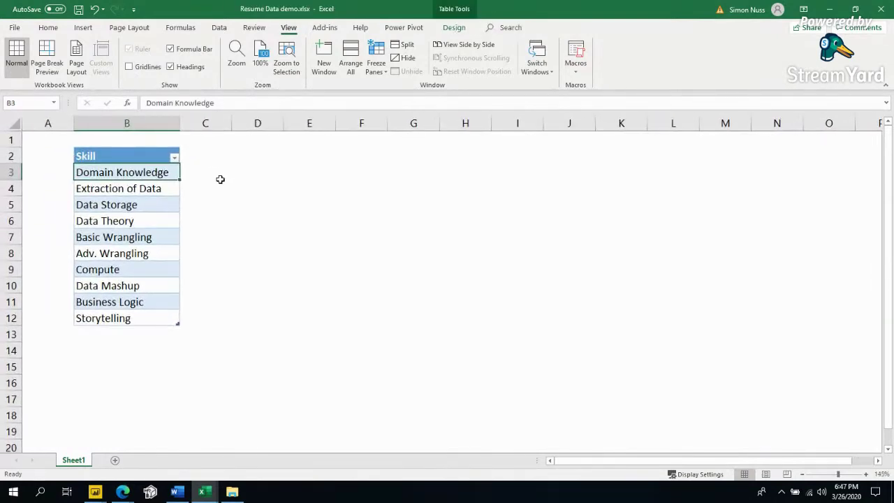
- Add a Category column with 1. Data Engineering in C3 and 2. Analytics & Storytelling in C10
click(209, 156)
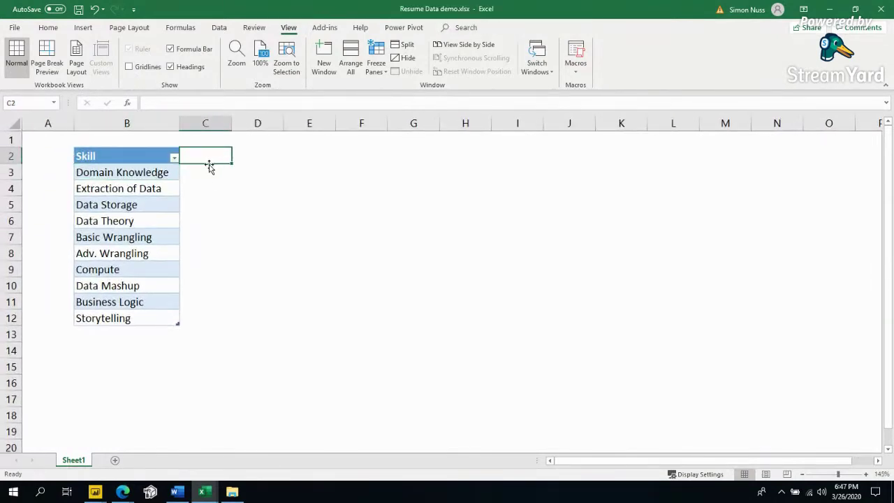
text(Category)
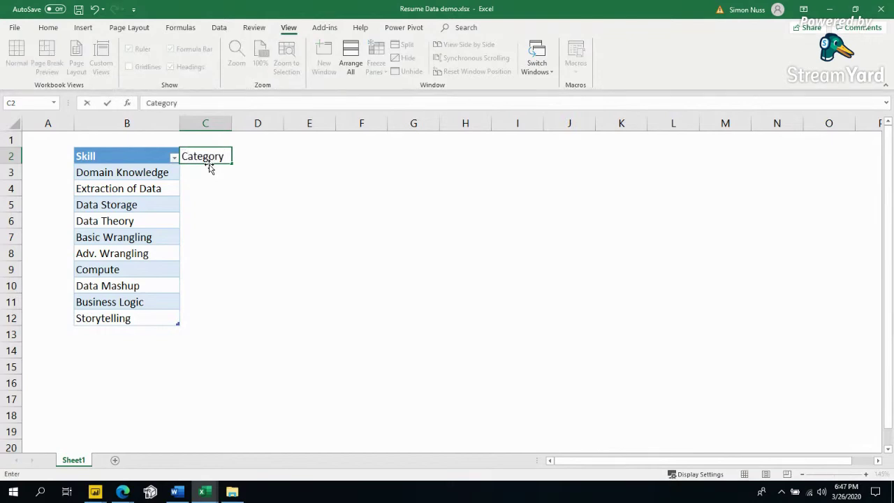
key(Return)
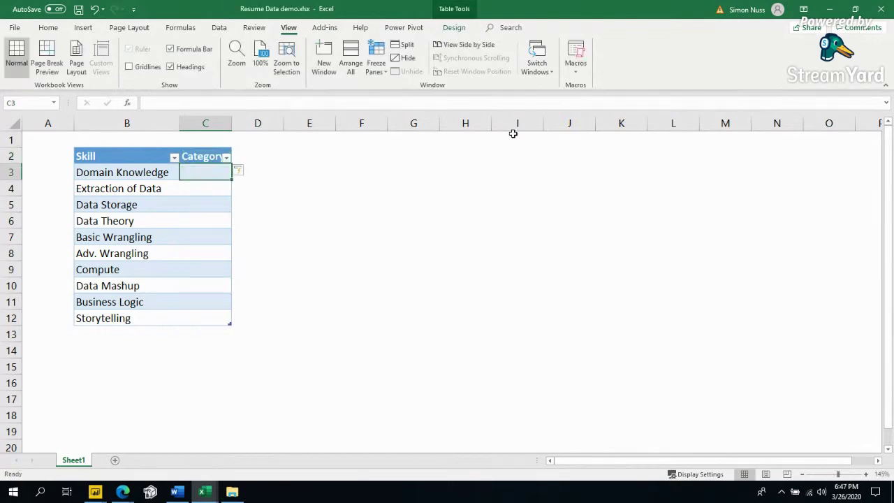
text(1.2)
key(BackSpace)
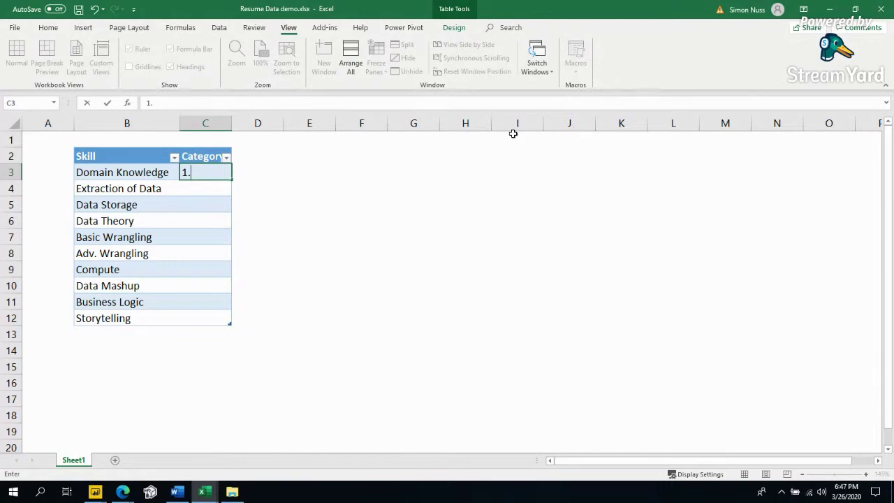
text(data)
key(BackSpace)
key(BackSpace)
key(BackSpace)
text(Data Engineering)
key(Return)
key(Down)
key(Down)
key(Down)
key(Down)
key(Down)
key(Down)
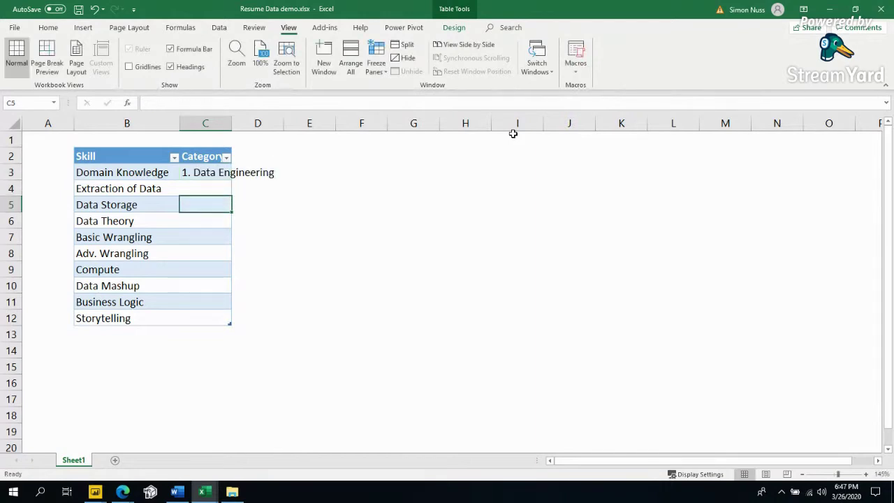
text(2)
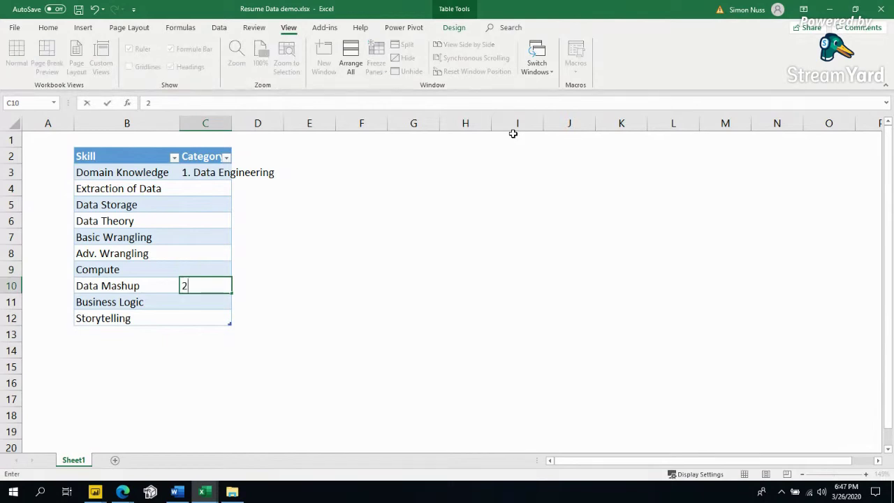
text(. Analytics & )
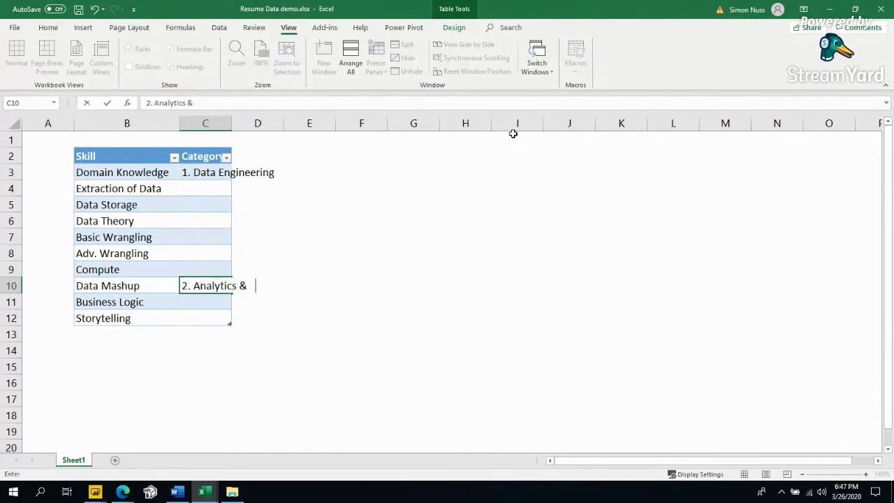
text(Storytelling)
key(Return)
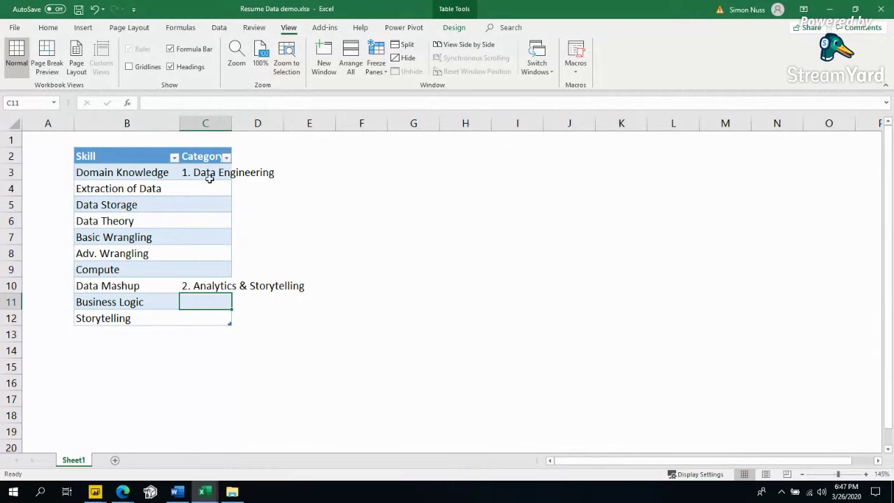
- Fill 1. Data Engineering into C4:C9 and 2. Analytics & Storytelling into the last rows
click(212, 181)
key(ctrl+shift+Down)
key(ctrl+d)
key(ctrl+z)
key(ctrl+c)
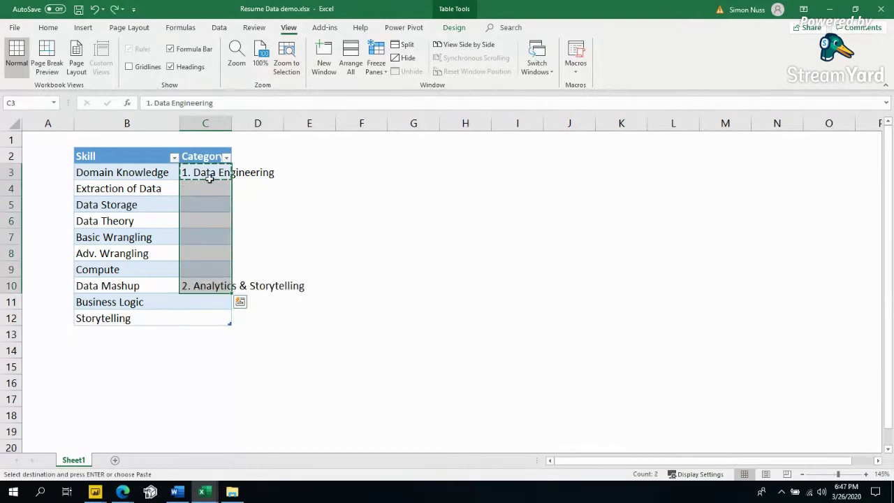
key(shift+Down)
key(shift+Up)
key(shift+Up)
key(shift+Up)
key(shift+Down)
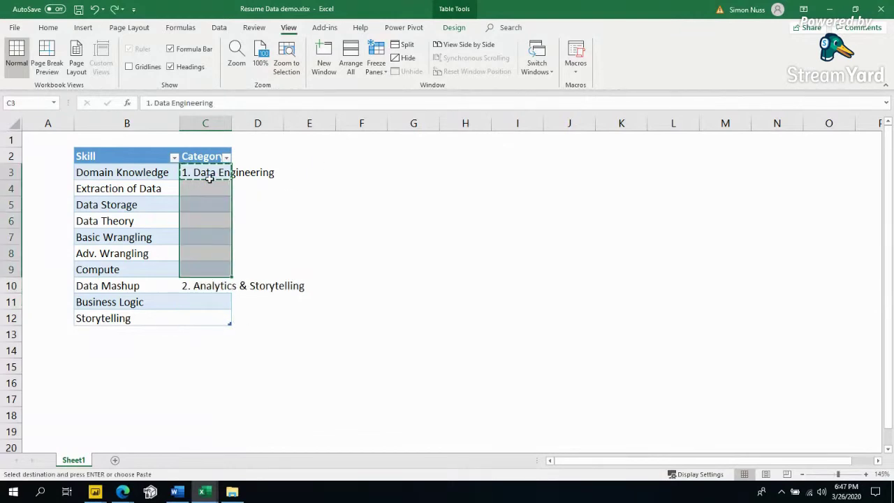
key(ctrl+v)
key(Down)
key(Down)
key(Down)
key(Down)
key(Down)
key(shift+Down)
key(shift+Down)
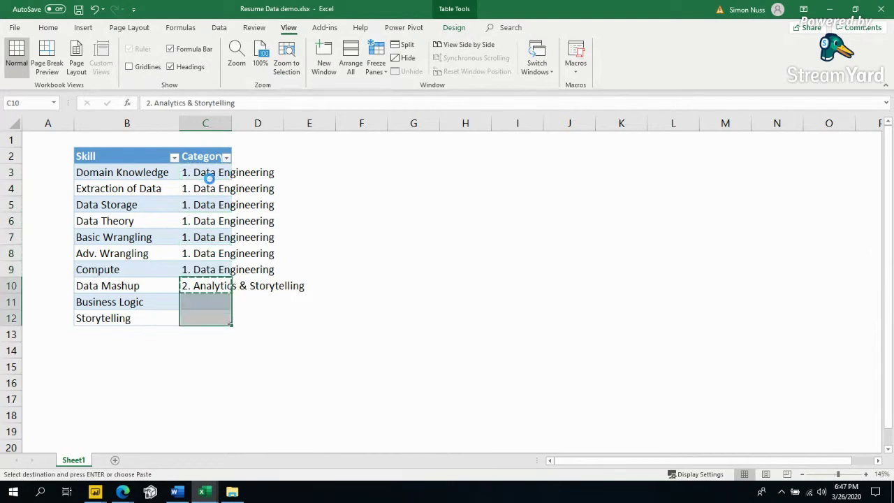
key(ctrl+d)
- AutoFit column C to the category text and check the category values
double_click(231, 132)
click(220, 172)
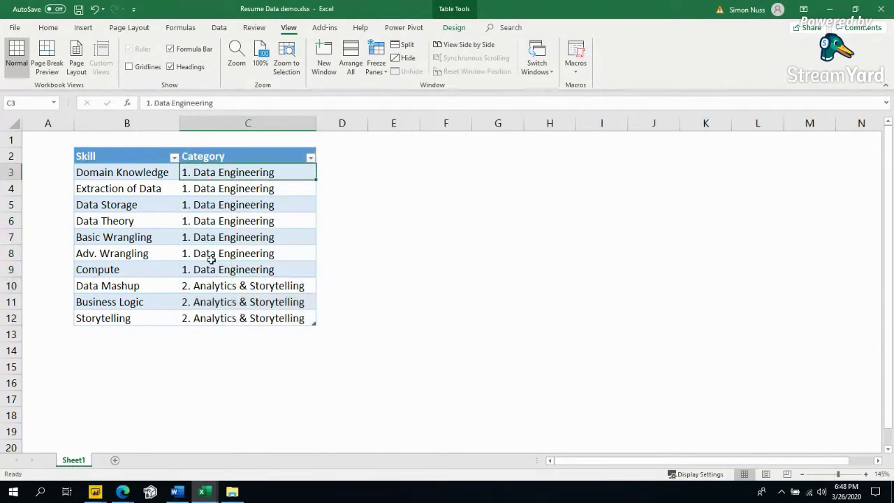
click(202, 283)
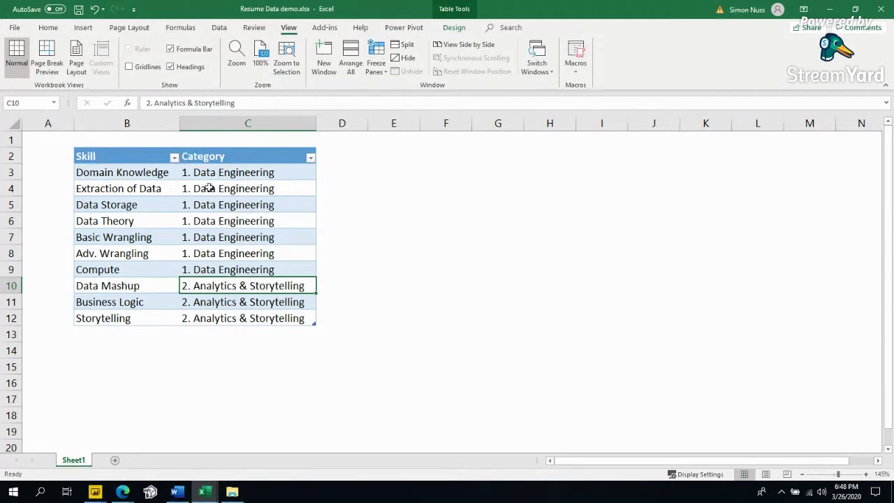
drag(209, 178, 210, 314)
click(210, 303)
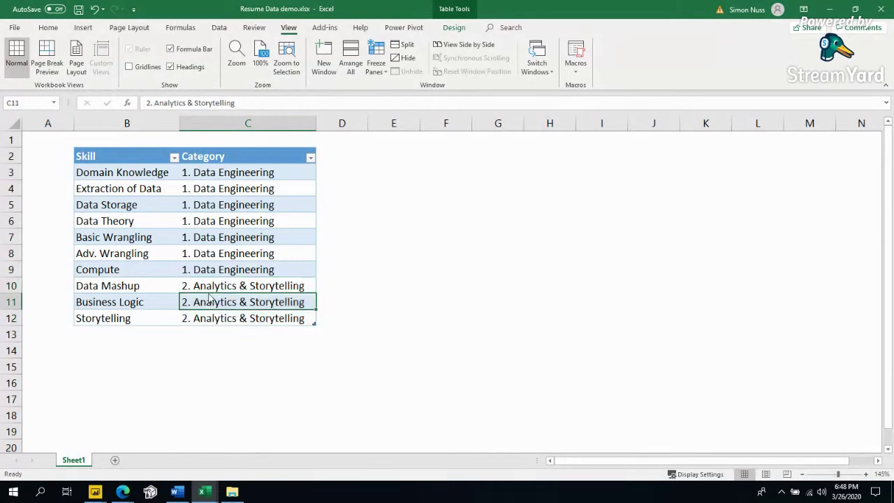
click(208, 286)
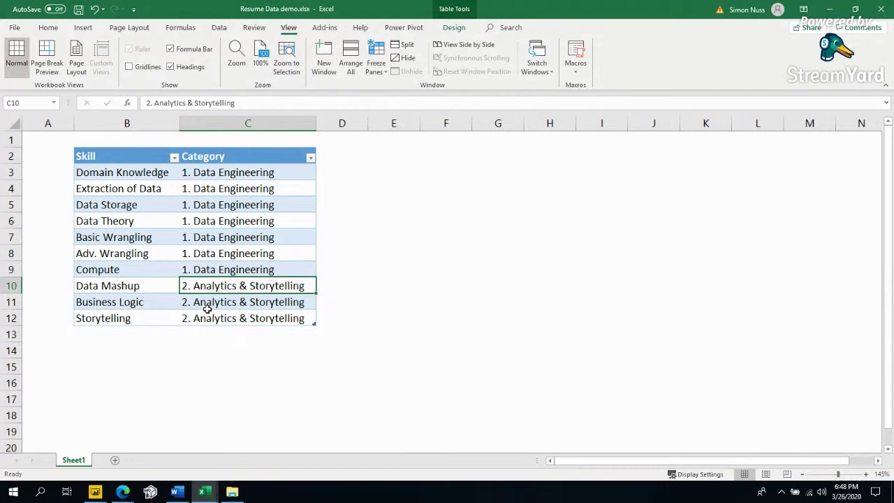
click(329, 155)
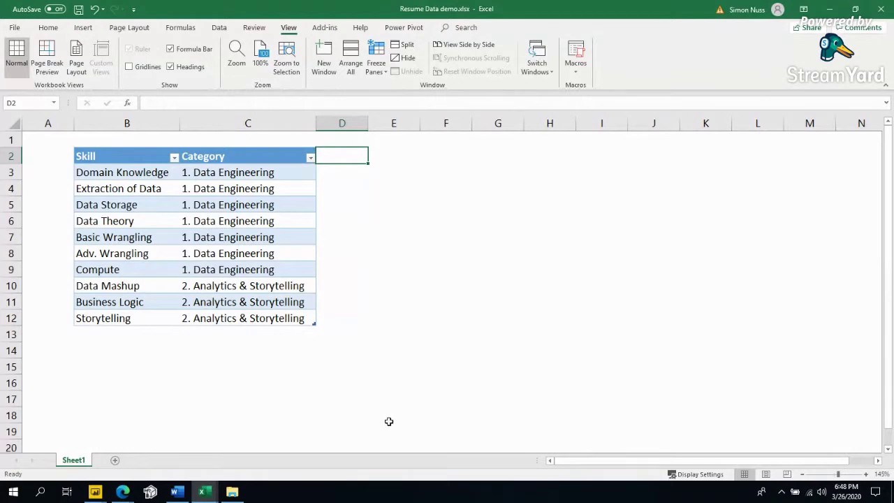
- Add a Rating / 10 column with ratings 1, 2, 5 and 3 for the first four skills
text(Rating)
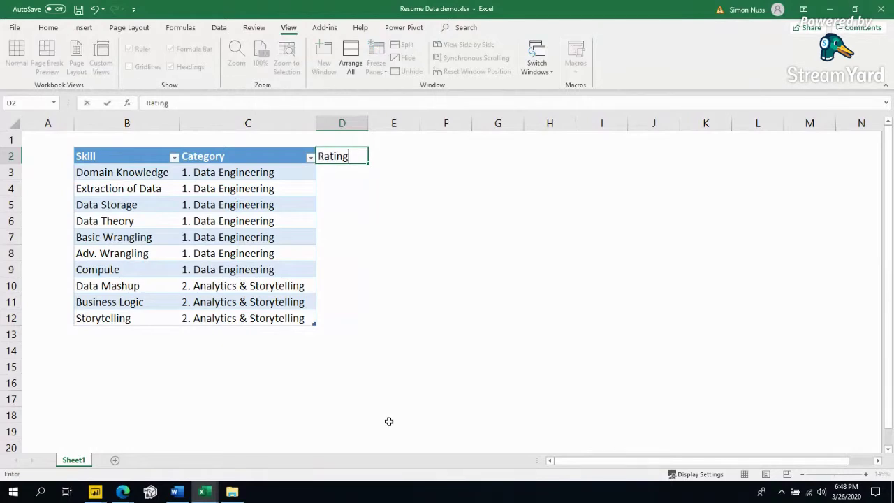
text( / 10)
key(Return)
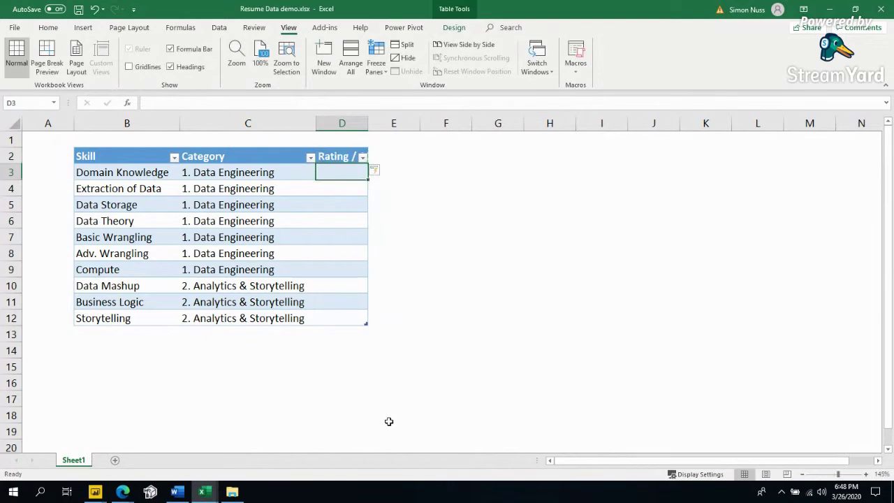
text(1)
key(Return)
text(2)
key(Up)
key(Down)
key(Down)
text(5)
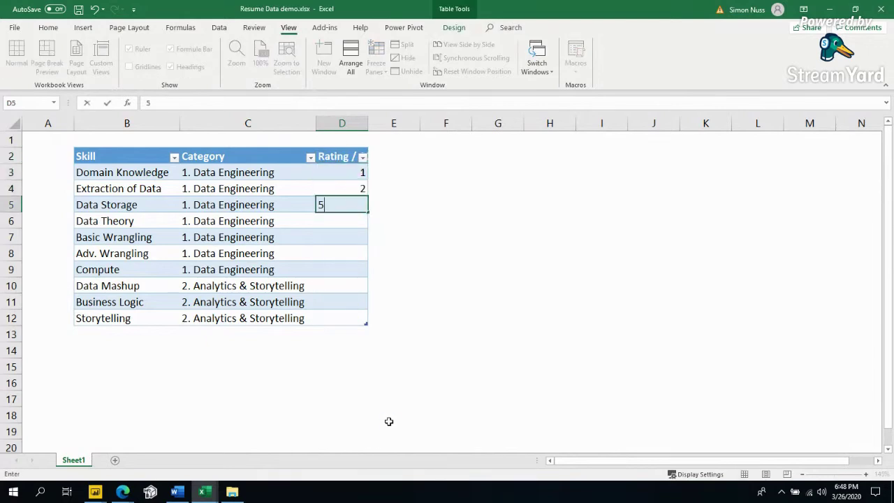
key(Return)
text(3)
key(Return)
- Enter the remaining skill ratings, including 10 for Business Logic, and widen column D
text(2)
key(Return)
text(6)
key(Down)
key(Down)
key(Down)
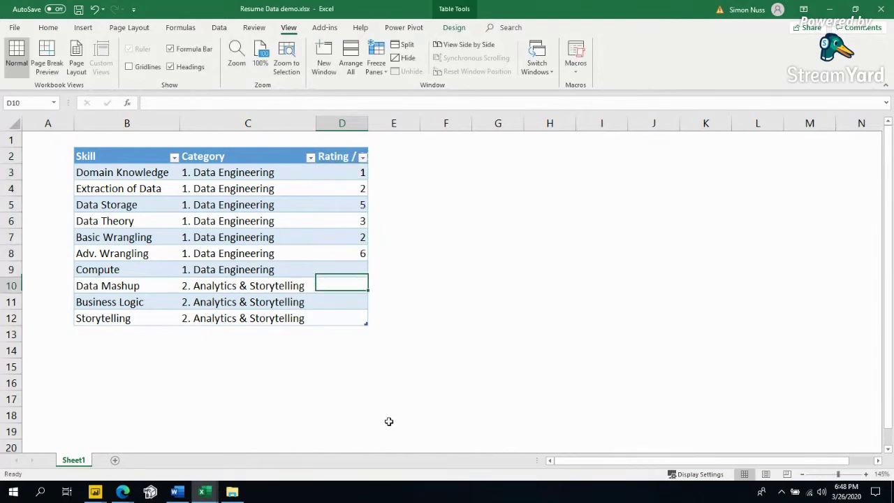
text(5)
key(Up)
text(9)
key(Return)
key(Return)
text(10)
key(Return)
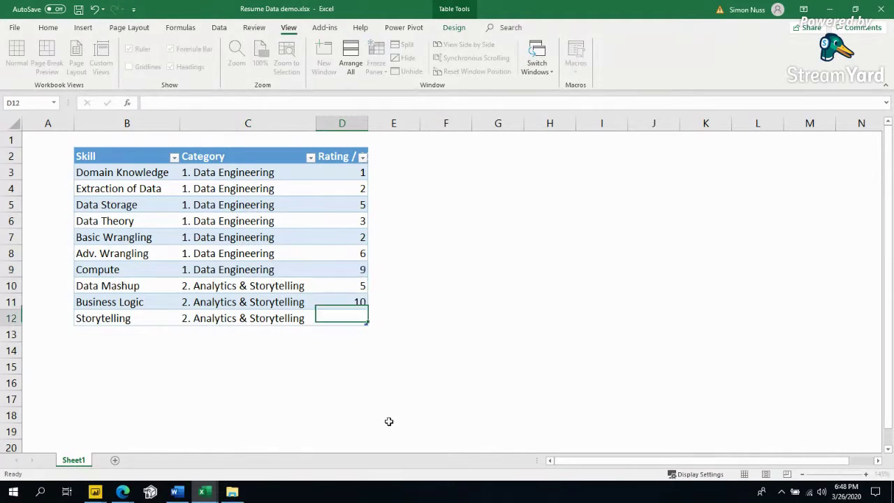
text(2)
key(Up)
drag(369, 136, 390, 132)
click(345, 174)
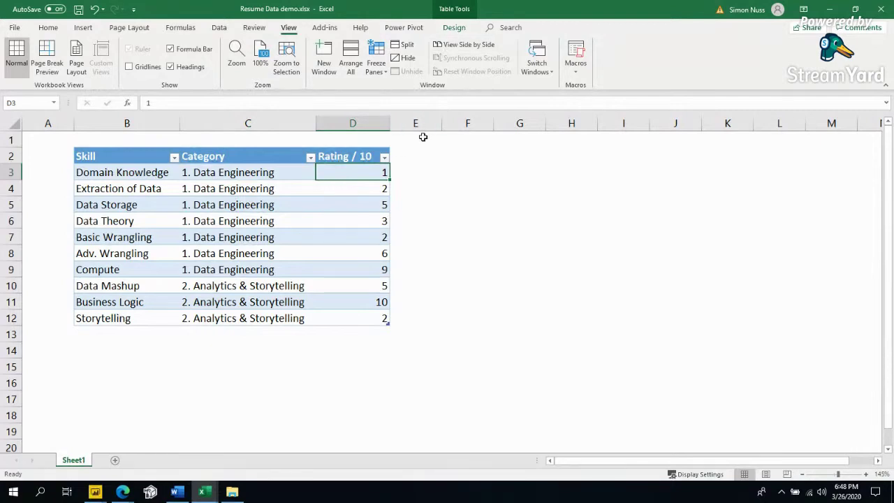
- Rename the table from Table1 to Table_Skills and save the workbook
click(454, 28)
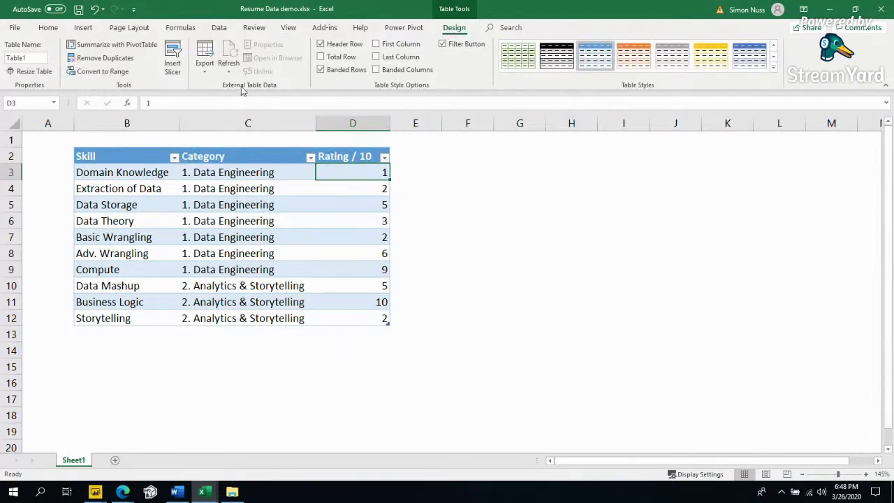
click(33, 58)
click(36, 59)
key(BackSpace)
key(Return)
click(171, 205)
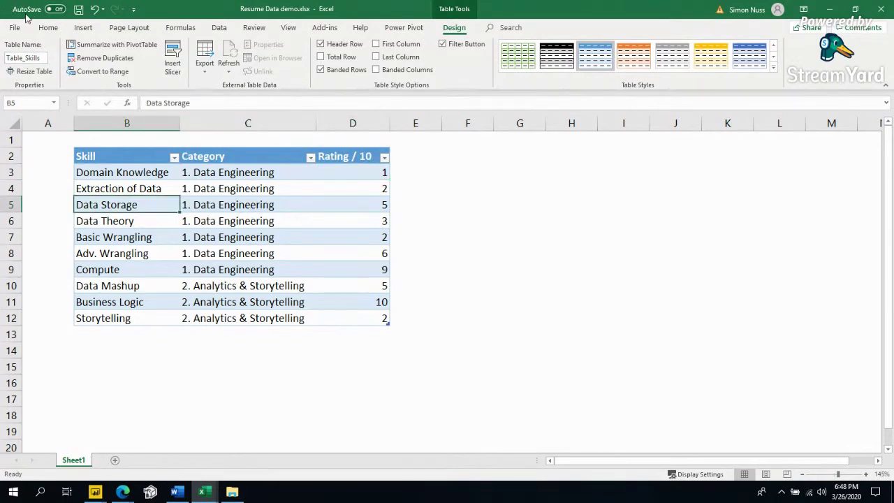
click(78, 9)
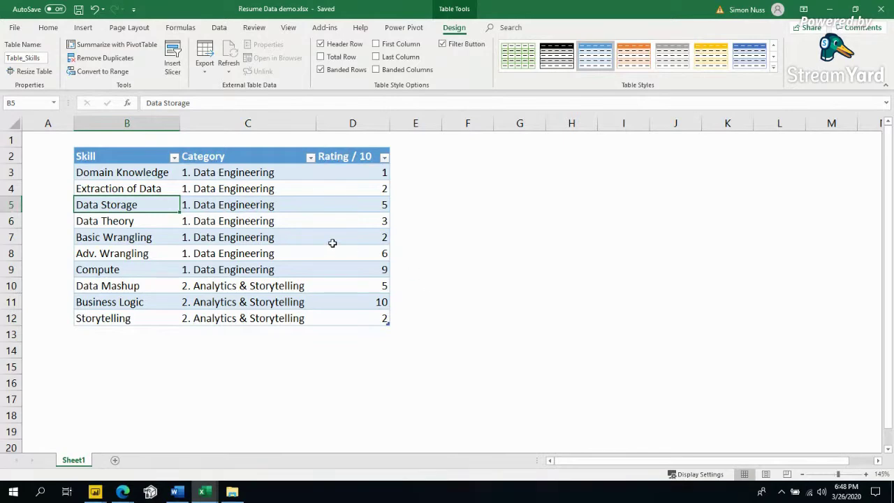
- Minimize Excel to reveal the Delete Me folder and launch Power BI Desktop from the taskbar
double_click(688, 12)
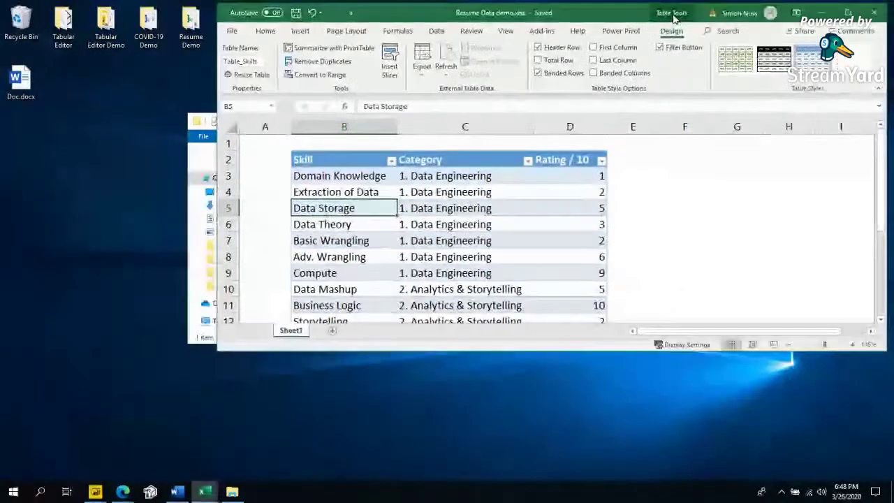
click(738, 40)
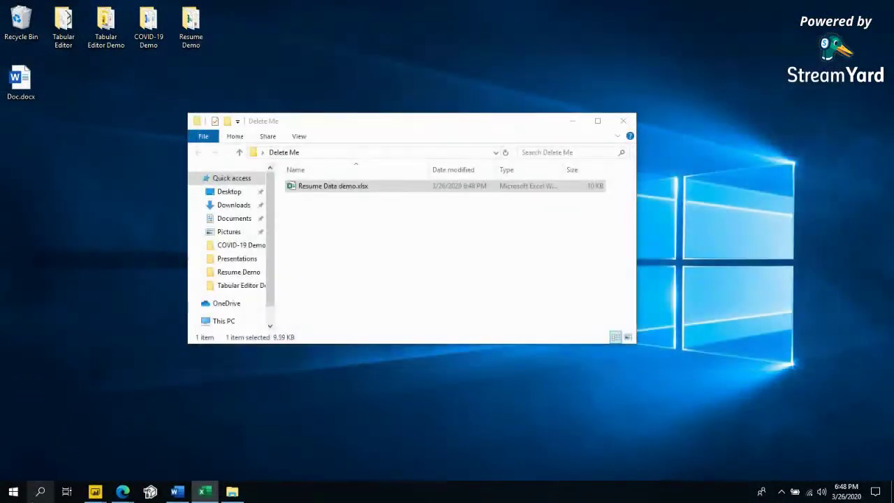
right_click(95, 490)
click(87, 436)
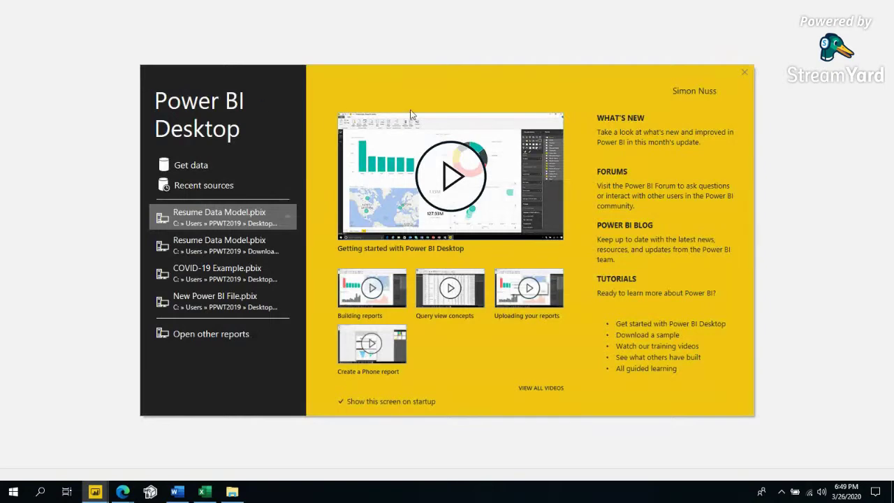
- Close the Power BI start screen to leave a blank untitled report
click(744, 73)
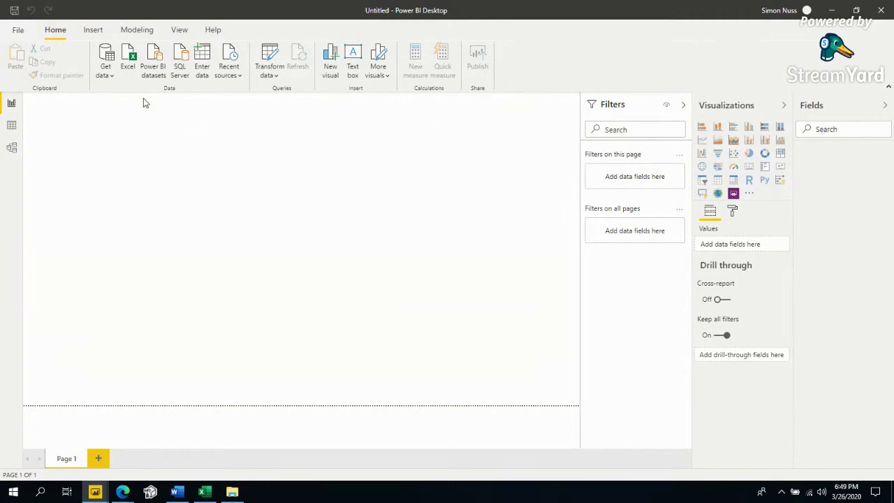
- Collapse the Filters pane and open the Get data list of common sources
click(683, 105)
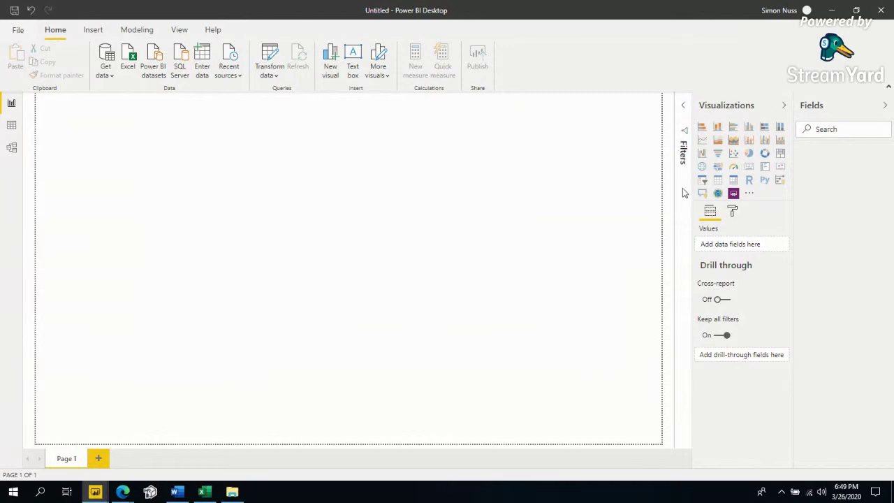
click(111, 76)
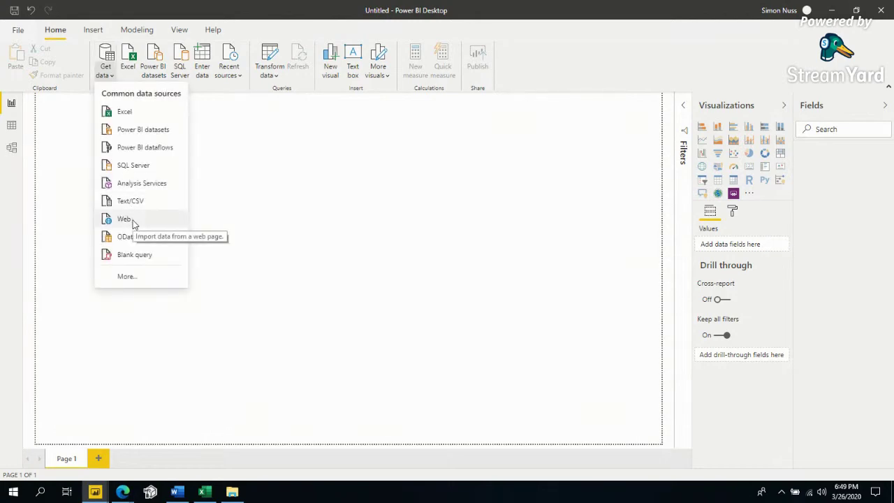
- Connect to Excel workbook Resume Data demo.xlsx in Desktop > Delete Me
click(136, 114)
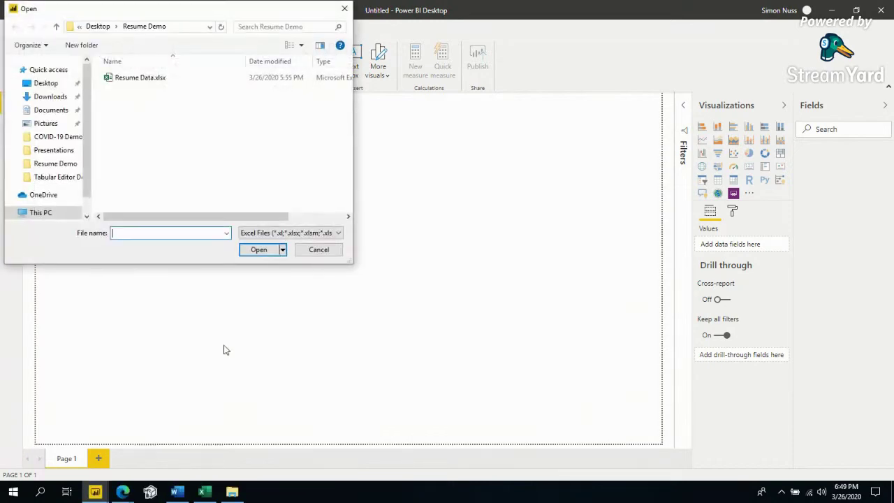
click(101, 31)
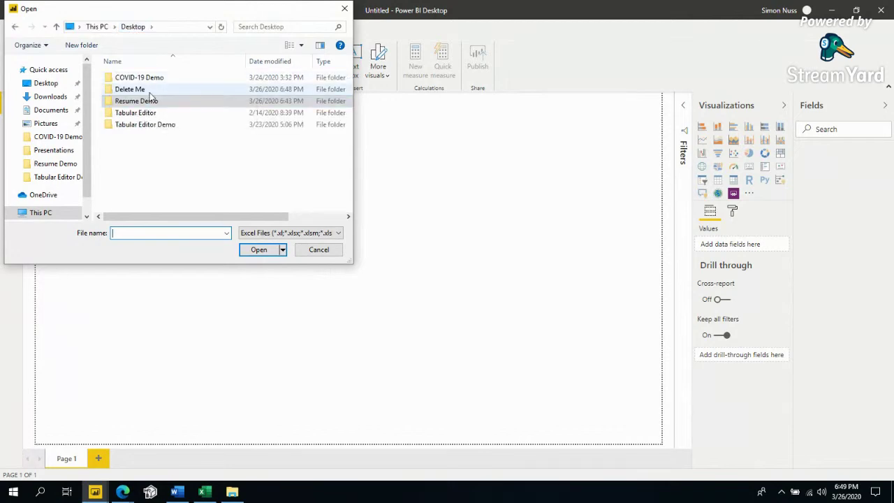
double_click(148, 92)
click(133, 81)
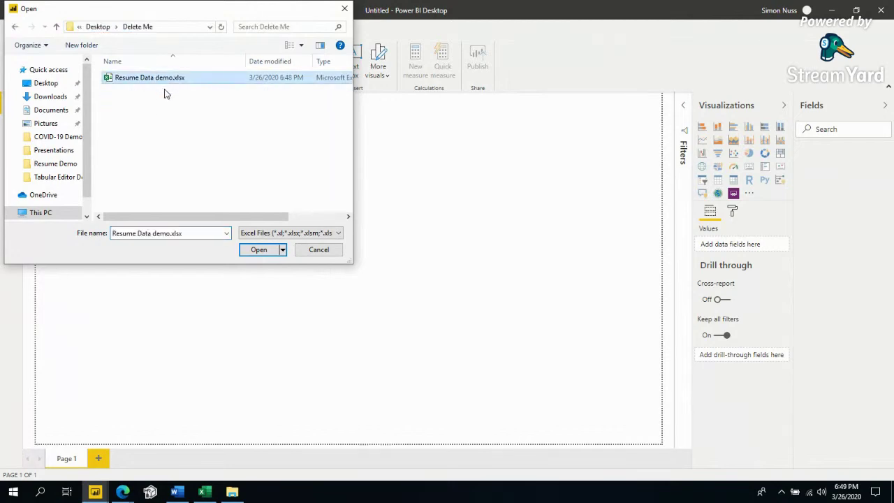
click(259, 249)
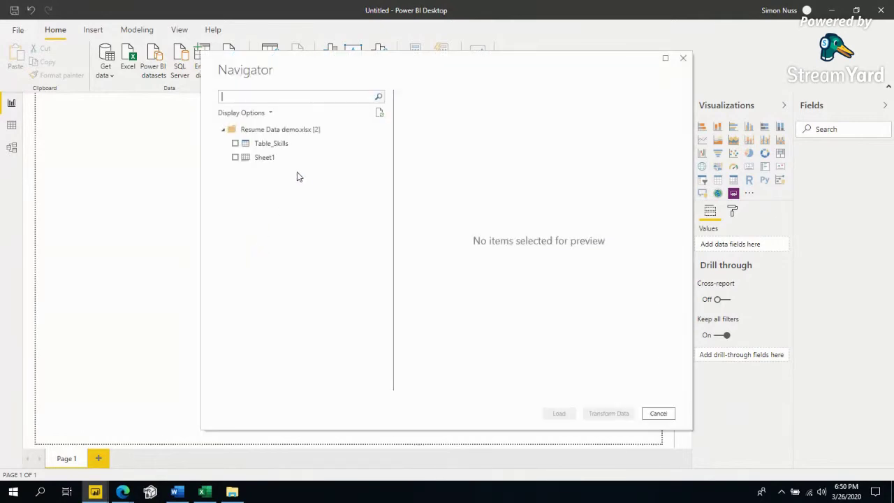
- Tick Table_Skills in Navigator and load it into the Power Query Editor with Transform Data
click(278, 146)
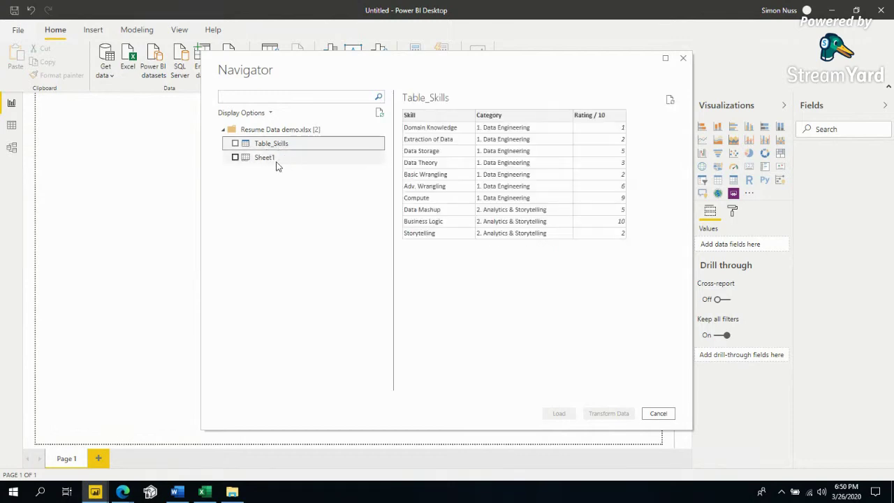
click(236, 144)
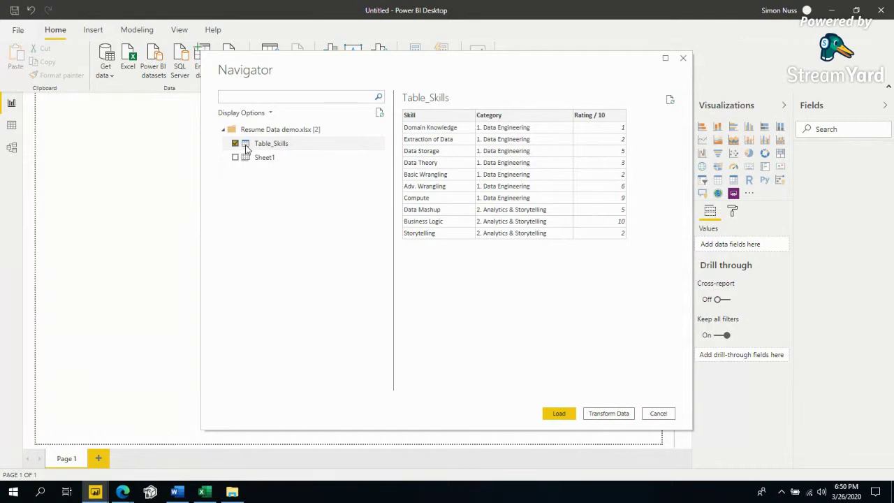
click(596, 413)
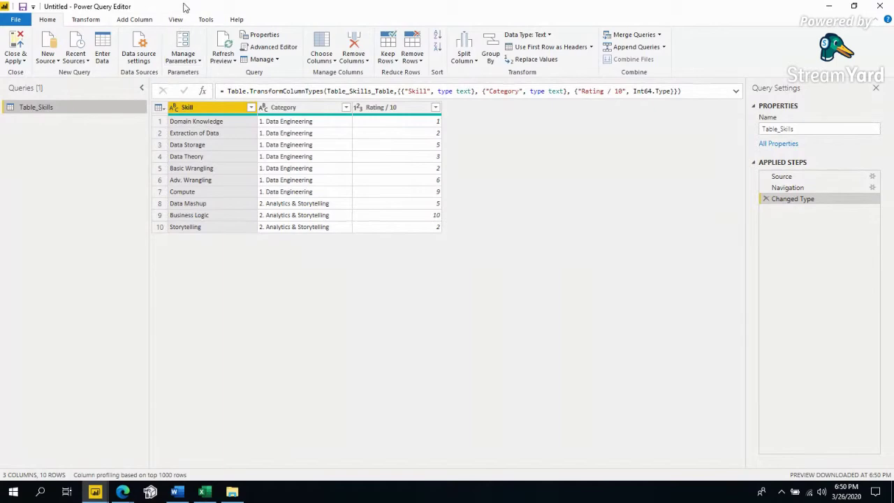
- Restore the Power Query Editor from full screen and resize it to show the Rating column
drag(186, 7, 223, 54)
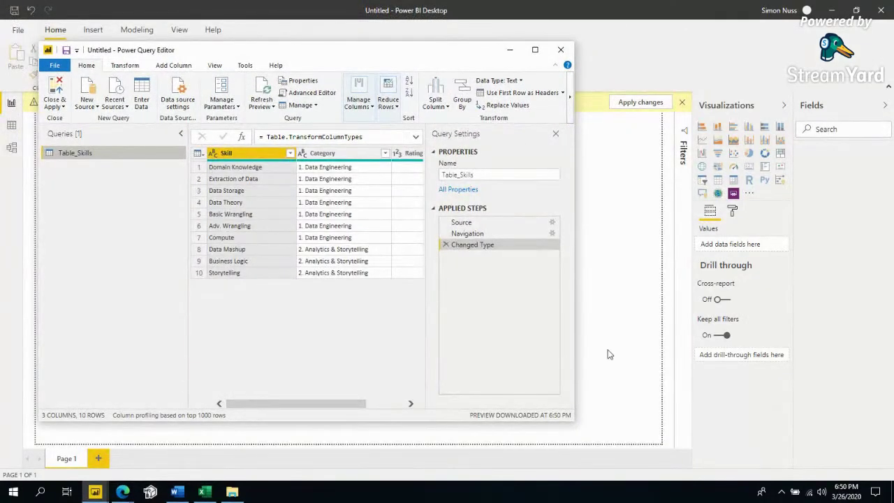
drag(576, 421, 806, 432)
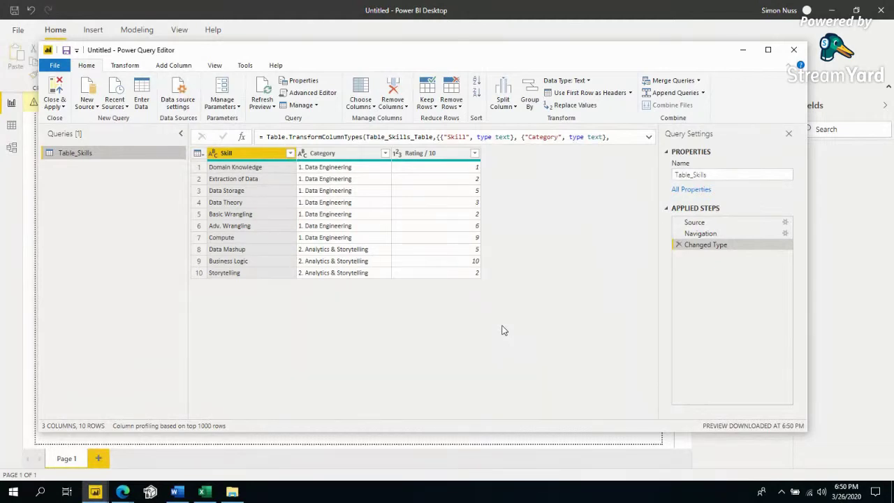
drag(370, 49, 395, 45)
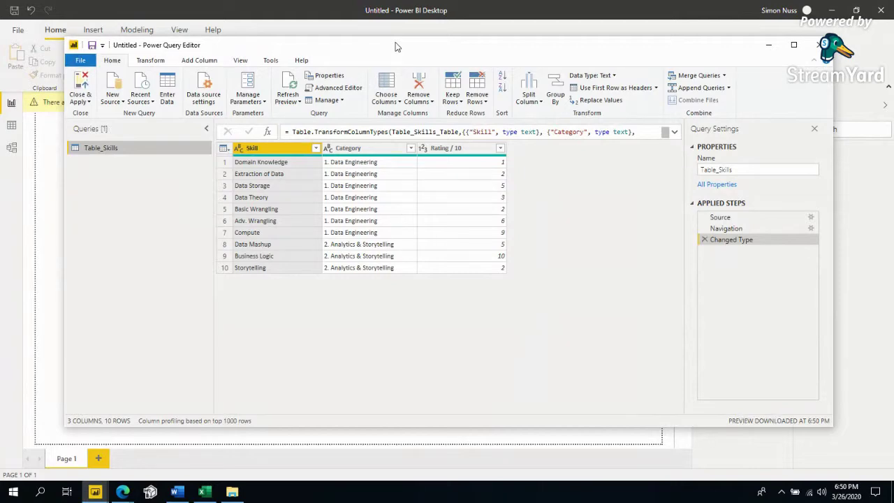
mouse_move(374, 51)
mouse_down()
mouse_move(354, 54)
mouse_move(366, 49)
mouse_move(364, 59)
mouse_up()
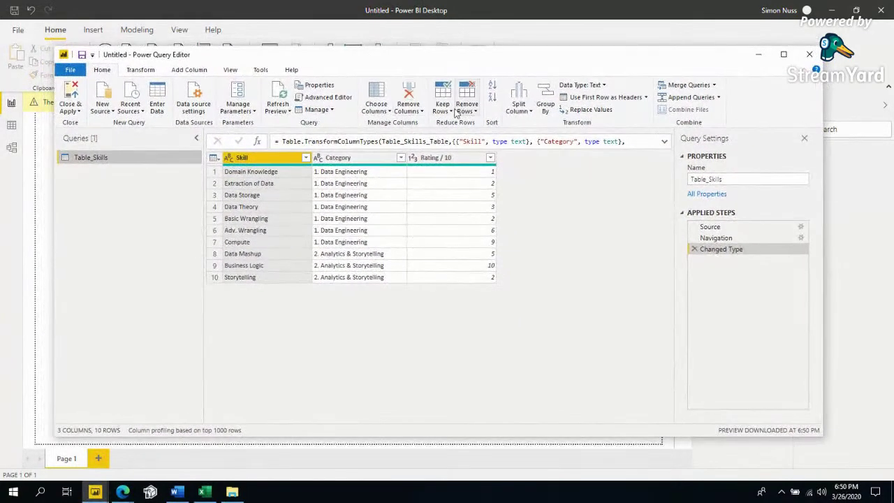
- Preview individual Skill and Category values in the Table_Skills rows, including Basic Wrangling
click(344, 208)
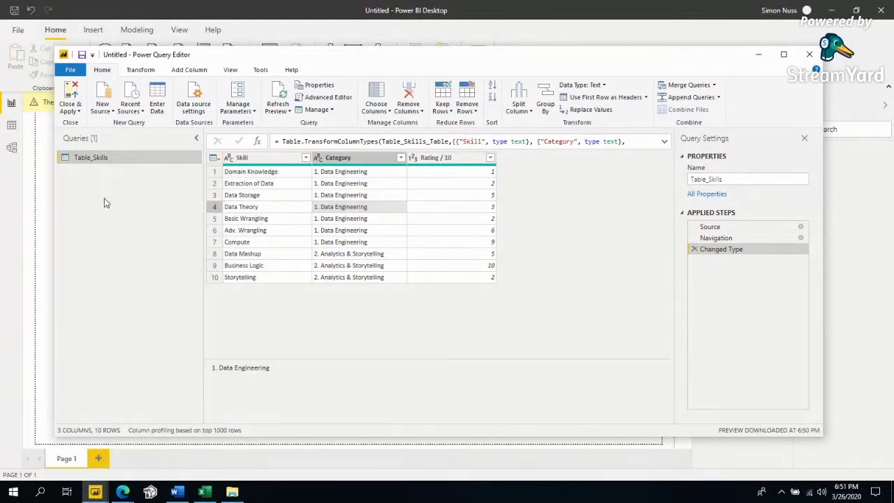
click(110, 157)
click(290, 219)
click(342, 197)
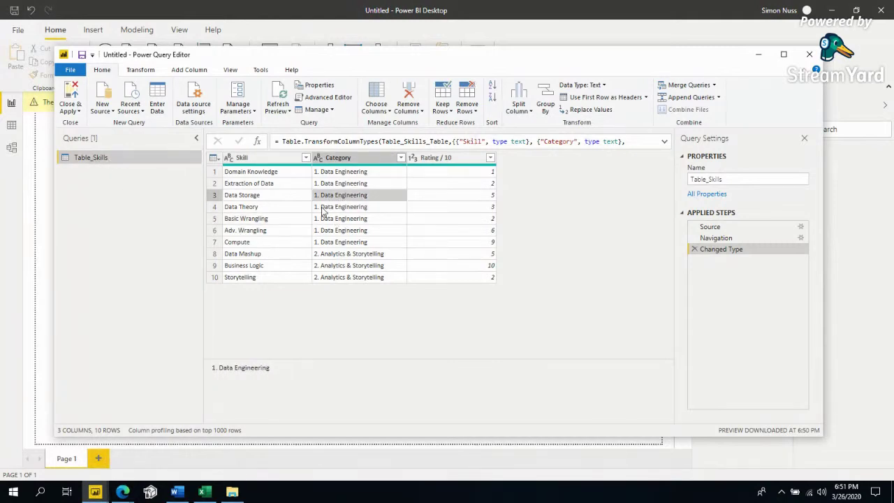
click(325, 208)
click(329, 230)
click(349, 217)
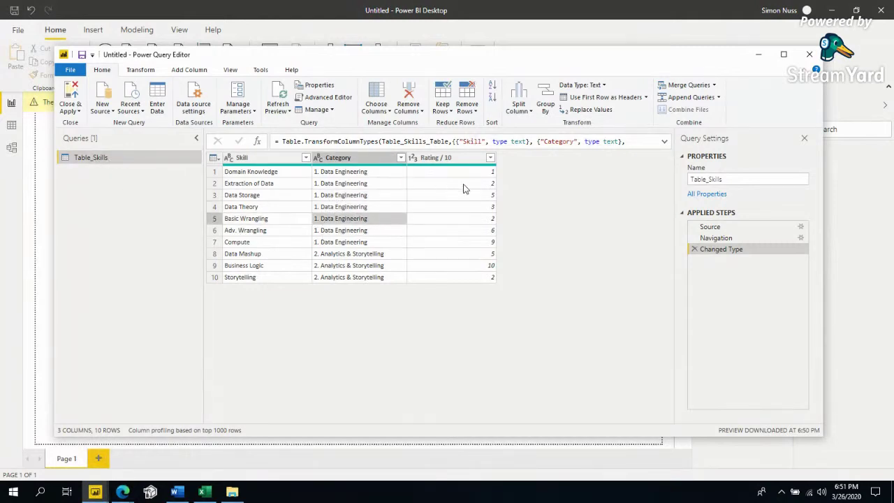
- Drag the Queries pane edge left to narrow it and move the editor window up
click(723, 252)
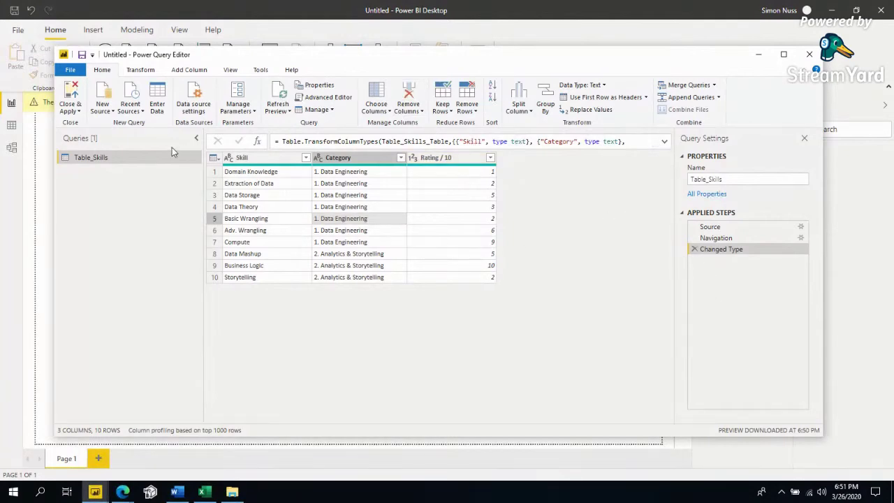
drag(204, 176, 136, 180)
drag(140, 58, 106, 20)
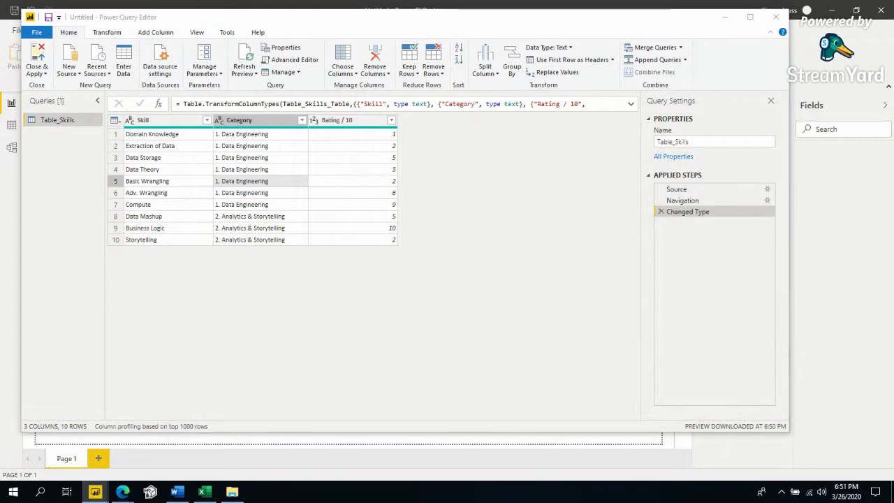
- Replace the query name Table_Skills with Skills in Query Settings
click(70, 125)
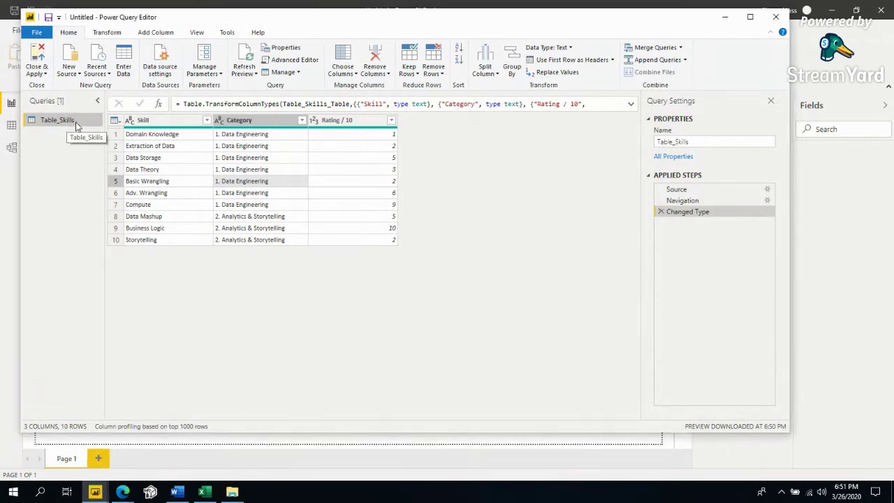
click(664, 142)
double_click(664, 141)
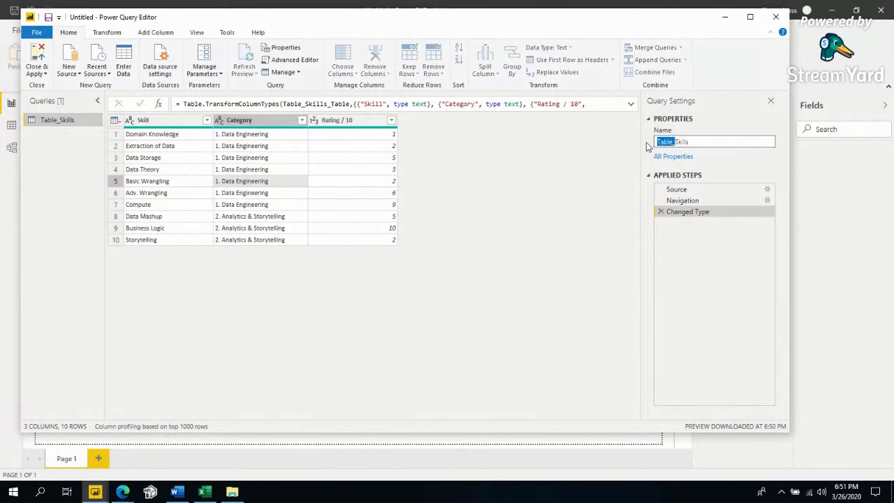
text(Skills)
click(328, 168)
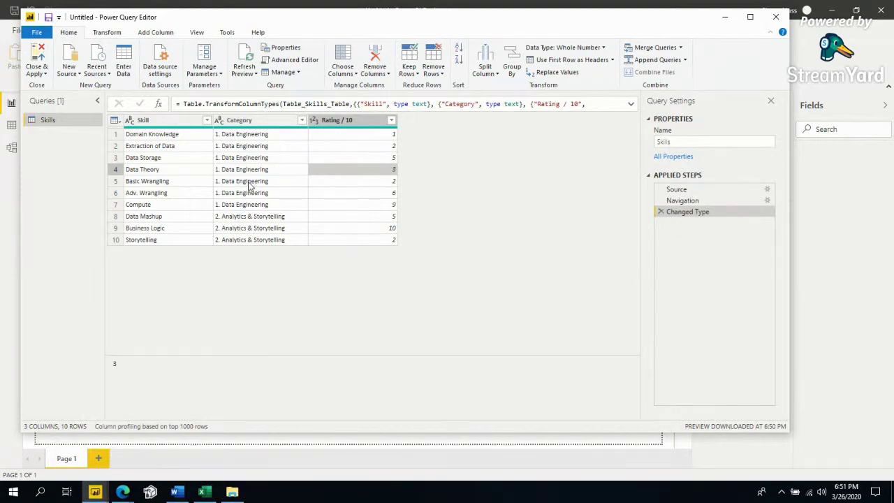
- Select the Skill and Rating / 10 columns and preview several Skill values
click(187, 128)
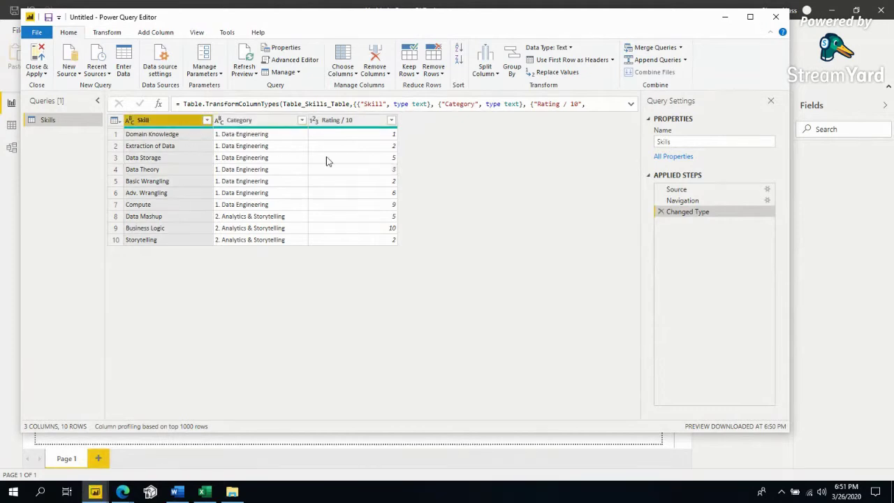
click(334, 126)
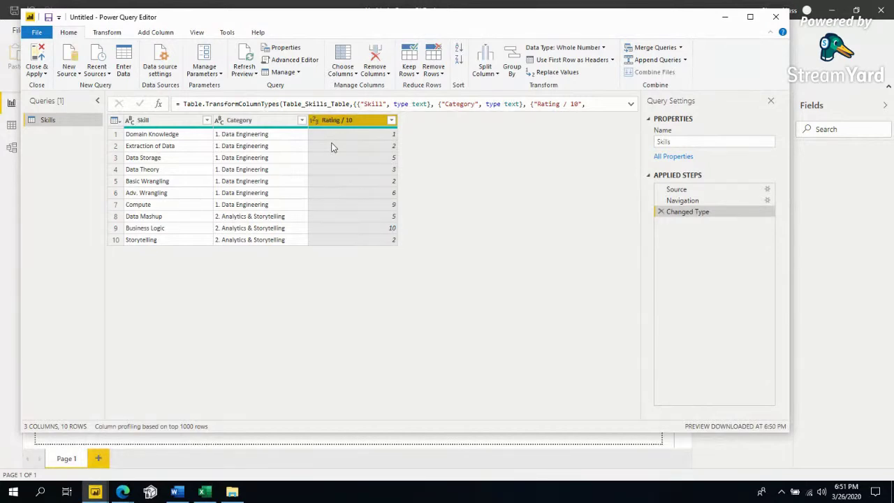
click(175, 122)
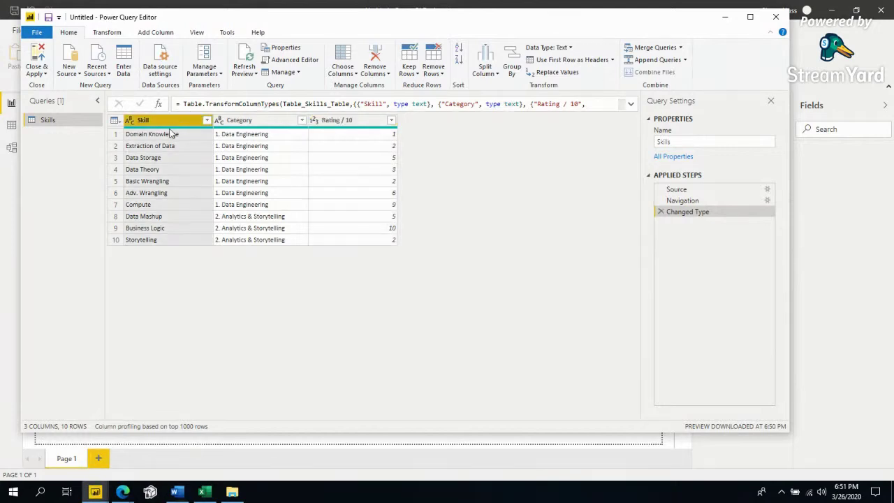
click(143, 194)
click(149, 171)
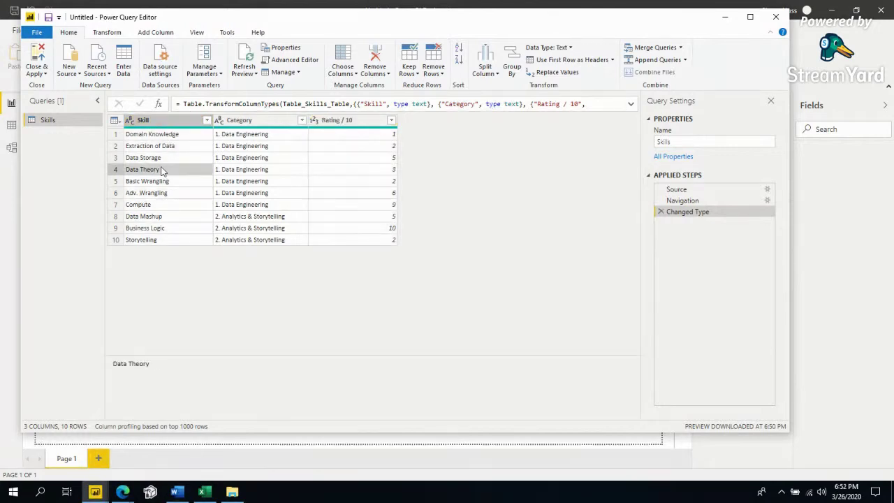
click(237, 159)
- Preview a rating, a Category value and the Data Storage row, then open the Skill filter
click(374, 123)
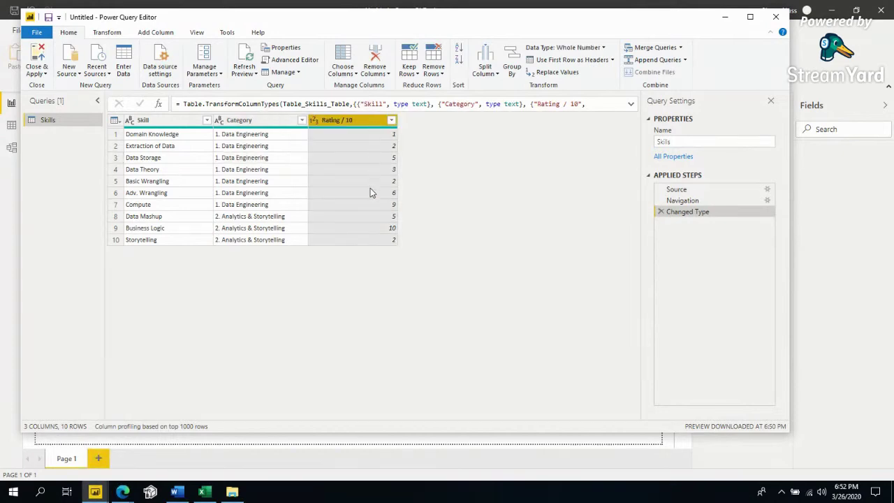
click(371, 190)
click(280, 181)
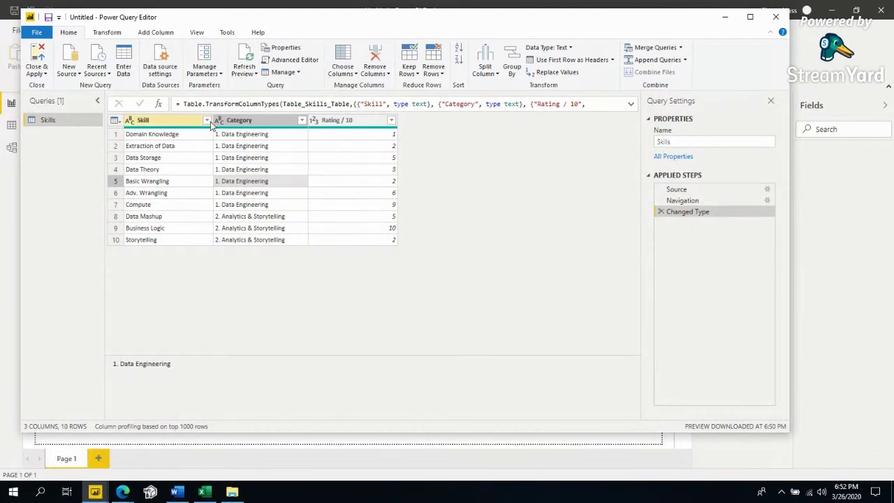
click(115, 158)
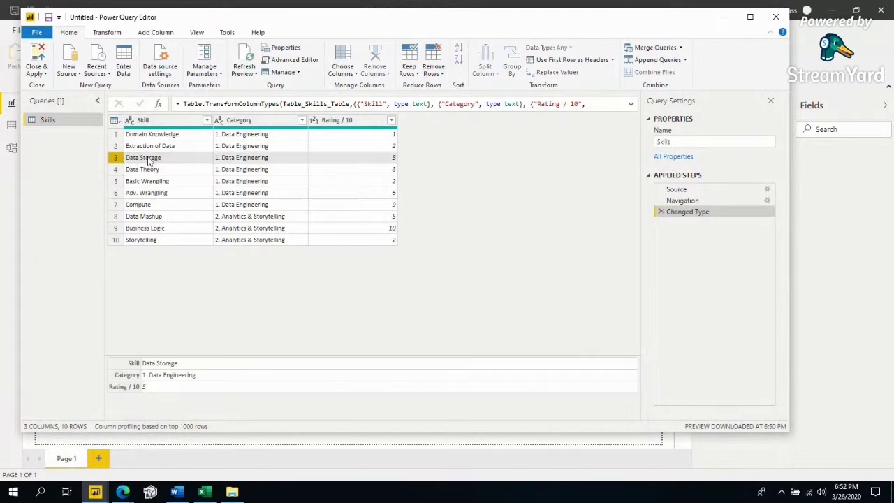
click(147, 159)
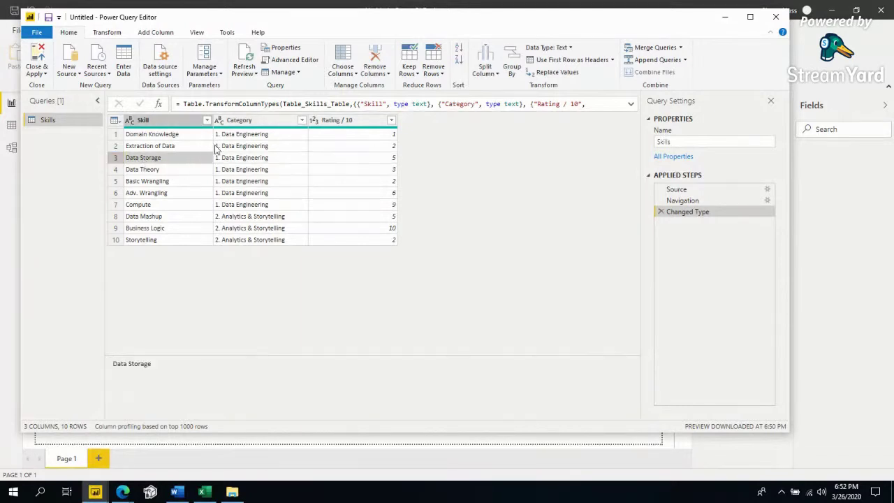
click(207, 121)
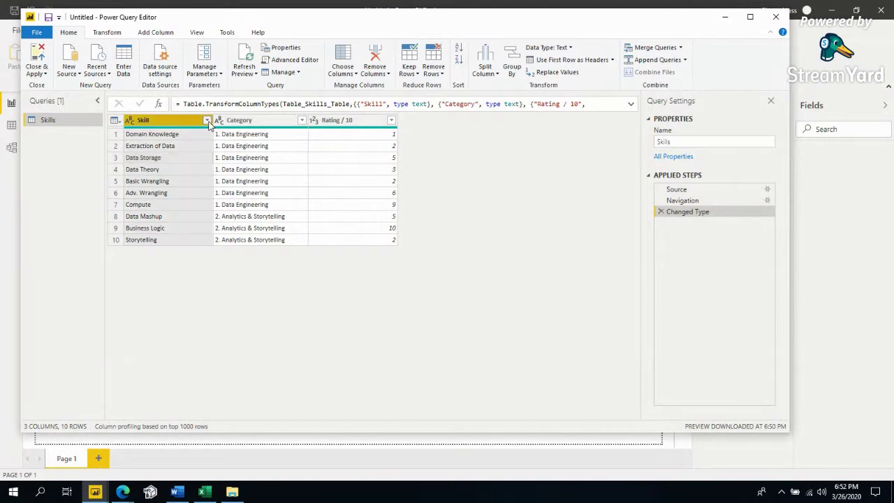
- Uncheck Data Storage in the Skill column filter and apply it as a Filtered Rows step
click(81, 238)
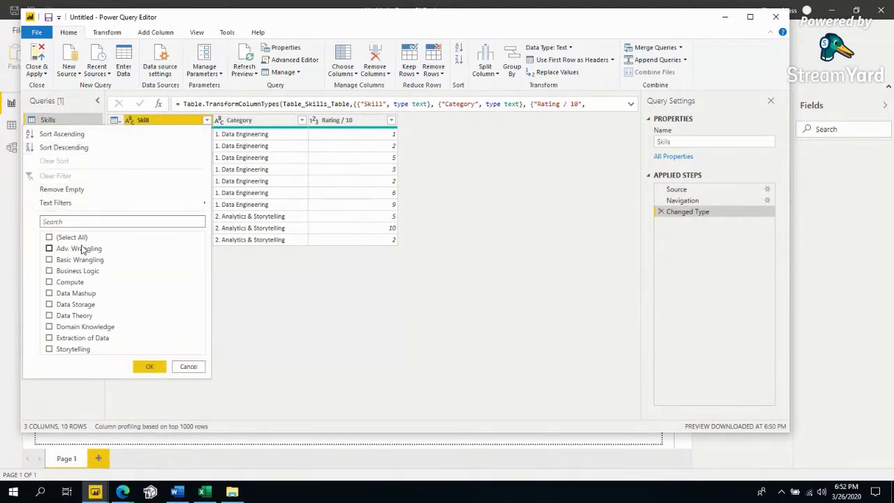
click(82, 239)
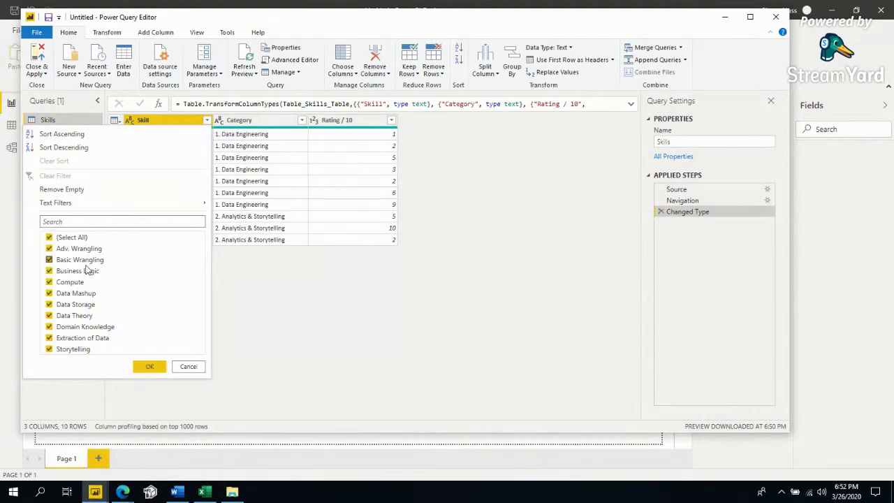
click(289, 181)
click(207, 120)
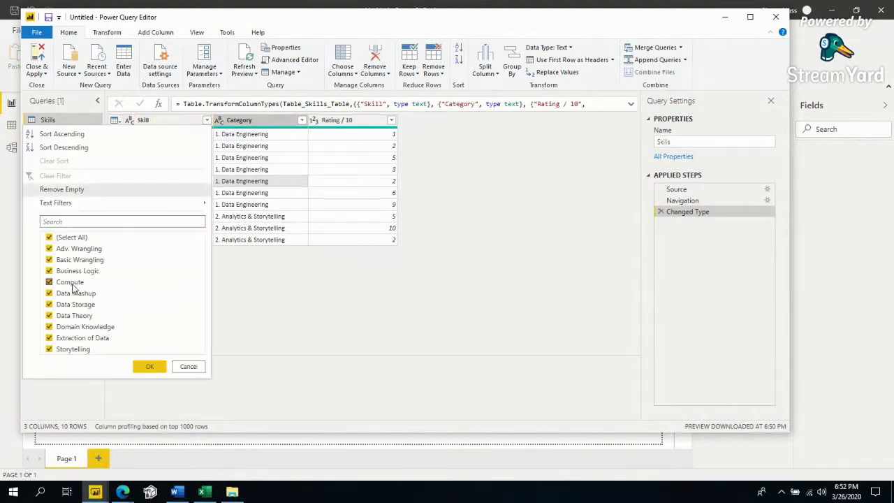
click(77, 305)
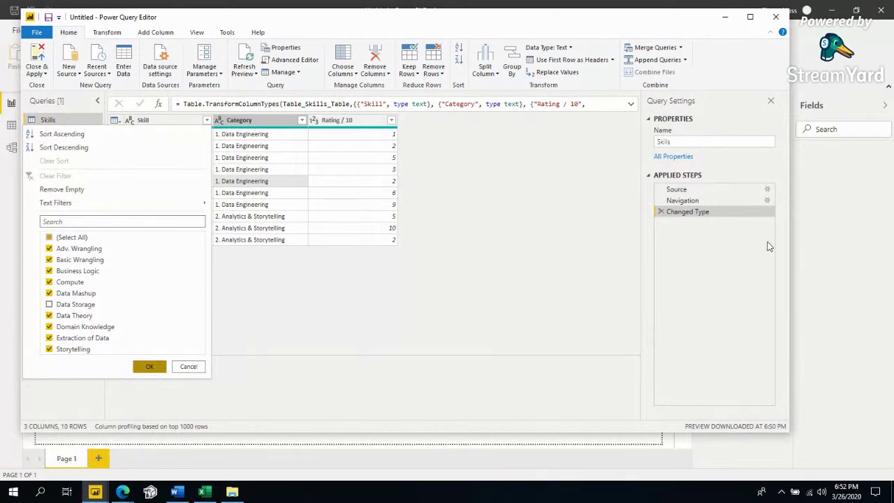
click(145, 368)
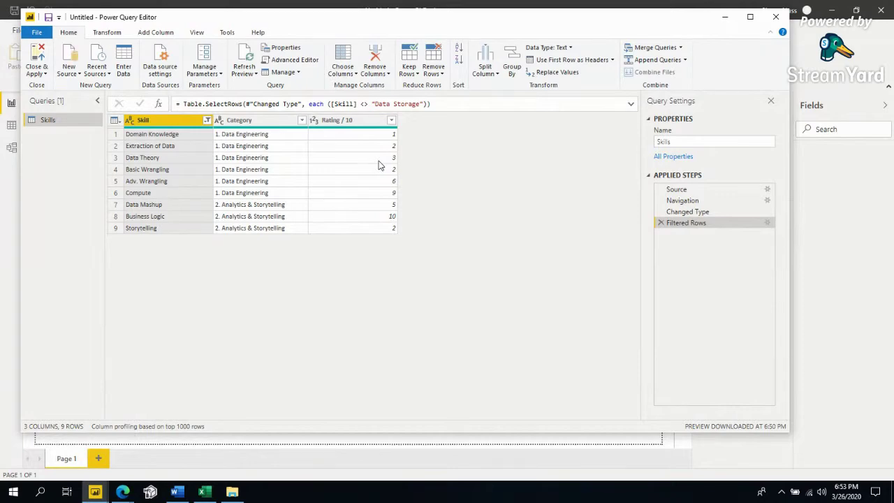
- Bring the Power Query Editor back in front of the report window and reposition it
click(212, 6)
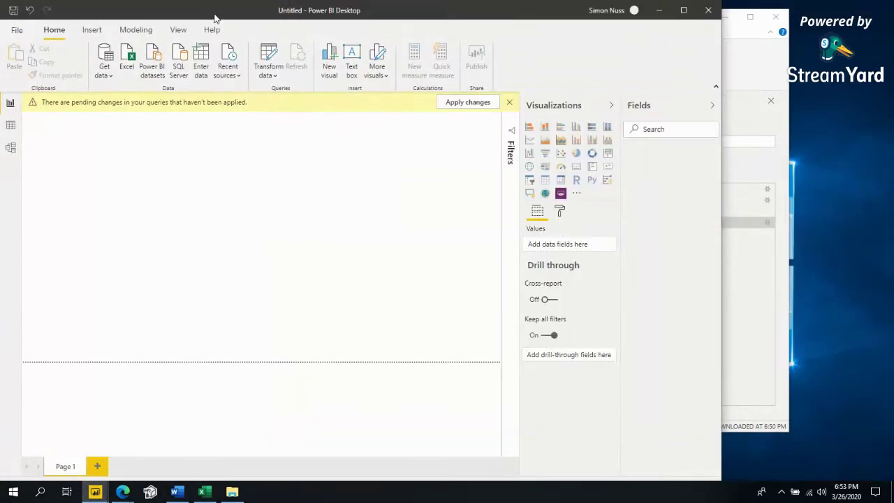
click(216, 34)
drag(207, 23, 218, 35)
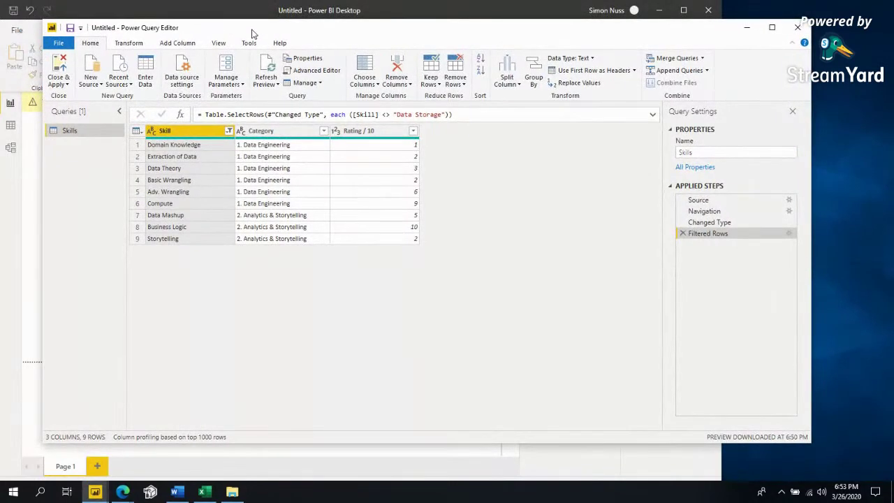
drag(253, 34, 258, 45)
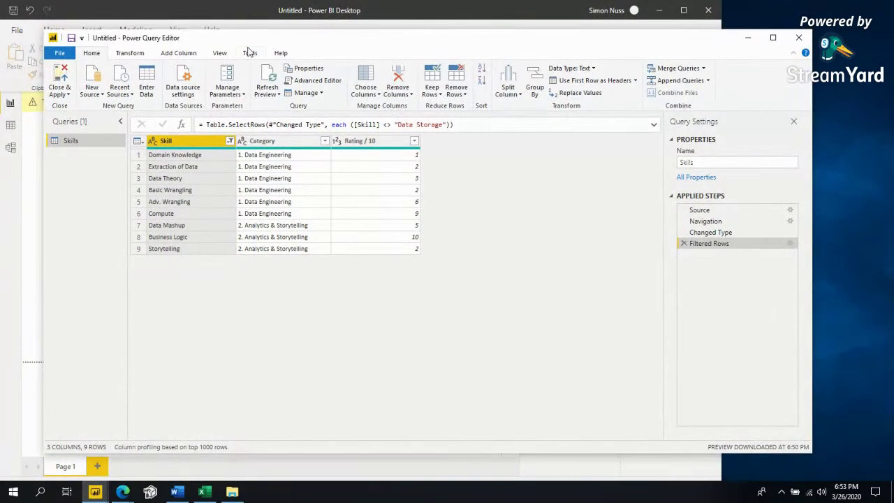
drag(195, 45, 187, 47)
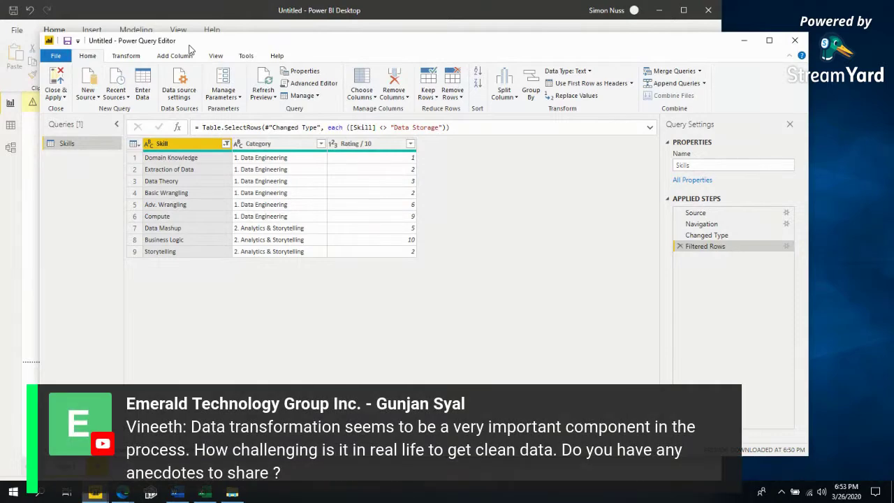
drag(187, 45, 192, 43)
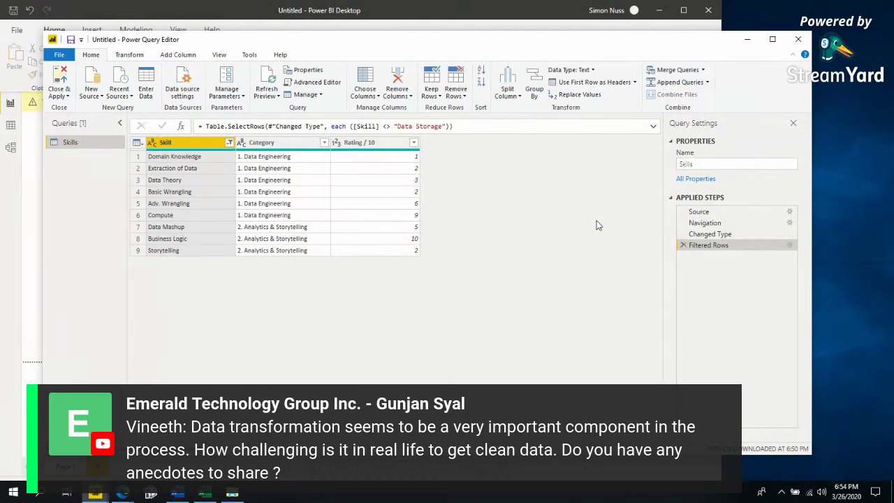
- Maximize Power Query Editor, delete the Filtered Rows step to restore all 10 Skills rows, and apply
drag(493, 42, 492, 44)
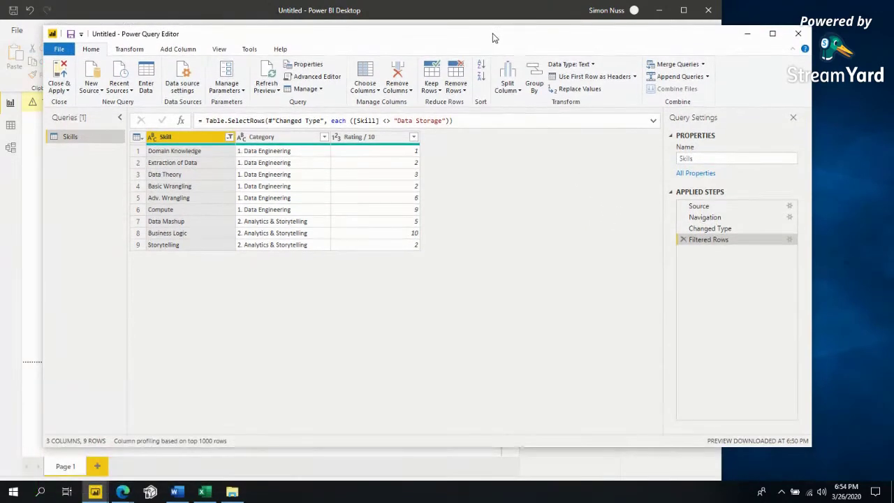
double_click(492, 44)
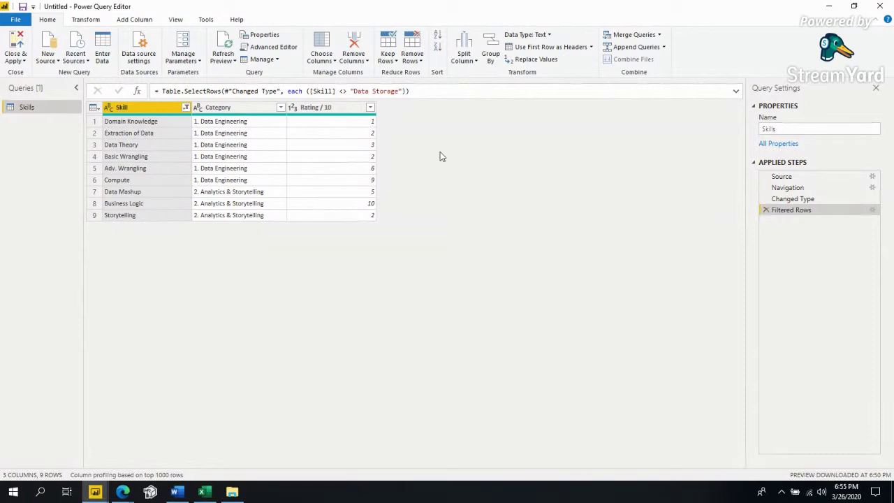
click(766, 210)
click(271, 138)
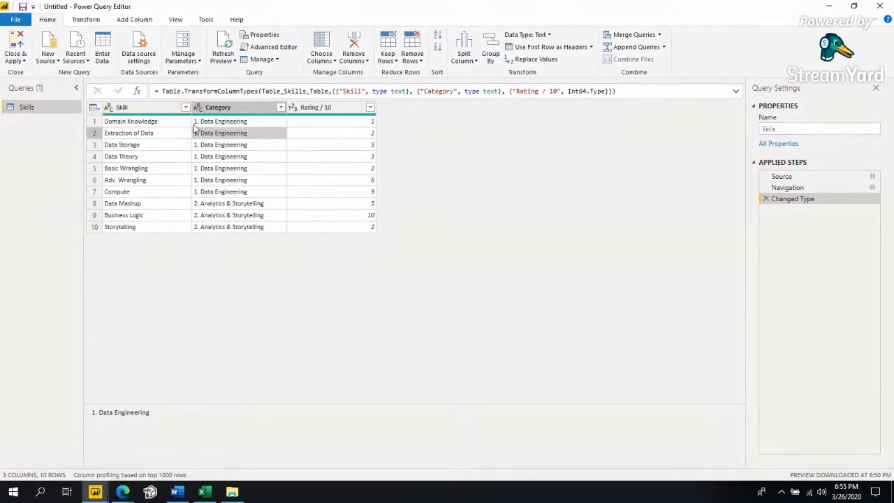
click(14, 37)
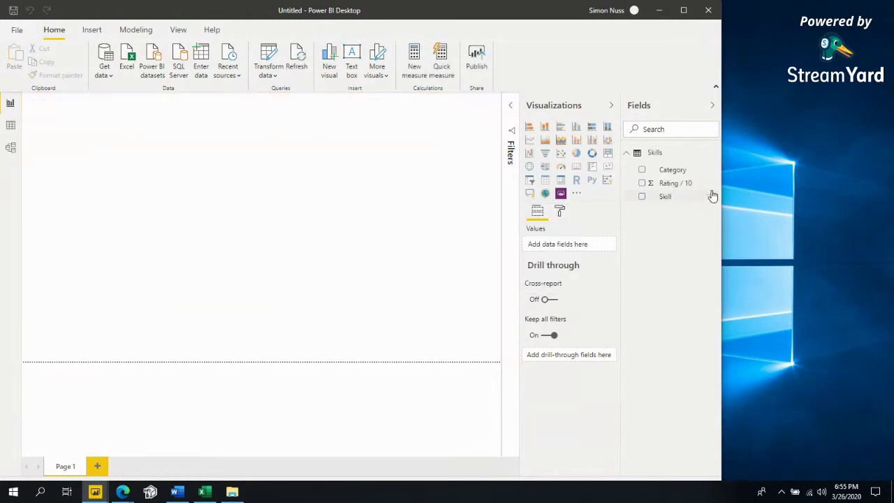
- Maximize the Power BI Desktop report window via its title bar
drag(526, 10, 555, 16)
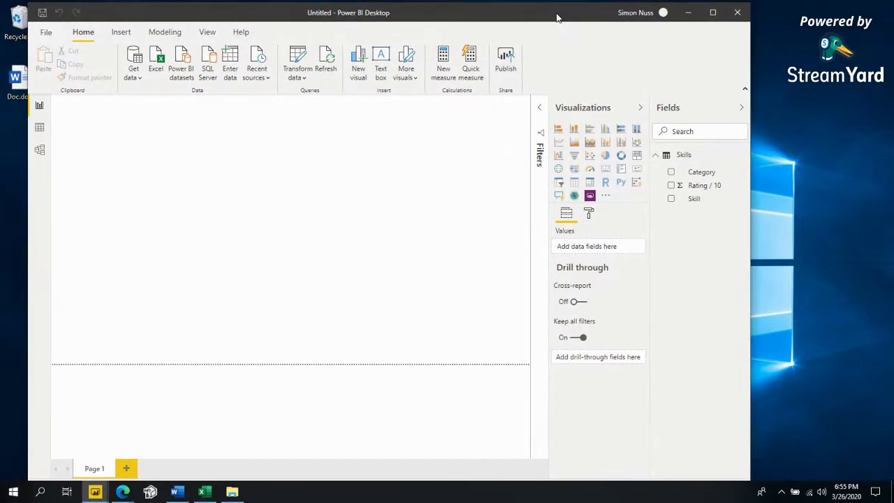
double_click(554, 16)
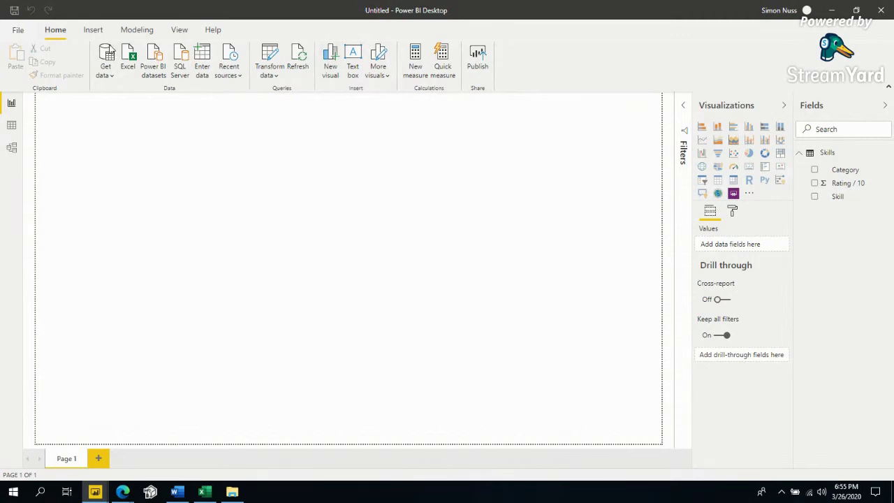
- Add a text box reading 'We have a text box'
click(354, 67)
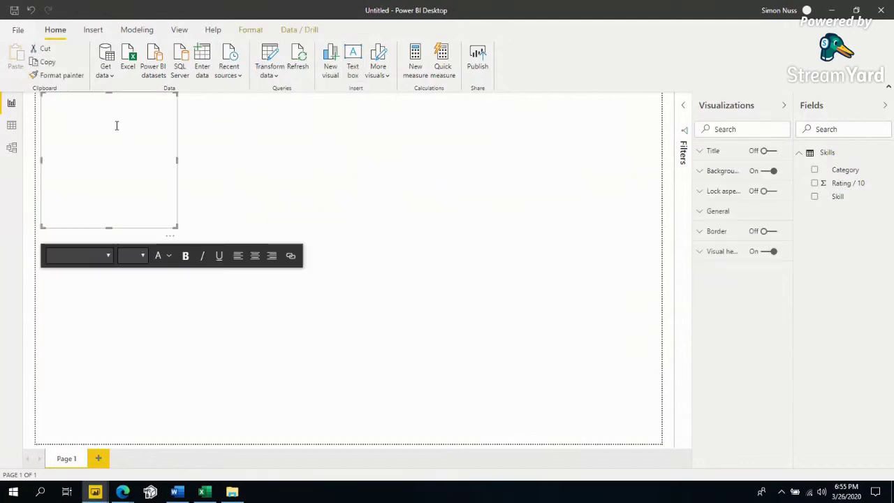
click(110, 123)
text(We have a text box)
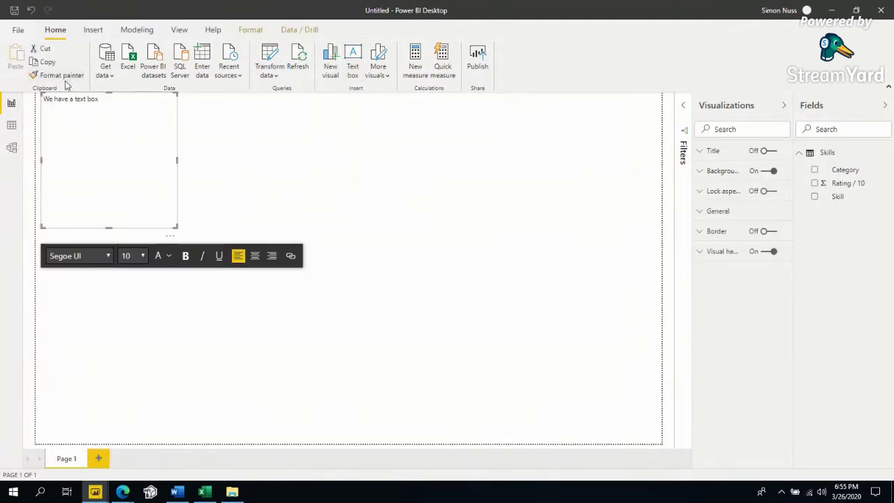
key(Return)
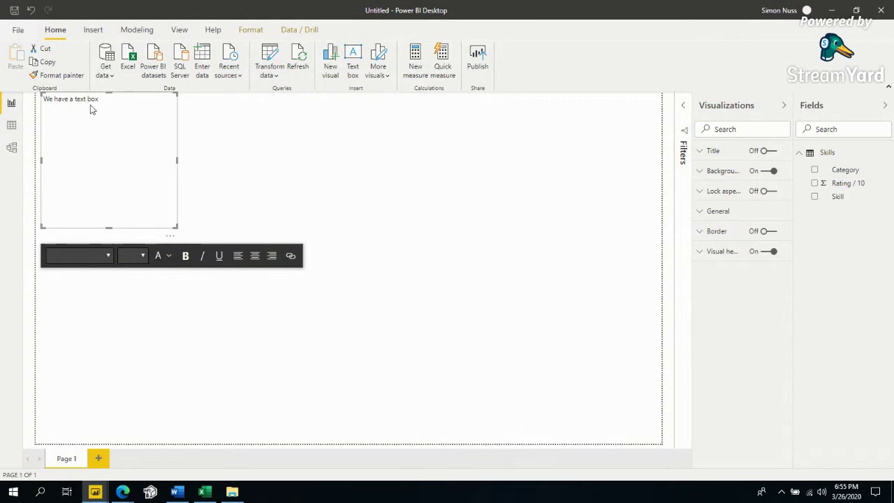
- Move the text box to the lower left of the page and make it narrower
drag(86, 103, 84, 306)
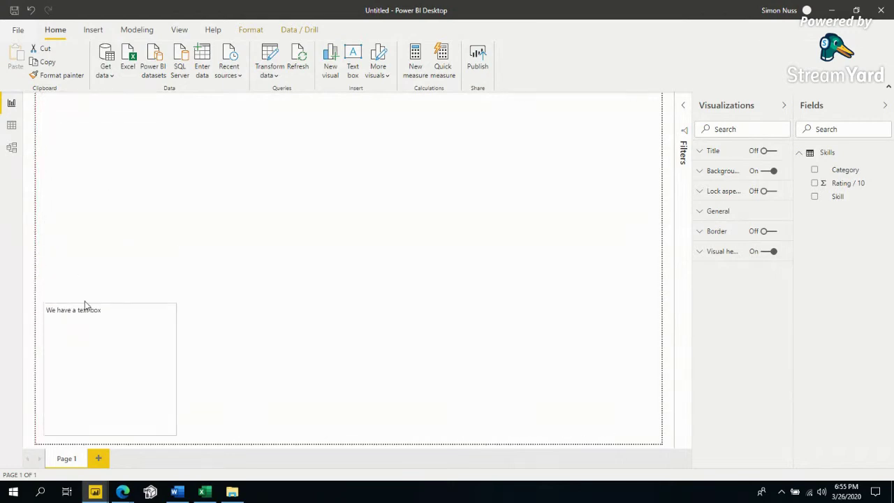
click(166, 359)
drag(174, 371, 121, 371)
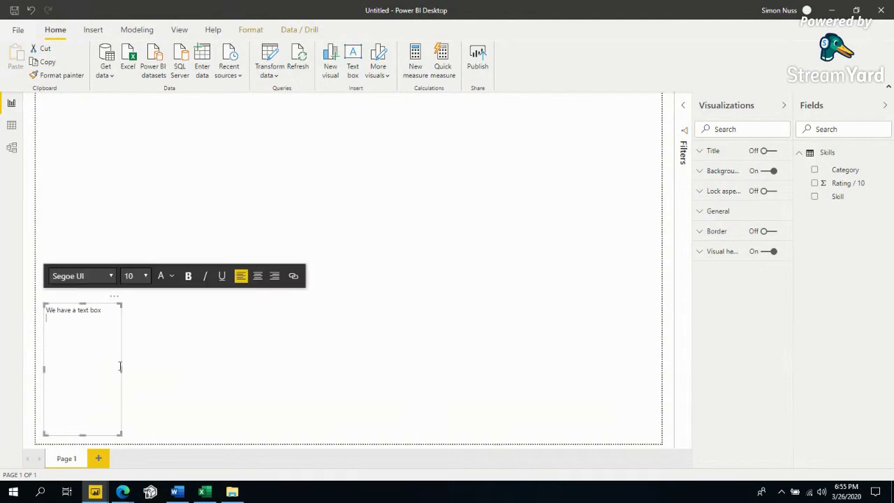
click(105, 310)
click(104, 311)
click(642, 167)
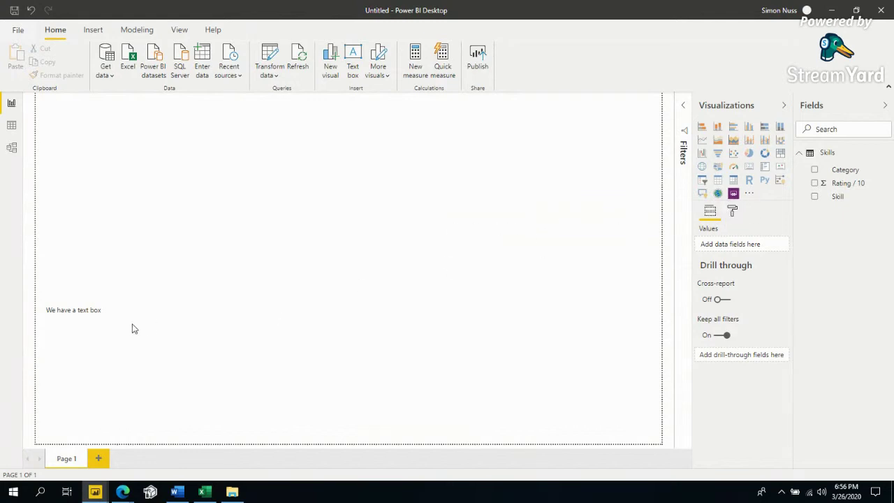
- Widen the Format pane so the text box's format option names are readable
click(102, 306)
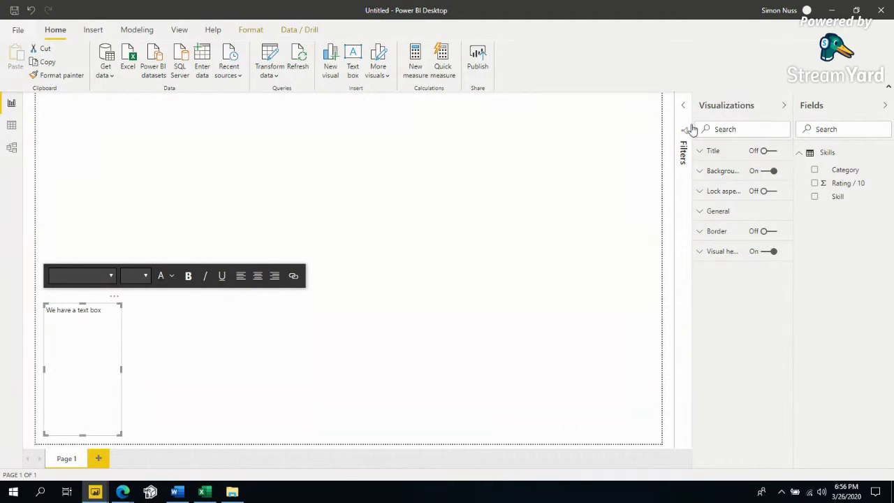
drag(692, 128, 659, 127)
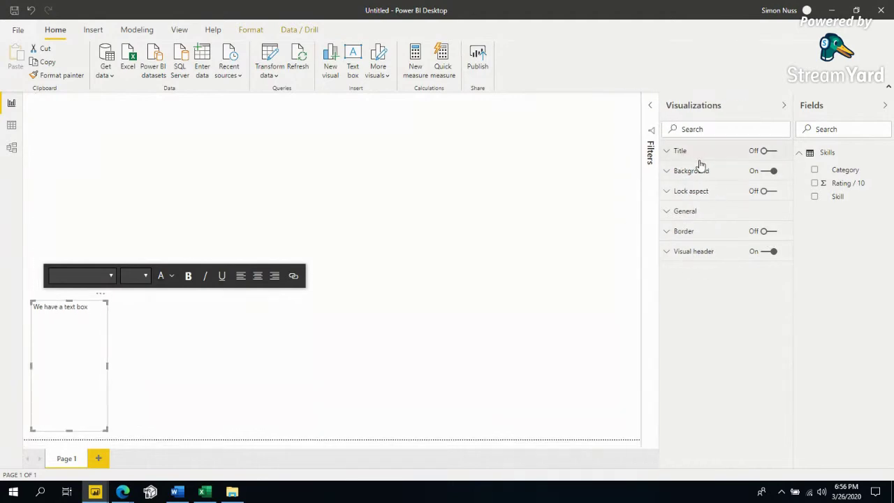
click(521, 315)
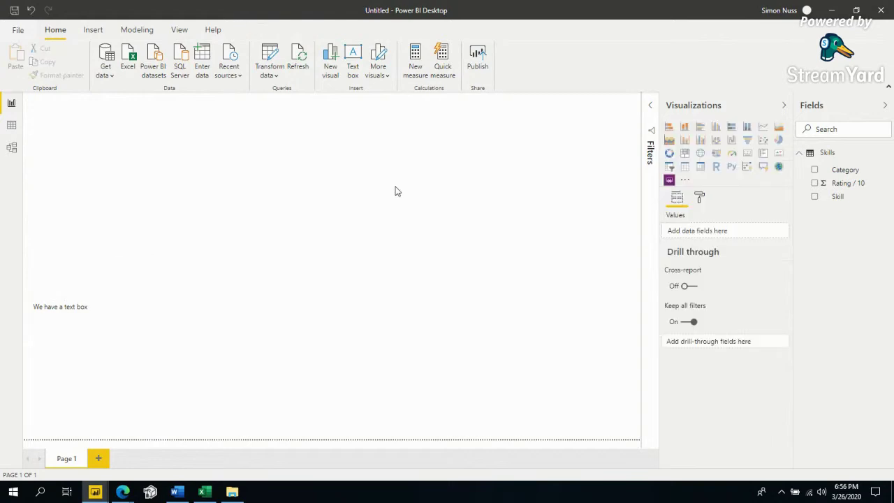
click(85, 306)
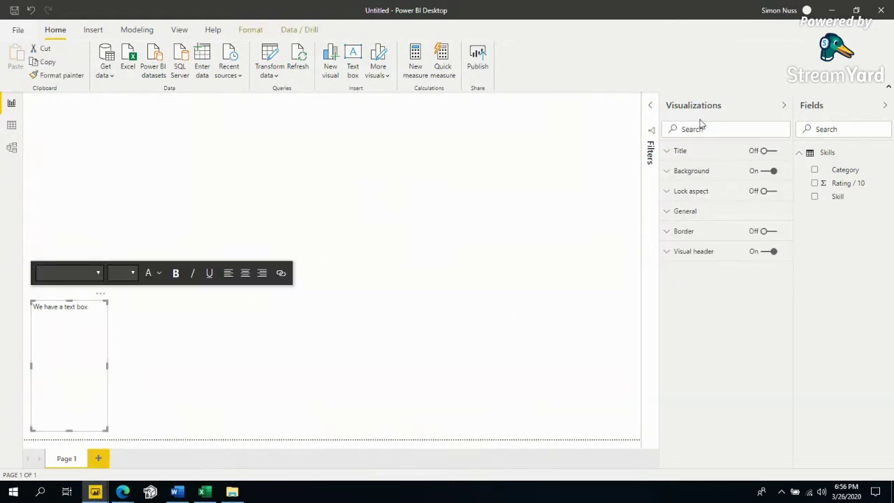
- Turn on the text box border and make it grey
click(764, 233)
click(210, 361)
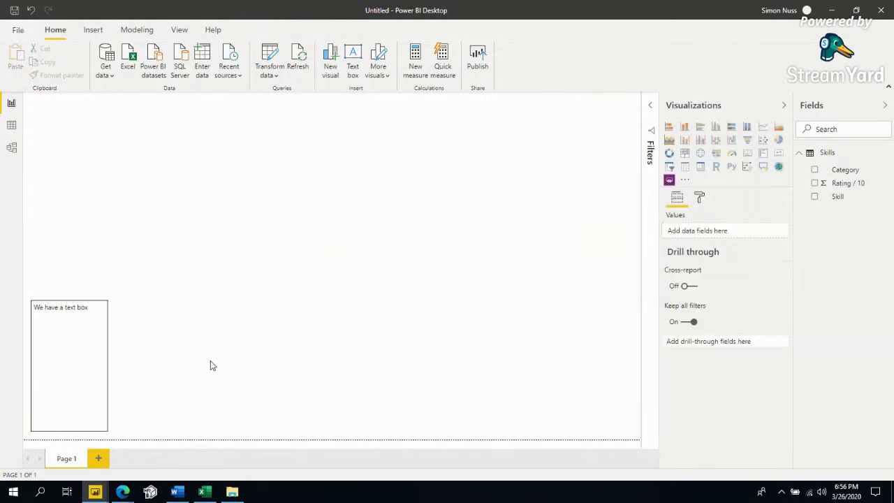
click(106, 326)
click(701, 234)
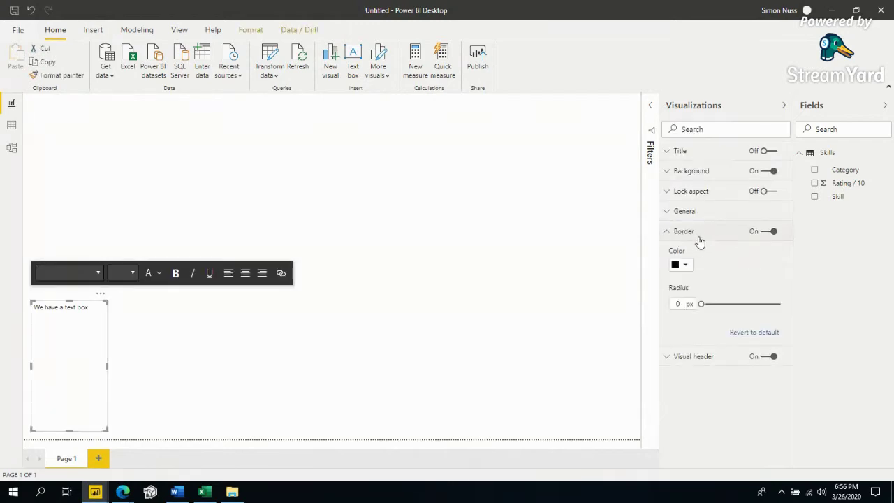
click(676, 266)
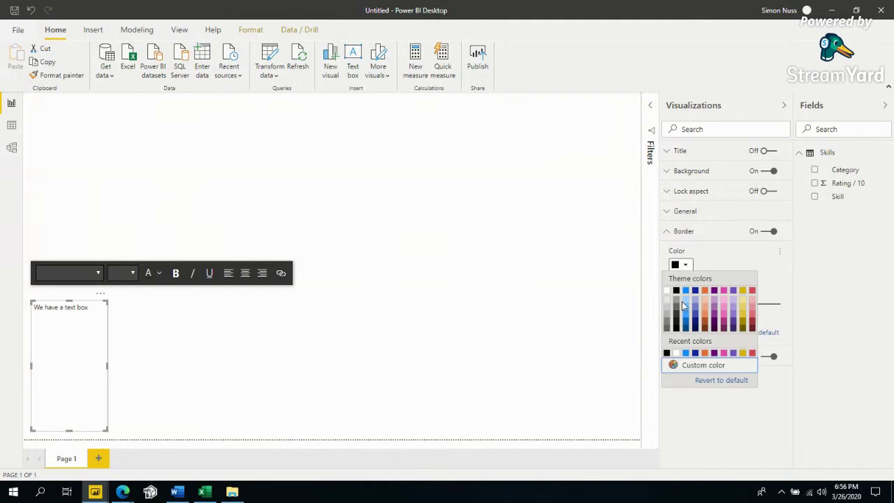
click(676, 309)
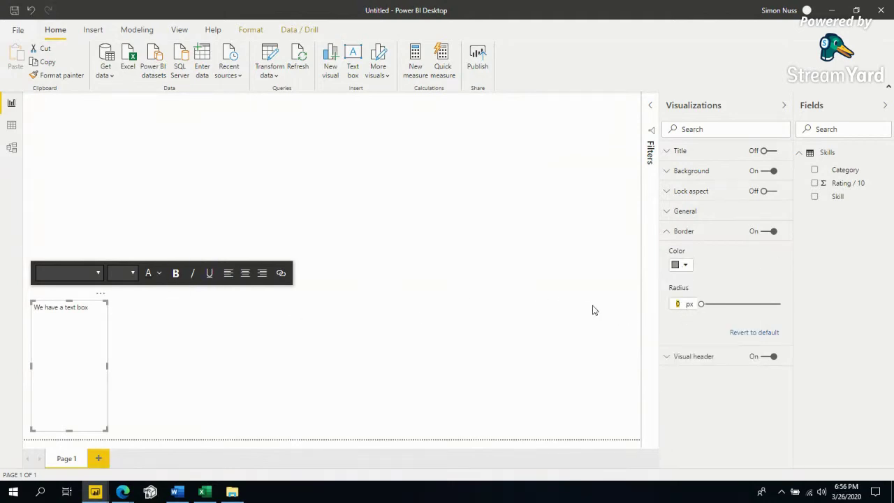
click(109, 307)
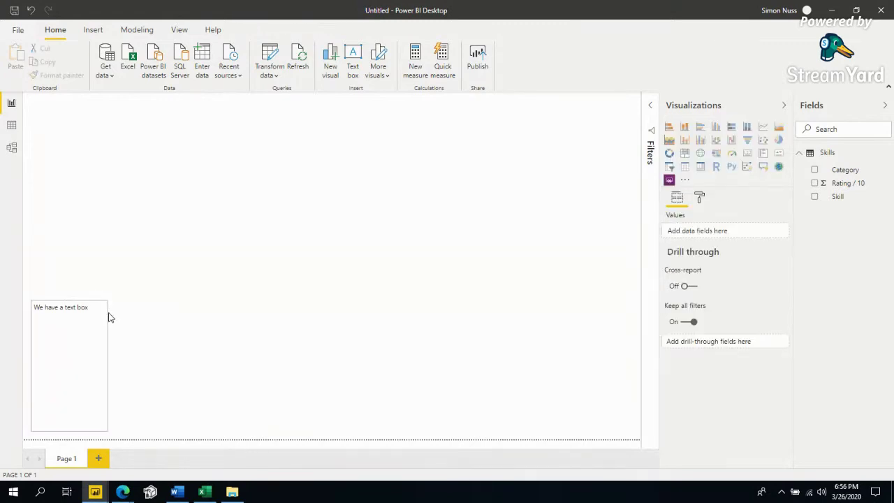
- Set the border corner radius to 15 px
click(108, 318)
click(767, 231)
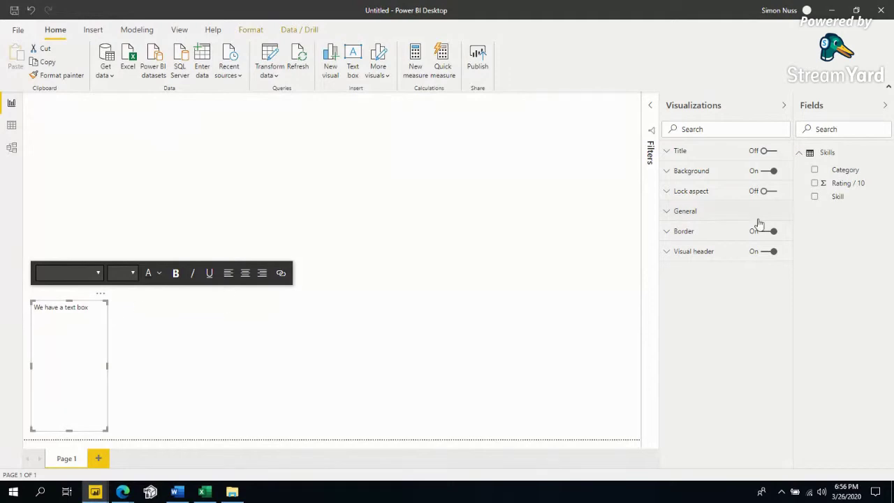
click(702, 237)
click(676, 304)
text(15)
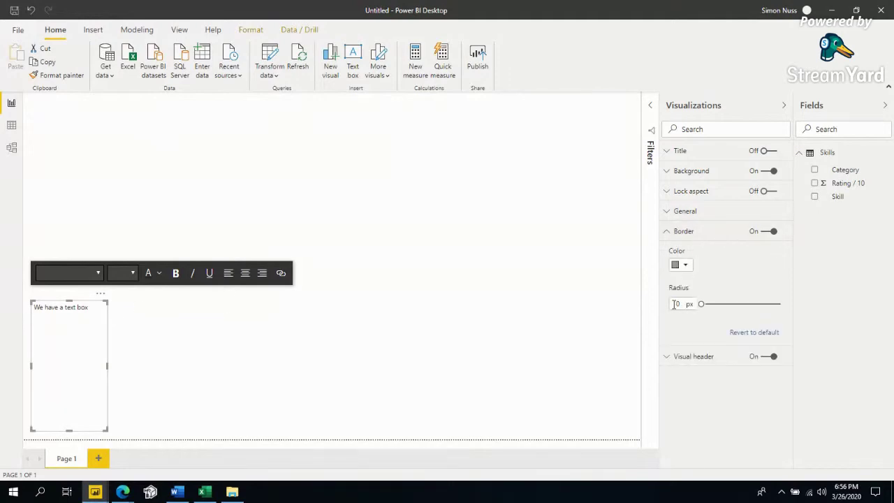
key(Return)
click(388, 334)
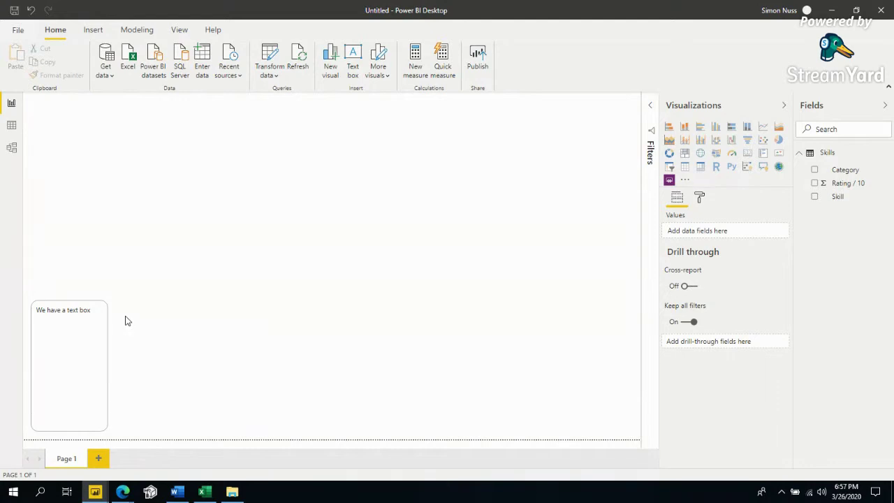
click(95, 309)
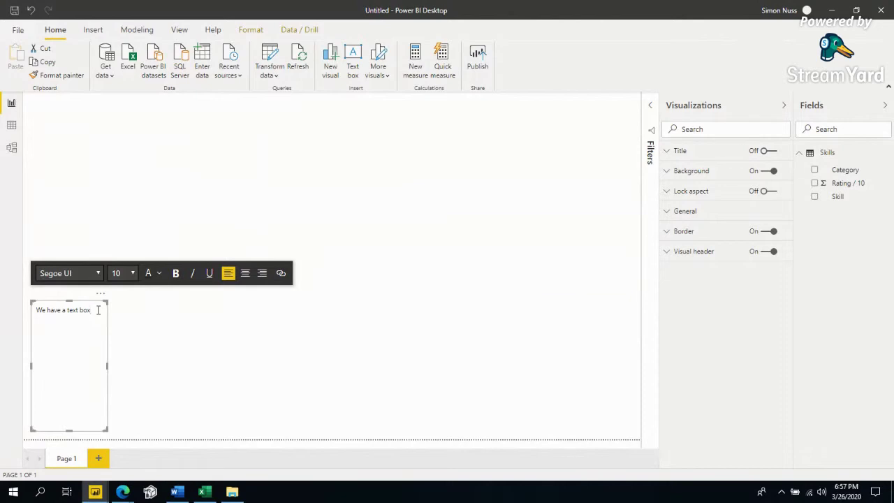
- Browse the Insert shapes and buttons, accidentally adding a Q&A button and Q&A visual
click(110, 139)
click(104, 32)
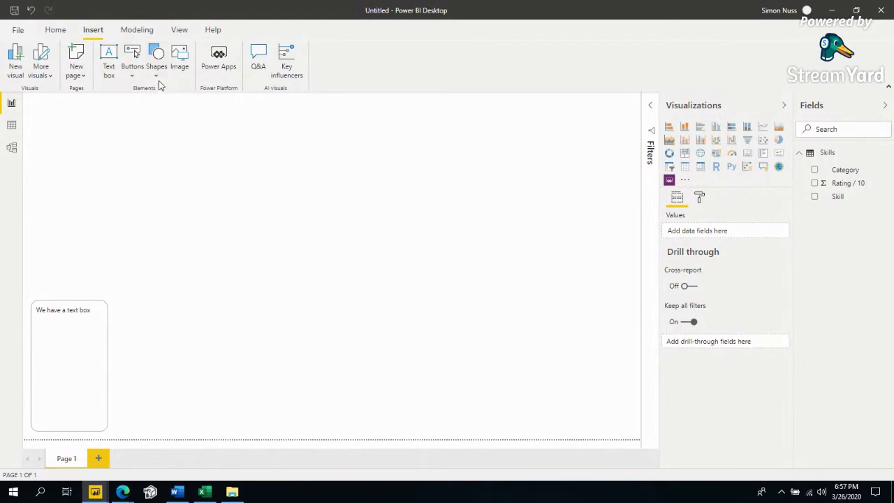
click(180, 60)
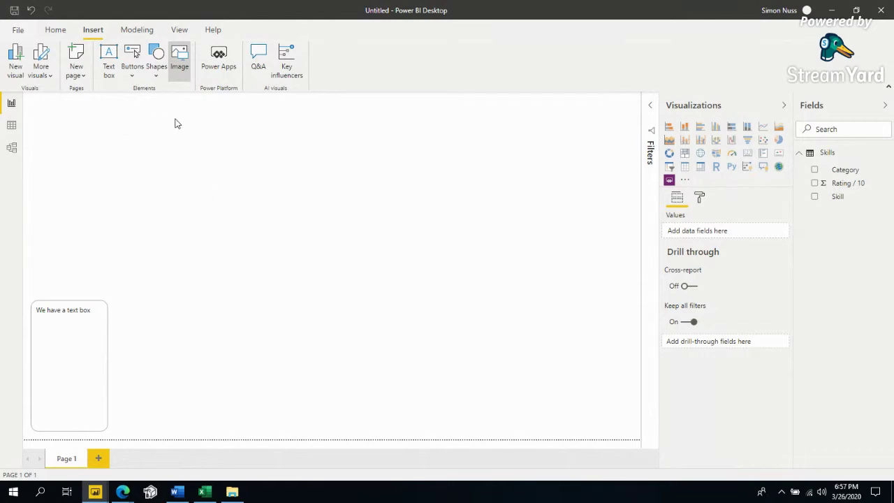
click(157, 73)
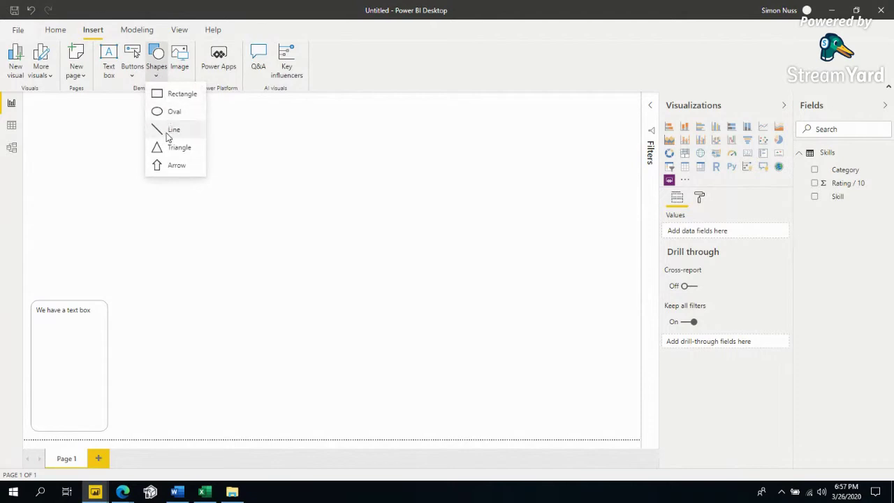
click(128, 73)
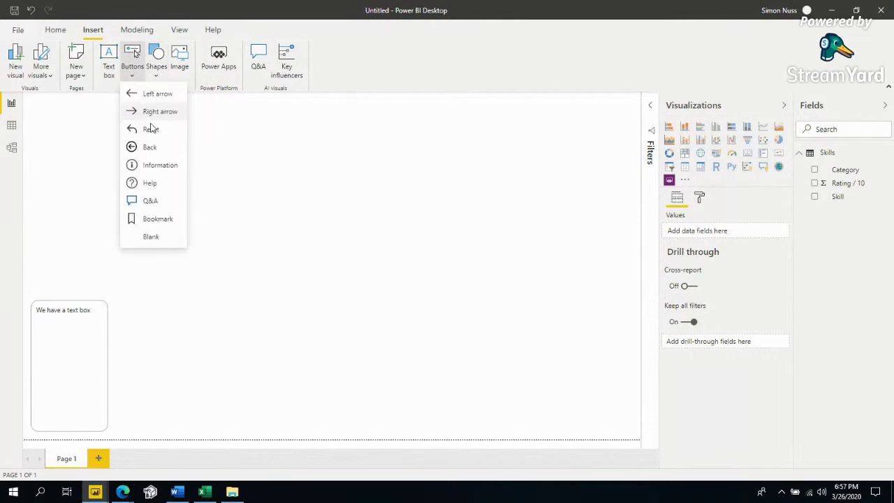
click(152, 201)
click(89, 123)
- Close the Q&A visual, delete the leftover Q&A button, and bring up the Shapes list
click(68, 108)
ctrl+click(66, 110)
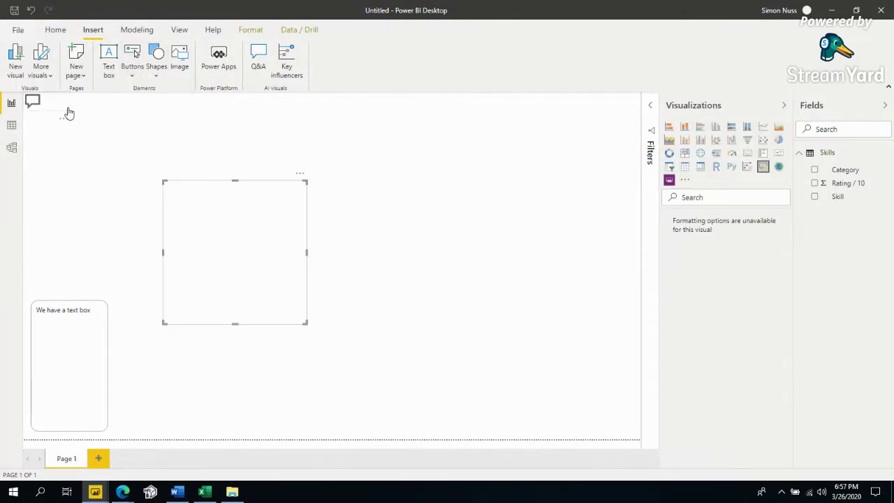
key(Escape)
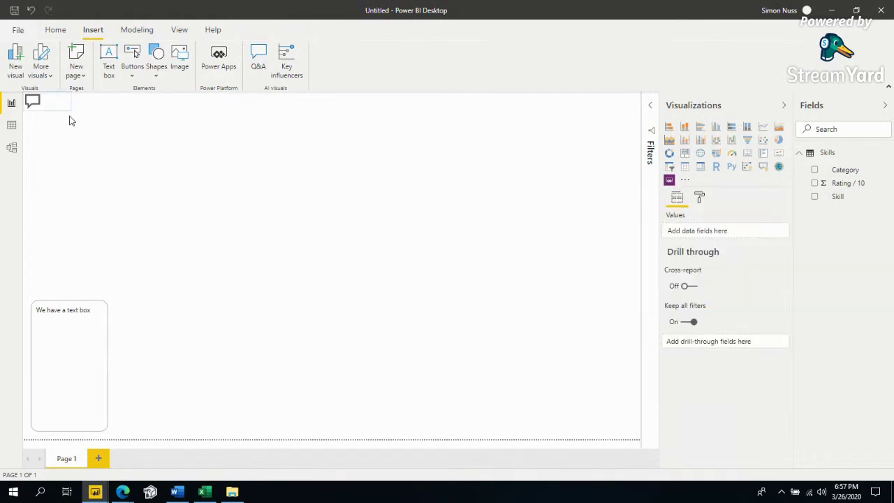
click(55, 113)
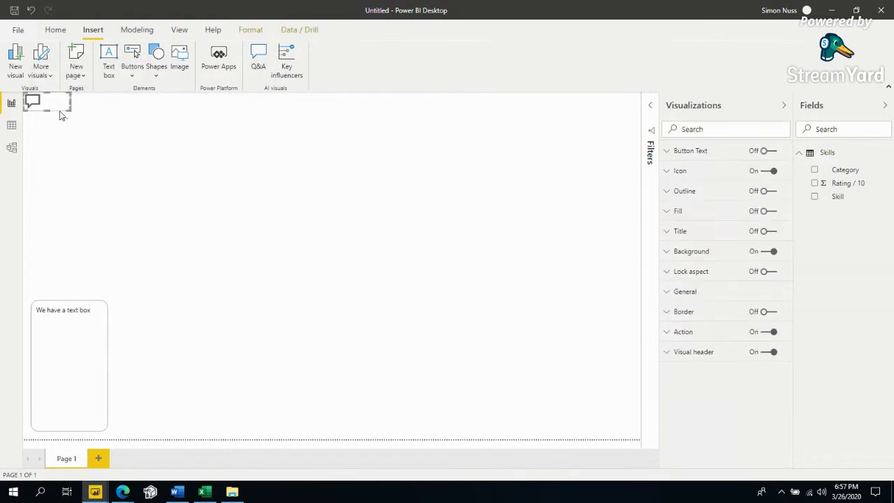
key(Delete)
click(158, 80)
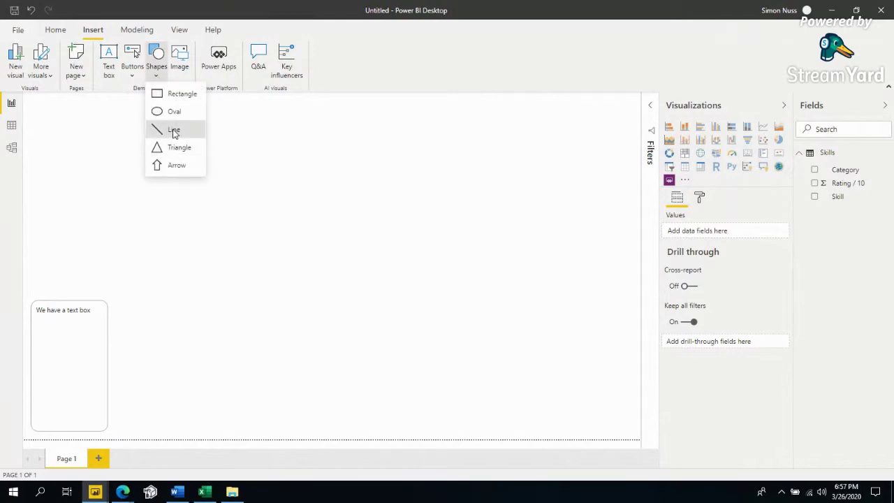
- Insert a line shape, rotate it 90°, and stretch it into a long horizontal line
click(174, 132)
drag(96, 177, 119, 191)
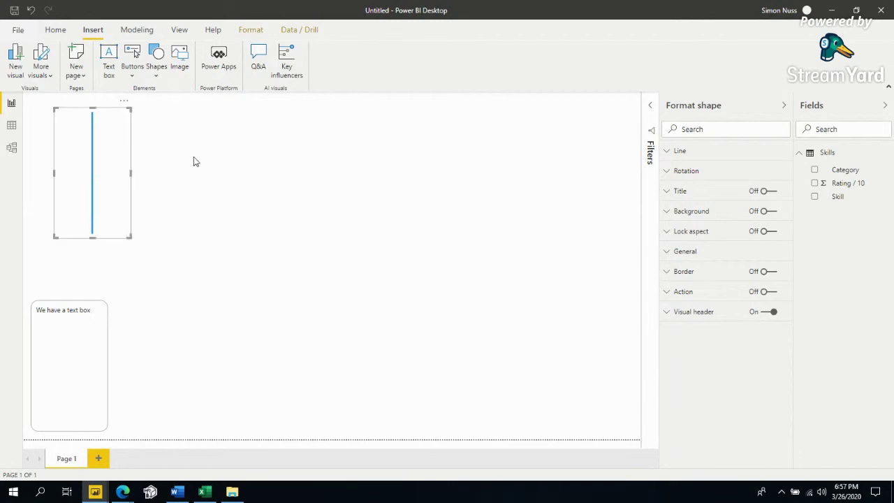
click(684, 173)
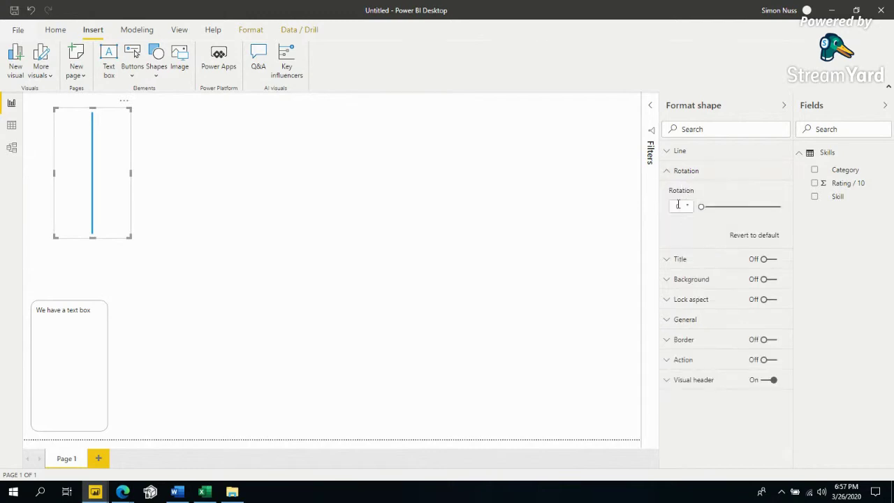
text(90)
key(Return)
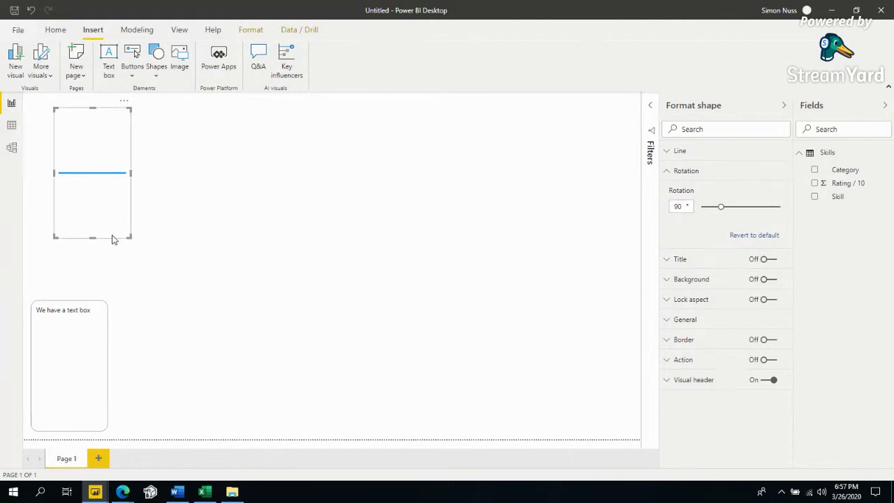
drag(129, 236, 115, 128)
click(96, 139)
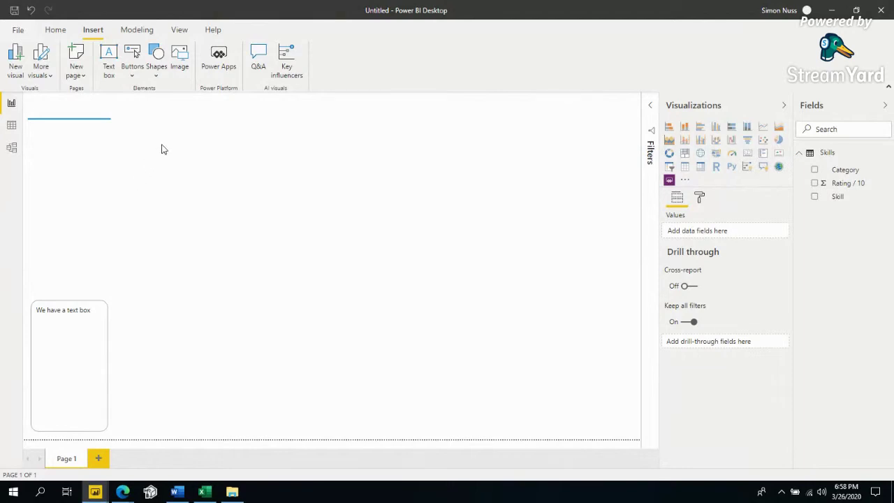
- Add a text box with the person's name, shrink it, and move it to the page top
click(110, 61)
click(91, 215)
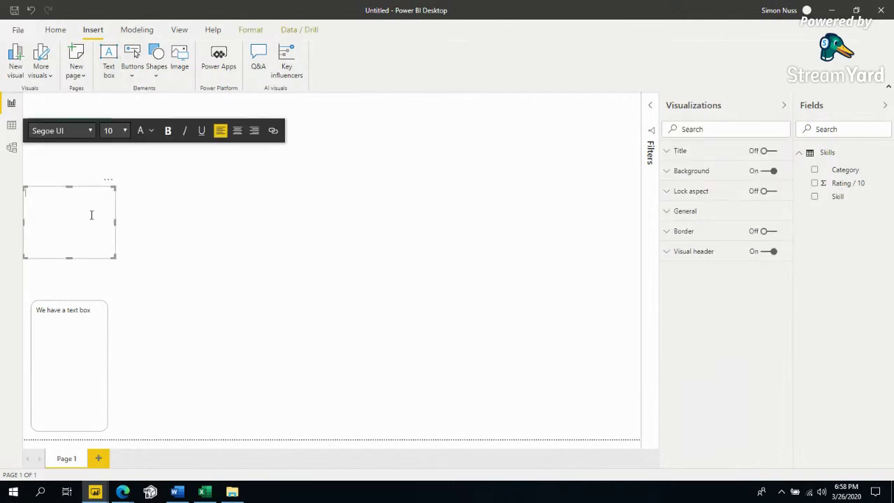
text(John Smith)
drag(114, 257, 65, 97)
click(61, 190)
click(56, 118)
click(58, 99)
- Set the name text to 12 pt and turn off the text box background
triple_click(66, 98)
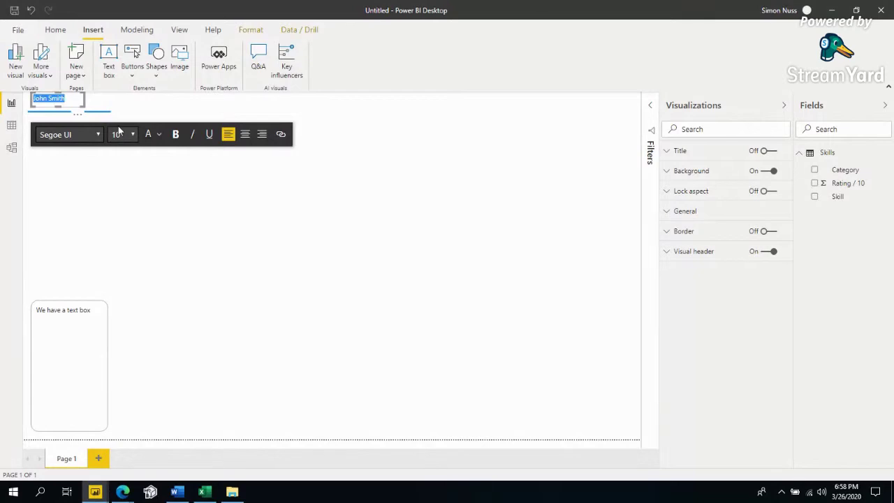
click(130, 135)
click(117, 184)
click(85, 146)
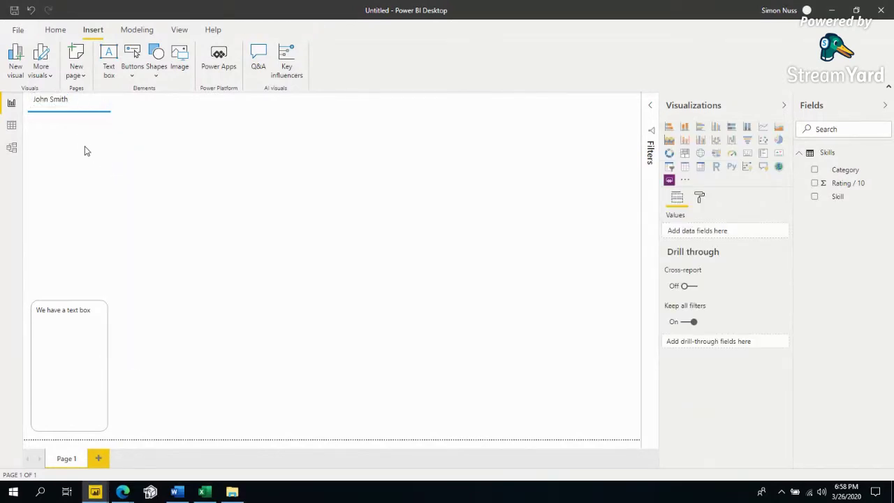
click(61, 109)
click(60, 113)
click(59, 112)
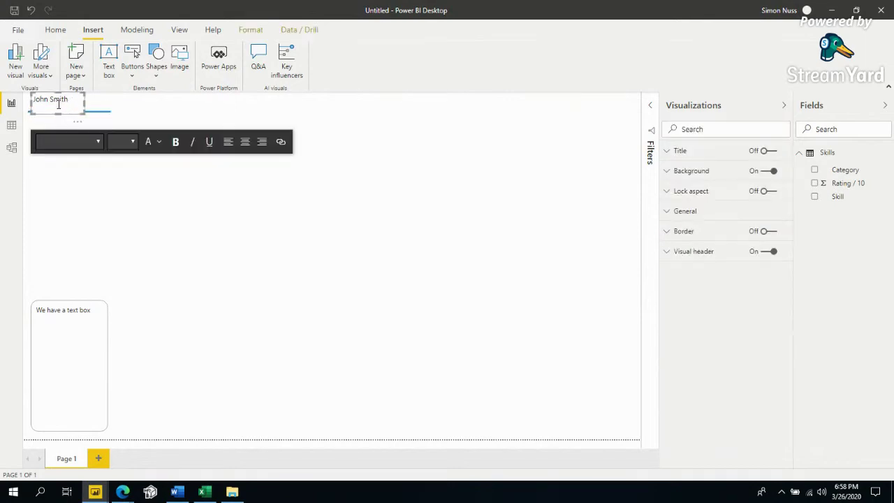
key(alt+Down)
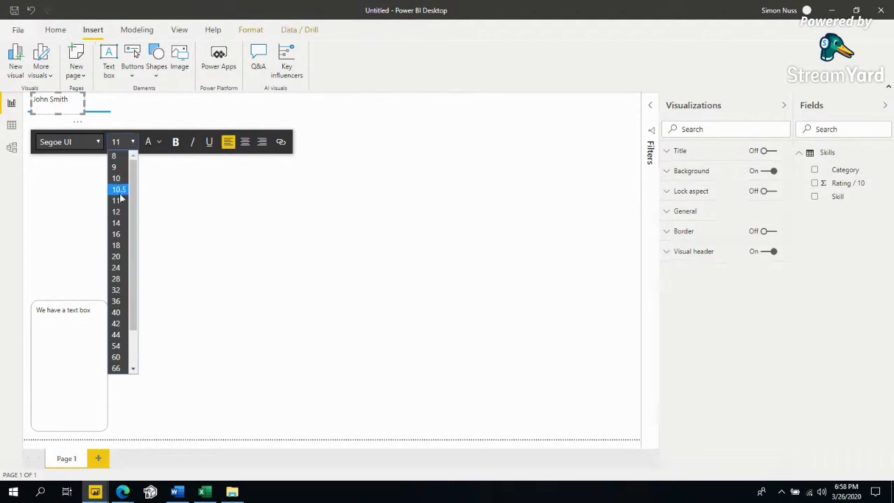
key(Up)
key(Up)
key(Escape)
key(ctrl+a)
click(118, 142)
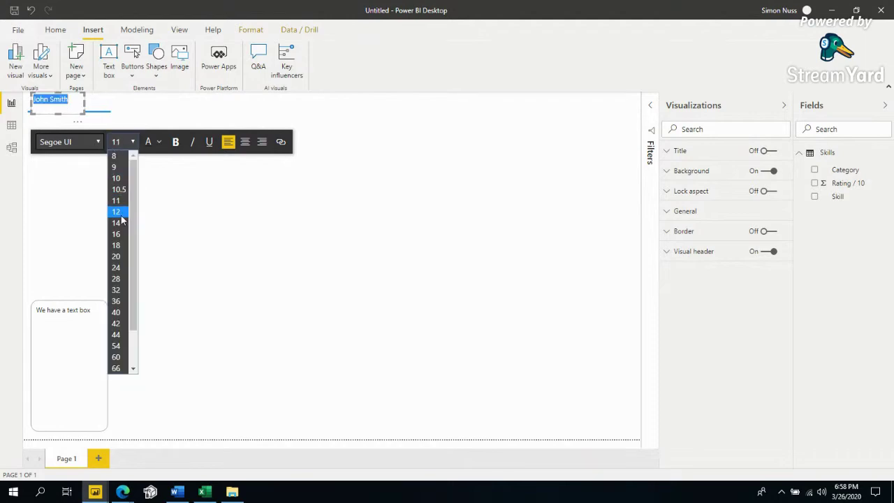
click(116, 212)
click(76, 164)
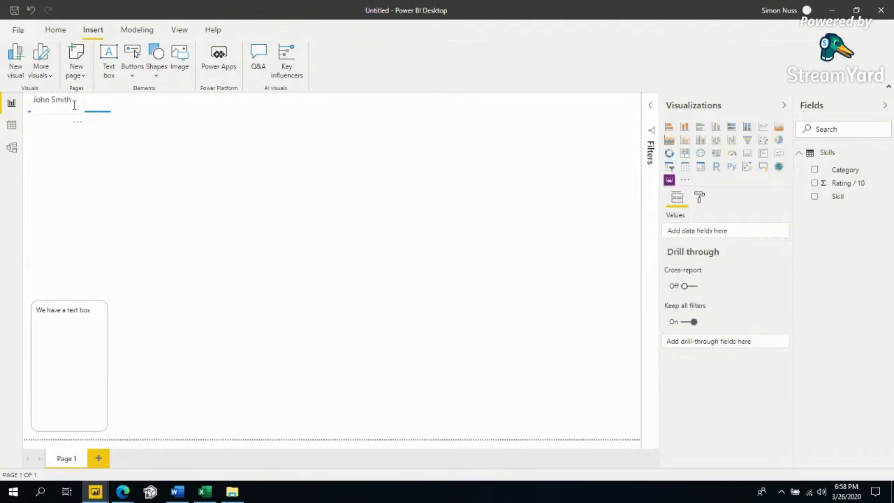
click(79, 108)
click(768, 169)
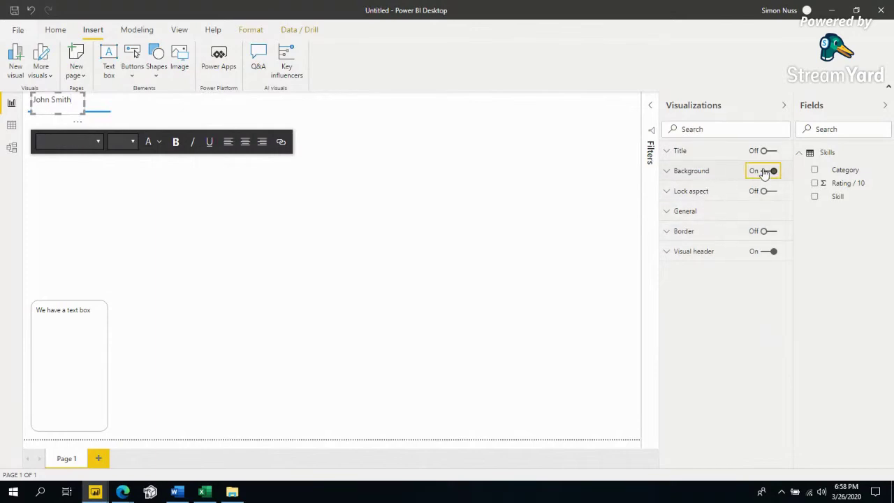
- Move and shorten the blue line so it sits just beneath the name
click(35, 157)
drag(92, 112, 69, 108)
click(64, 111)
click(63, 117)
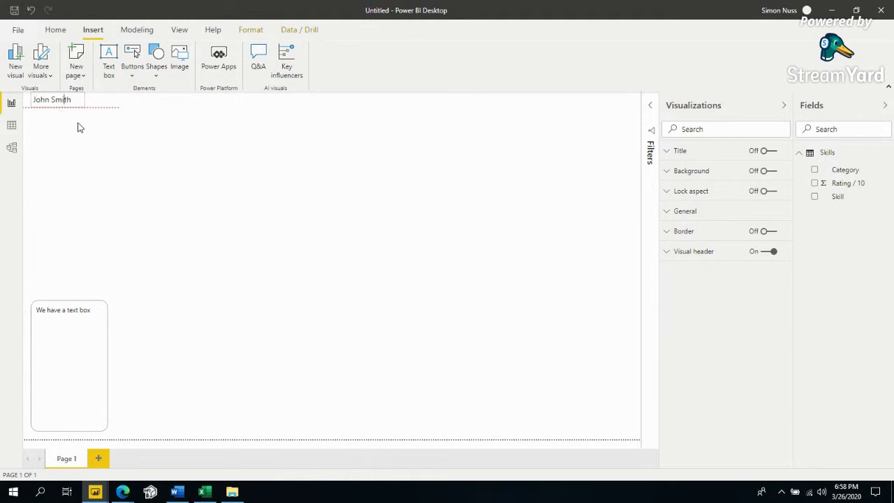
click(123, 141)
drag(175, 234, 40, 166)
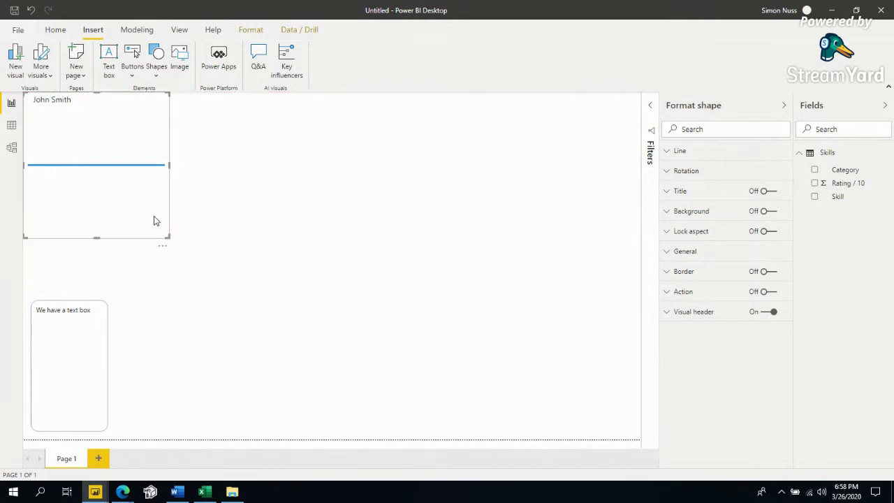
drag(167, 236, 117, 126)
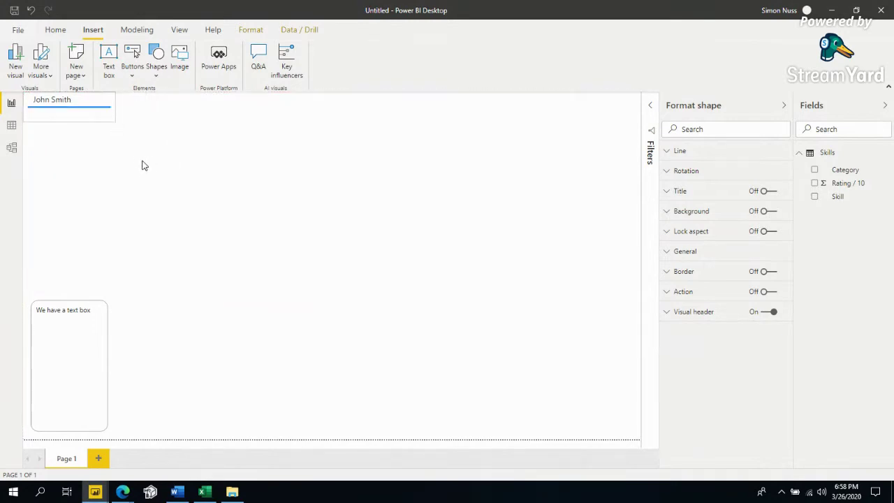
click(142, 165)
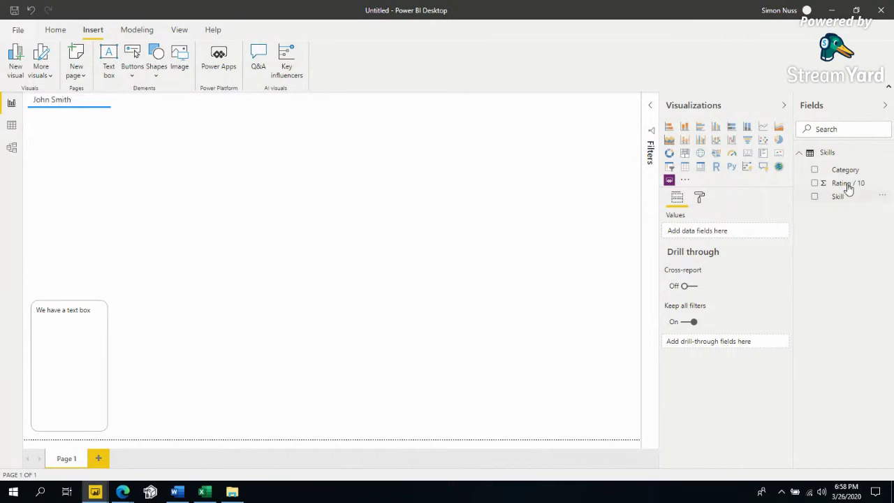
click(13, 127)
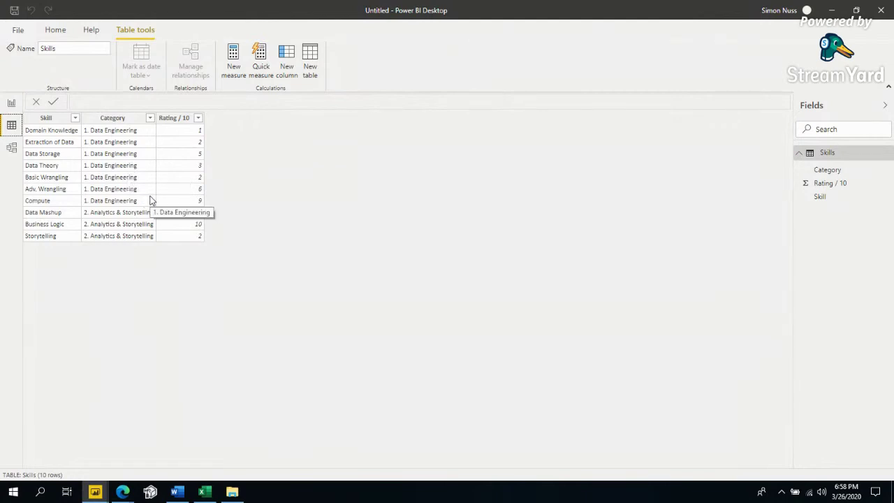
click(57, 118)
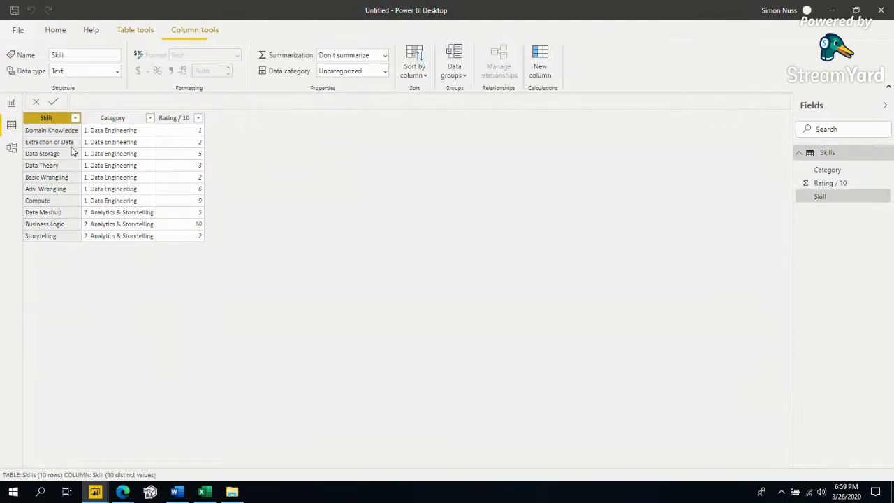
click(120, 123)
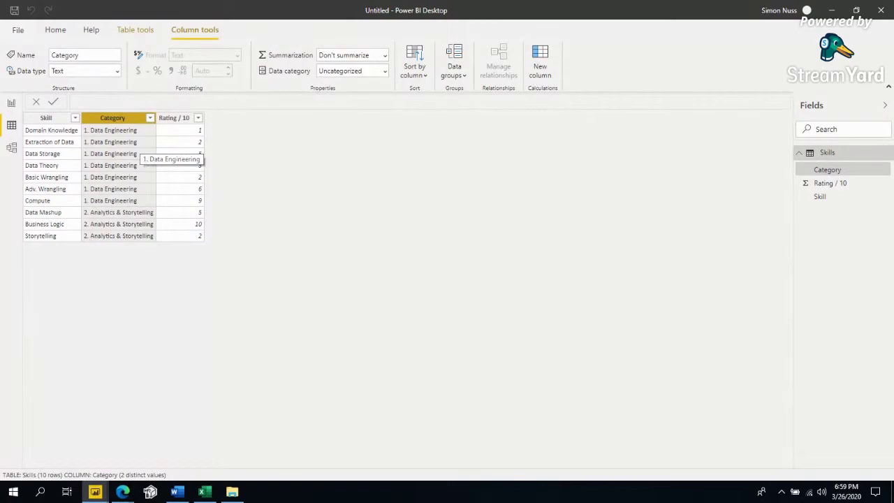
click(369, 473)
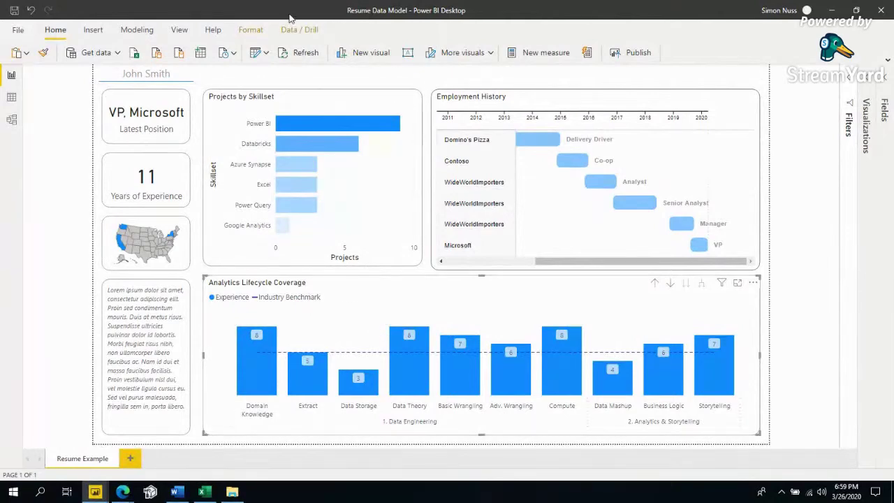
drag(292, 10, 310, 66)
key(alt+Tab)
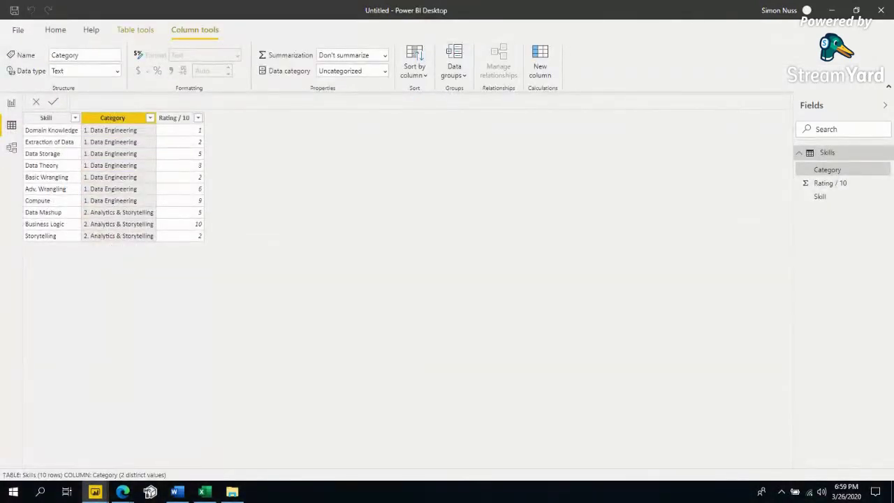
click(11, 103)
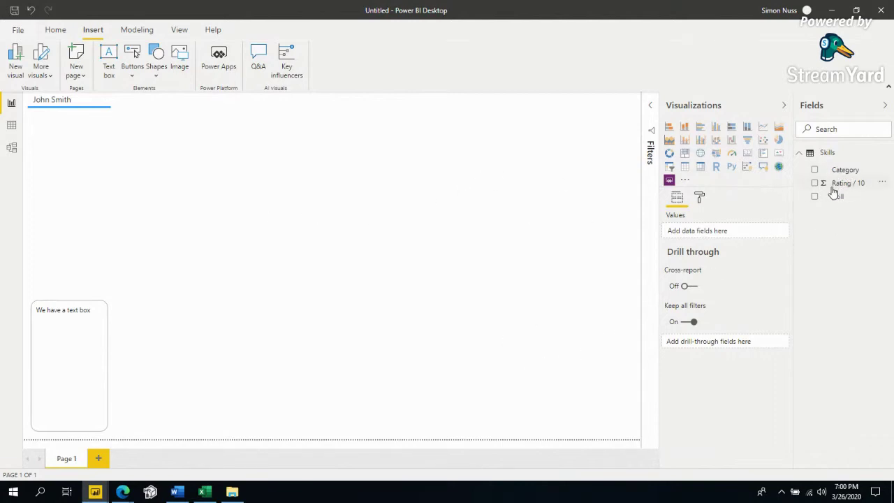
- Discard a trial Category table, then drag Rating / 10 onto the canvas as a column chart
drag(844, 172, 435, 262)
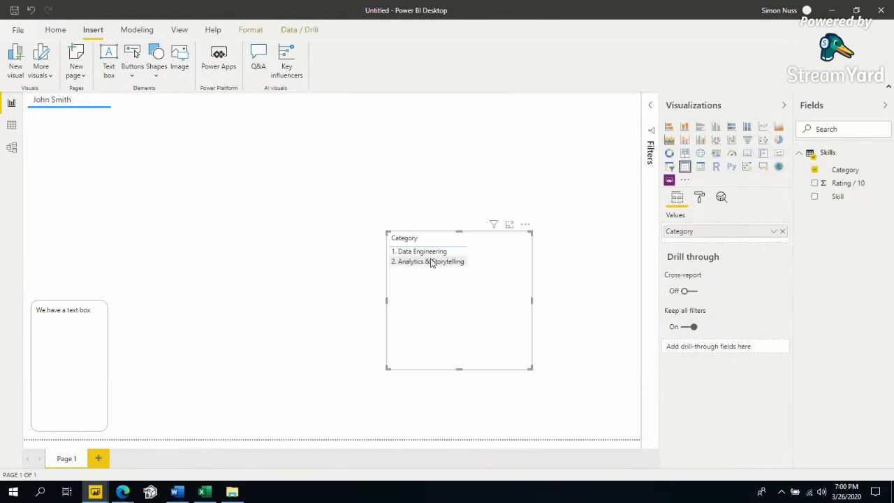
drag(461, 319, 494, 307)
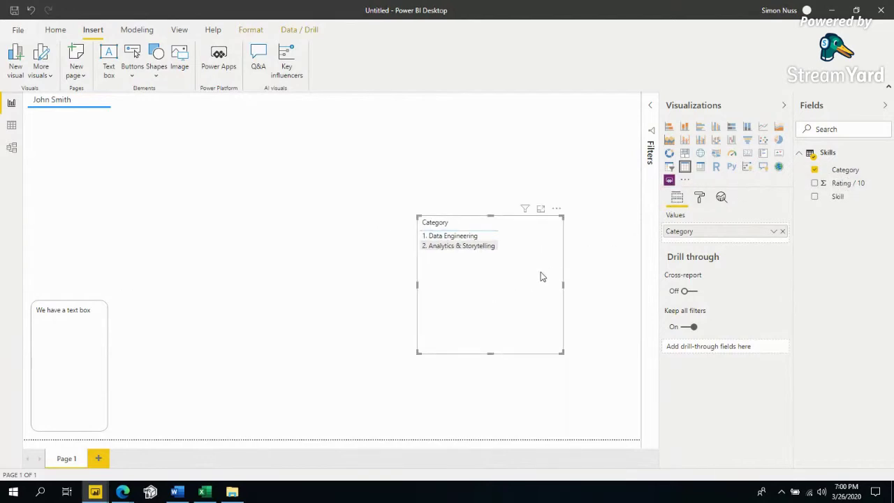
drag(537, 314, 535, 298)
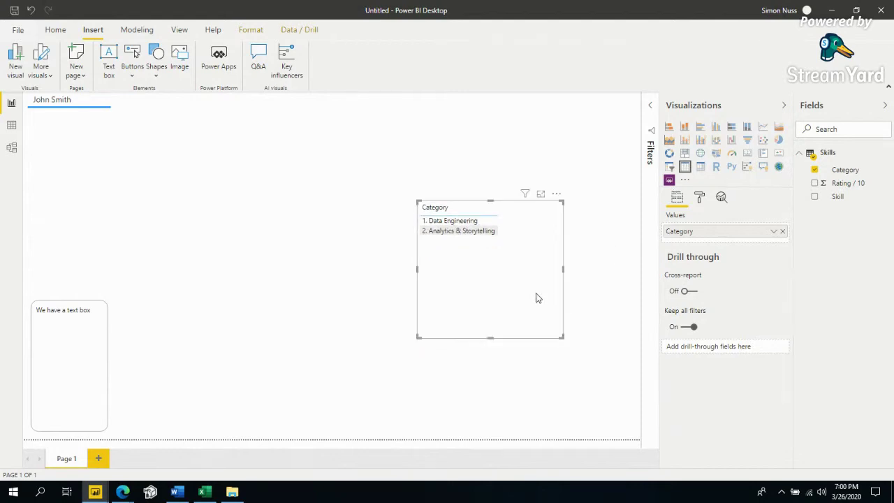
key(Delete)
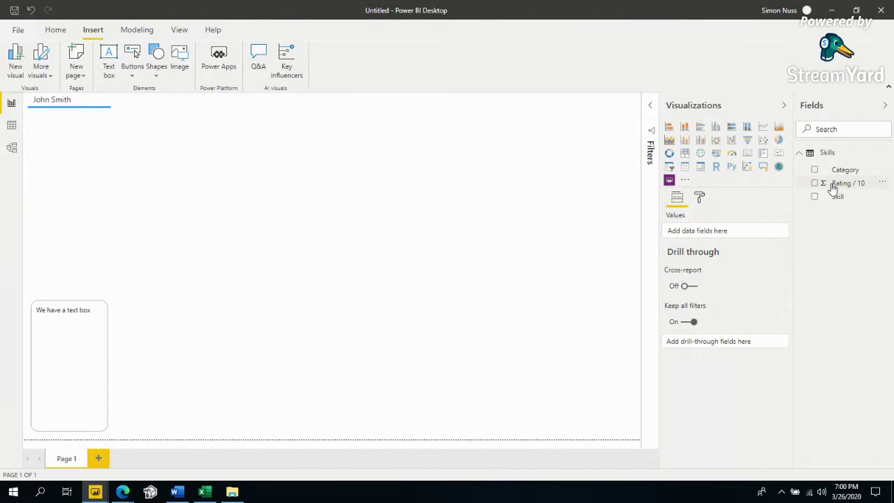
drag(833, 185, 402, 249)
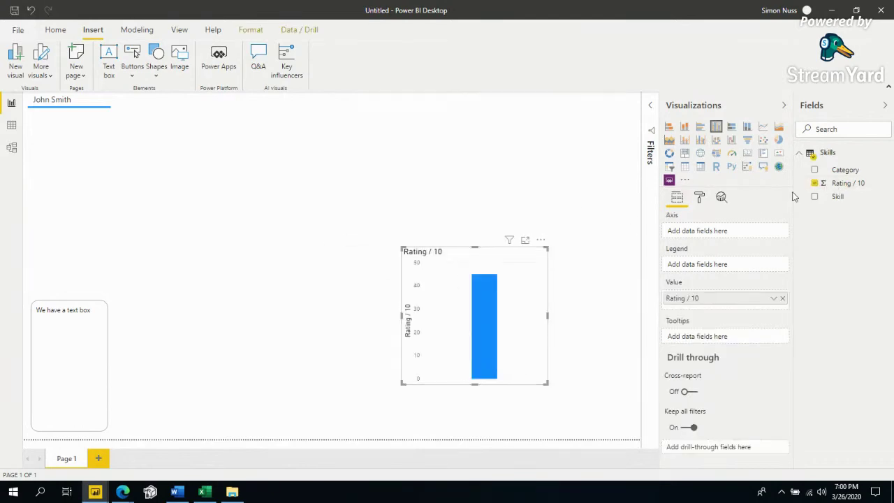
- Check the Rating / 10 column in Data view, then stretch the chart along the bottom beside the text box
click(11, 125)
click(182, 118)
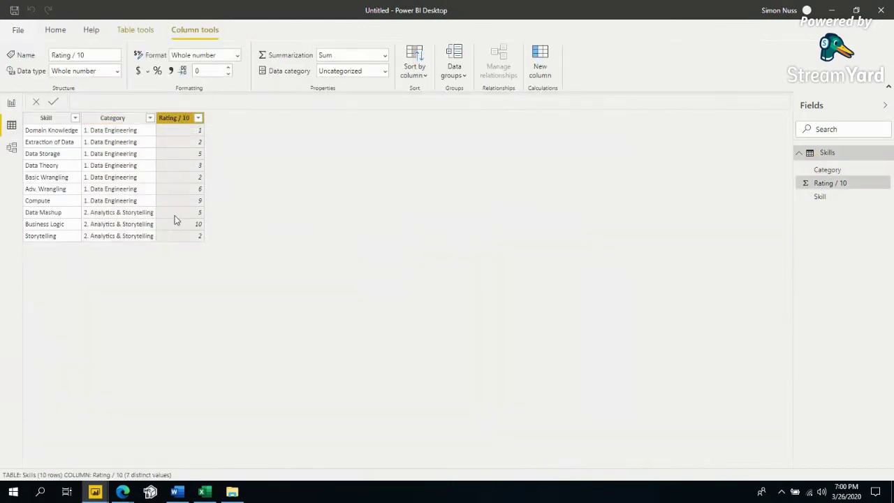
click(11, 103)
drag(518, 242, 487, 242)
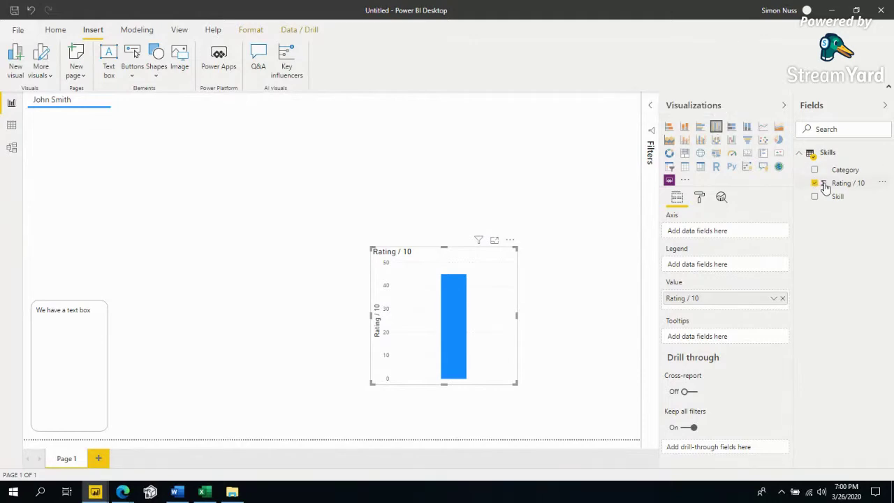
drag(381, 287, 140, 327)
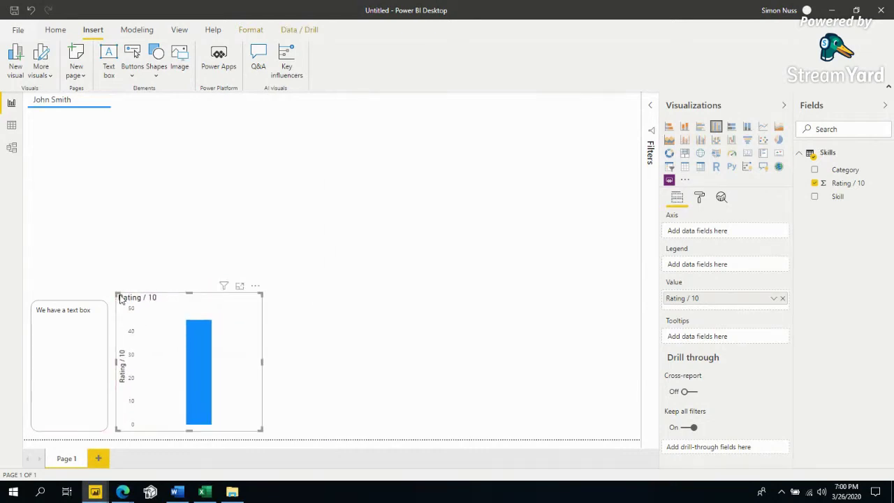
drag(261, 361, 636, 385)
click(475, 359)
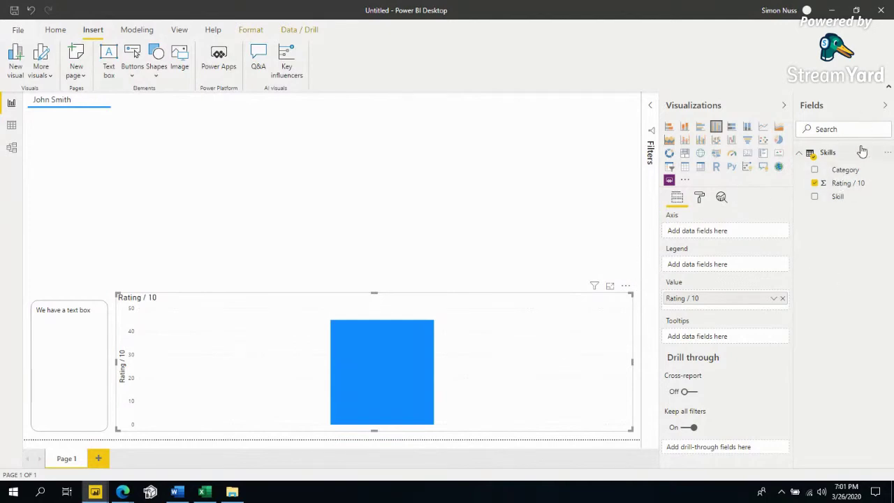
- Put Category on the chart's axis to show Data Engineering and Analytics & Storytelling bars
drag(846, 170, 721, 227)
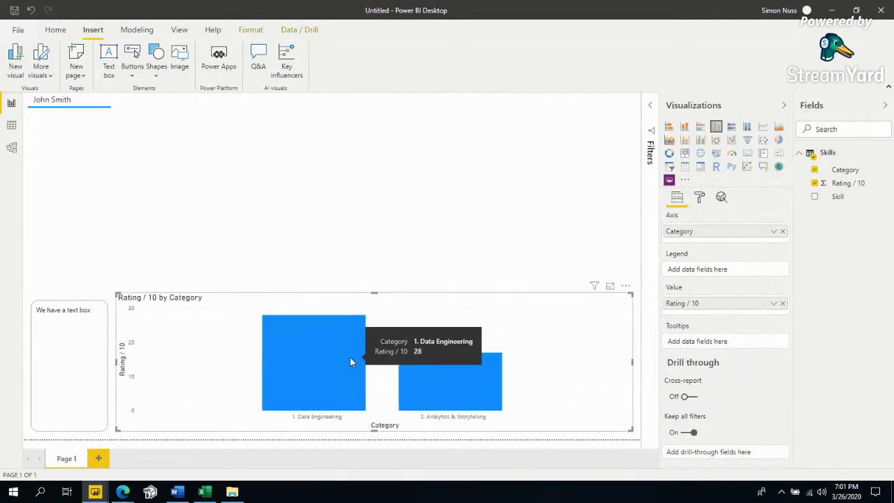
mouse_move(412, 376)
mouse_move(347, 378)
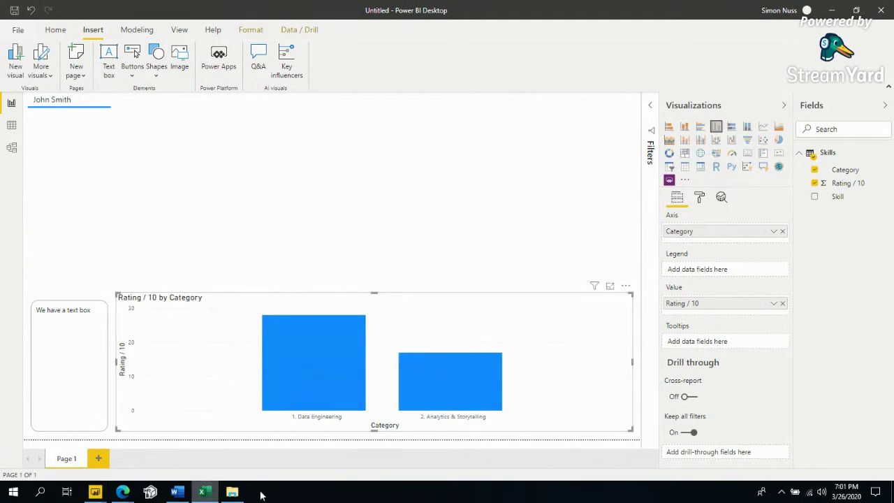
right_click(208, 492)
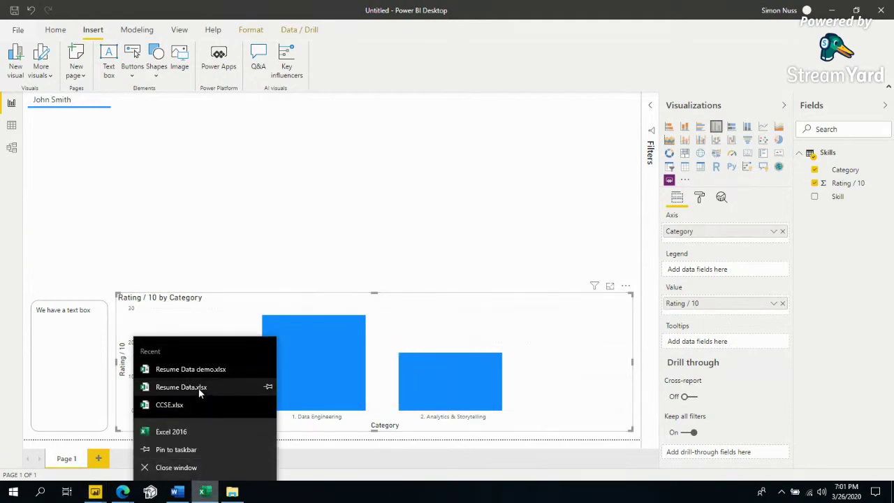
click(220, 367)
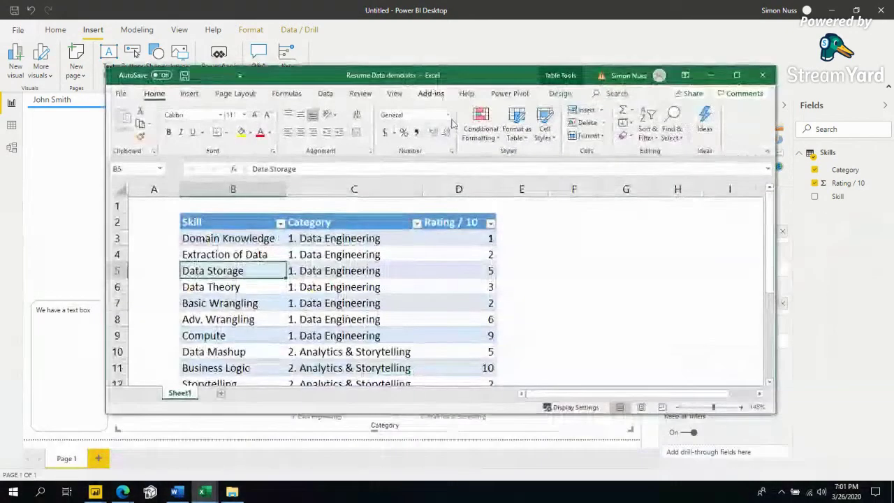
drag(489, 237, 487, 285)
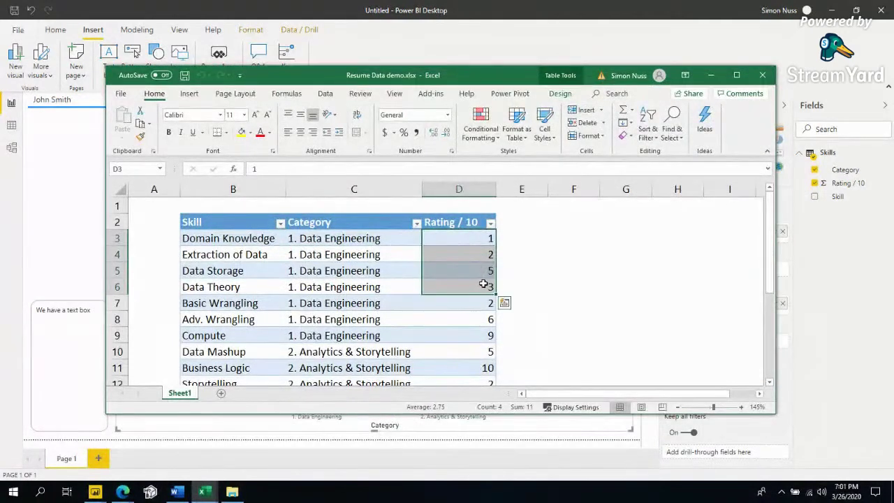
click(460, 228)
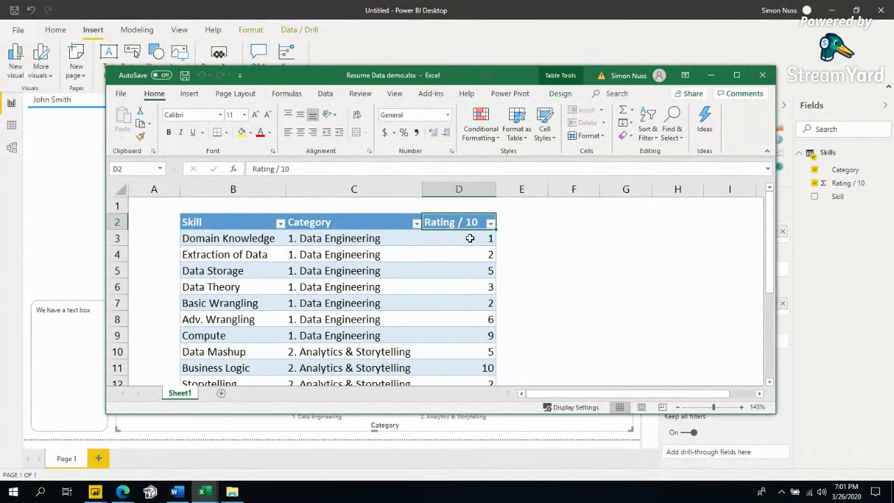
drag(481, 255, 476, 266)
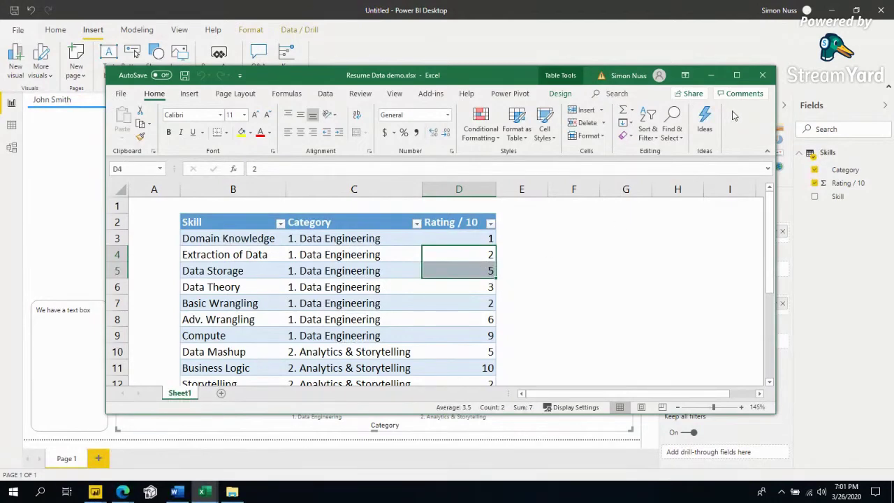
click(710, 75)
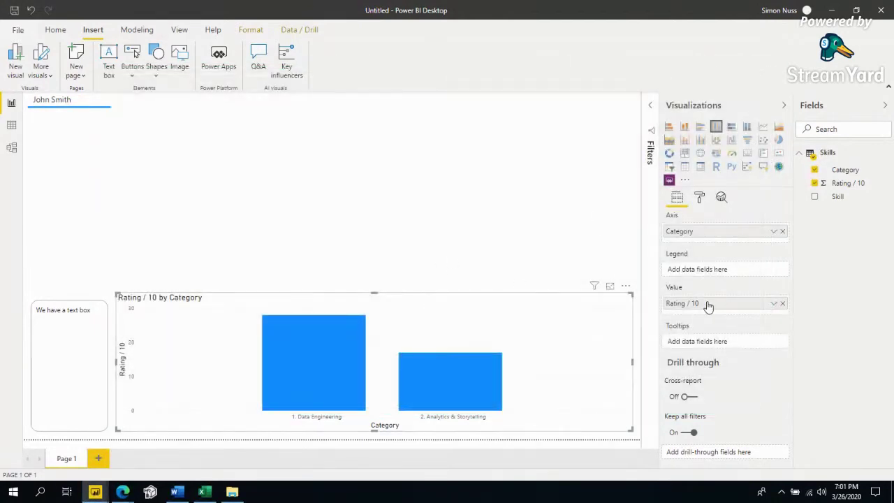
- Change the Rating / 10 aggregation in the Value well from Sum to Average
click(773, 305)
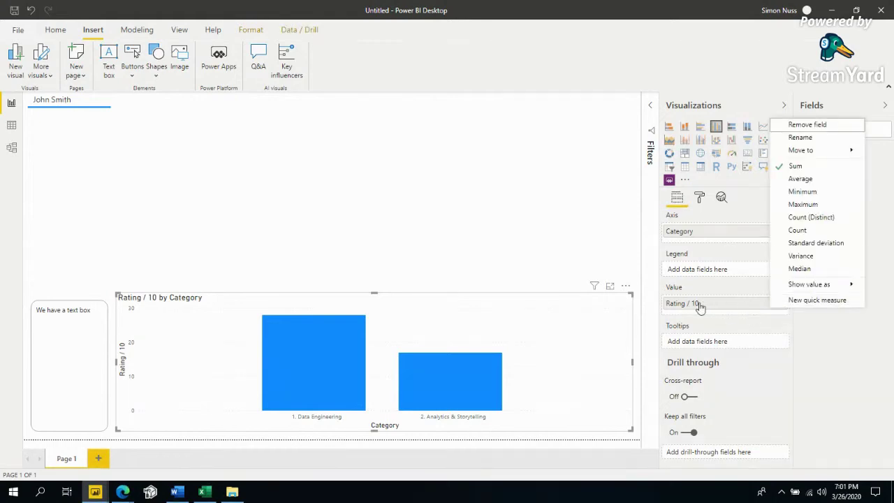
click(797, 179)
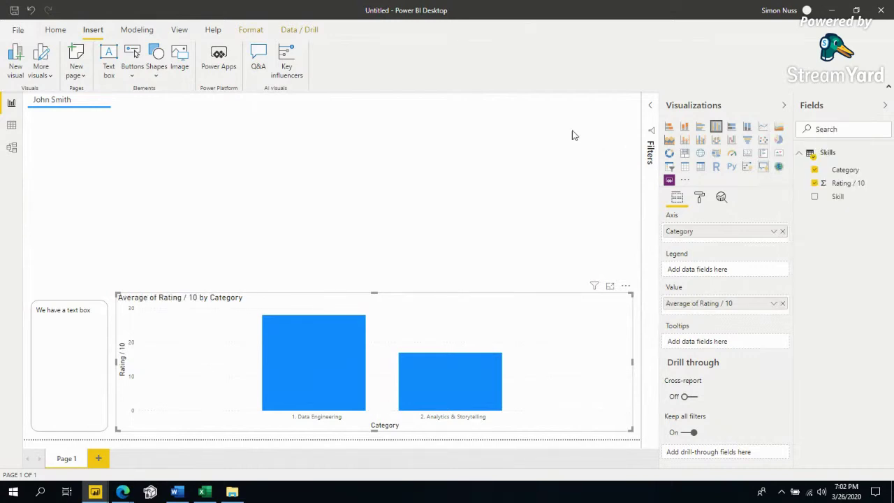
click(272, 273)
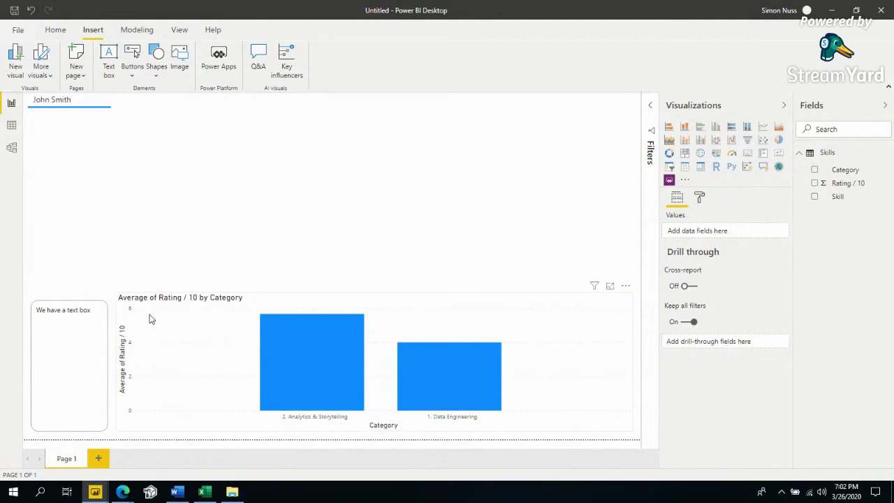
click(390, 310)
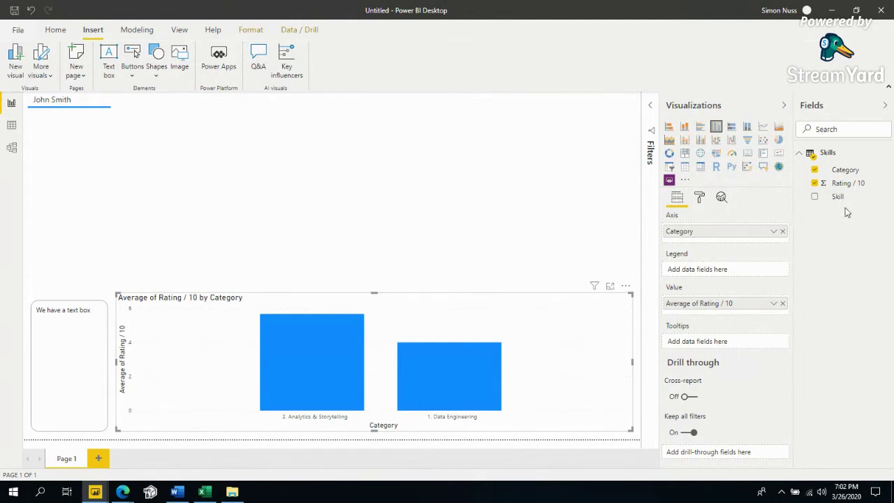
- Place Skill under Category on the axis and expand down to show all ten skill bars
drag(775, 223, 741, 241)
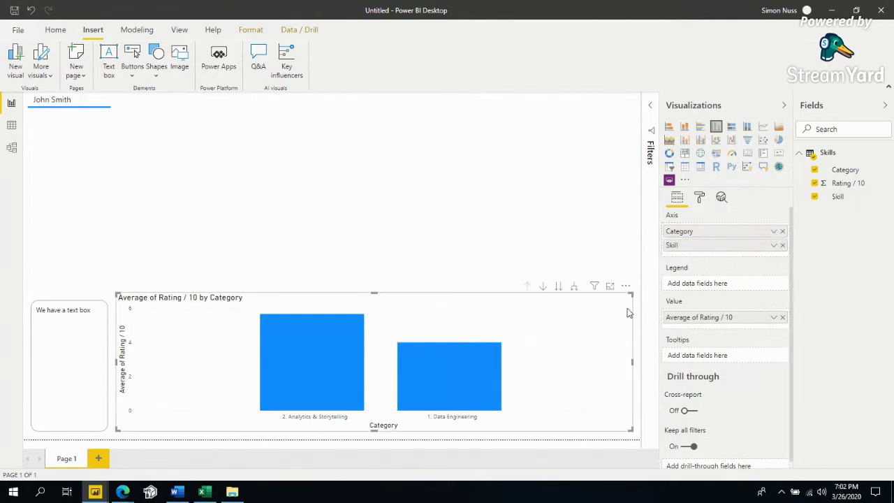
click(573, 288)
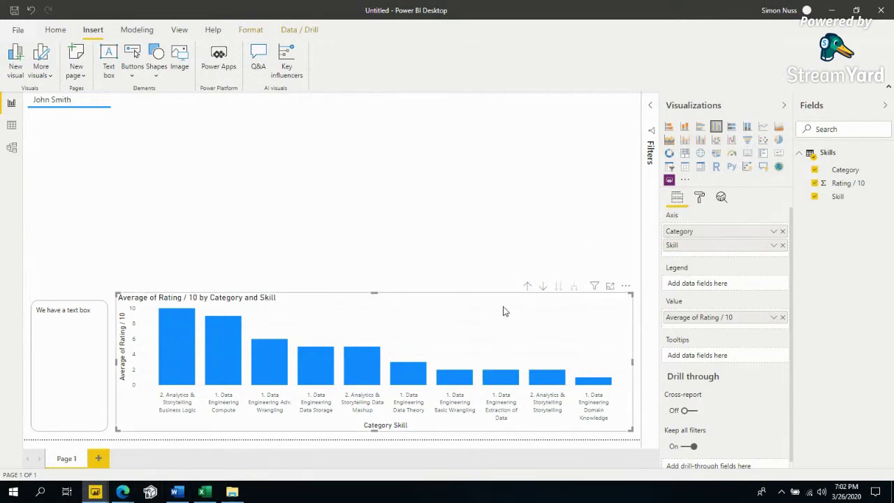
- Turn on data labels so each skill's average rating appears above its bar
click(700, 200)
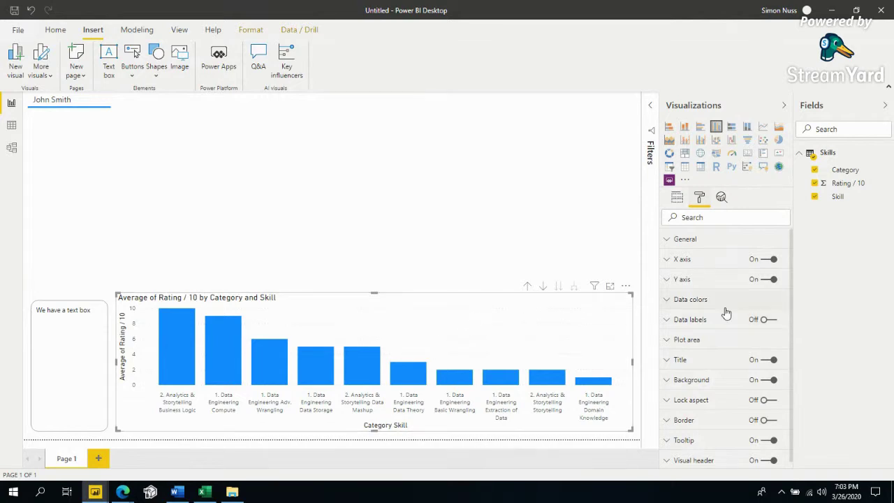
scroll(720, 321, down, 1)
click(688, 340)
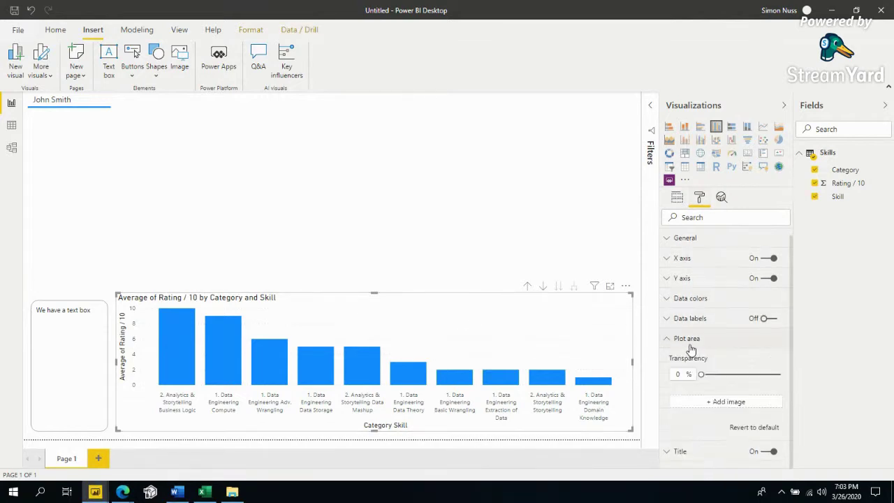
click(690, 319)
click(692, 298)
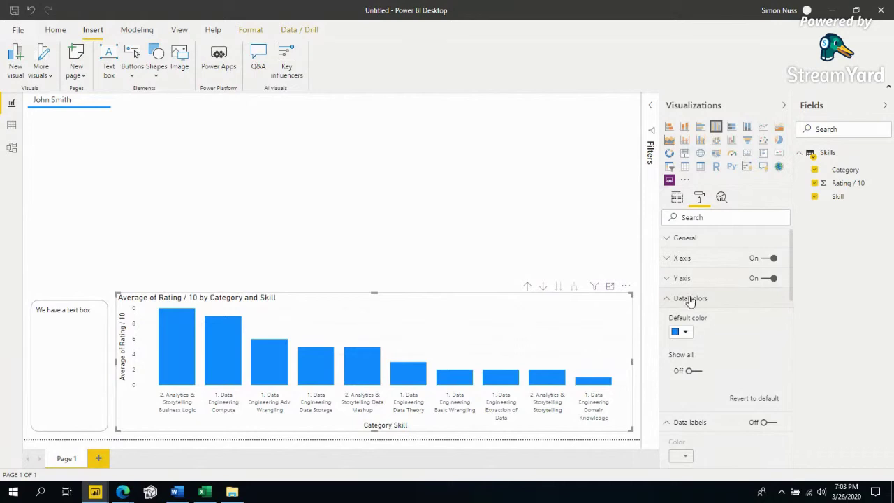
click(690, 299)
click(684, 318)
click(683, 339)
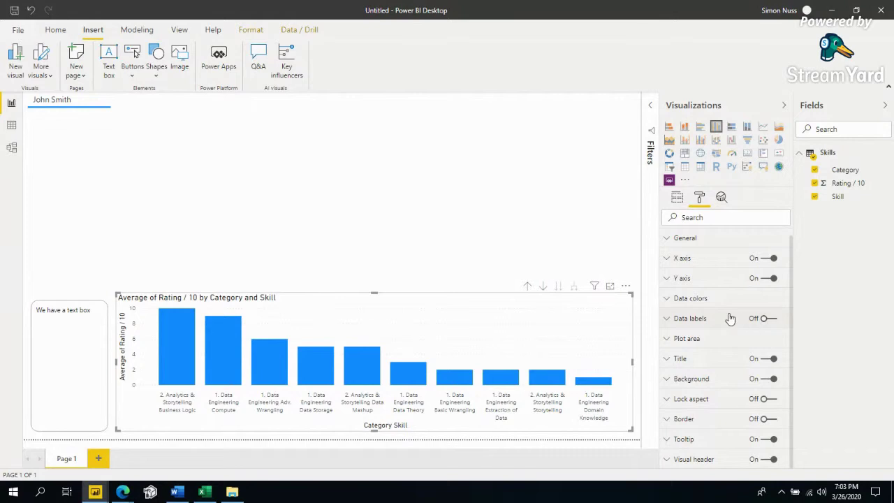
click(765, 318)
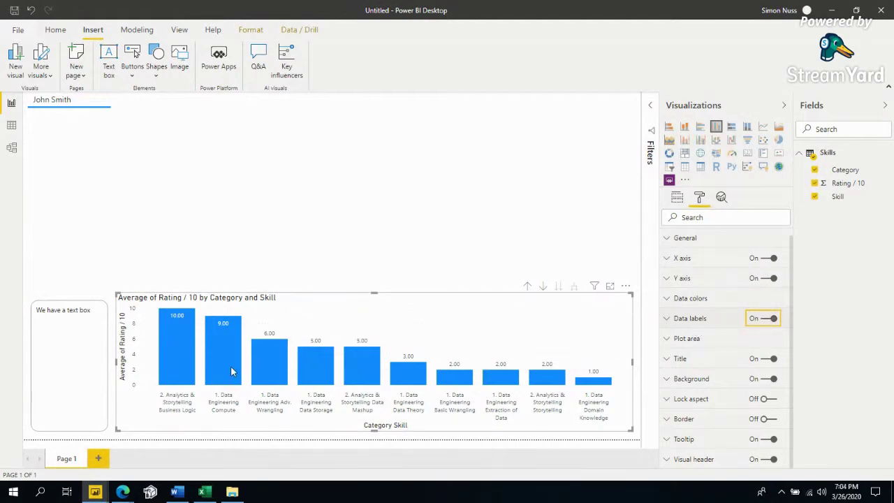
- Sort the bars by Category Skill and search the Format pane for the concatenate labels setting
click(626, 286)
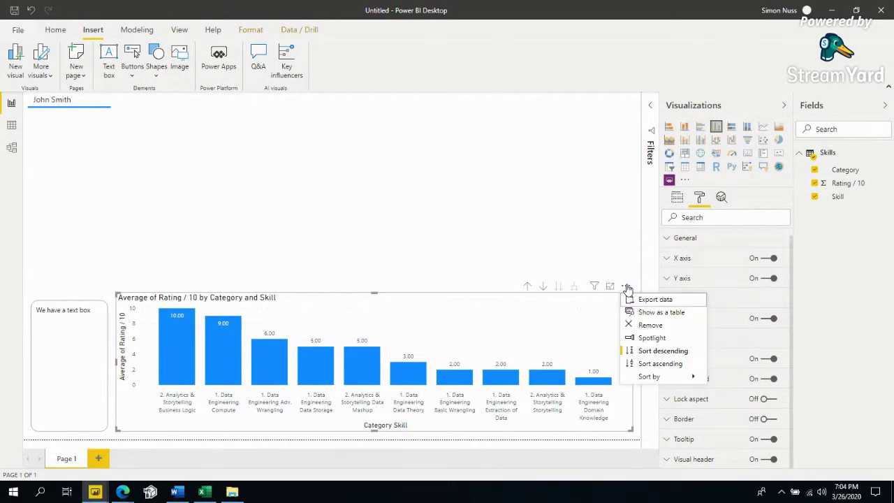
mouse_move(646, 376)
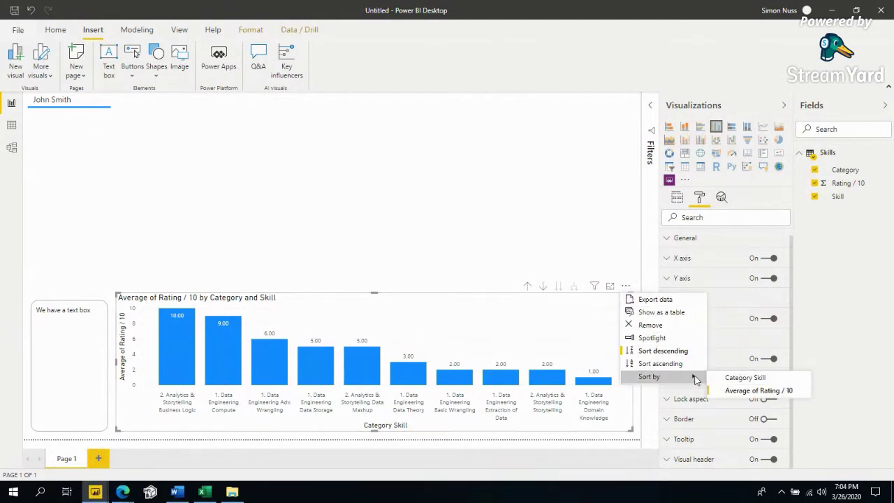
click(740, 378)
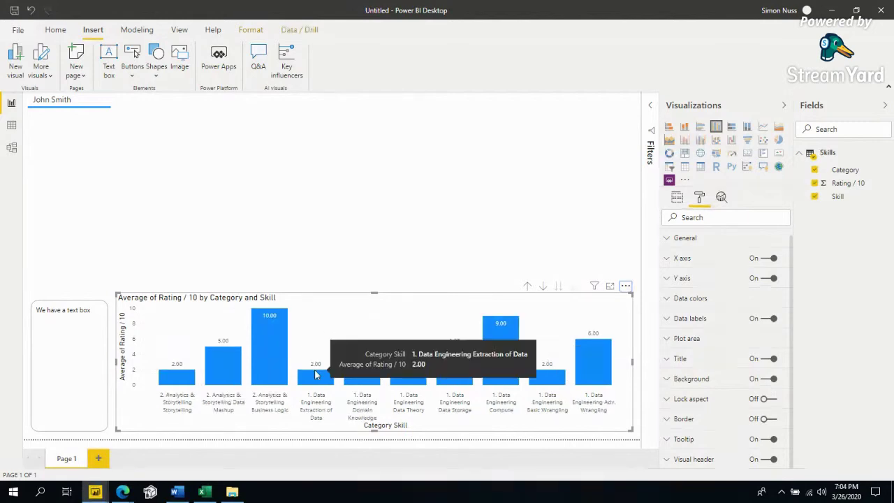
click(694, 218)
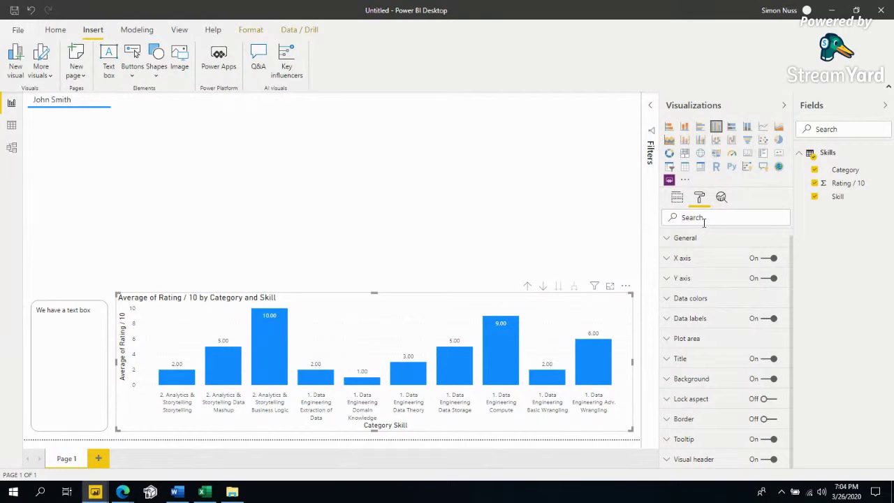
text(c)
text(pon)
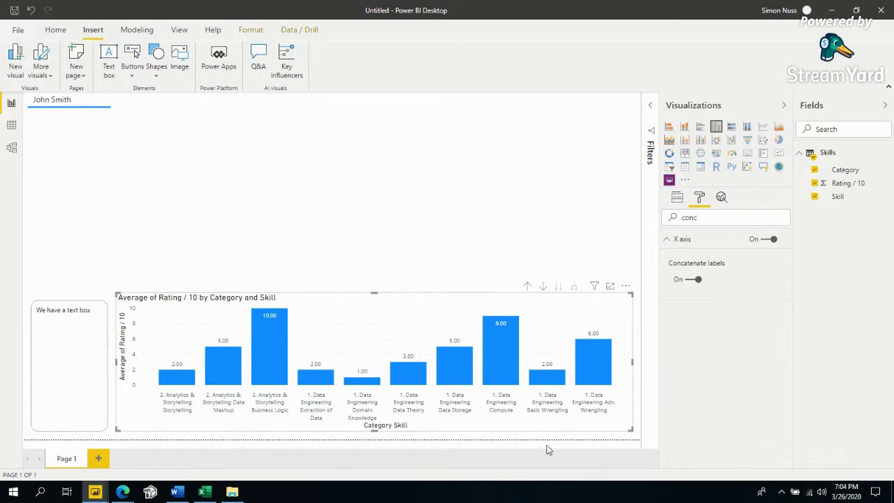
- Toggle Concatenate labels off and back on, keeping skills grouped under their categories
click(691, 278)
click(691, 279)
click(692, 279)
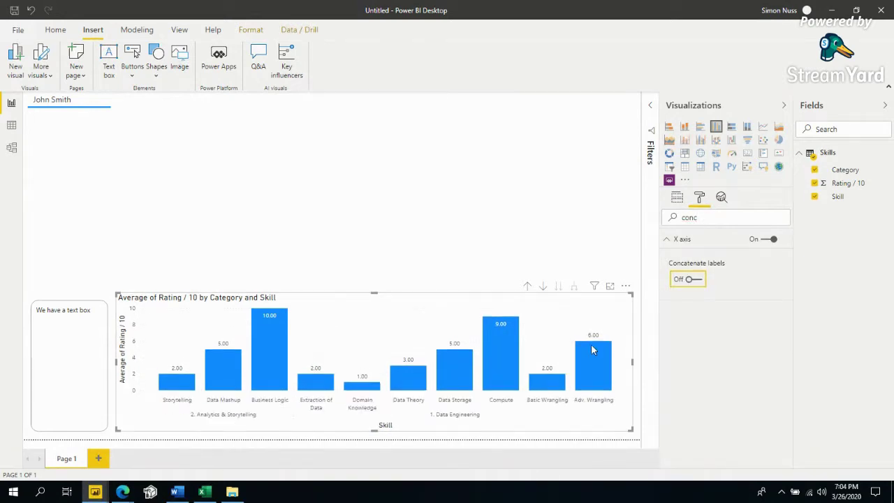
click(692, 280)
click(692, 279)
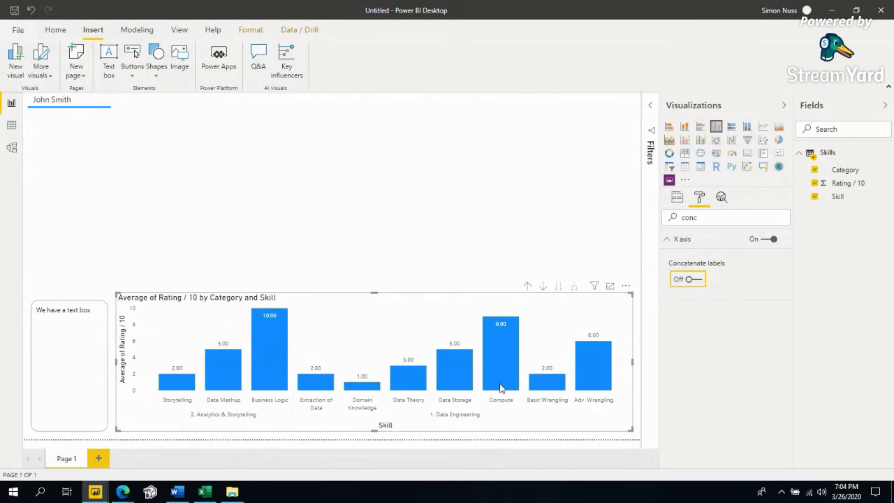
- Sort the chart ascending so the 1. Data Engineering skills come first
click(625, 286)
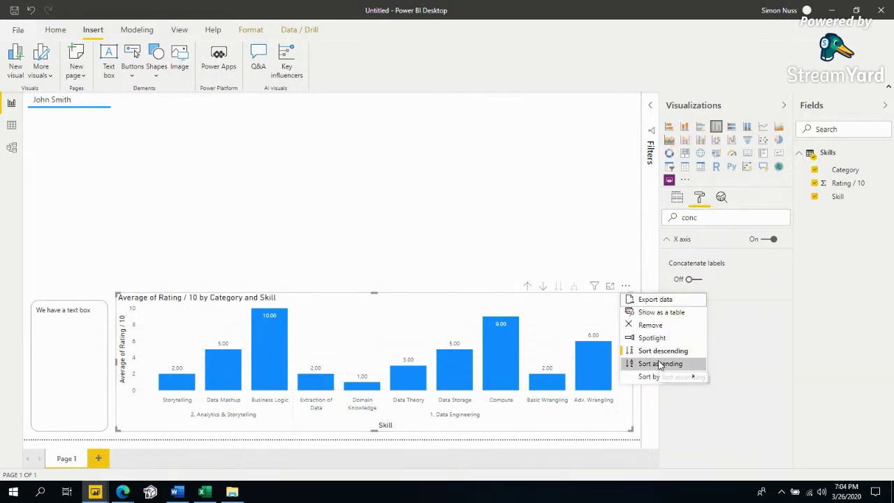
click(627, 343)
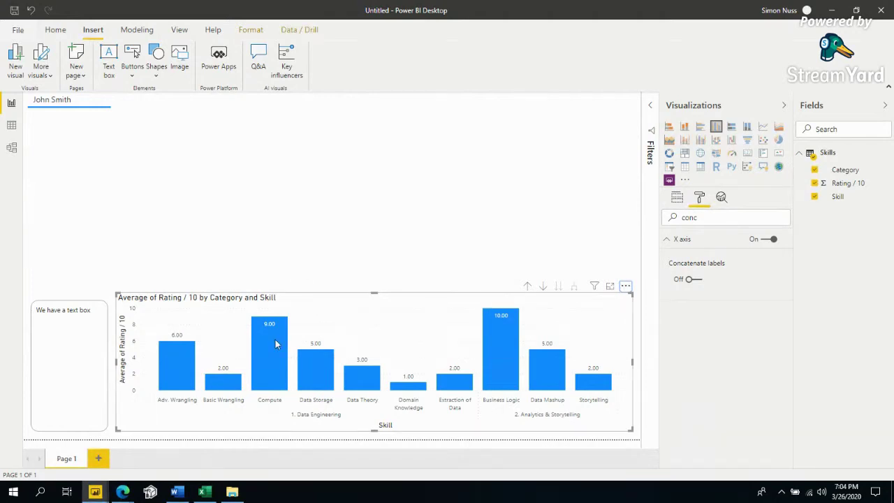
click(341, 324)
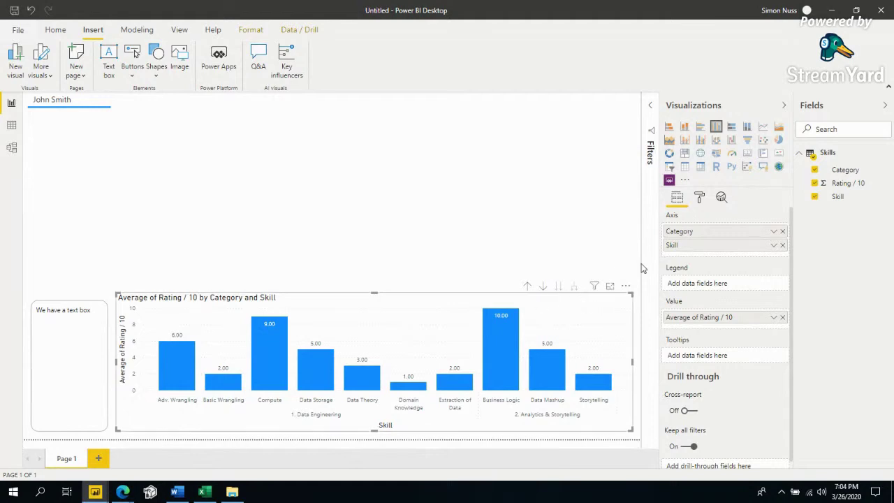
click(700, 199)
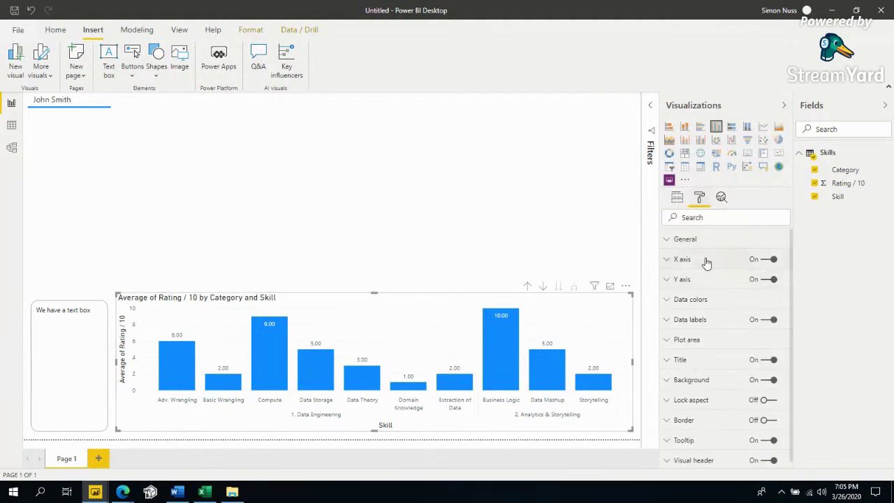
click(699, 219)
- Replace the chart title text with 'Analytics Lifecycle Coverage'
click(687, 362)
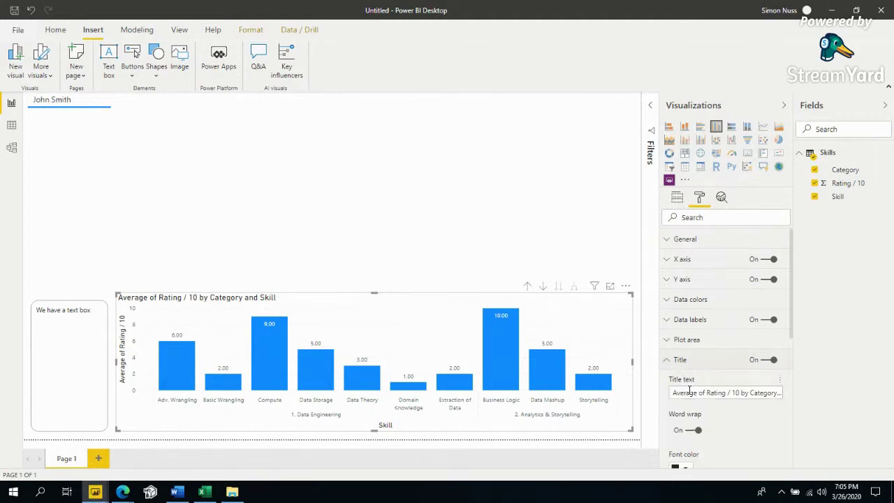
click(728, 393)
key(ctrl+a)
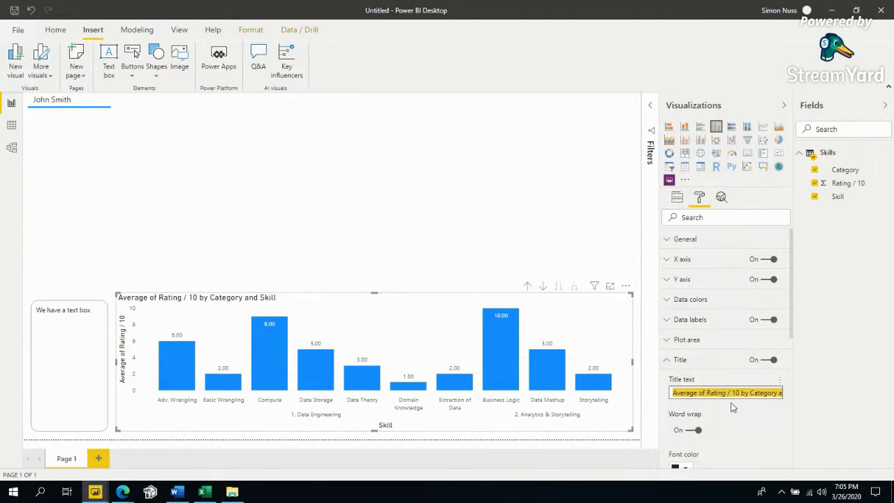
text(Analytics Lifecy)
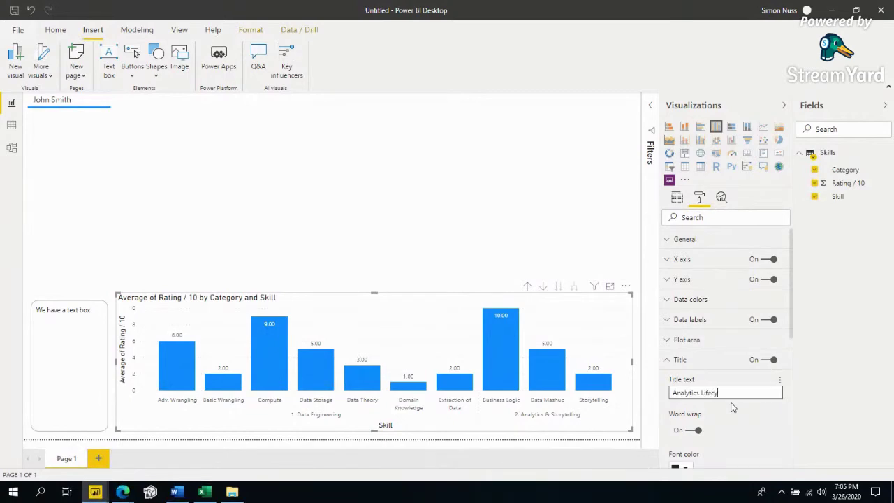
text(cle Coverage)
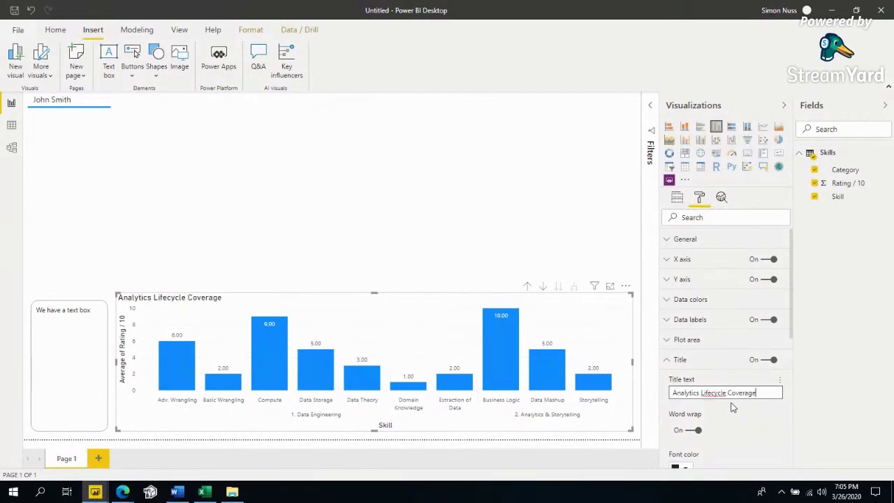
click(351, 245)
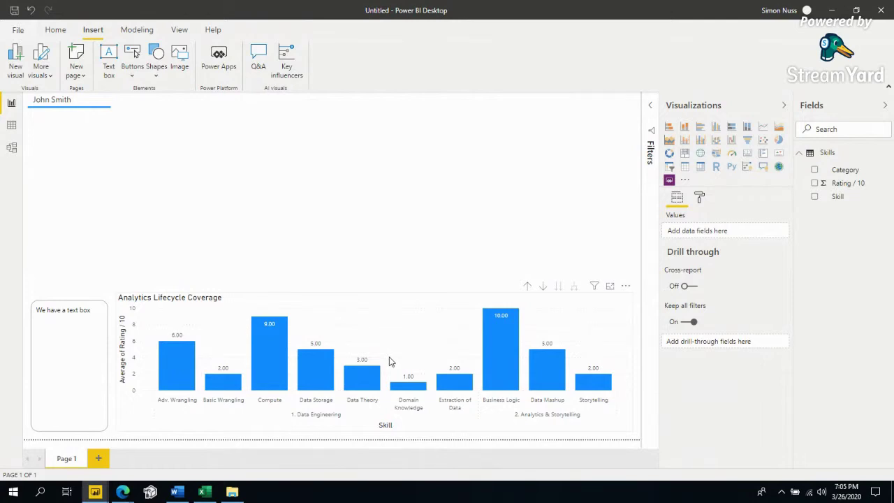
click(412, 309)
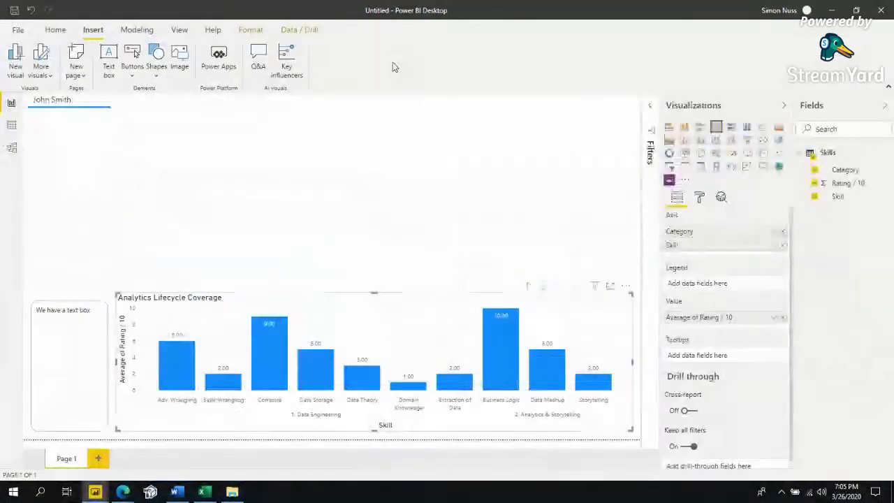
click(95, 492)
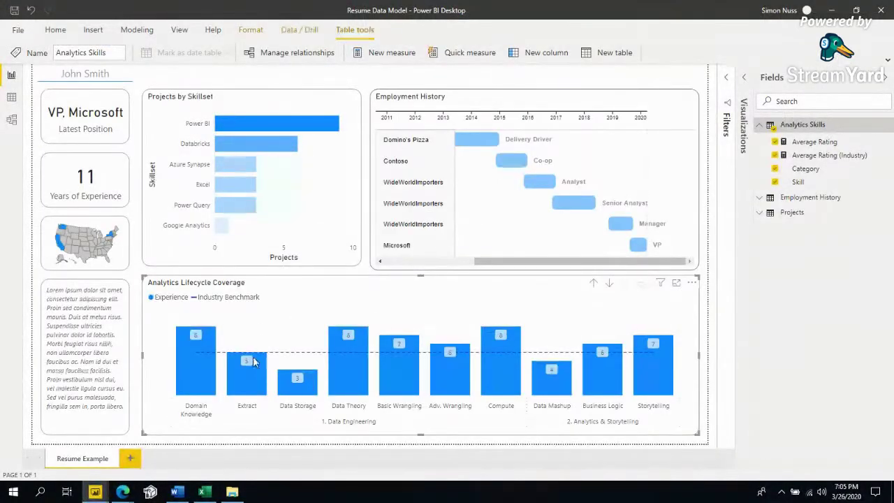
click(830, 10)
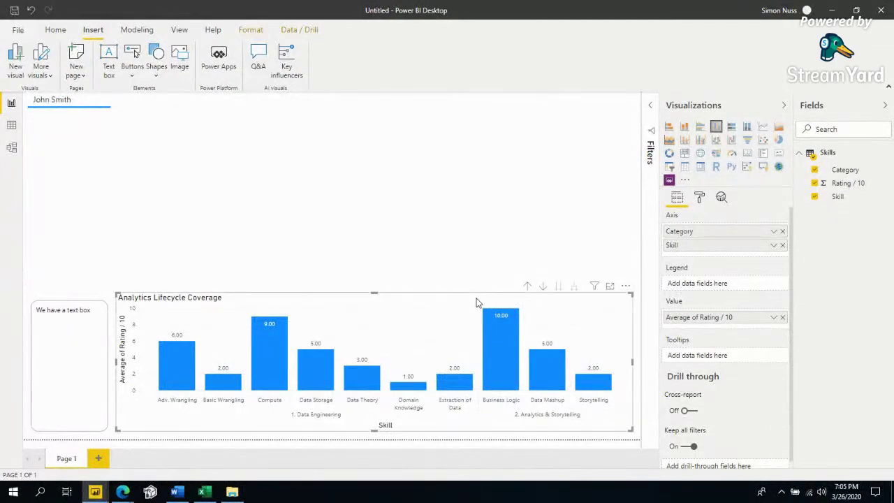
click(700, 198)
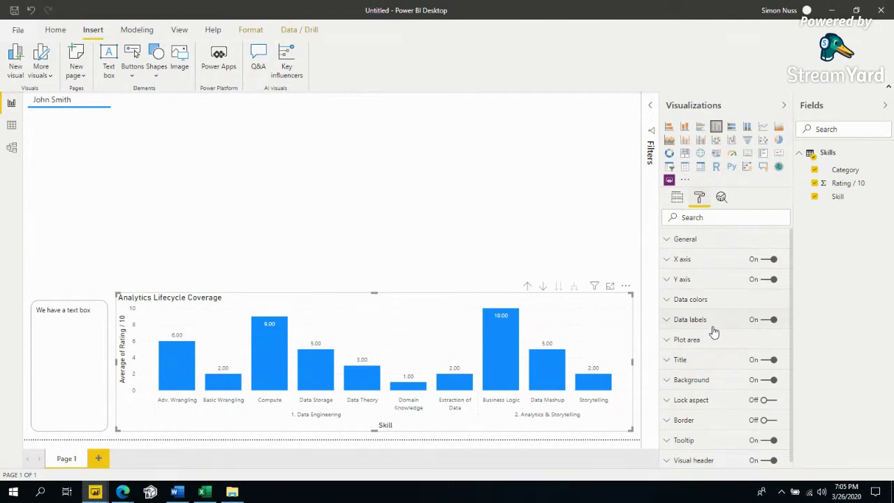
click(334, 148)
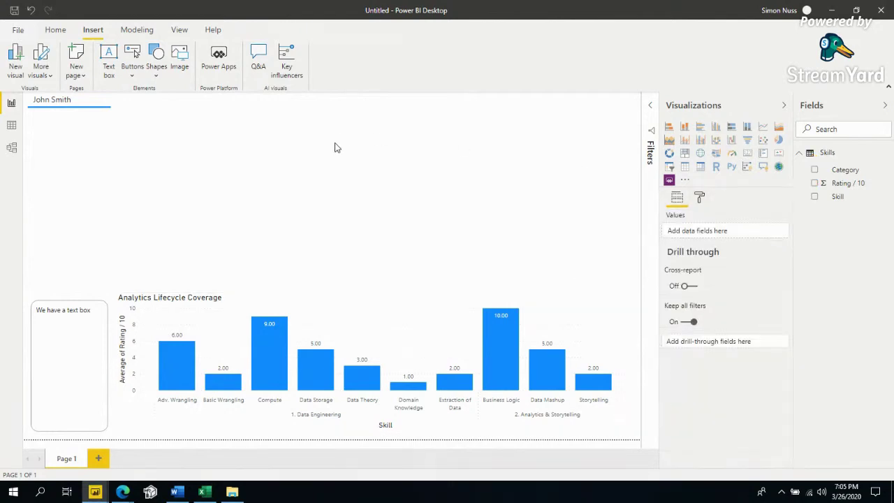
- Save the report as Power BI Resume Demo and nudge the chart's top edge down
key(alt+space)
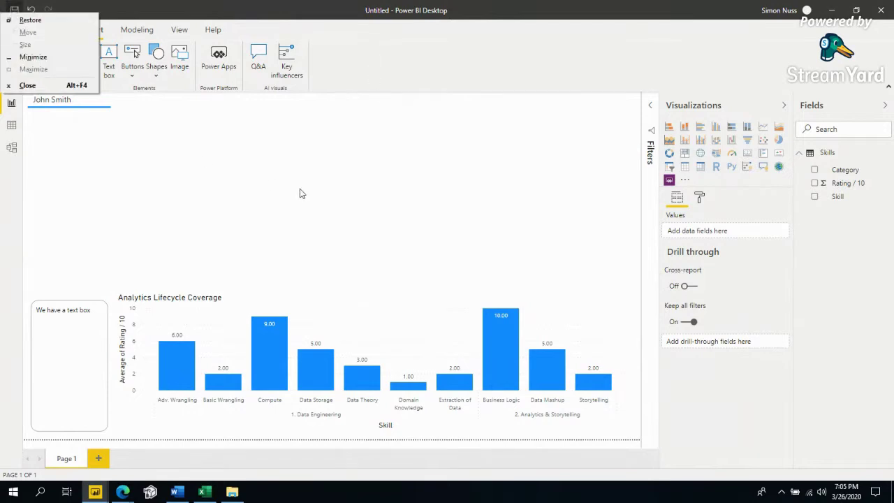
key(Escape)
click(14, 10)
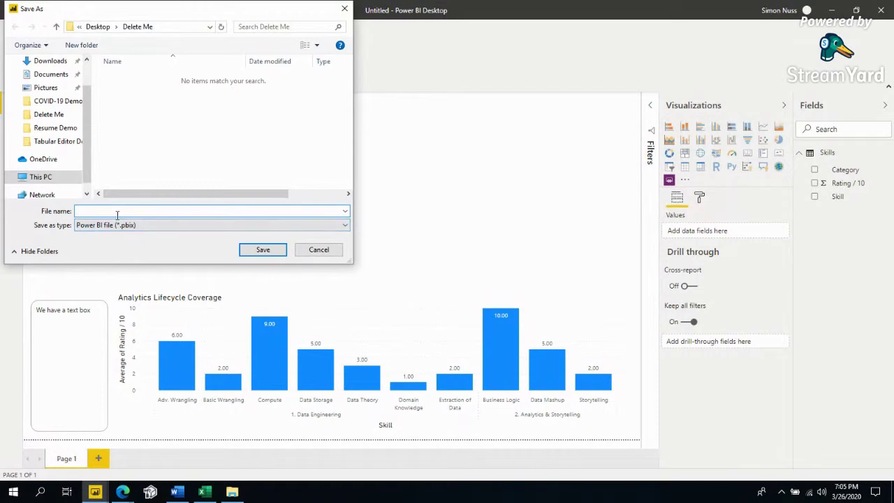
text(Powee)
key(Return)
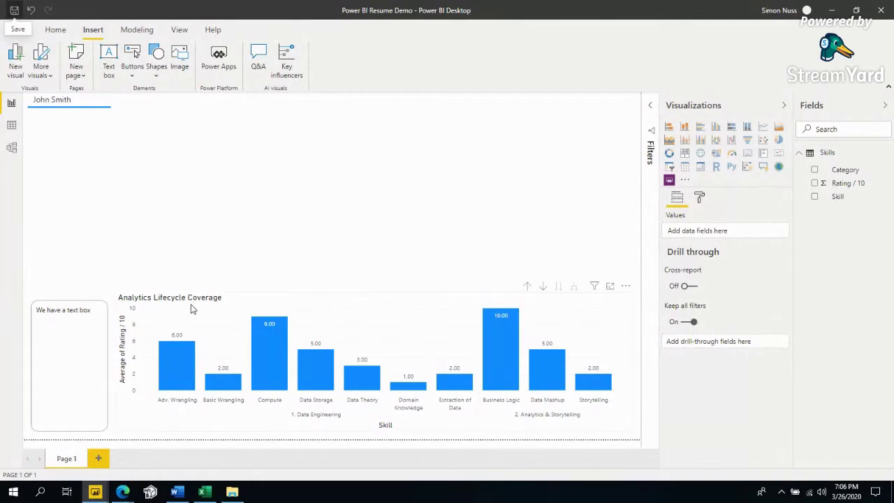
click(231, 304)
drag(370, 297, 371, 303)
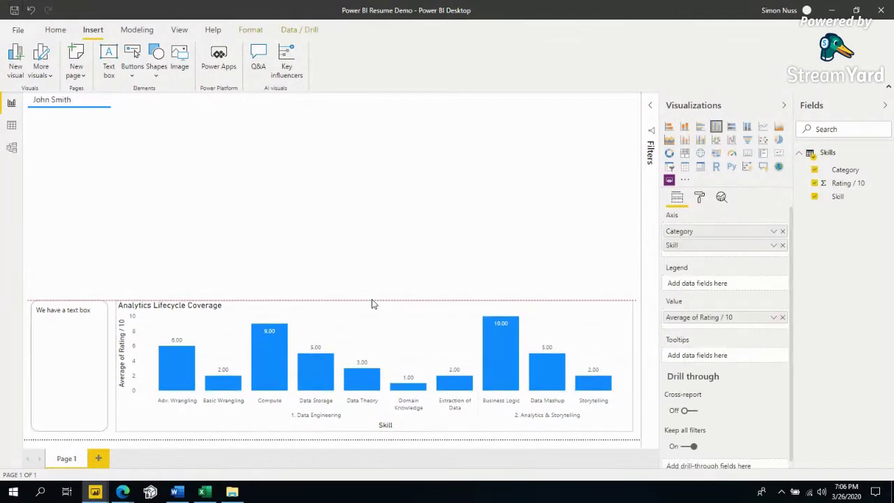
- Switch the chart's Border on in the Format pane and preview it
click(372, 284)
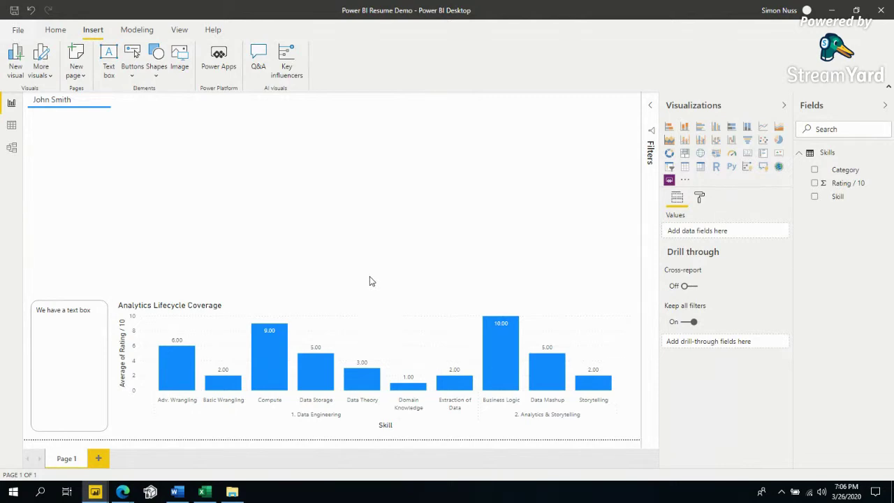
click(352, 314)
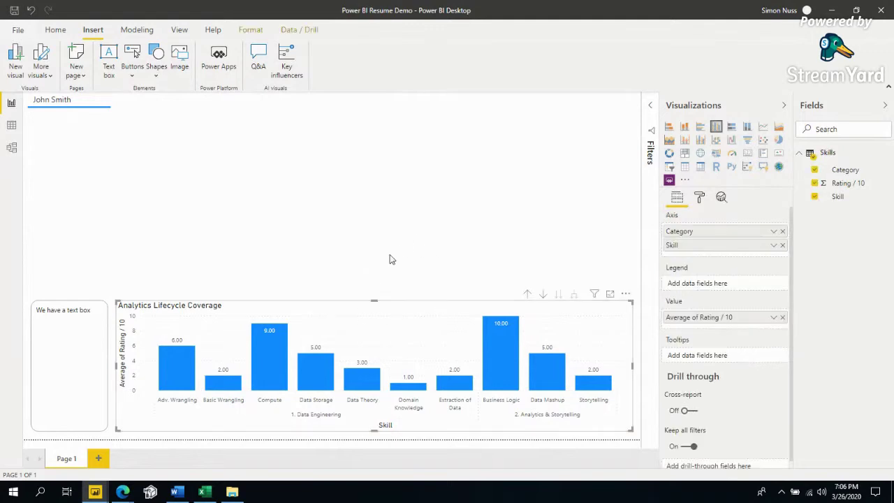
click(700, 199)
click(764, 420)
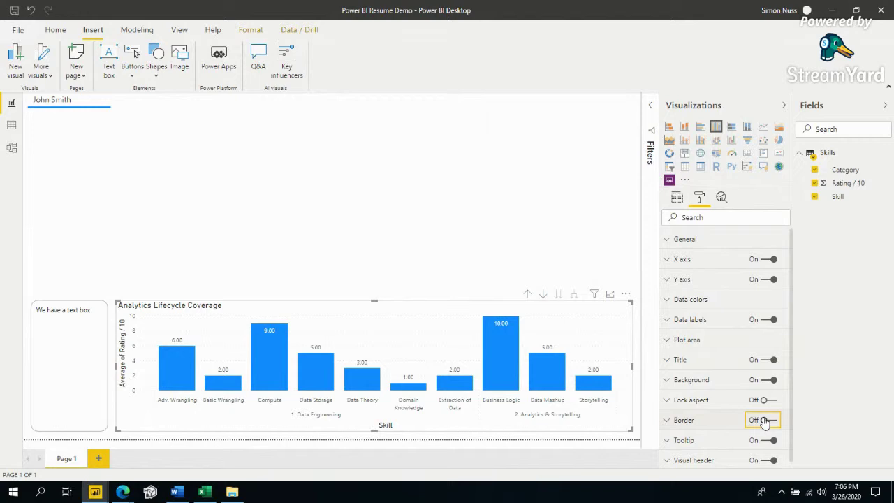
click(689, 417)
click(544, 299)
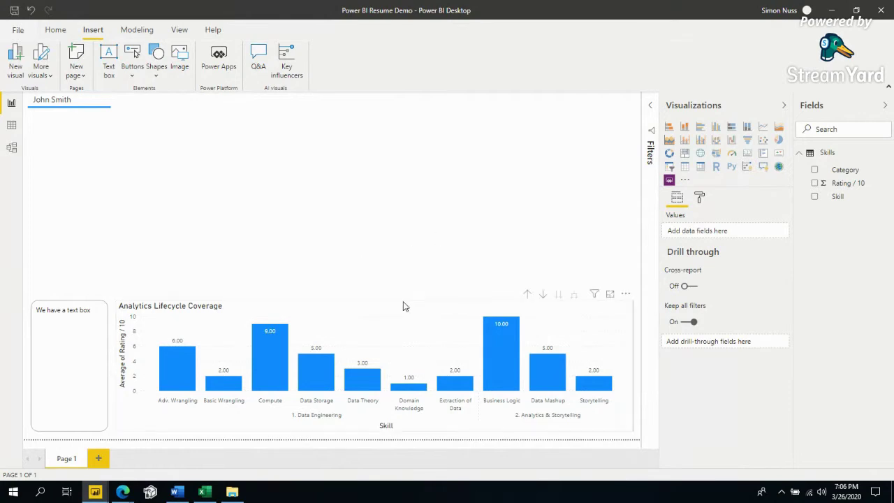
click(451, 314)
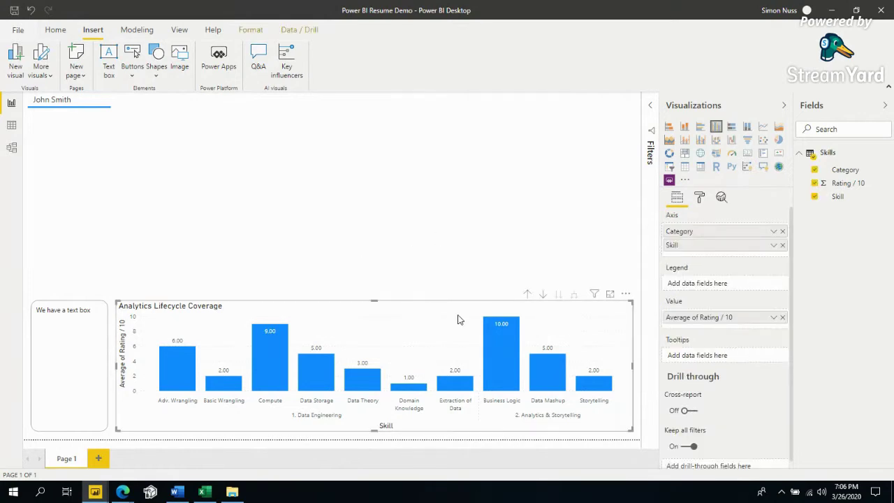
click(433, 299)
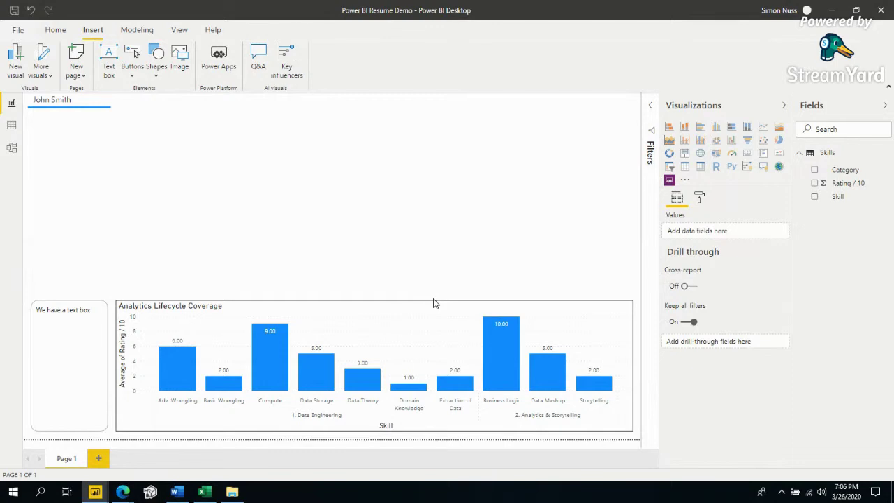
click(434, 302)
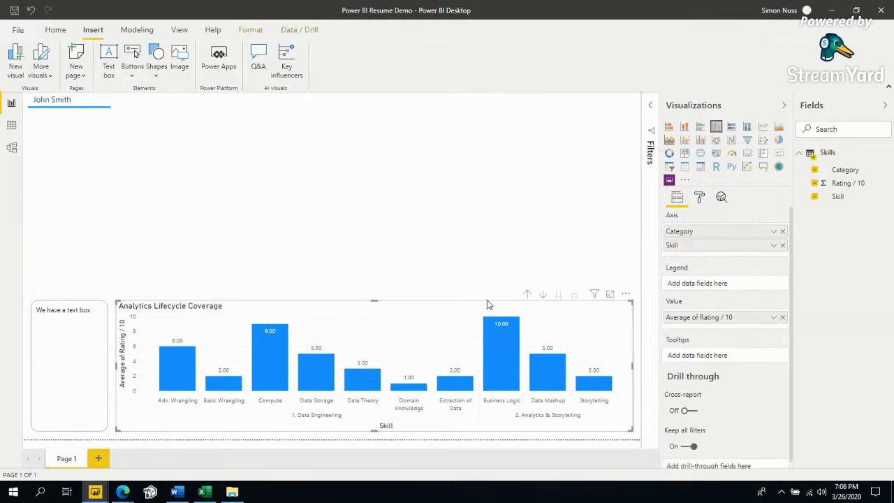
click(534, 250)
click(538, 296)
- Set the border colour to 'Black, 60% lighter' grey
click(700, 199)
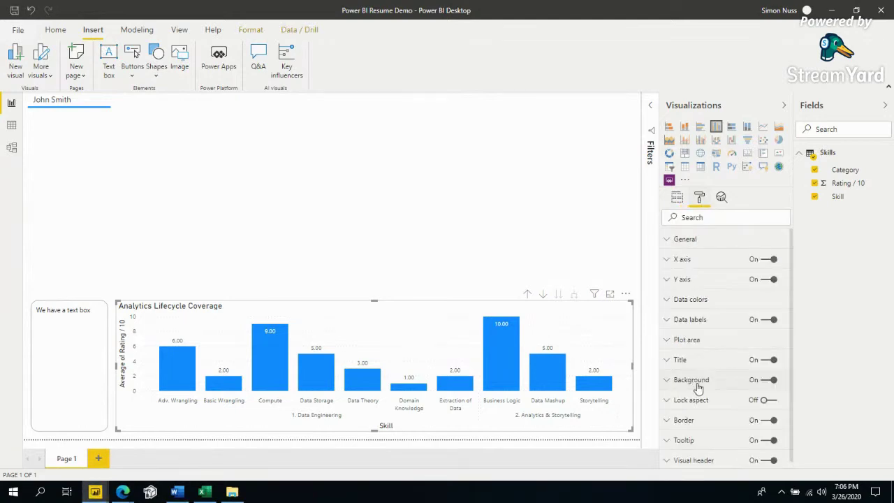
click(697, 418)
scroll(699, 419, down, 1)
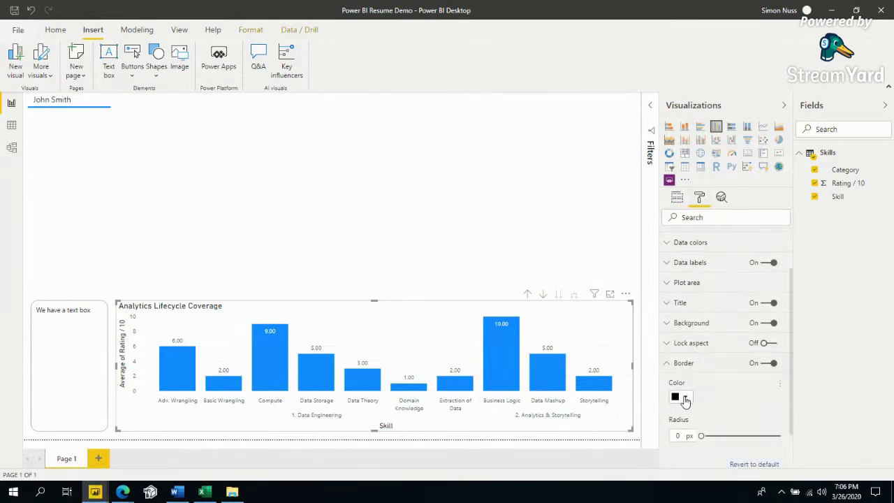
click(681, 396)
click(690, 399)
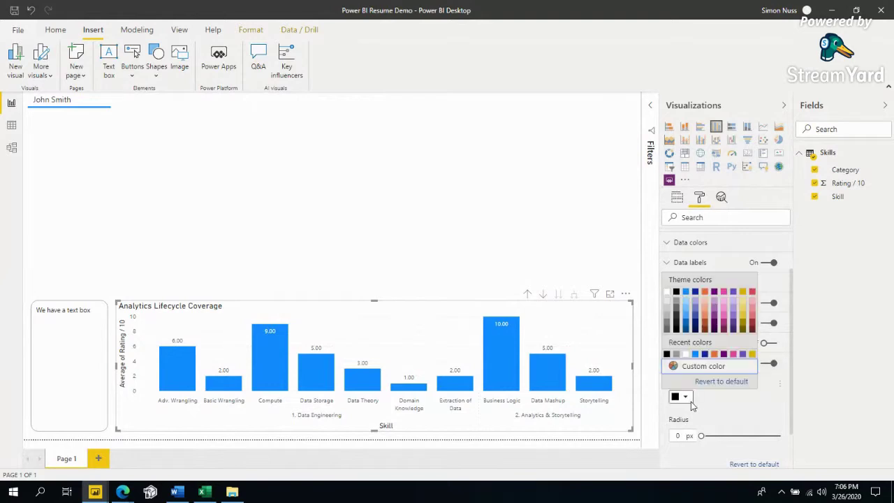
click(676, 312)
click(609, 280)
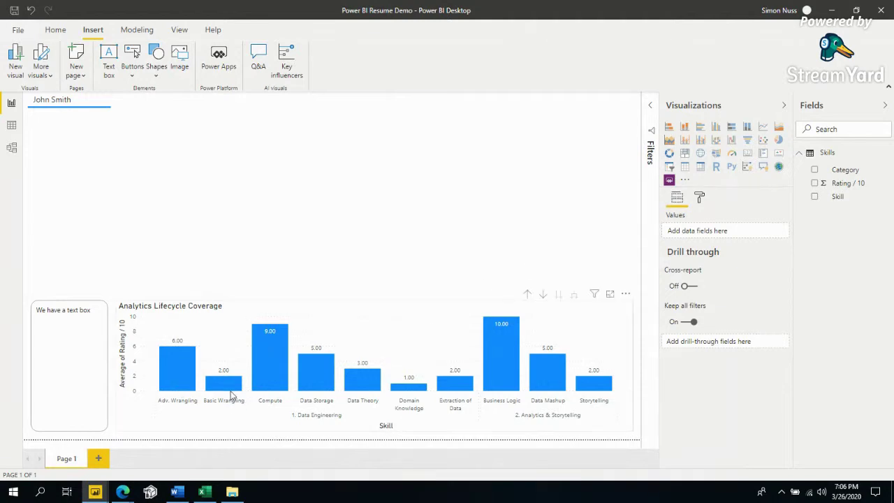
mouse_move(285, 388)
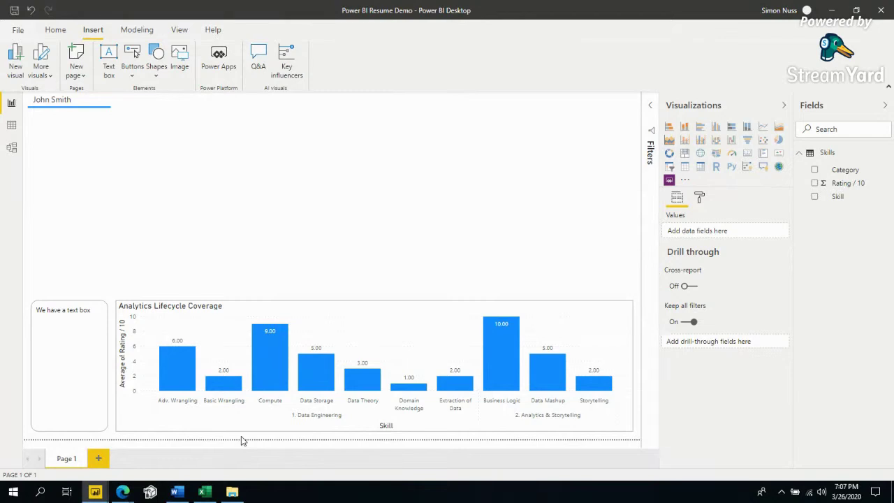
- Open Resume Data demo.xlsx and add a 'Sort Order' header in cell E2
right_click(211, 492)
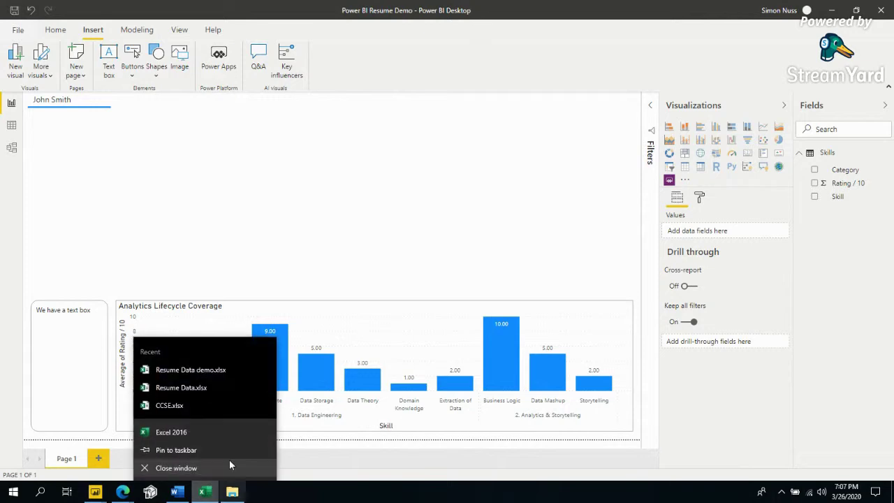
click(203, 368)
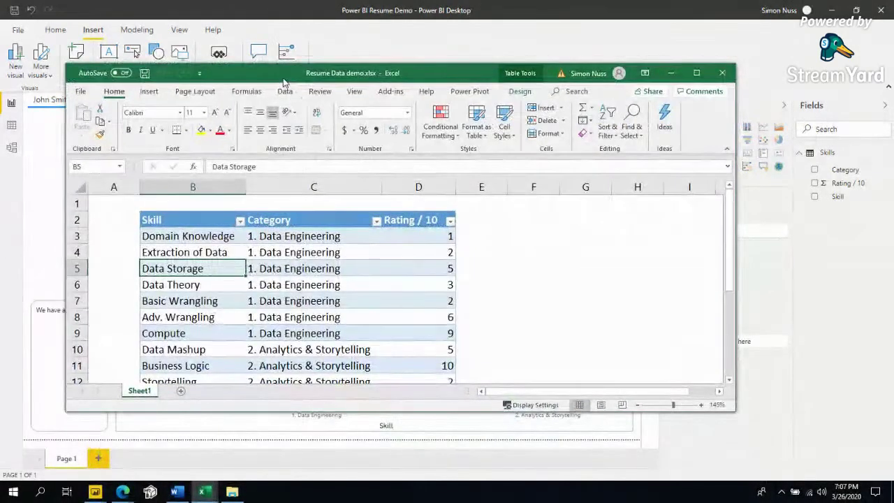
double_click(283, 82)
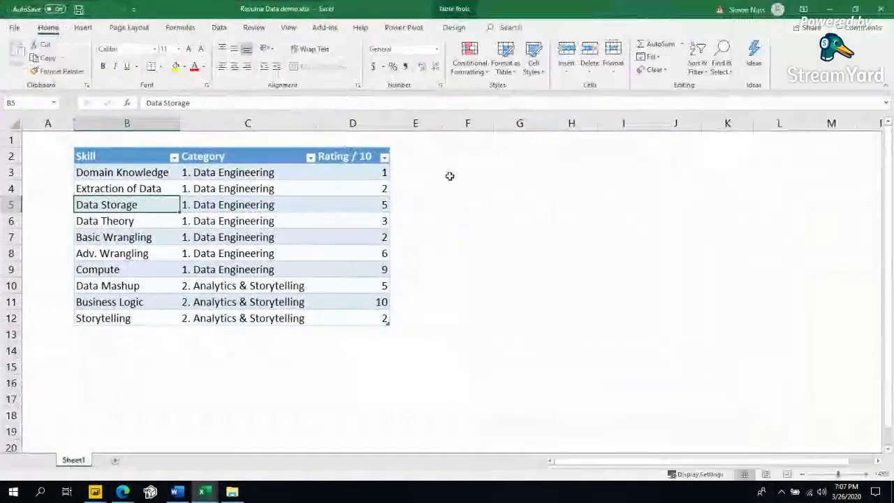
click(409, 156)
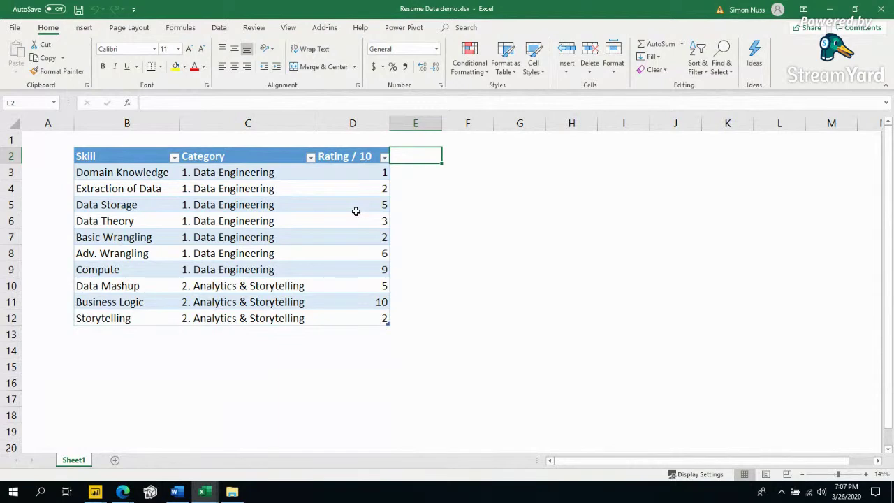
text(SortOrder)
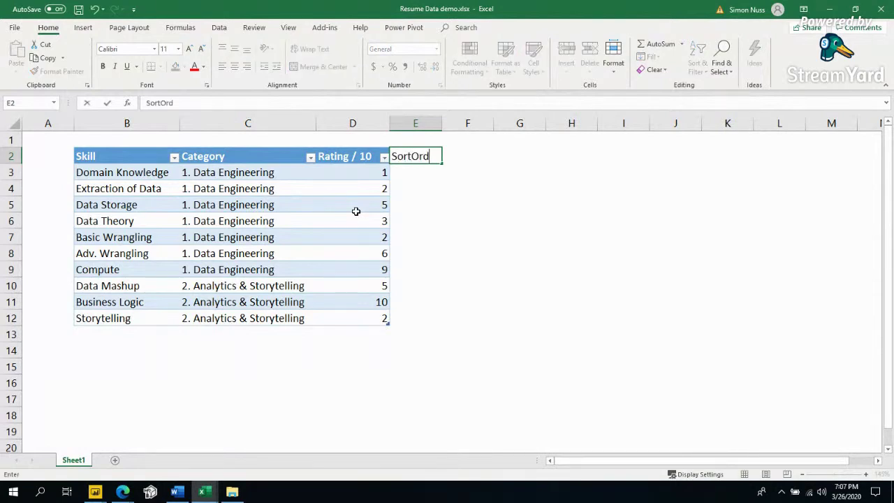
key(Return)
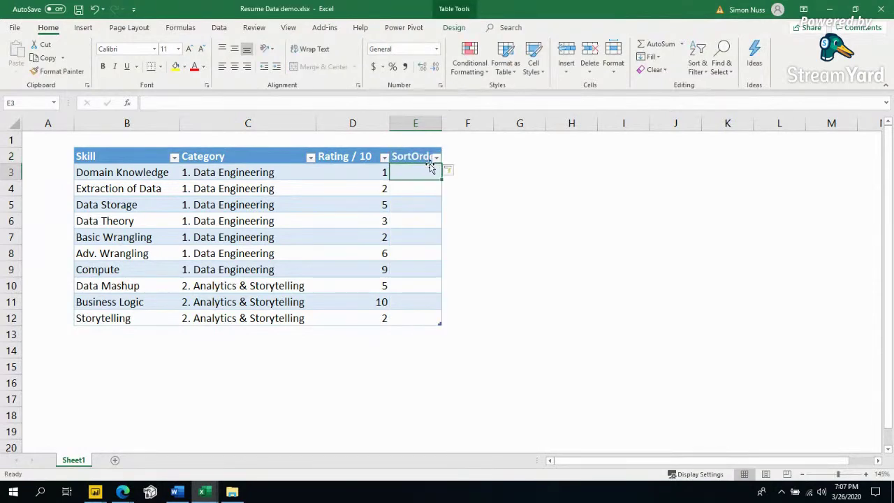
double_click(441, 123)
click(421, 155)
click(163, 104)
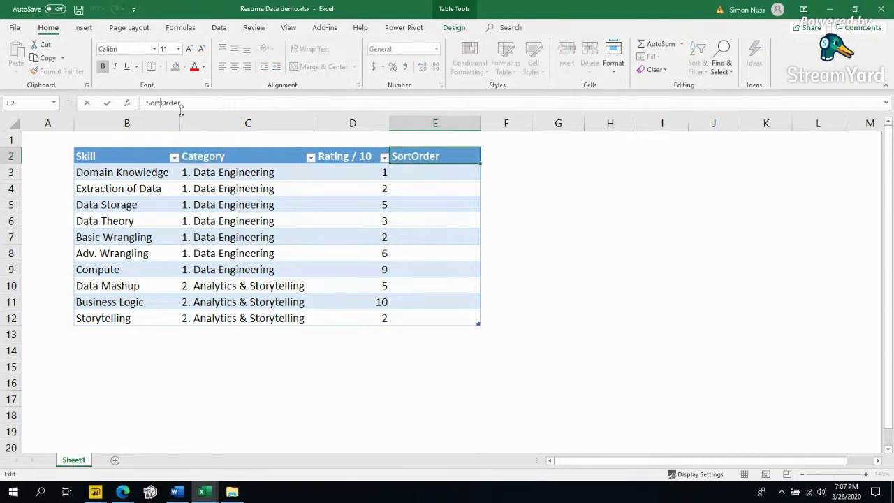
key(Return)
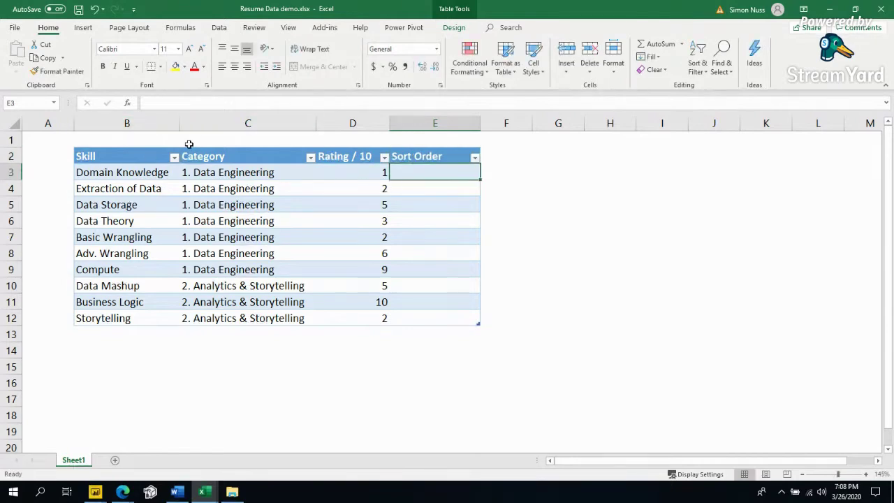
- Enter sort order values 1 through 10 in E3:E12 for the ten skills
click(129, 172)
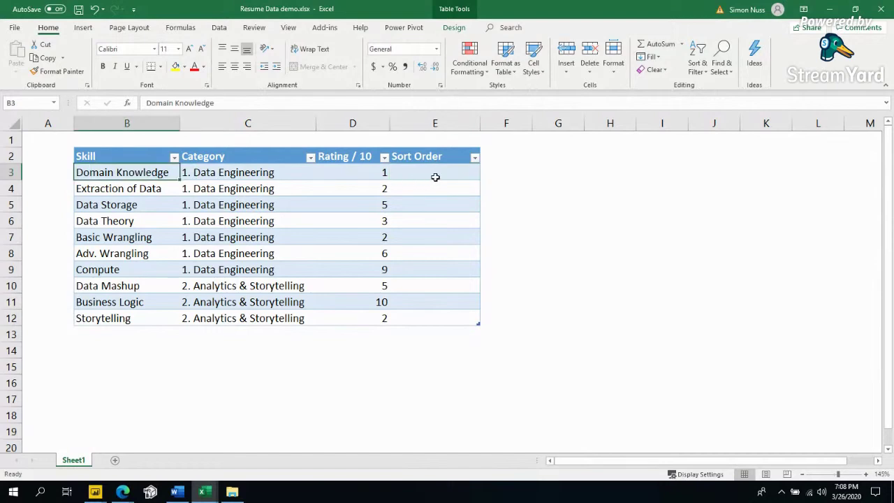
click(435, 175)
text(1)
key(Return)
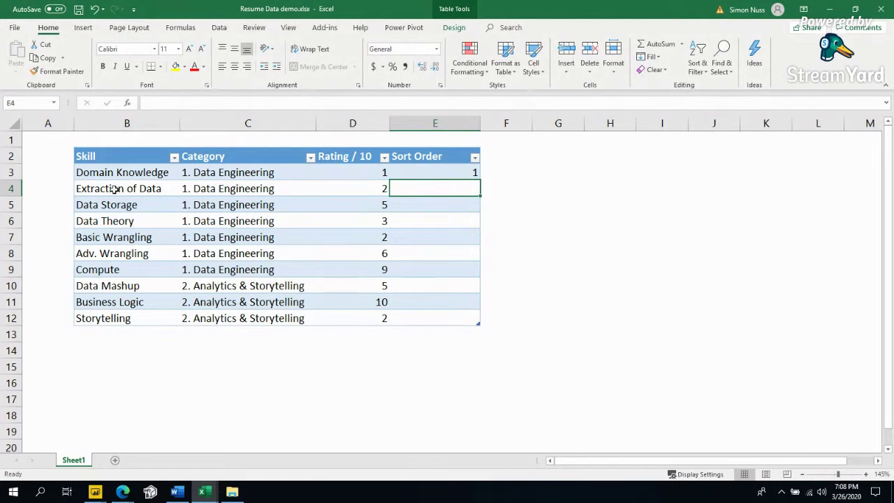
text(2)
key(Return)
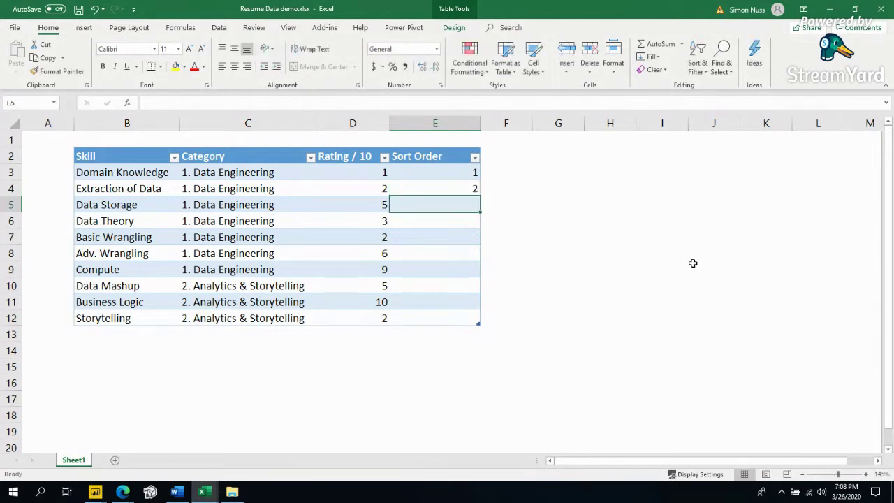
text(3)
key(Return)
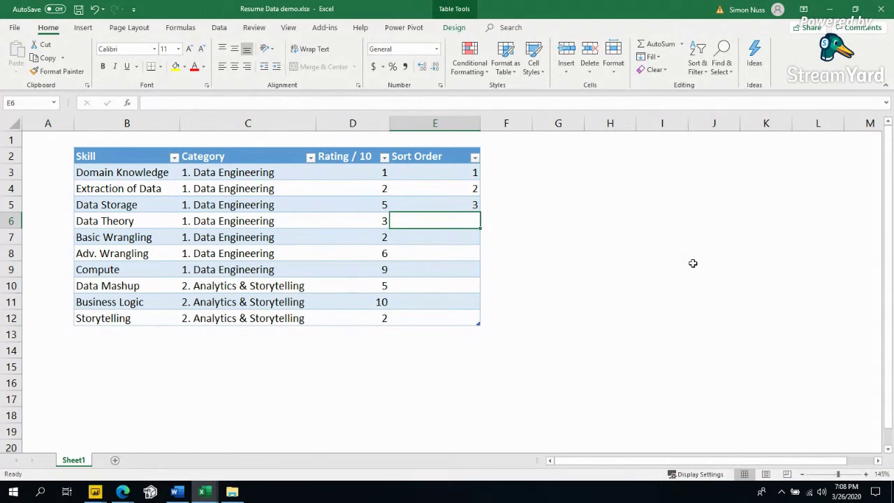
text(4)
key(Return)
text(5)
key(Return)
text(6)
key(Return)
text(7)
key(Return)
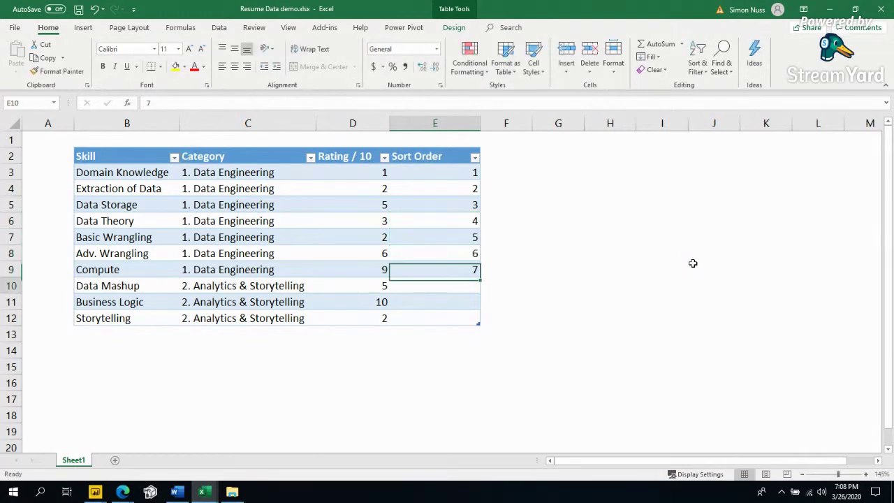
text(8)
key(Return)
text(9)
key(Return)
text(10)
key(Return)
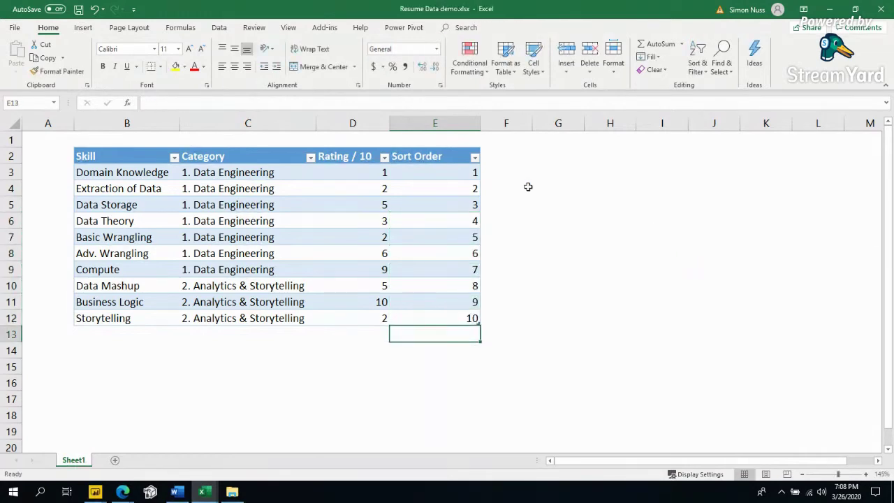
- Check the skill names against their sort values, then save the workbook and close Excel
drag(144, 176, 119, 315)
drag(443, 174, 441, 314)
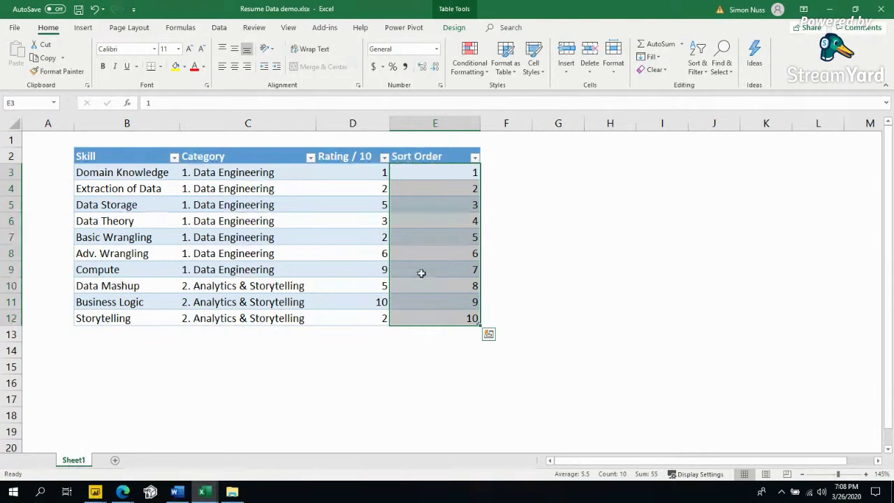
click(130, 204)
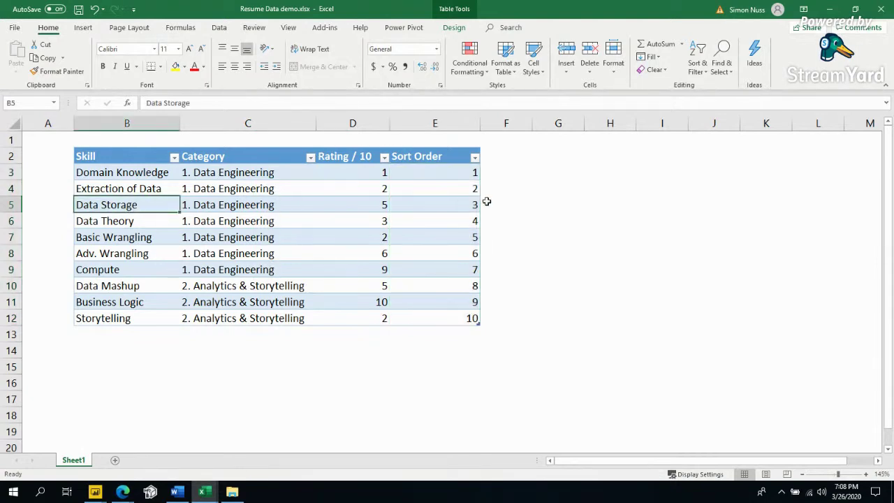
click(464, 205)
click(146, 270)
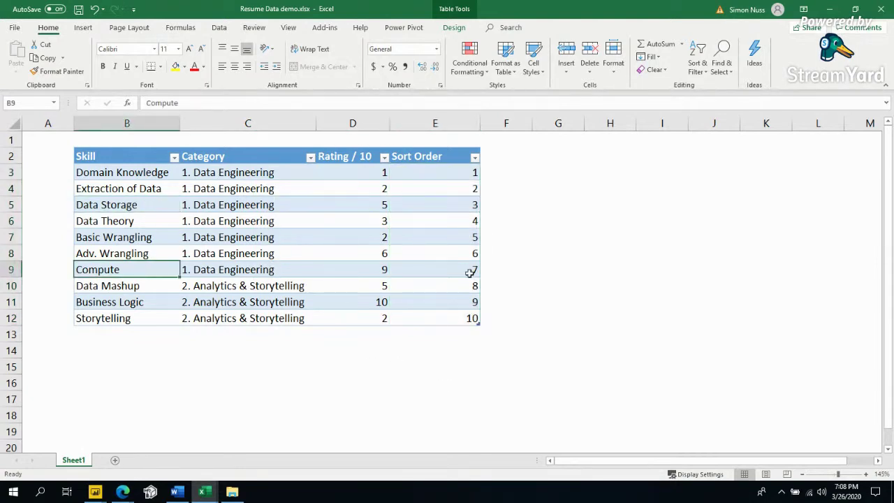
click(470, 272)
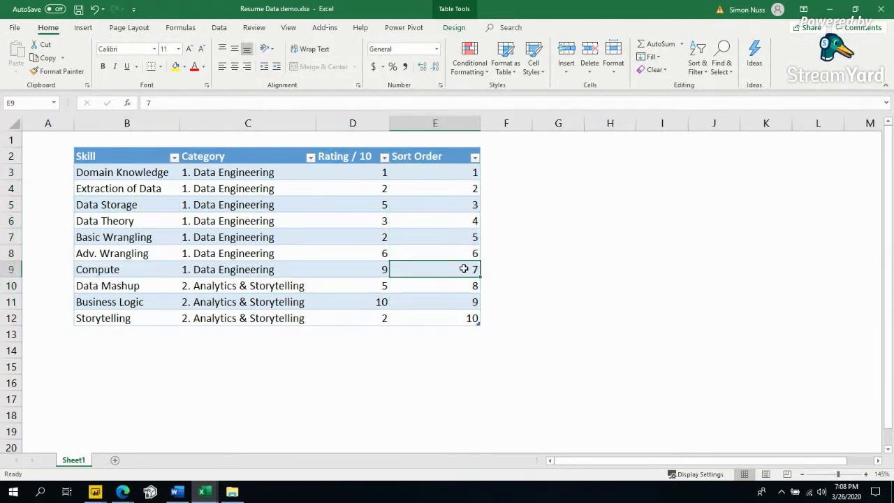
click(78, 9)
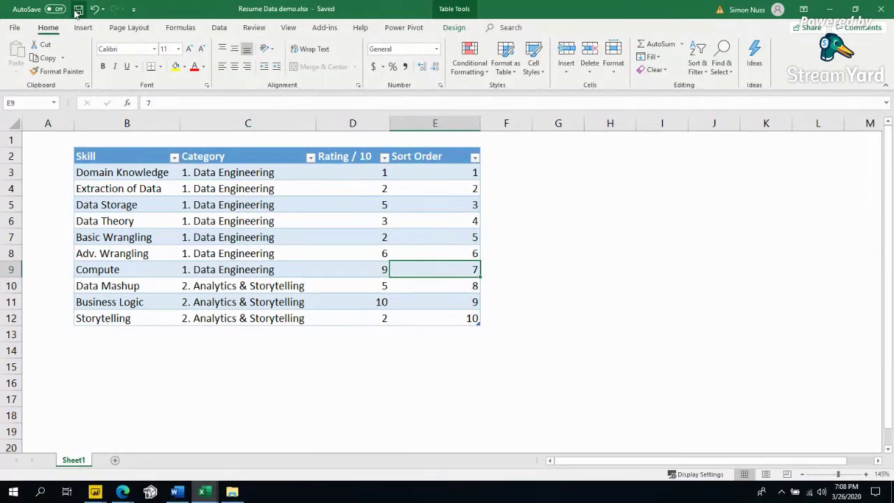
click(880, 12)
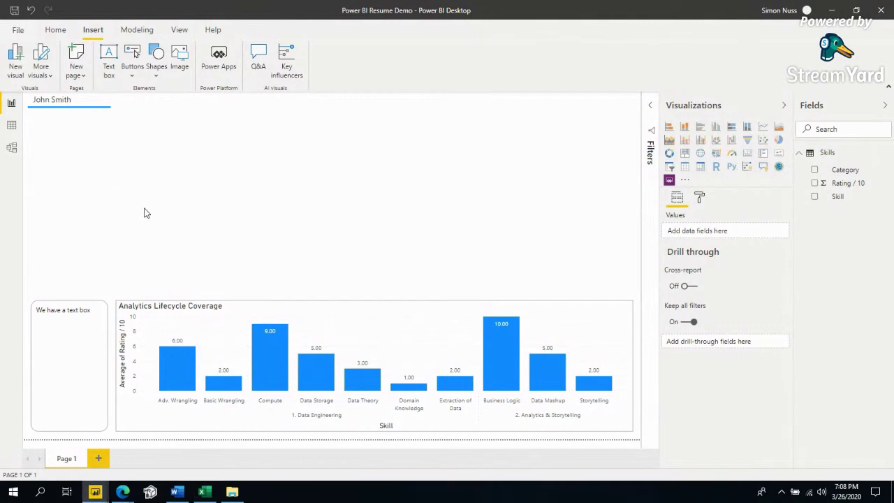
- Launch Power Query Editor with Transform data after briefly viewing the Get data sources
click(55, 29)
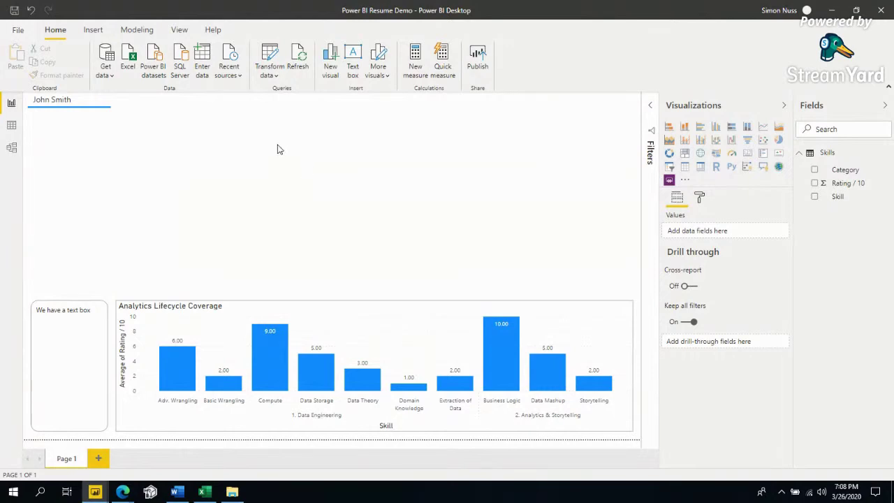
click(108, 71)
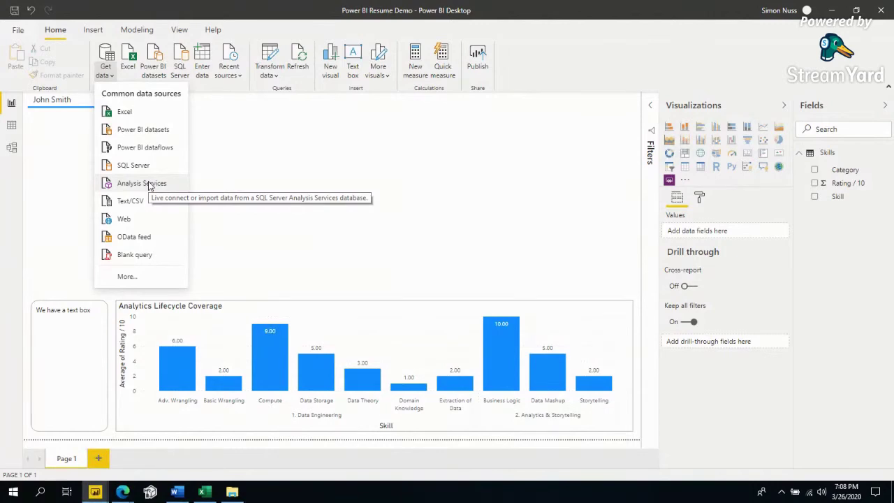
click(283, 168)
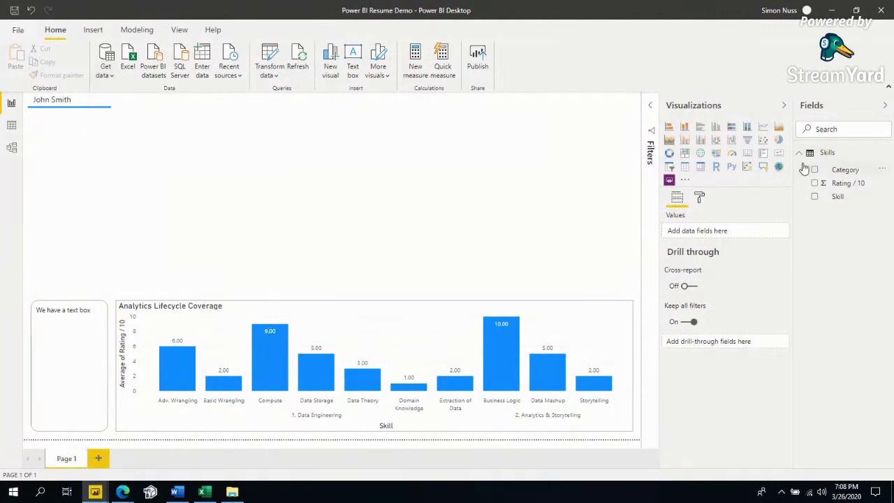
click(271, 56)
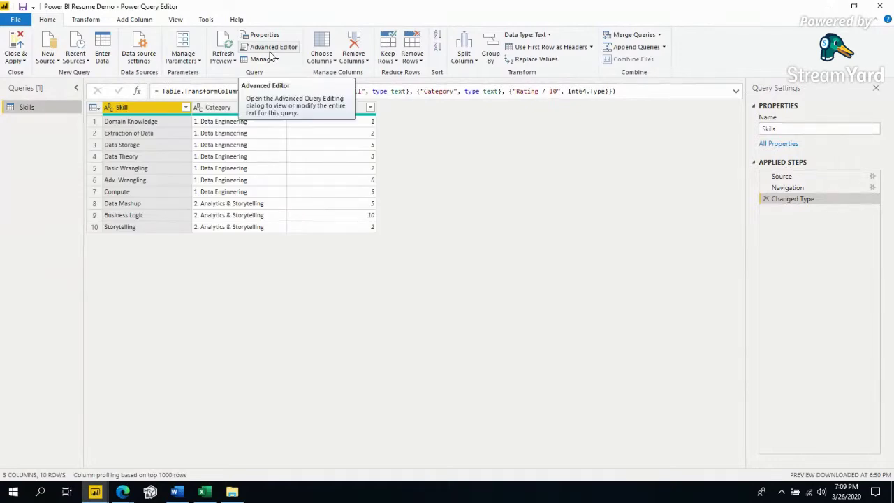
- Refresh the Skills preview so the new Sort Order column (1–10) appears, then select it
click(329, 182)
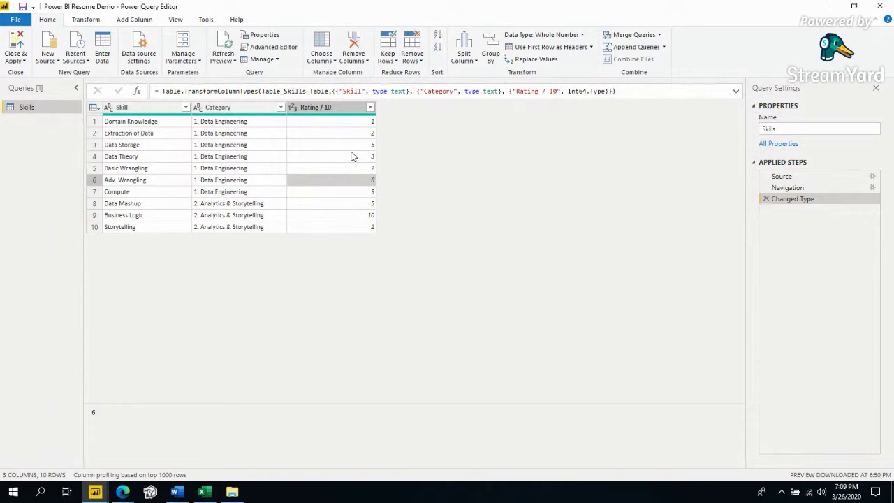
click(257, 147)
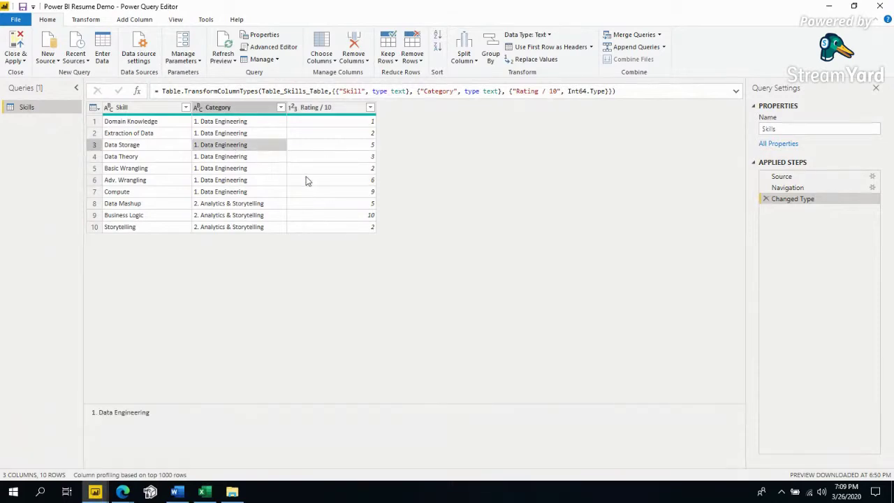
click(312, 182)
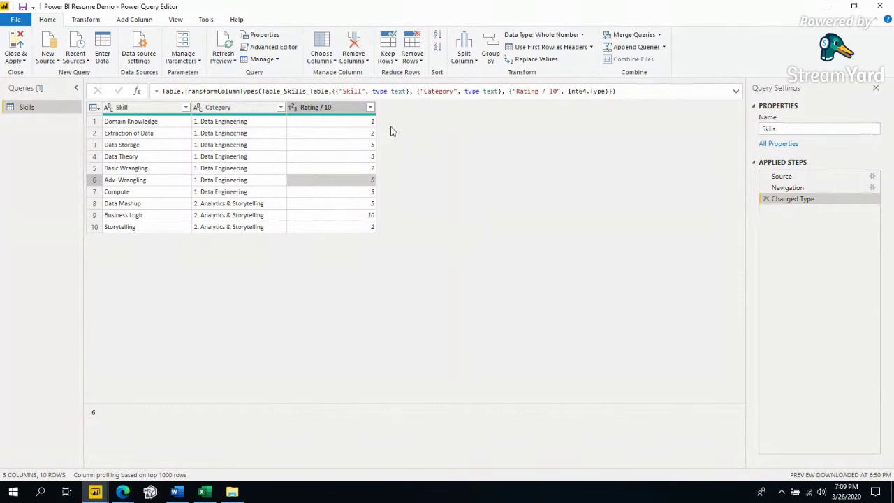
click(226, 44)
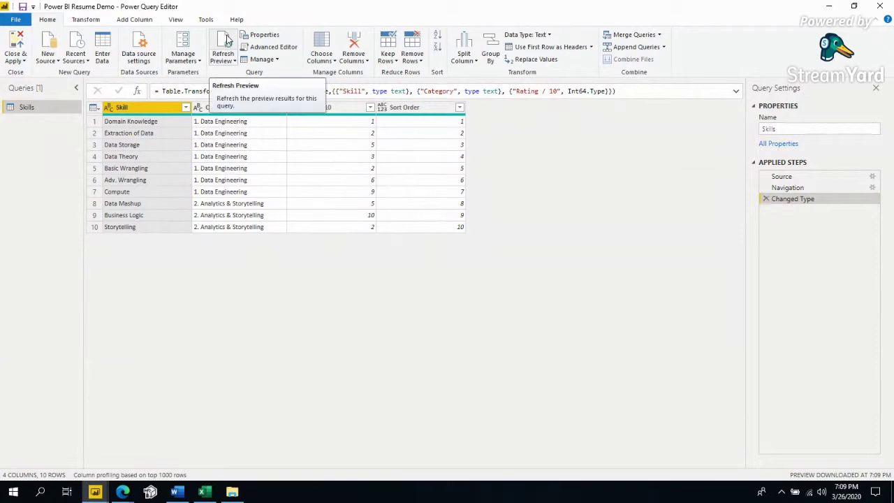
click(422, 112)
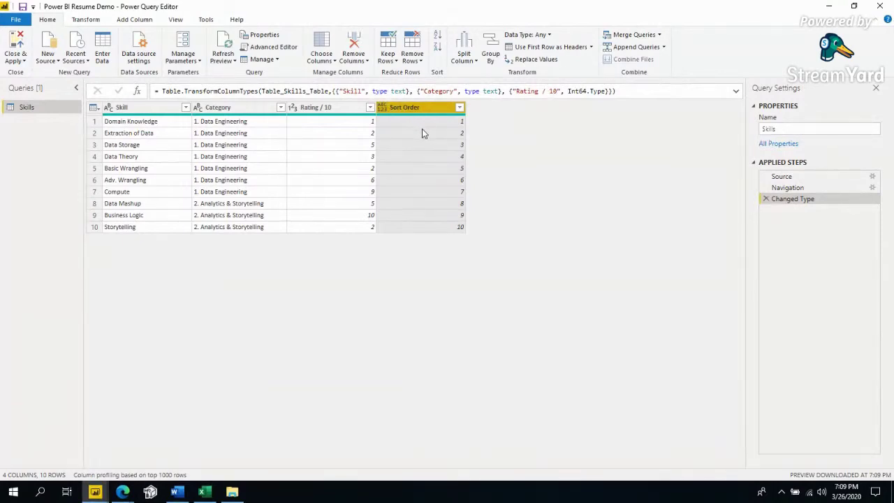
- Inspect the Rating / 10 data type options and preview values in the Category column
click(308, 125)
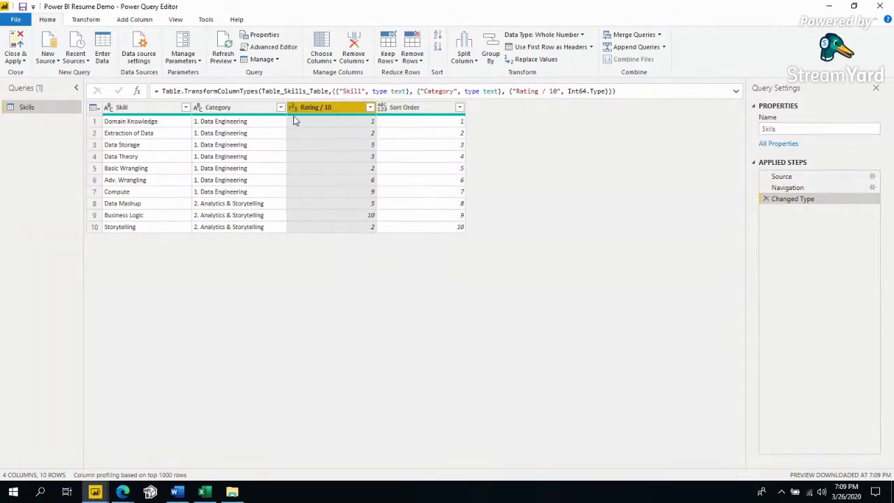
click(294, 107)
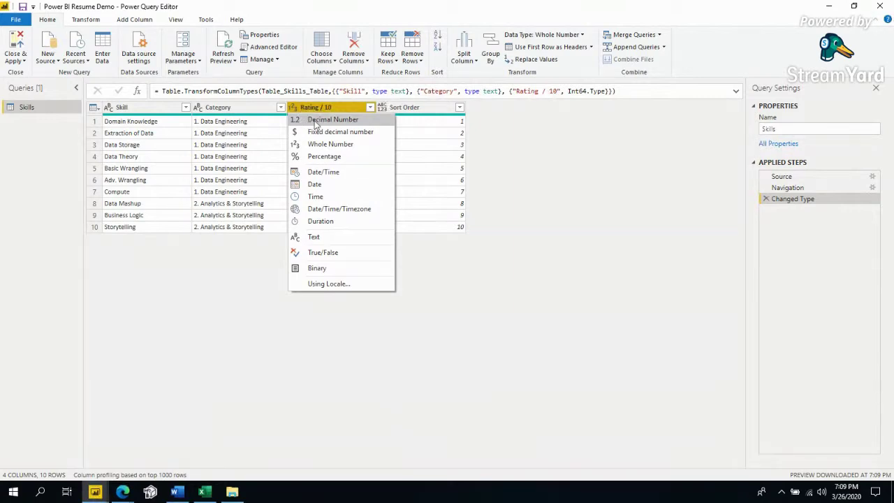
click(213, 133)
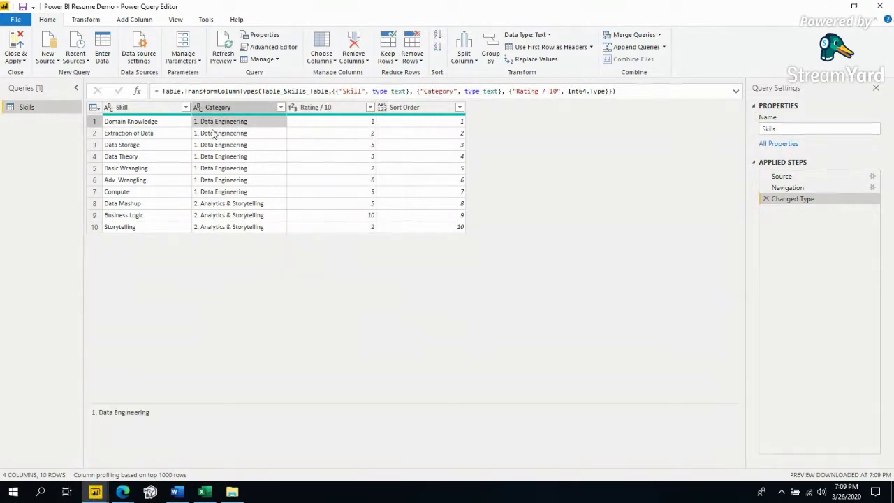
click(219, 214)
click(220, 192)
click(225, 179)
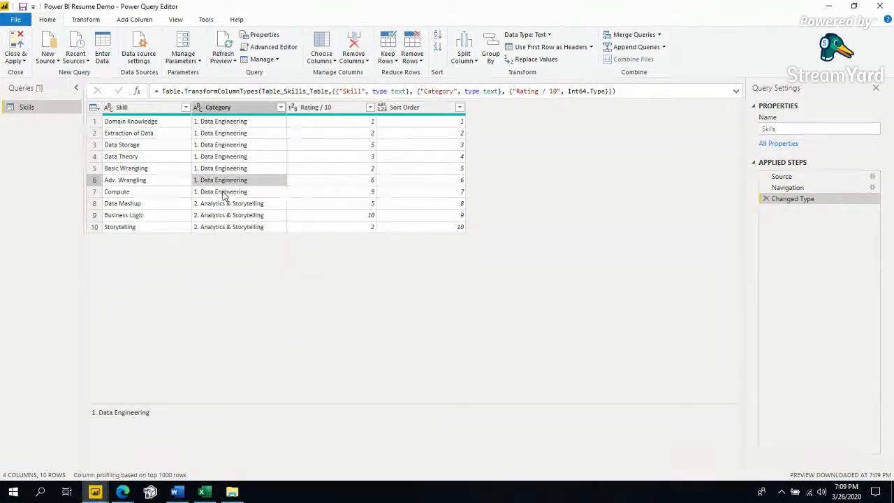
click(222, 191)
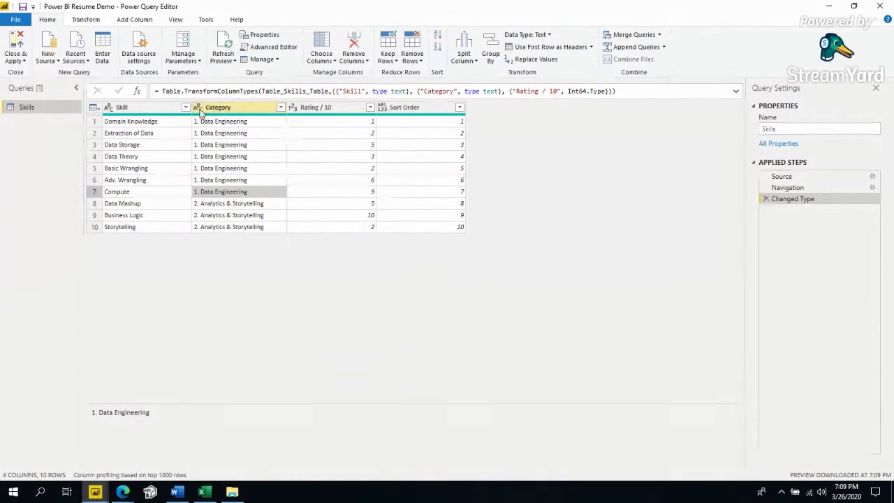
- Change the Sort Order column's data type to Whole Number
click(395, 110)
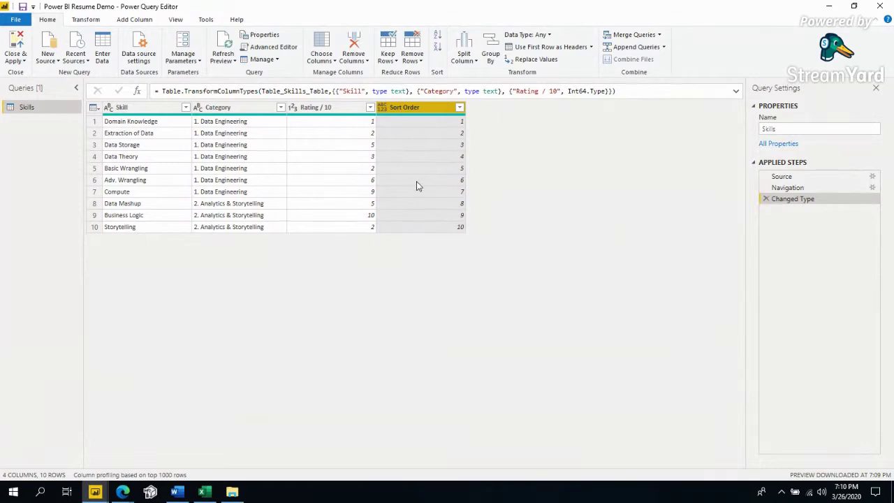
click(382, 108)
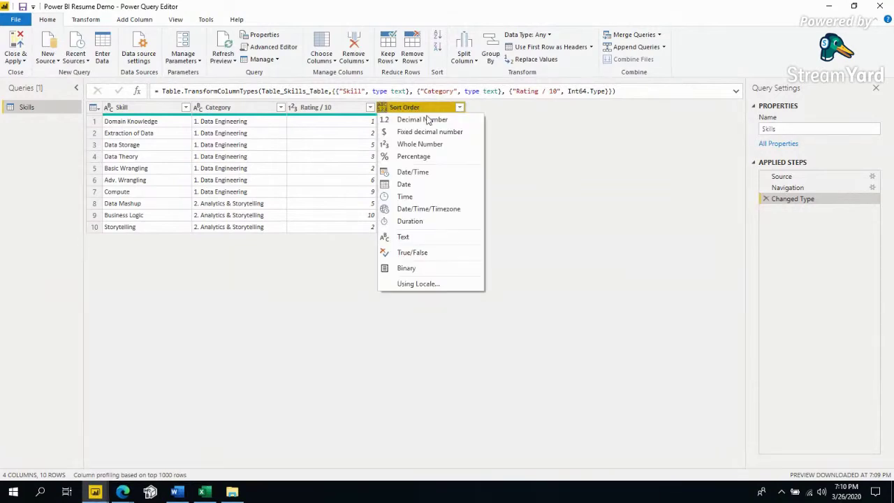
click(418, 145)
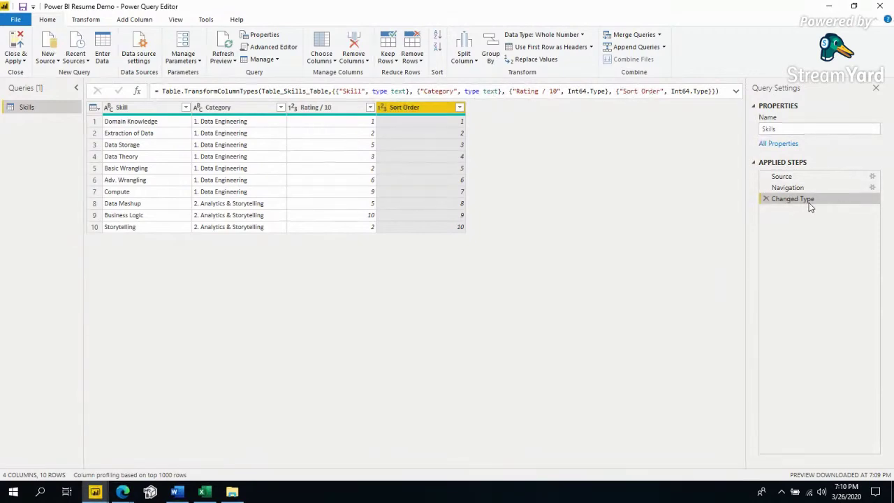
- Check the Sort Order whole-number conversion in the formula bar, then Close & Apply
drag(605, 90, 473, 79)
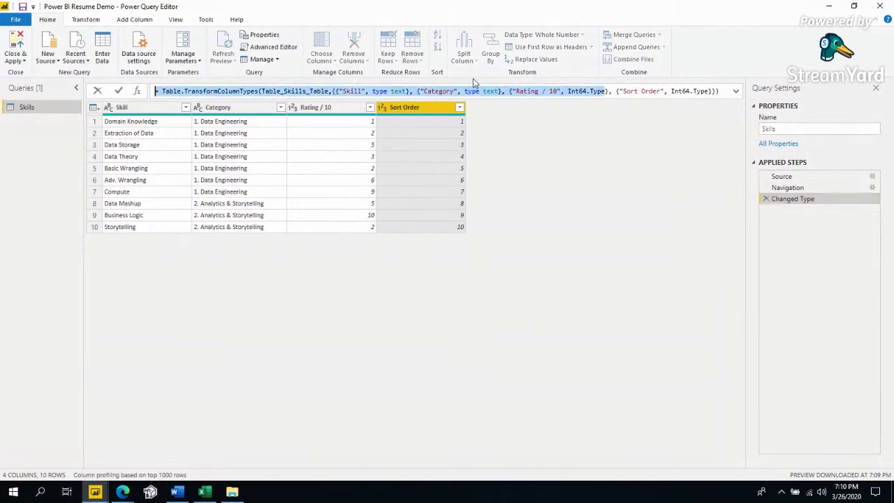
drag(620, 91, 708, 92)
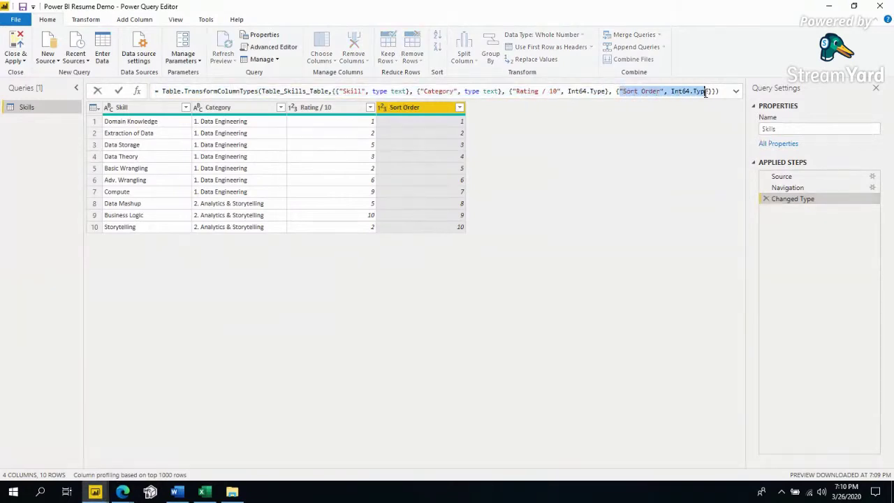
drag(616, 91, 707, 93)
click(782, 200)
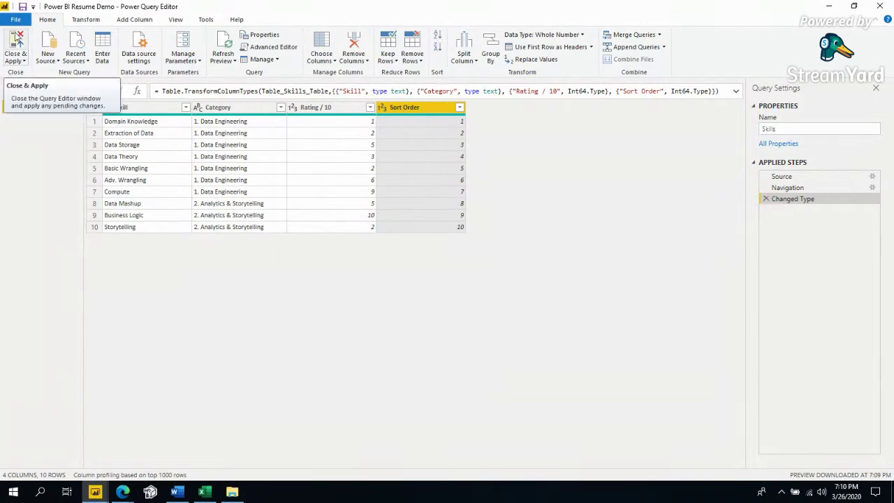
click(17, 42)
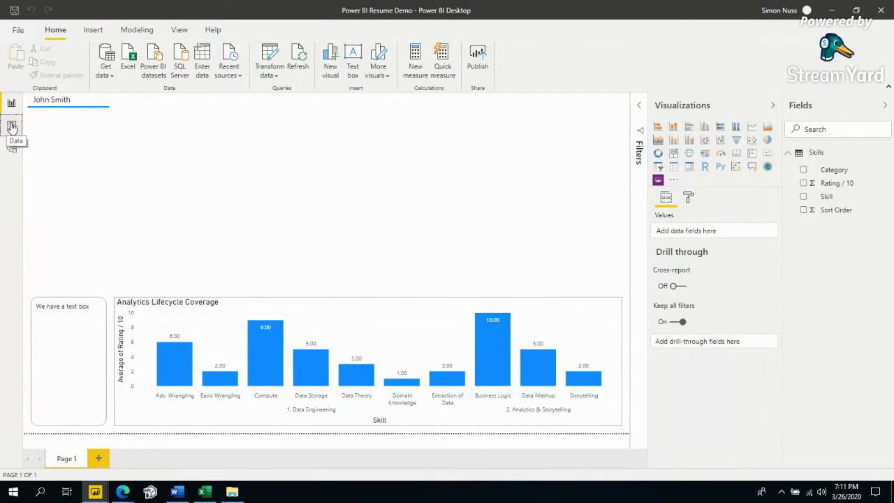
- In Data view, set the Skill column to sort by Sort Order, then go back to Report view
click(11, 126)
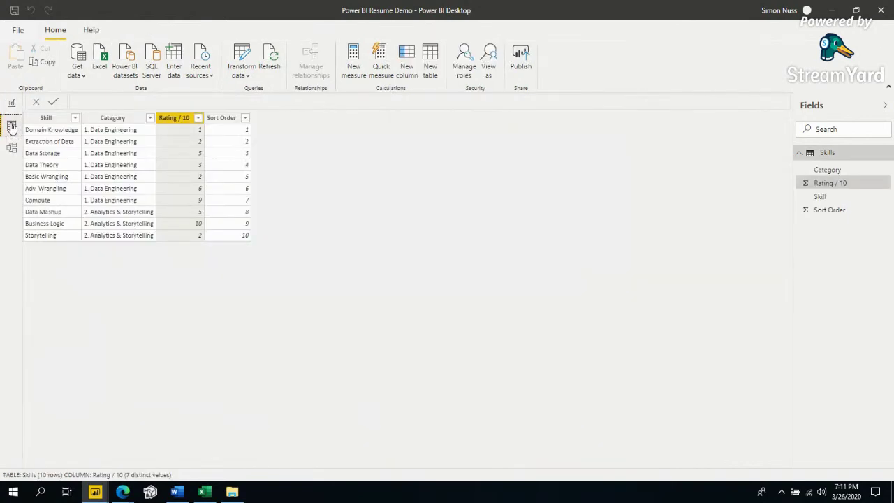
click(173, 122)
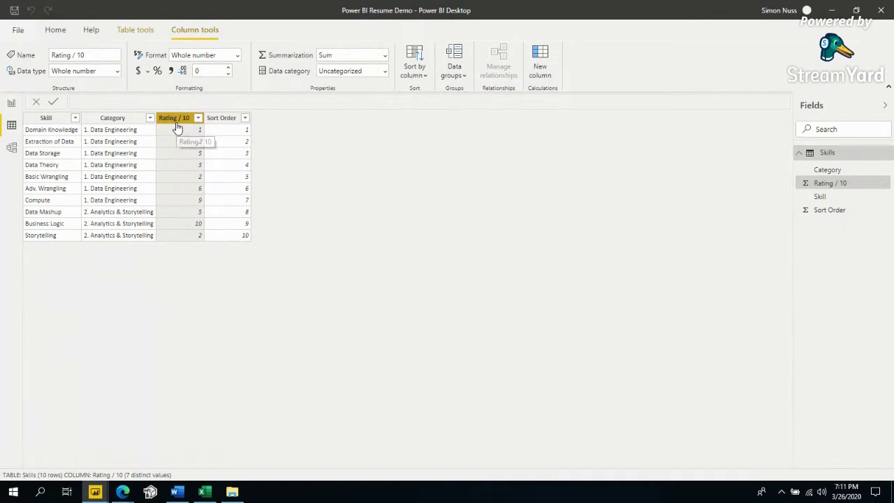
click(64, 120)
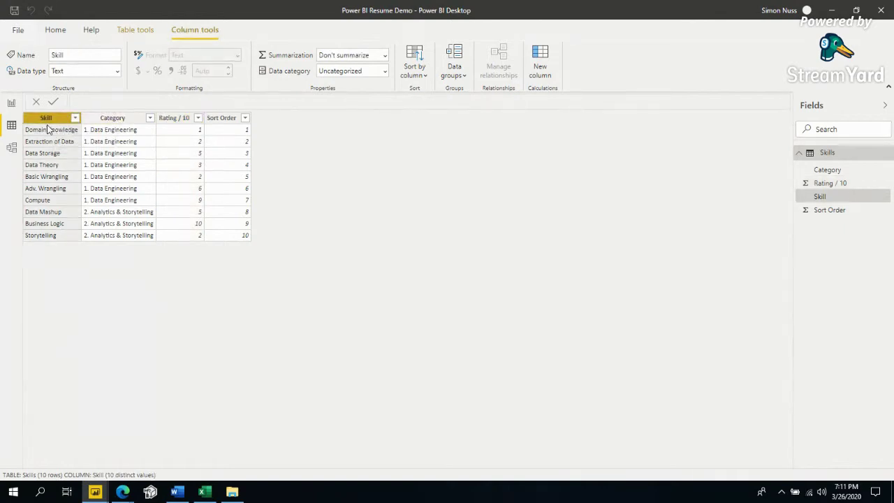
click(417, 79)
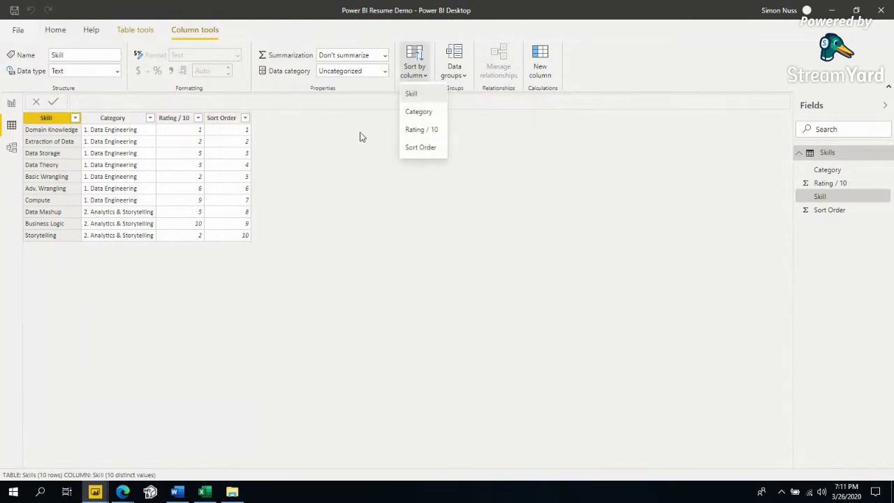
click(419, 152)
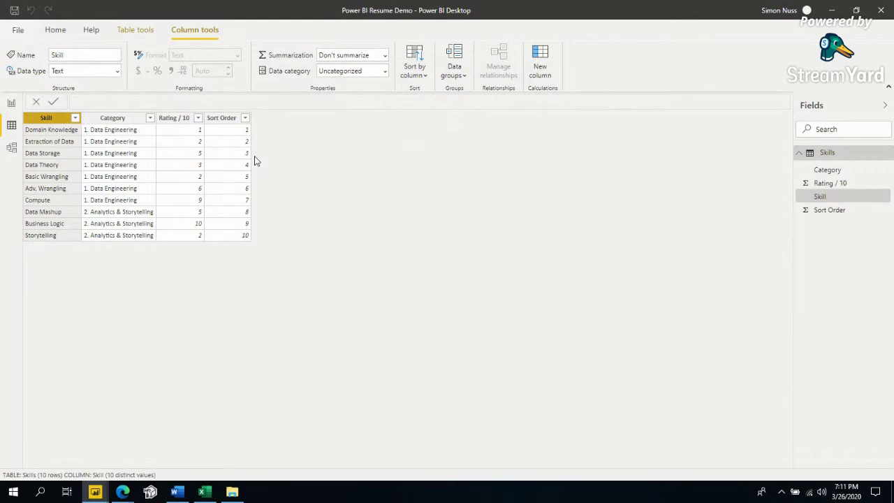
click(420, 82)
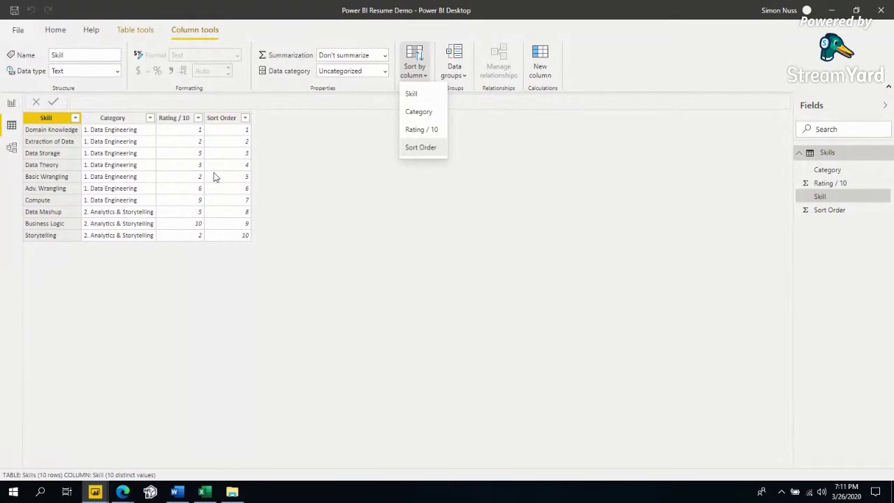
click(229, 129)
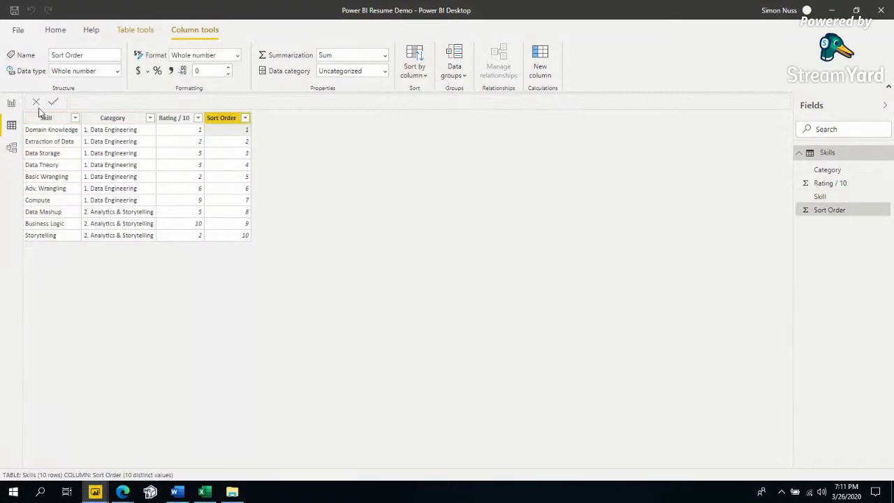
click(11, 103)
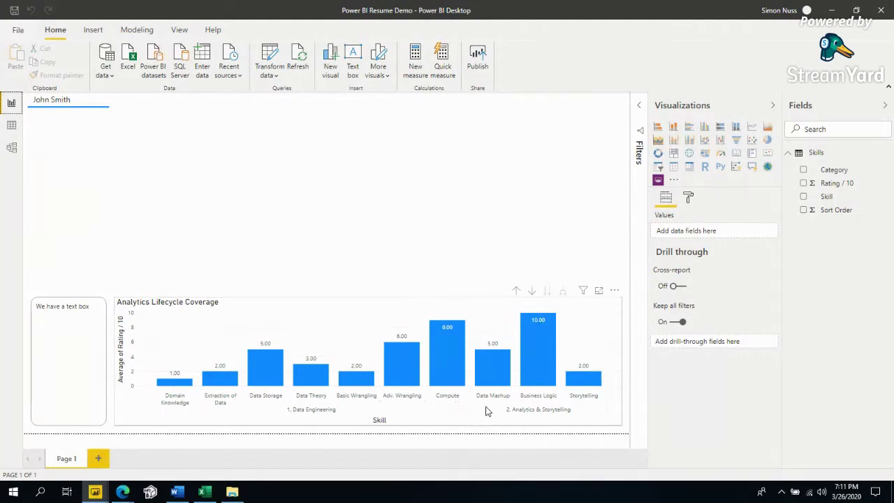
- Bring the Resume Data demo workbook forward in Excel and maximize its window
right_click(203, 491)
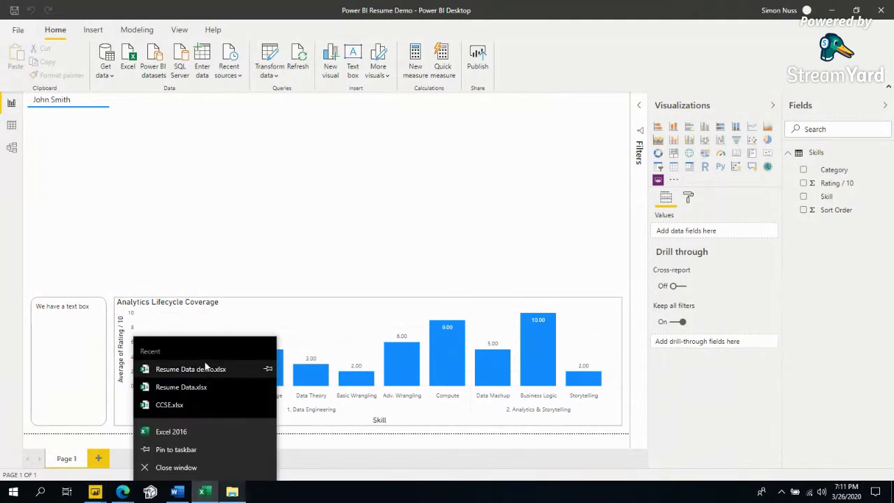
click(399, 396)
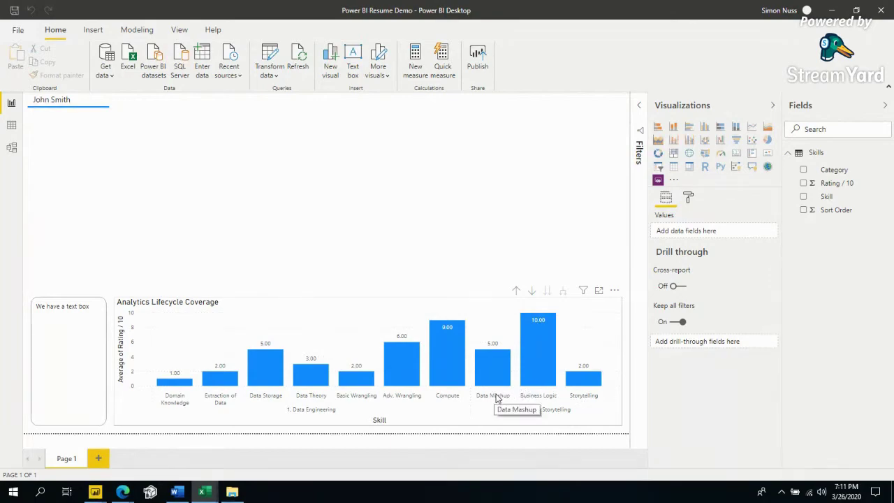
key(alt+Tab)
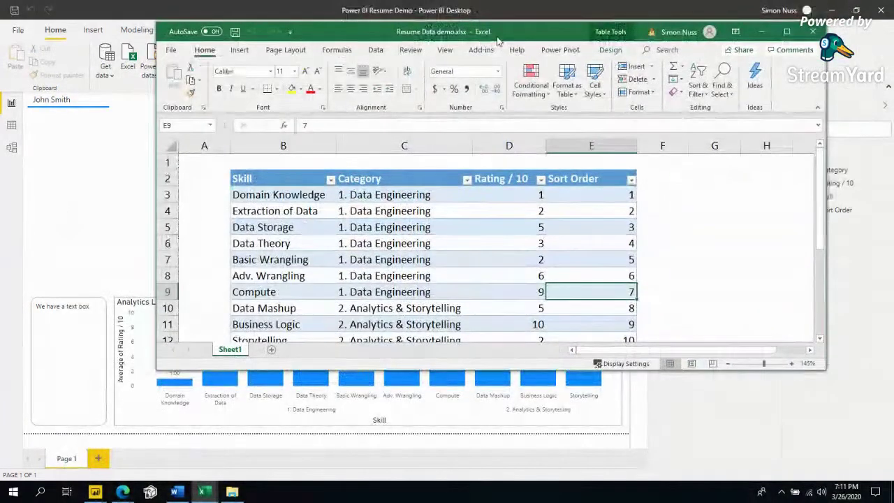
double_click(497, 39)
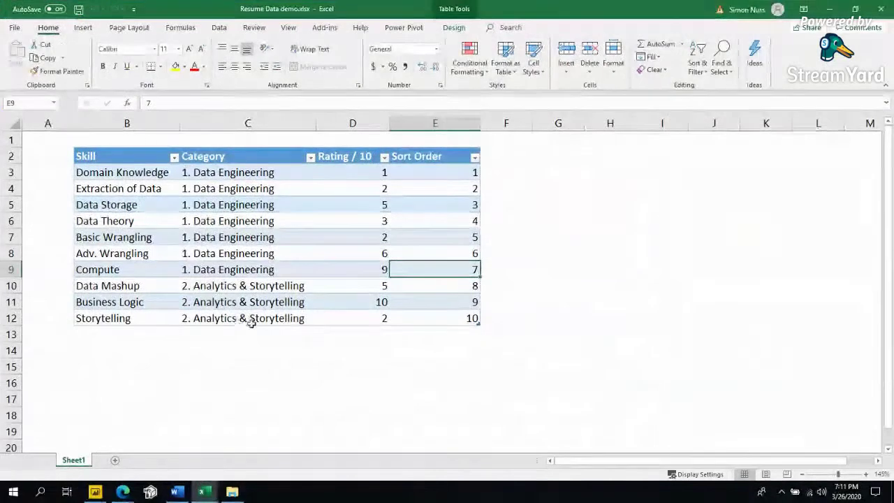
- Enter 8 in E12 for Storytelling and 10 in E10 for Data Mashup, then save and close
click(424, 315)
text(8)
click(434, 288)
text(10)
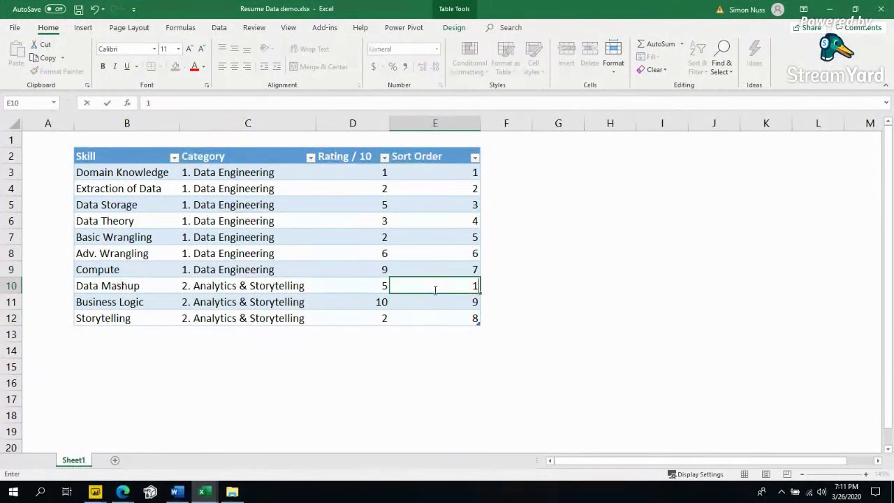
click(506, 266)
click(79, 9)
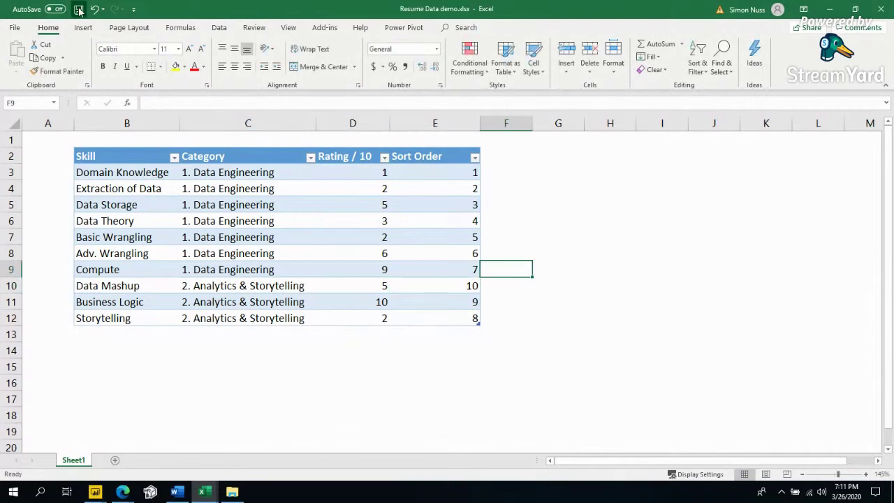
click(882, 9)
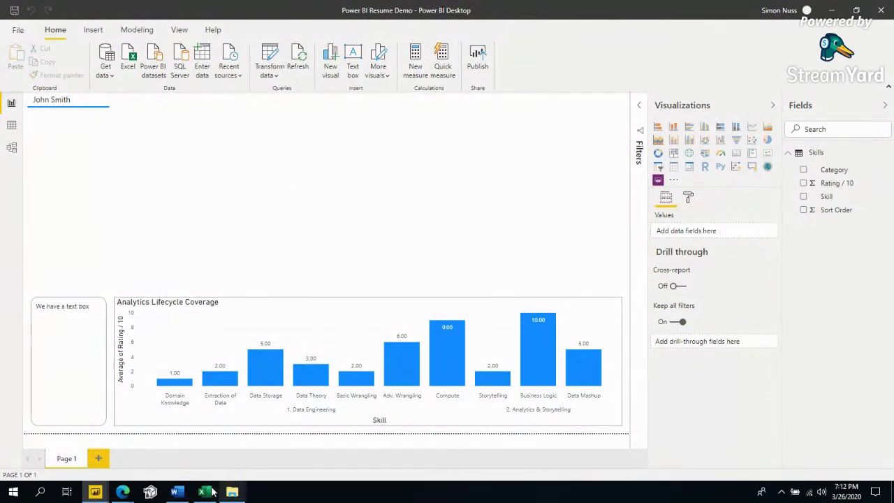
- Refresh the report so the chart picks up Excel's updated sort order
mouse_move(95, 491)
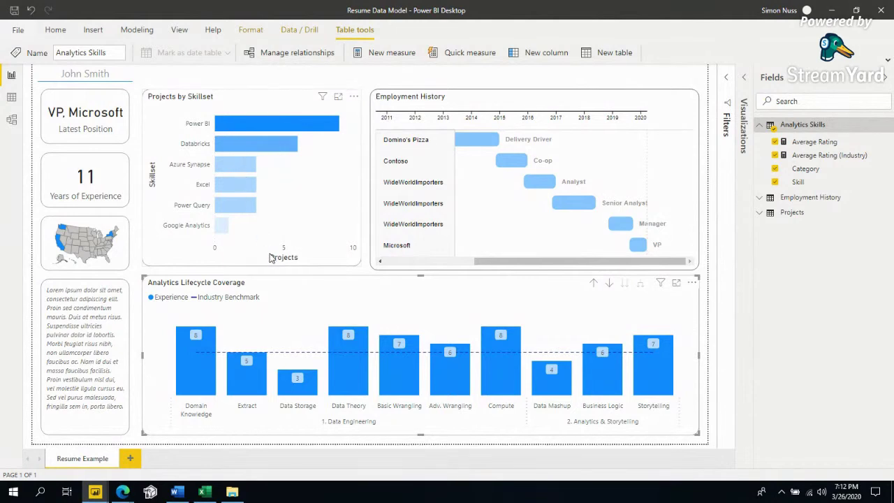
click(233, 115)
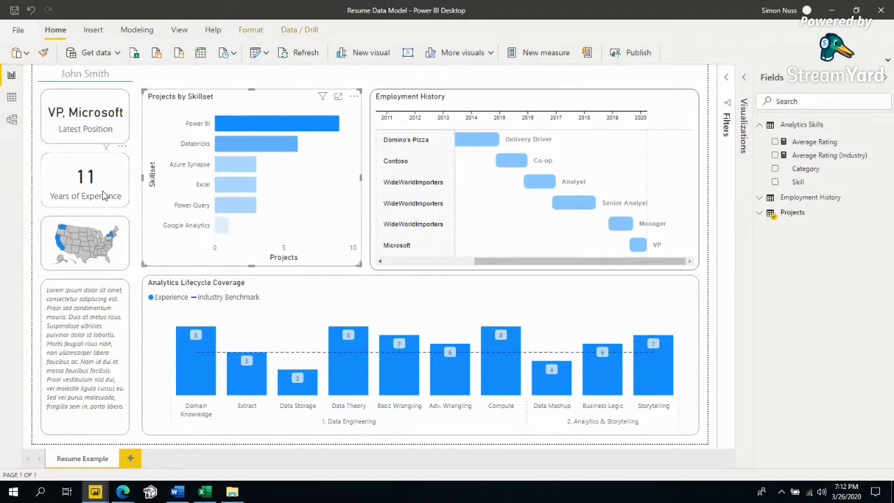
click(112, 127)
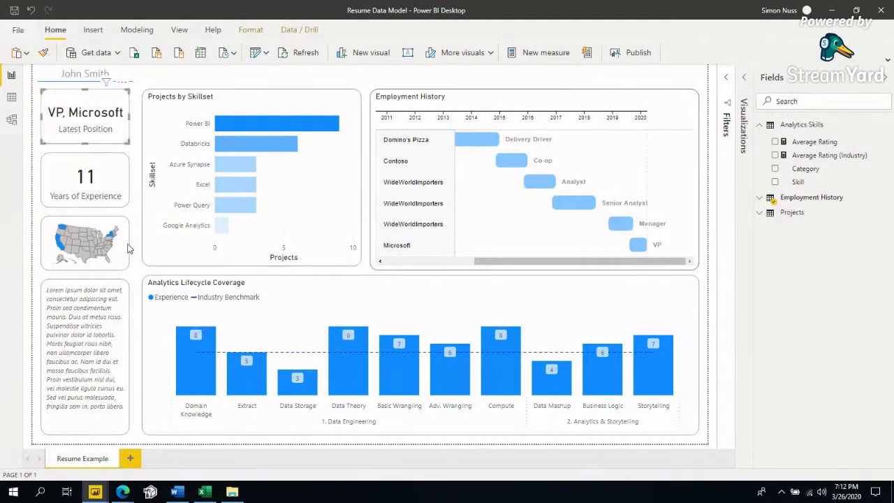
click(236, 179)
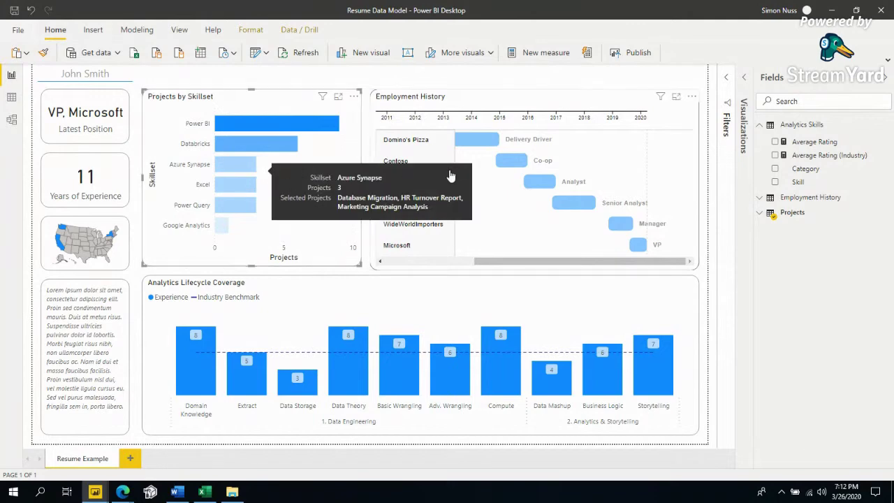
key(super+Down)
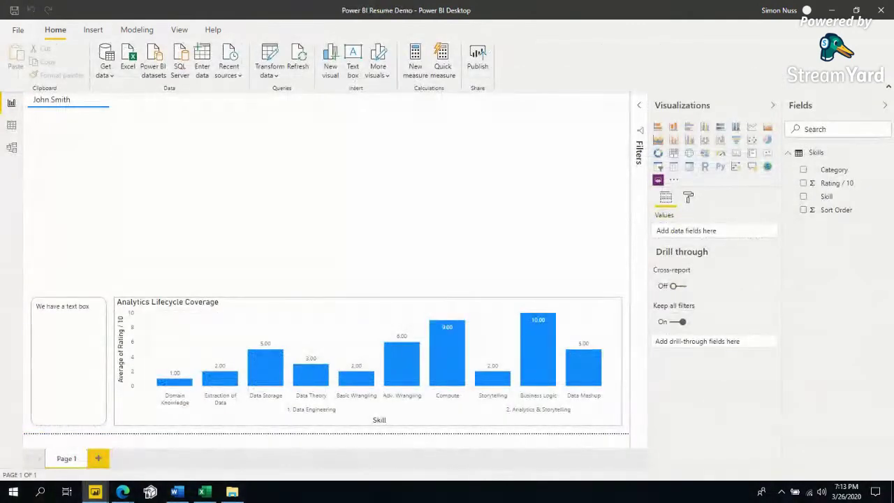
- From the Delete Me folder in File Explorer, open Resume Data demo.xlsx in Excel
click(232, 492)
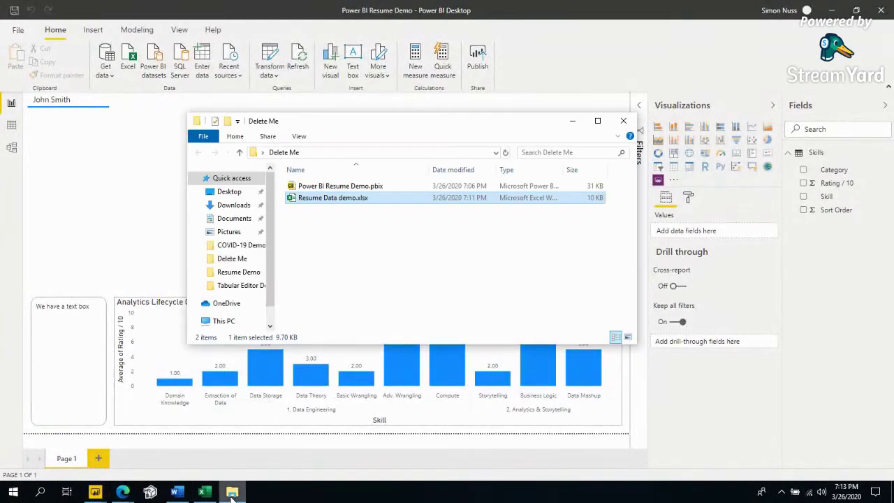
click(332, 298)
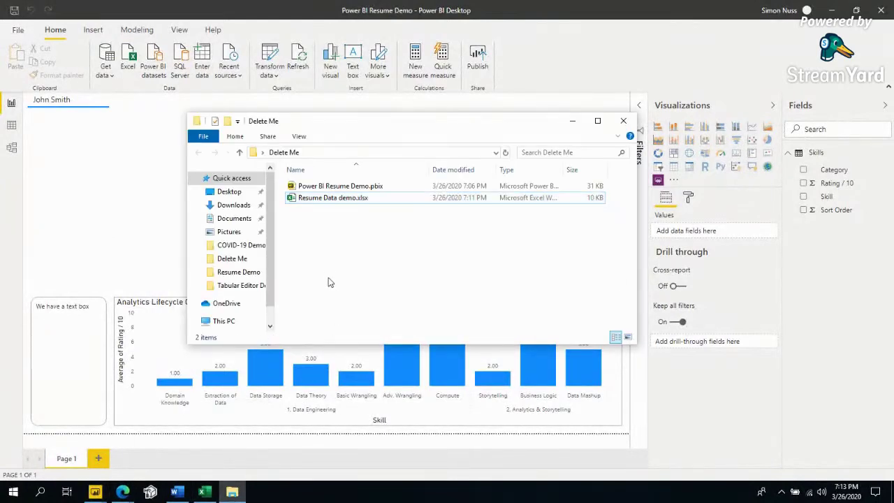
double_click(340, 203)
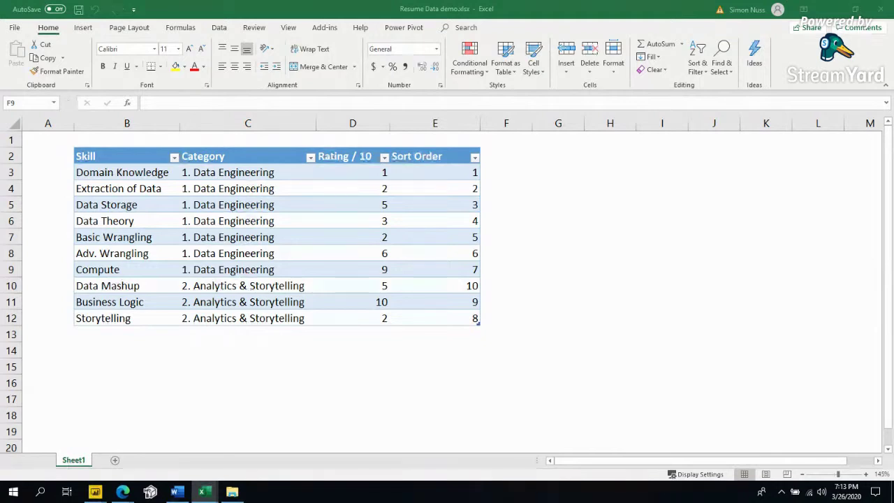
- Rename the first worksheet to Skills
click(524, 151)
click(545, 152)
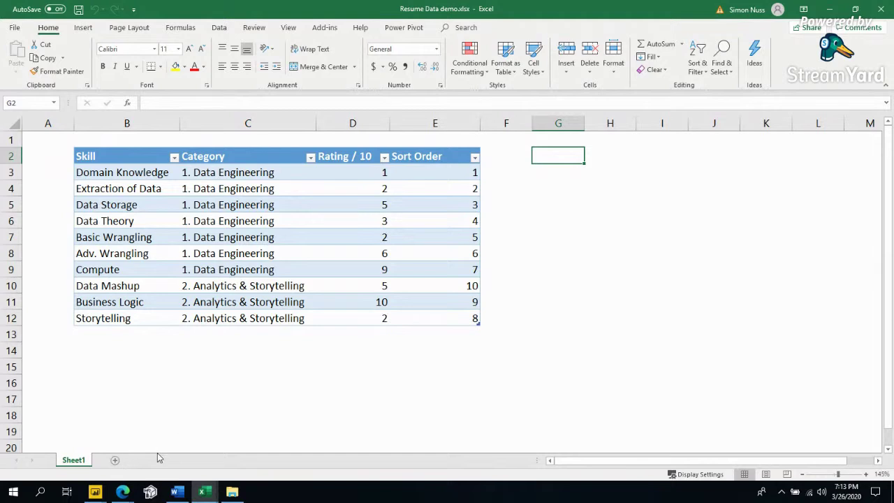
drag(817, 350, 577, 154)
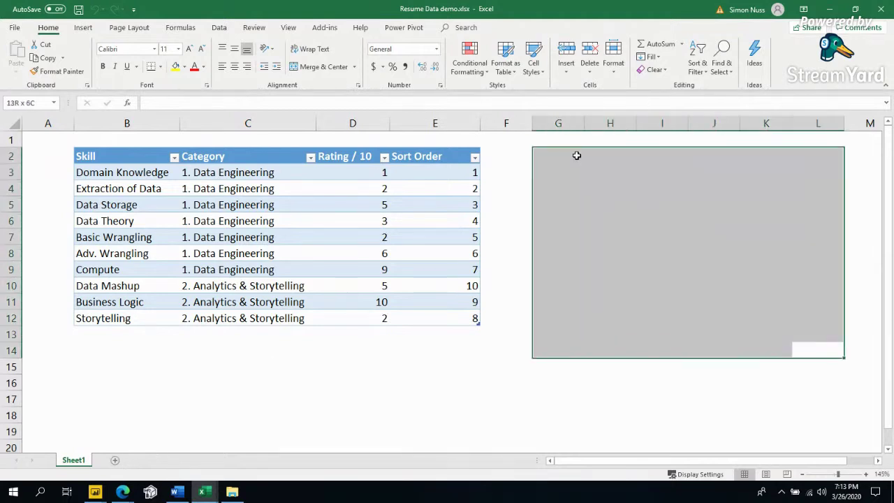
double_click(77, 461)
text(Skill)
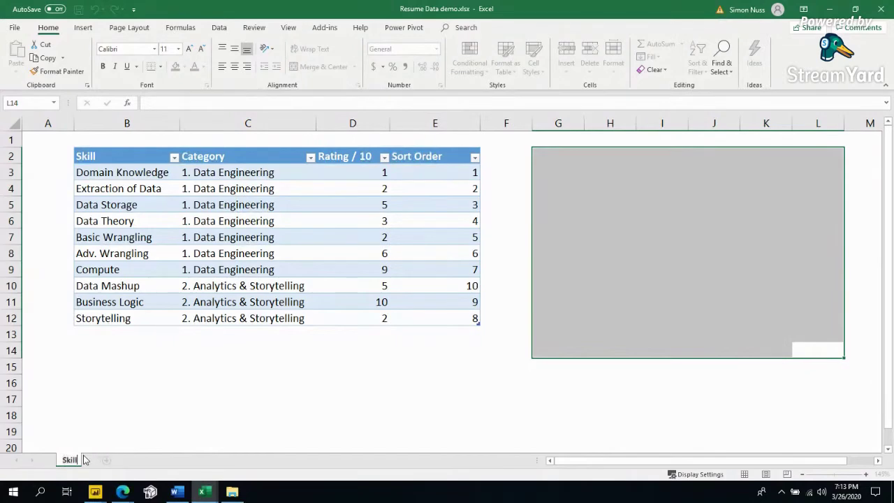
text(s)
key(Return)
- Add a new blank worksheet and name it Project
click(105, 459)
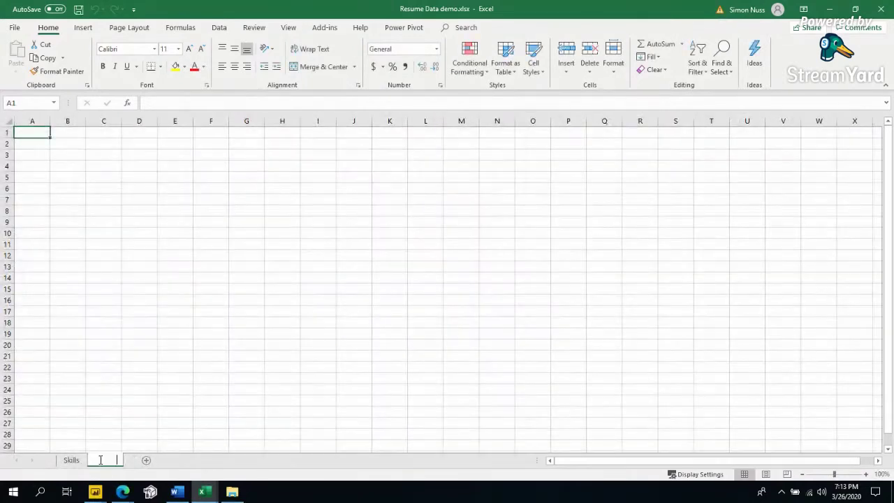
double_click(100, 459)
text(Project)
key(Return)
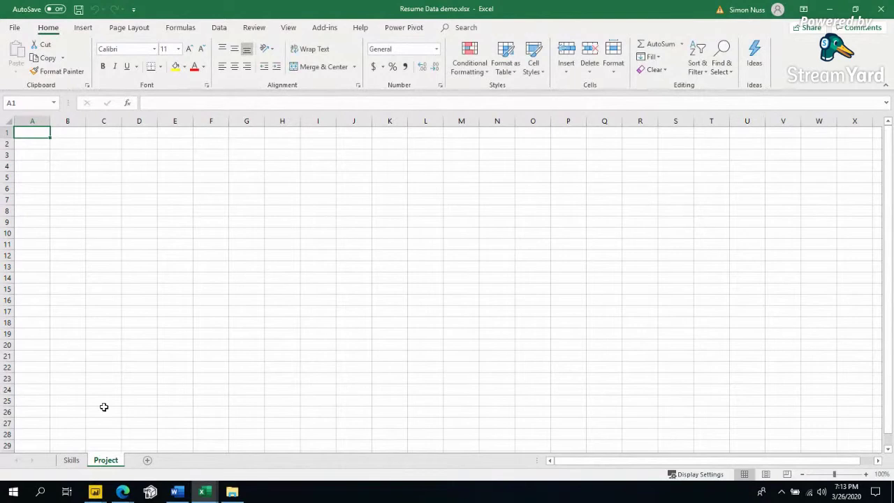
- Enter Project 1 and Project 2 in column B and fill the series down to Project 10
click(79, 145)
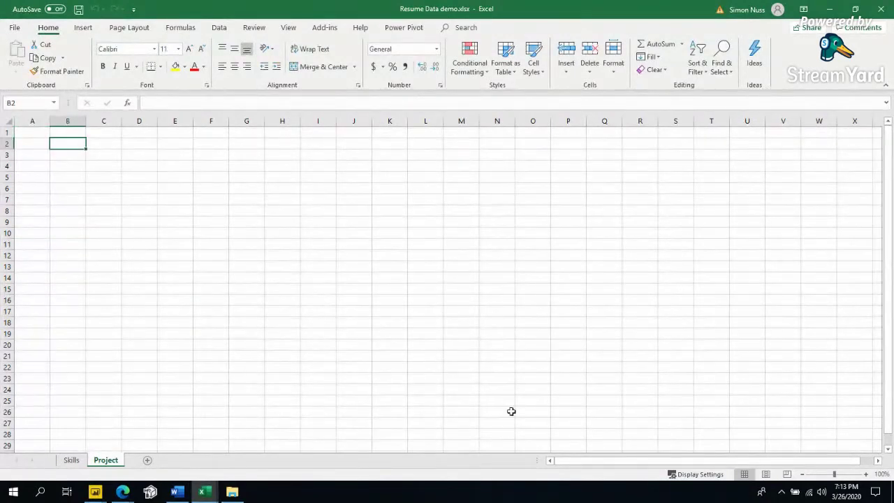
text(Project 1)
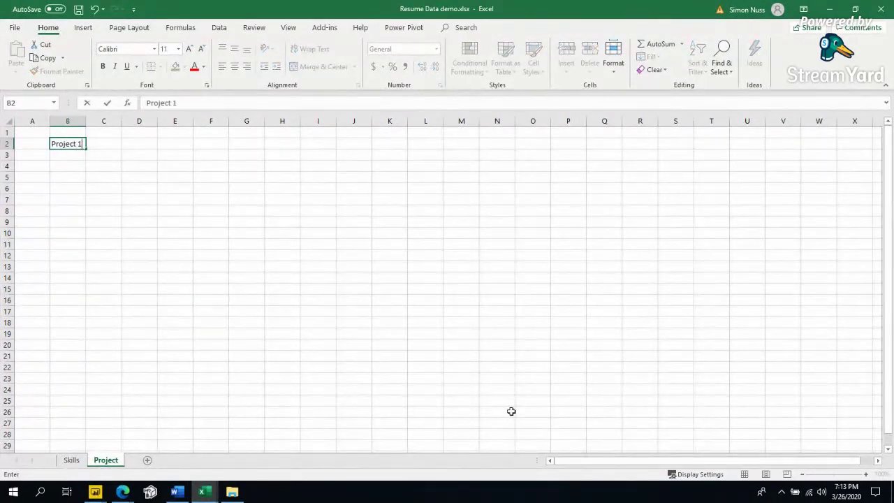
key(Return)
text(Project 2)
key(Return)
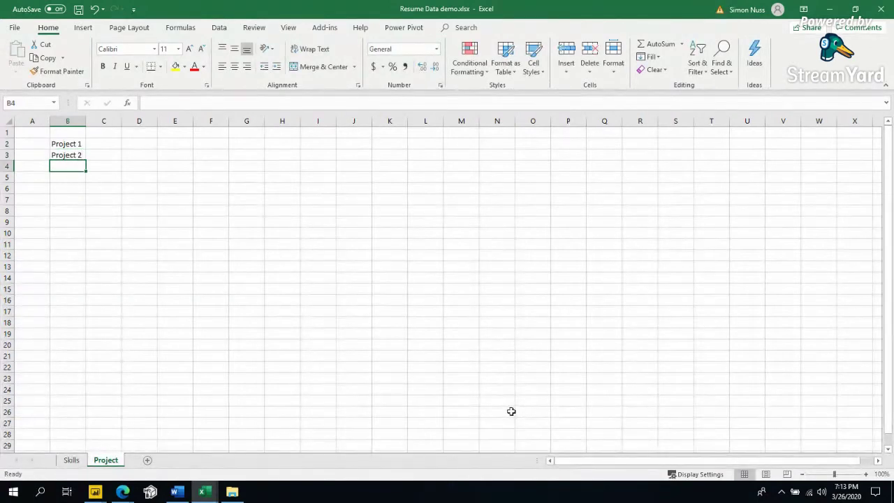
drag(75, 145, 80, 252)
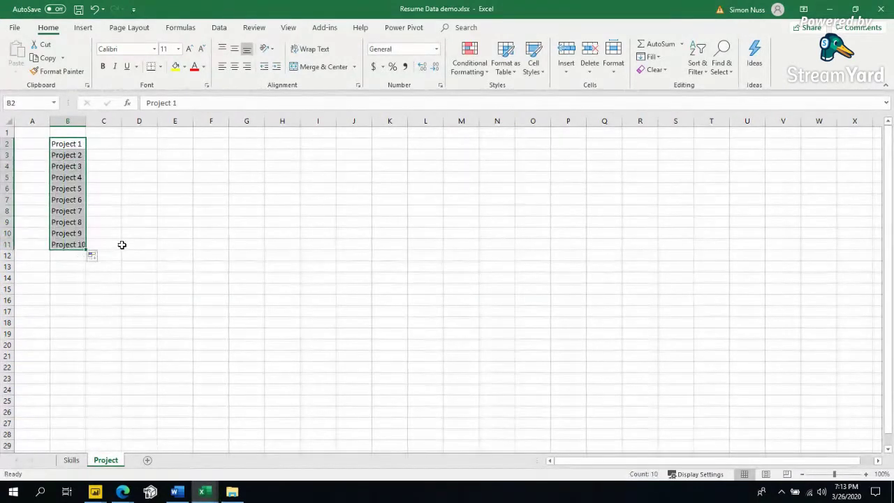
click(80, 132)
- Shift the list down one row and type the header Project in B2
key(ctrl+shift+plus)
key(Down)
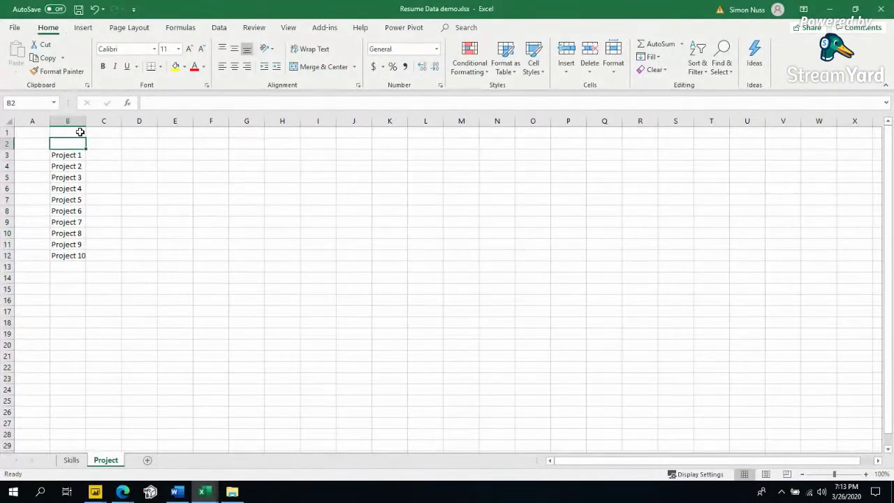
text(Project)
key(Return)
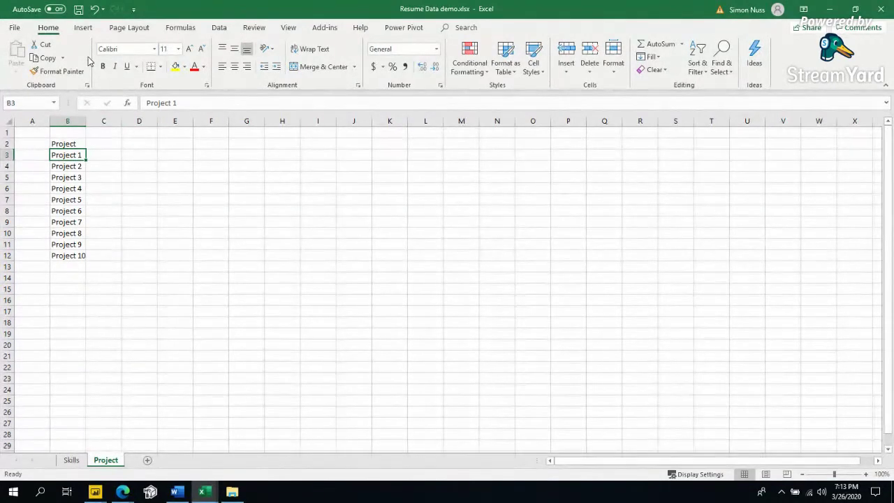
- Format the Project list B2:B12 as a table with headers
click(83, 28)
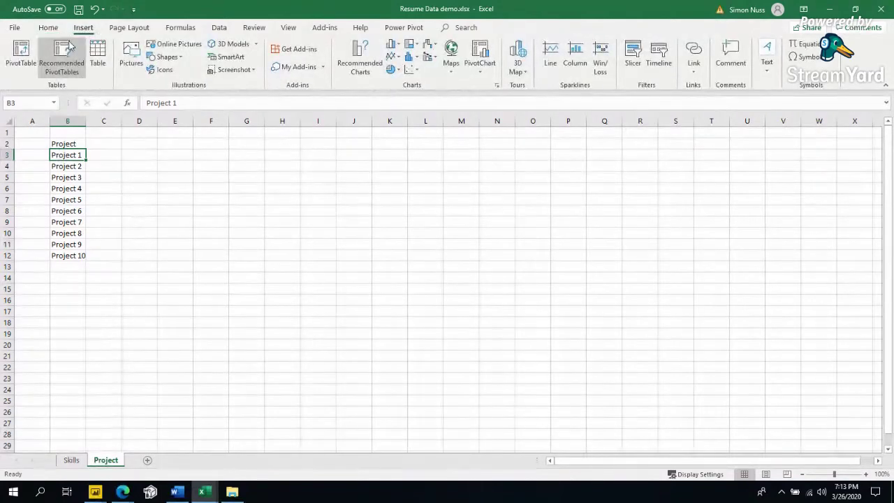
click(98, 56)
click(510, 286)
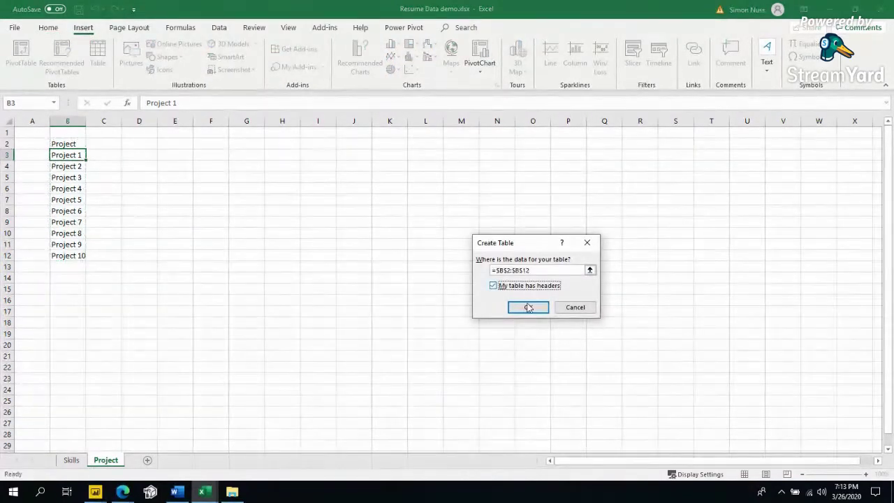
click(528, 307)
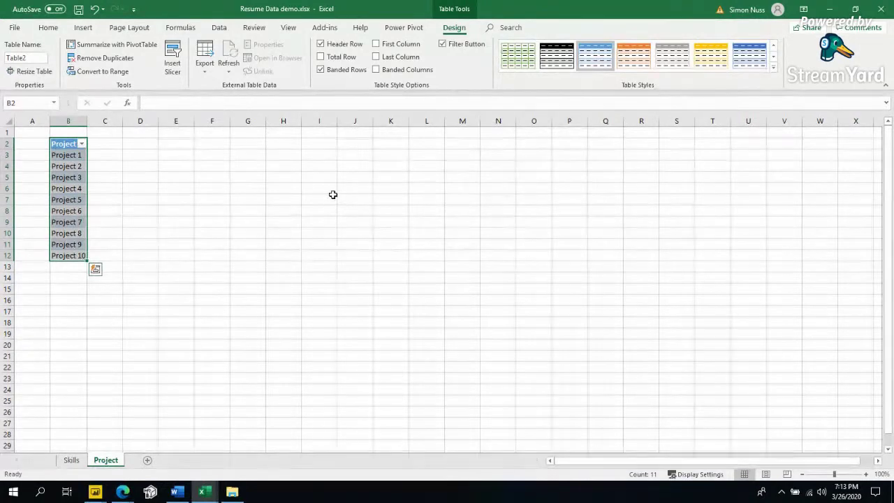
click(32, 58)
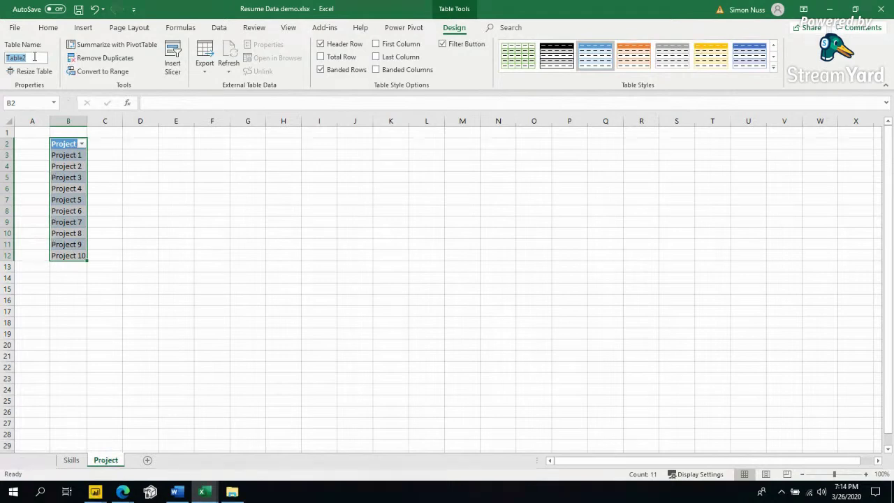
click(34, 58)
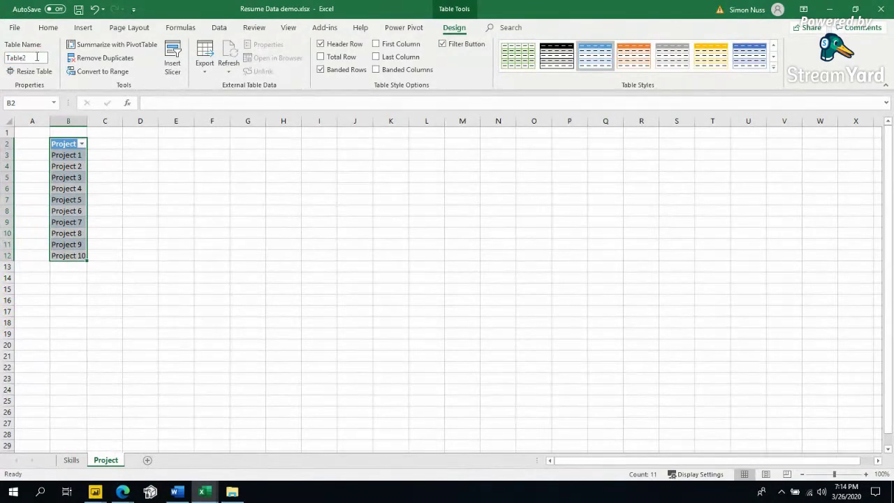
click(110, 165)
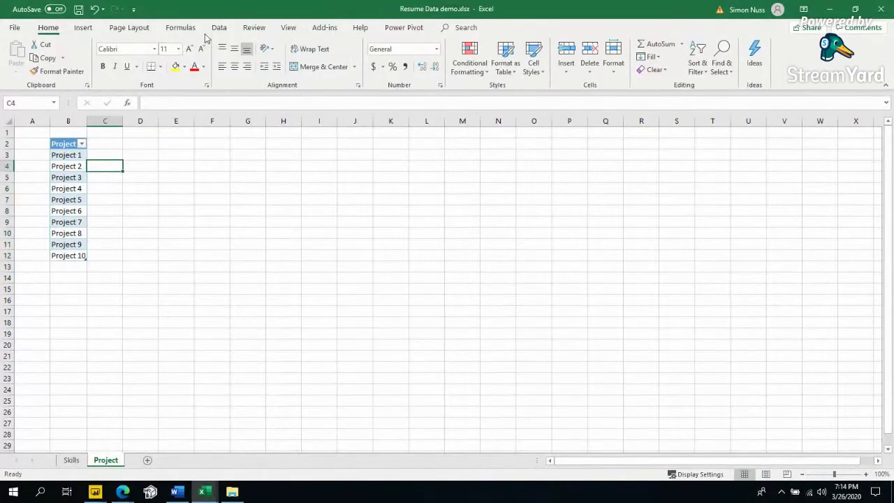
- Turn off the sheet gridlines from the View tab
click(288, 28)
click(147, 67)
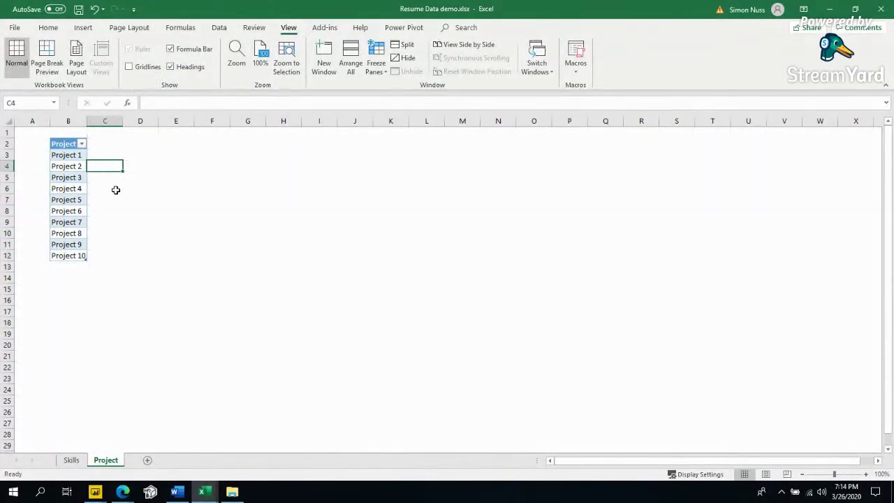
click(116, 190)
click(84, 168)
click(127, 177)
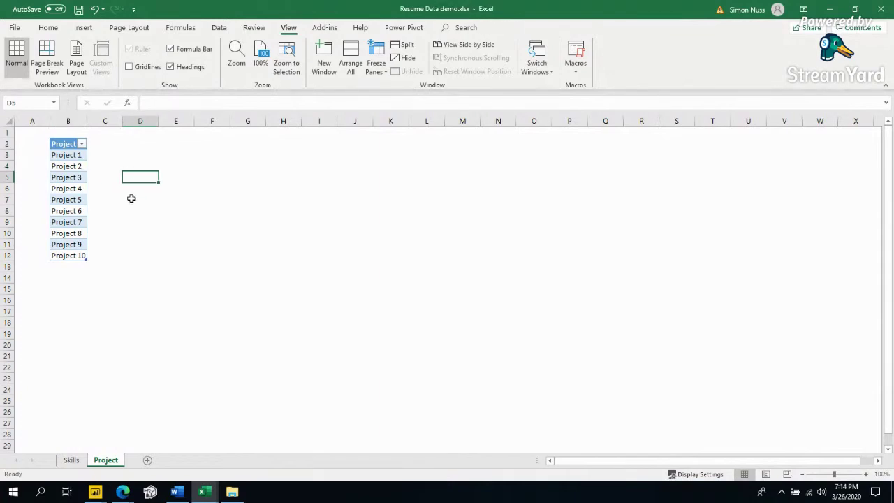
- Select various Project entries within the new table
click(84, 193)
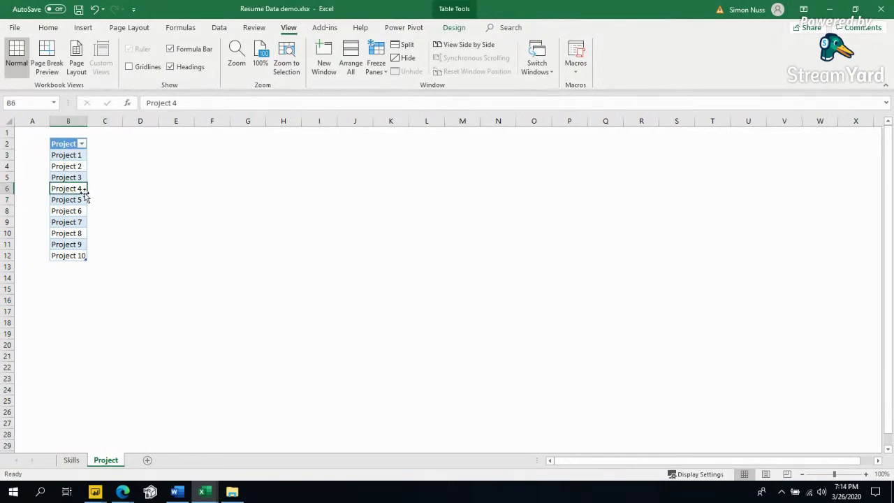
drag(73, 169, 74, 178)
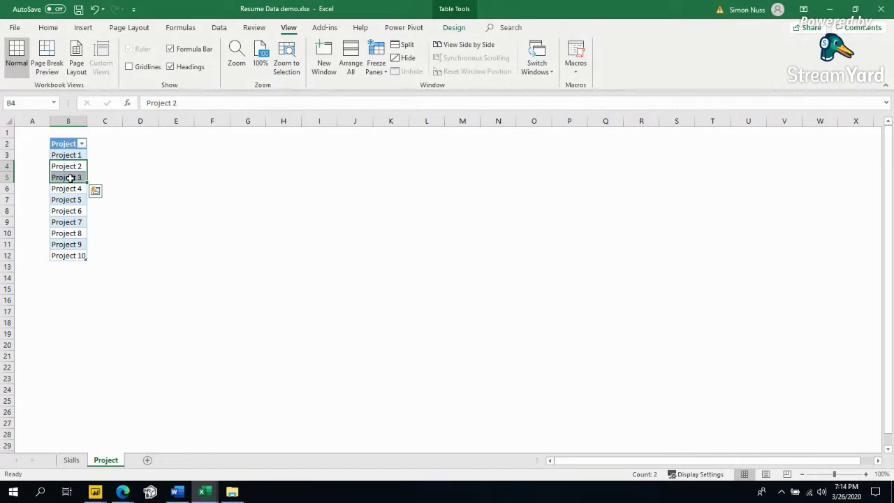
click(69, 200)
click(70, 233)
click(72, 178)
click(70, 211)
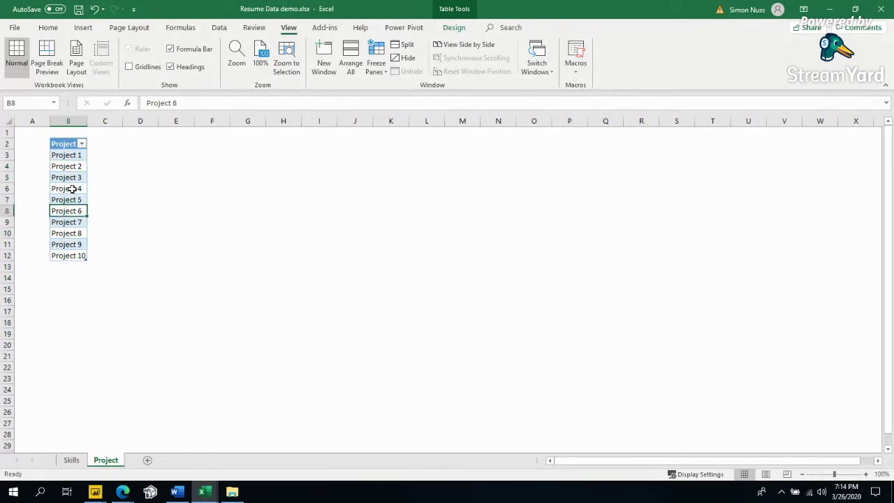
click(72, 189)
drag(74, 157, 70, 254)
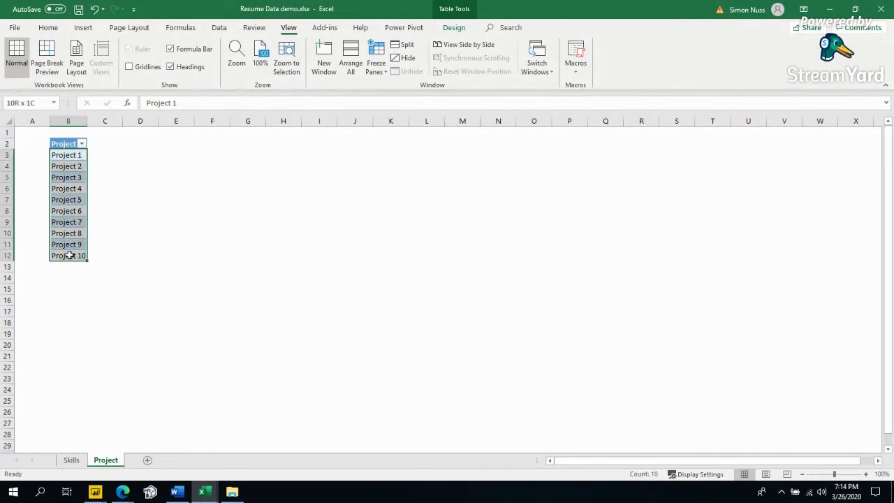
- Add a Technology header in C2 to extend the table and widen columns B and C
click(103, 144)
text(Technolo)
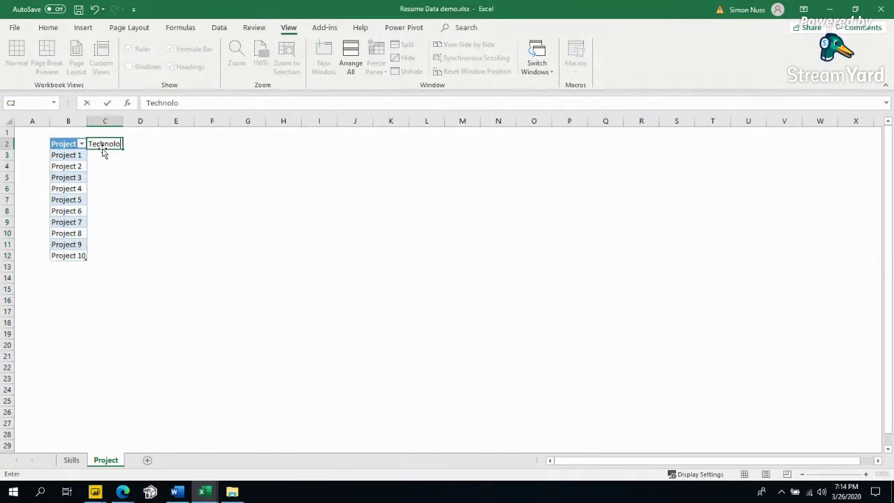
text(gy)
key(Return)
drag(123, 121, 215, 123)
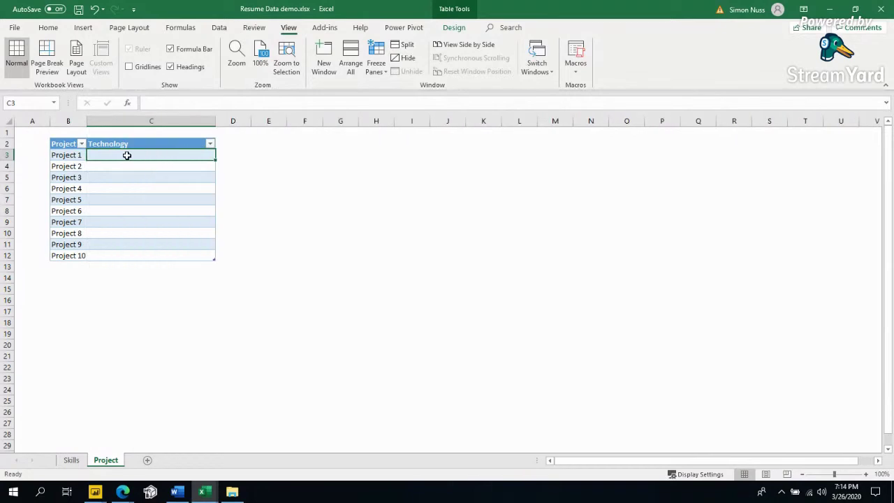
drag(87, 126, 92, 126)
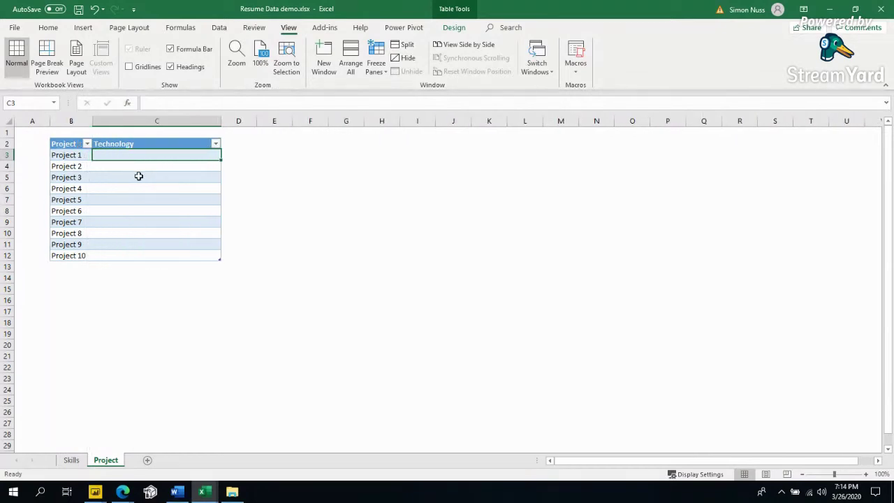
- Enter 'Power BI, Excel' for Project 1 and 'Excel, Power Query' for Project 2
text(Power BI, Excel)
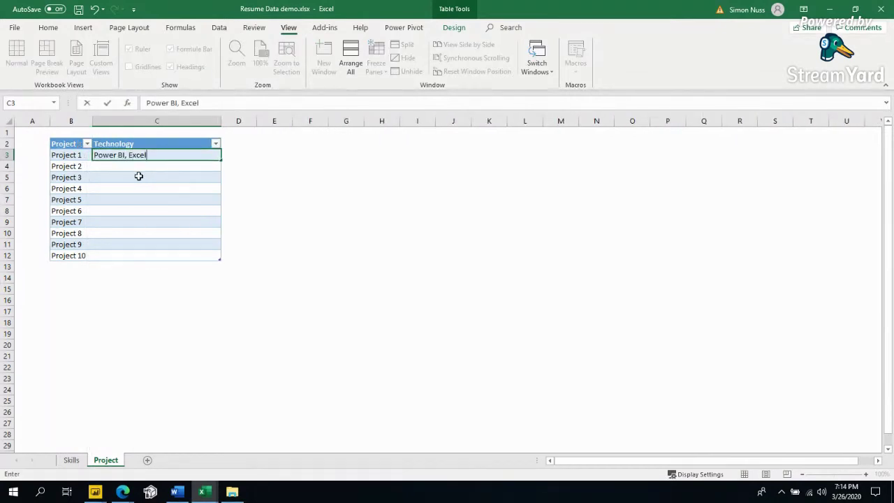
key(Return)
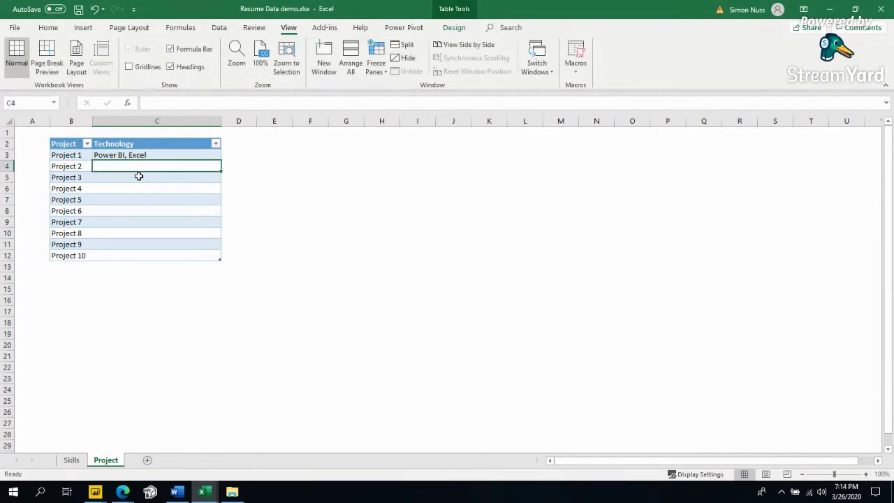
text(Excel, Power P)
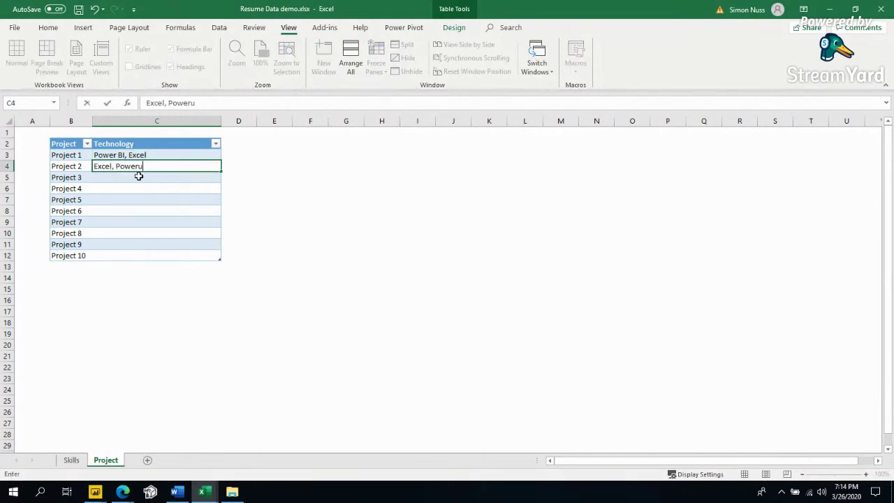
key(BackSpace)
key(BackSpace)
text(Query)
key(Return)
- Paste technology values into all ten project rows and autofit column C
key(ctrl+c)
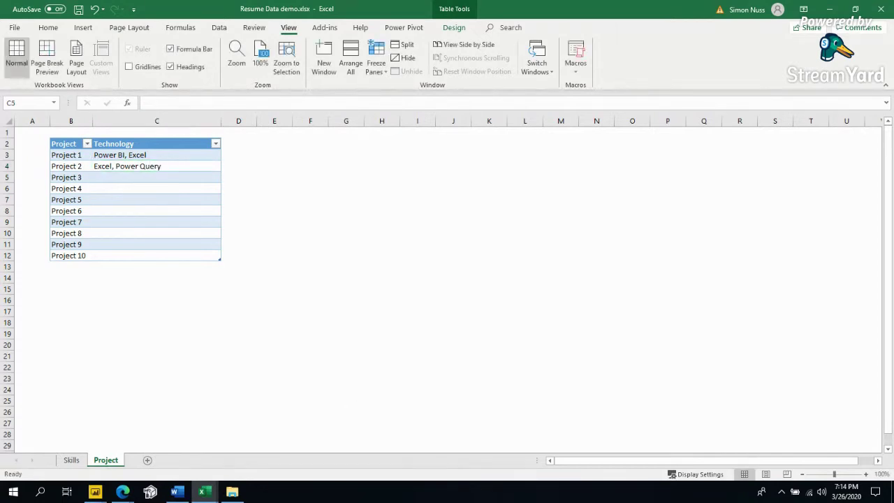
right_click(151, 159)
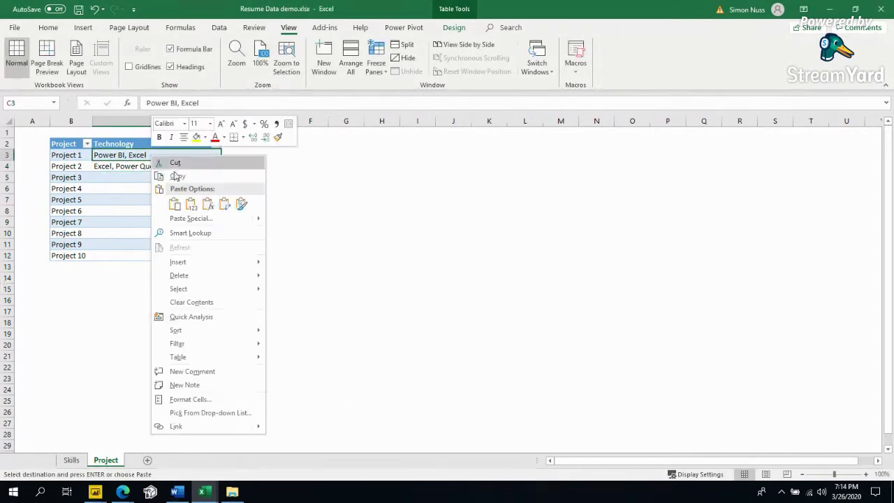
click(190, 202)
drag(221, 120, 257, 121)
click(95, 211)
click(72, 213)
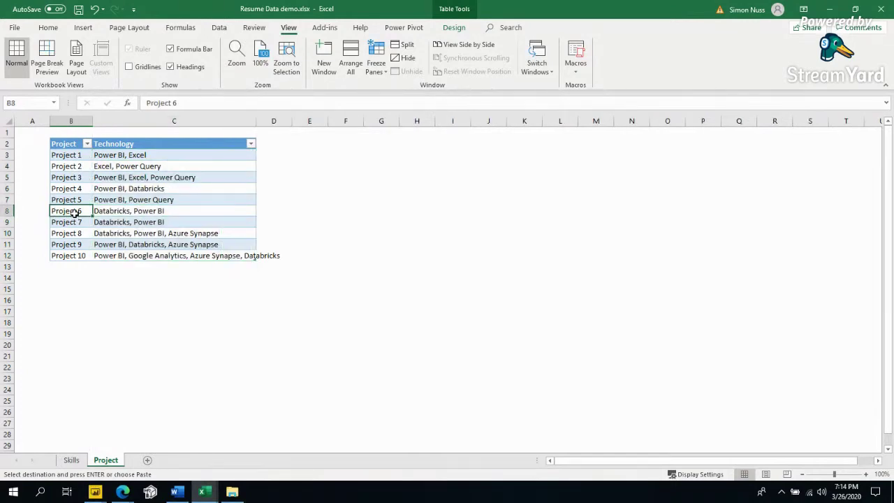
click(75, 221)
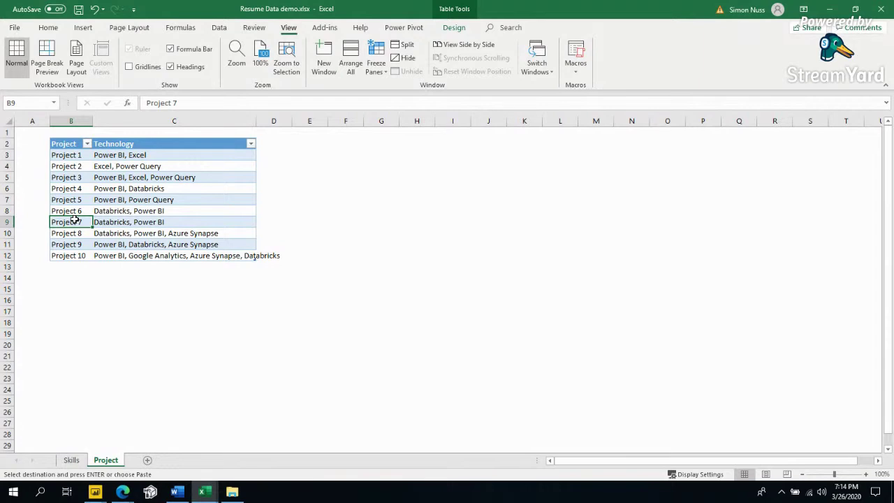
click(79, 201)
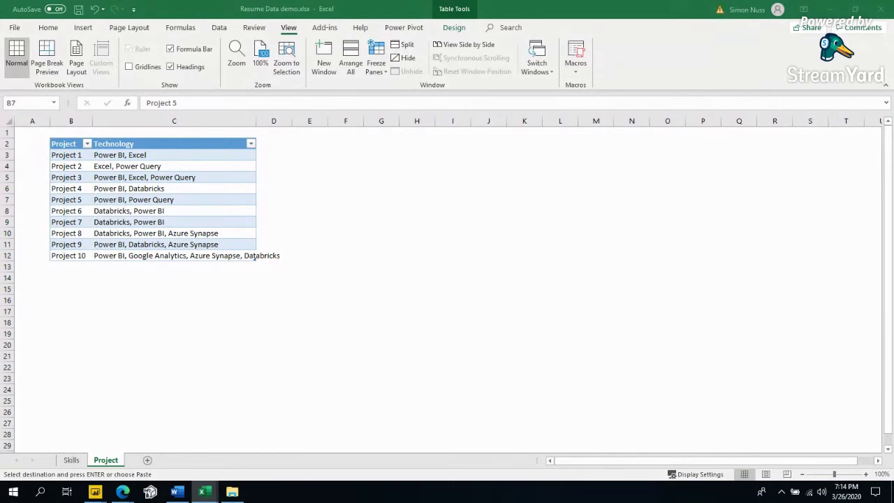
click(310, 244)
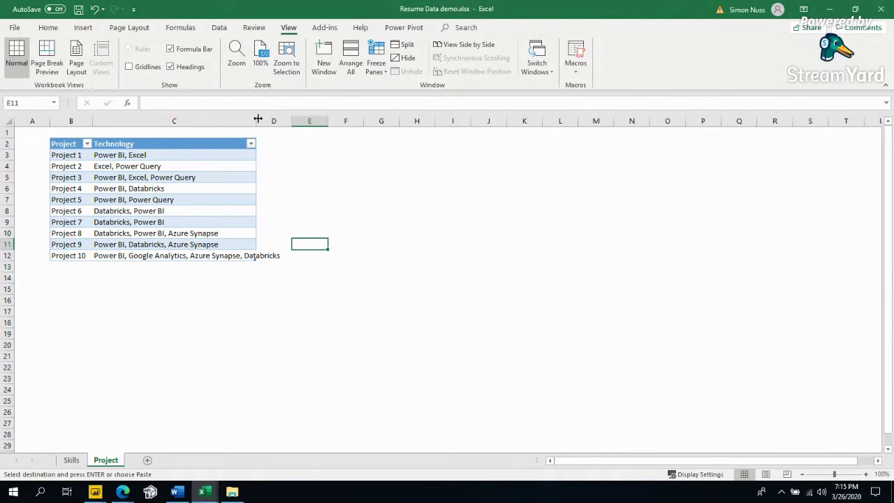
double_click(256, 121)
- Rename the table to Table_Project in Table Design
click(261, 168)
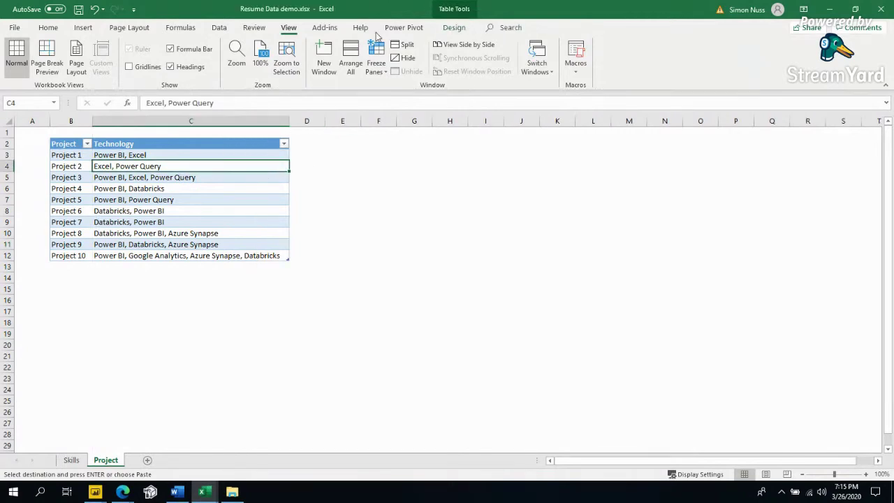
click(454, 27)
click(30, 59)
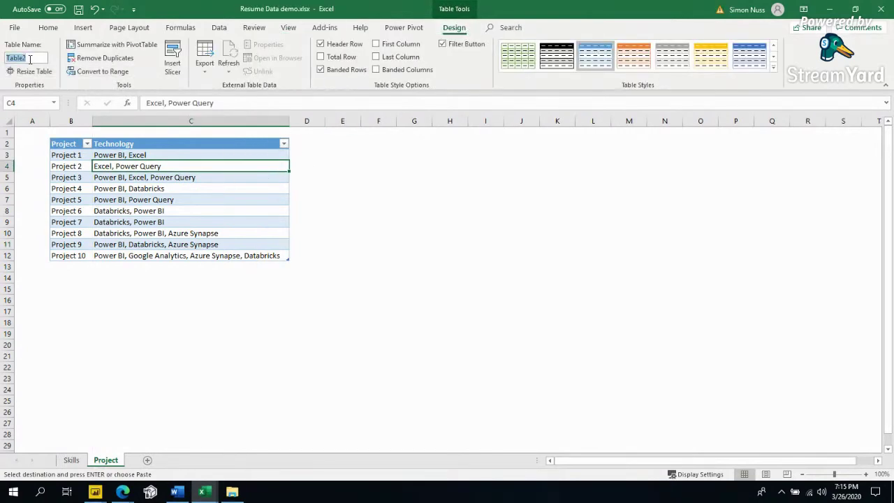
click(31, 59)
text(P)
key(BackSpace)
text(_Project)
key(Return)
- Save the workbook and click through cells in the project table
click(79, 11)
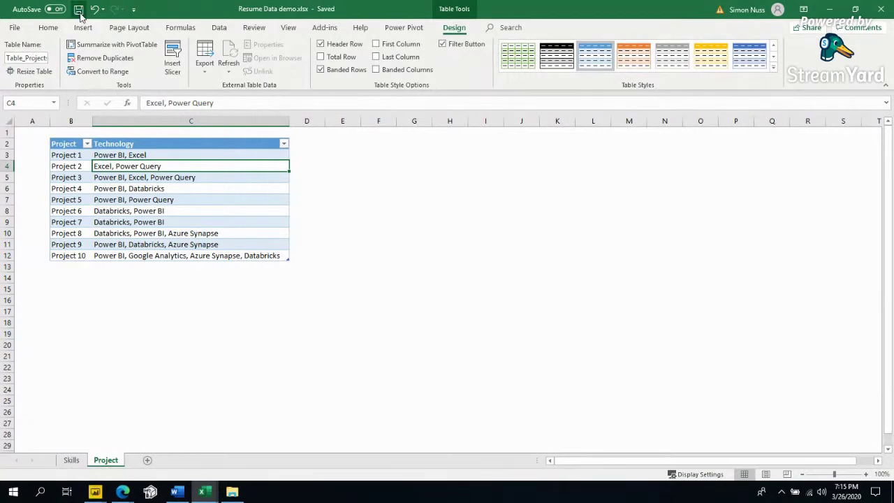
click(160, 233)
drag(147, 168, 150, 205)
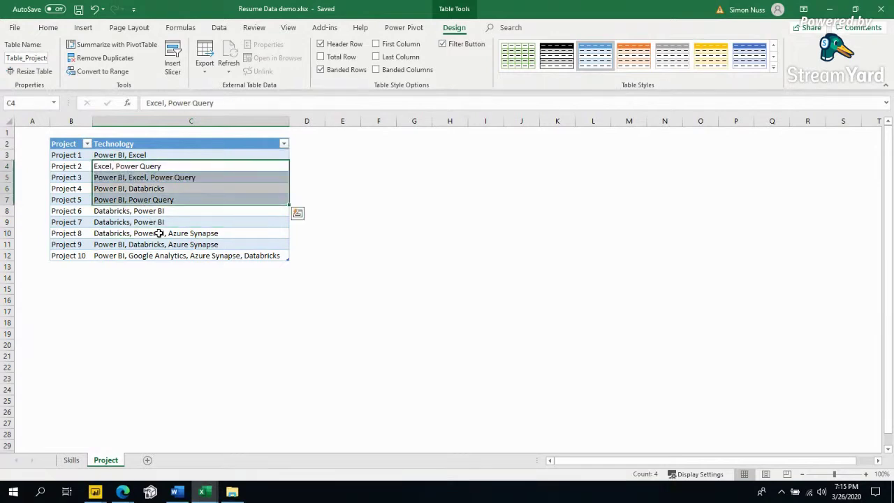
click(160, 237)
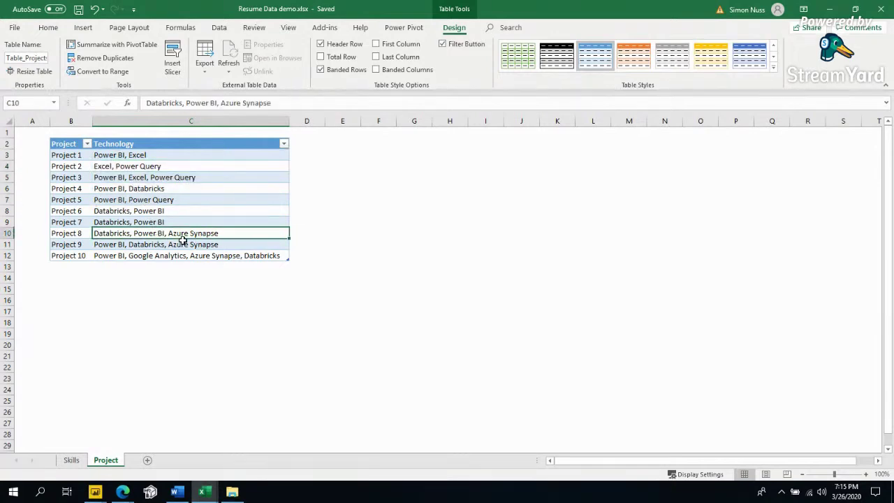
drag(158, 206, 149, 231)
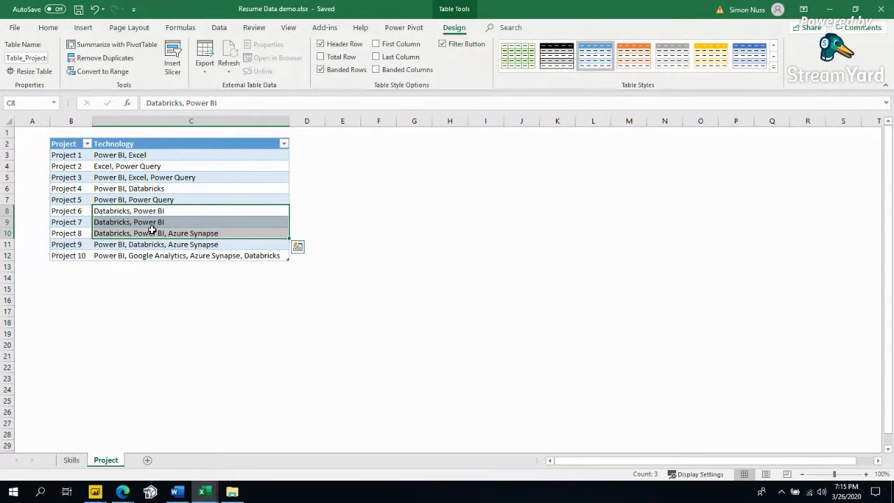
click(151, 221)
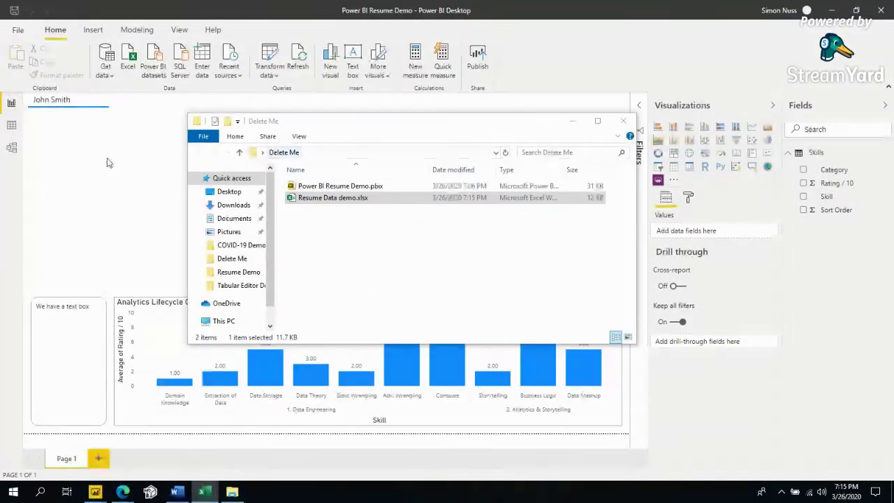
- Import Table_Projects from Resume Data demo.xlsx via Get data > Excel and open it in Power Query
click(124, 87)
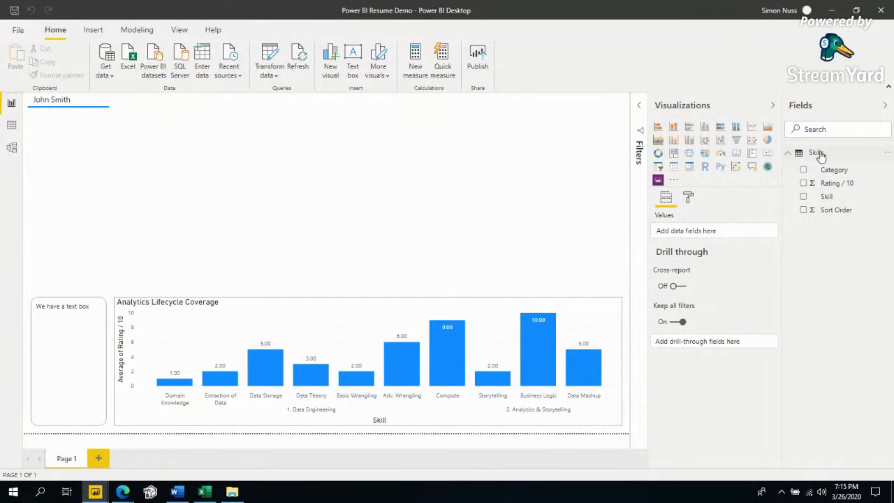
click(109, 77)
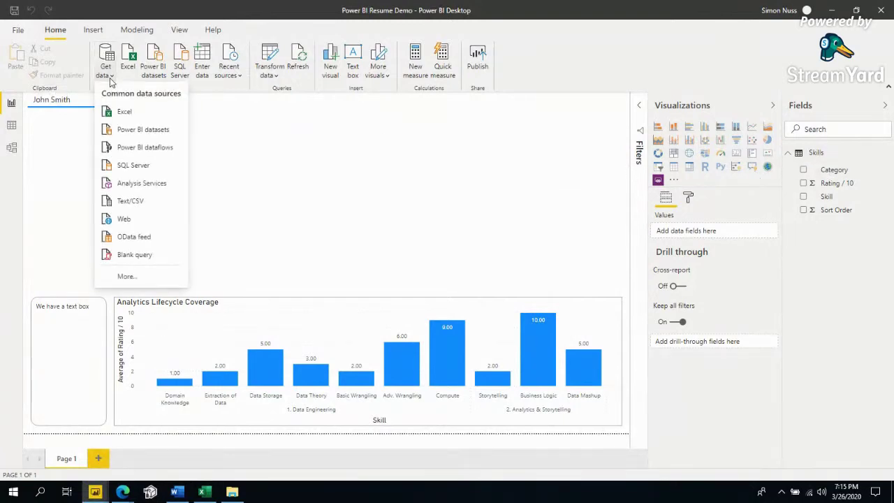
click(119, 114)
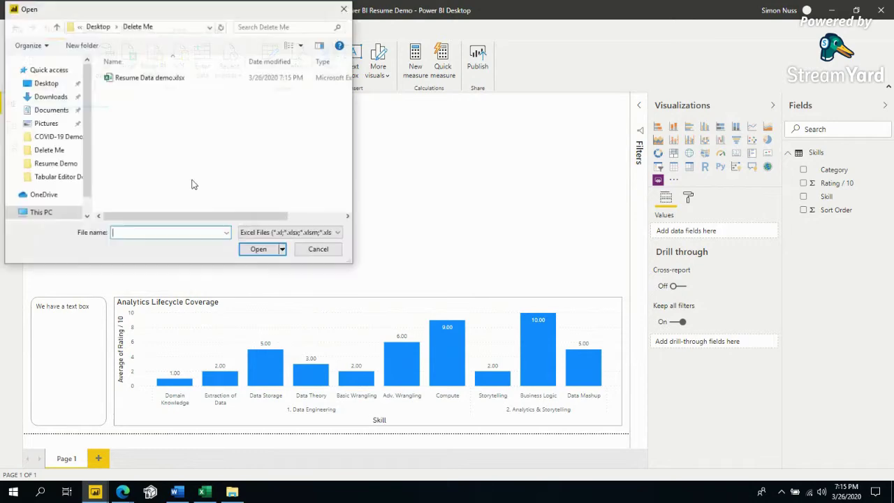
double_click(150, 79)
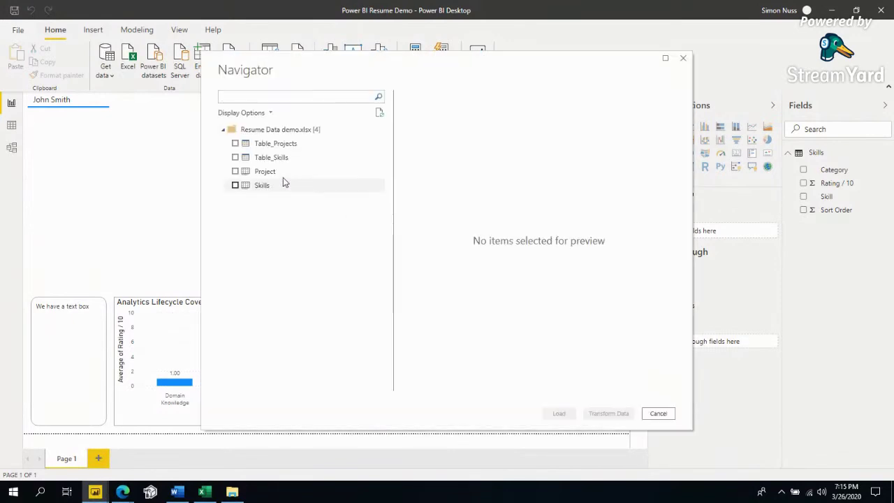
click(265, 144)
click(236, 143)
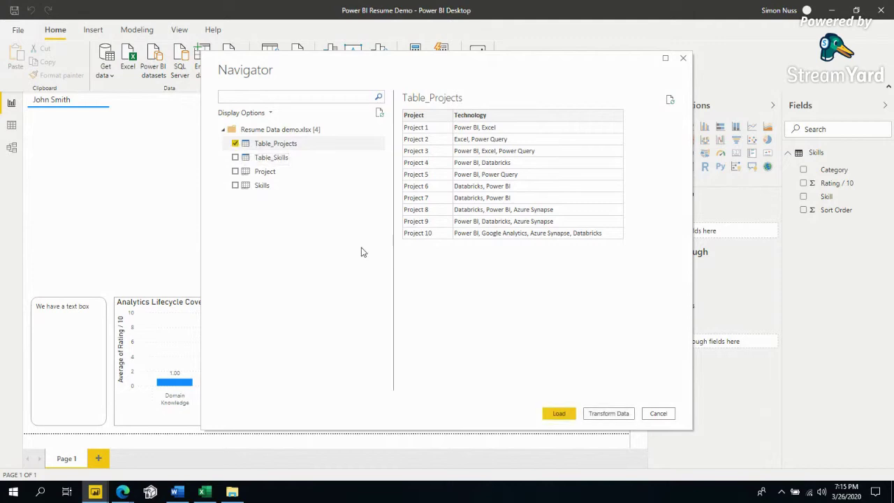
click(612, 417)
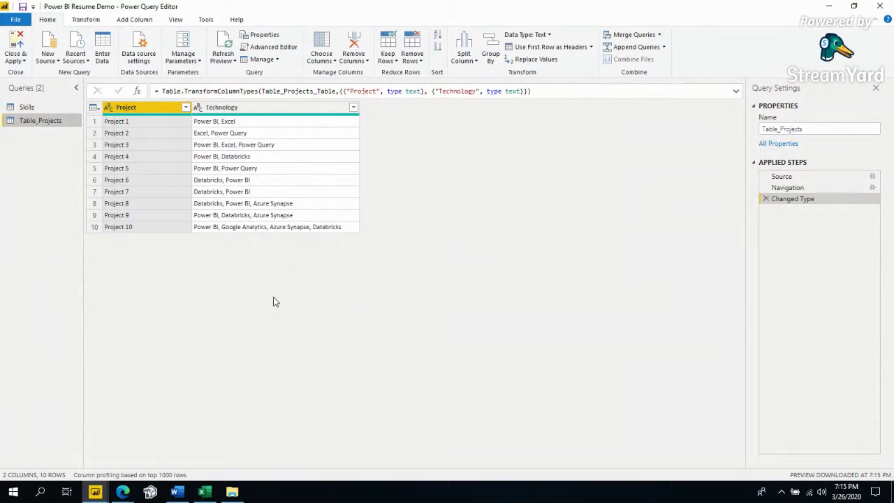
- After checking Project 6's Technology value, bring the Resume Data Model report up full-screen
click(289, 180)
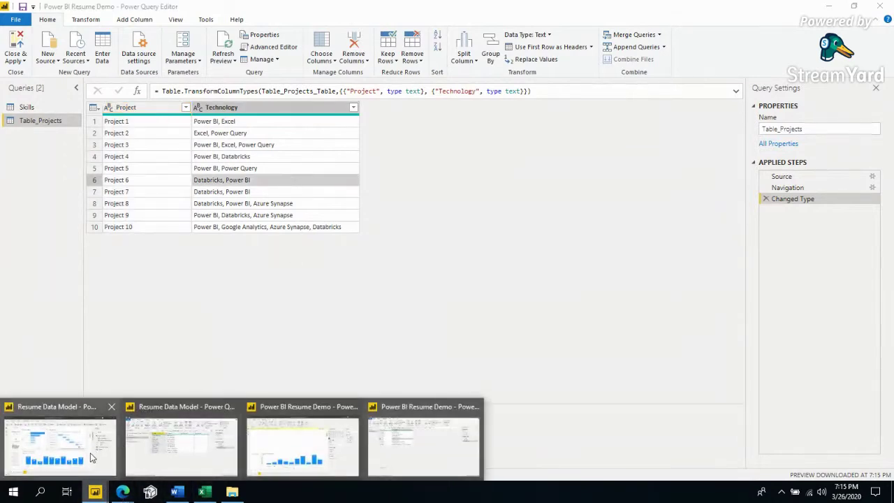
mouse_move(89, 454)
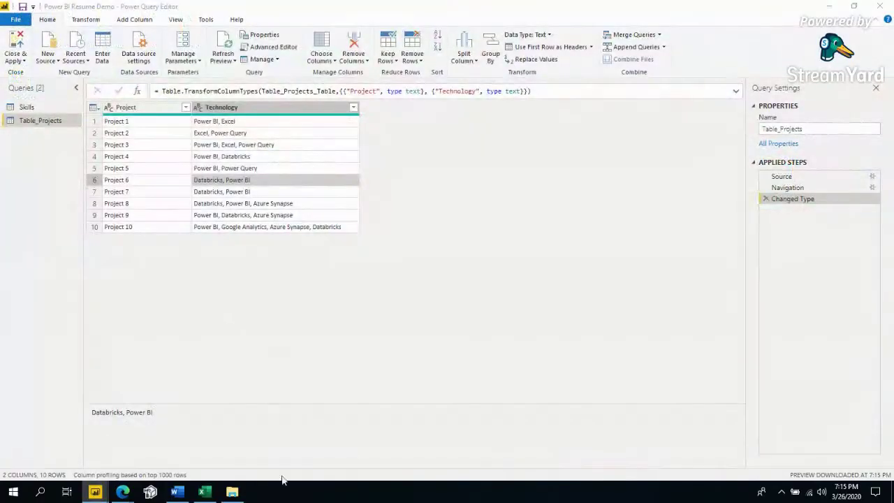
drag(314, 426, 312, 25)
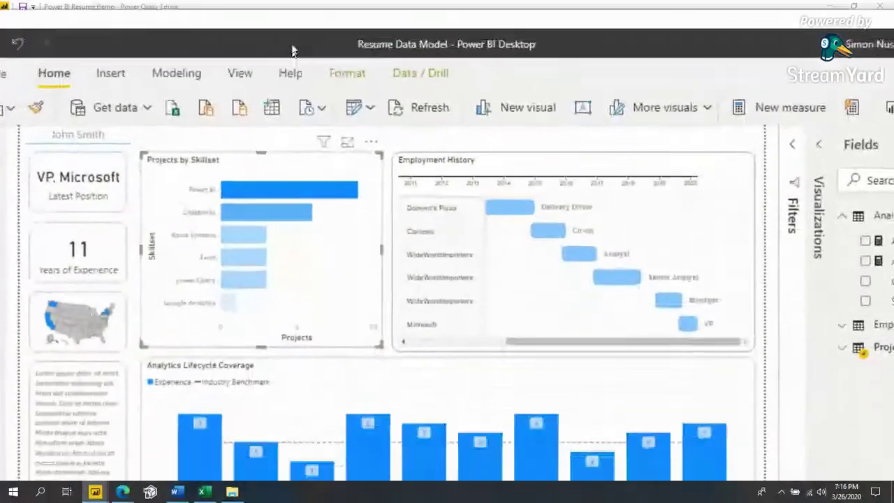
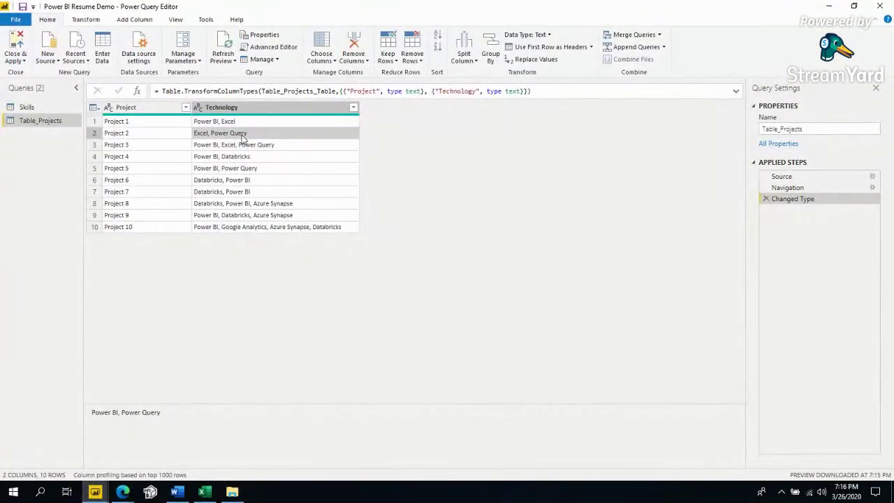
- Preview the Technology lists of Projects 1, 2, 3, 4 and 7, then switch to the report window
click(243, 146)
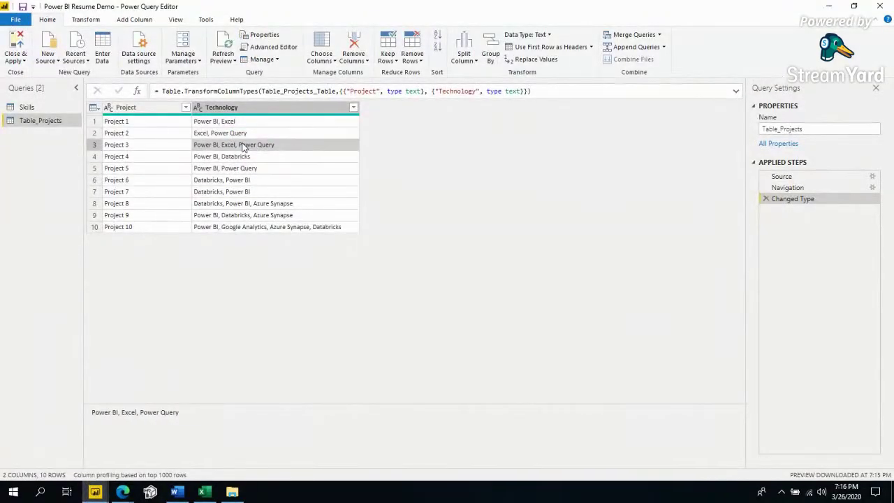
click(232, 192)
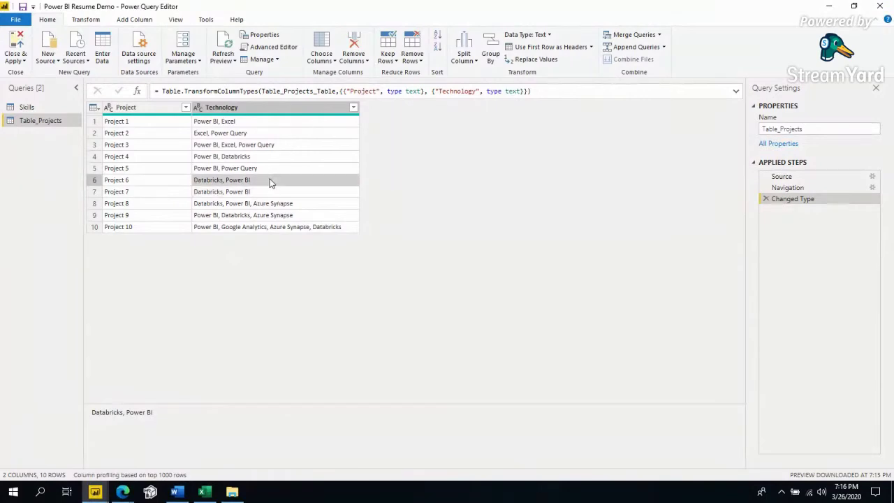
click(237, 133)
click(246, 108)
click(236, 158)
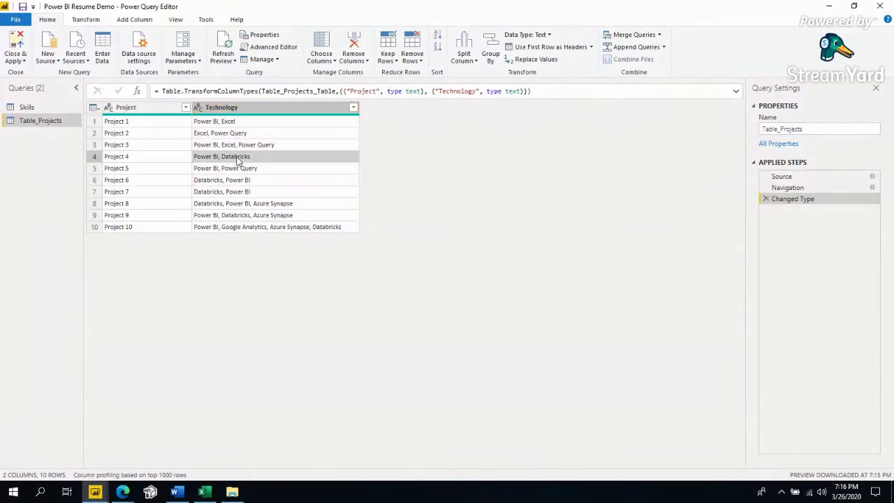
click(230, 123)
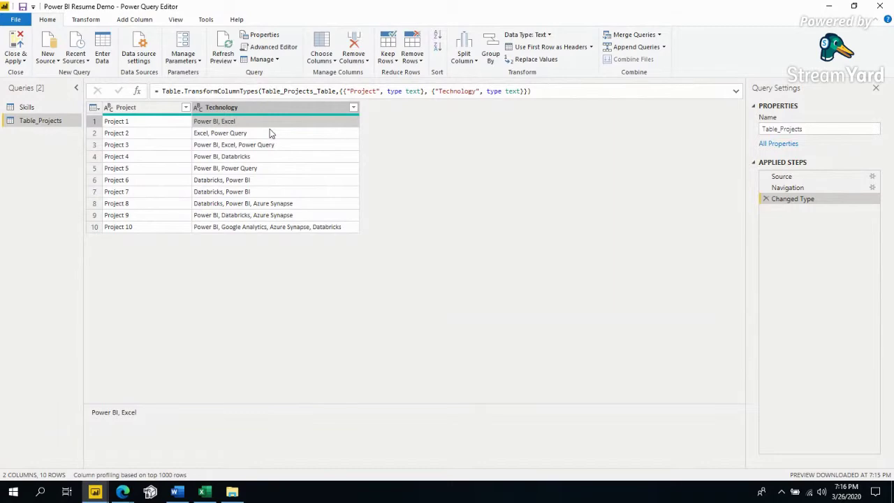
key(alt+Tab)
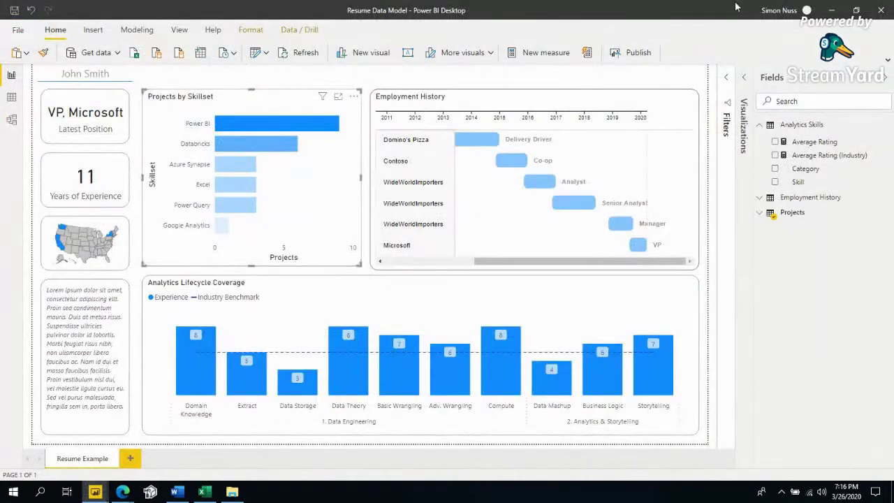
- Switch back to Power Query Editor and select a Technology cell in Table_Projects
key(alt+Tab)
click(305, 157)
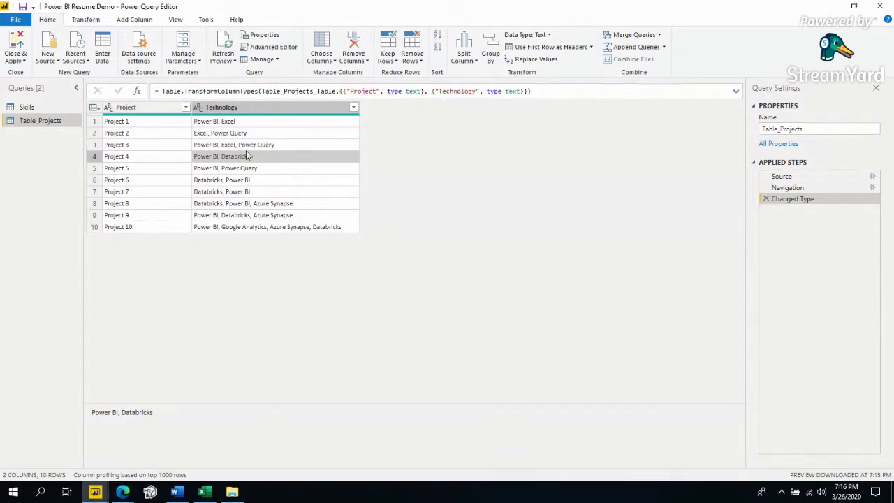
- Select Project 1's row and its Technology value in the grid
click(234, 107)
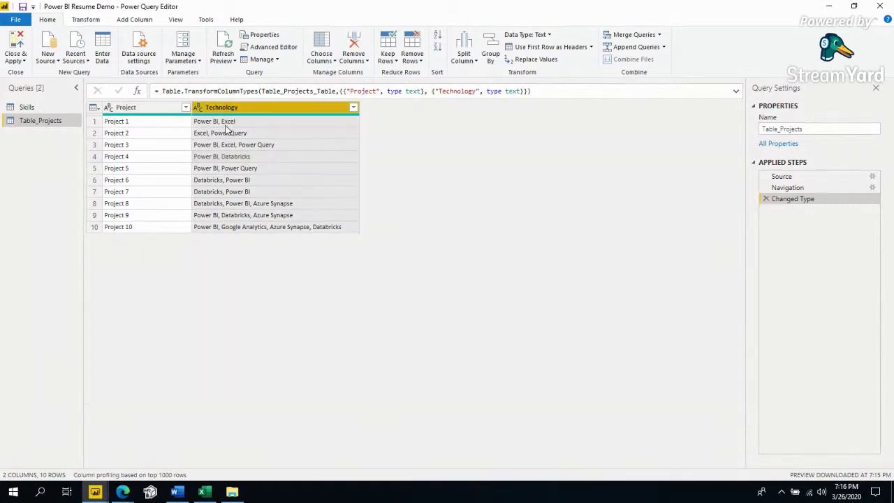
click(216, 124)
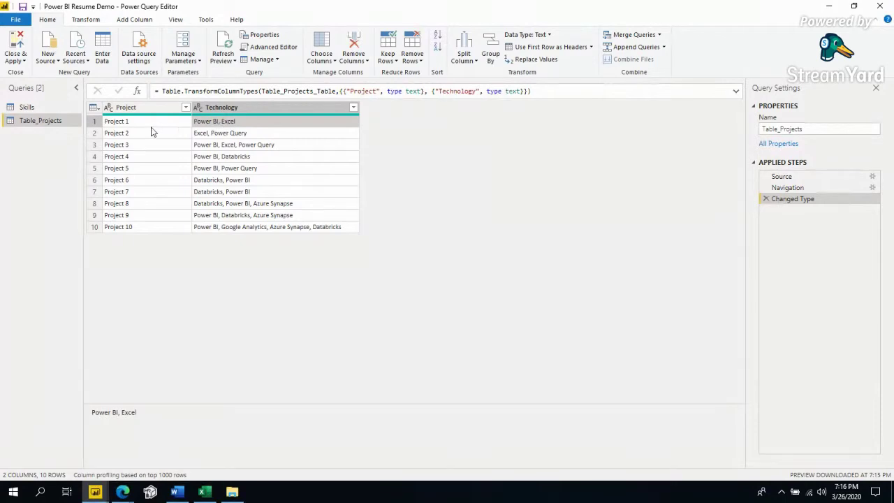
click(94, 122)
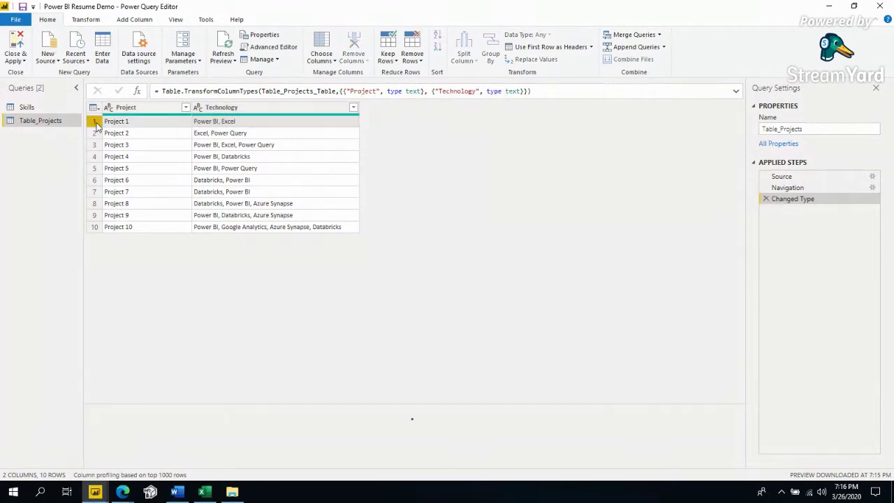
click(223, 124)
- Launch Notepad and sketch Project 1 as two lines, one Power BI and one Excel
key(super)
text(notepad)
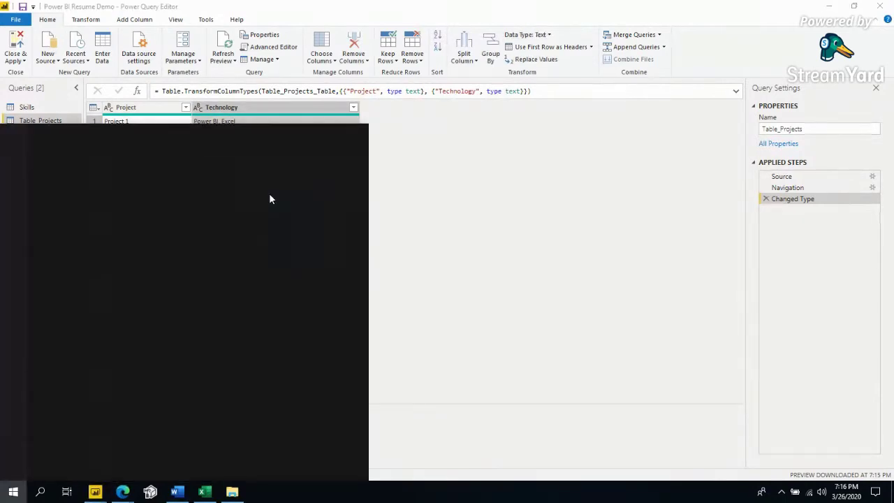
key(Return)
text(Project 1)
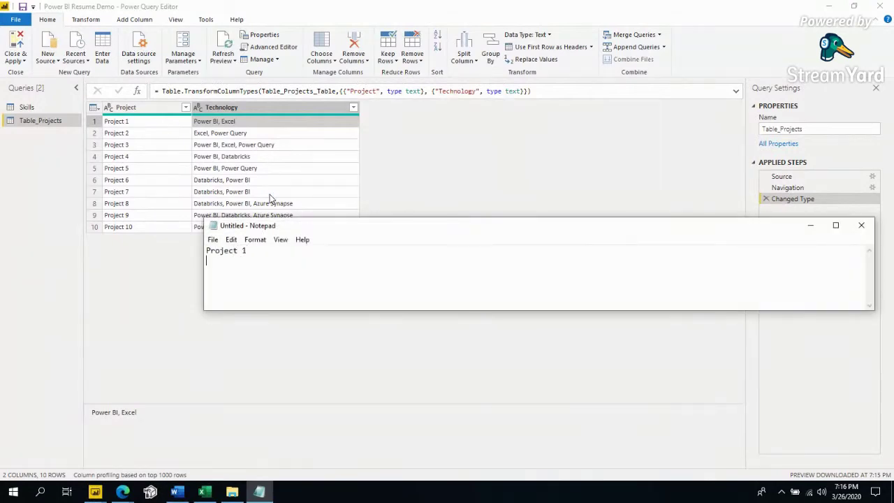
key(Return)
text(Project 1)
key(Up)
text(Power BI Project)
text( 1 Excel)
- Highlight Power BI and Excel in the note, then close Notepad without saving
drag(267, 223, 479, 109)
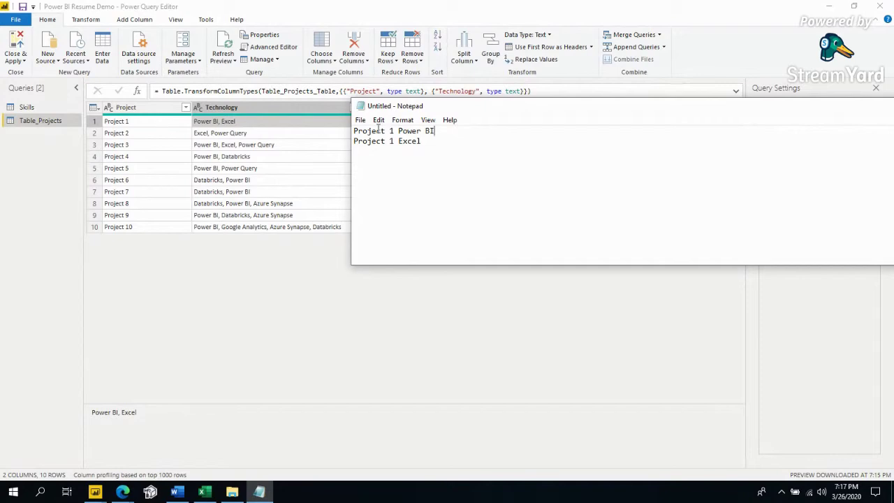
mouse_move(399, 132)
mouse_down()
mouse_move(435, 132)
mouse_move(398, 141)
mouse_up()
click(422, 141)
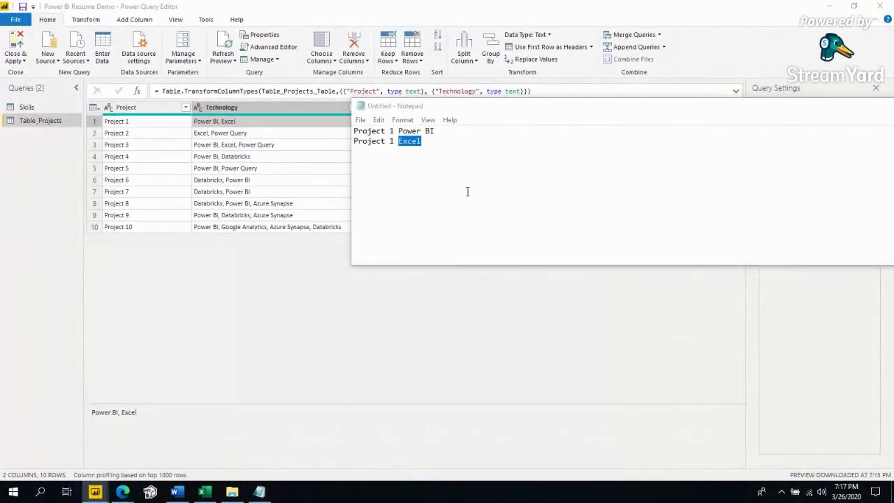
click(471, 185)
key(alt+F4)
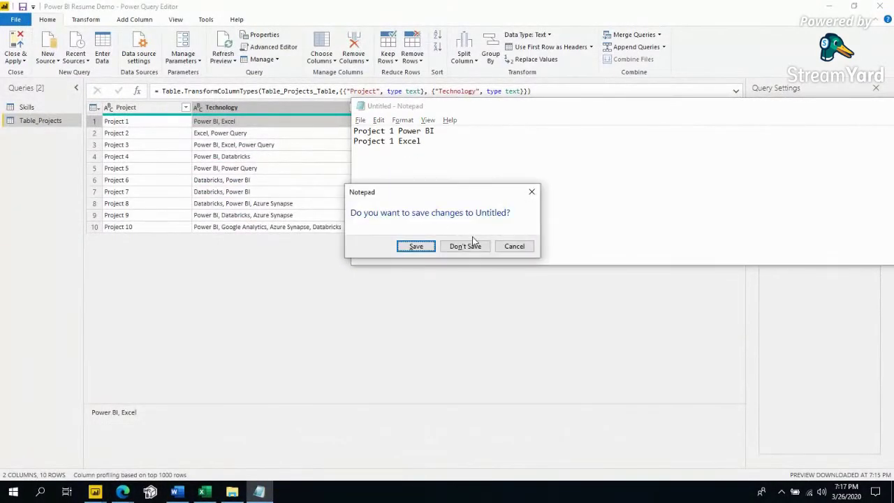
click(466, 245)
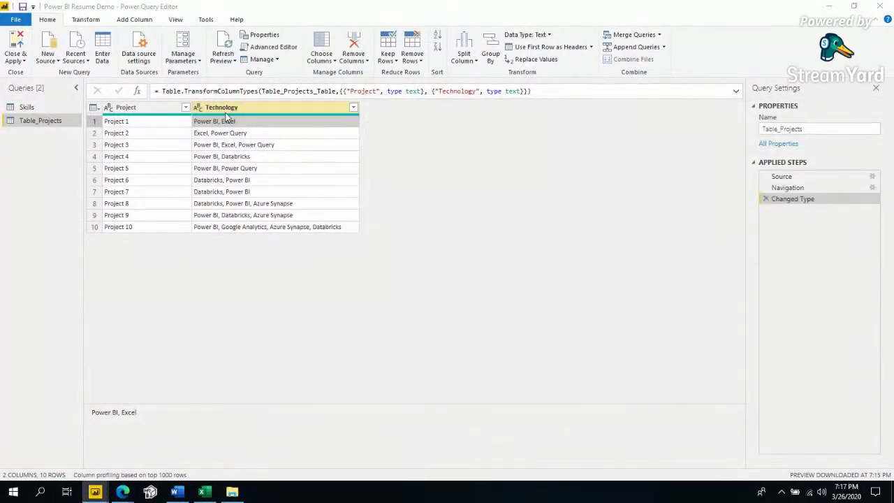
- Split the Technology column by comma at each occurrence into rows, producing 25 rows
click(225, 109)
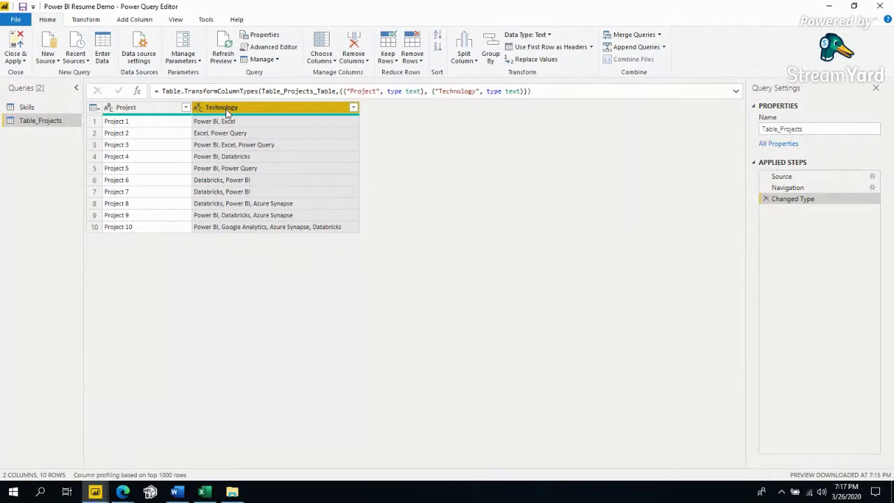
right_click(227, 113)
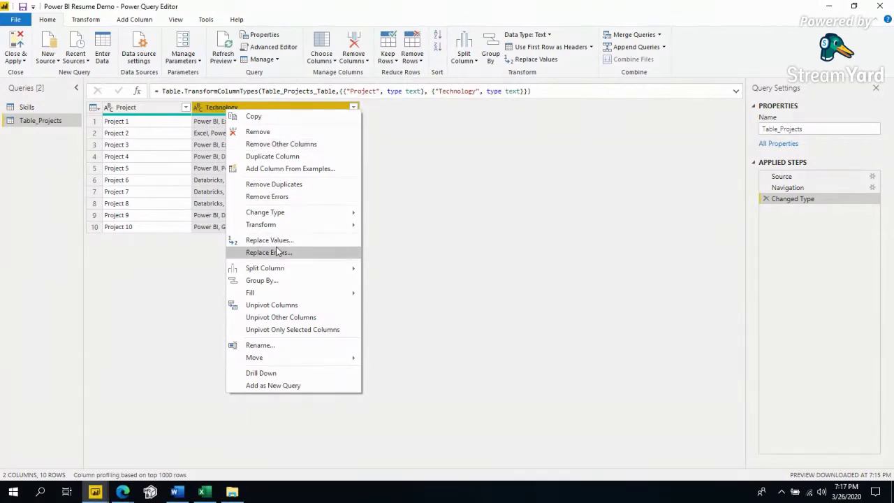
mouse_move(290, 267)
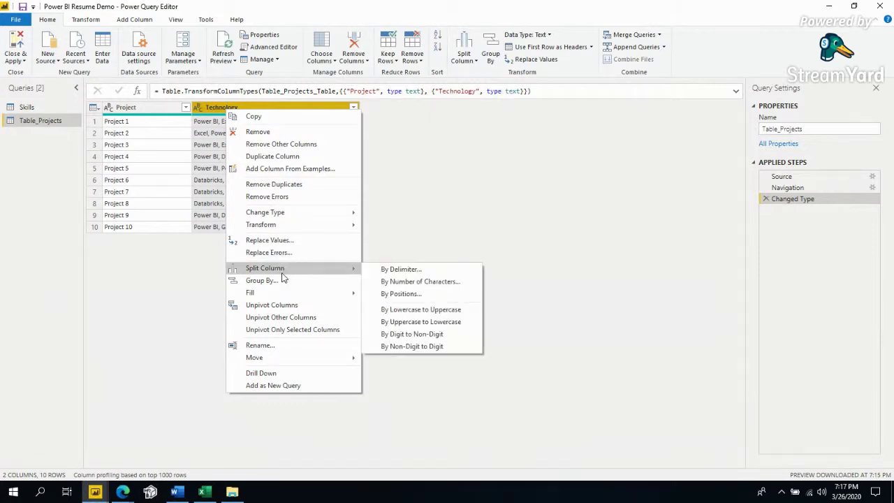
click(402, 273)
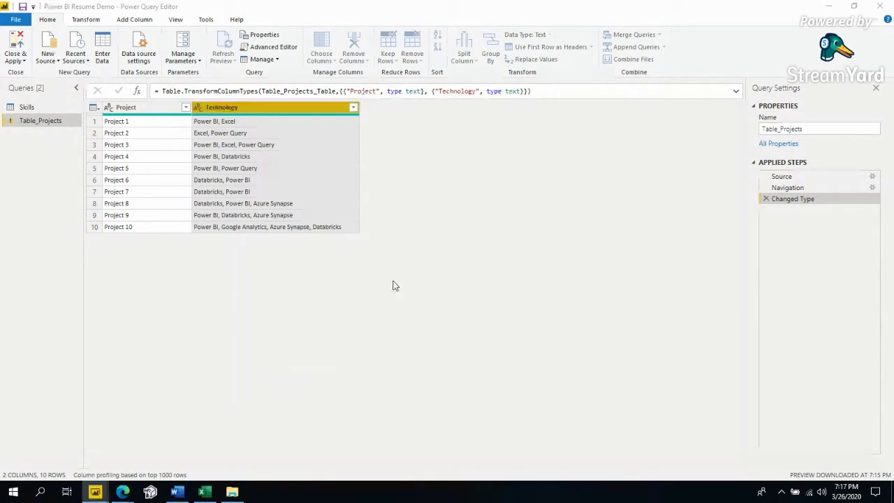
drag(343, 156, 385, 153)
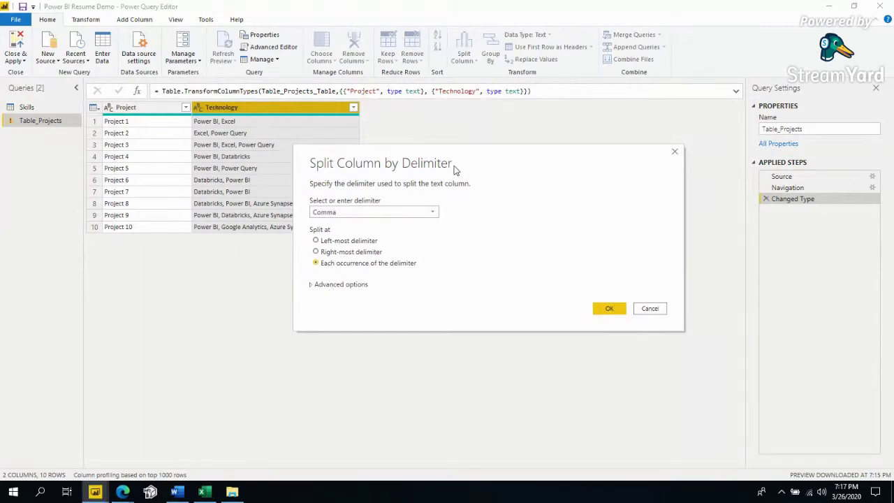
click(341, 284)
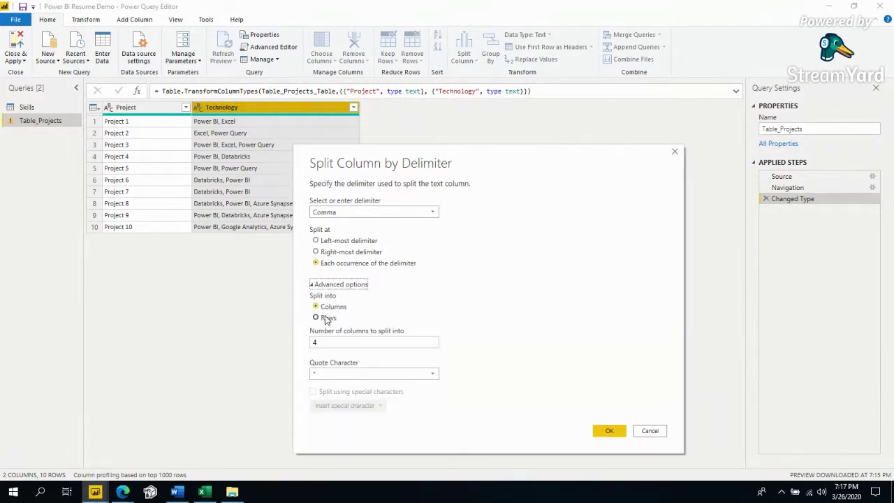
click(326, 318)
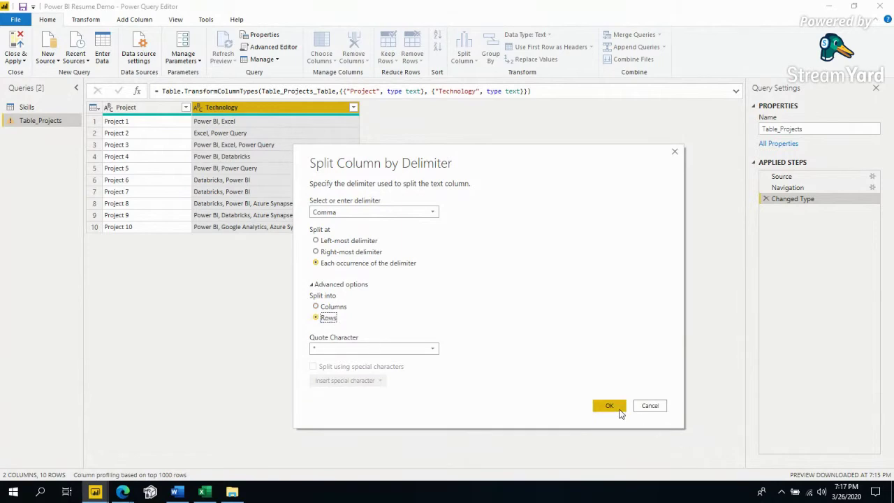
click(619, 409)
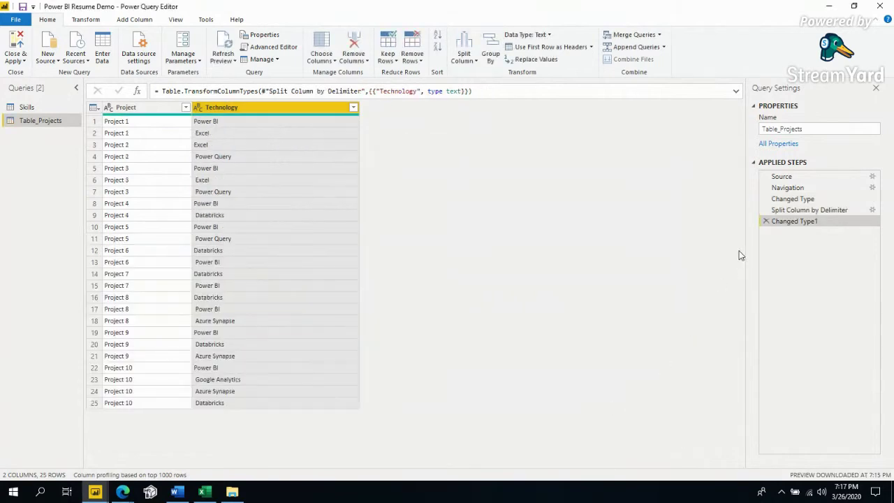
click(765, 222)
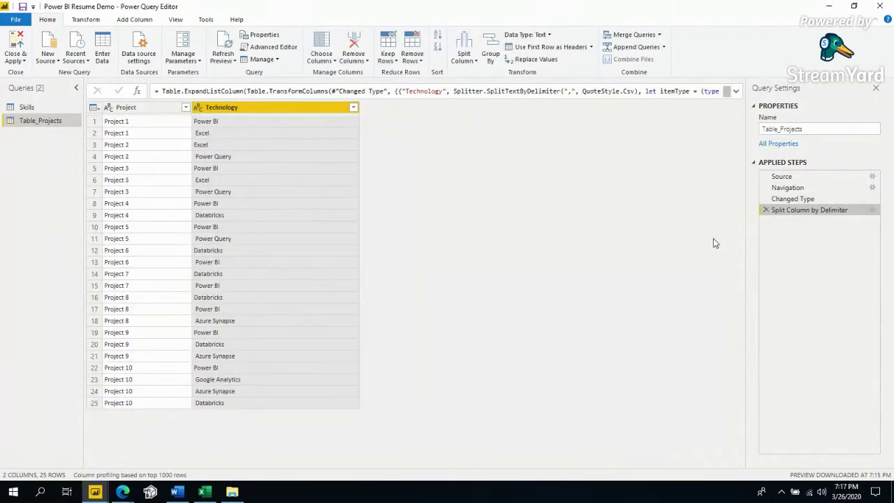
click(171, 132)
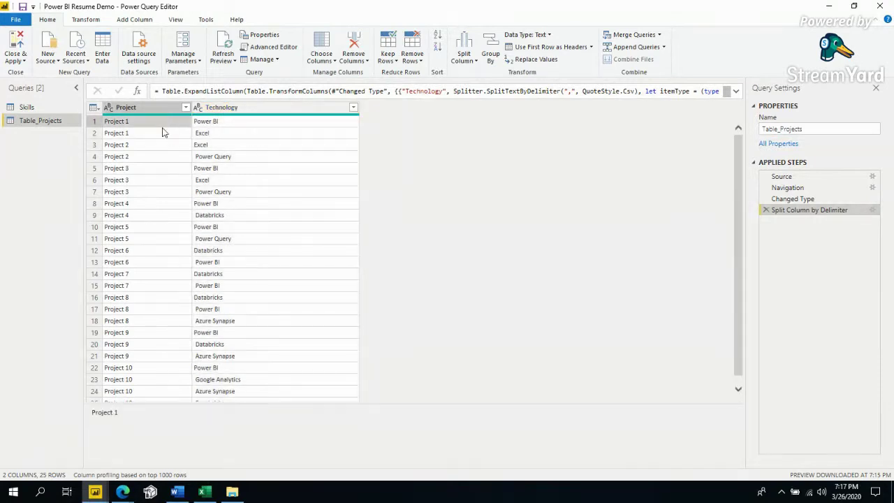
click(210, 133)
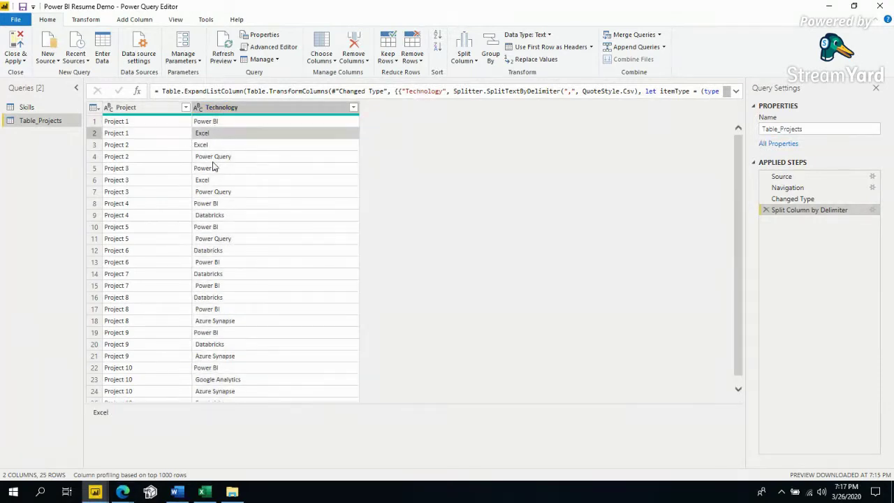
click(171, 148)
click(204, 157)
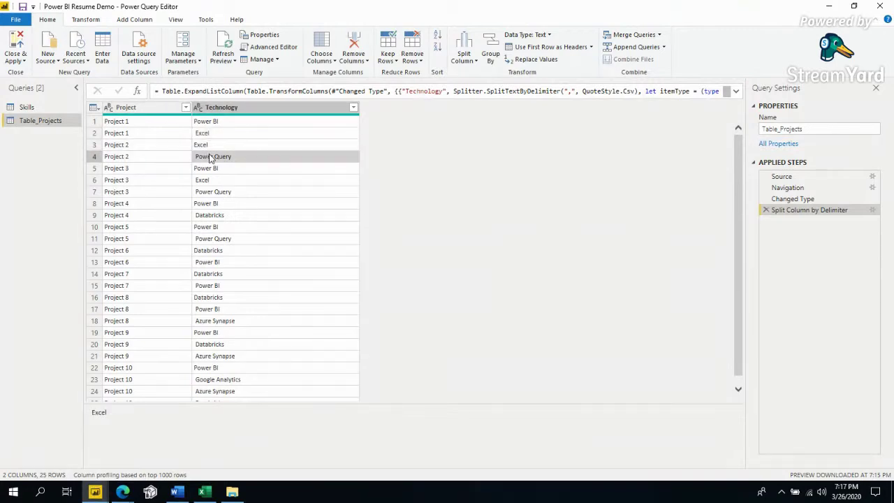
click(182, 170)
click(179, 180)
click(178, 193)
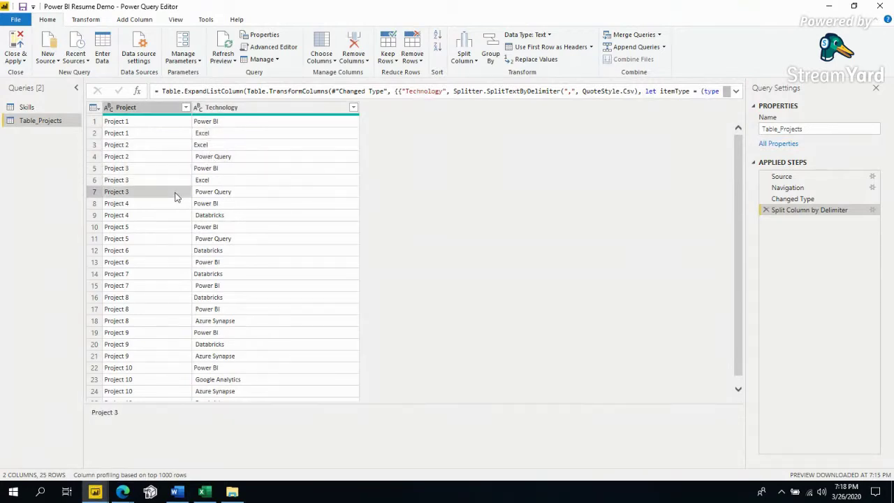
click(217, 170)
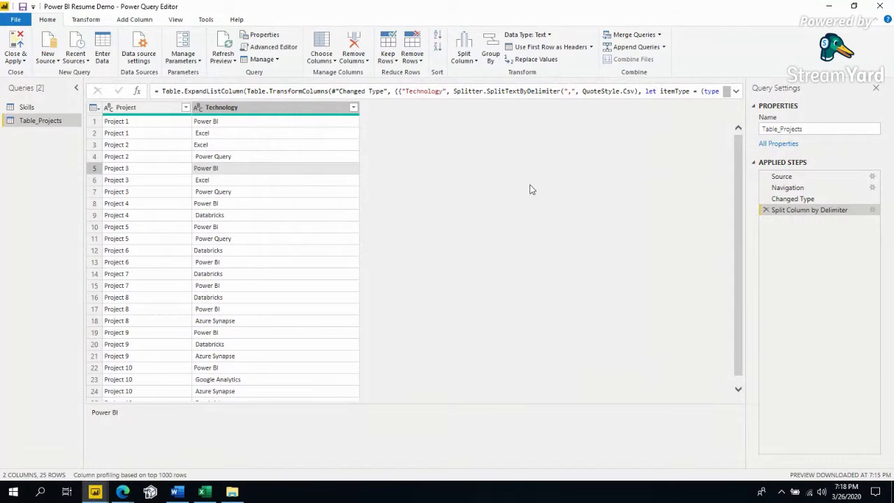
click(804, 201)
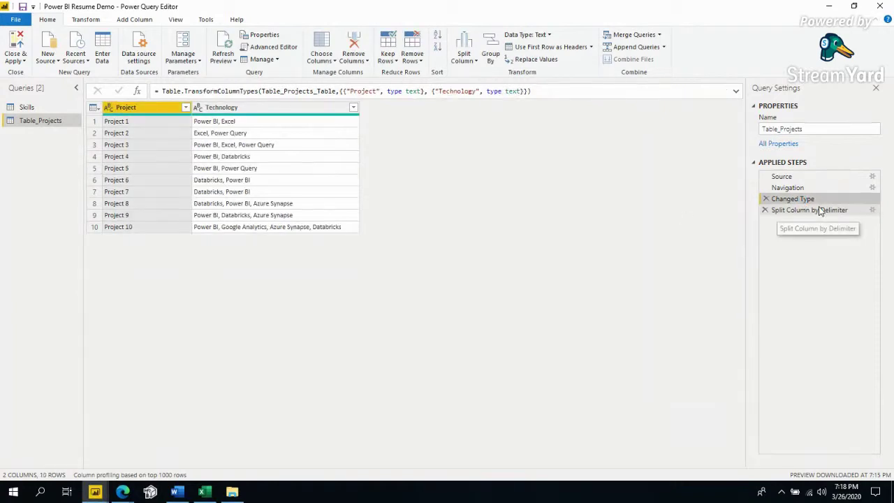
click(814, 211)
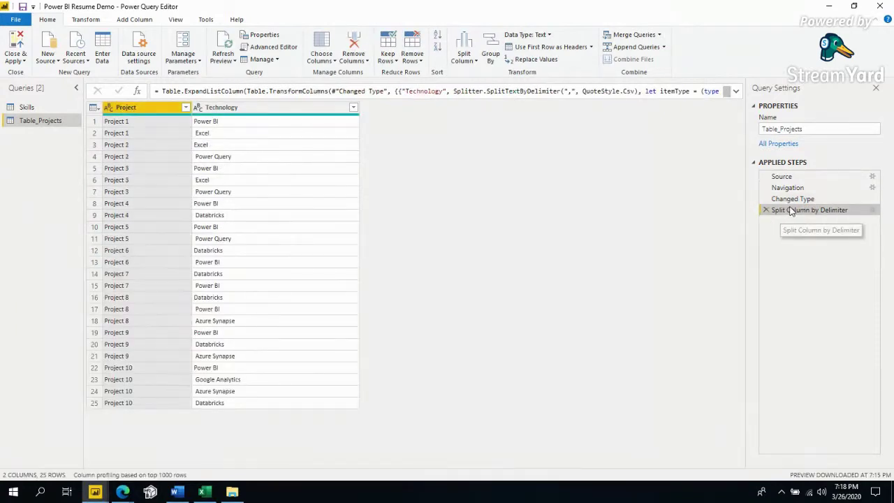
click(794, 201)
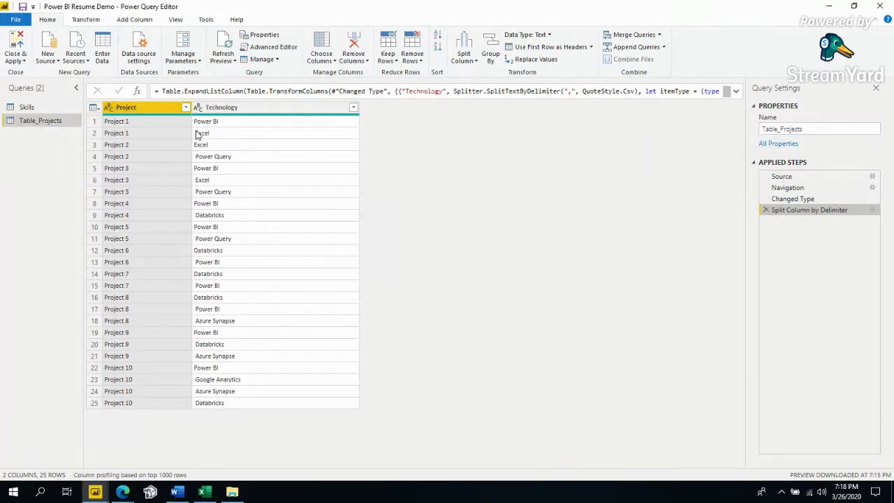
click(225, 112)
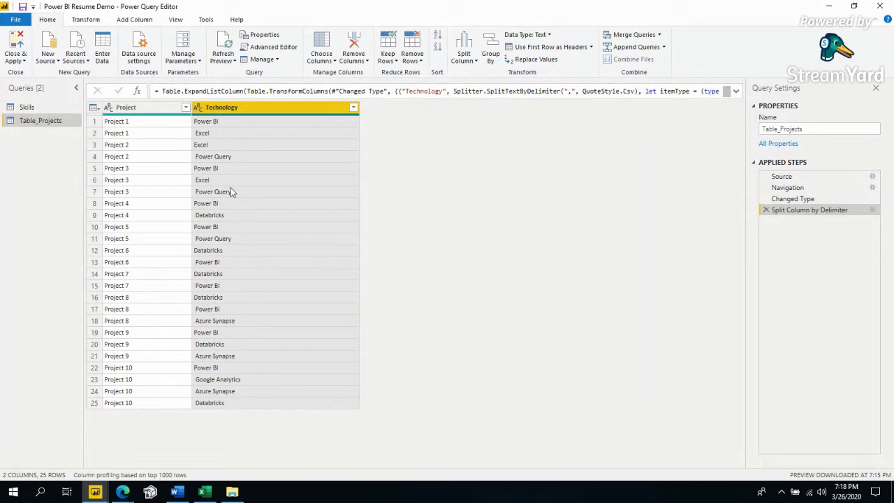
click(203, 180)
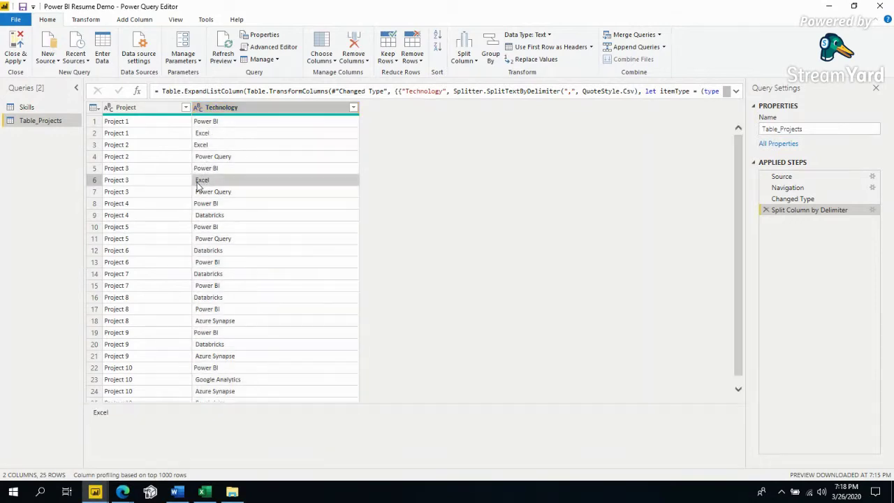
click(199, 191)
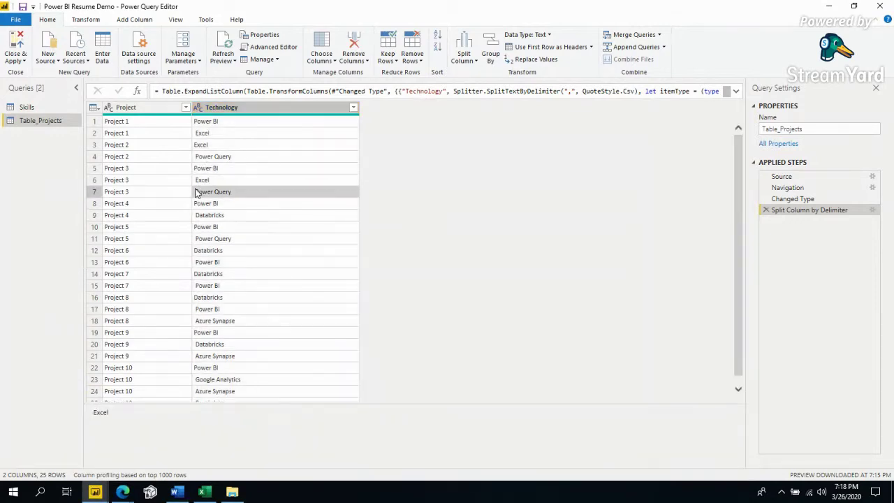
click(230, 108)
- Trim the Technology column's values and spot-check cells such as row 8's Power BI
right_click(245, 109)
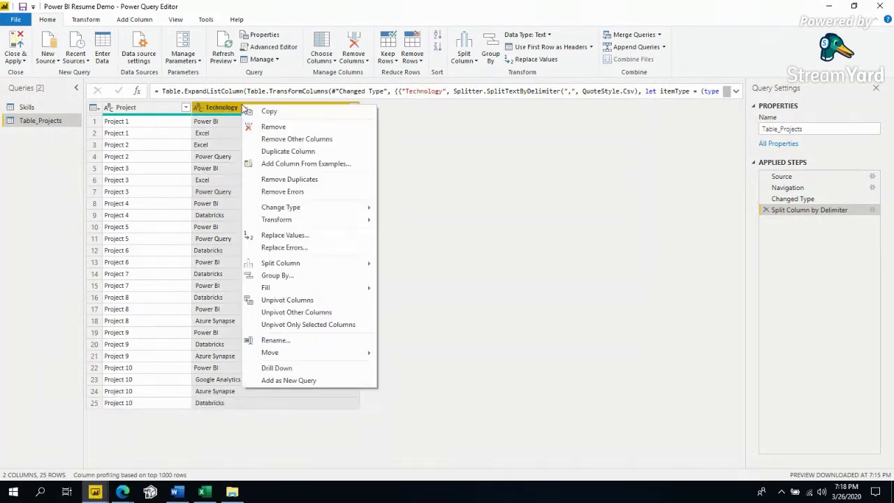
mouse_move(320, 219)
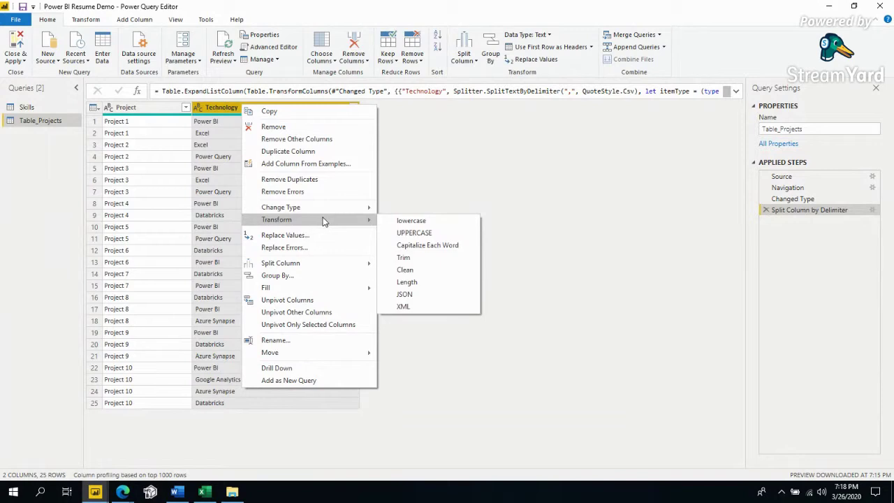
click(405, 258)
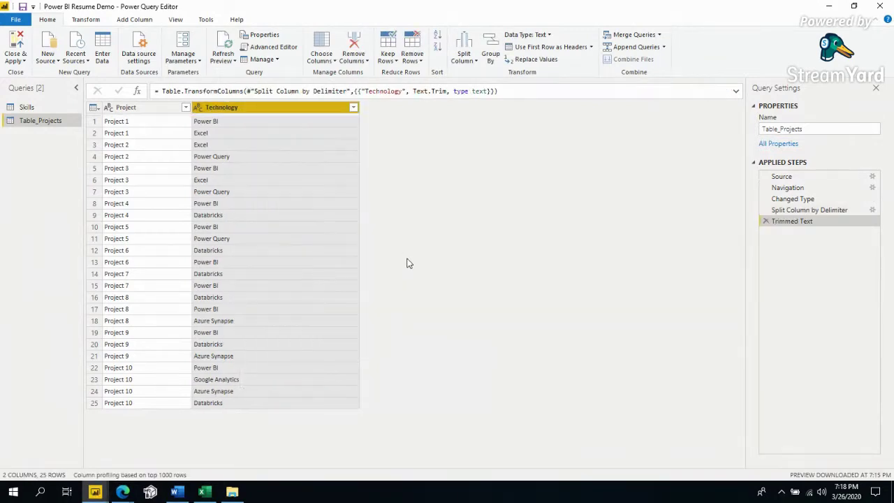
click(218, 144)
click(238, 204)
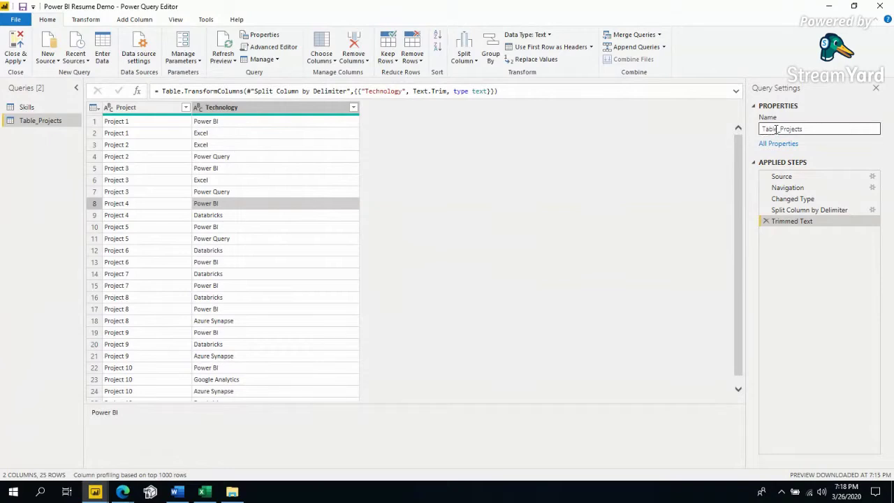
- Rename the Table_Projects query to Projects
drag(777, 130, 734, 133)
key(BackSpace)
key(Return)
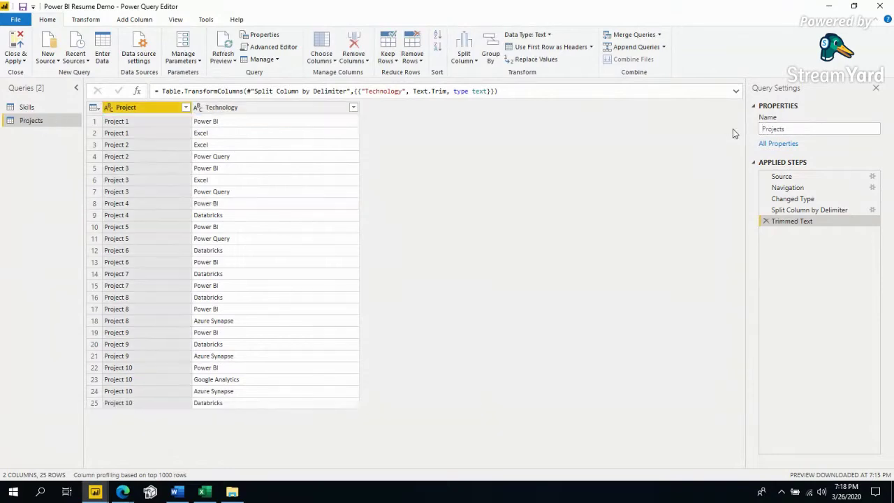
- Close & Apply the query changes and expand the Projects table in Fields
click(16, 43)
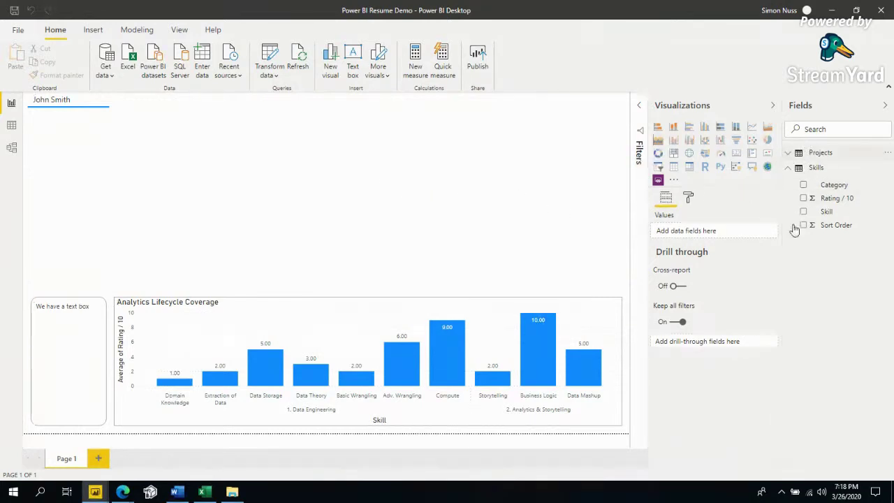
click(790, 154)
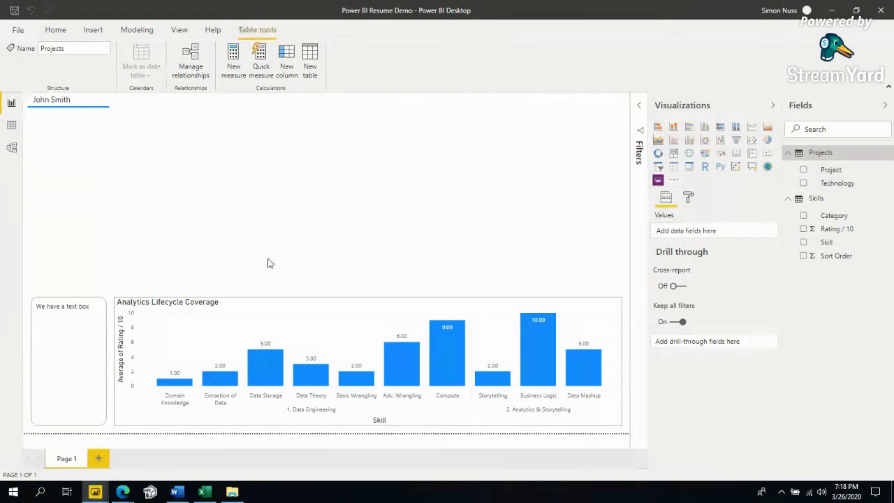
click(351, 166)
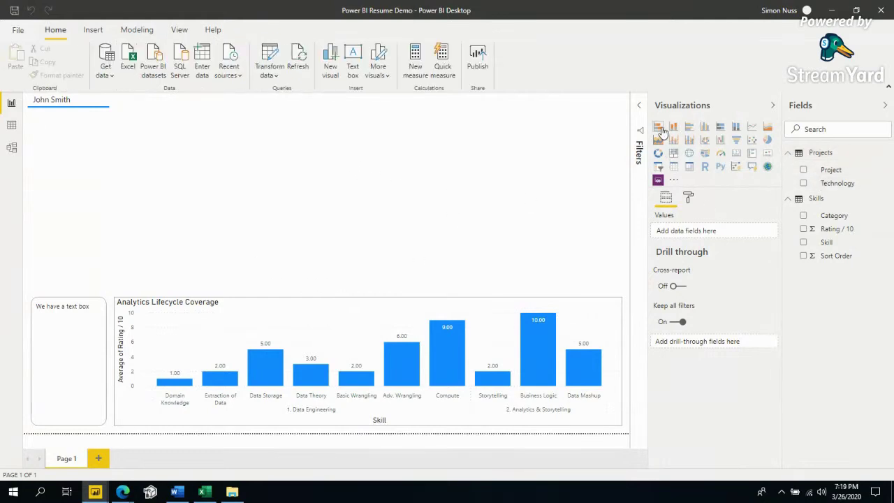
- Add a stacked bar chart and size it to fill the space at the page top
drag(825, 174, 854, 355)
click(657, 127)
drag(98, 202, 204, 143)
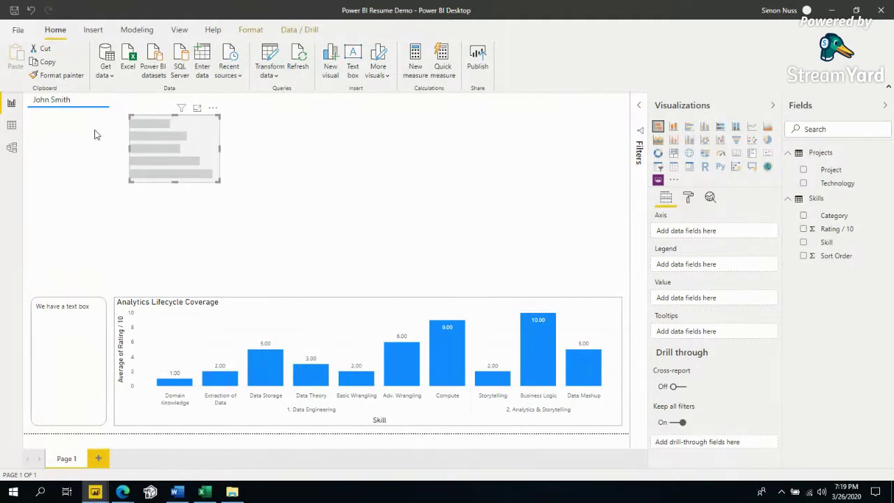
drag(125, 140, 140, 149)
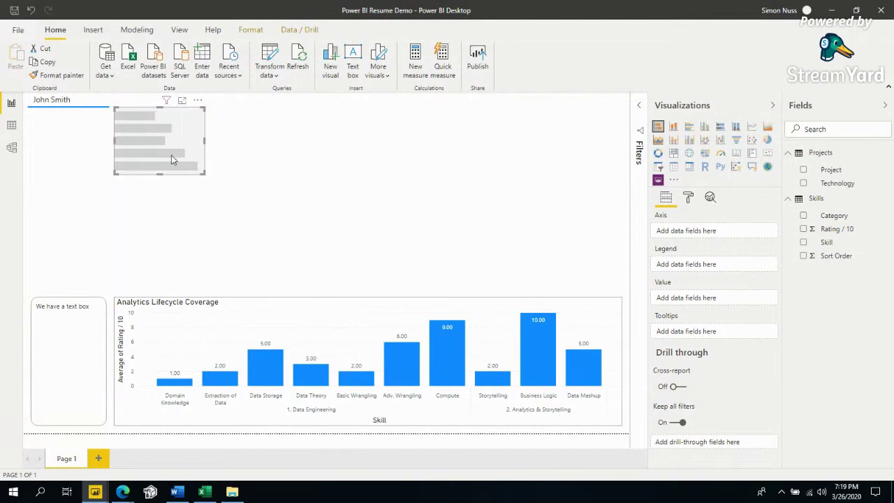
drag(204, 174, 296, 294)
click(299, 294)
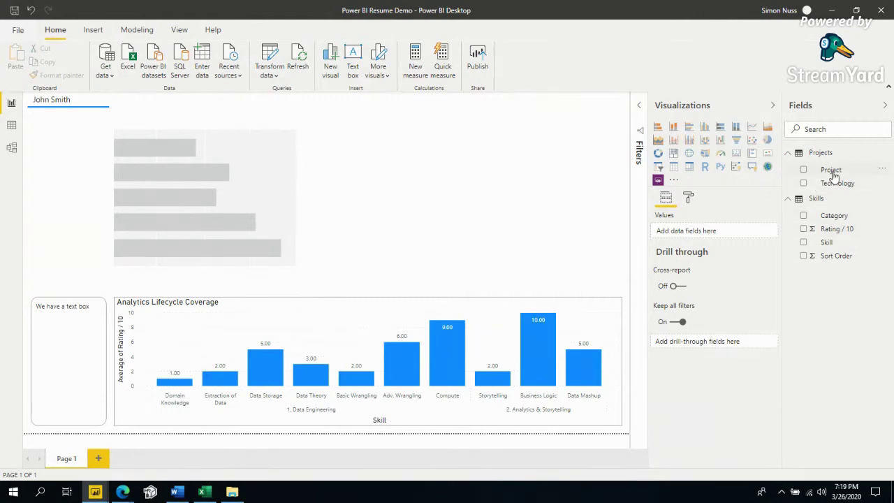
- Put the Projects table's Technology field on the bar chart's axis
click(317, 210)
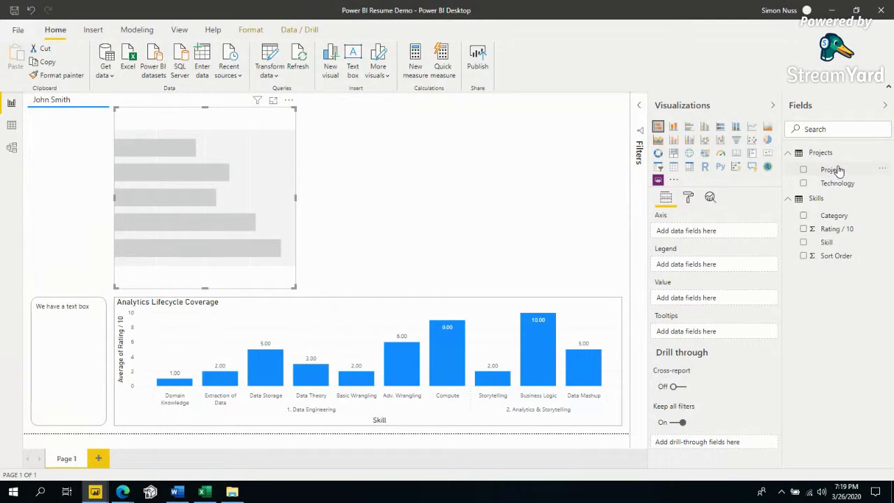
drag(845, 171, 712, 231)
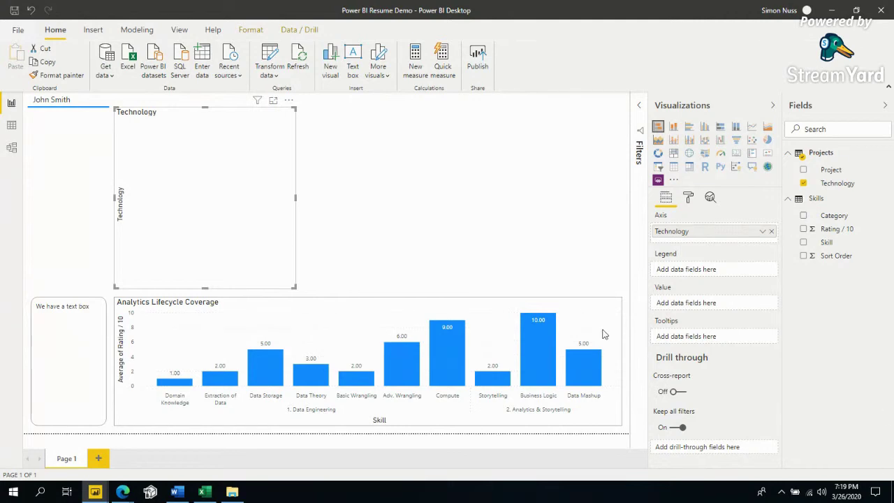
click(496, 314)
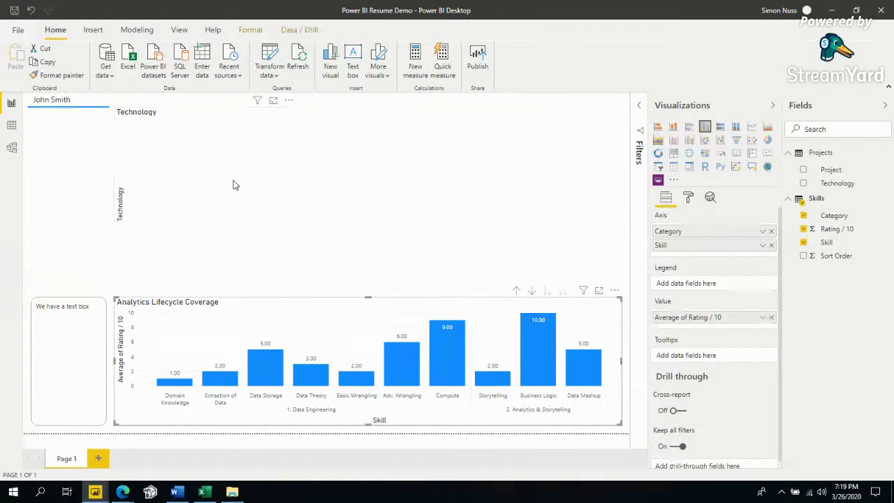
click(261, 193)
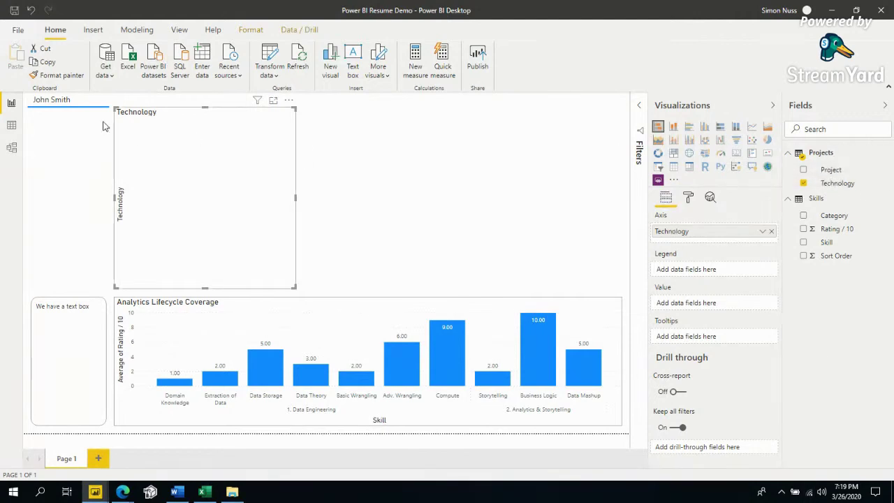
click(17, 126)
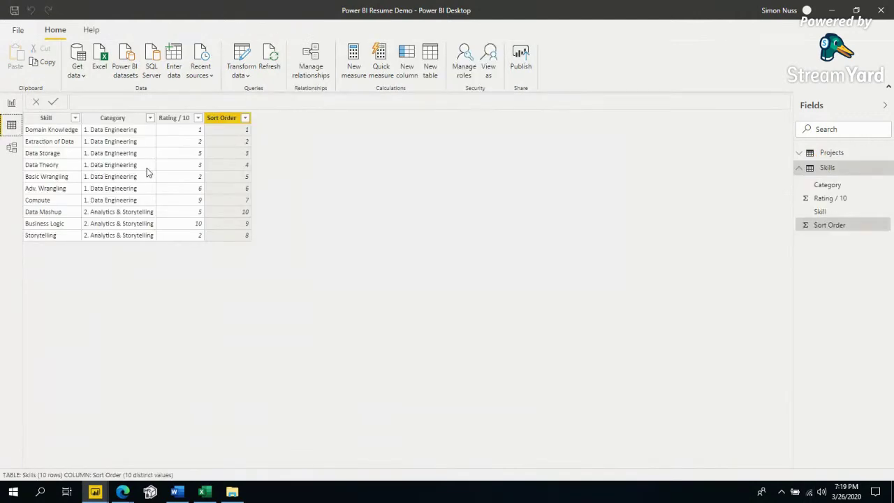
click(857, 154)
click(83, 135)
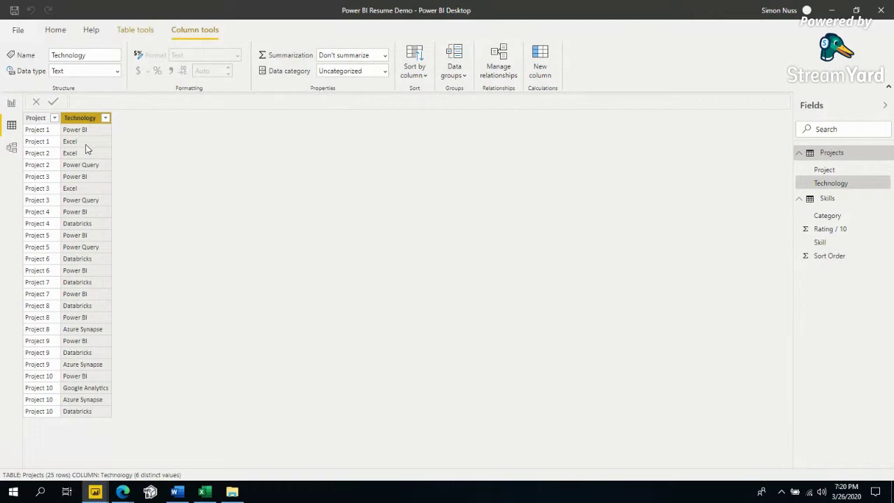
click(11, 103)
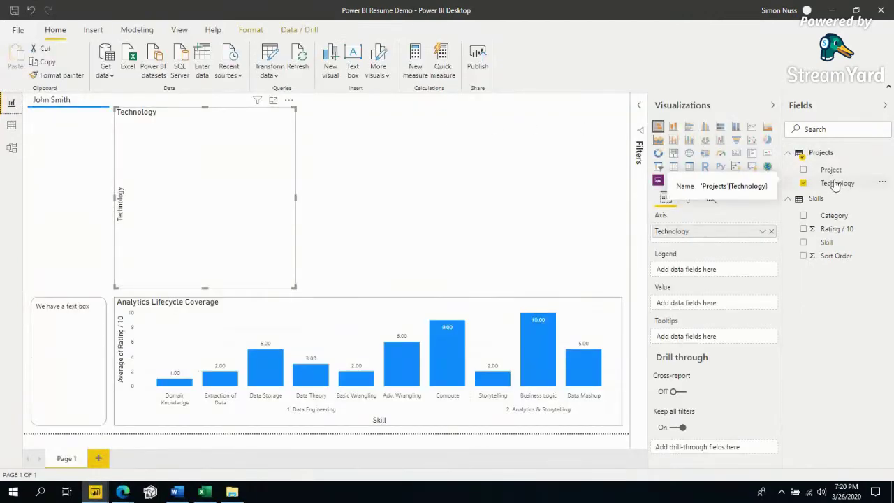
drag(836, 184, 698, 309)
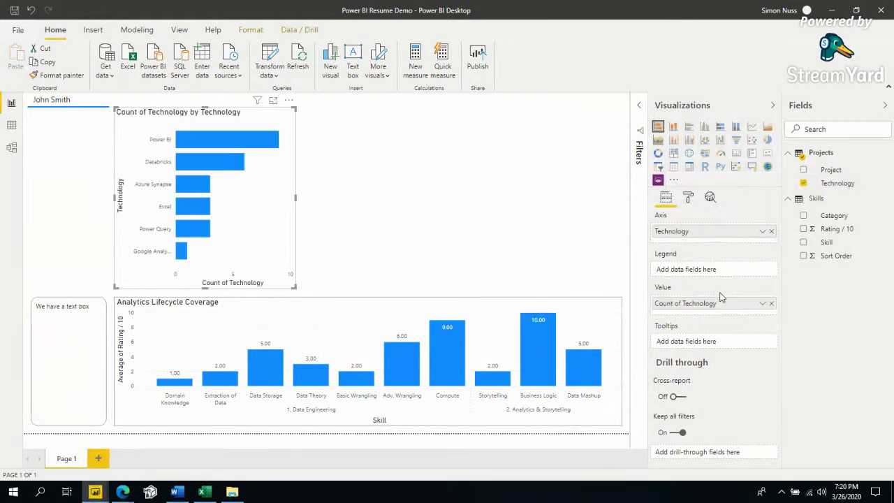
click(763, 304)
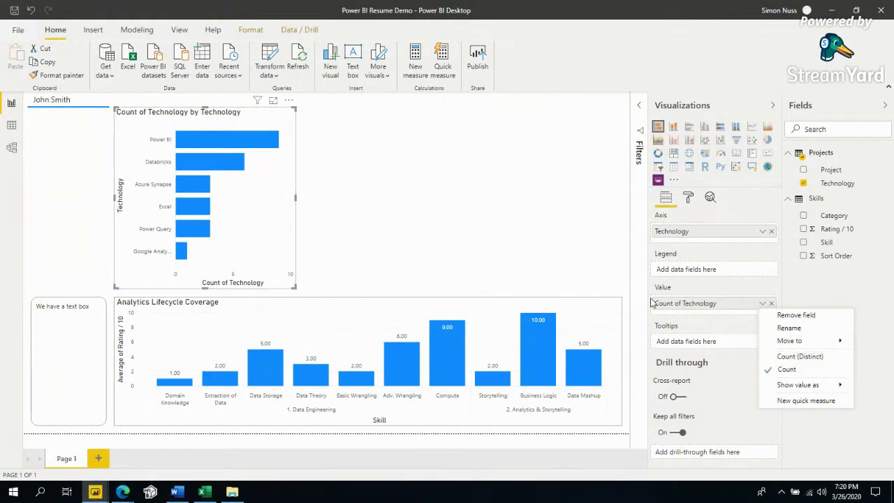
click(691, 301)
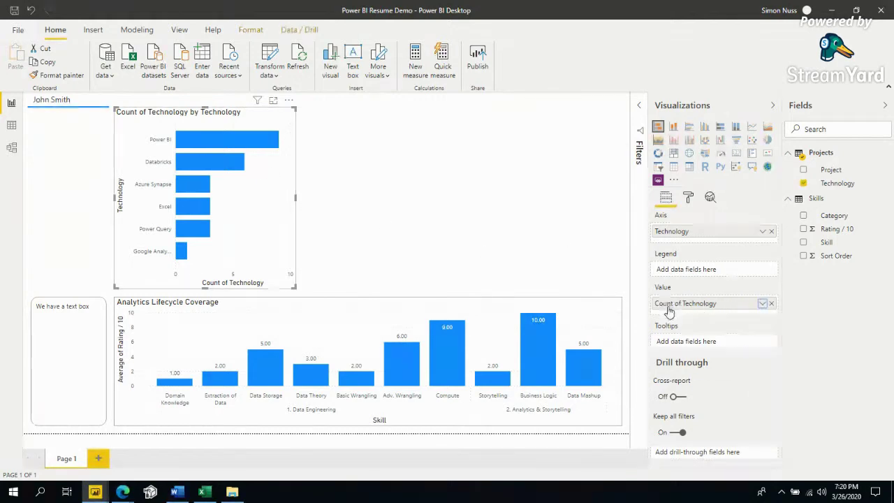
- Create the measure Count of Projects = COUNTROWS('Projects') and add it as the chart's value
right_click(822, 158)
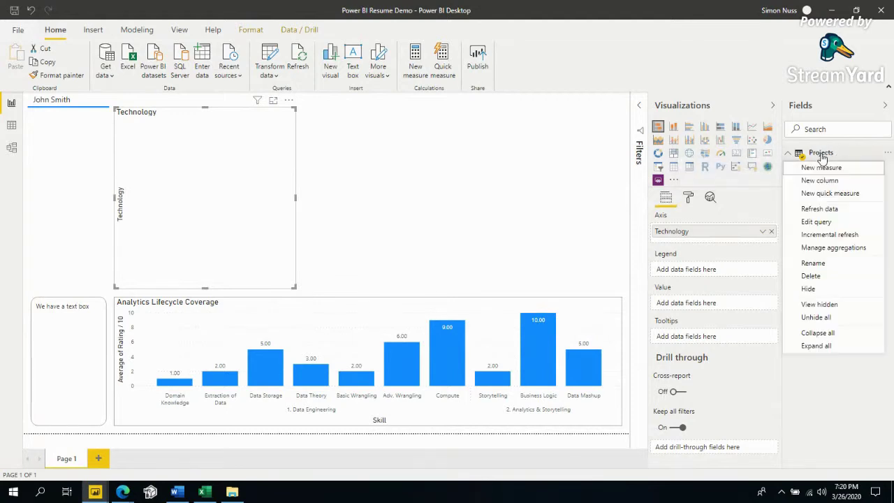
key(Escape)
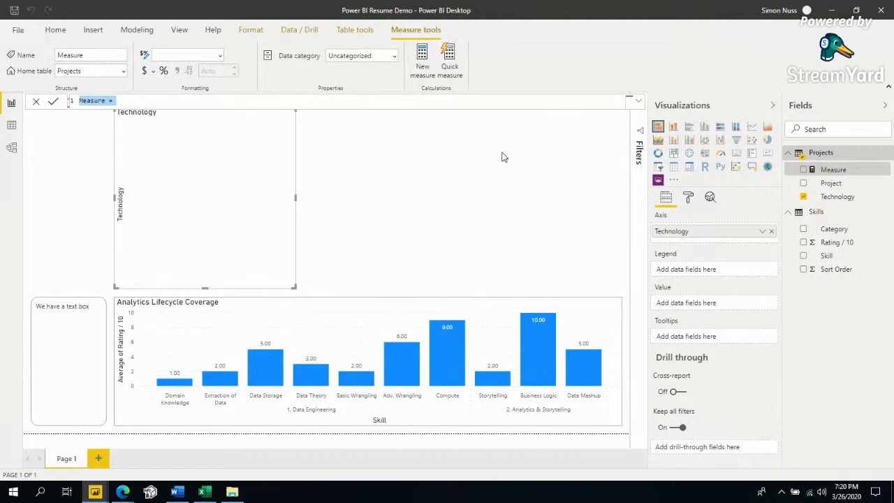
text(Count of Proje)
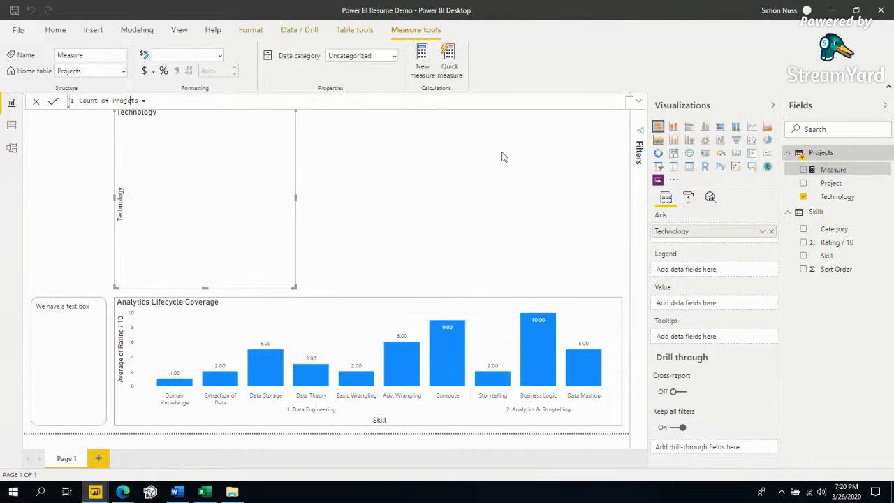
text(cts = COUNTROWS( )
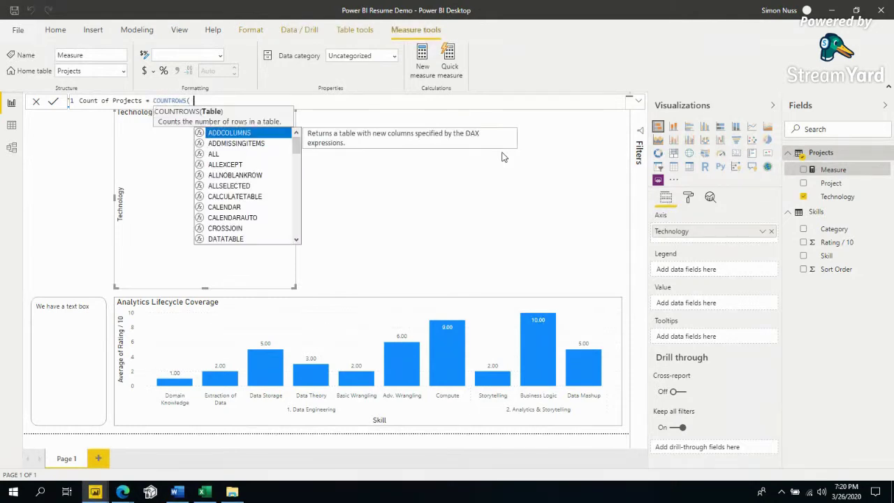
text('Projects' ))
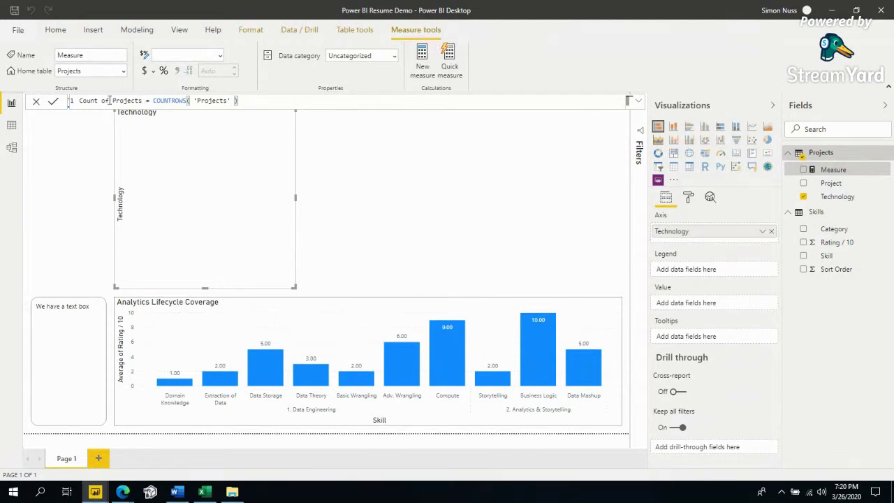
drag(83, 101, 313, 114)
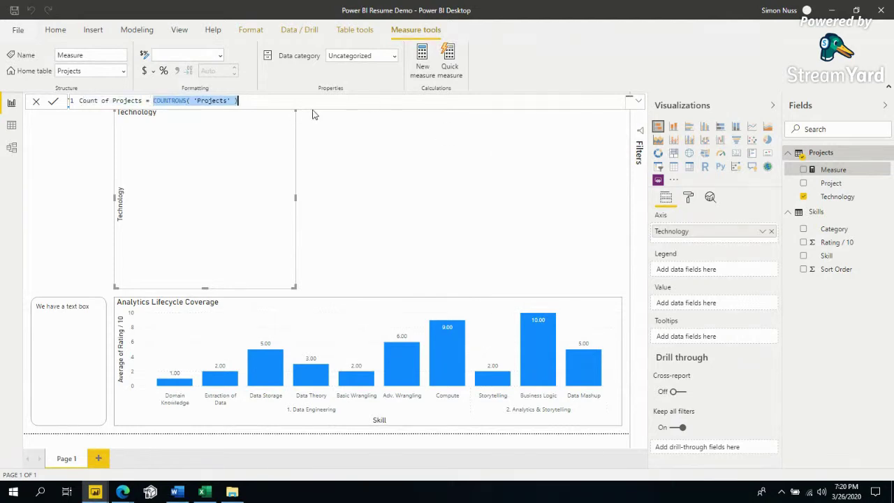
click(299, 110)
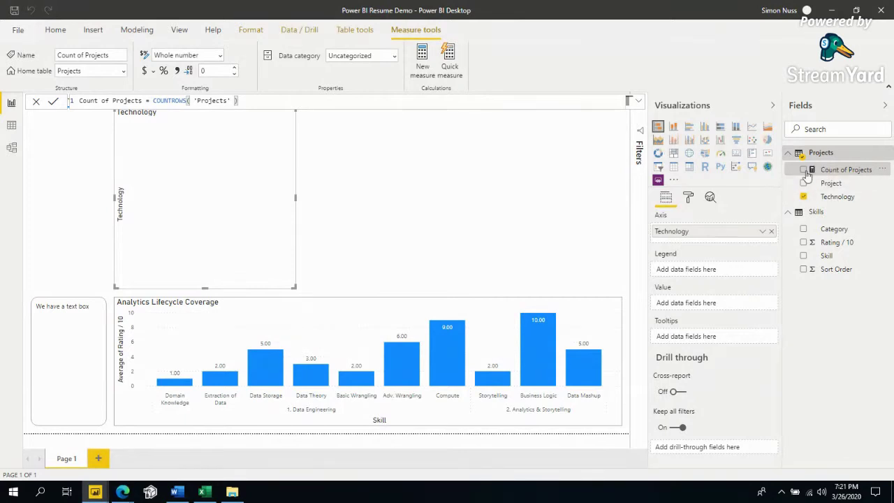
drag(808, 170, 714, 304)
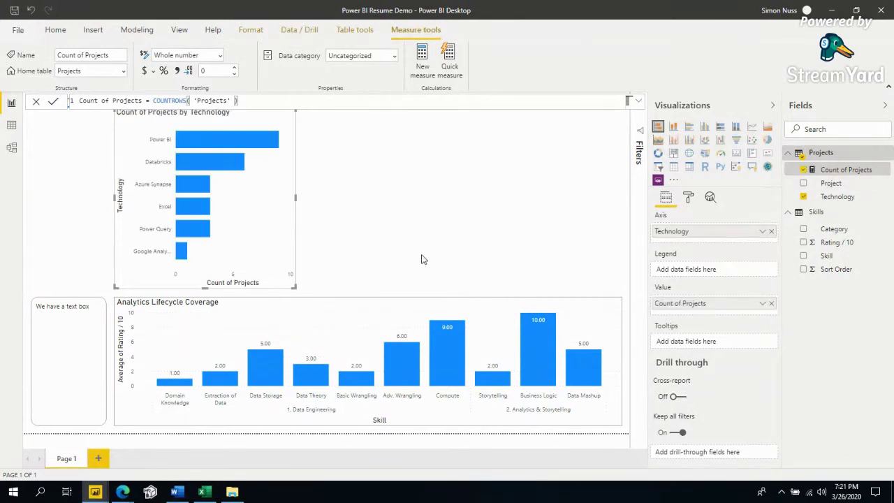
click(420, 216)
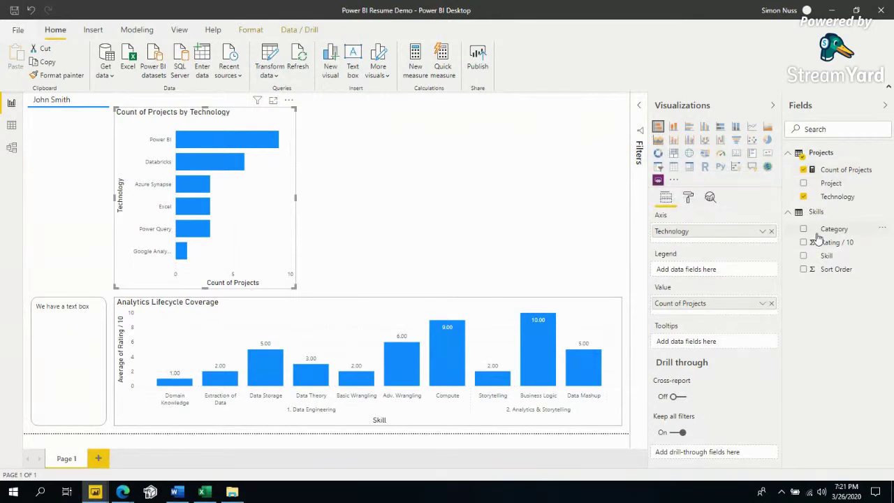
click(835, 172)
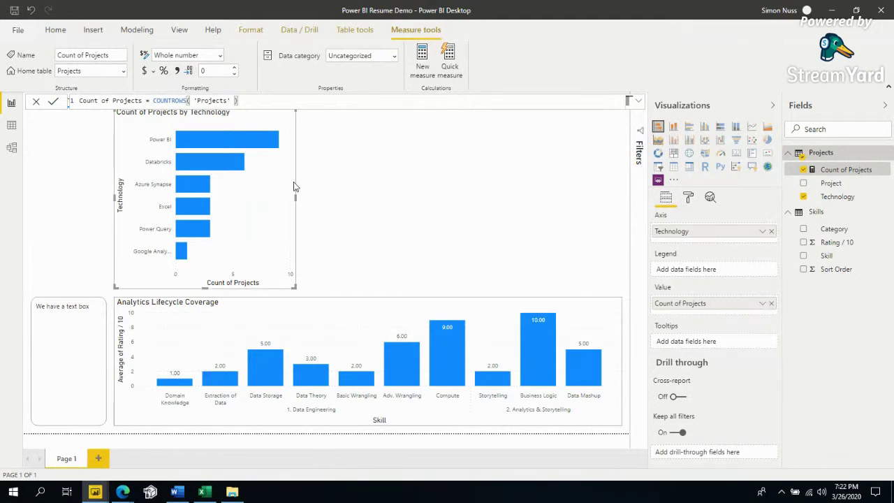
click(316, 203)
click(272, 209)
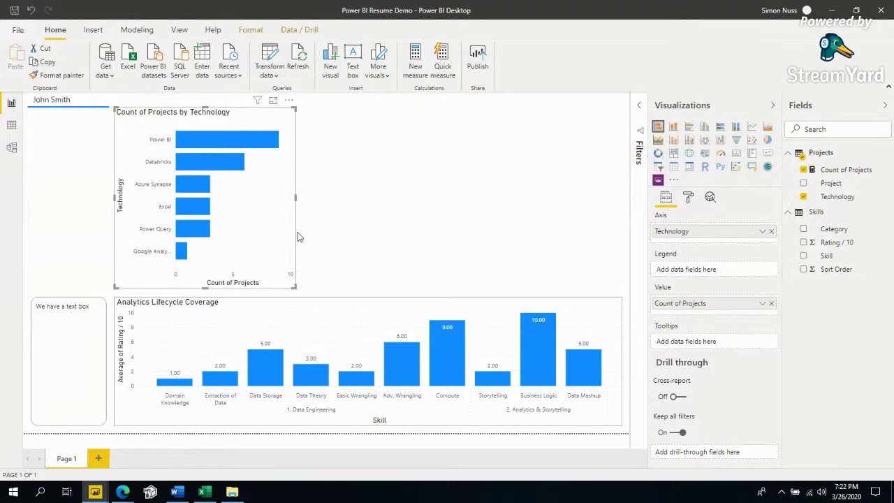
- Try donut and line-and-column versions, then settle on a pie chart showing Power BI at 36%
click(658, 153)
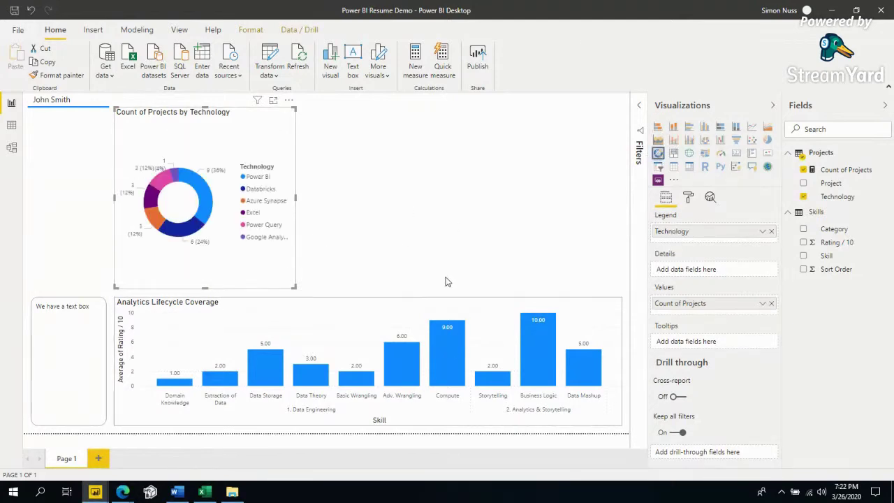
click(673, 139)
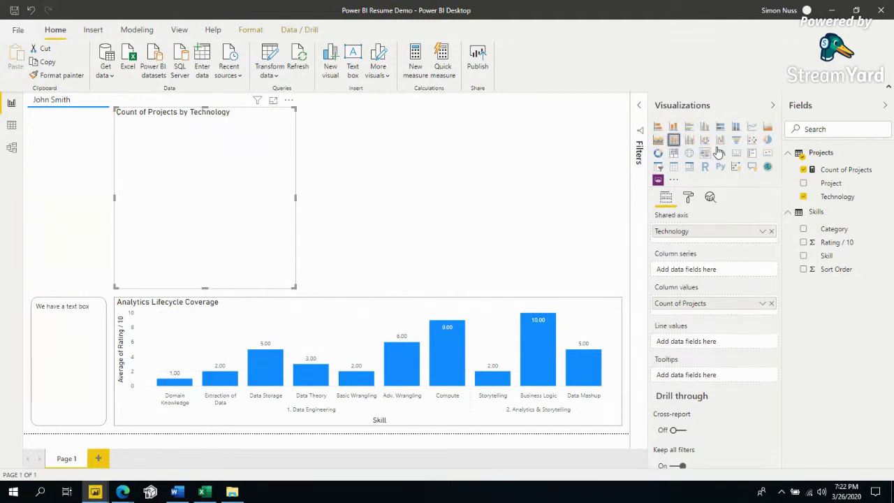
click(658, 153)
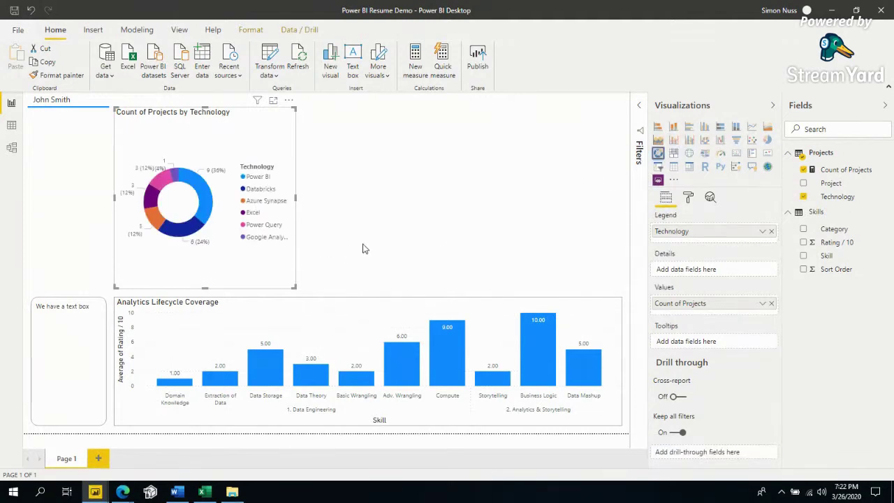
click(767, 141)
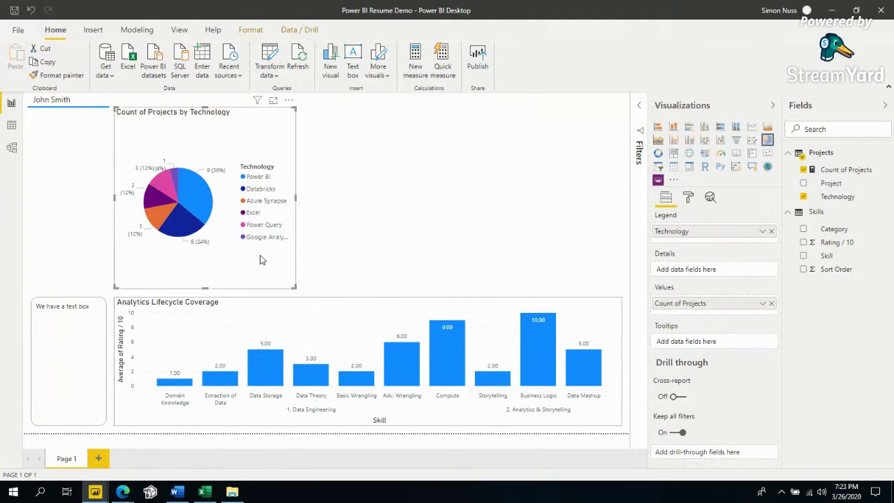
- Duplicate the pie chart beside the original and turn the copy into a stacked bar chart
key(ctrl+c)
key(ctrl+v)
drag(260, 260, 456, 264)
click(657, 127)
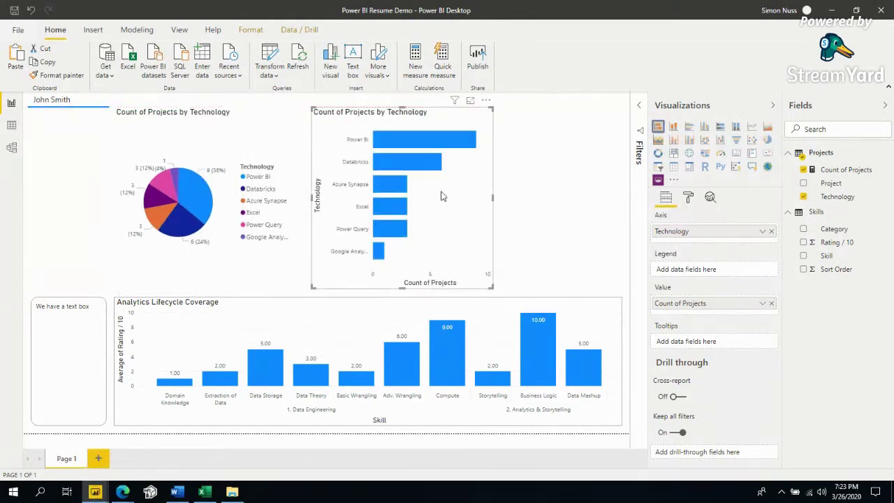
- Compare both charts, delete the pie, and move the bar chart into its former spot
click(279, 280)
click(327, 280)
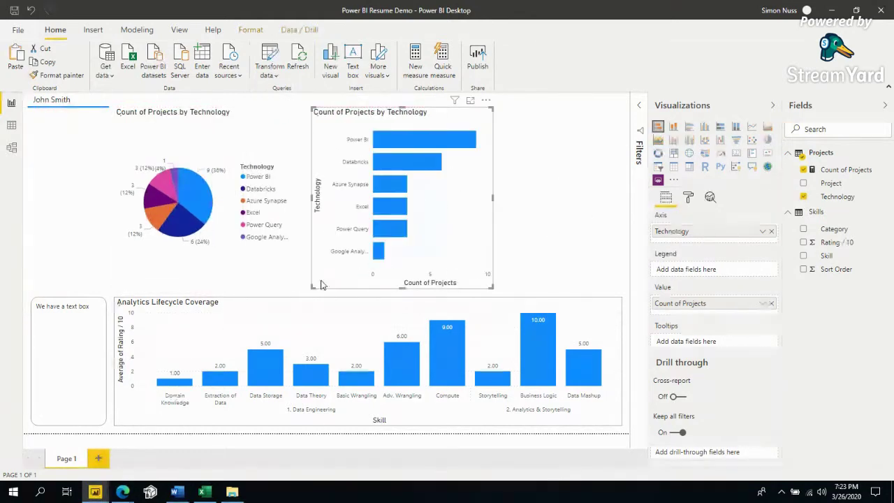
click(282, 285)
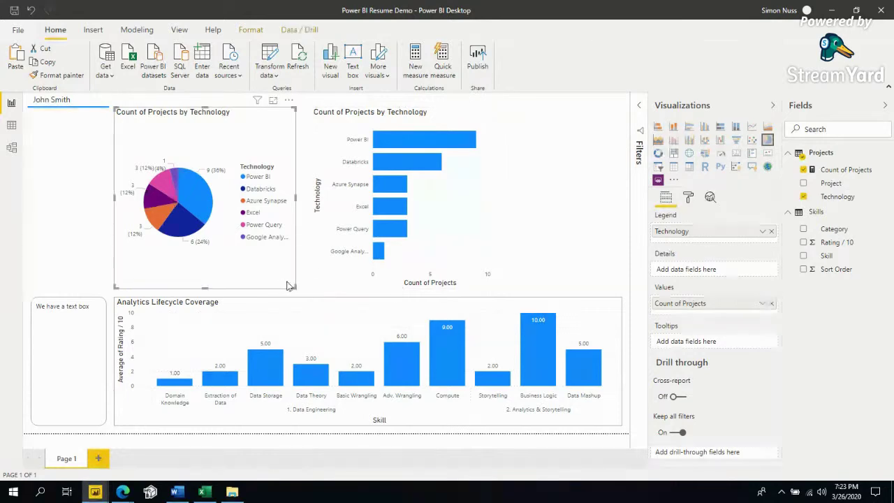
click(312, 267)
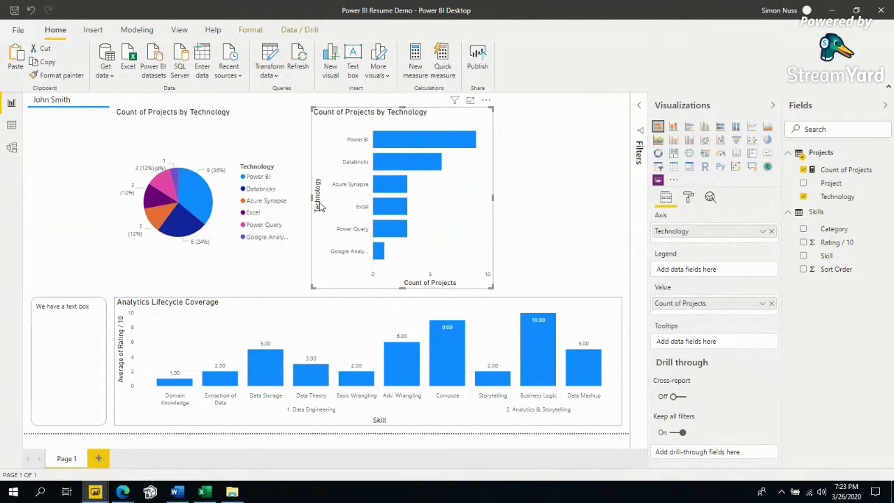
click(292, 274)
click(292, 274)
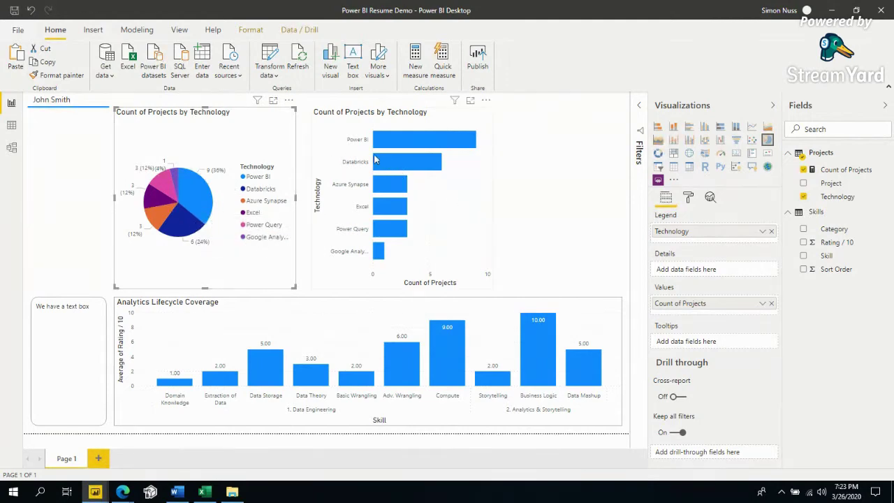
click(360, 137)
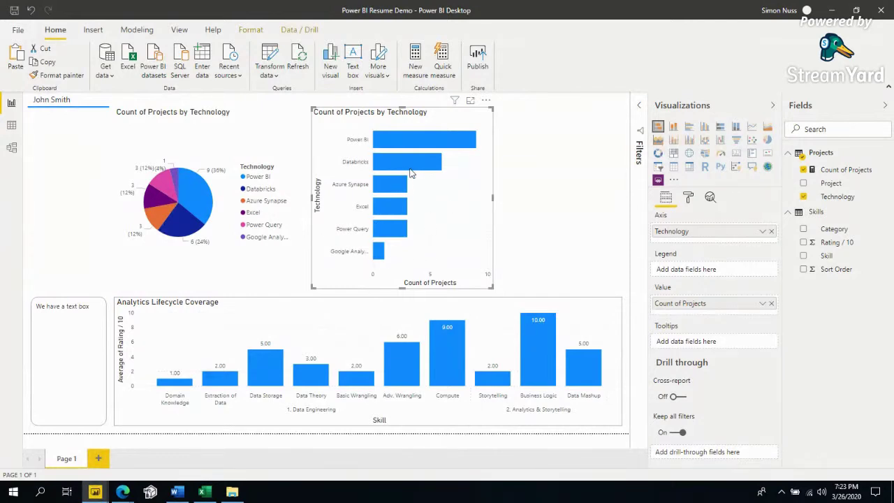
click(258, 283)
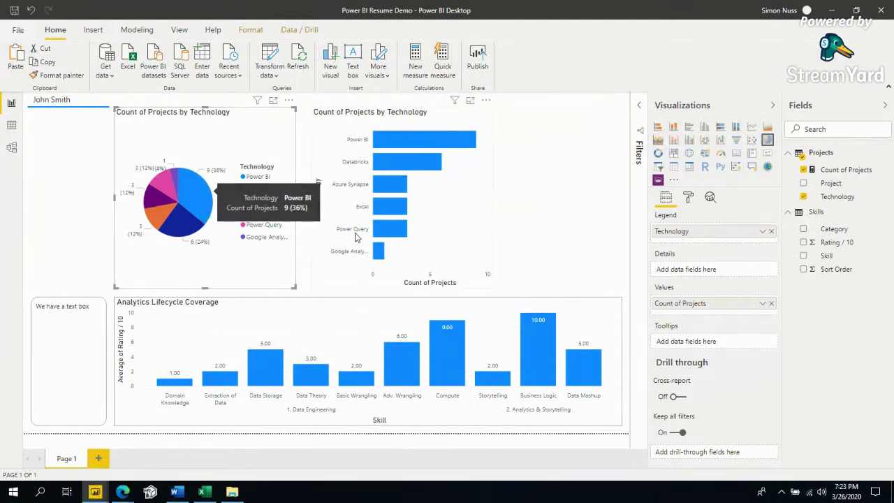
click(380, 195)
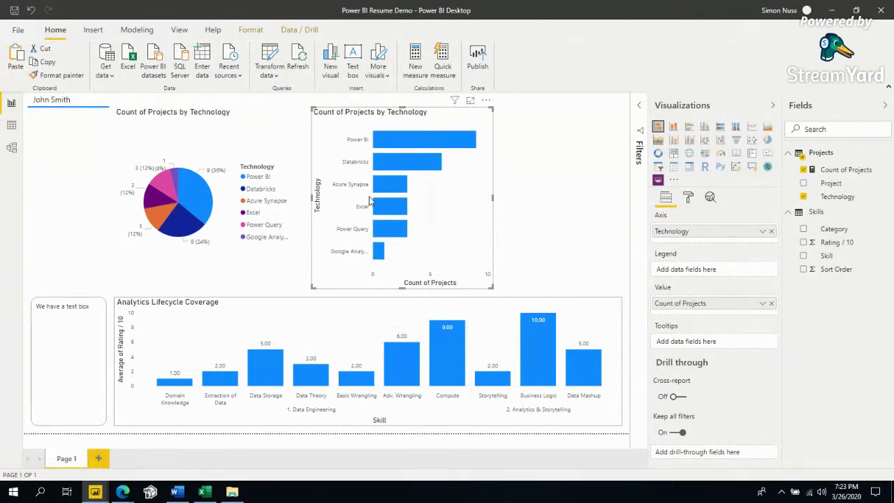
click(288, 256)
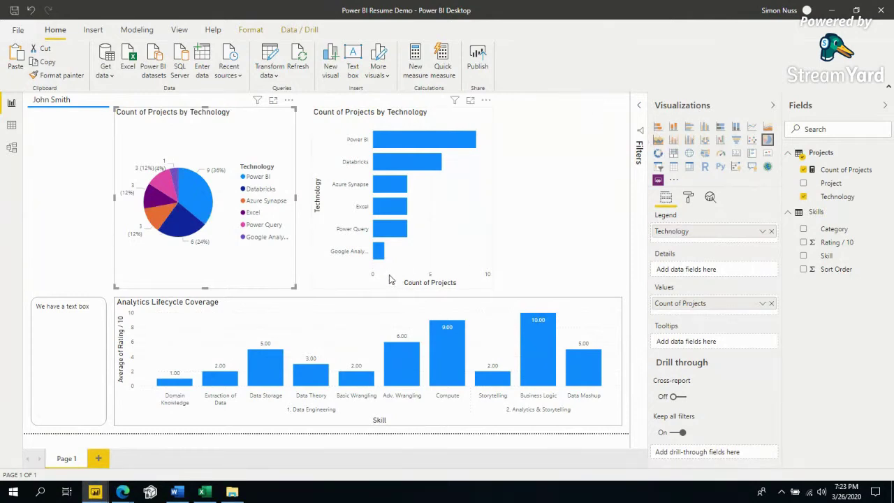
key(Delete)
drag(361, 277, 158, 279)
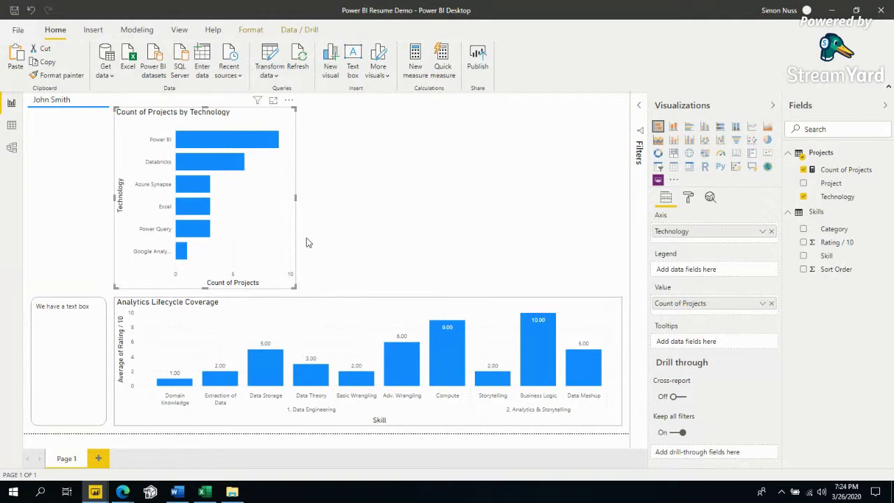
- Open conditional formatting for the bar chart's Default color under Data colors
click(688, 198)
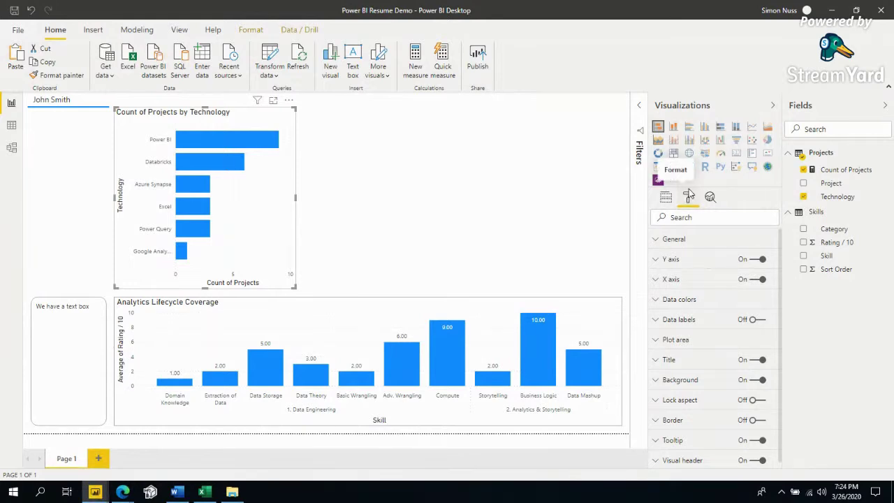
click(685, 305)
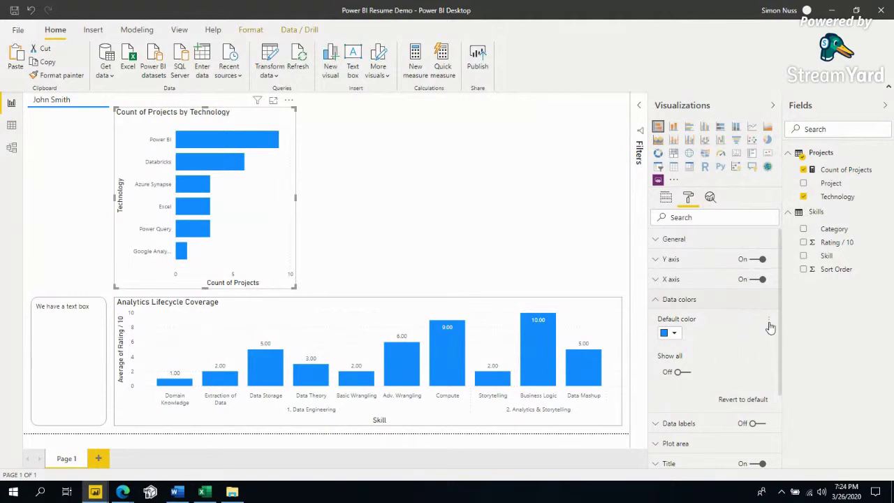
click(768, 321)
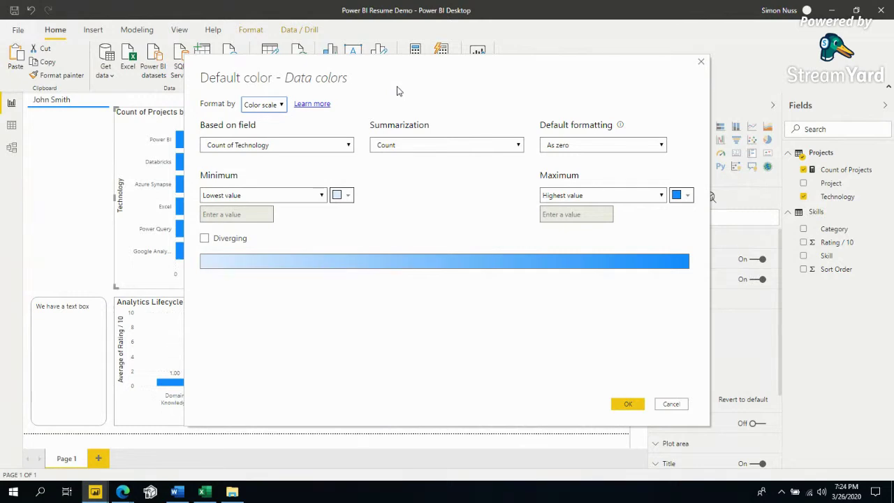
- Base the bars' colour scale on Projects > Count of Projects and apply it
click(296, 148)
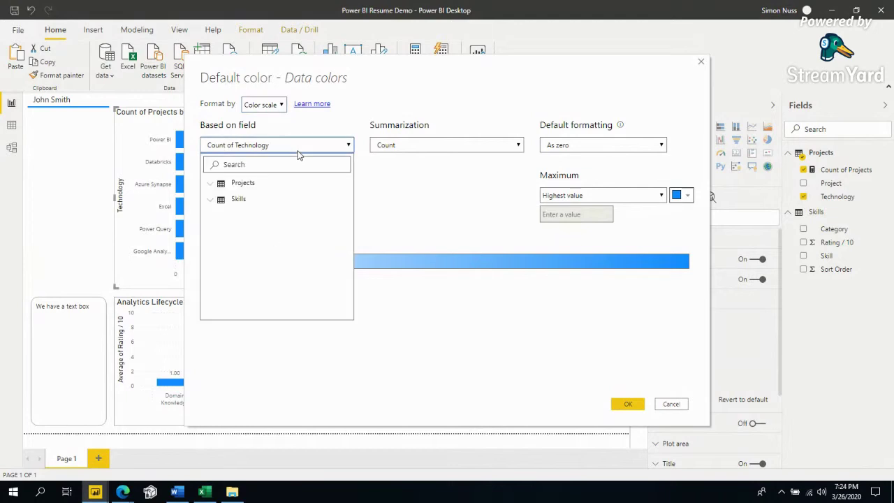
click(217, 184)
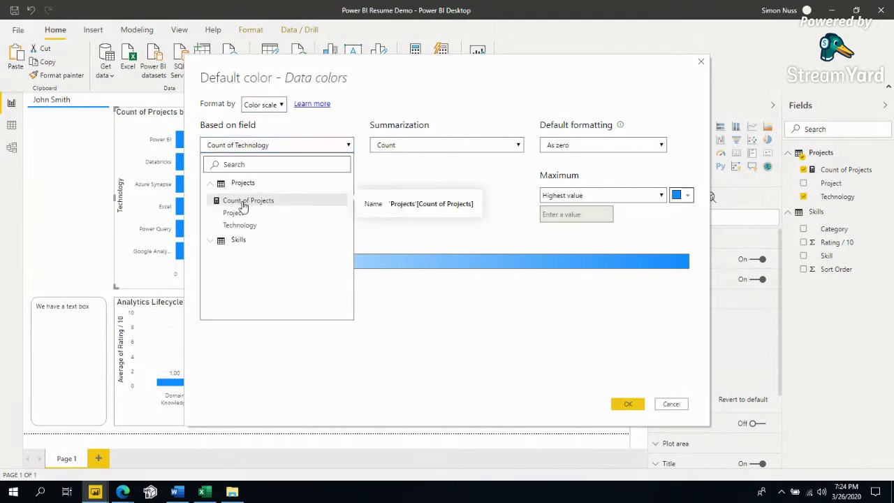
click(240, 201)
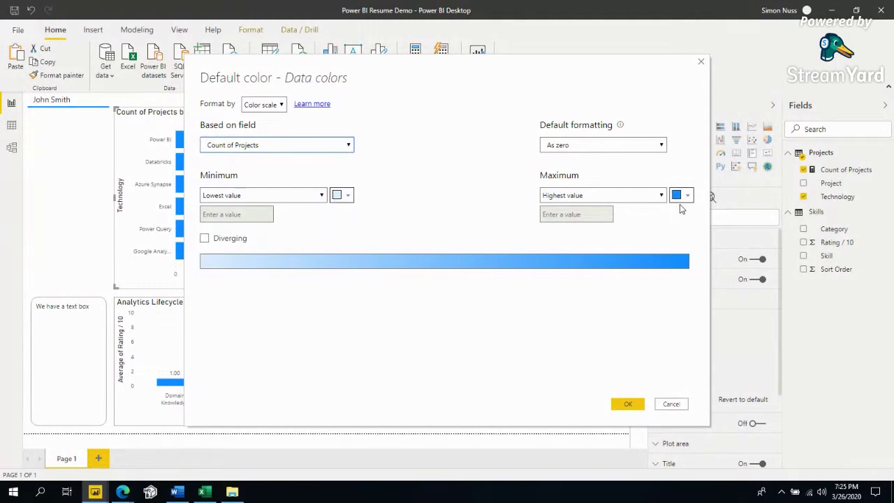
click(631, 405)
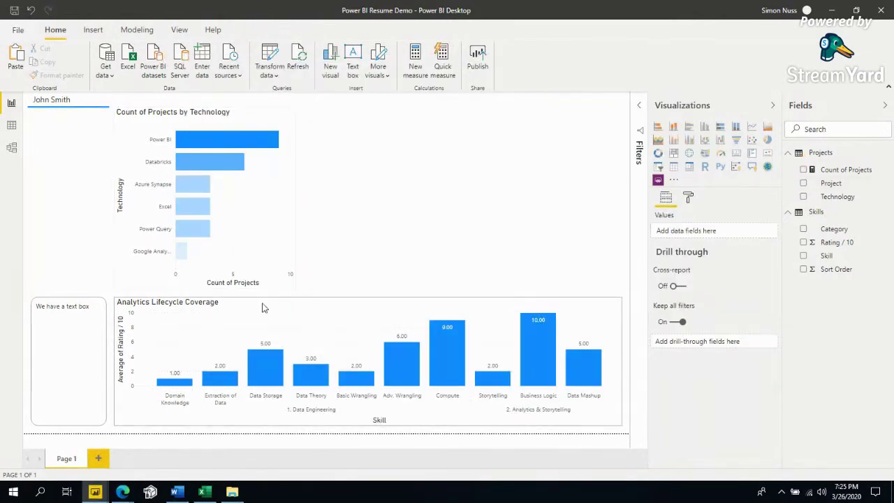
click(294, 253)
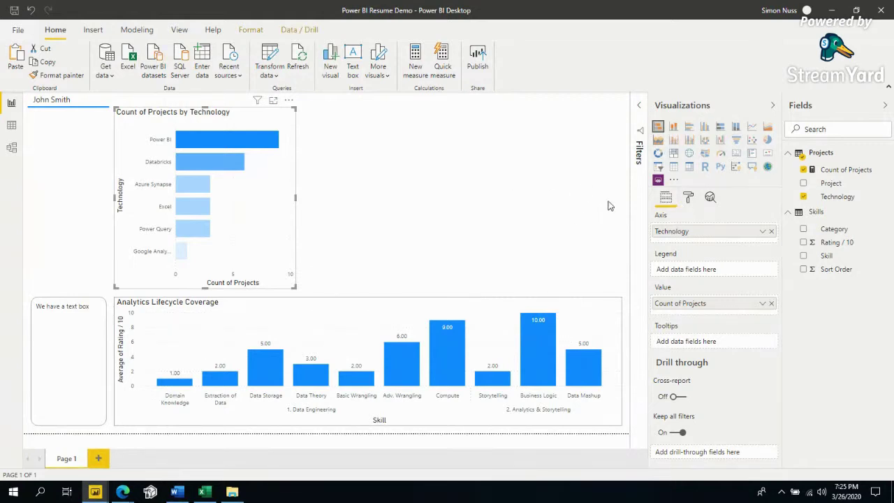
- Turn on a border around the Count of Projects by Technology chart and choose its colour
click(684, 202)
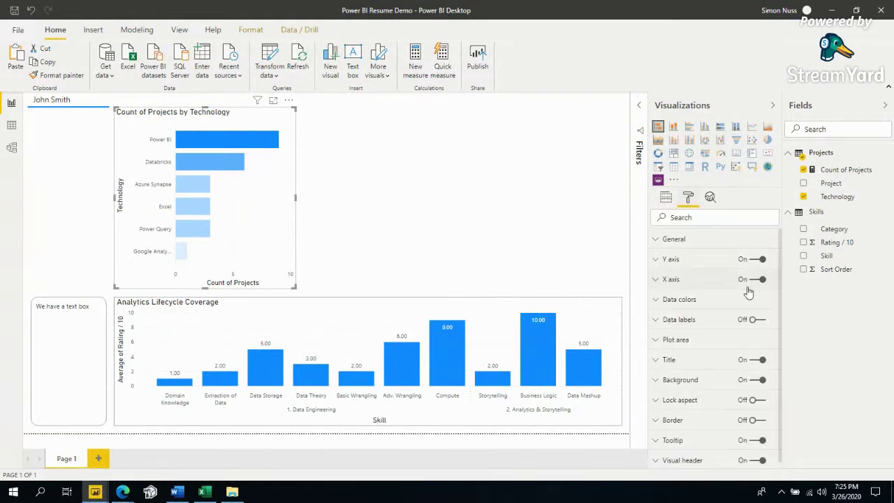
click(754, 420)
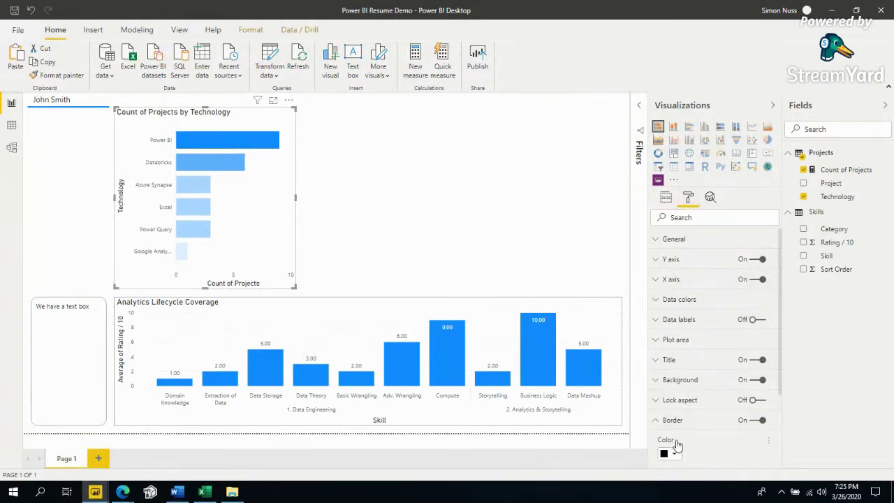
click(673, 454)
click(665, 419)
click(407, 188)
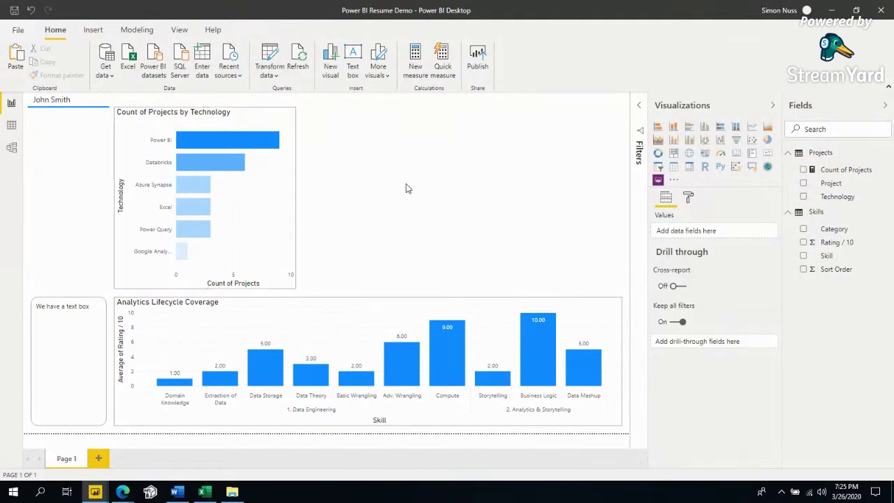
- Set the chart's border radius to 15 px and save the report
click(313, 305)
click(269, 278)
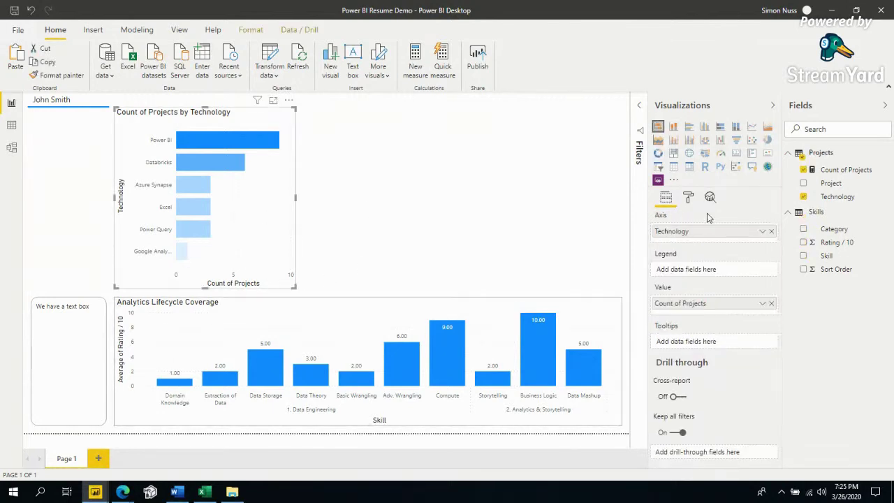
click(688, 197)
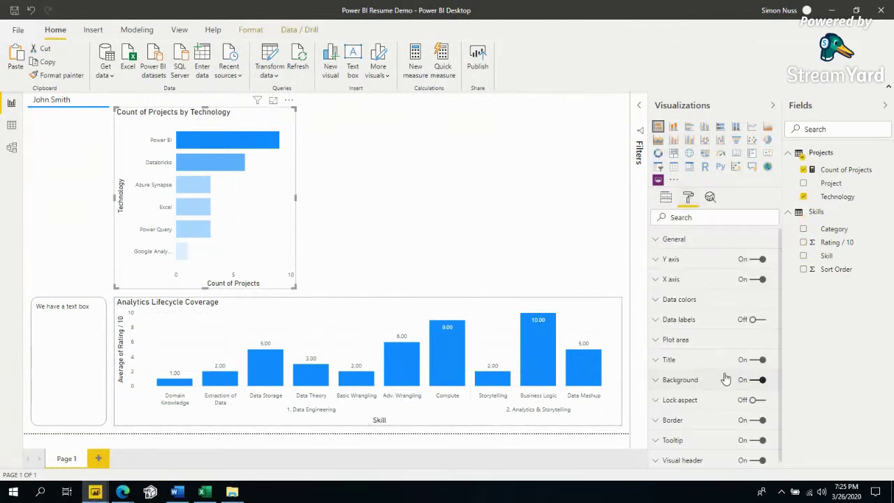
click(691, 420)
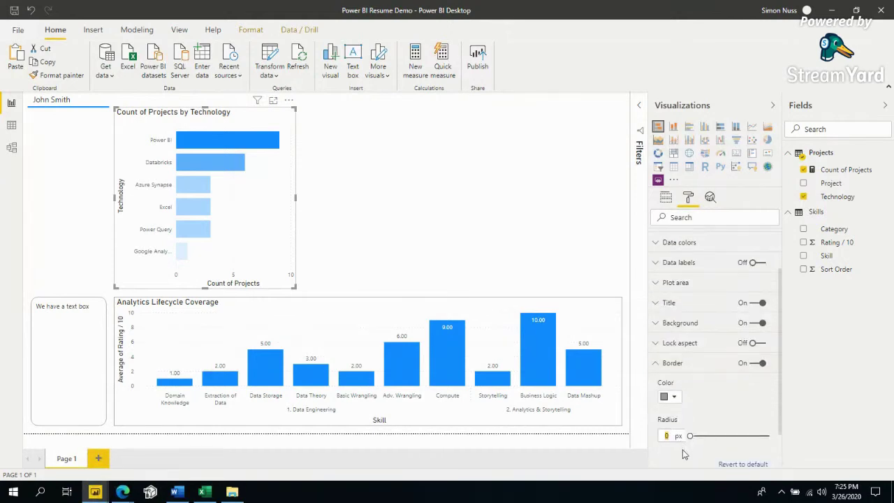
text(15)
click(453, 166)
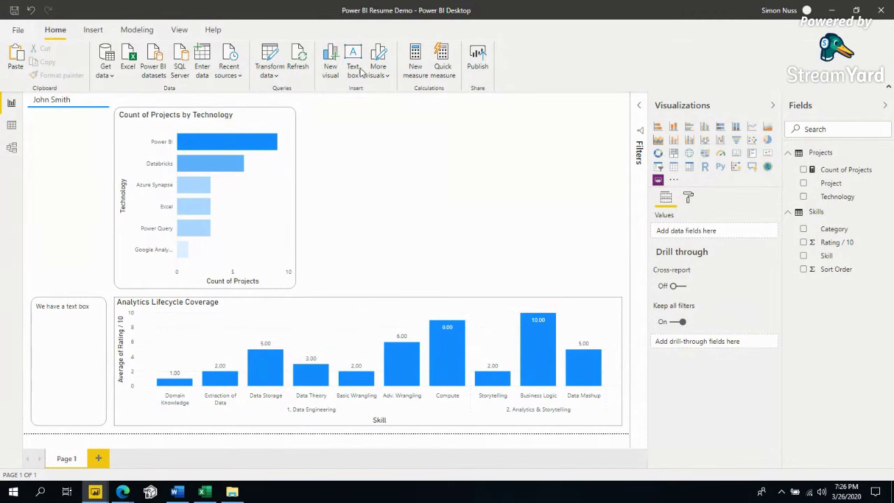
click(13, 10)
- Open Resume Data demo.xlsx from Excel's recent workbooks and maximize it
right_click(214, 493)
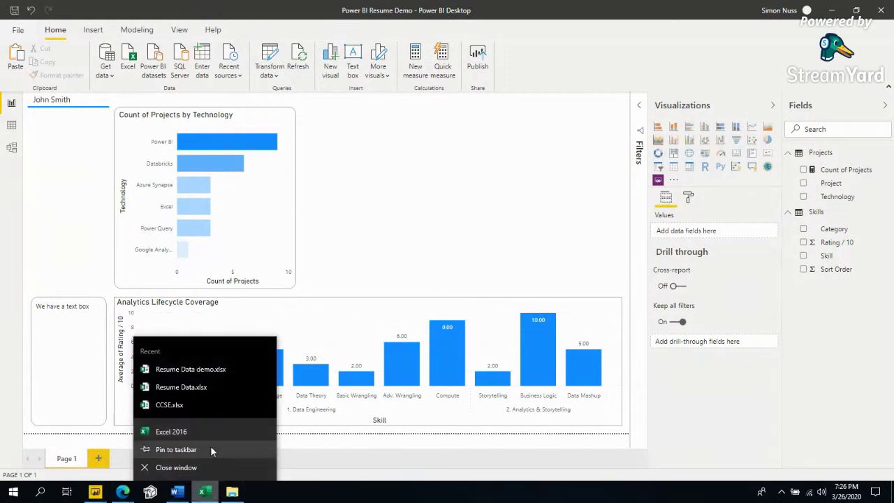
click(225, 370)
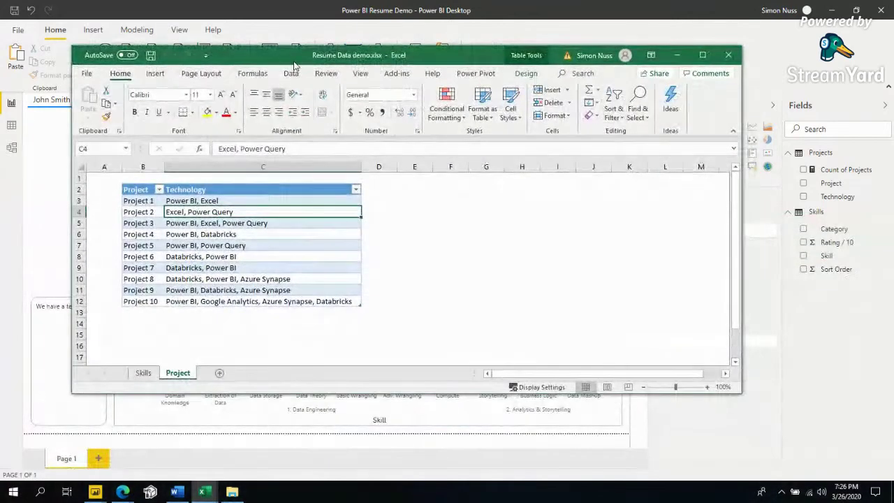
double_click(294, 63)
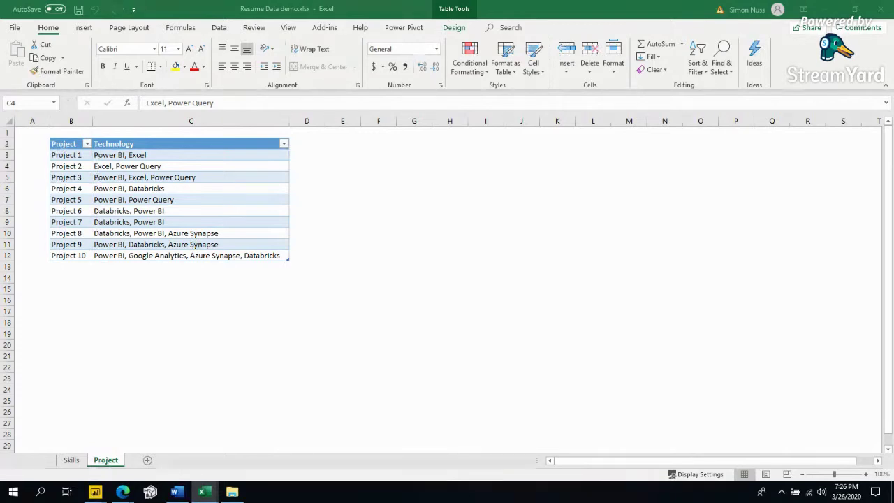
click(187, 400)
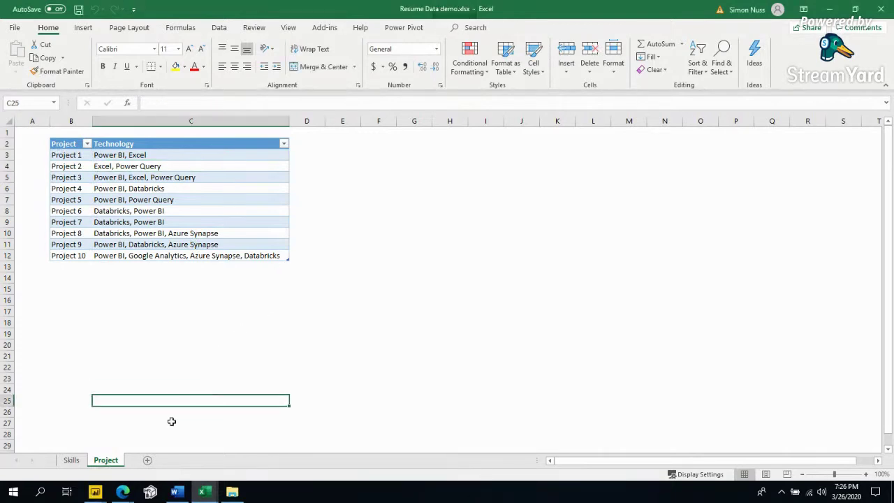
- Review the Skills sheet, selecting Category cells C5:C7 and the empty area G3:M16
click(71, 459)
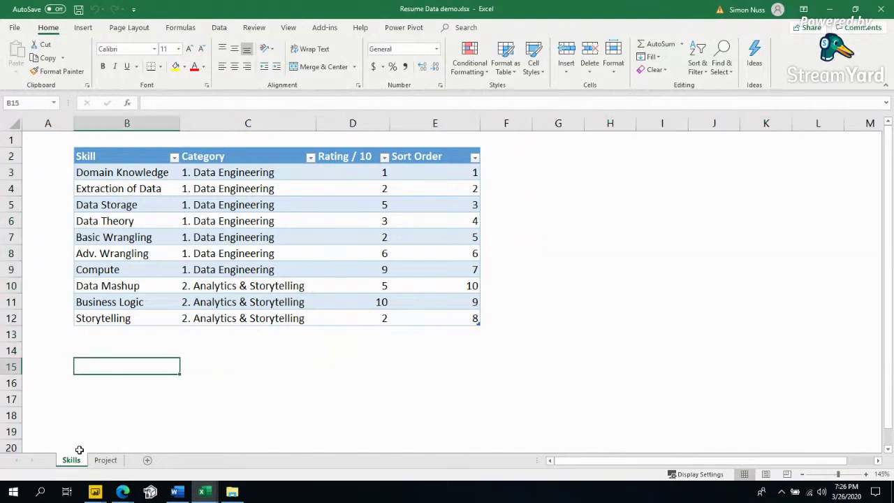
click(174, 156)
click(240, 203)
drag(240, 205, 239, 237)
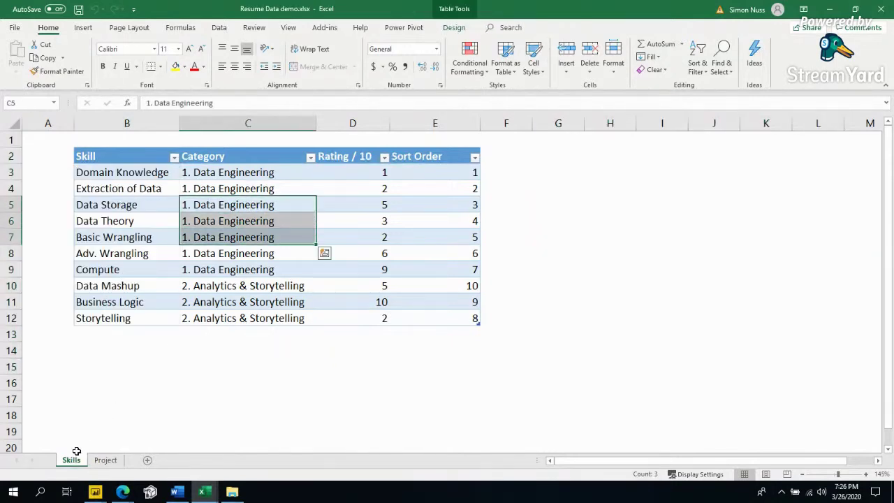
click(287, 383)
ctrl+scroll(320, 326, down, 1)
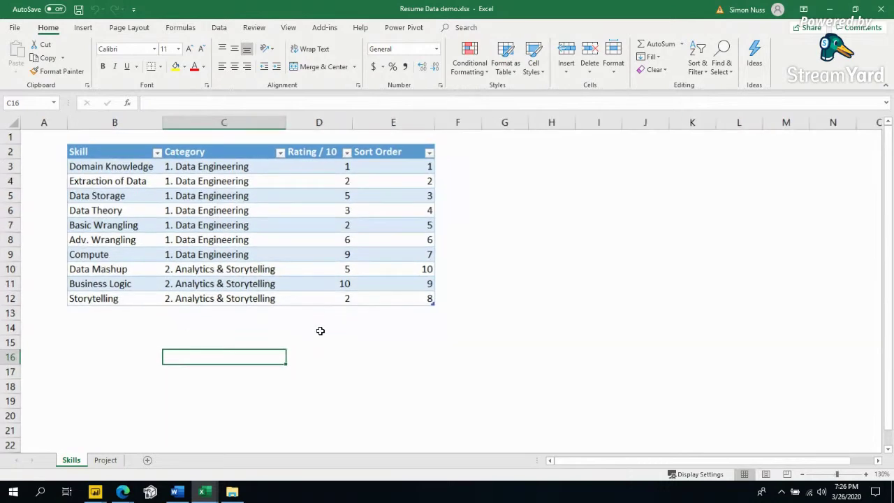
drag(499, 166, 769, 355)
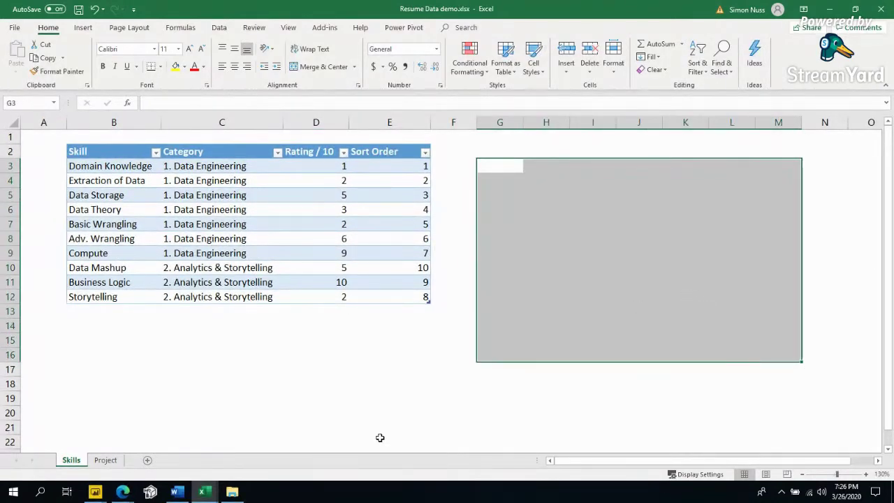
- Check the Project sheet at cell E2, then switch back to the Power BI report
click(106, 460)
click(338, 143)
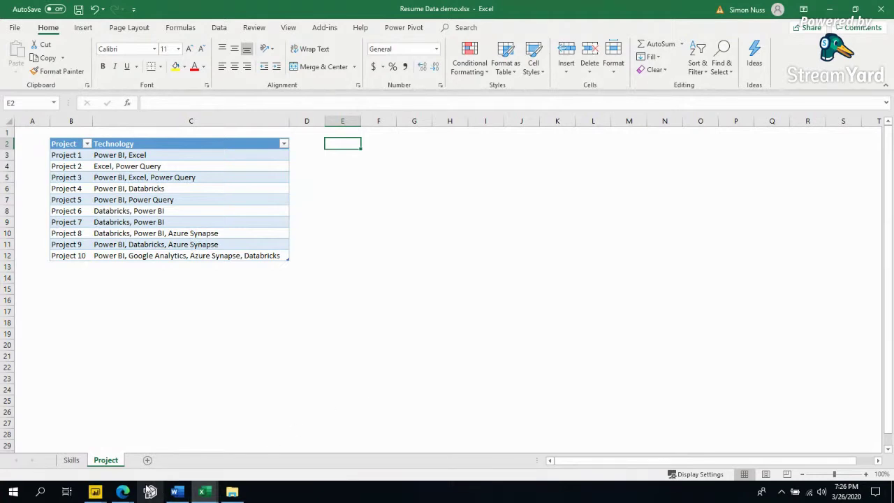
click(99, 493)
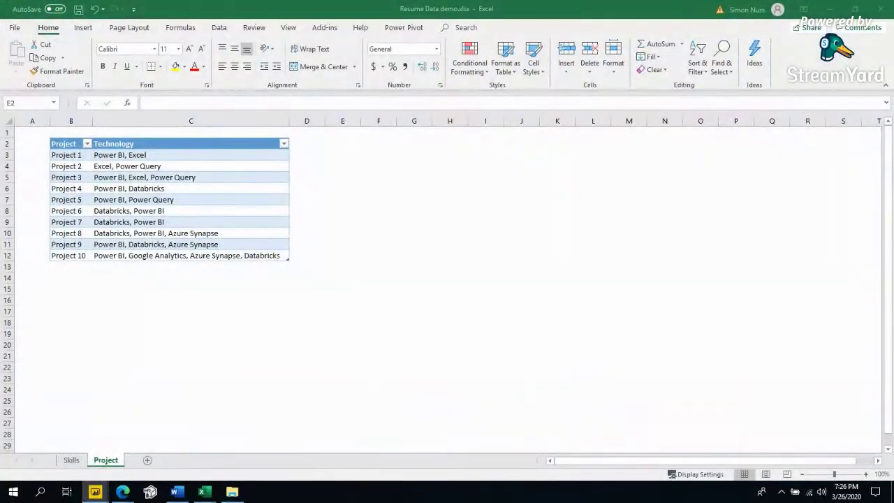
key(alt+Tab)
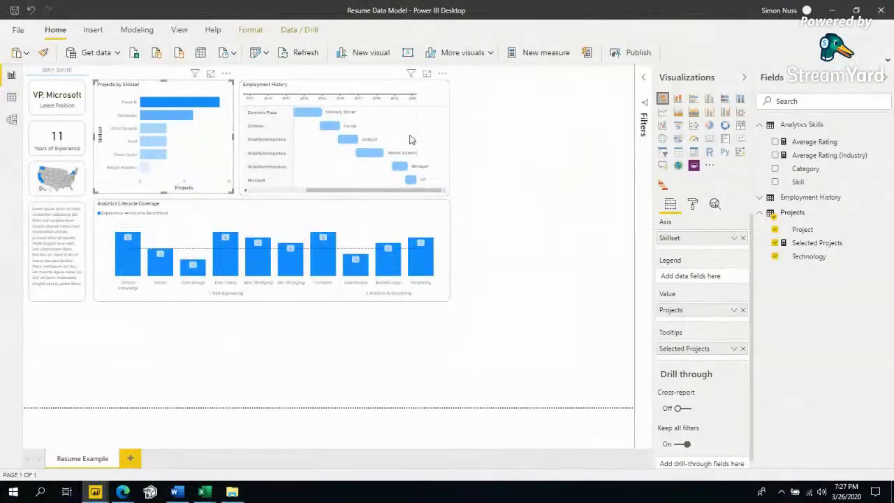
- Inspect the Employment History chart's fields and bar tooltips, then move Power BI aside to reveal Excel
click(505, 246)
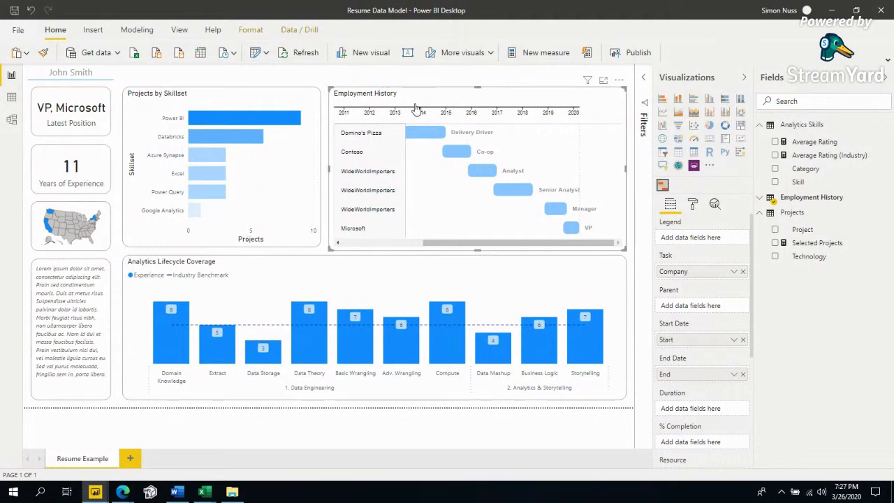
mouse_move(455, 152)
mouse_move(514, 174)
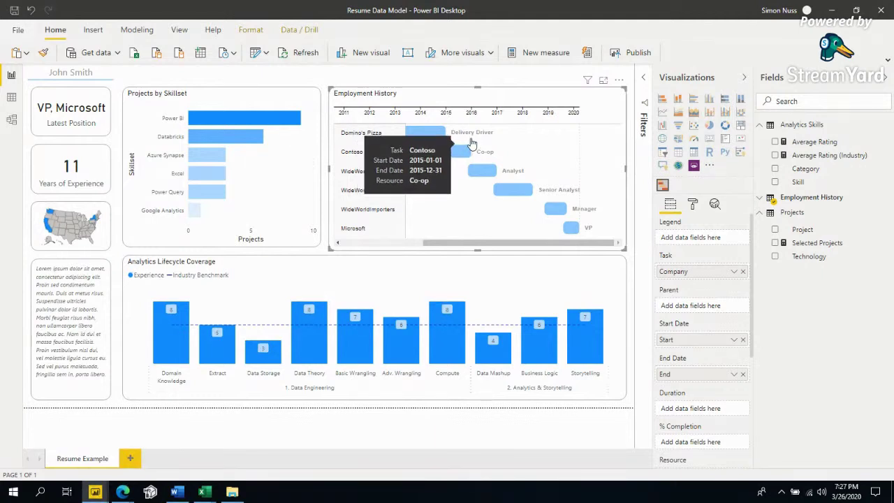
mouse_move(385, 147)
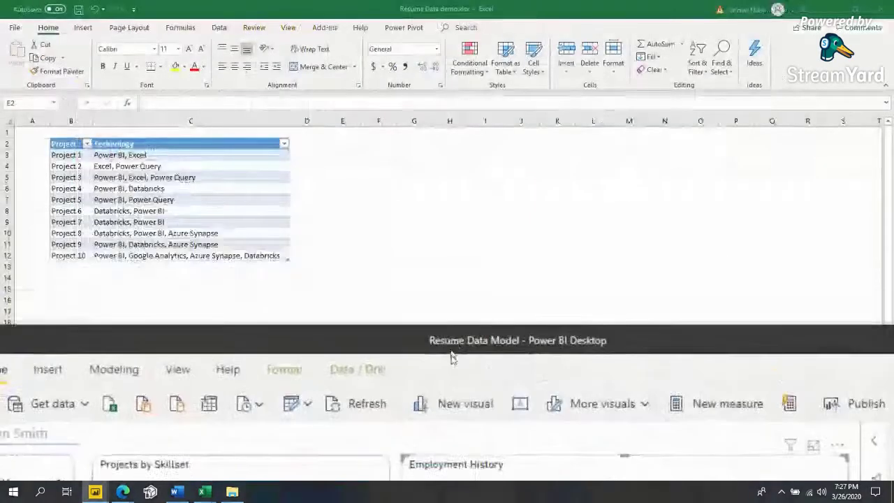
drag(516, 21, 455, 355)
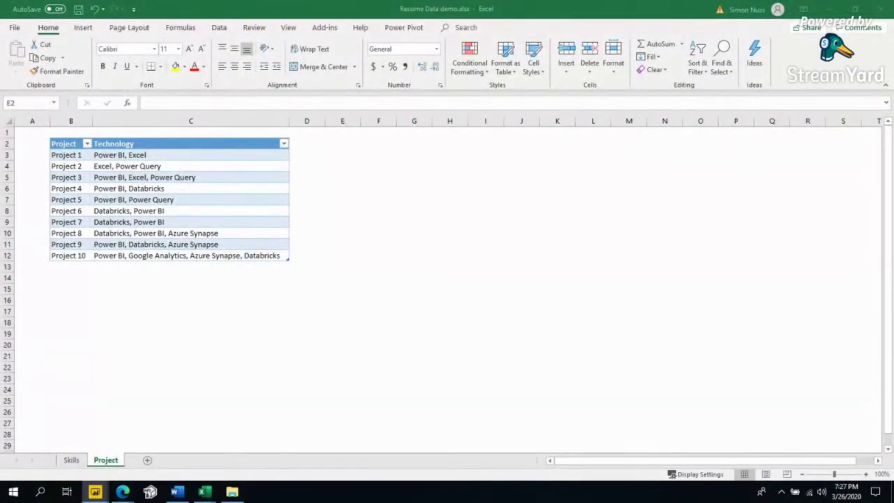
- Enter Start Date and End Date headers in E2:F2 and turn them into a table with headers
key(alt+Tab)
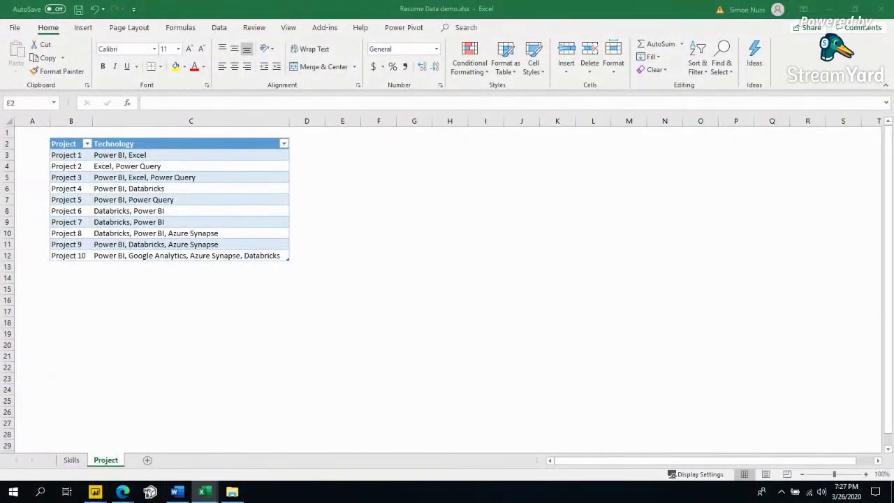
click(346, 148)
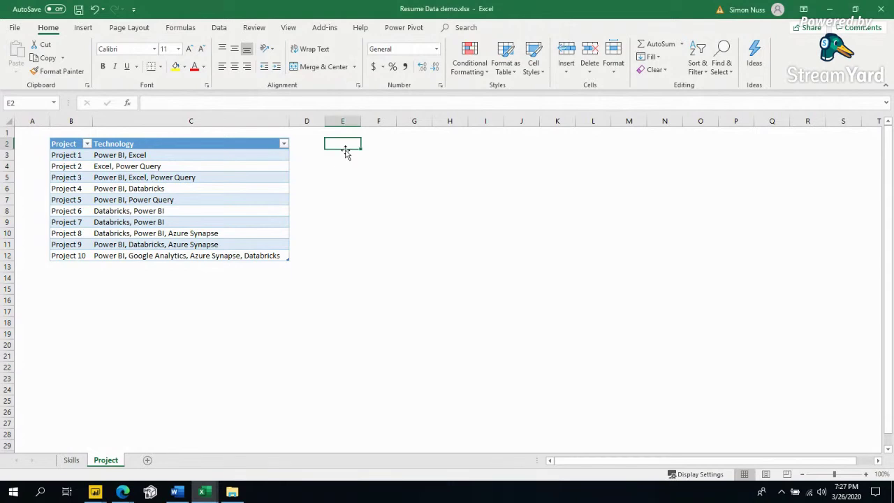
text(Start Date)
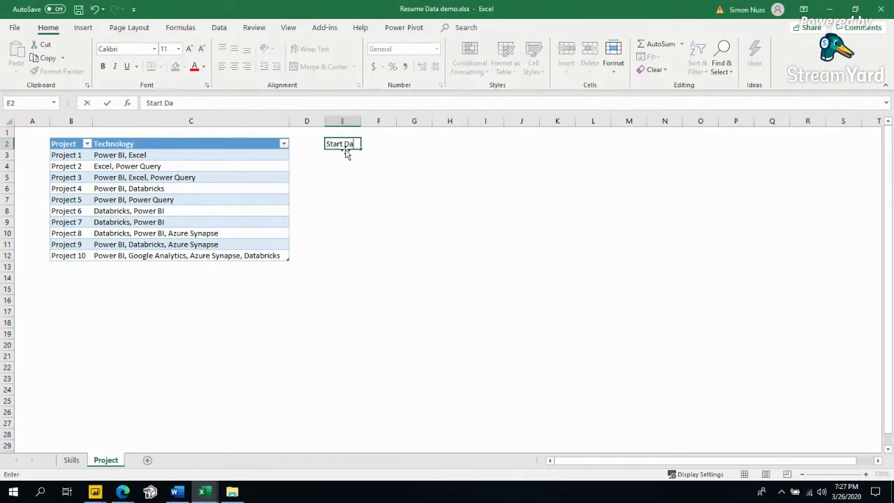
key(Tab)
text(End Date)
key(Tab)
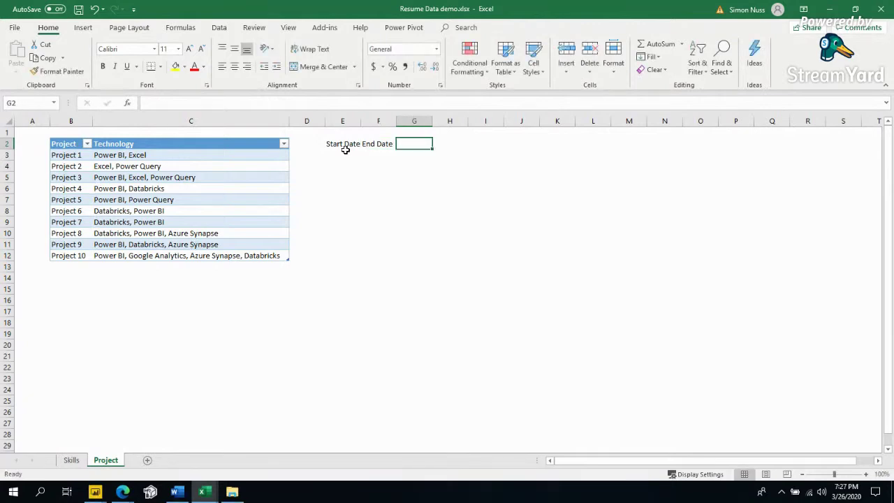
key(Left)
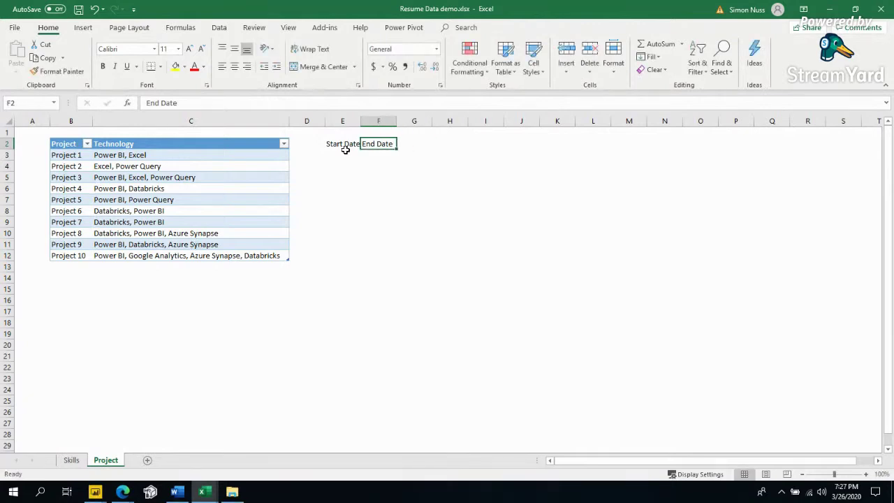
click(83, 27)
click(98, 56)
click(493, 287)
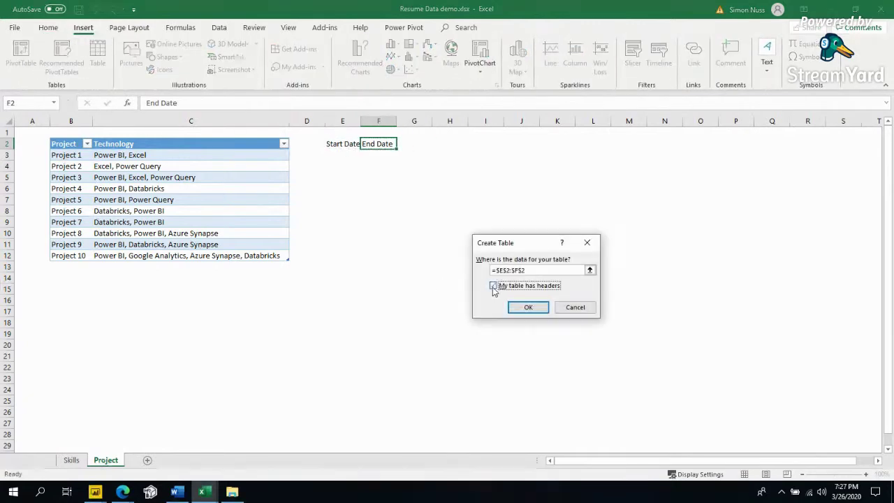
click(528, 307)
- Extend the table with Company and Title headers, then return to Power BI
click(410, 153)
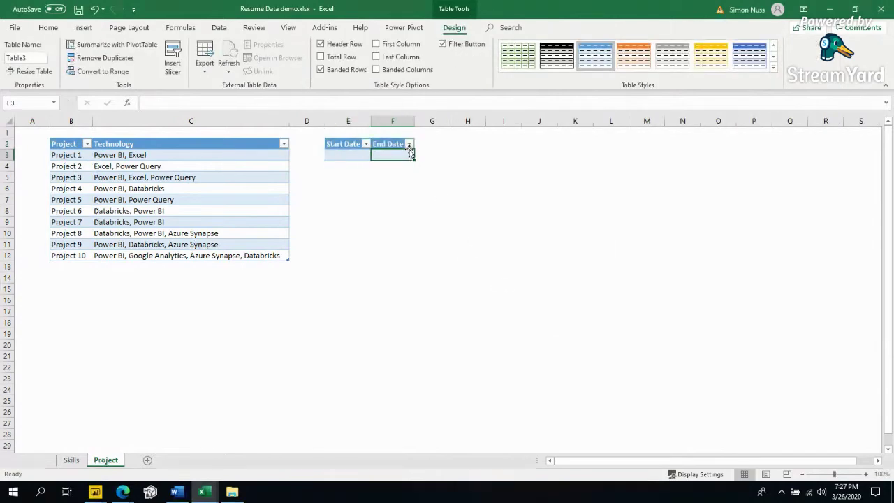
click(419, 144)
text(C)
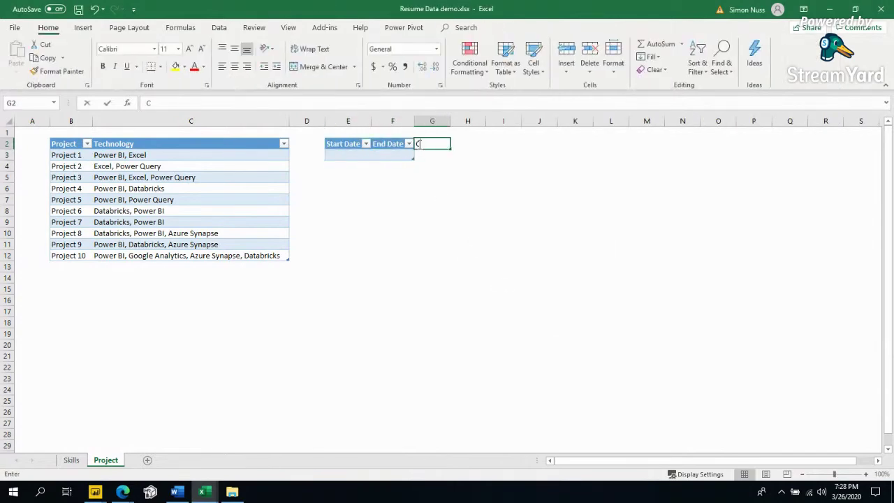
text(0kpa)
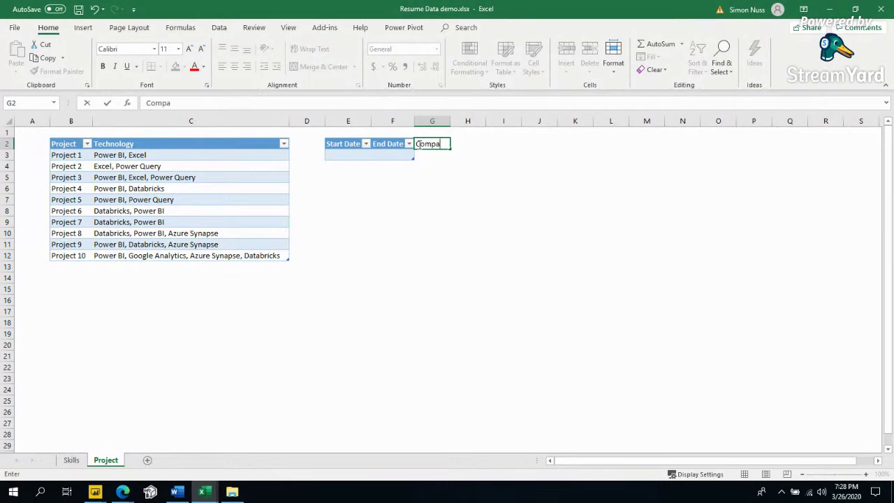
text(ny)
key(Tab)
text(Ti)
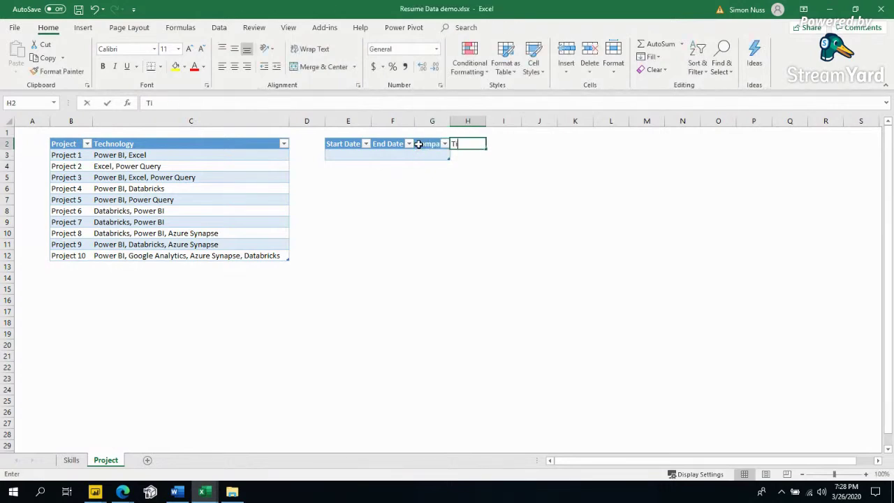
text(tle)
key(Return)
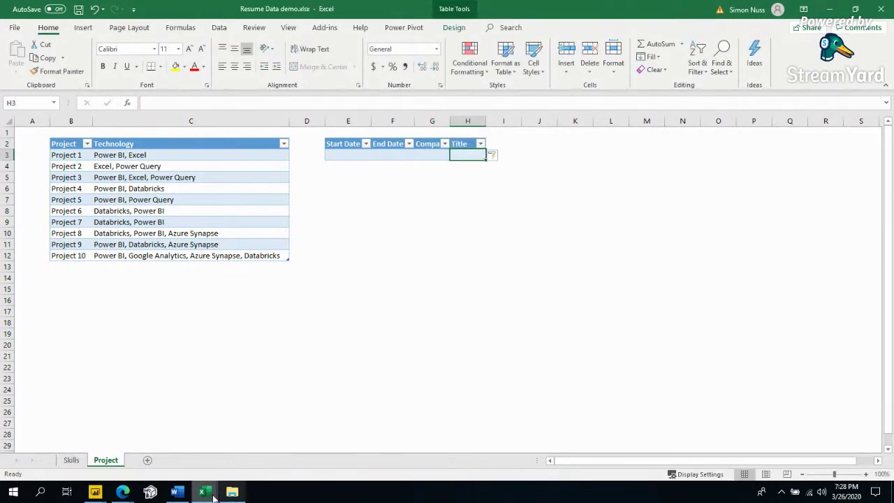
click(96, 491)
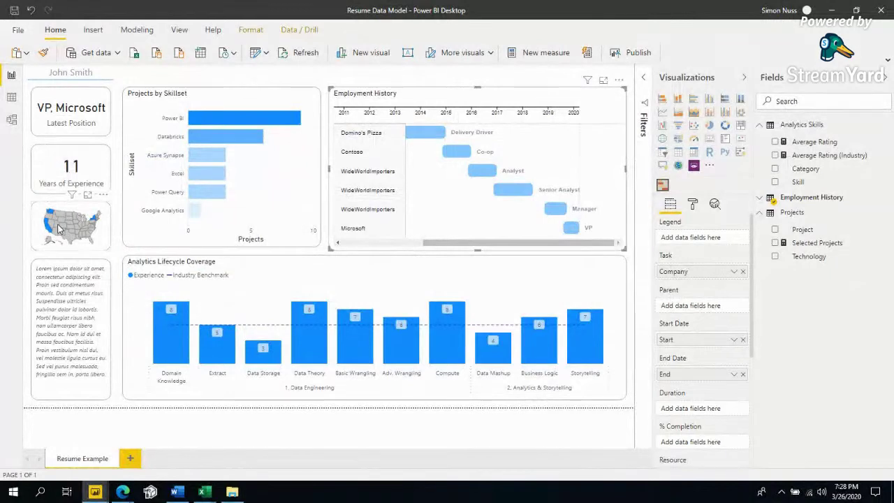
- Cross-filter the report by states on the map, then clear the state filter
click(48, 229)
click(47, 209)
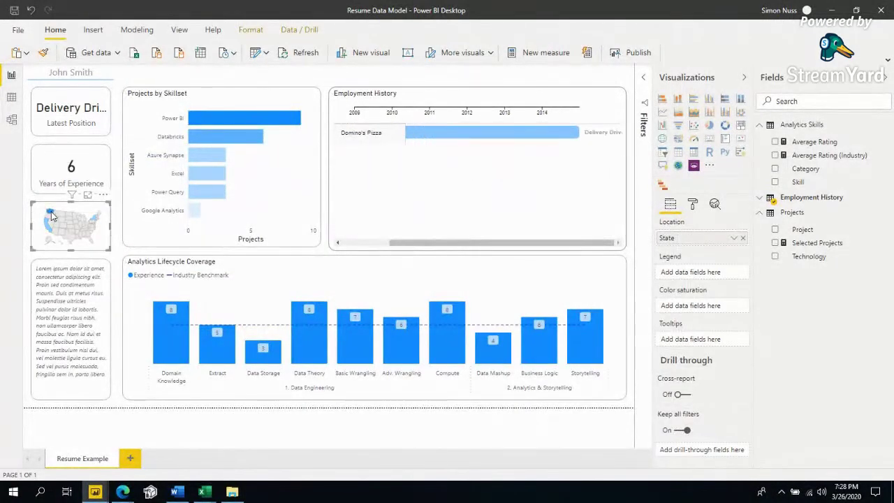
click(47, 211)
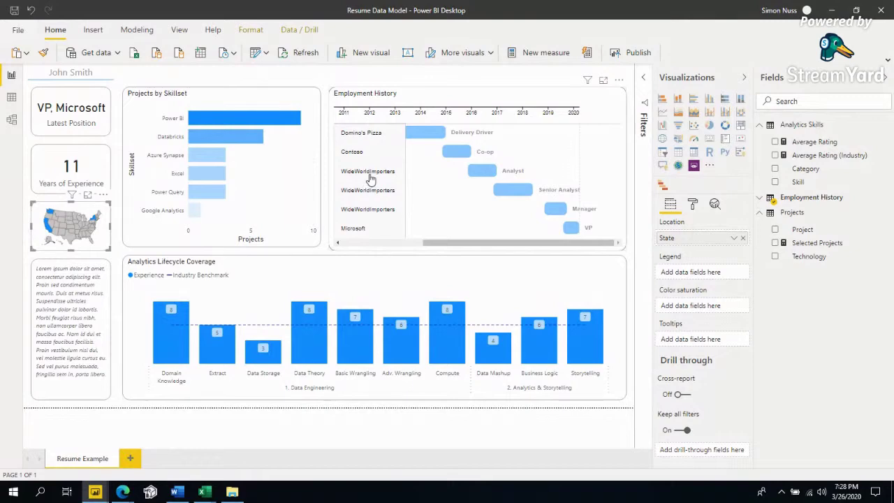
- Add a State header in I2 after Title, then preview both open Excel workbook windows
key(alt+Tab)
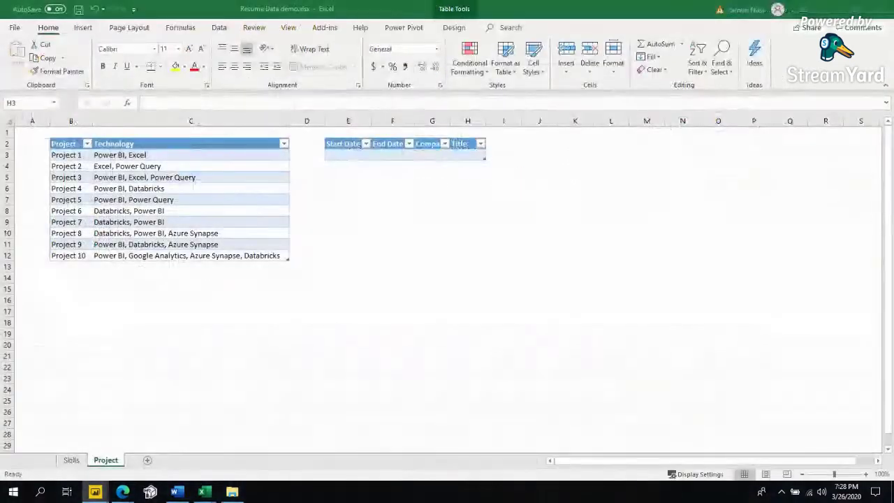
click(500, 144)
text(State)
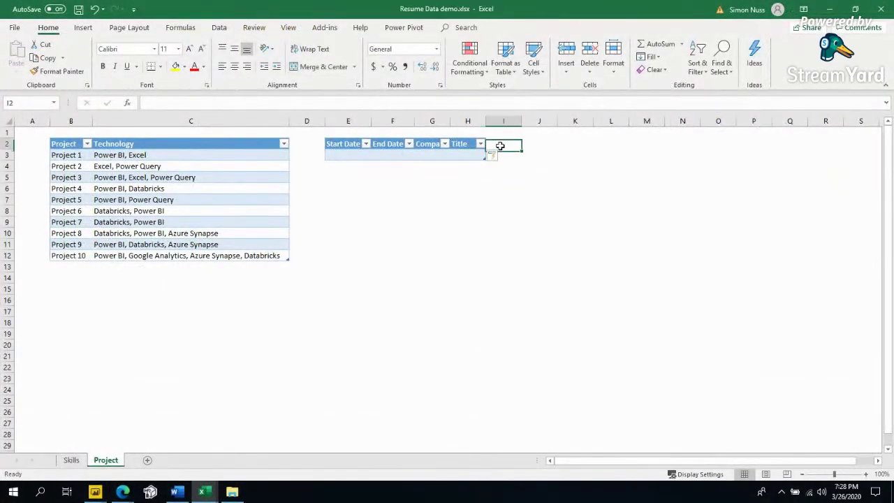
drag(488, 166, 443, 167)
click(352, 155)
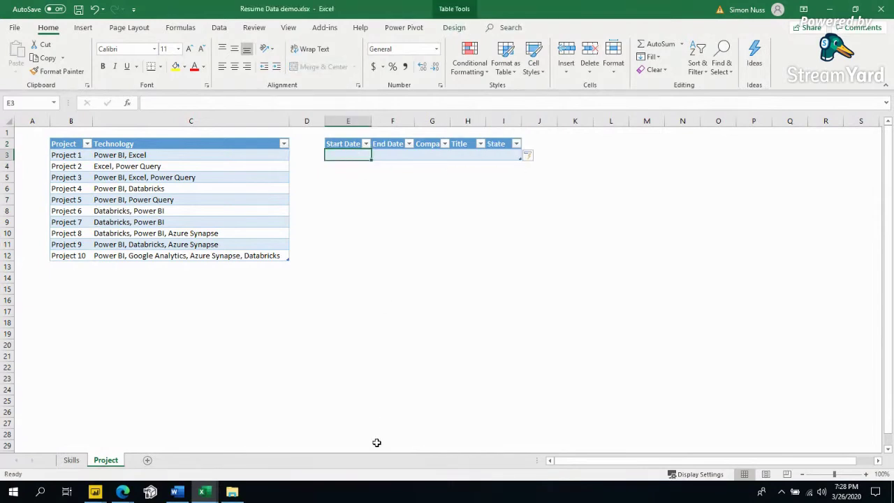
click(204, 492)
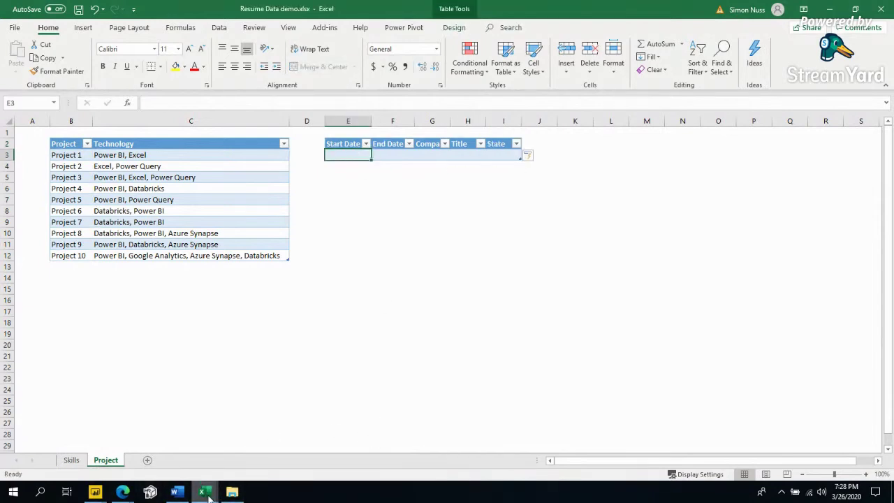
click(505, 213)
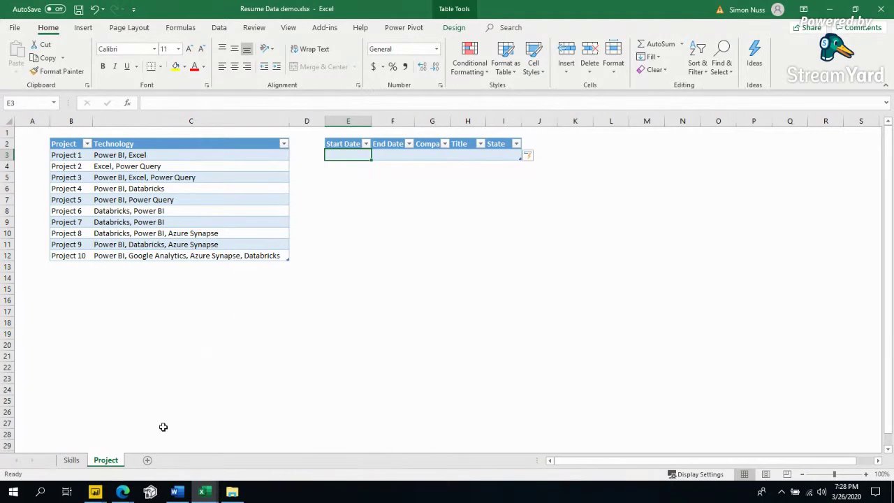
click(203, 492)
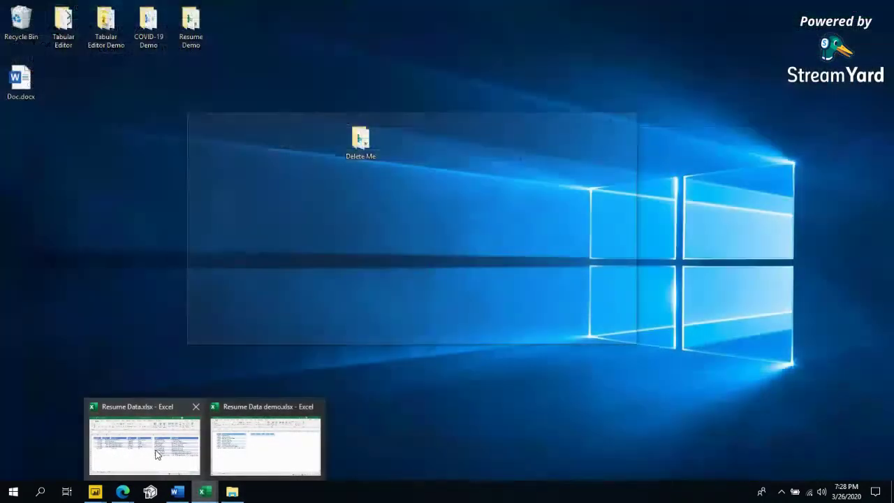
- Paste the copied employment history into the table at E3 as plain values
click(156, 455)
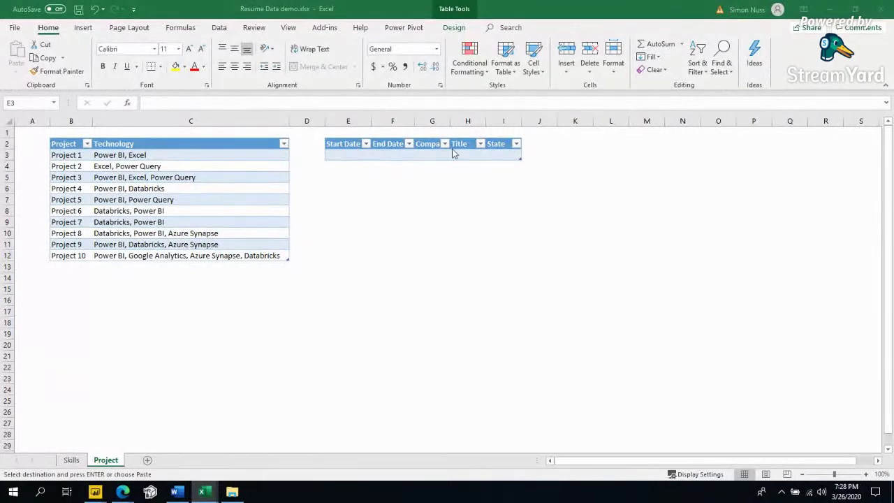
click(364, 163)
right_click(357, 156)
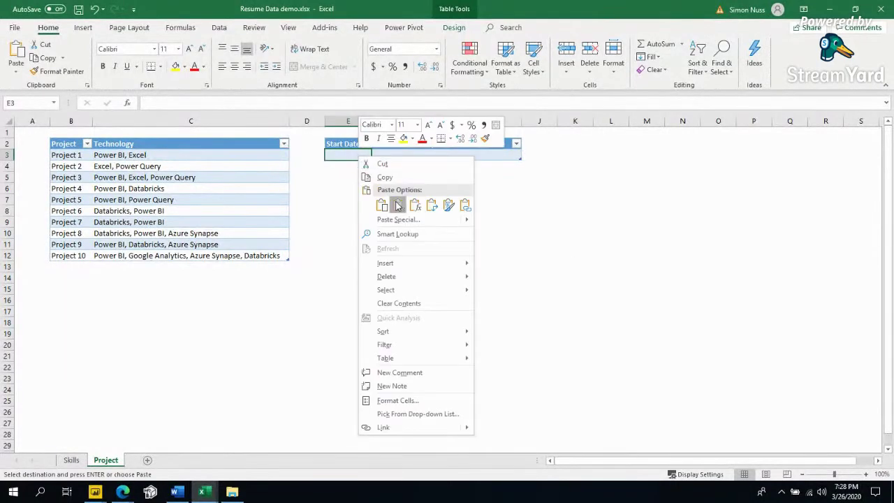
click(397, 205)
key(ctrl+z)
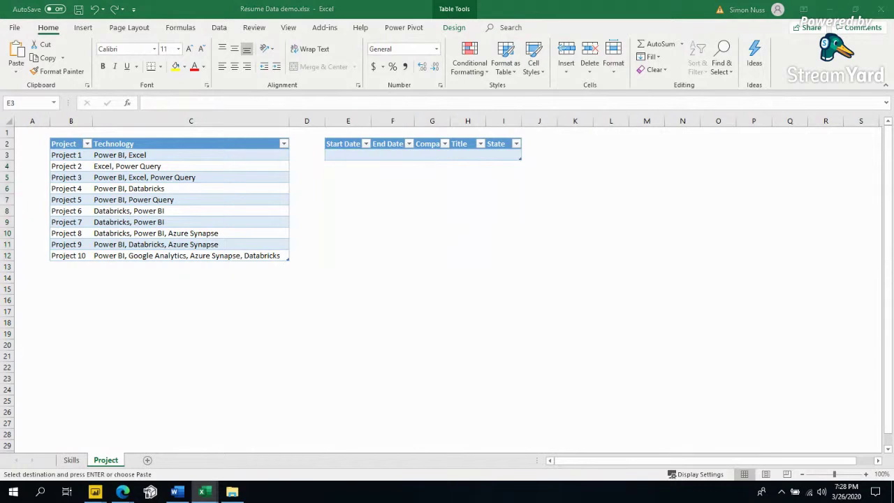
right_click(362, 154)
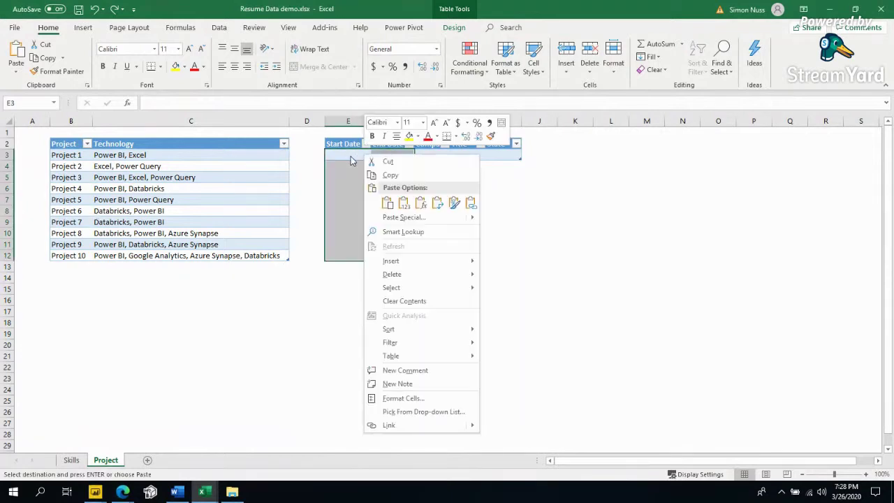
click(343, 152)
right_click(347, 155)
click(386, 204)
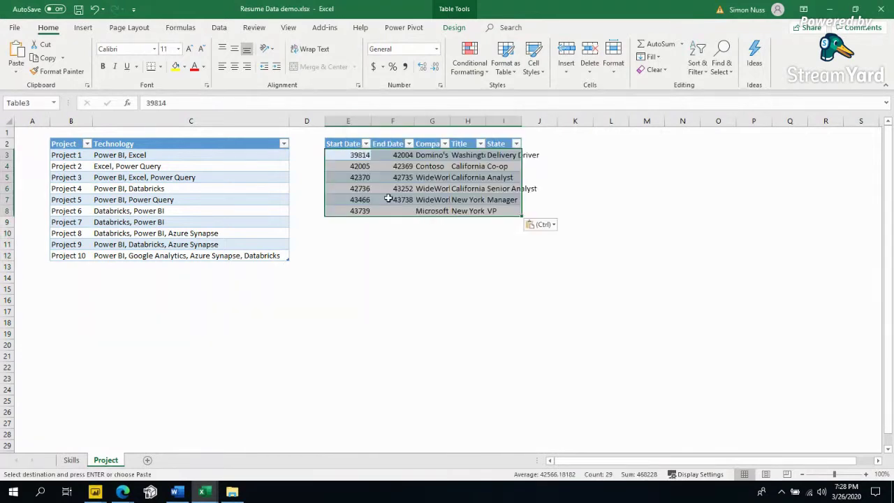
click(363, 168)
- AutoFit columns E through I to their contents
drag(359, 122, 468, 122)
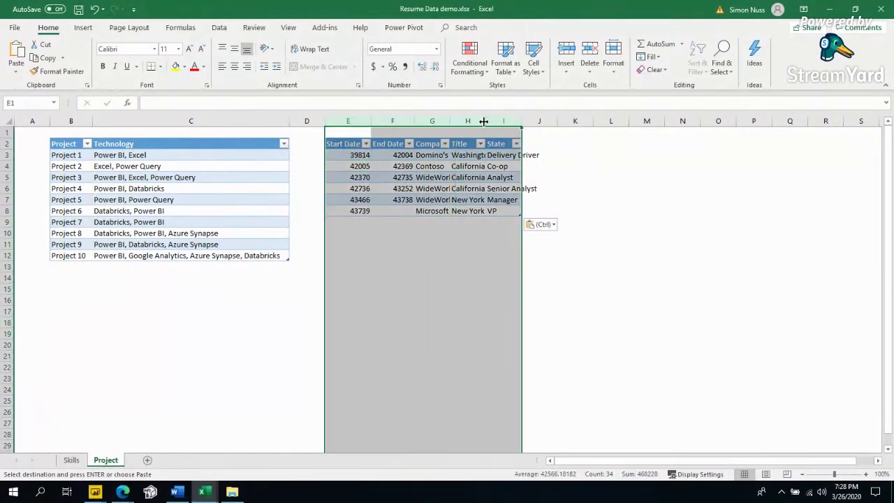
click(468, 122)
click(496, 123)
shift+click(333, 121)
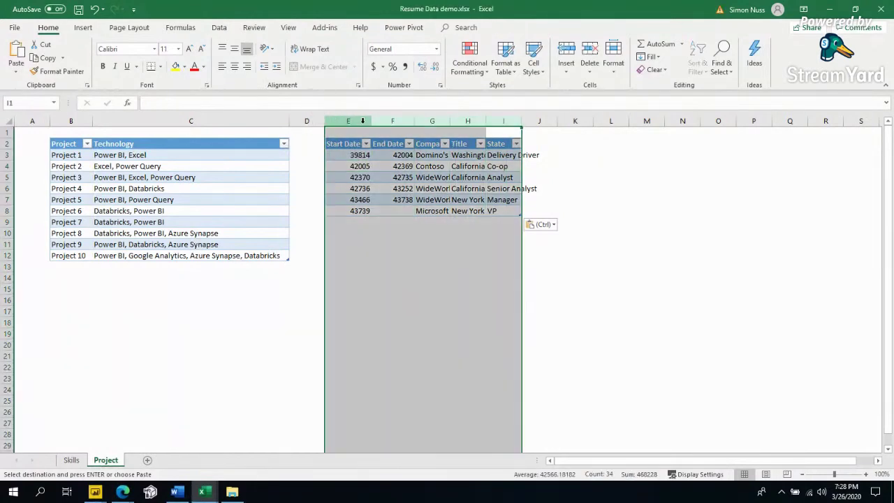
double_click(372, 120)
click(375, 167)
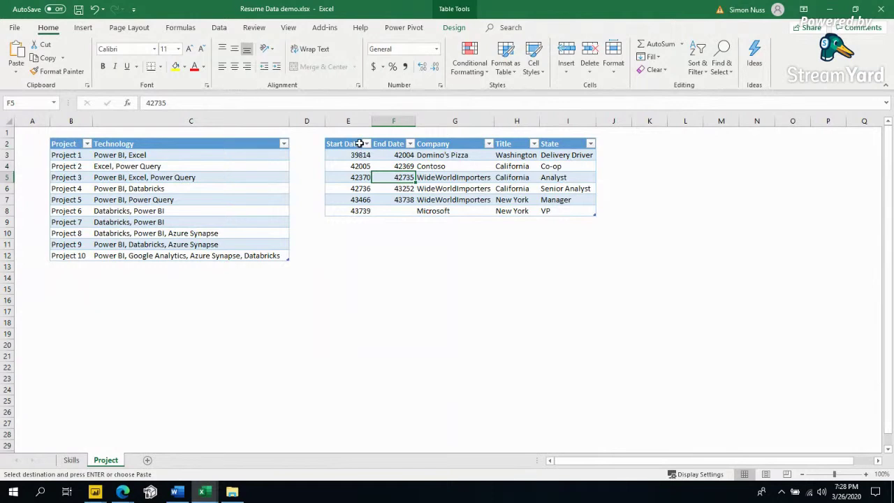
- Format the Start Date and End Date values as Short Date
click(355, 137)
click(353, 143)
drag(353, 137, 392, 138)
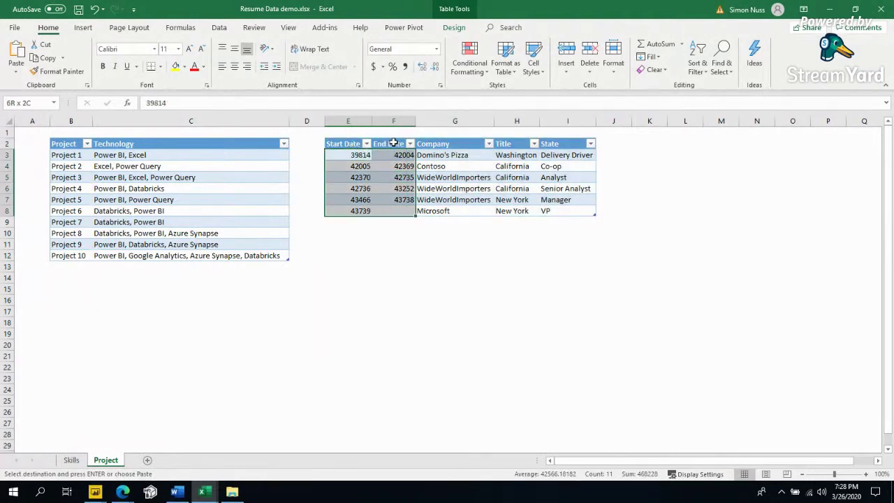
click(436, 48)
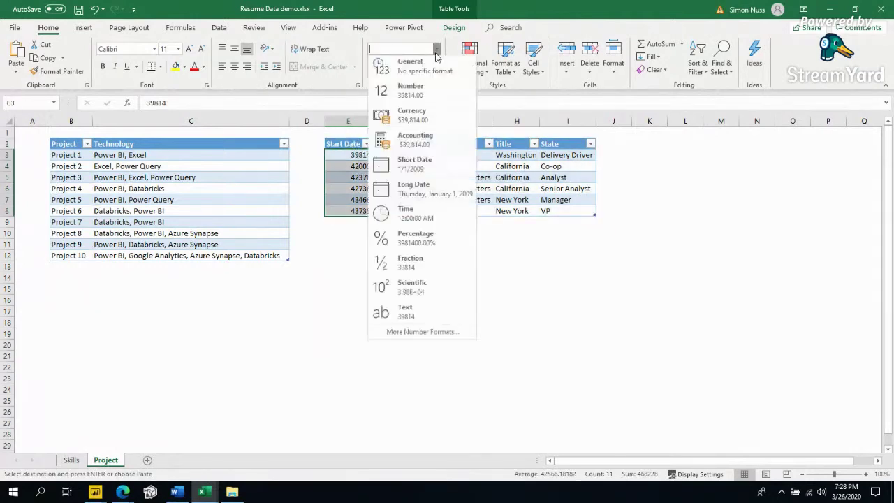
click(409, 171)
click(451, 278)
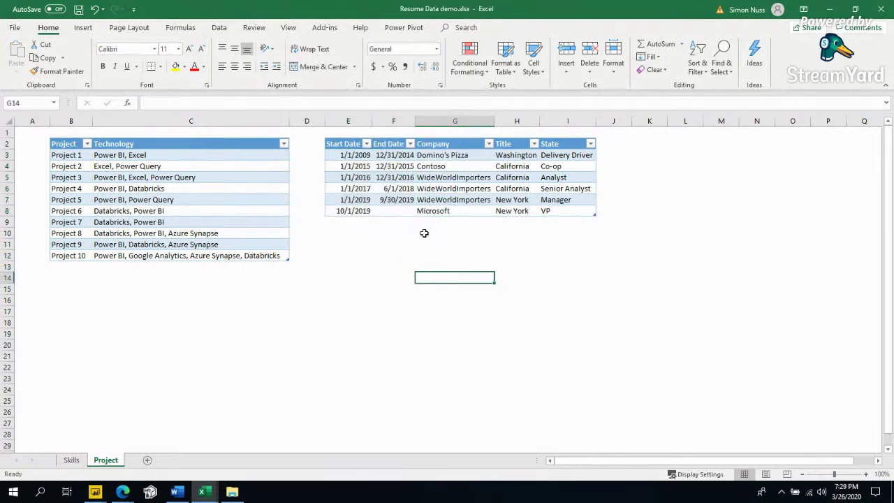
click(419, 177)
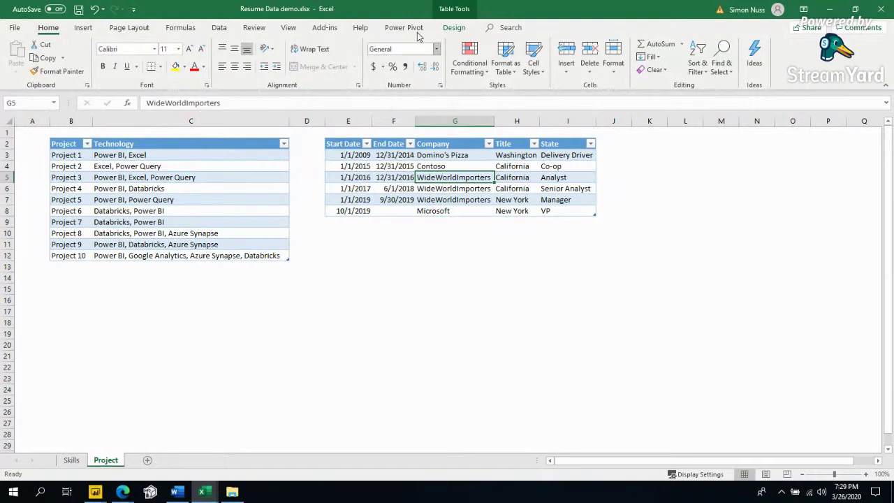
- Rename the employment table in Table Design, entering _WorkEmploy and History in its name
click(454, 28)
click(37, 61)
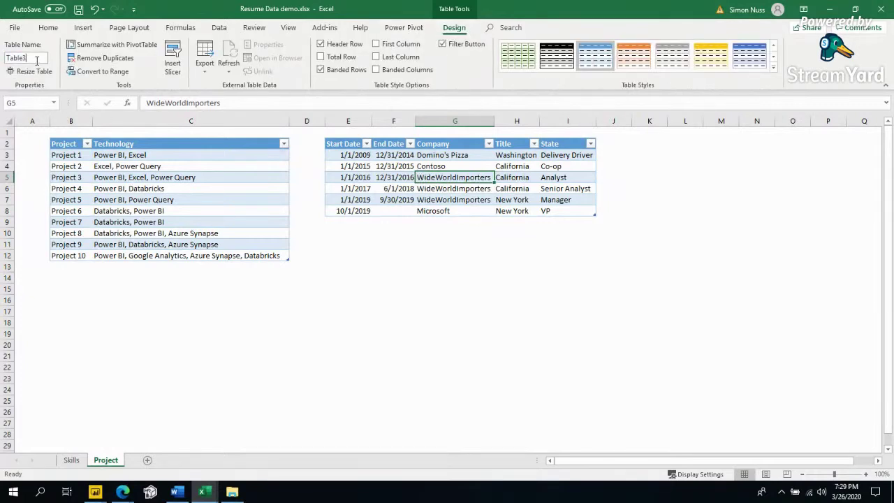
text(_)
text(Work)
text(Employ)
click(26, 59)
text(History)
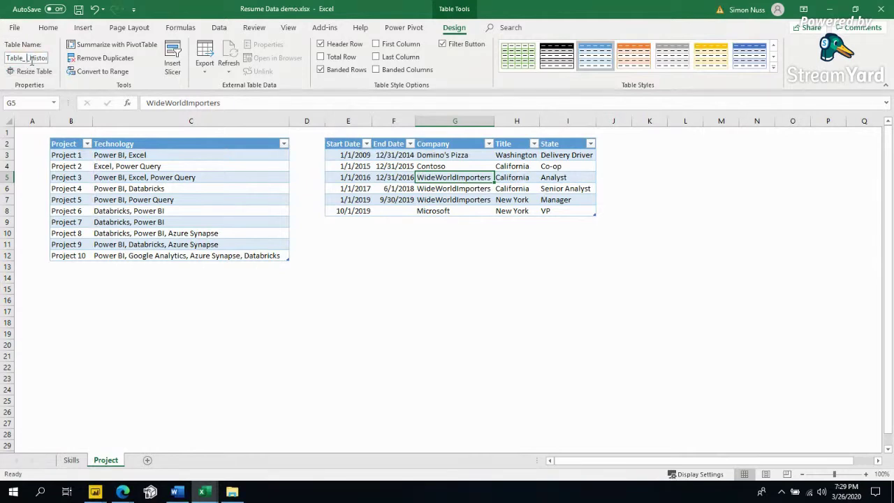
click(314, 315)
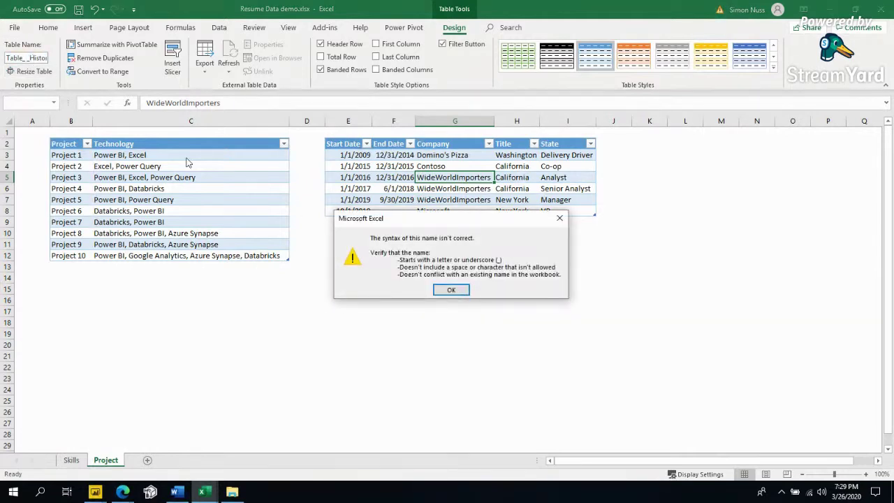
key(Return)
click(26, 59)
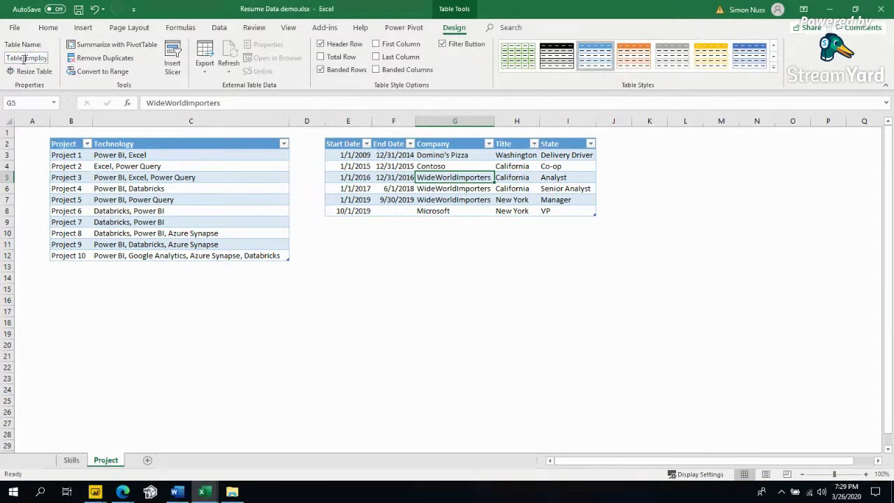
click(607, 299)
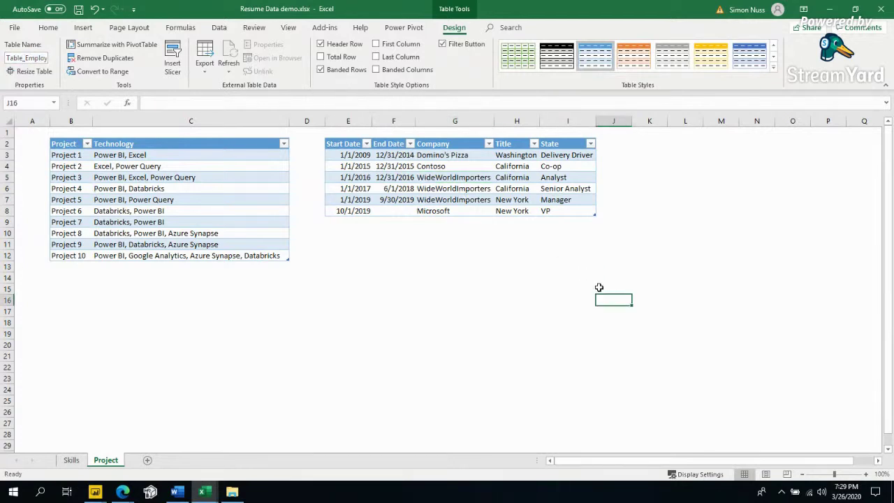
- Check the table's entries, then give columns E through I equal widths
click(510, 200)
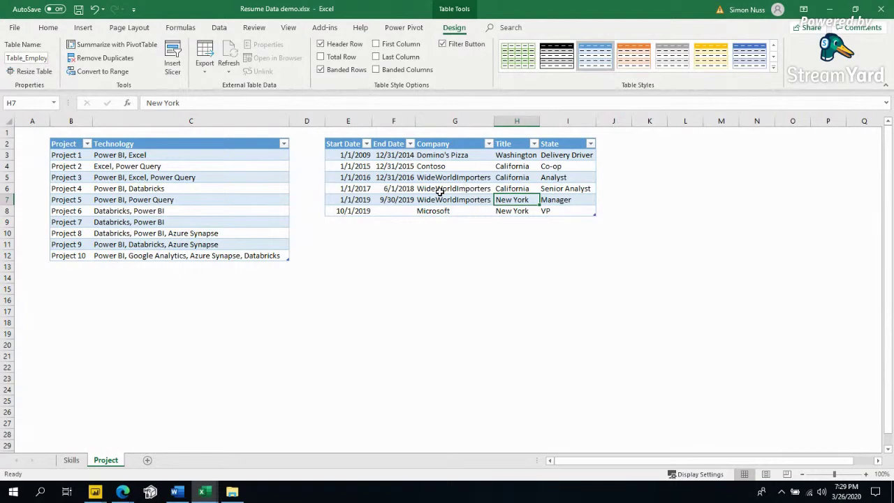
click(403, 211)
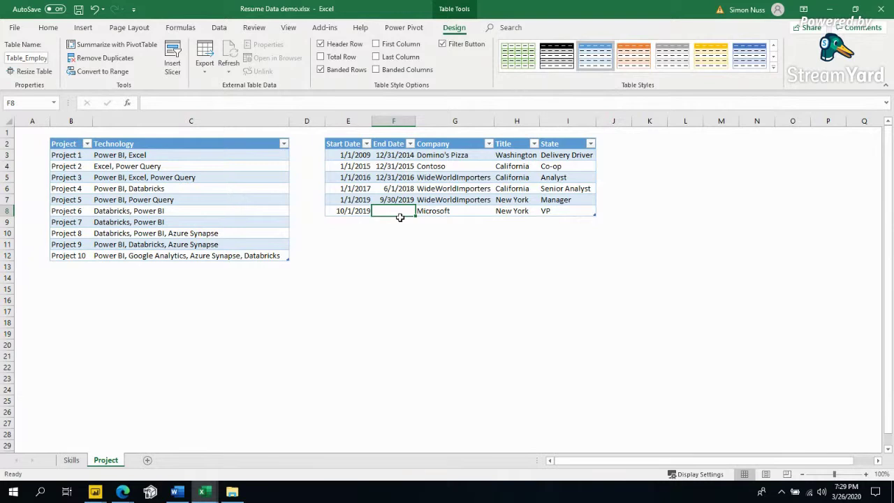
click(563, 210)
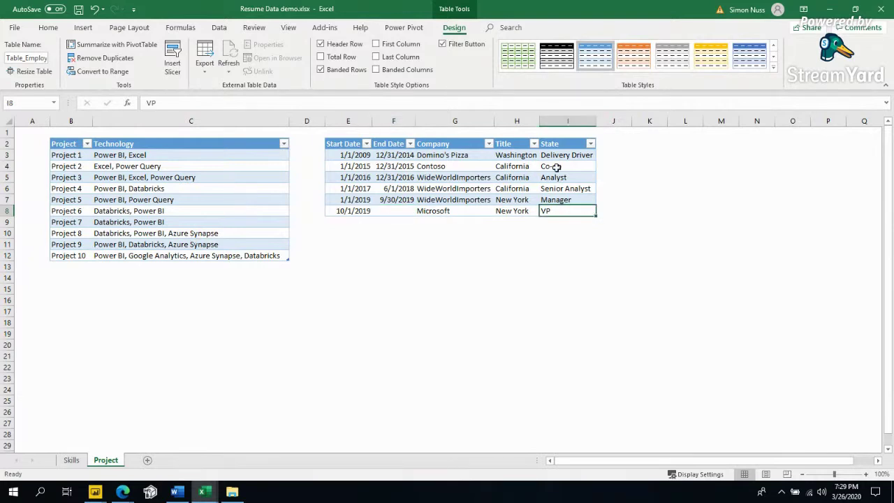
click(440, 121)
click(348, 121)
shift+click(567, 121)
drag(539, 121, 563, 121)
click(564, 222)
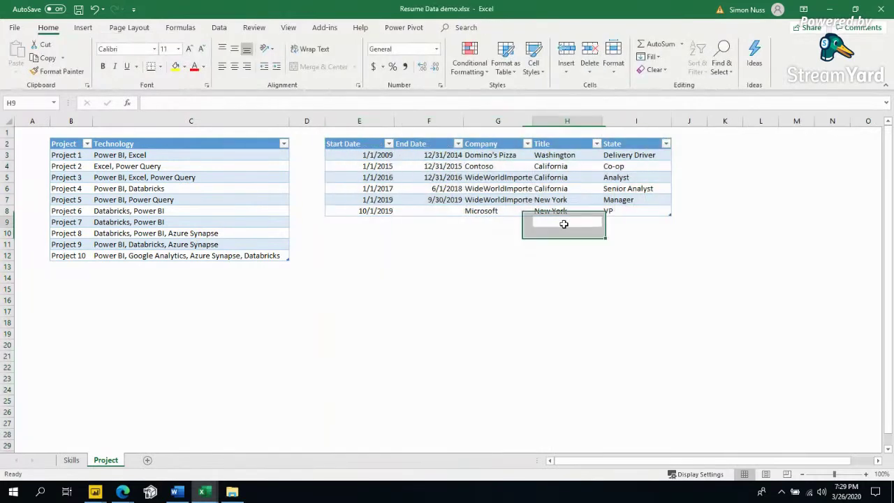
click(565, 189)
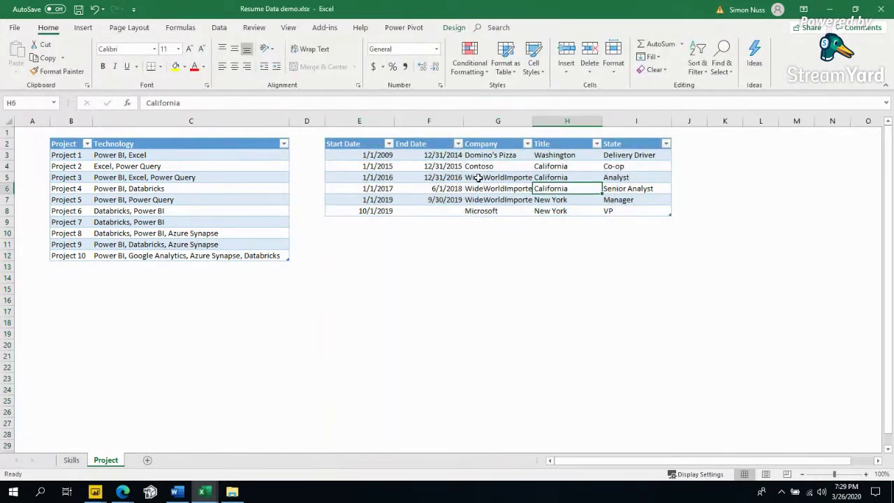
- Save the workbook and close the Excel window
click(78, 10)
click(475, 222)
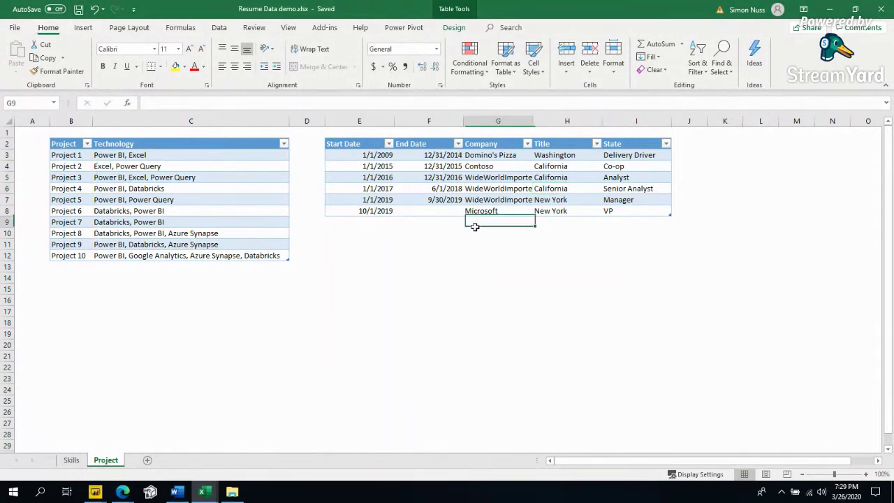
click(885, 9)
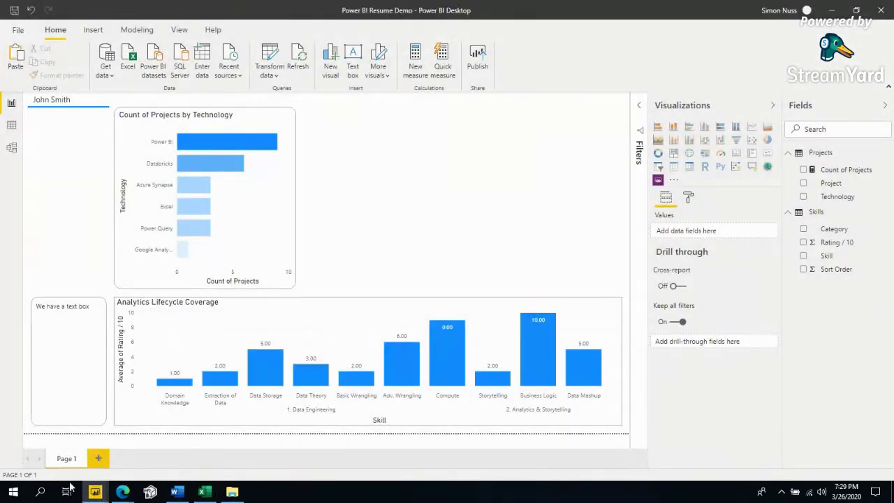
- Import Table_Employment_History from the Resume Data demo Excel workbook into Power Query Editor
click(106, 73)
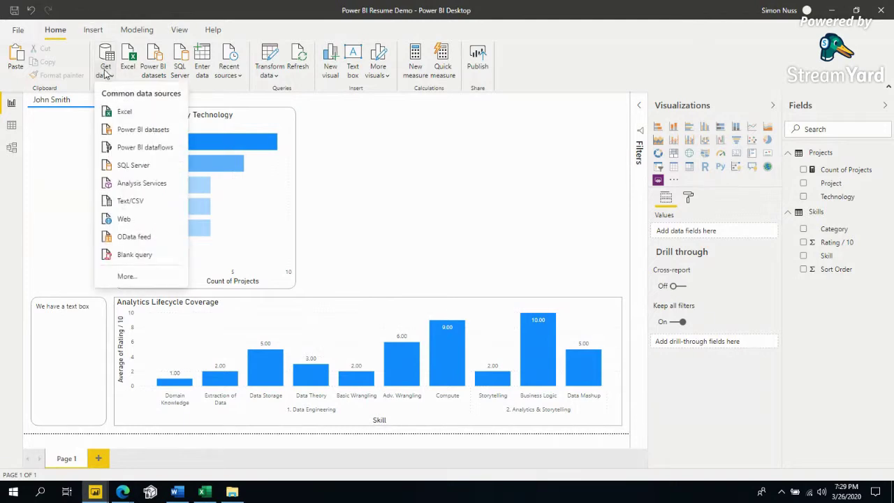
click(139, 112)
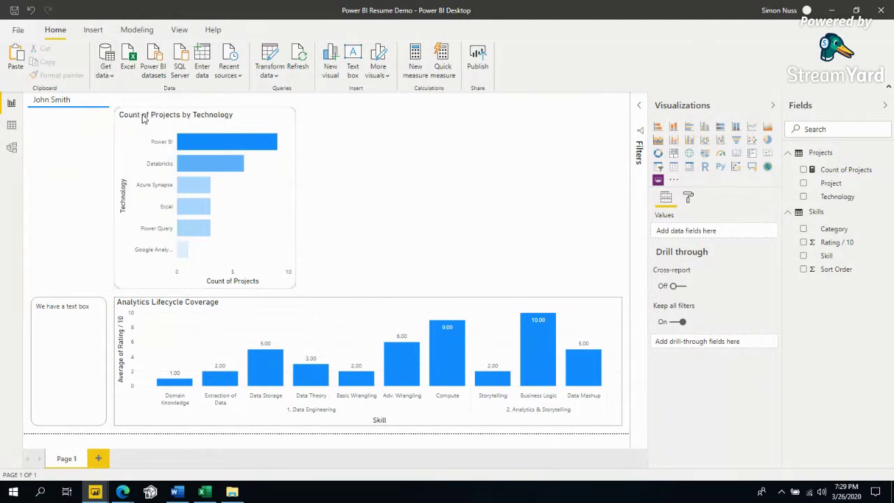
double_click(161, 79)
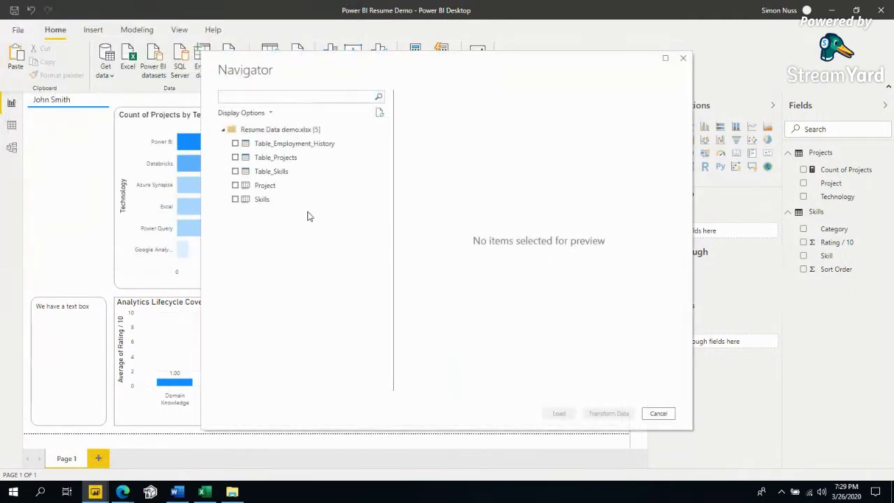
click(286, 144)
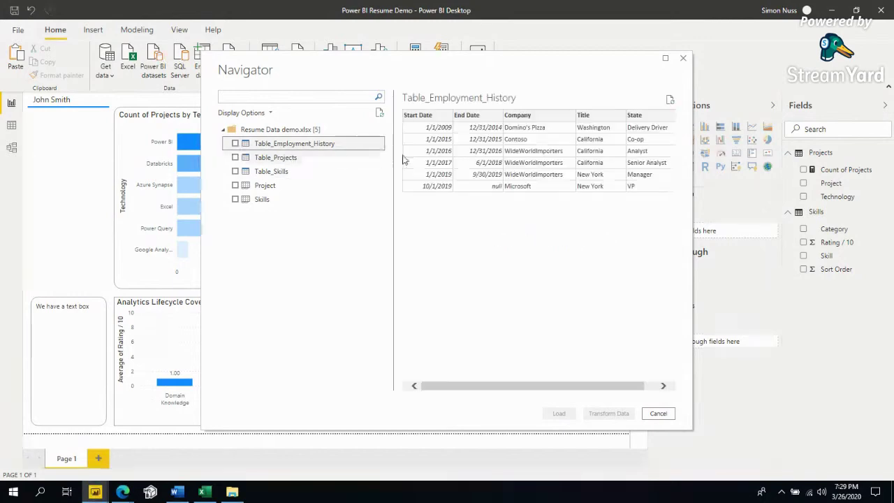
click(236, 143)
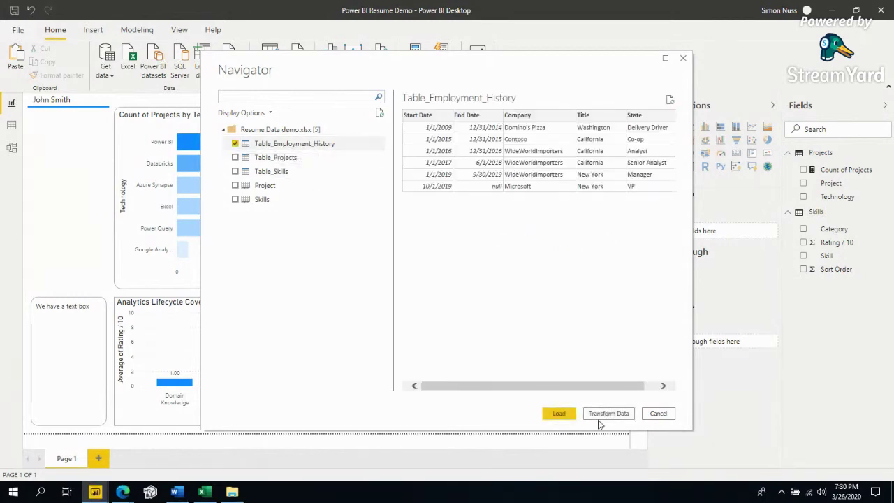
click(602, 416)
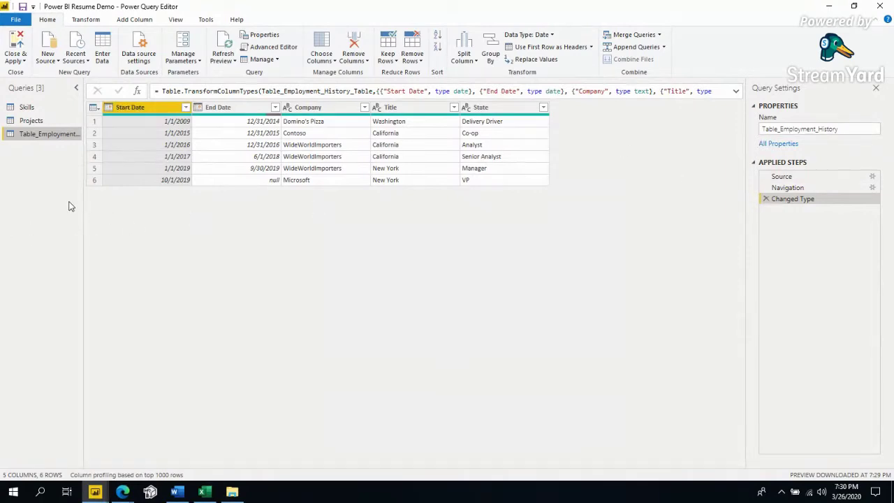
- Rename the query from Table_Employment_History to Employment History
drag(83, 203, 115, 208)
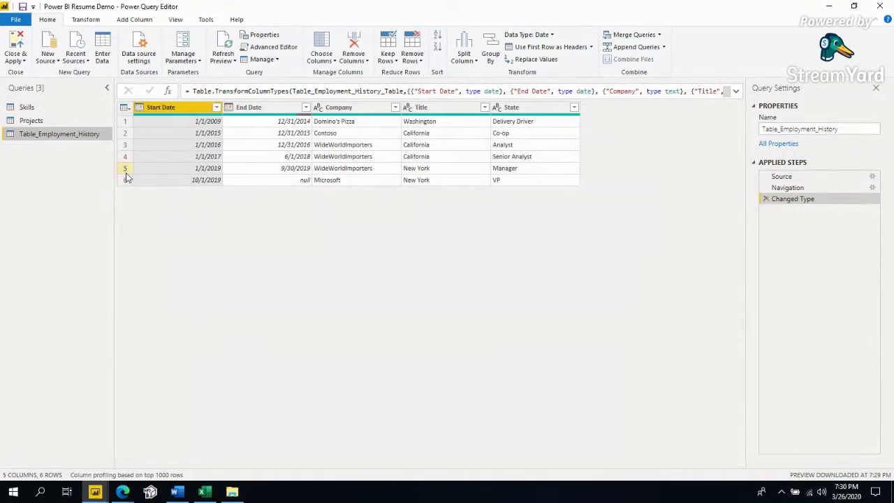
click(775, 130)
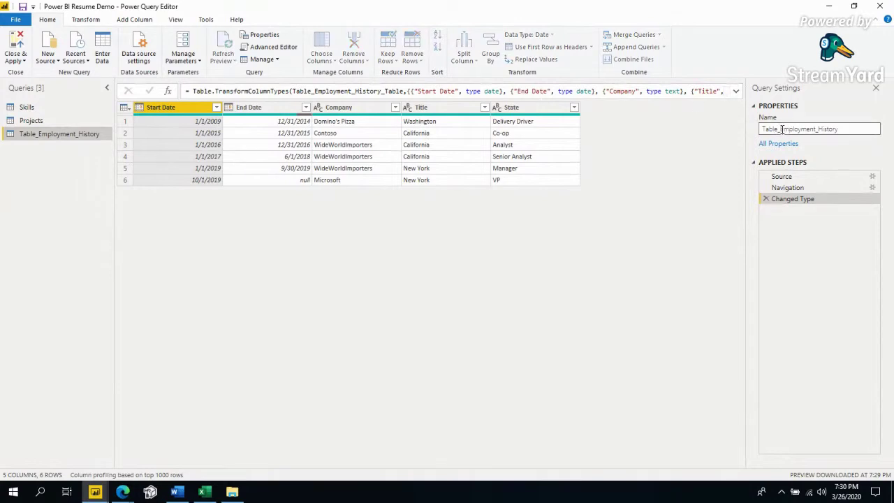
drag(780, 129, 732, 139)
key(BackSpace)
key(Return)
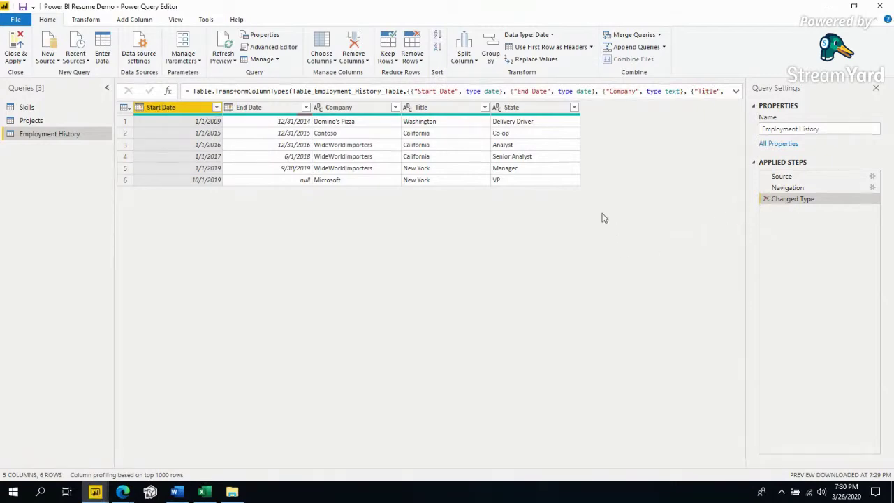
- Delete the automatic Changed Type step, leaving only Source and Navigation
click(430, 156)
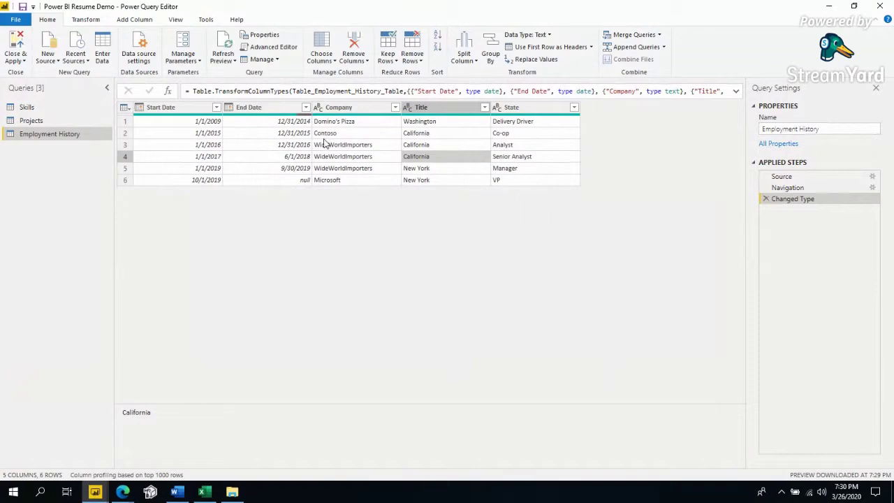
click(764, 199)
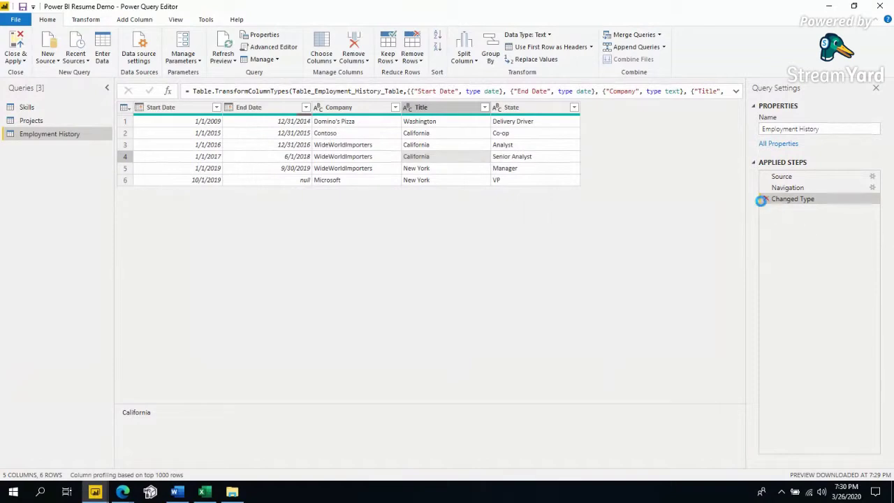
click(299, 180)
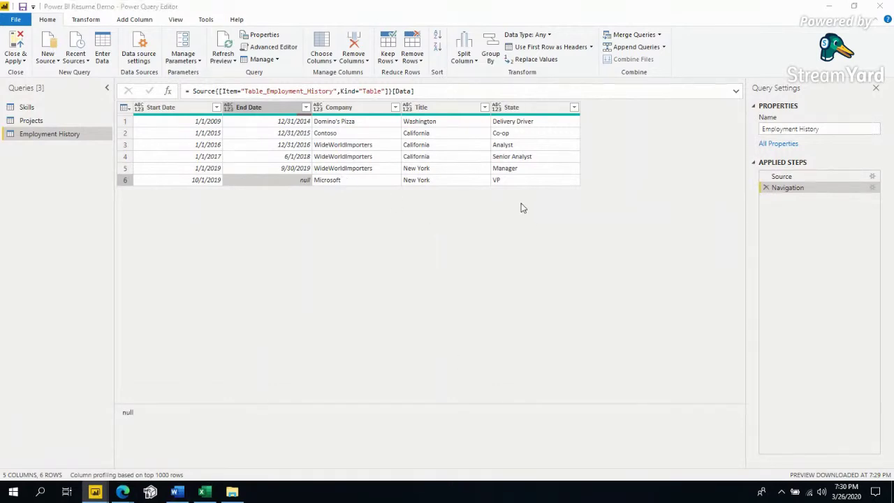
click(375, 173)
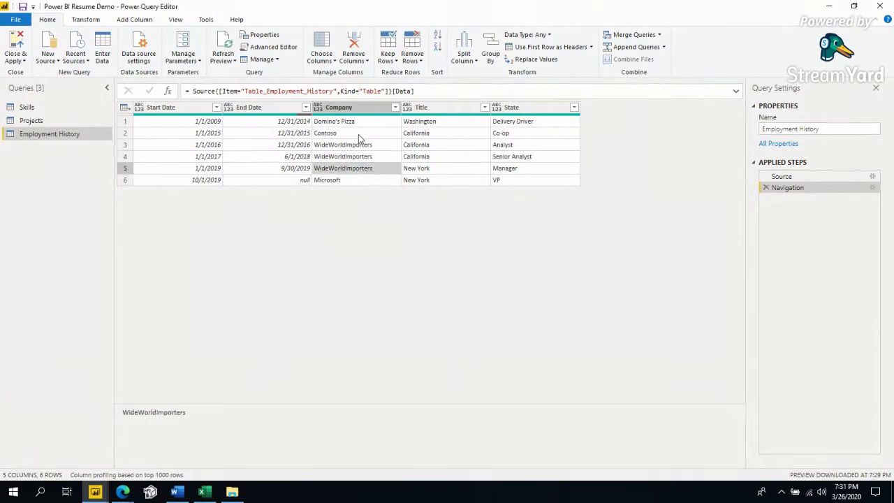
click(297, 109)
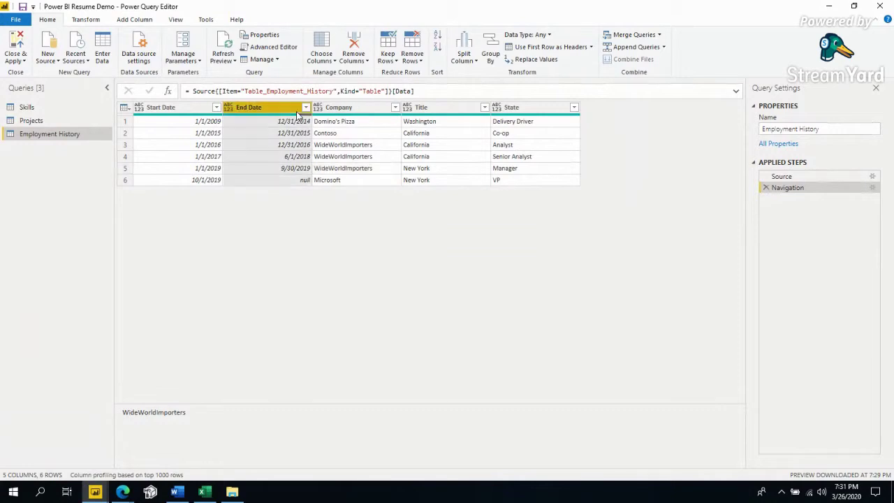
- Use Replace Values on End Date to change null into the fixed date 3/26/2020
right_click(290, 112)
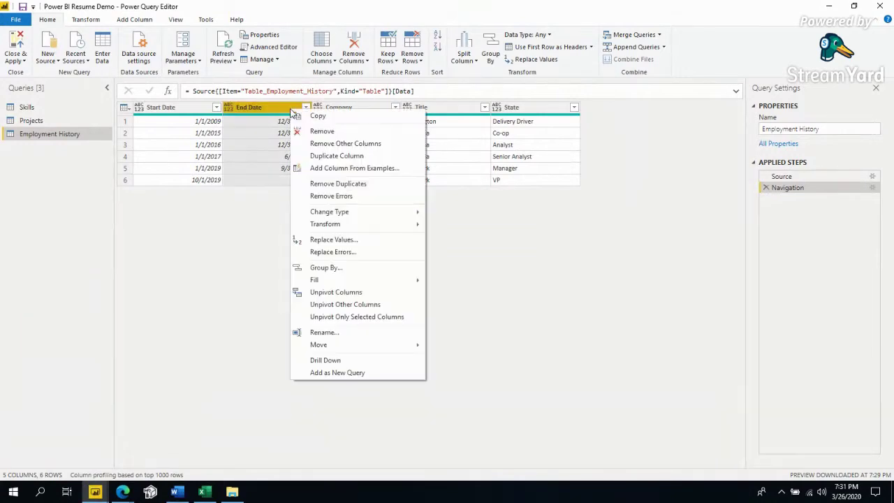
click(351, 241)
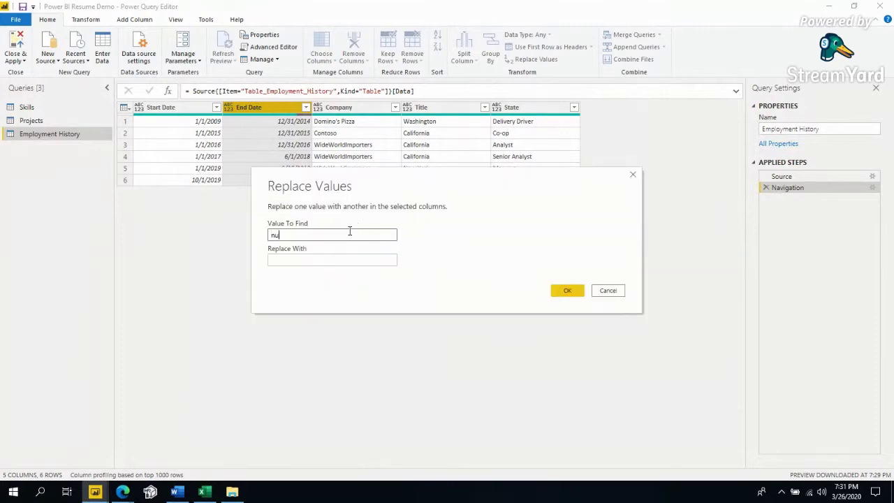
text(null)
drag(335, 190, 414, 201)
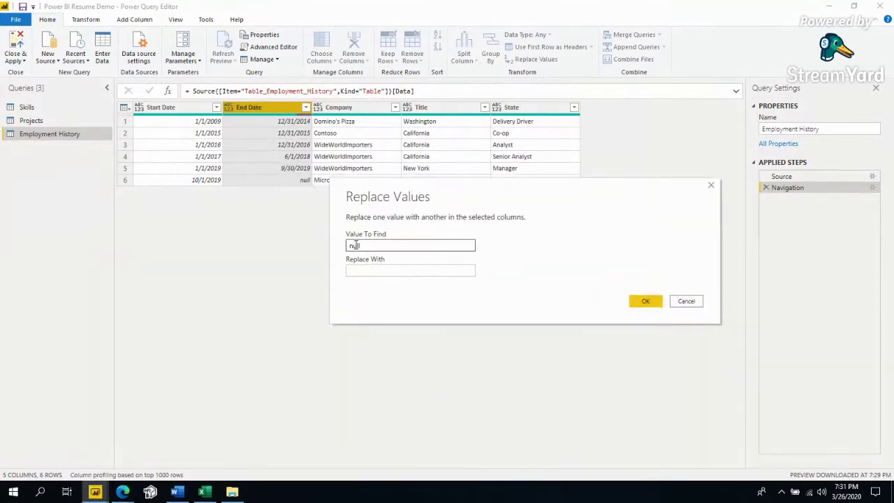
drag(363, 245, 331, 250)
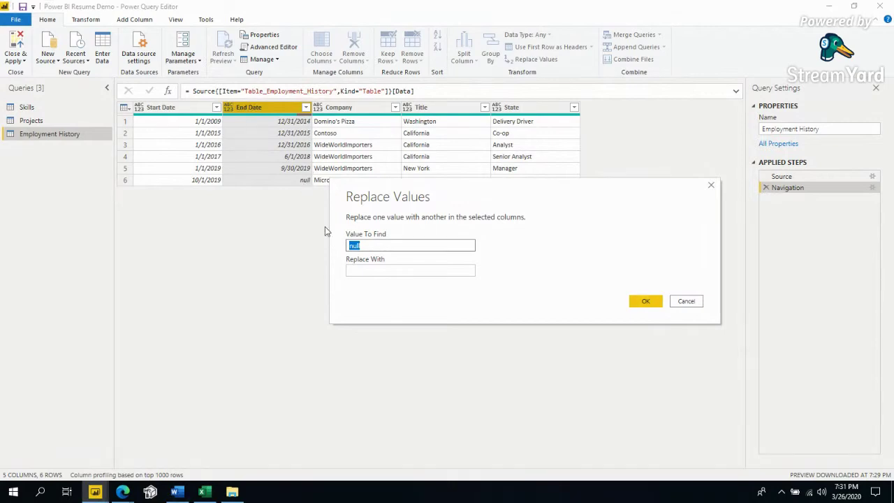
click(352, 271)
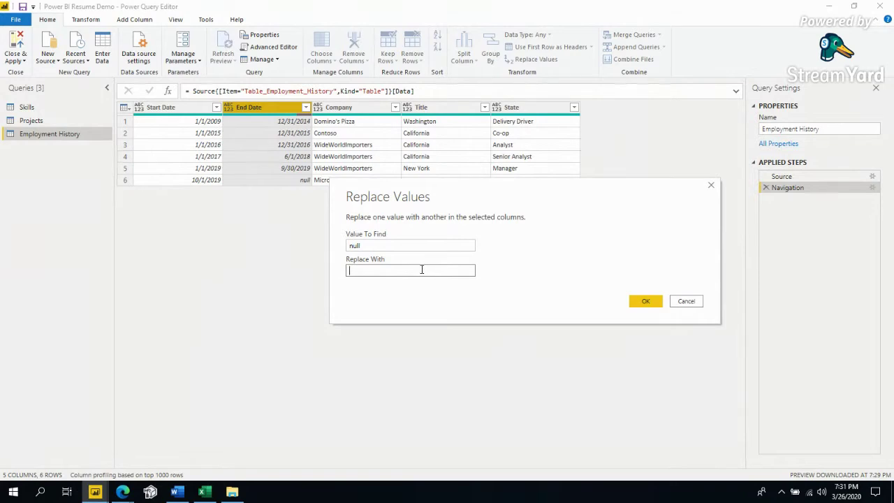
text(2020-03-16)
click(644, 300)
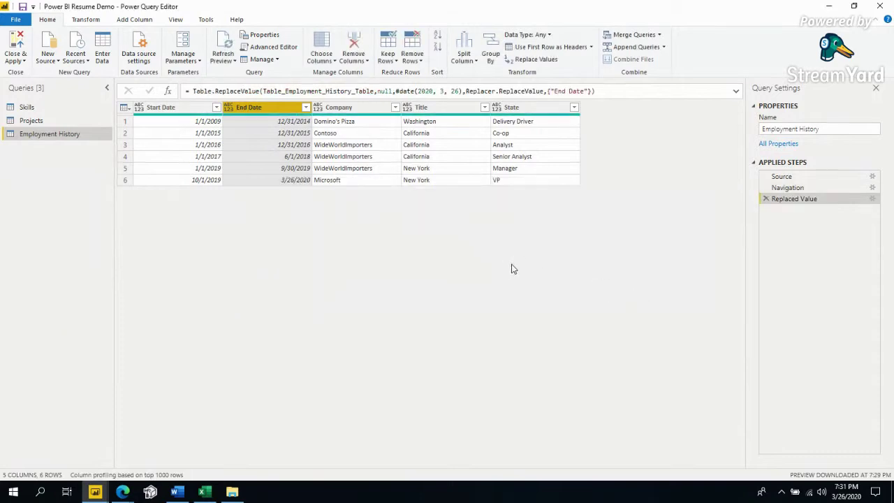
click(301, 180)
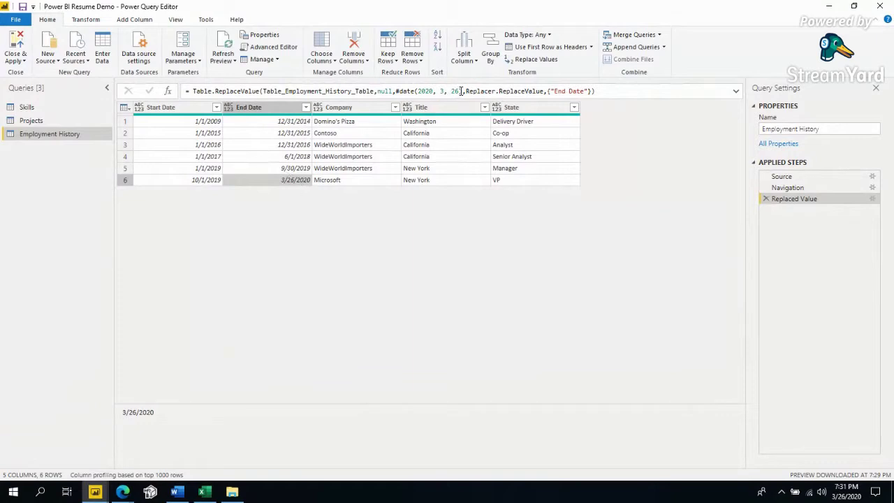
drag(461, 91, 396, 91)
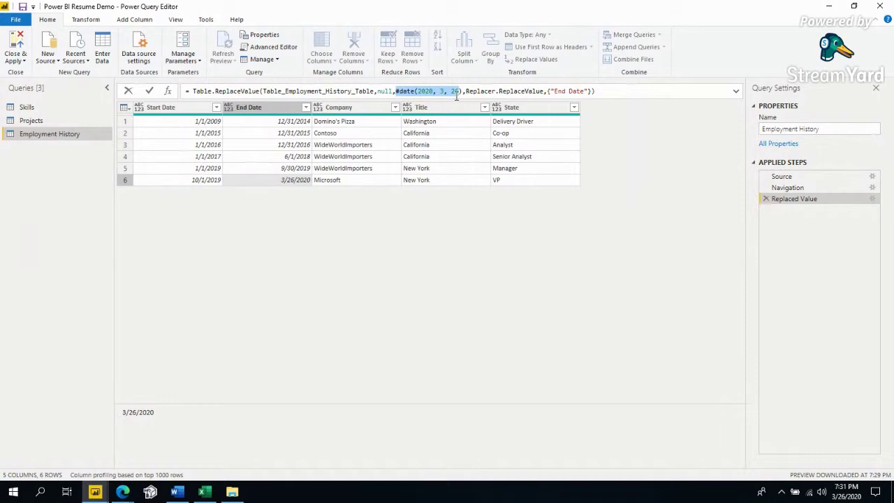
key(Escape)
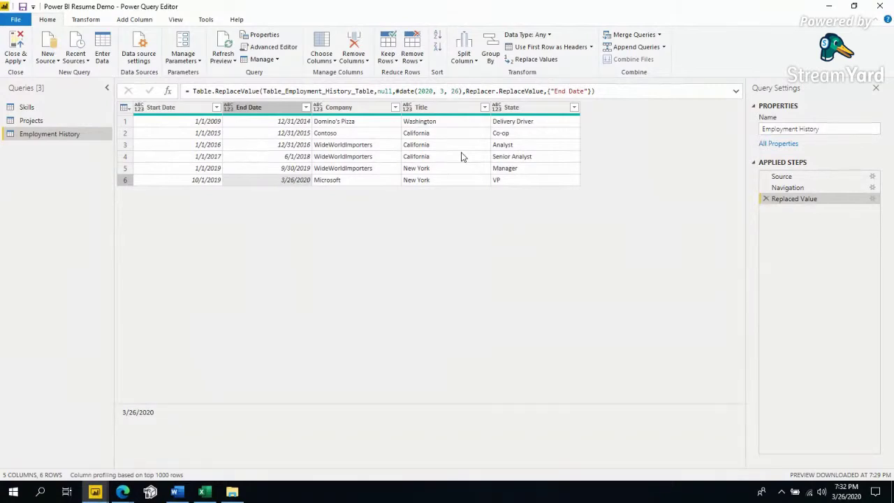
- Edit the Replaced Value formula, swapping #date(2020, 3, 26) for DateTime.LocalNow()
click(395, 91)
key(shift+End)
key(Escape)
click(396, 92)
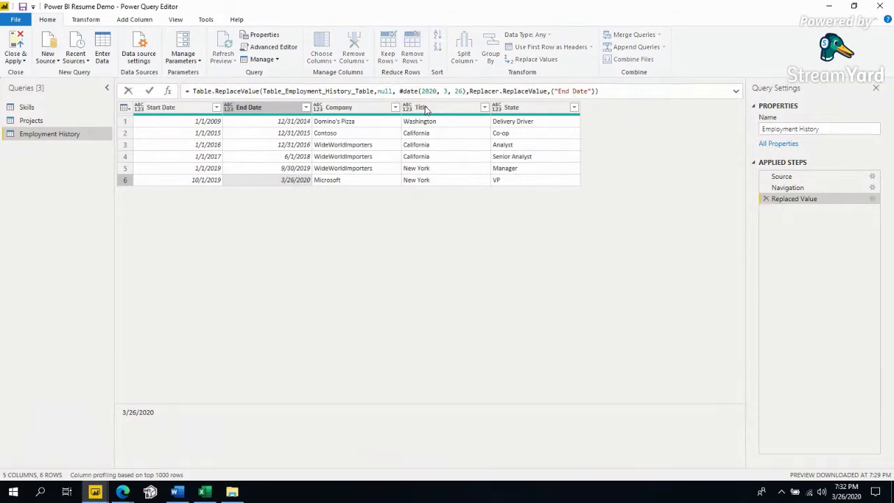
click(465, 92)
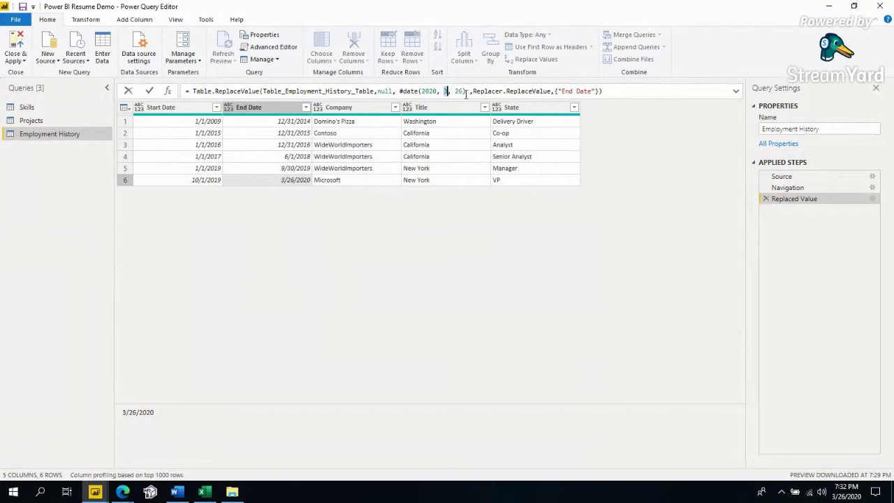
drag(466, 92, 399, 91)
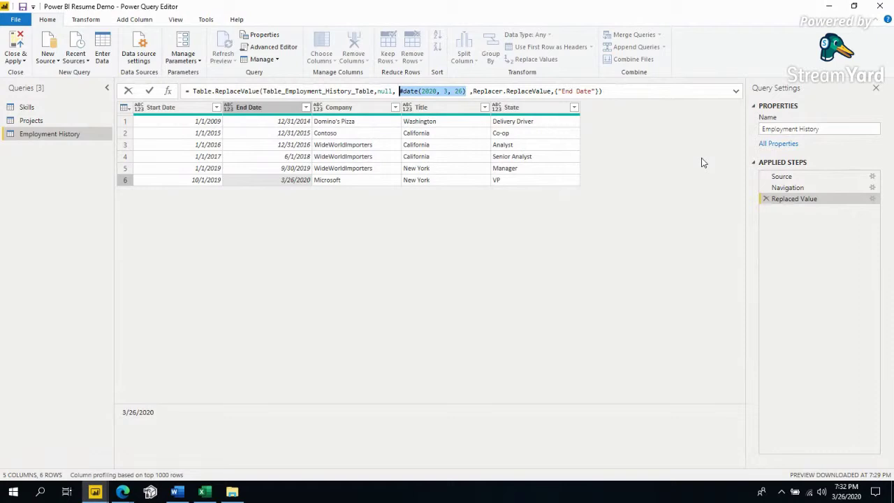
text(DateTime.L)
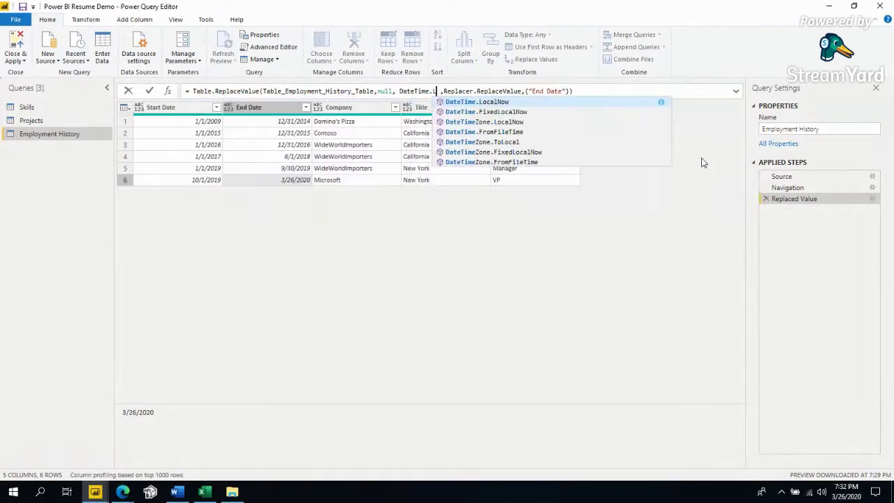
text(oc)
key(Tab)
text(())
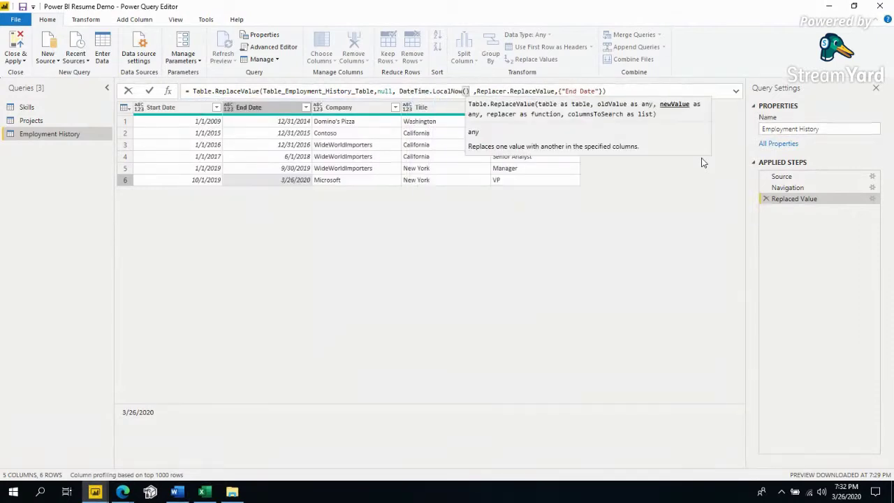
drag(471, 90, 398, 91)
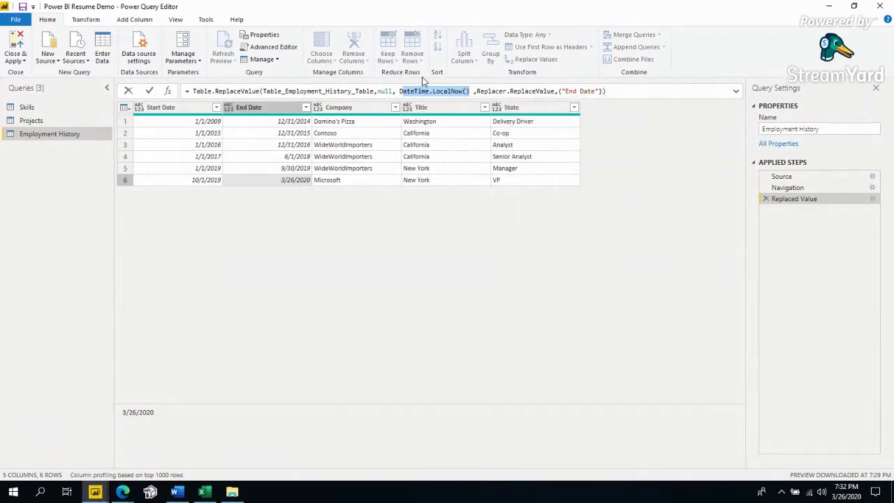
click(605, 90)
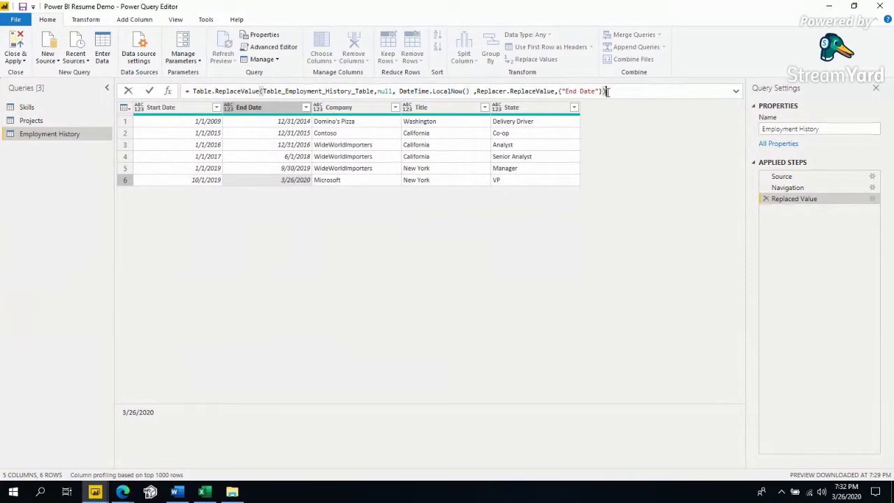
key(Return)
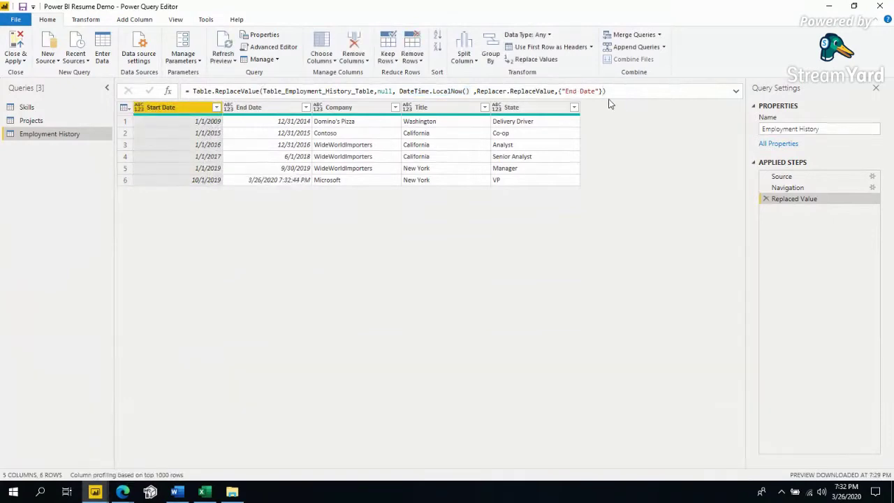
- Inspect the End Date, Company and Title cell values across the employment rows
click(276, 180)
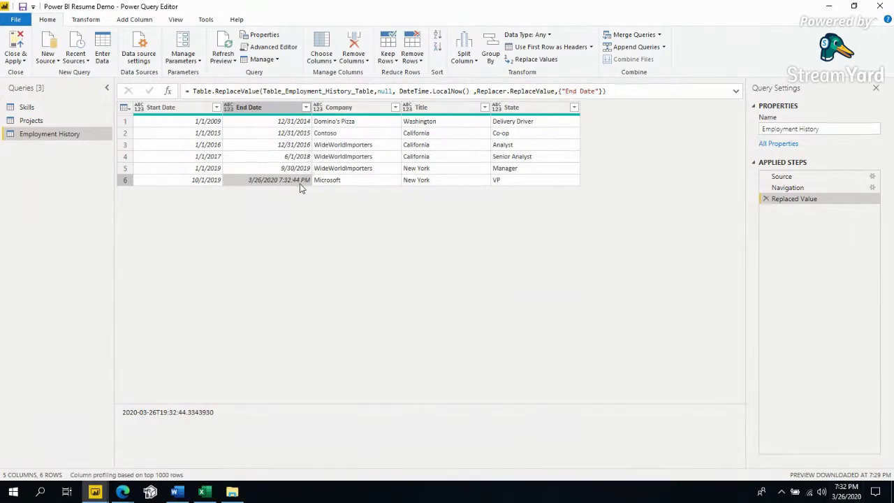
click(427, 169)
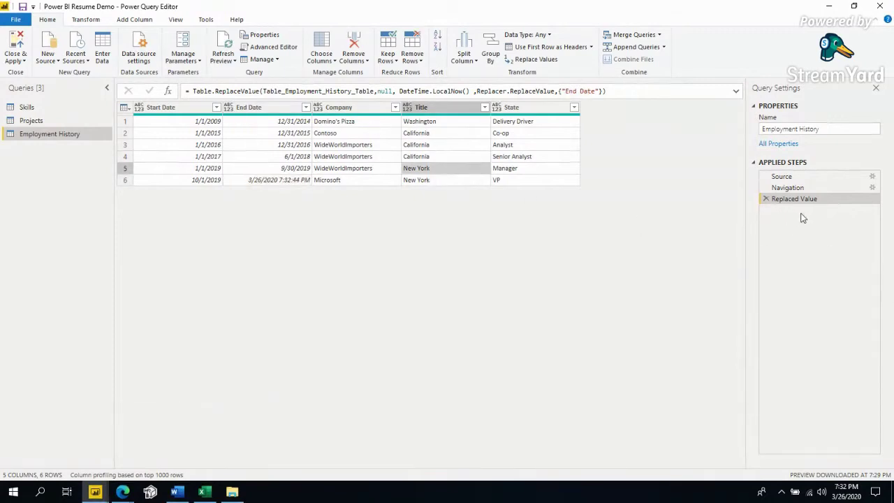
click(392, 171)
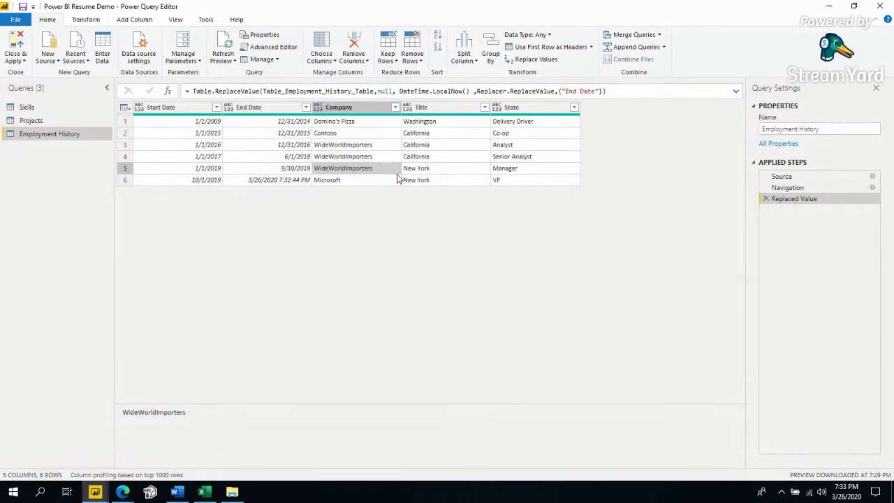
click(375, 137)
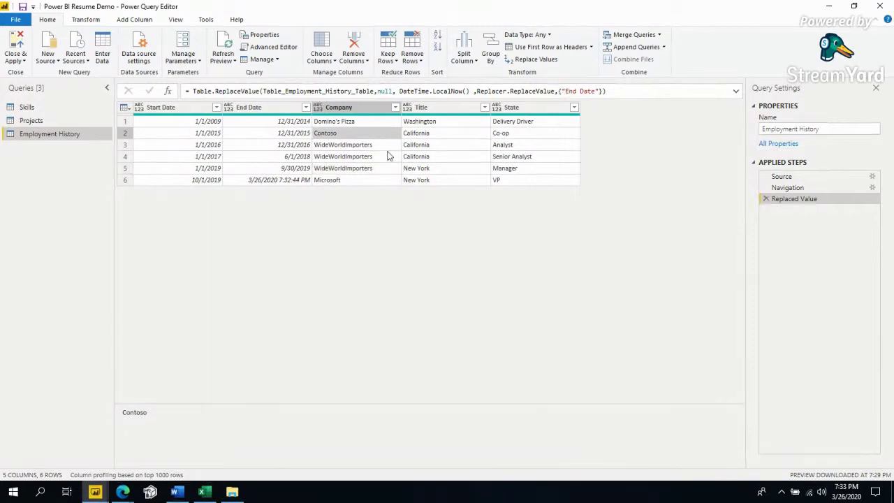
click(305, 133)
click(342, 145)
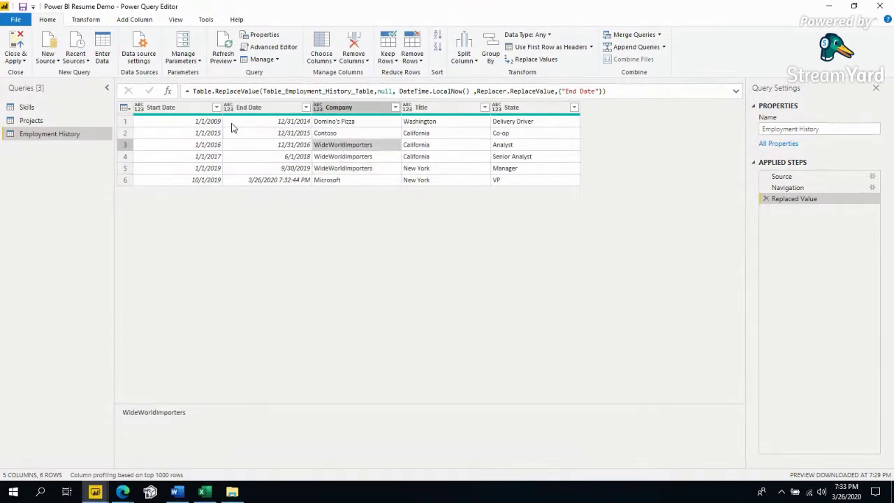
- Select all five columns, Start Date through State, and show the Transform ribbon
click(200, 111)
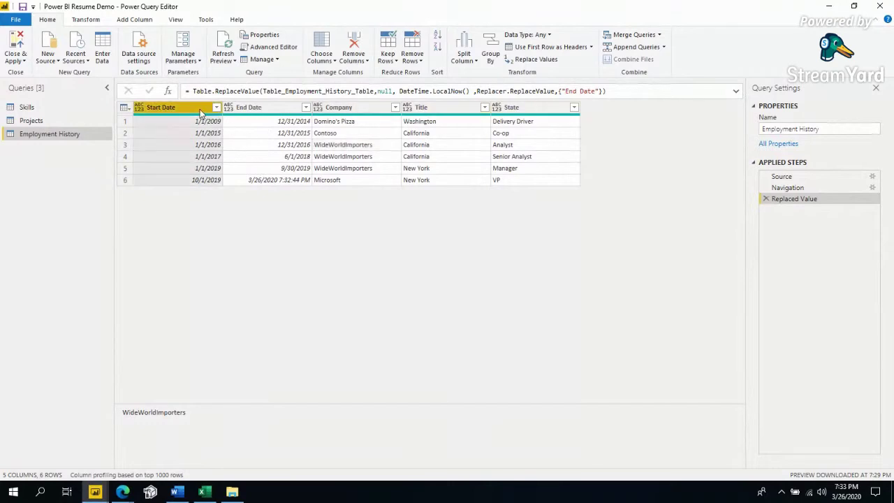
shift+click(510, 108)
click(363, 158)
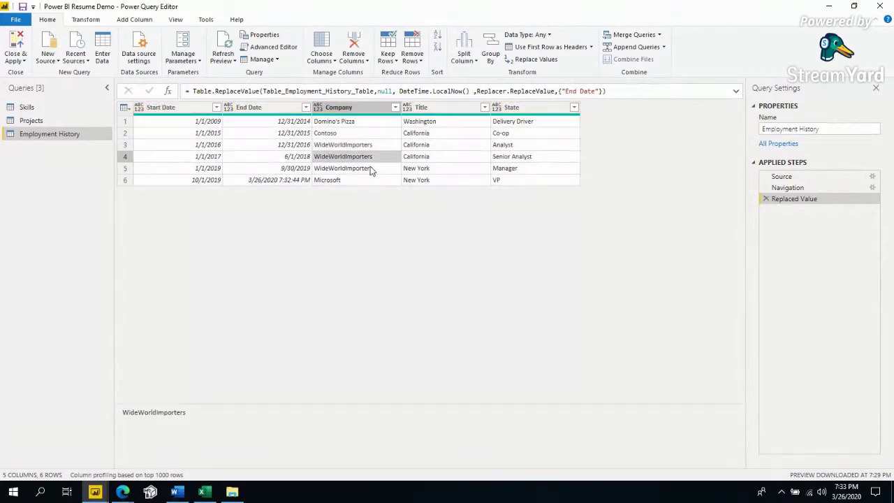
key(ctrl+a)
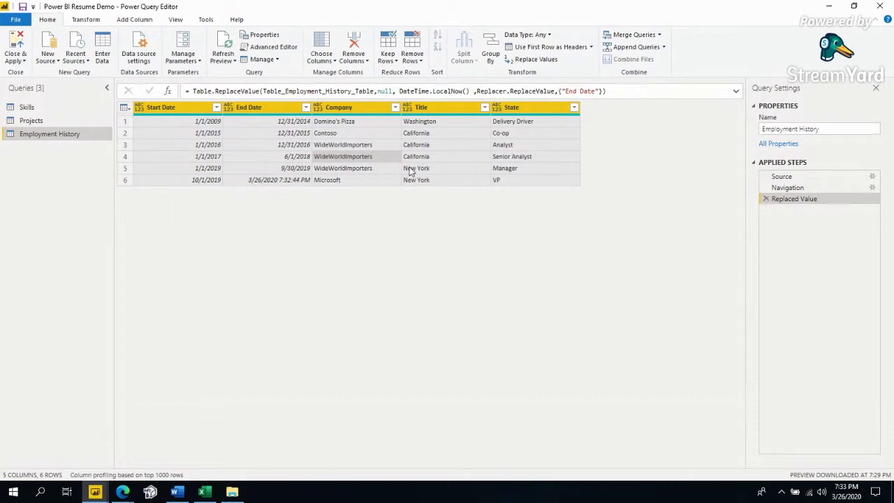
click(93, 20)
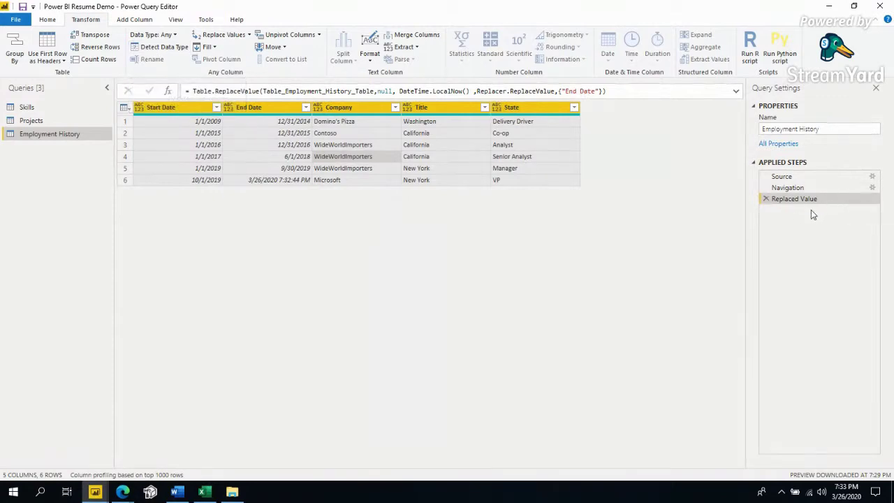
- Run Detect Data Type on all columns and check each column's detected type
click(161, 49)
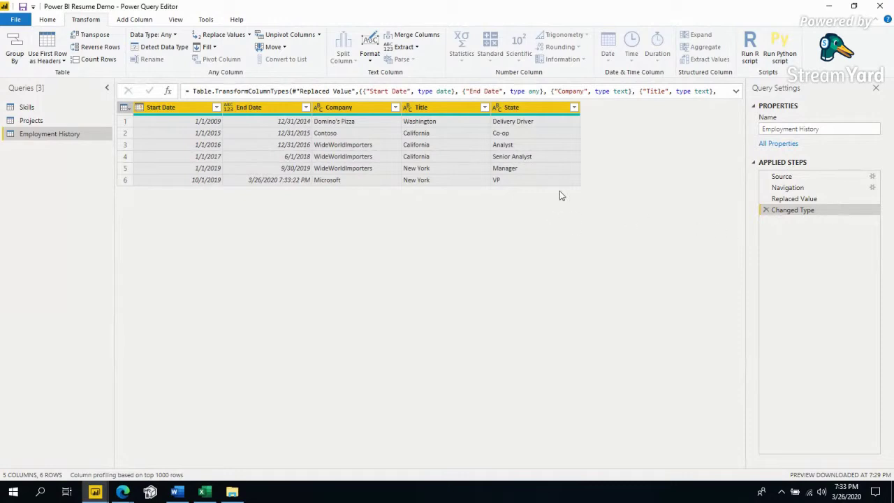
click(182, 108)
click(324, 109)
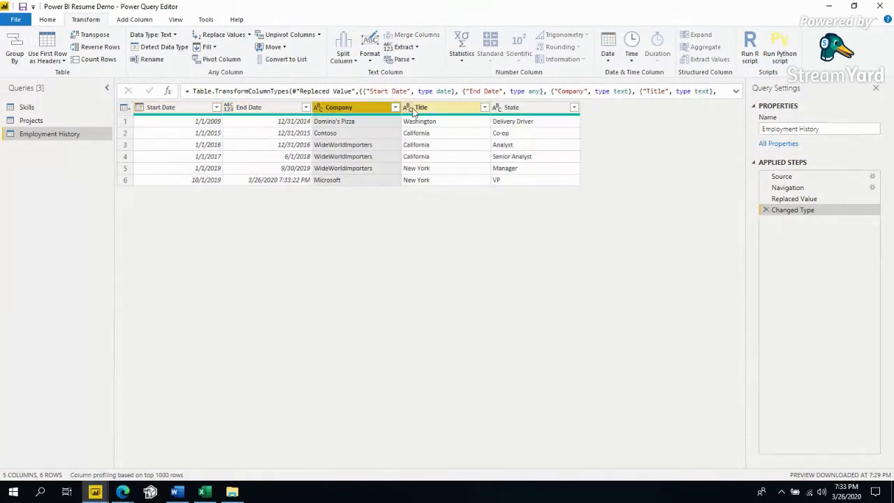
click(433, 113)
click(533, 116)
click(266, 107)
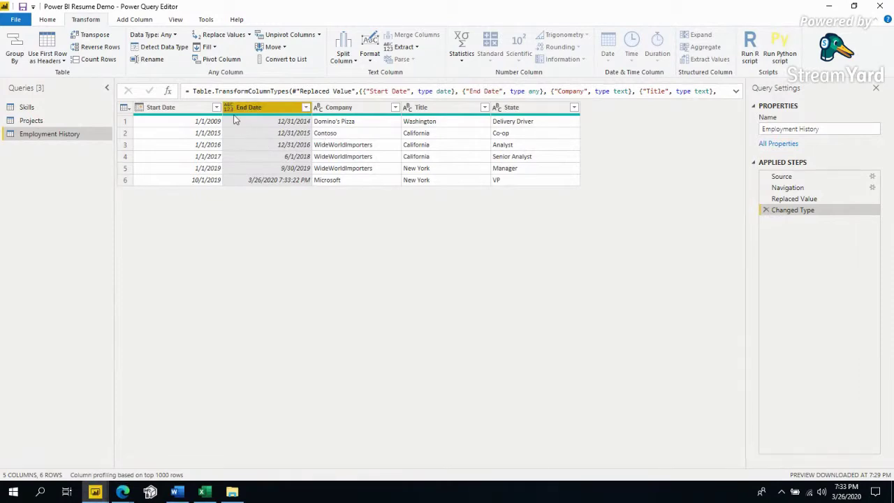
- Compare the row 5 and row 6 End Date values, including row 6's time
click(273, 160)
click(278, 166)
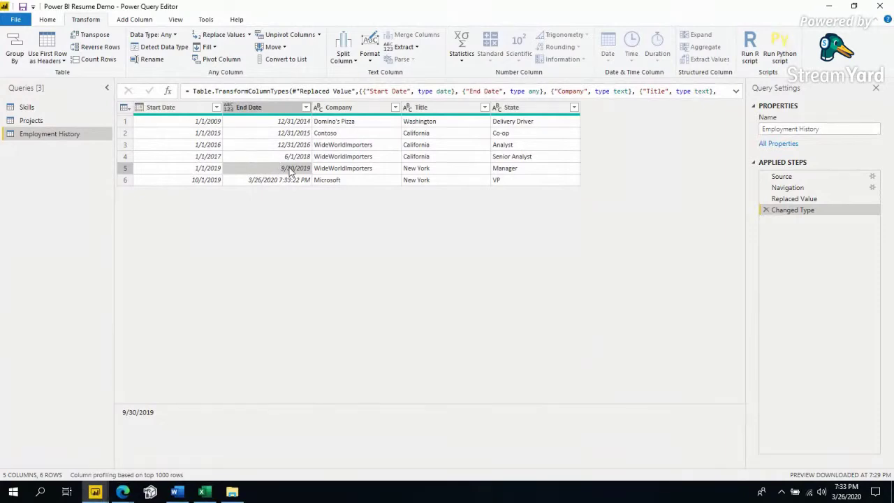
click(299, 180)
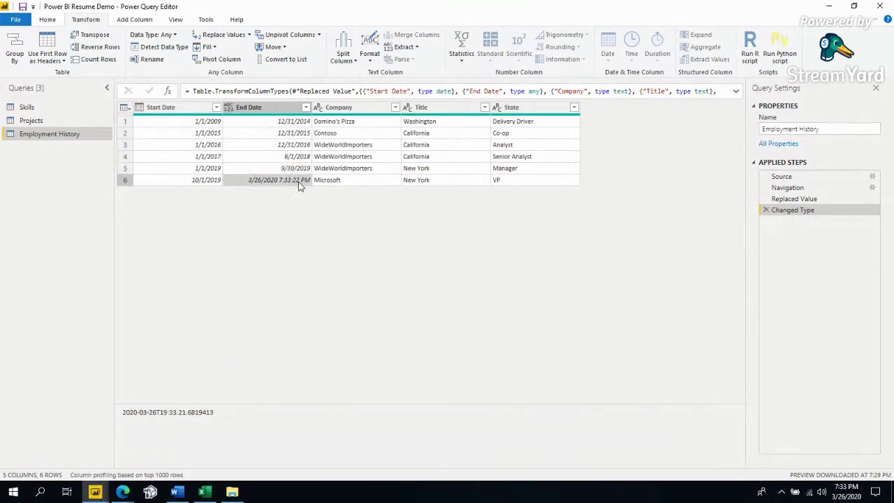
click(299, 170)
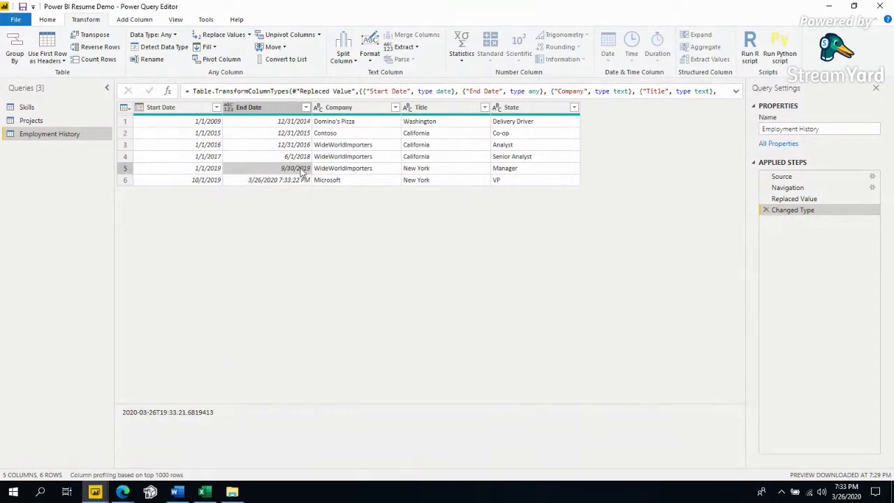
click(301, 180)
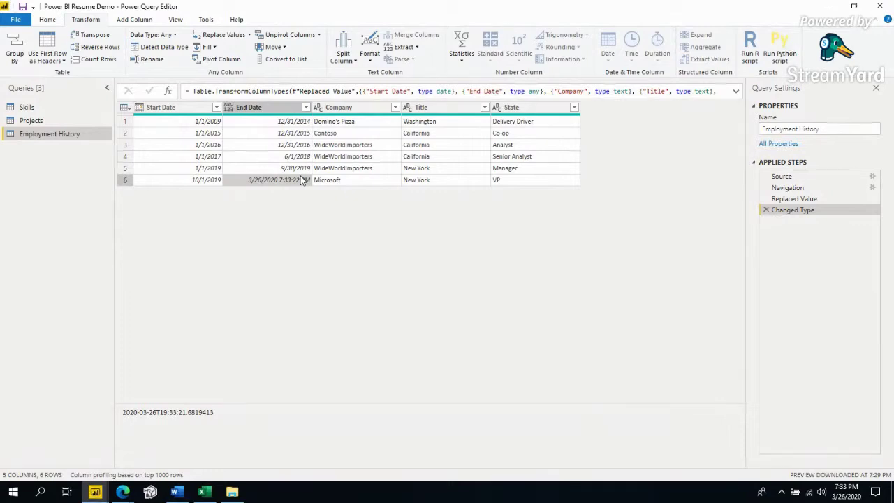
click(296, 168)
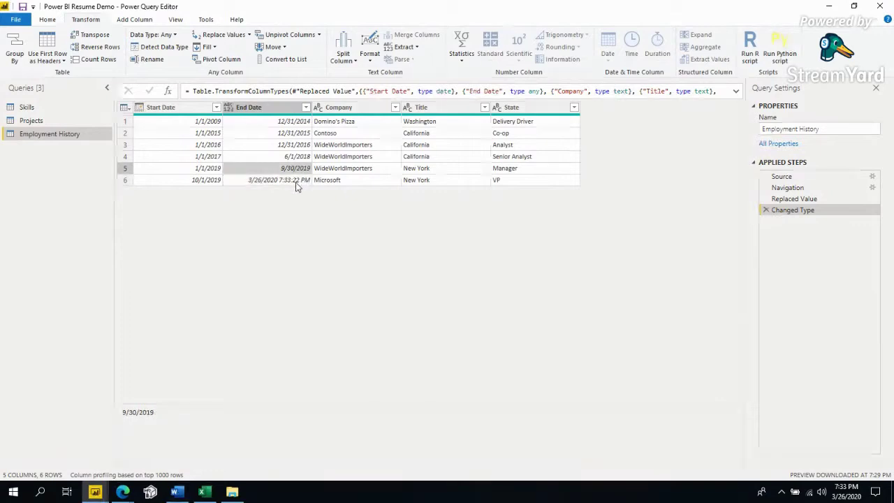
click(296, 180)
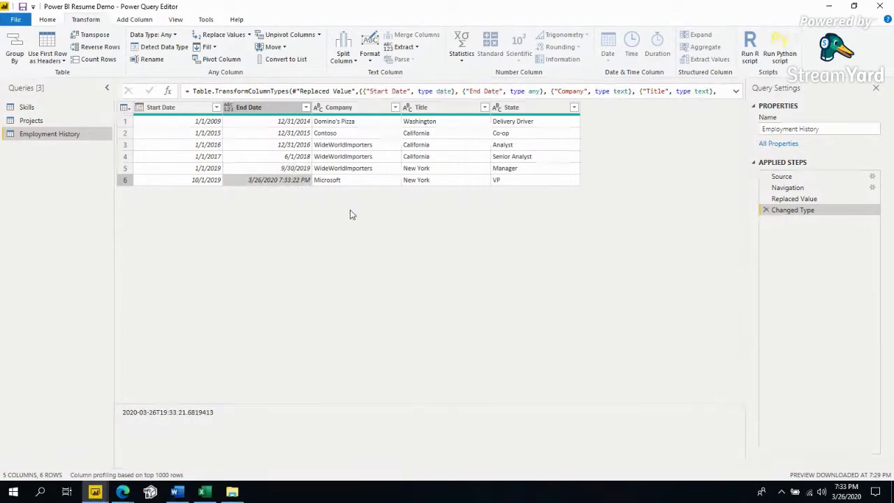
- Change the End Date column type to Date and review each column header
click(229, 108)
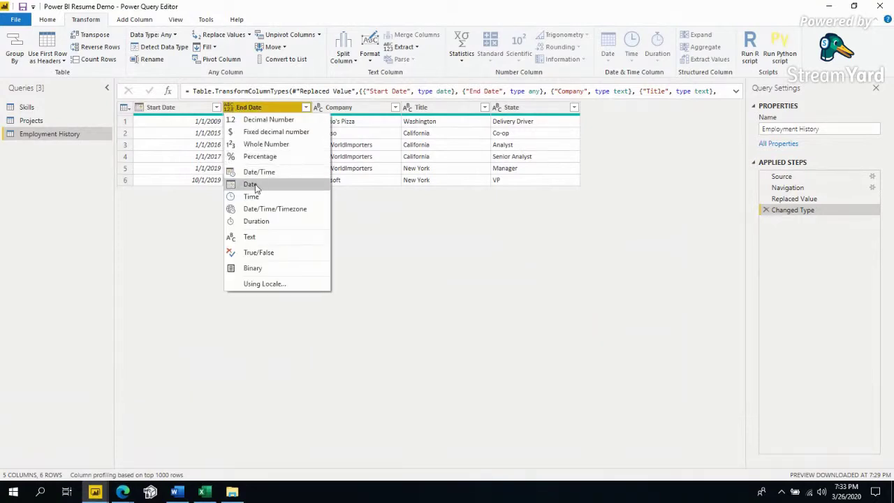
click(273, 185)
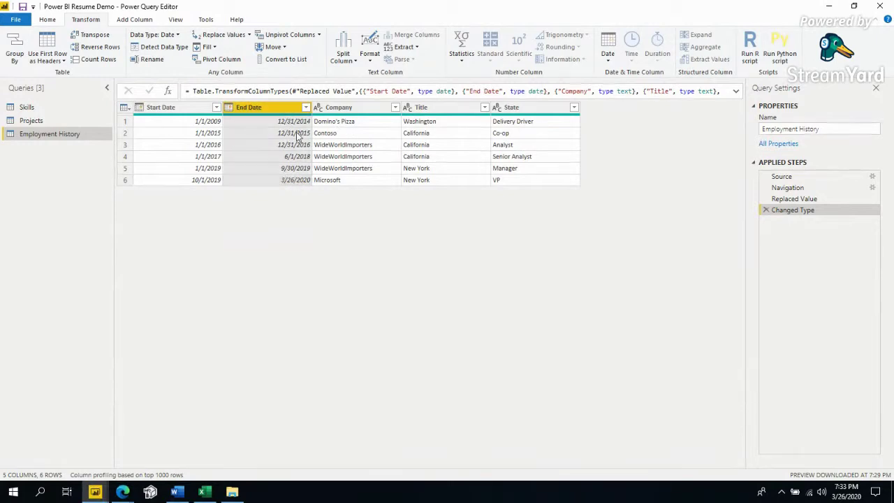
click(199, 109)
click(256, 109)
click(347, 120)
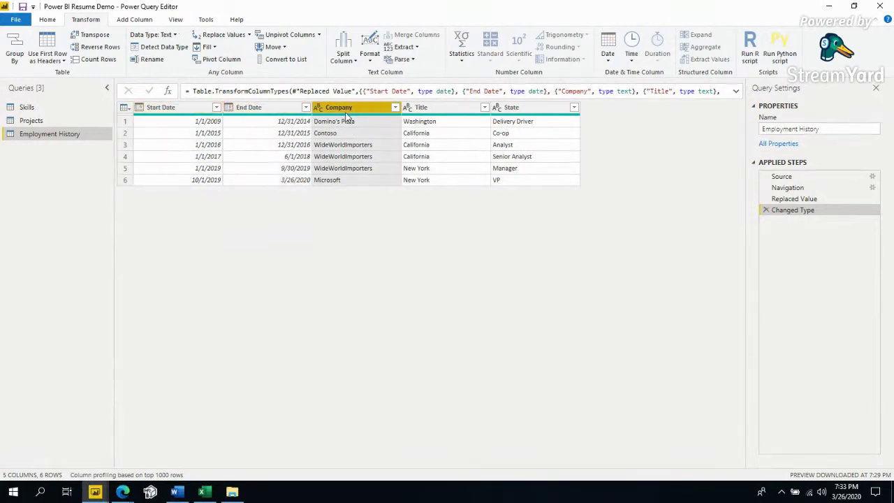
click(433, 121)
click(519, 121)
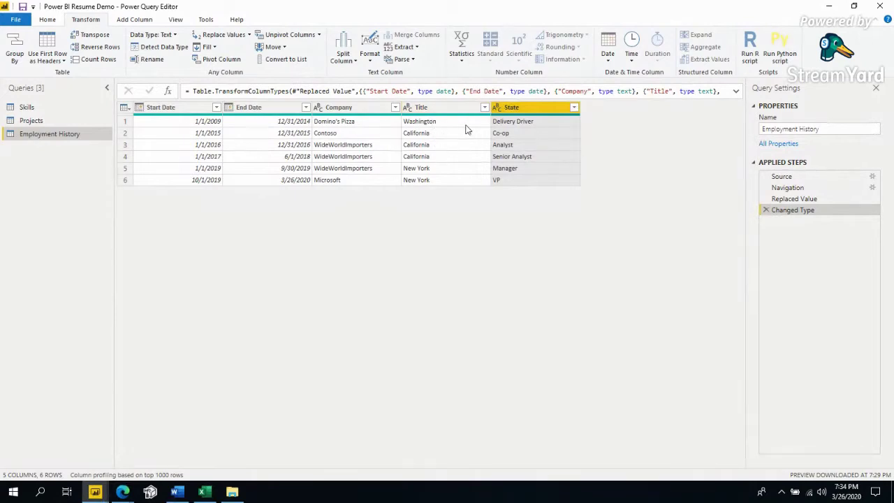
- Select the Title and State columns and begin renaming State
click(451, 108)
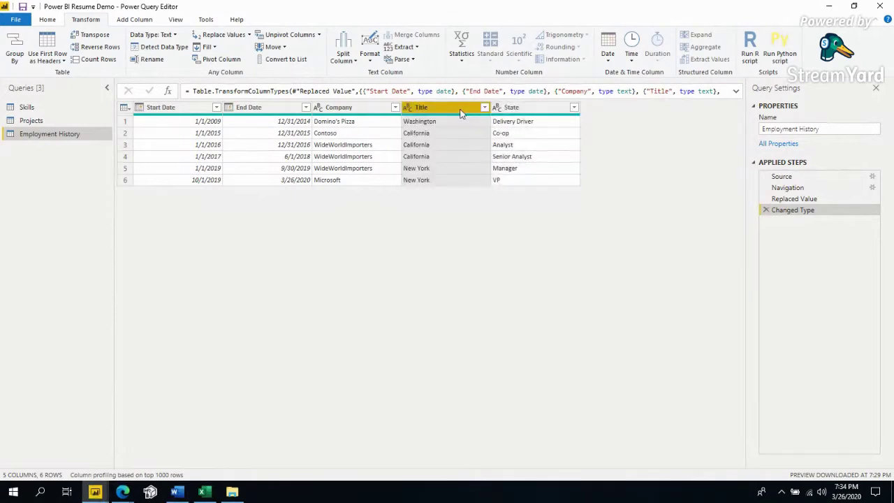
click(531, 110)
click(429, 109)
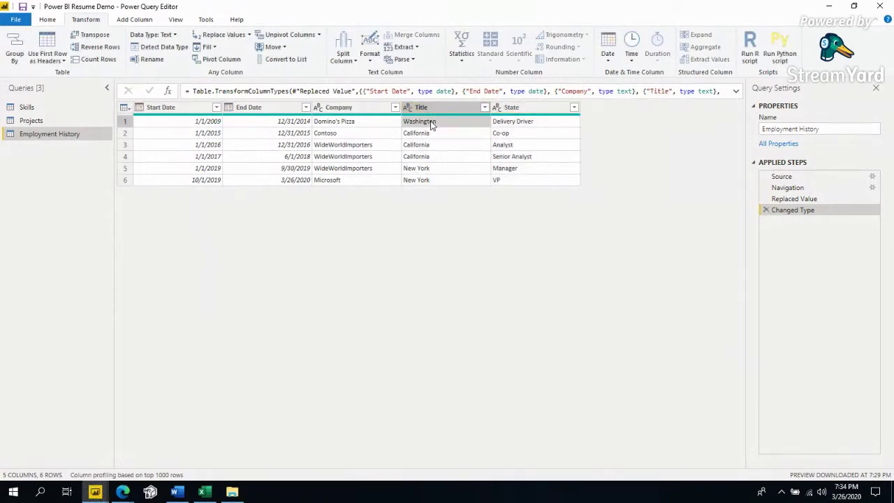
click(530, 107)
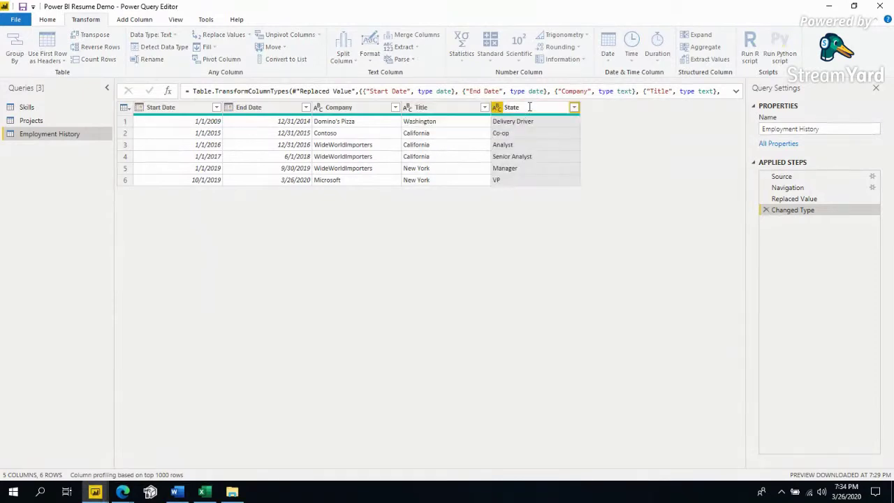
- Rename State to State_Temp, Title to State, then State_Temp to Title
text(_Temp)
key(Return)
double_click(447, 109)
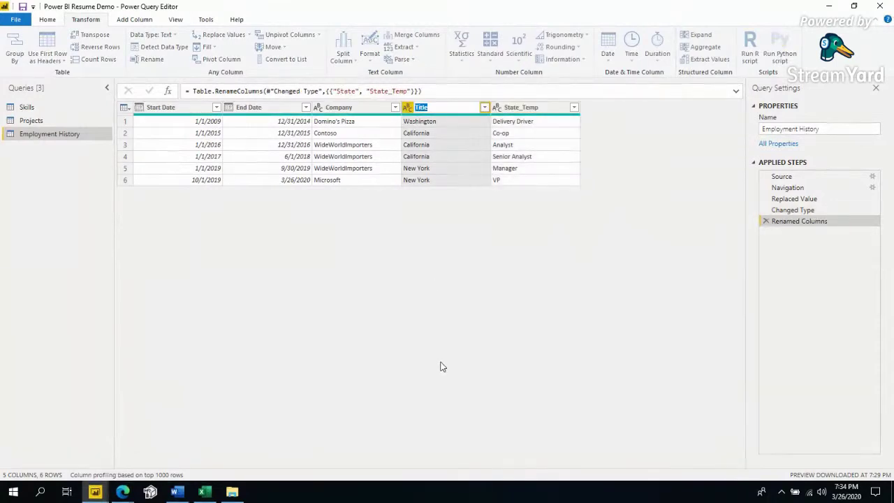
text(State)
key(Return)
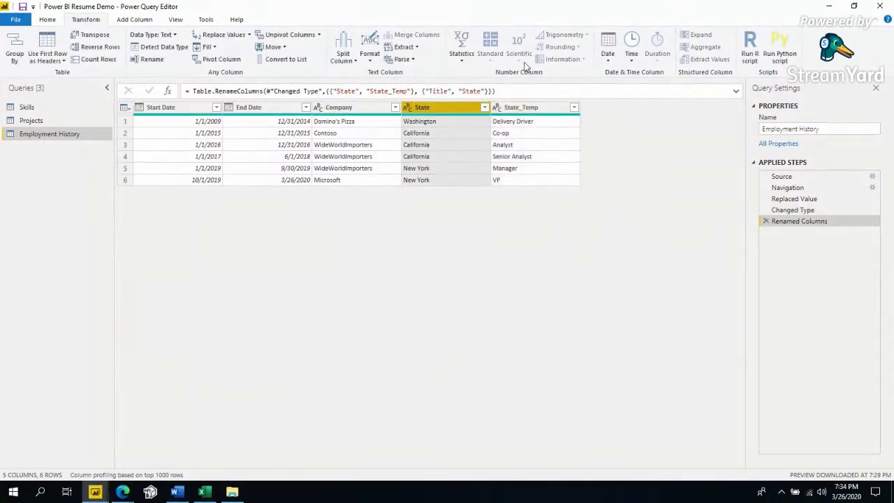
double_click(521, 108)
text(Title)
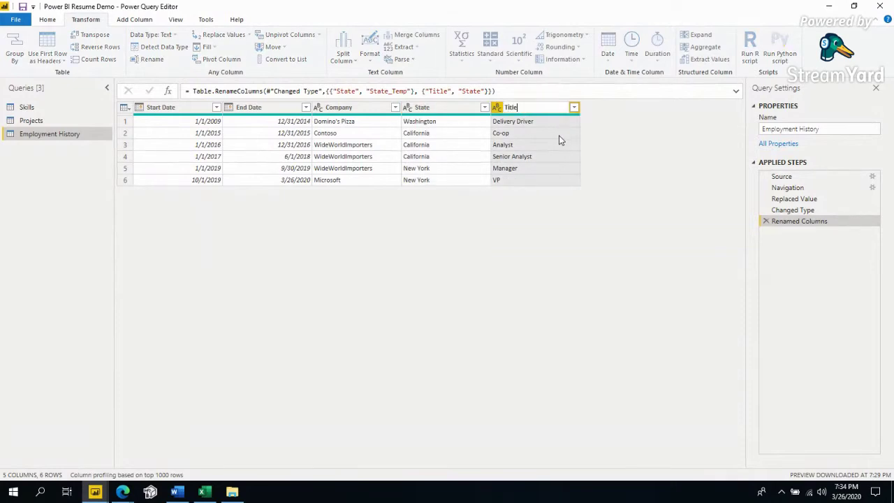
key(Return)
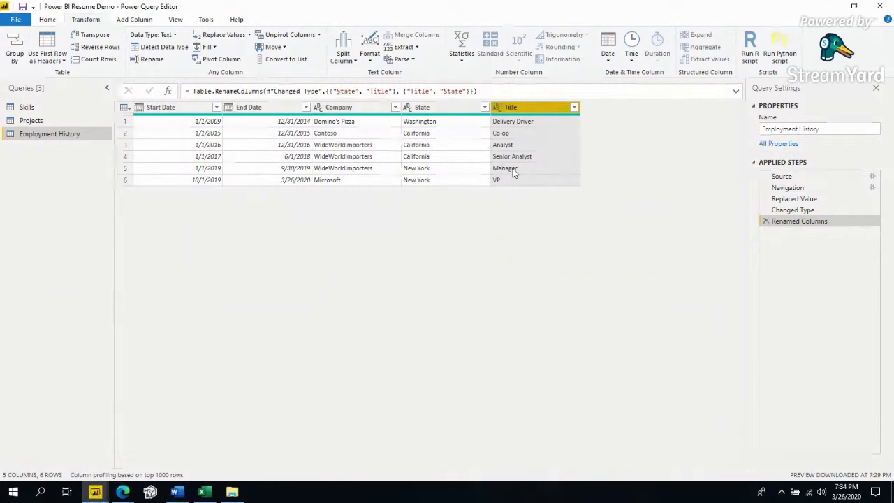
click(265, 108)
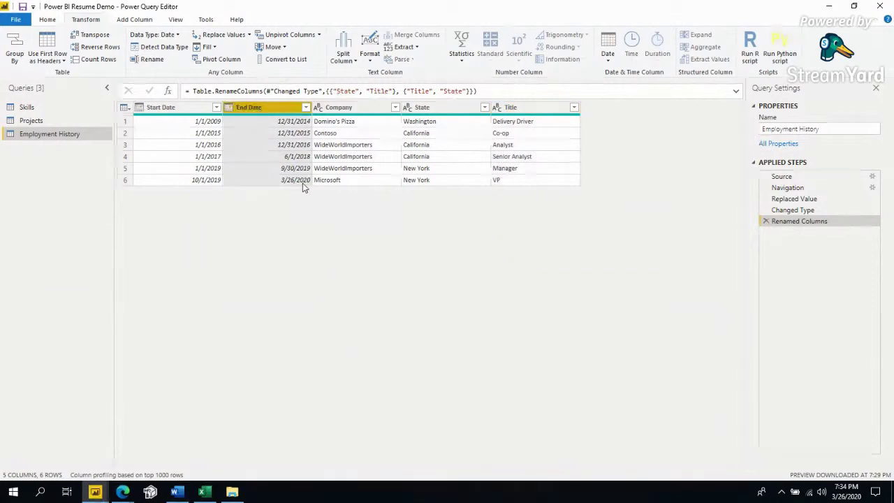
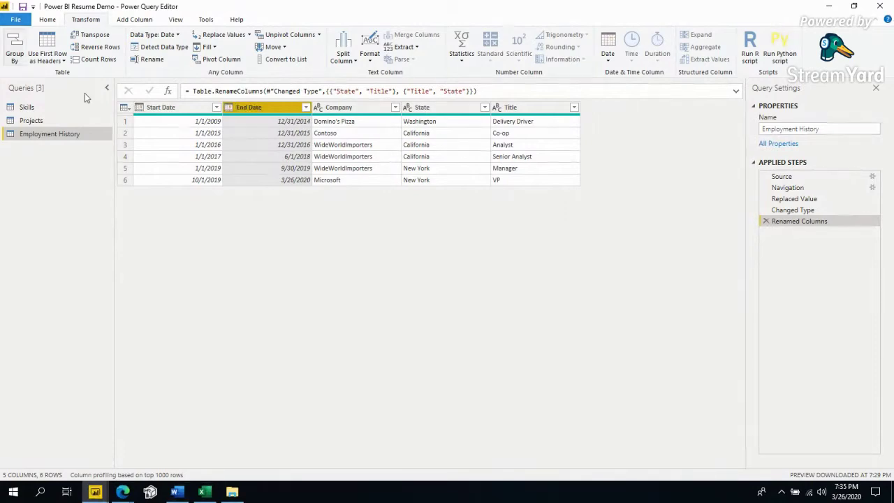
- Check the Contoso company value, then Close & Apply the Employment History query changes
click(334, 132)
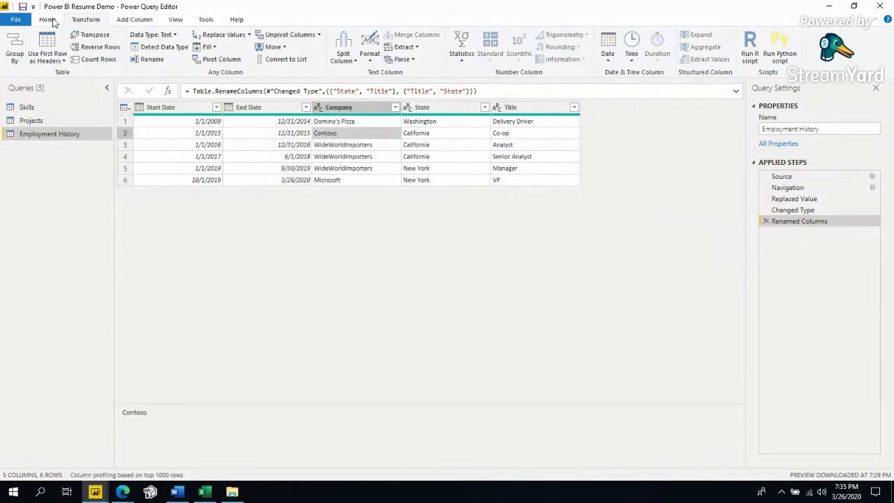
click(47, 21)
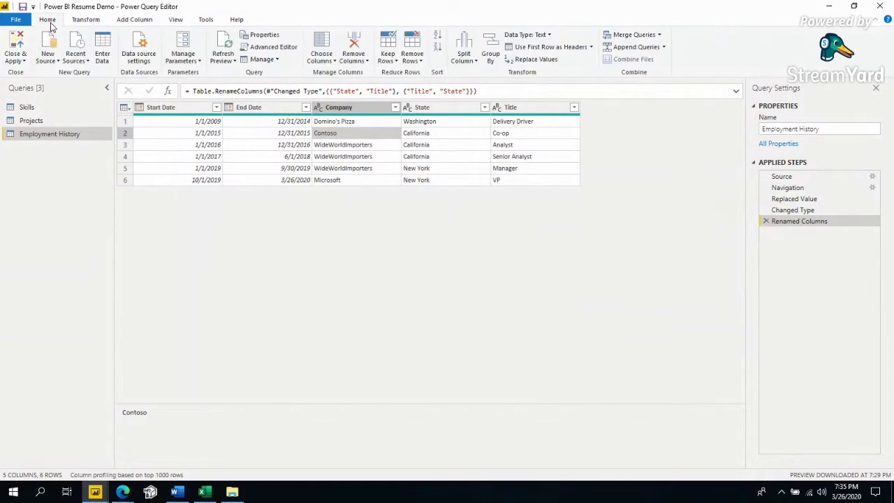
click(19, 42)
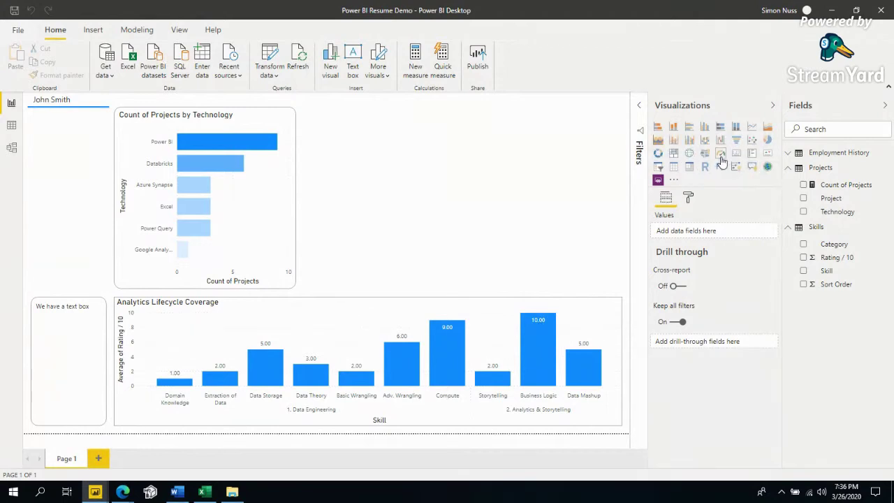
- From the Visualizations pane's '...' menu, choose Import from AppSource
click(674, 181)
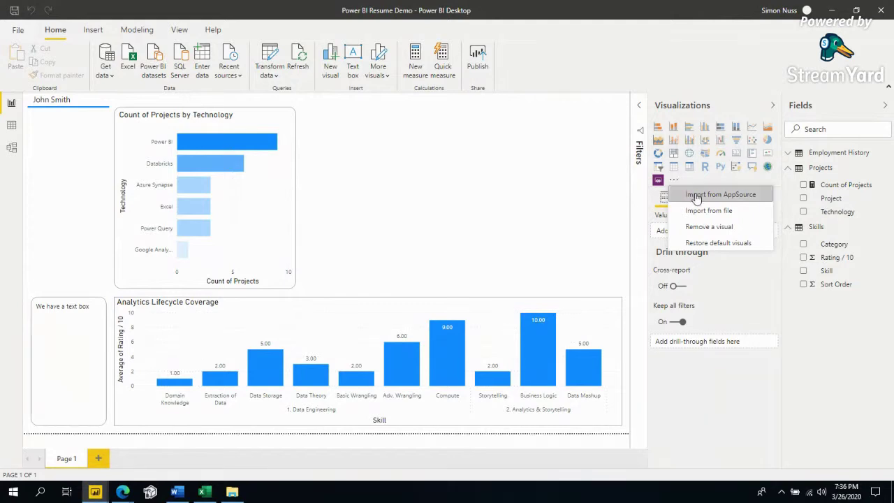
click(675, 180)
click(675, 180)
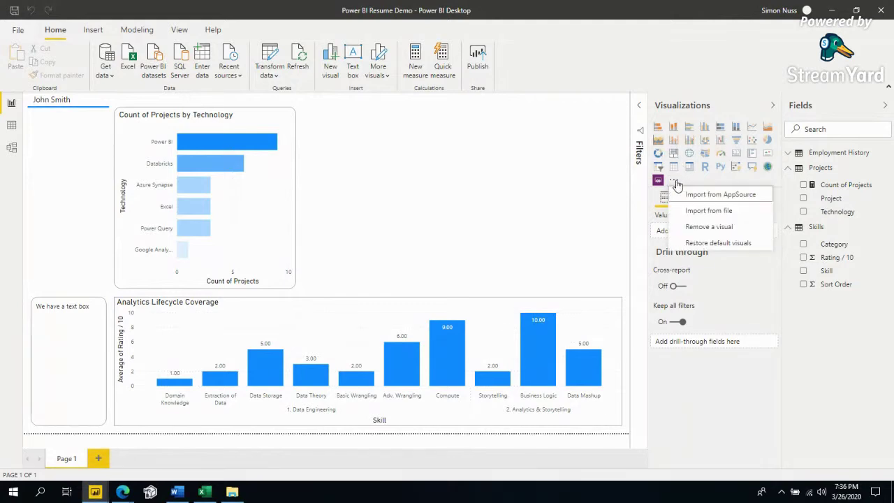
click(710, 199)
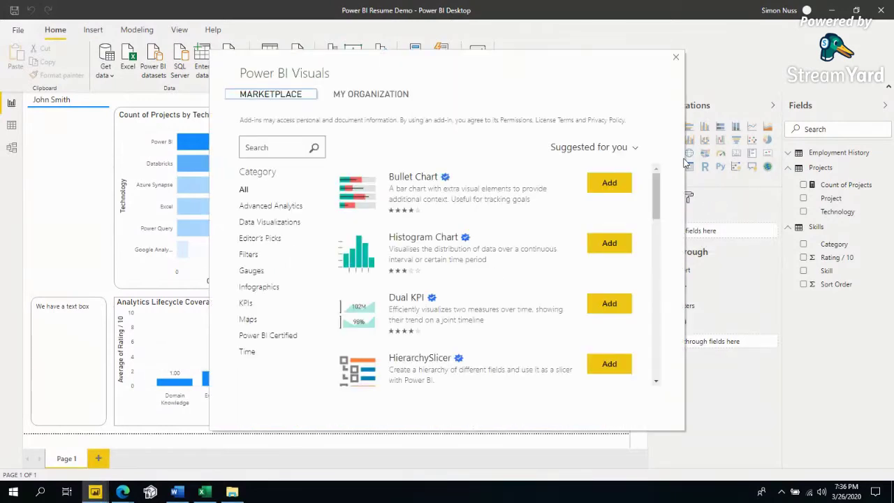
- Browse the Power BI Visuals list and search it for 'Gantt'
scroll(521, 255, down, 10)
scroll(508, 250, down, 10)
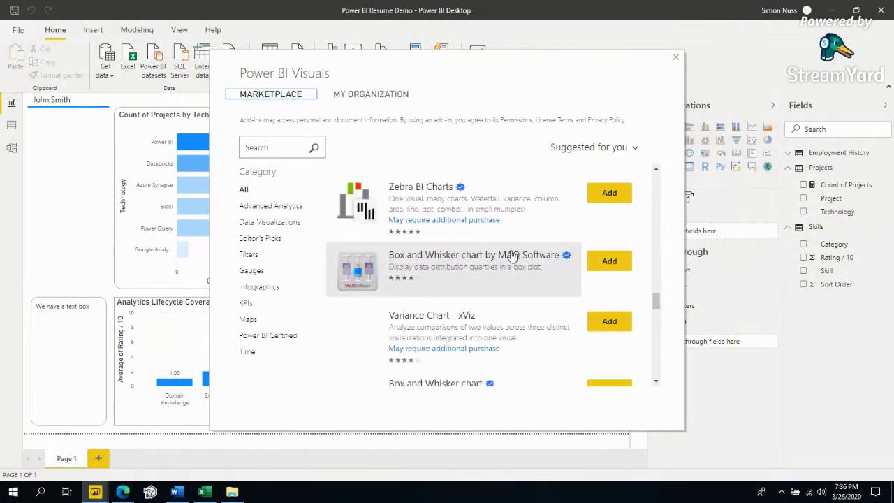
scroll(456, 311, down, 5)
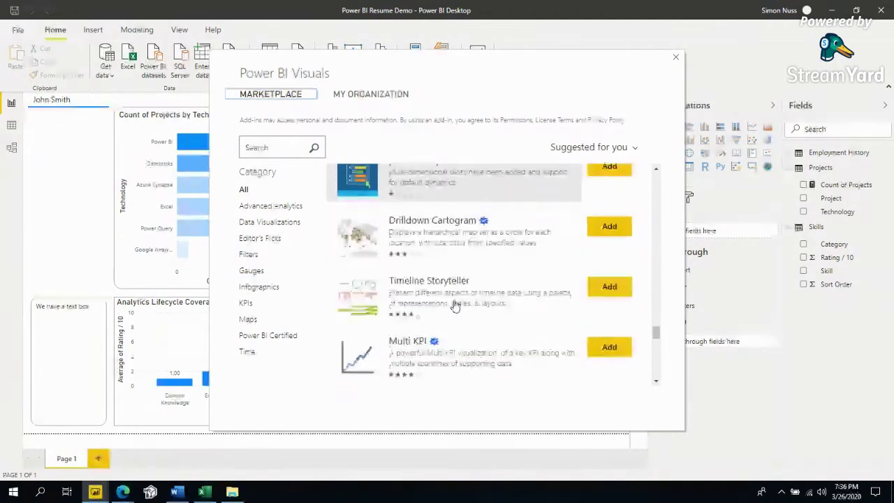
scroll(453, 309, down, 2)
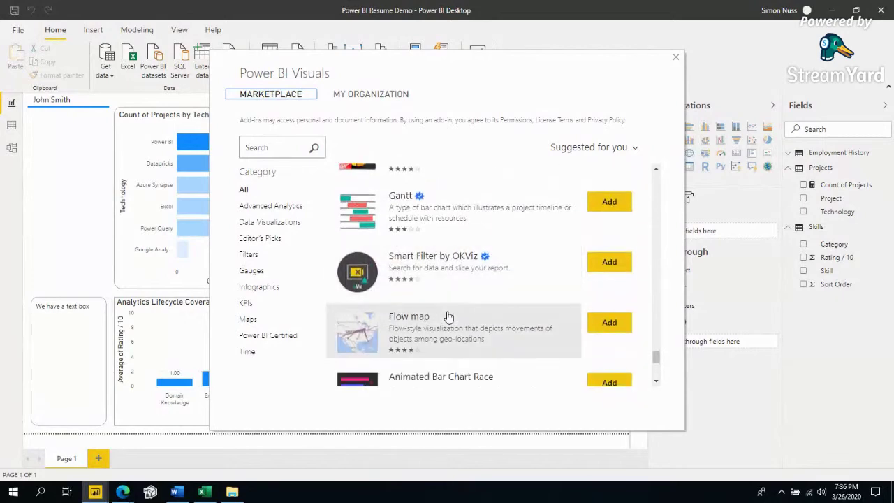
scroll(448, 314, up, 15)
scroll(448, 314, up, 6)
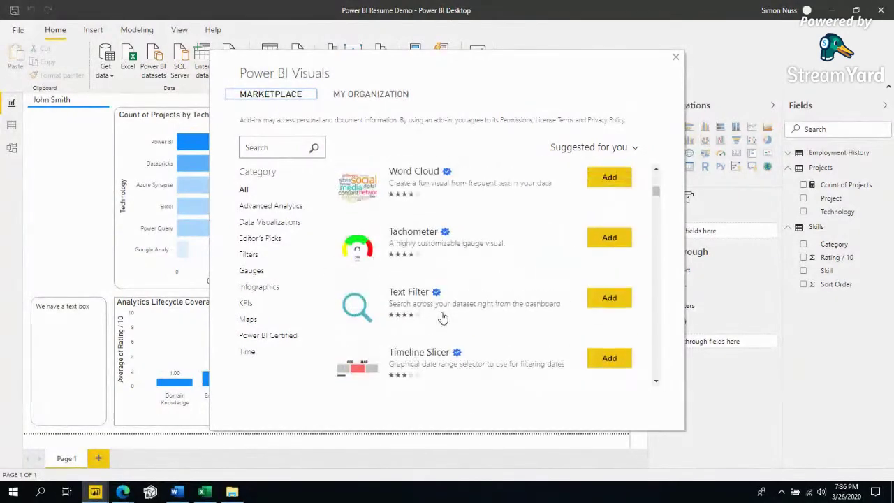
click(260, 153)
text(Gan)
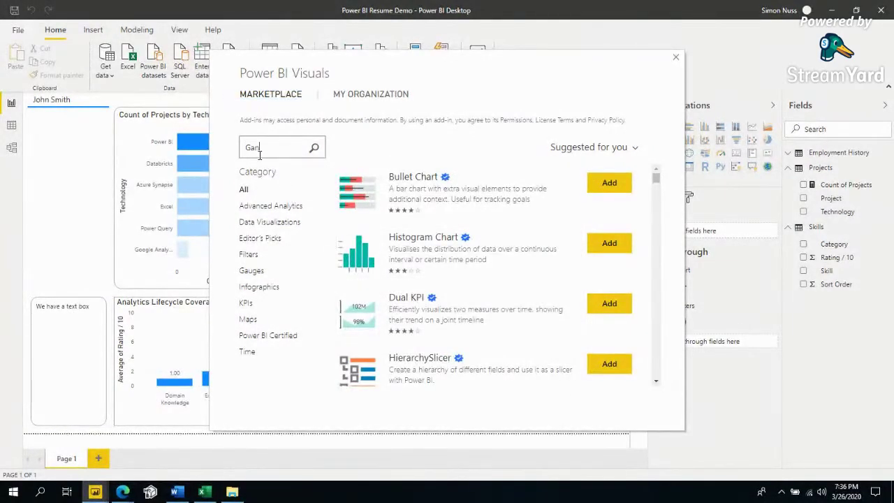
text(tt)
click(315, 148)
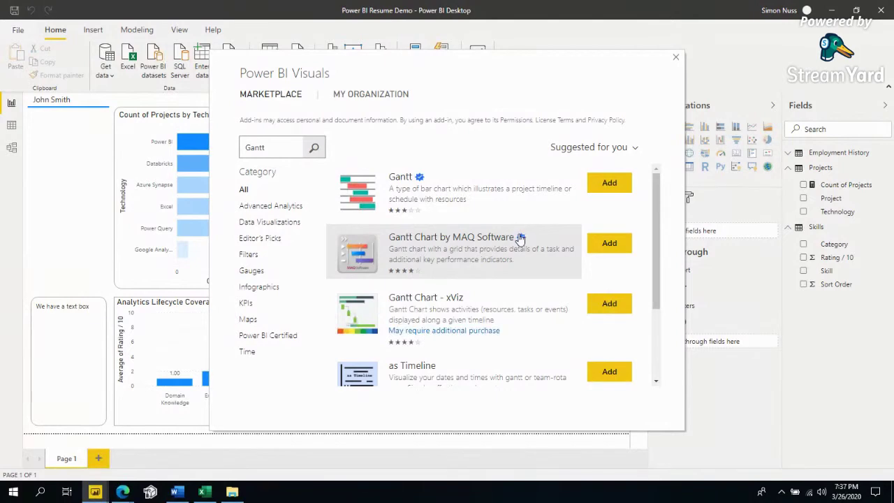
- Open the Gantt visual's listing and add it to the report
drag(583, 70, 484, 64)
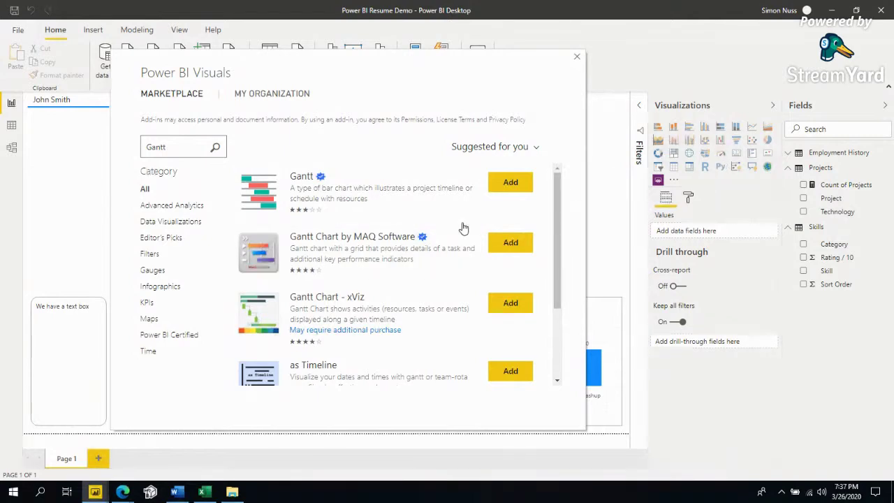
click(395, 197)
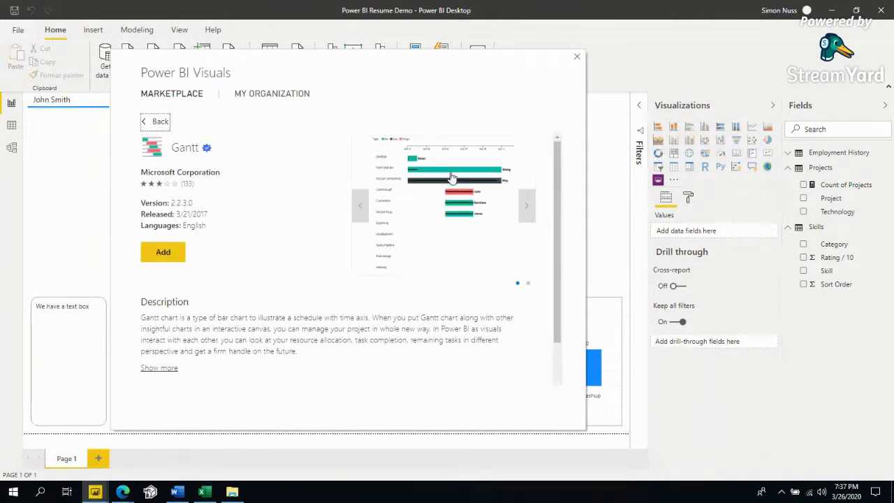
click(165, 253)
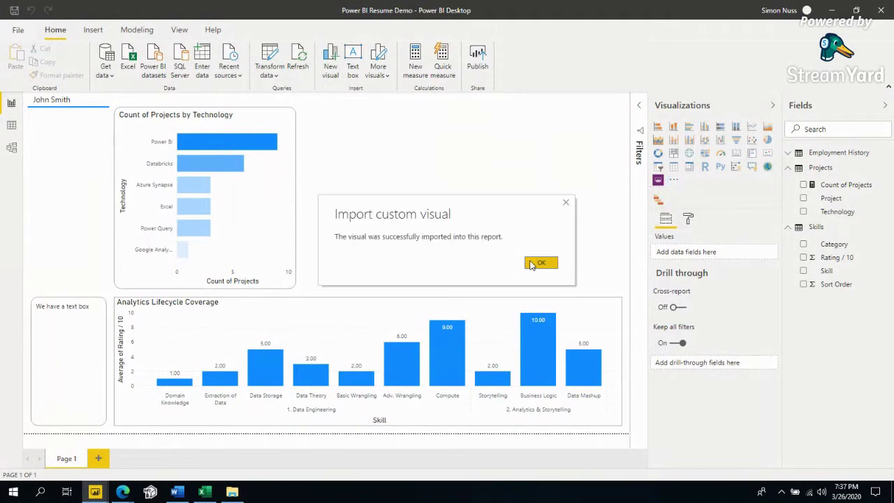
- Confirm the import and place an enlarged blank Gantt visual beside the projects bar chart
click(539, 263)
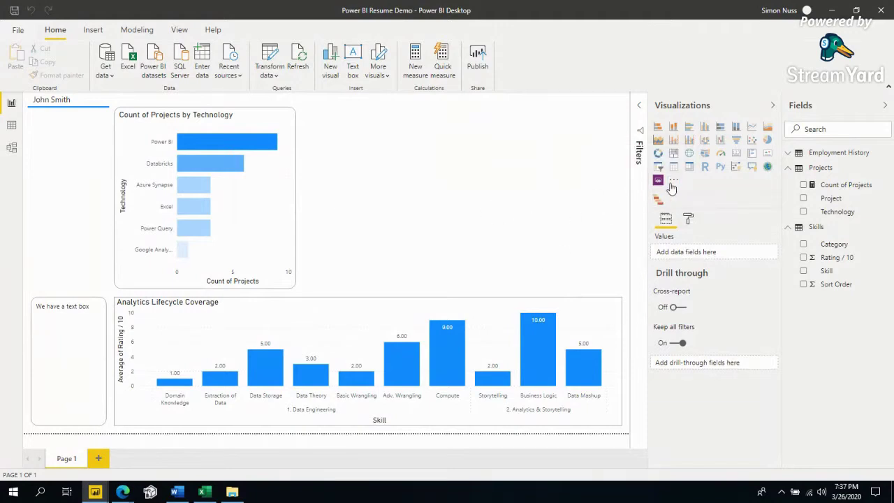
click(658, 199)
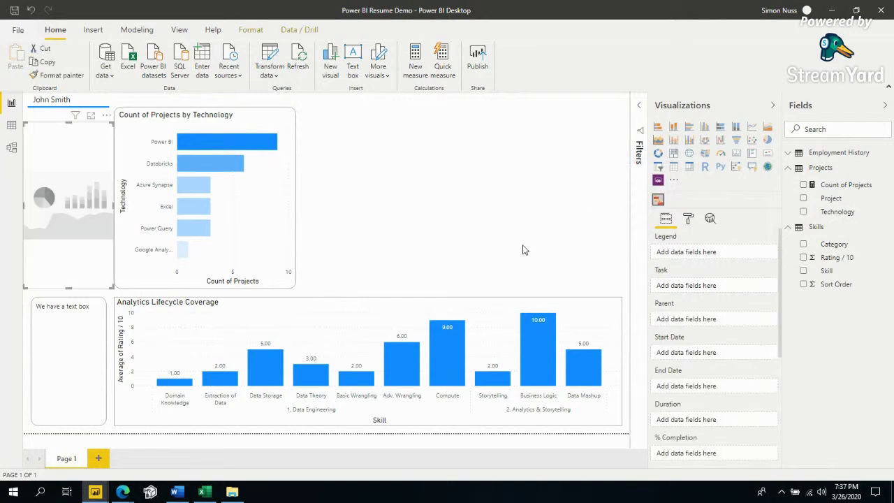
drag(55, 181, 334, 164)
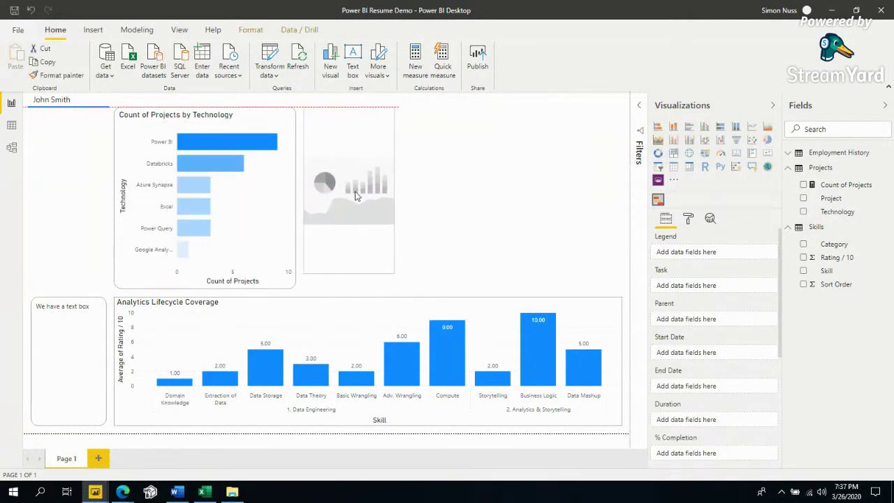
drag(395, 272, 615, 289)
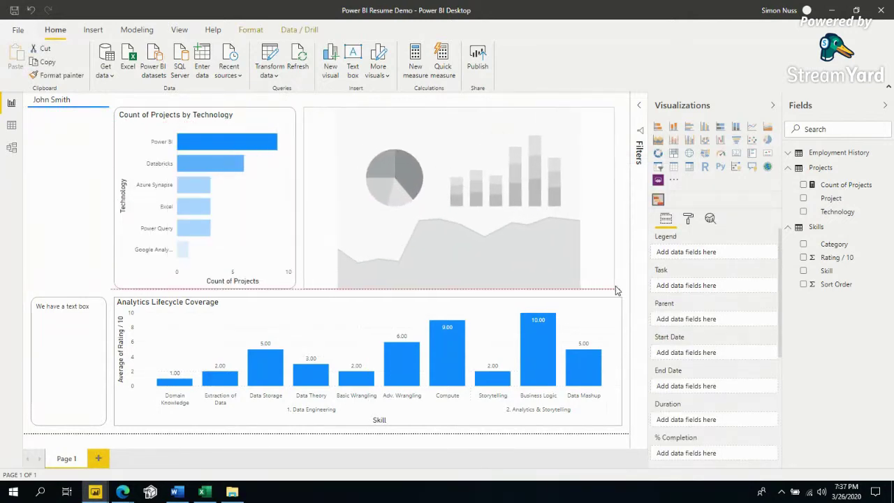
- Widen the Fields pane to read the data field names
scroll(720, 349, down, 5)
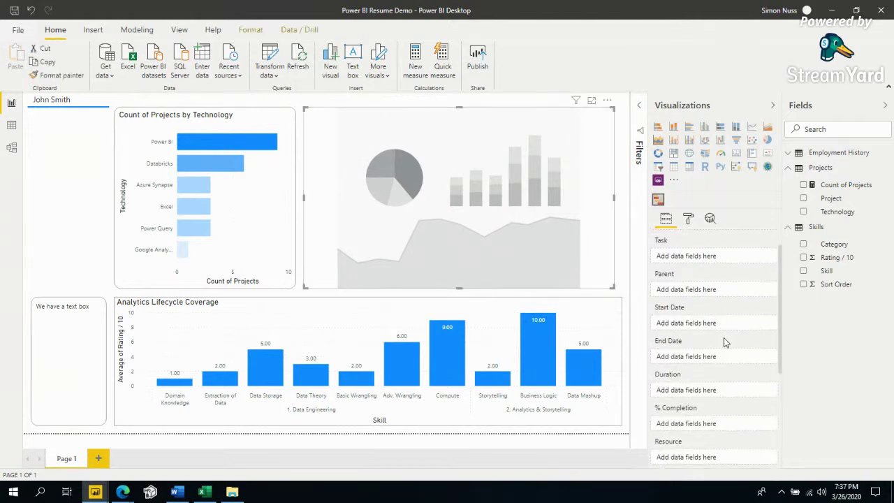
scroll(740, 345, up, 5)
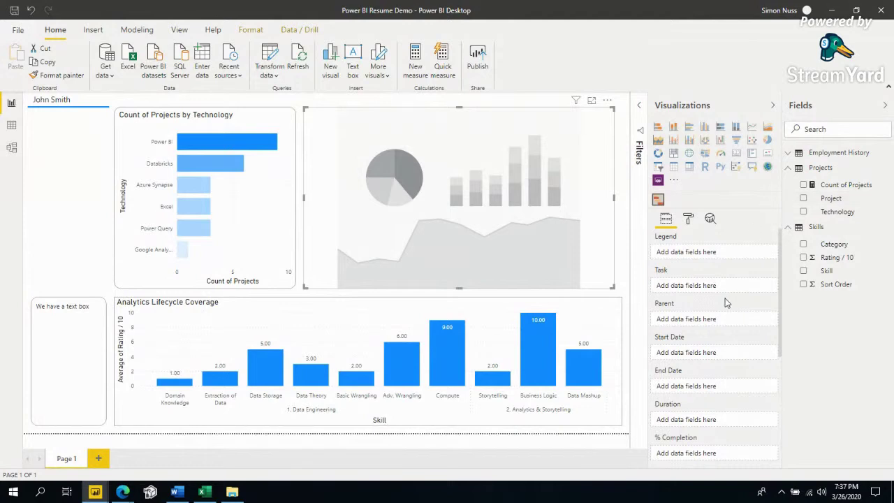
scroll(721, 338, down, 5)
scroll(719, 335, up, 5)
drag(782, 250, 764, 250)
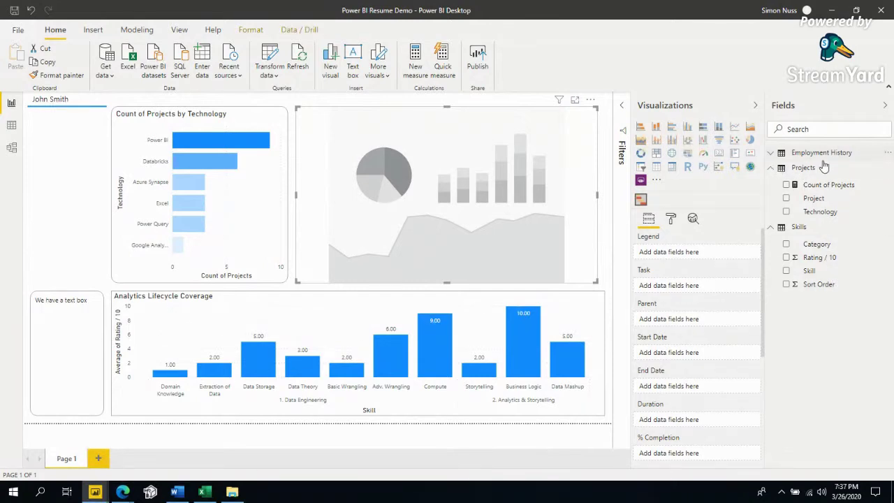
- Map Employment History Start Date, End Date and Company to the Gantt's Start Date, End Date and Task wells
click(803, 154)
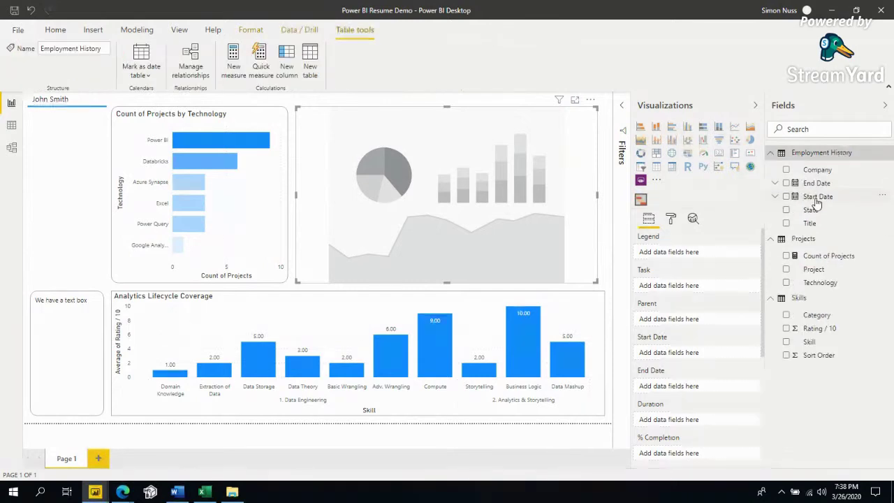
drag(810, 198, 699, 354)
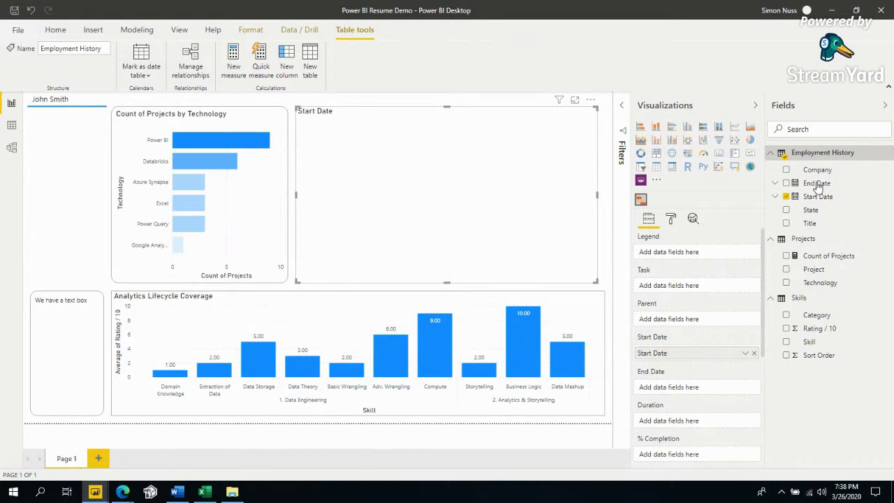
drag(812, 183, 663, 388)
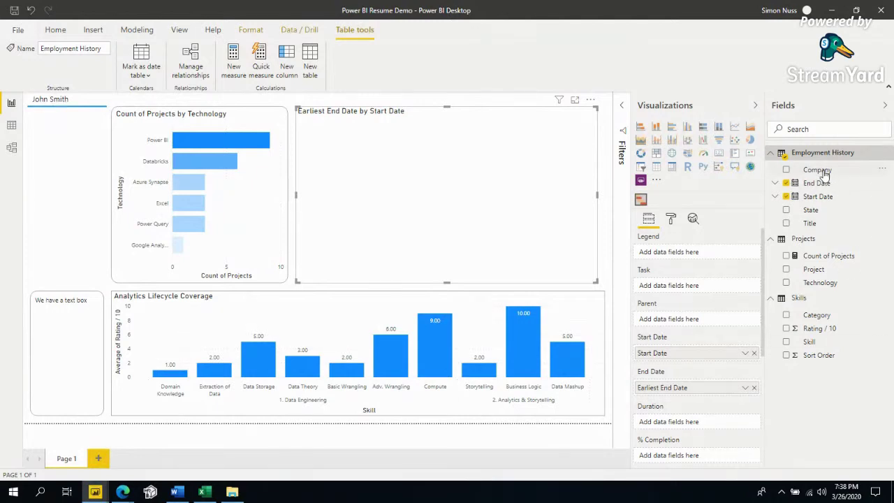
drag(824, 173, 683, 285)
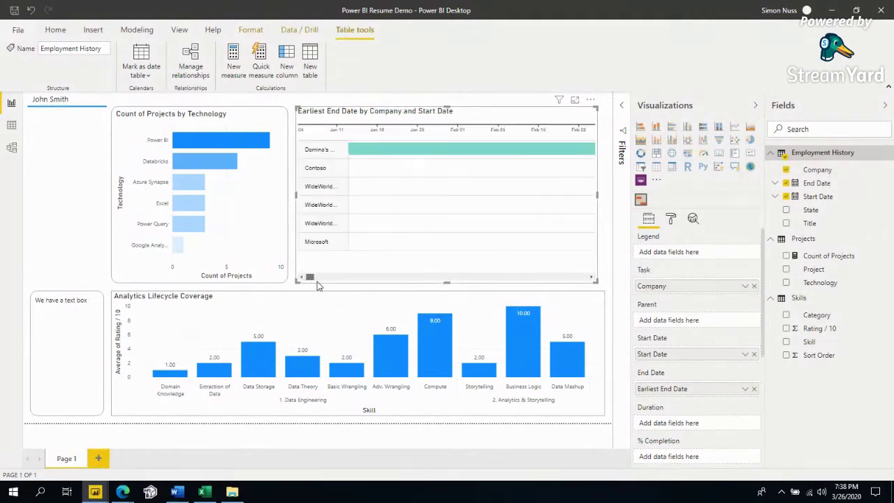
drag(318, 283, 587, 289)
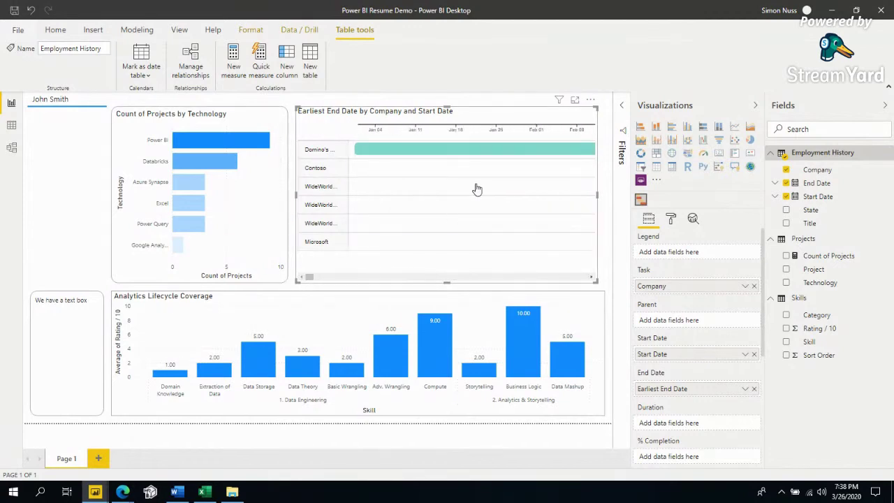
drag(313, 278, 327, 278)
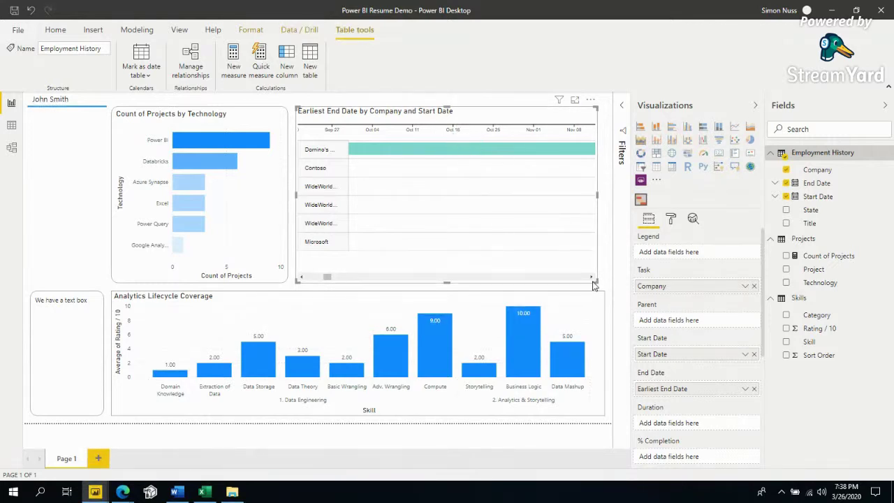
- Open the Gantt chart's Format settings and review the General section
click(671, 219)
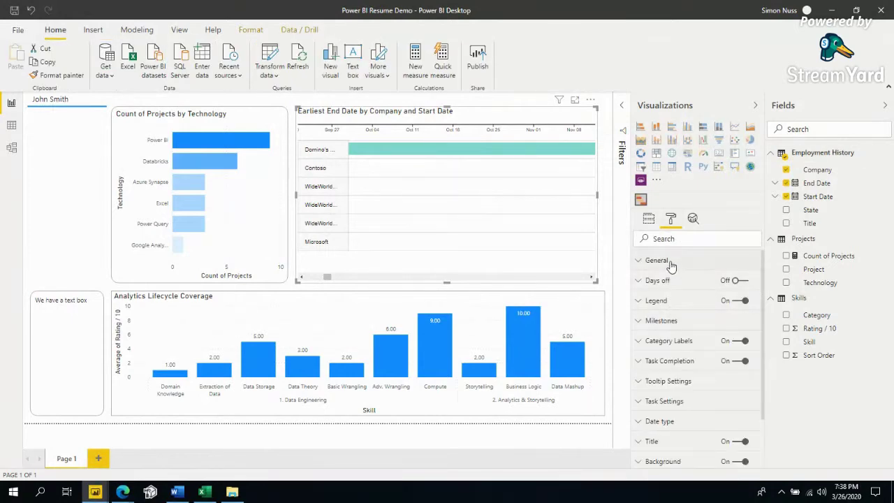
click(660, 261)
scroll(697, 318, down, 1)
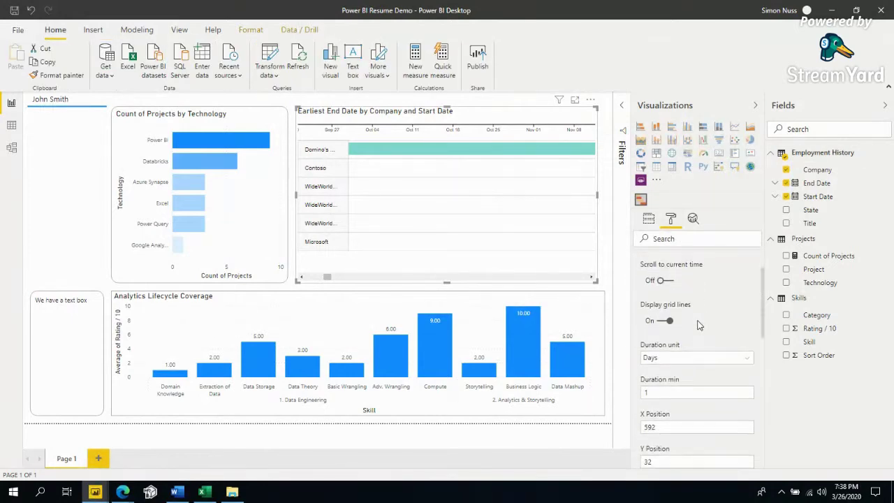
scroll(697, 320, down, 3)
scroll(693, 316, up, 3)
scroll(664, 359, down, 3)
scroll(664, 359, up, 3)
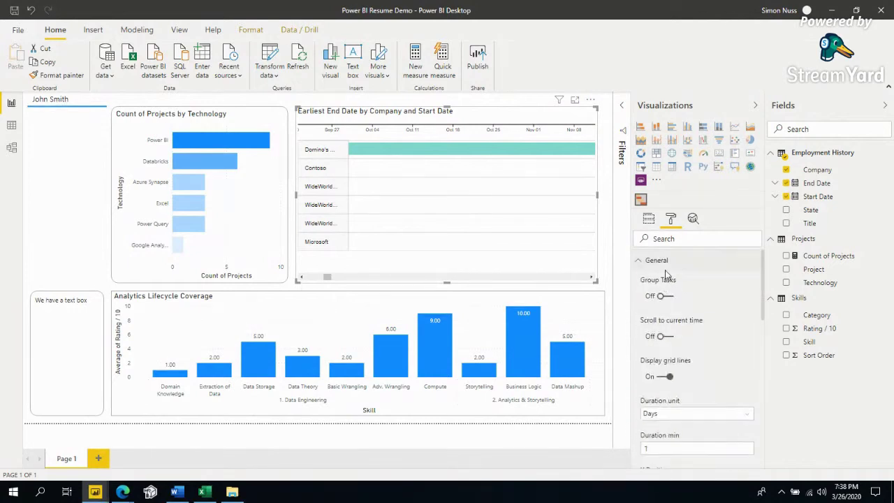
click(663, 263)
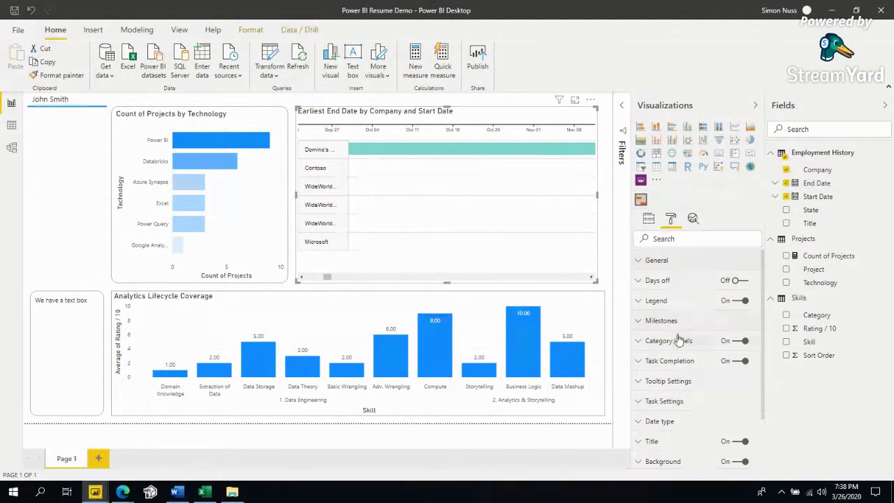
- Change the Gantt Date type from Week to Year
scroll(672, 375, down, 1)
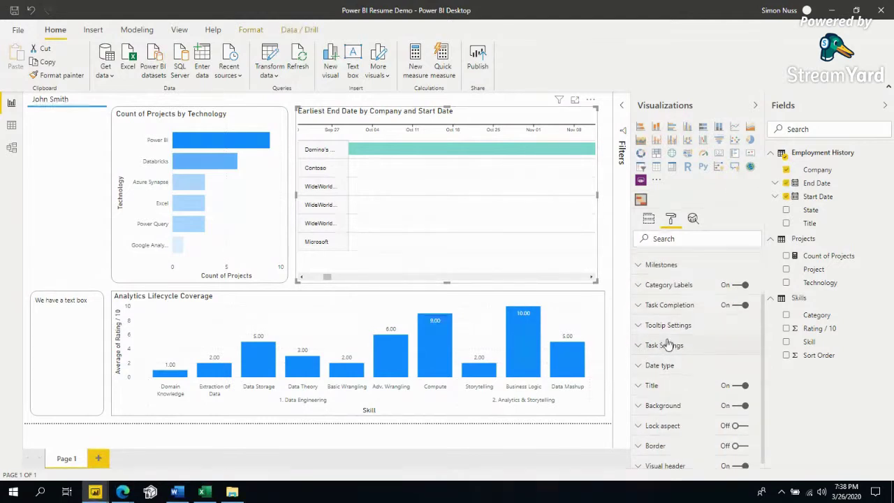
click(678, 347)
click(678, 343)
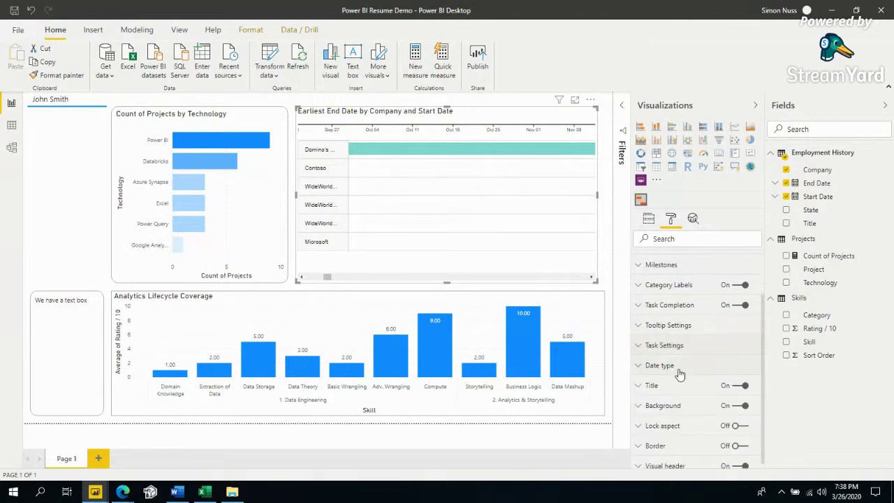
click(678, 367)
click(669, 398)
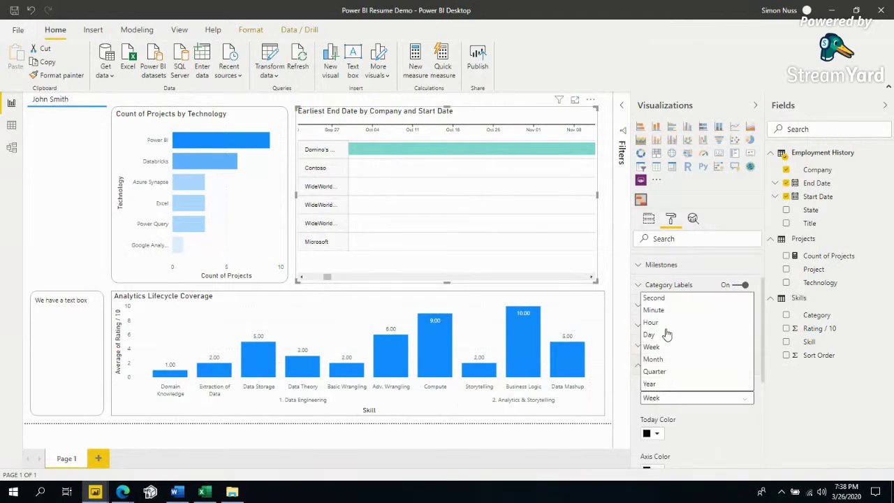
click(660, 383)
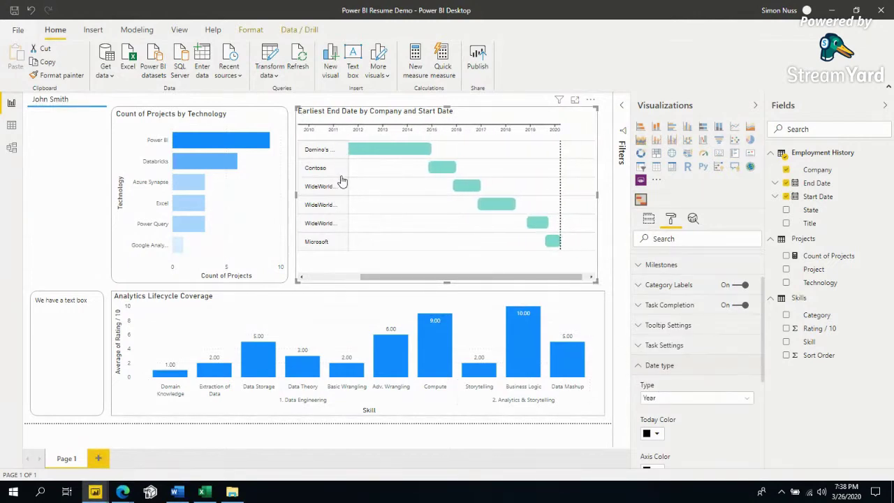
mouse_move(352, 153)
mouse_move(444, 174)
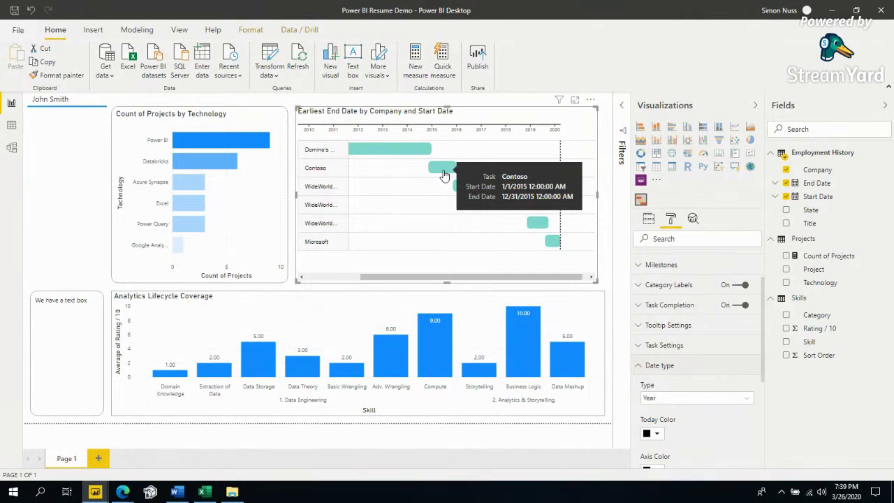
- Set the Gantt Task Settings bar height to 45
click(665, 345)
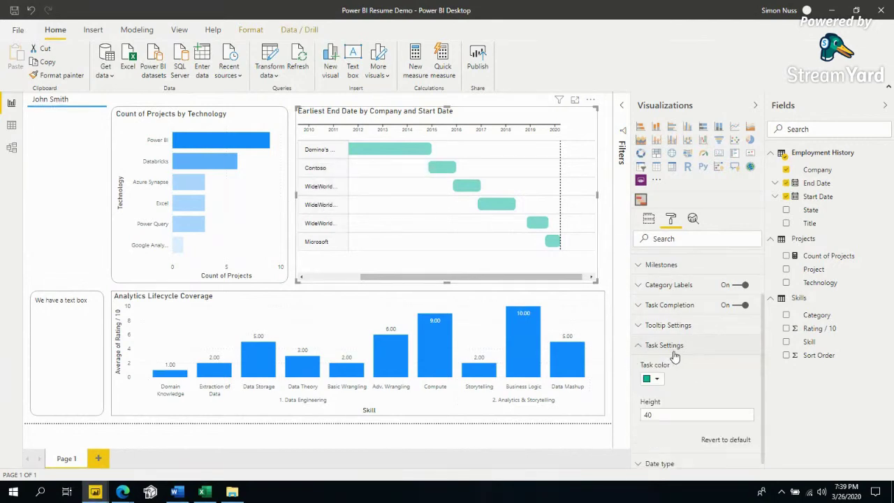
click(671, 413)
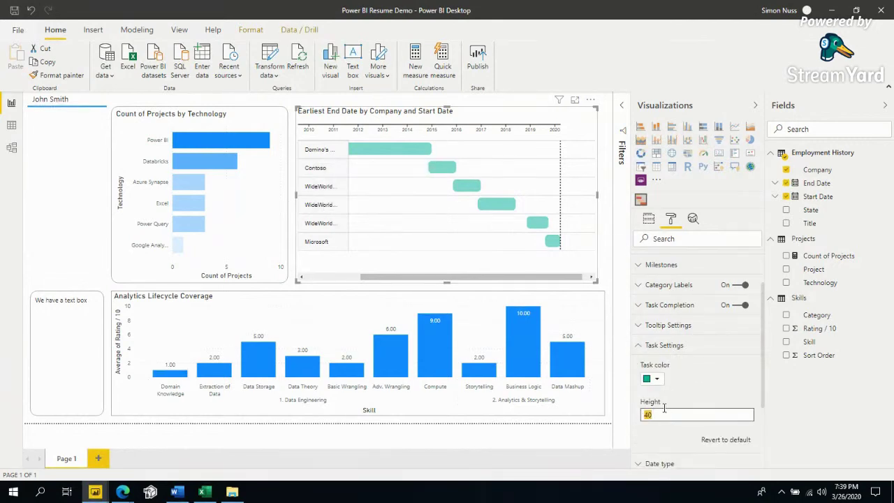
text(45)
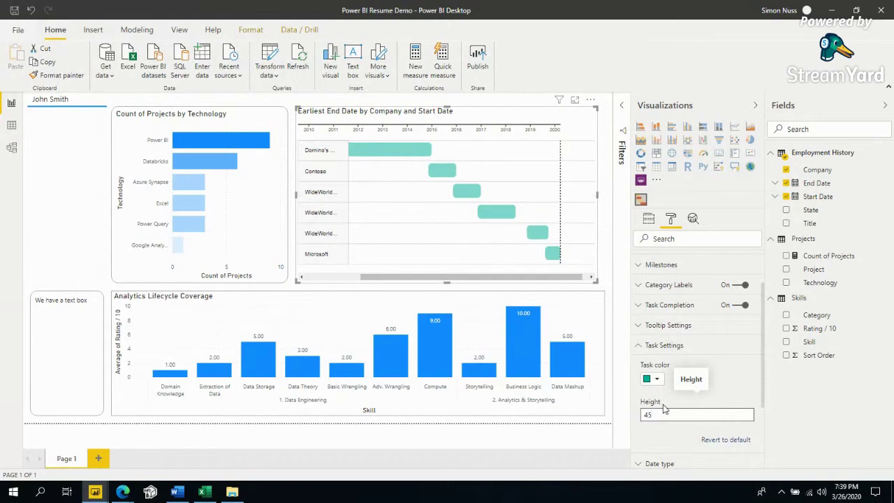
key(Return)
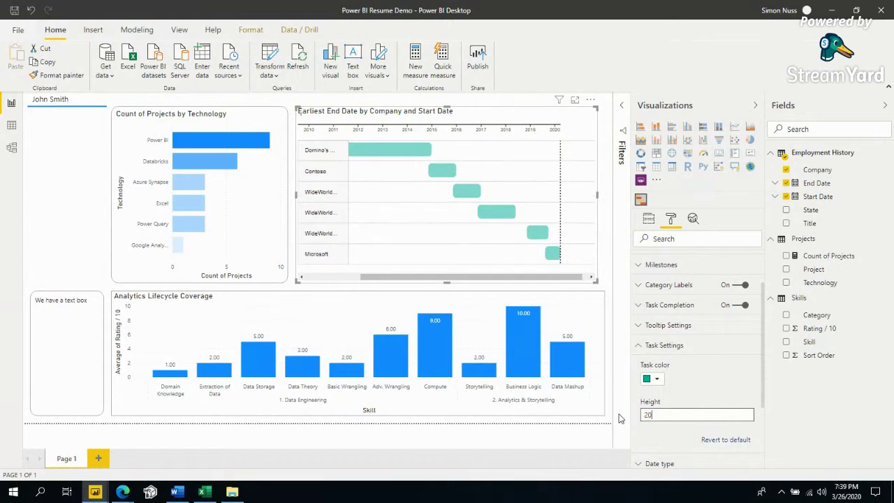
key(BackSpace)
key(BackSpace)
text(45)
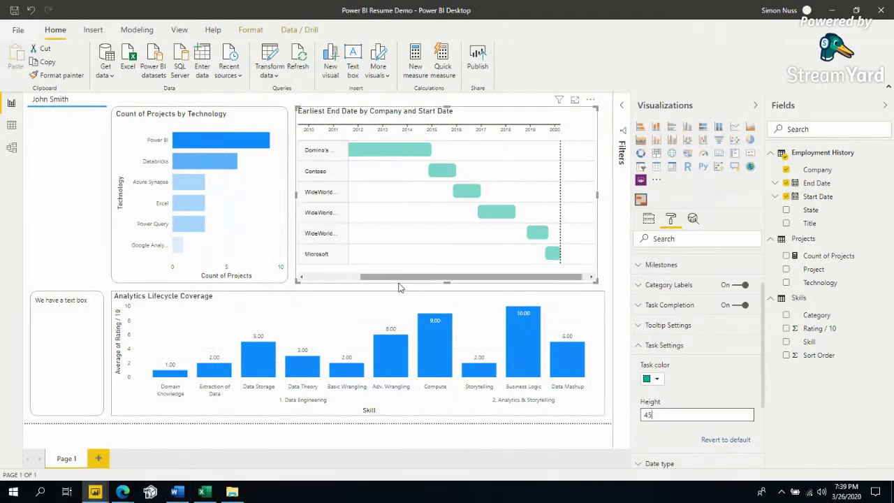
drag(405, 285, 446, 287)
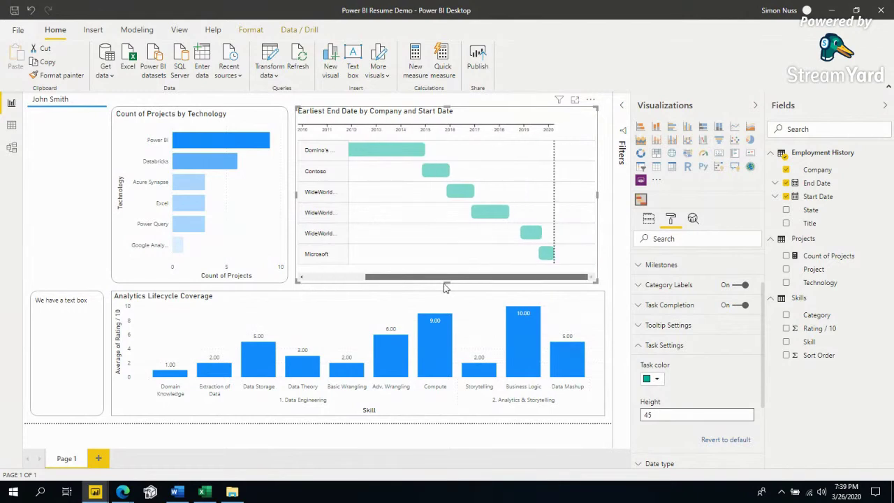
- Put Title in the Gantt's Resource well to label each bar with the job title
click(649, 218)
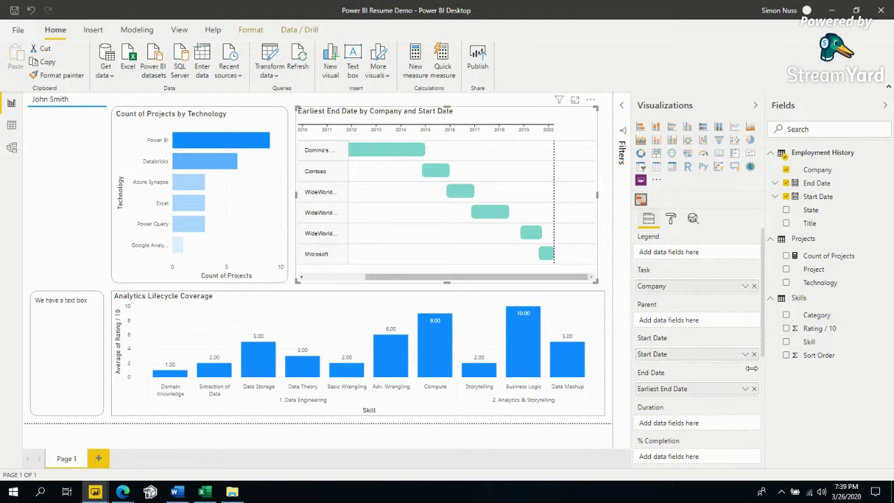
scroll(657, 353, down, 5)
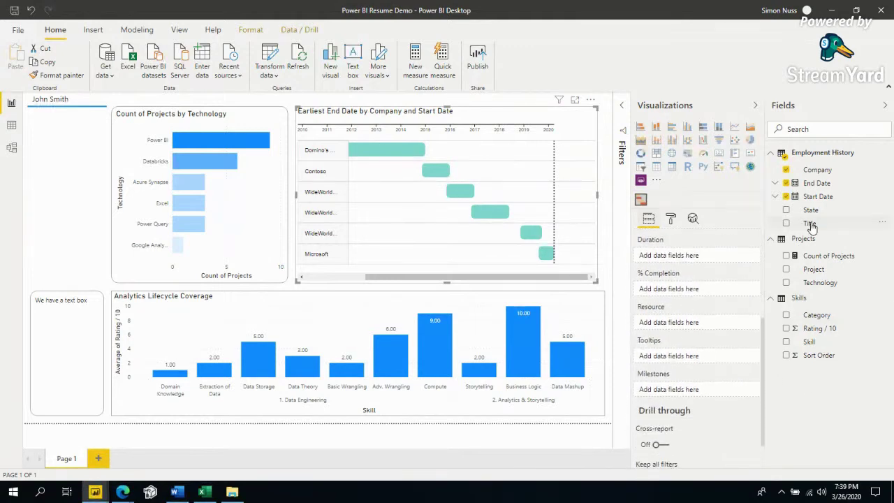
drag(812, 225, 639, 321)
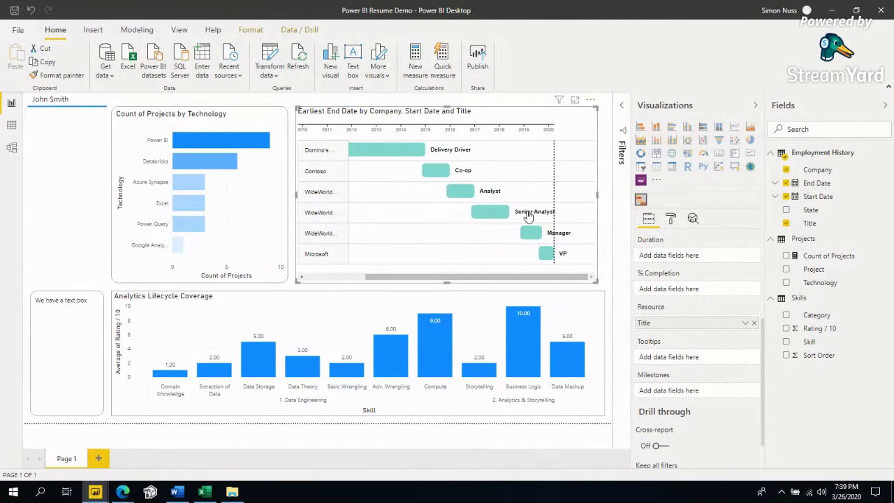
- Widen the Gantt chart so its right edge aligns with the skills chart below
mouse_move(529, 216)
drag(597, 195, 605, 202)
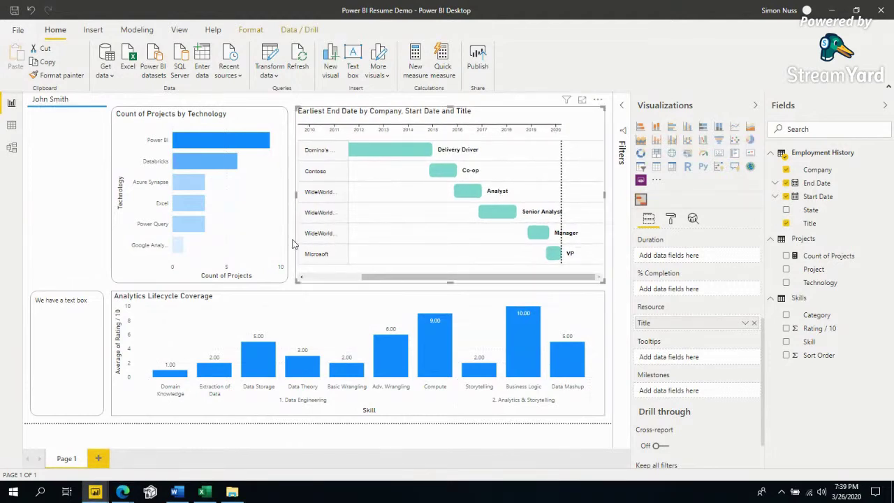
click(546, 287)
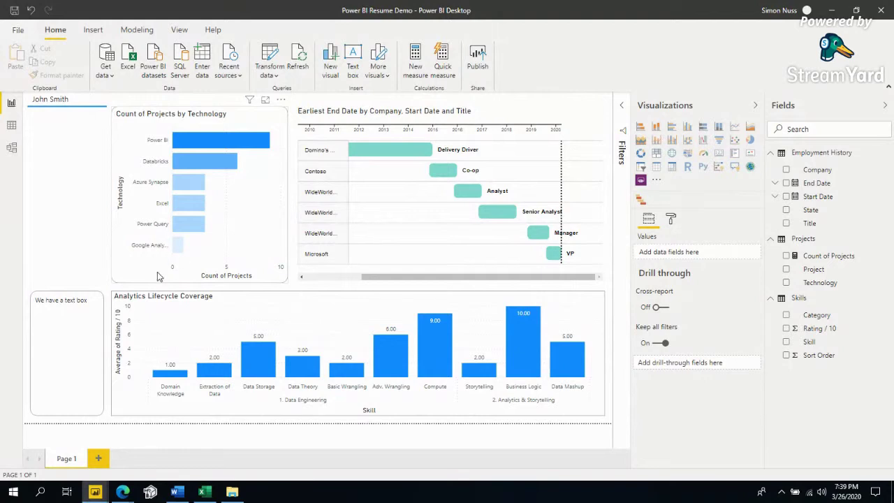
click(282, 274)
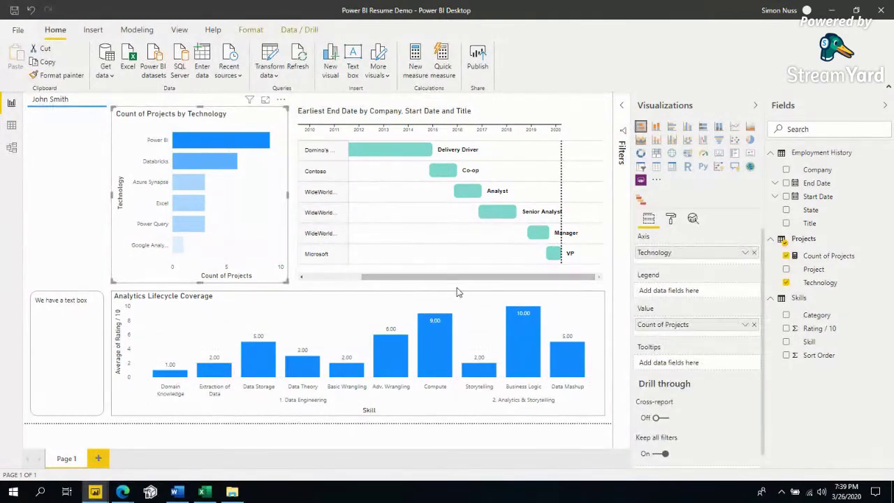
click(419, 286)
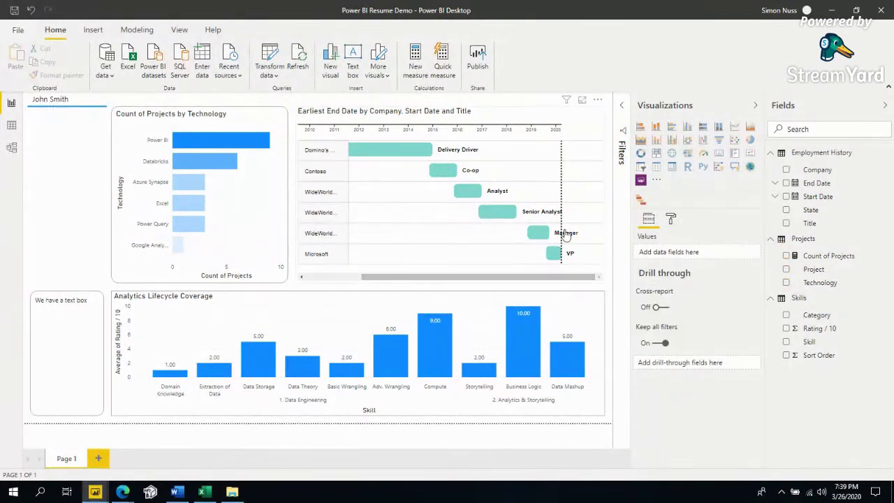
- Reselect the Gantt chart and bring up its Format settings
click(599, 268)
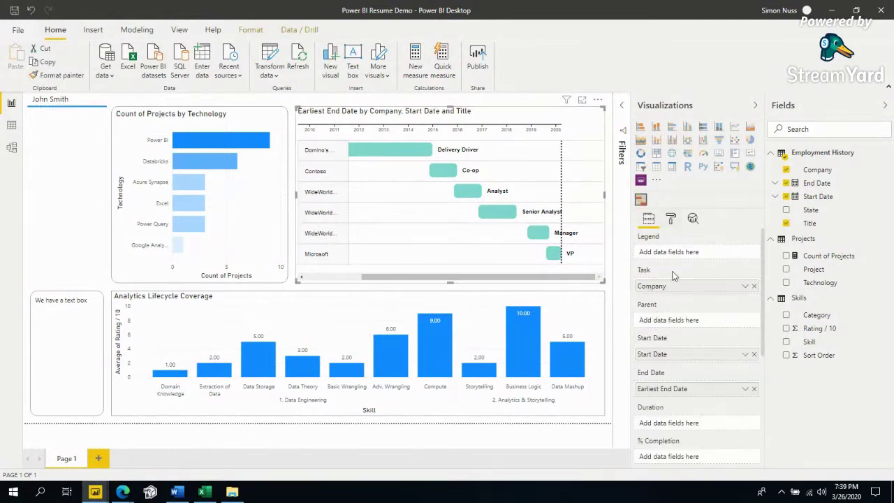
click(670, 218)
scroll(683, 368, down, 3)
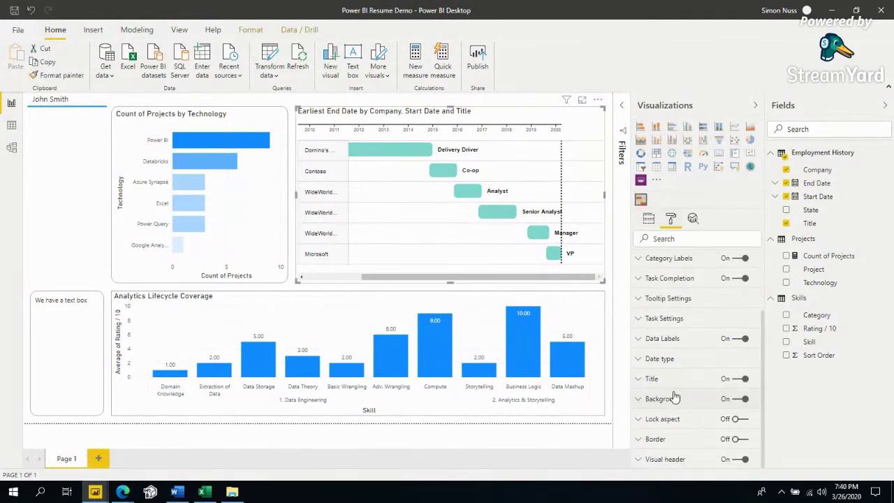
- Turn the Gantt chart's Border on and set its colour to a grey theme colour
click(739, 440)
click(655, 368)
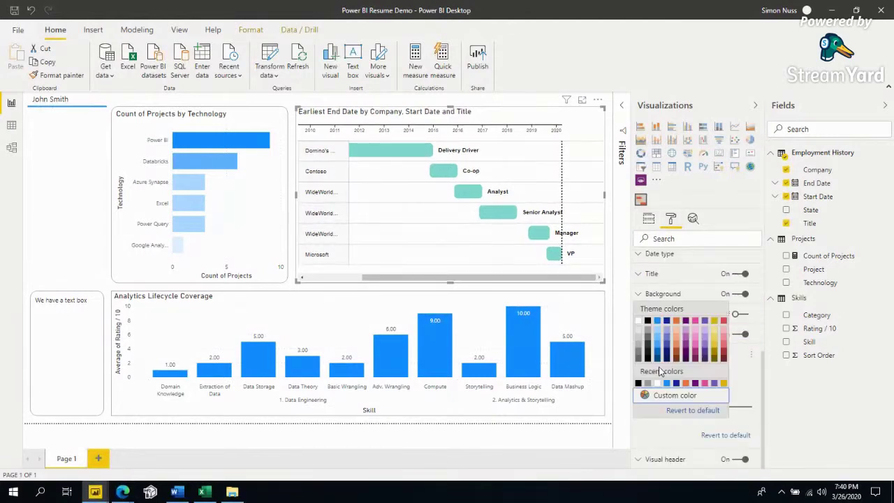
click(651, 335)
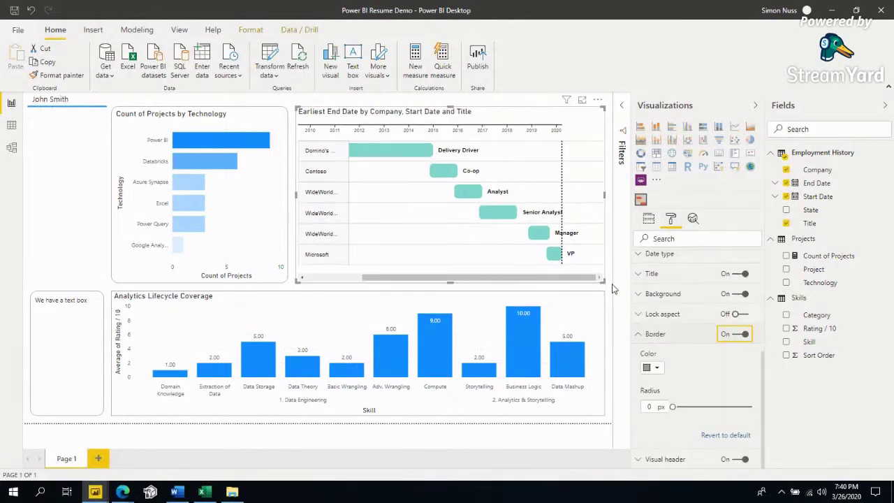
click(611, 290)
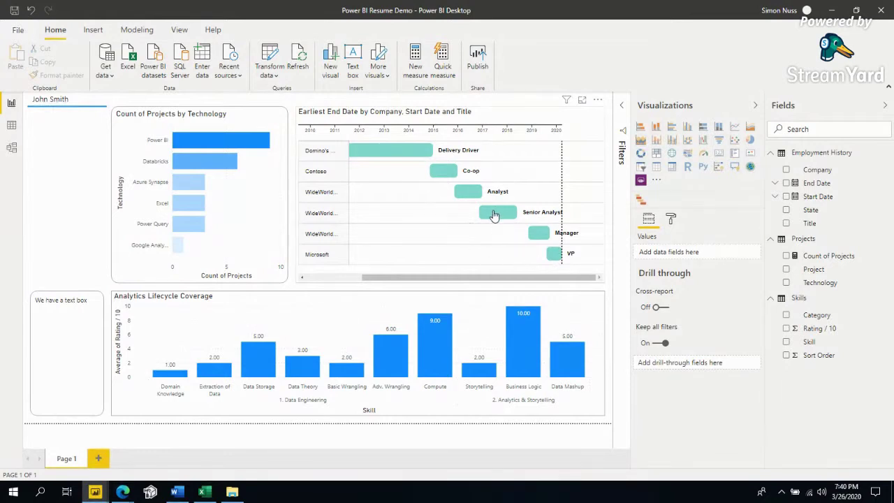
mouse_move(395, 221)
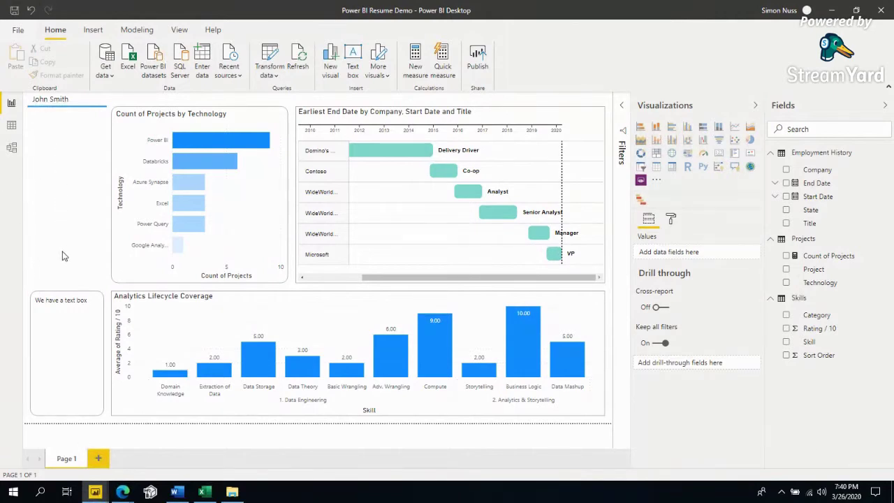
- Add a Filled map and drag its top edge down to sit above the text box
click(688, 156)
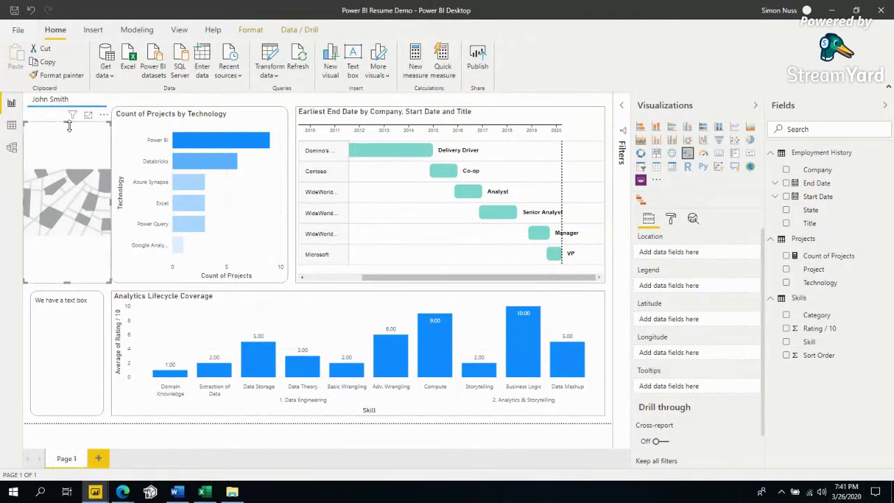
drag(69, 127, 67, 183)
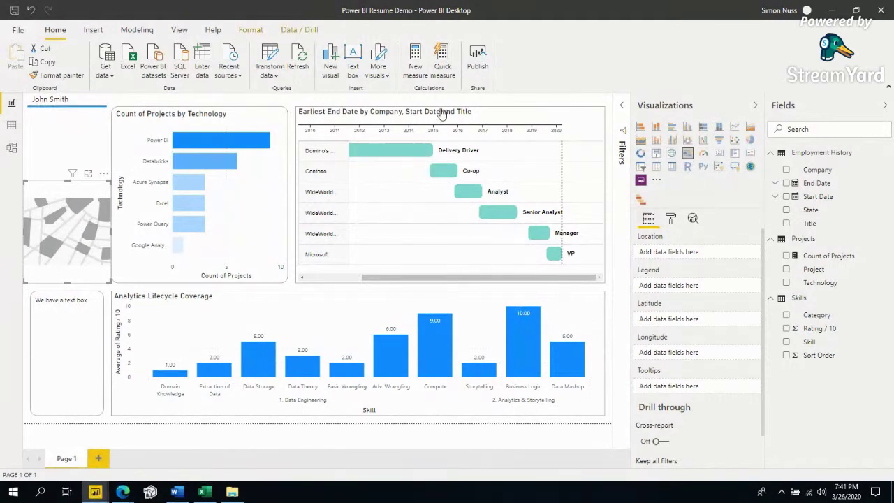
- Enable the Shape map visual preview feature, accept the restart notice, and close Power BI Desktop
click(18, 30)
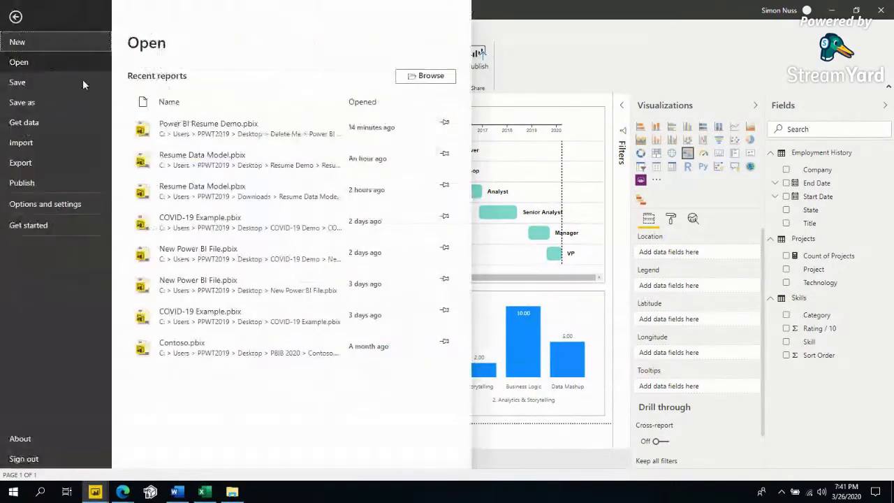
click(71, 203)
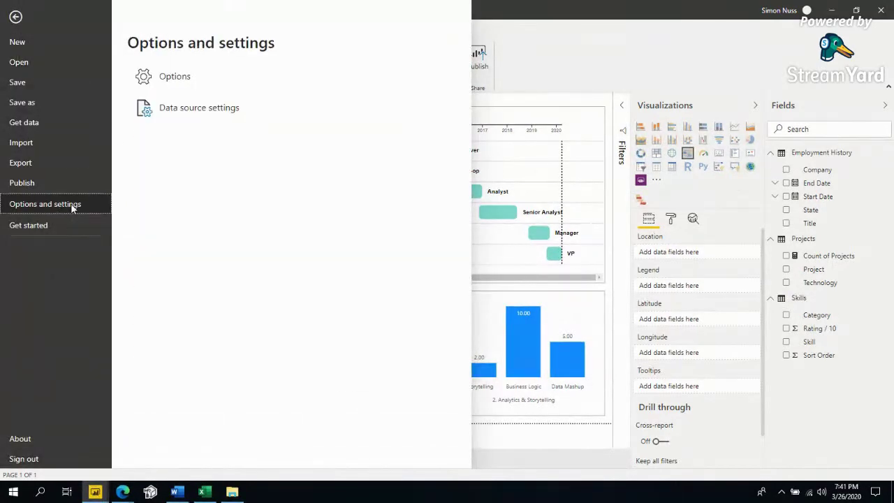
click(168, 78)
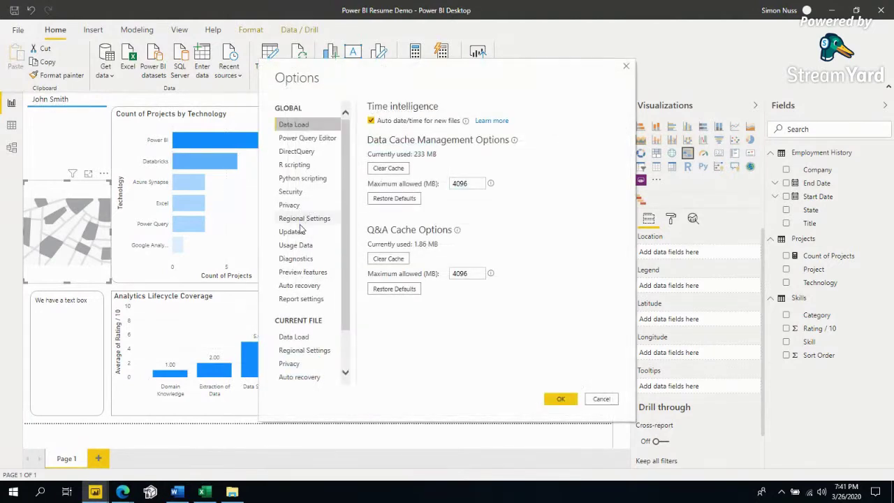
click(302, 271)
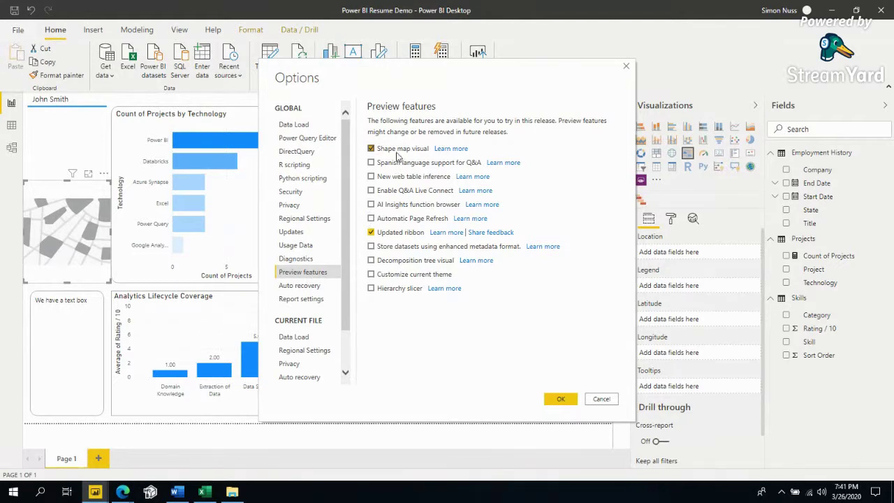
click(566, 399)
click(546, 275)
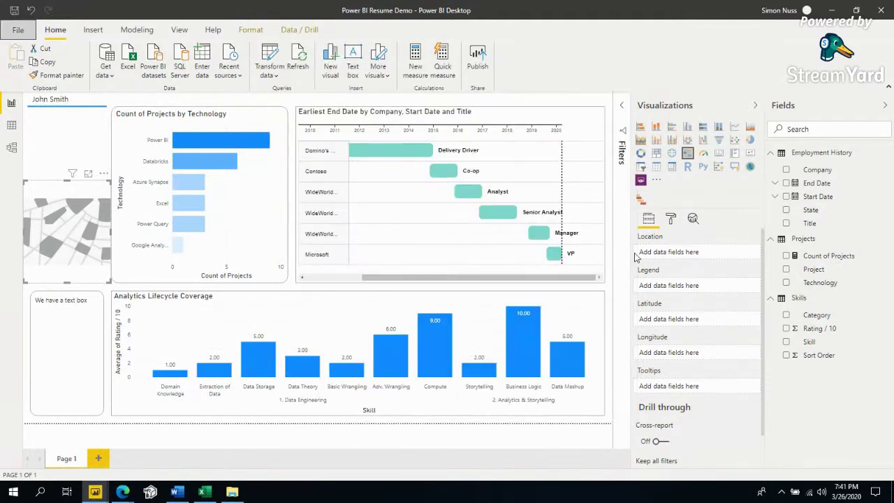
click(607, 276)
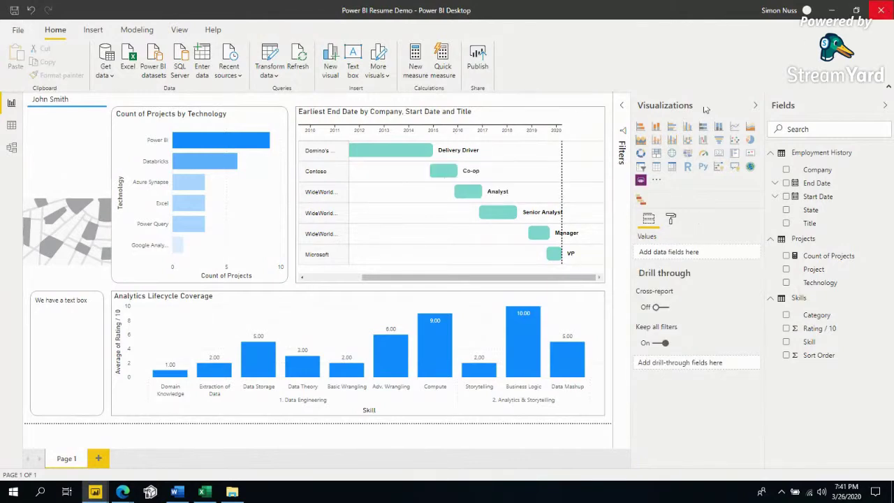
click(881, 10)
- Reopen Power BI Resume Demo.pbix from the Power BI taskbar recent list
right_click(95, 492)
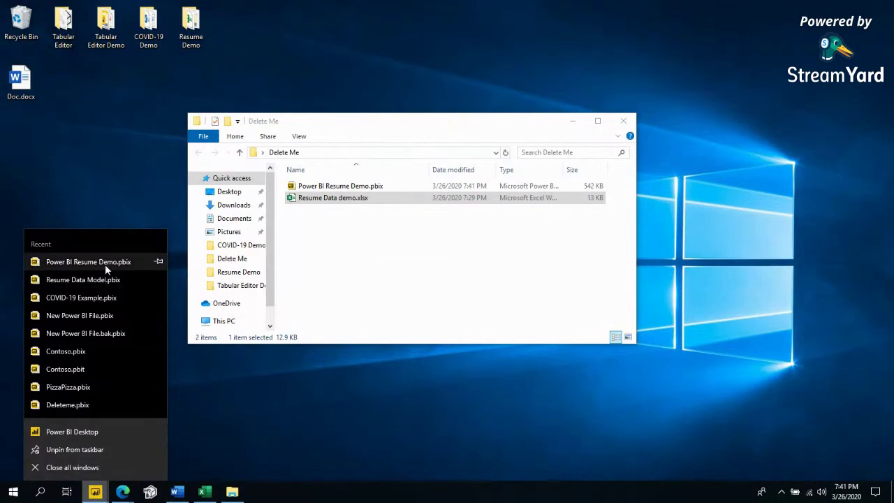
click(105, 264)
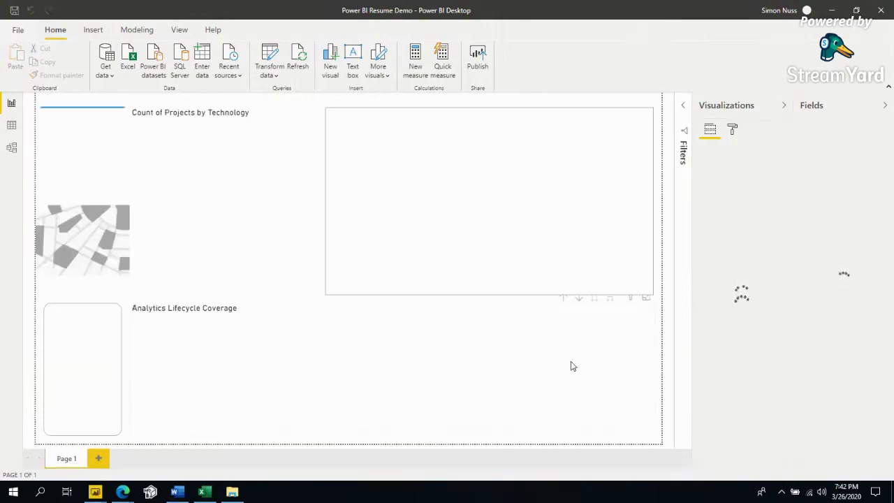
- Convert the map visual to a Shape map with Employment History's State as Location
click(114, 274)
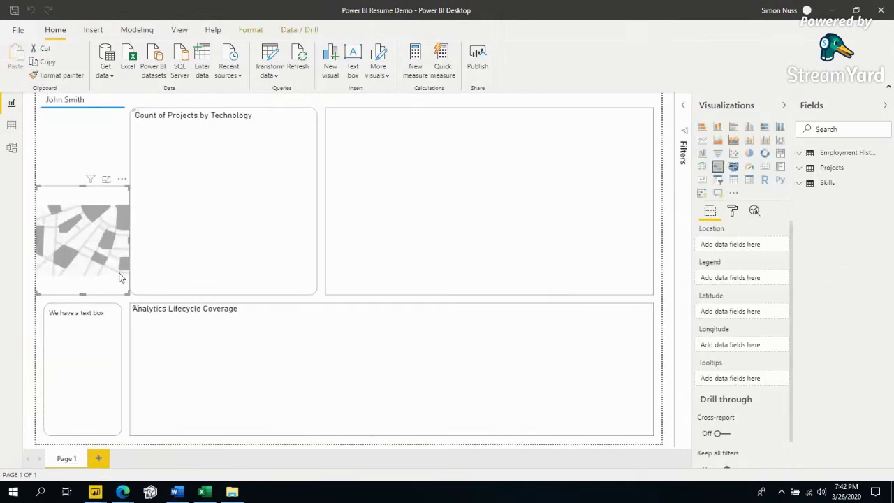
click(731, 168)
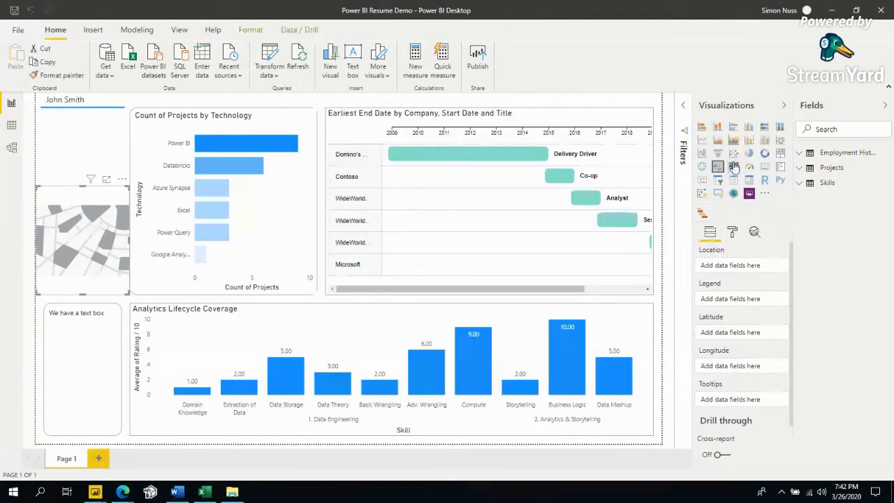
click(801, 155)
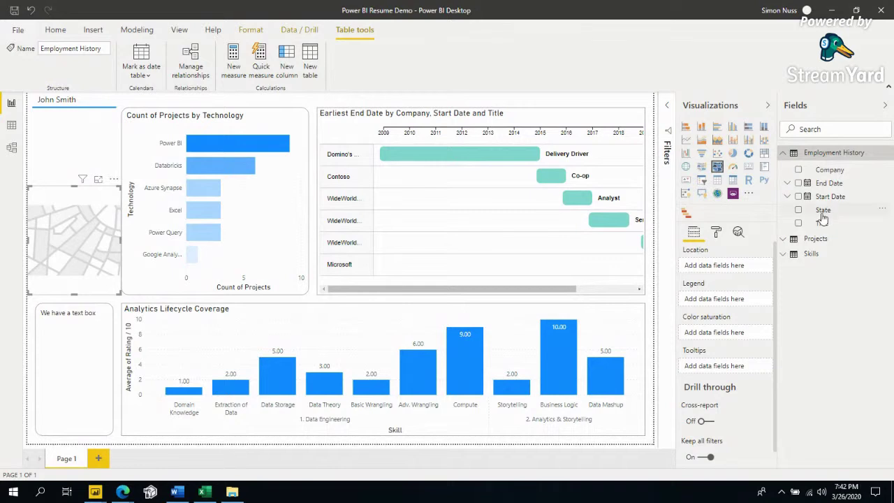
drag(822, 211, 727, 265)
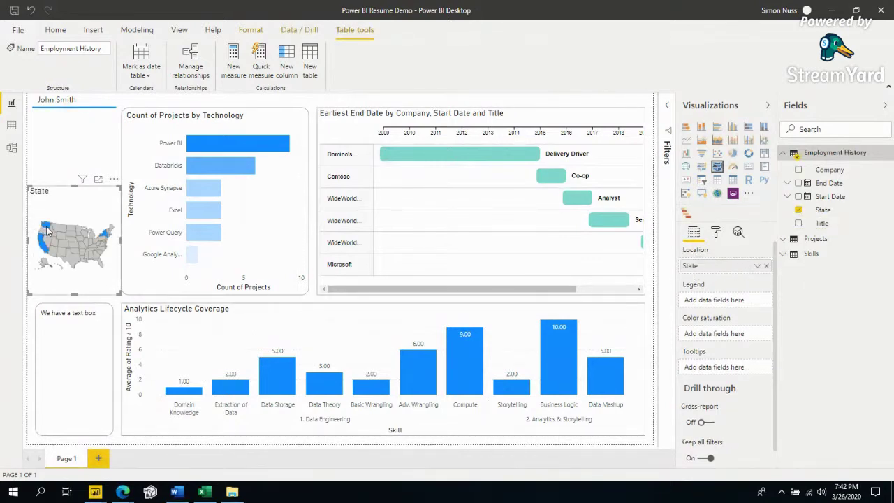
- Move and resize the State shape map lower on the page
mouse_move(44, 248)
drag(76, 208, 79, 234)
click(116, 252)
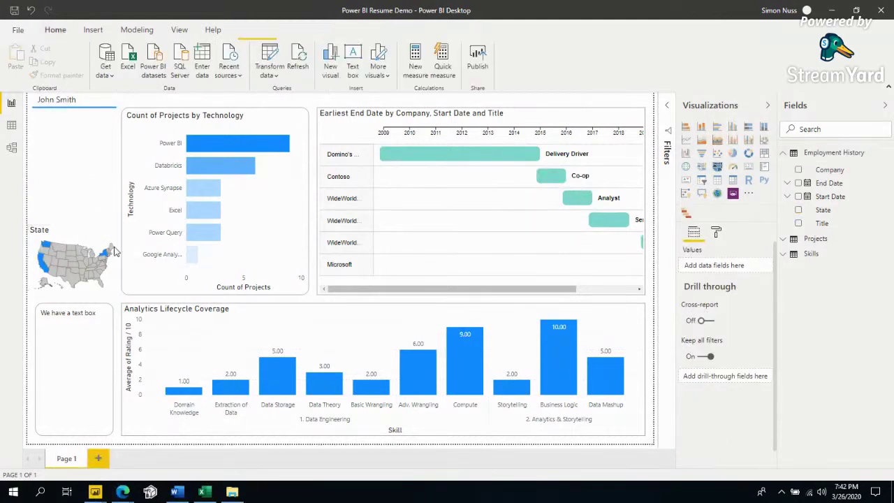
click(117, 266)
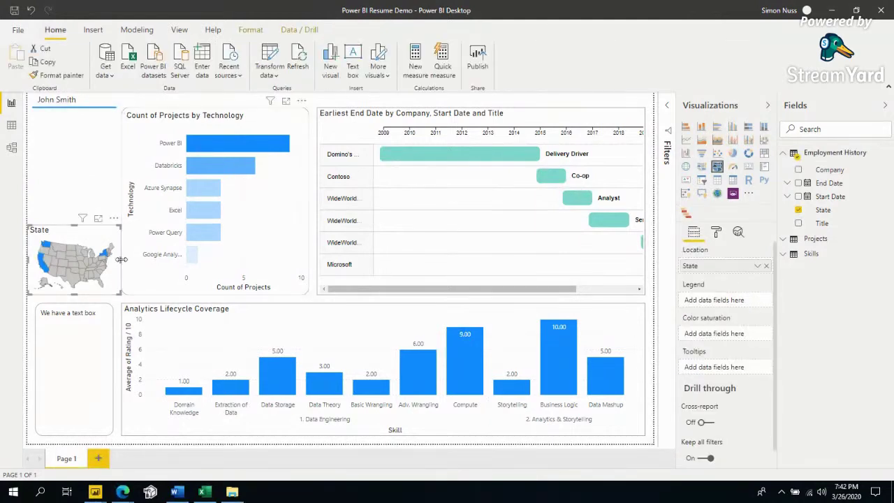
click(117, 287)
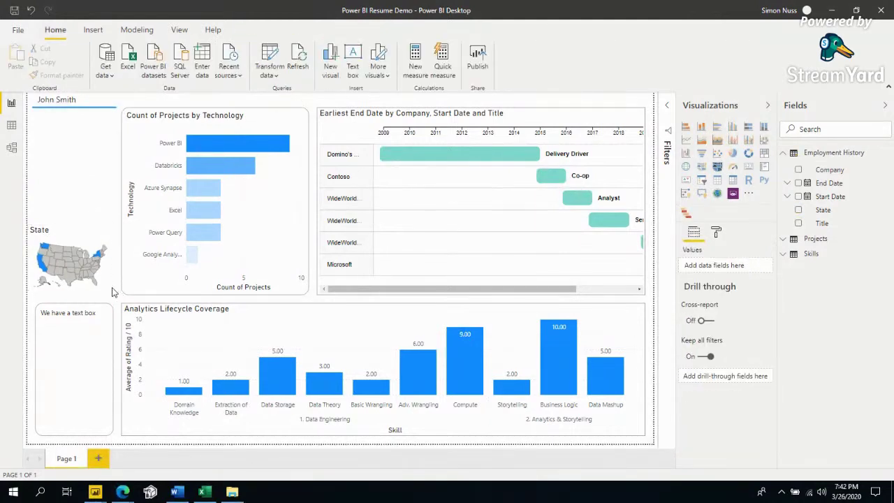
click(51, 234)
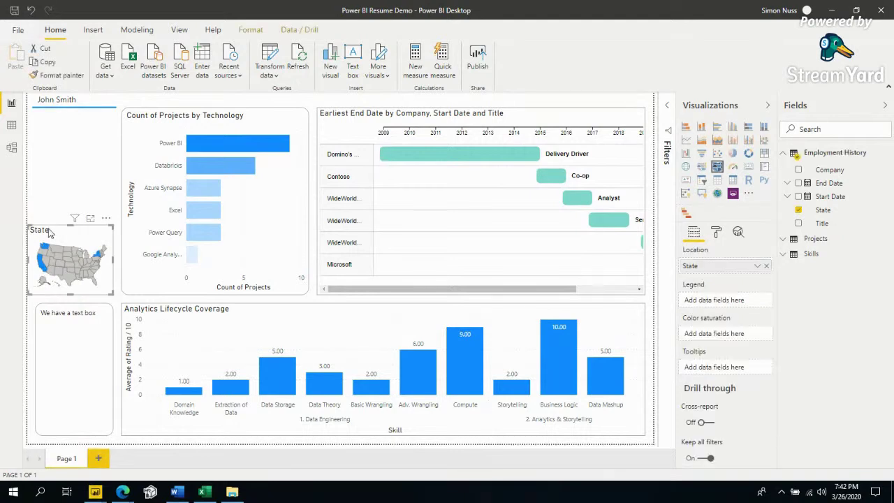
click(436, 293)
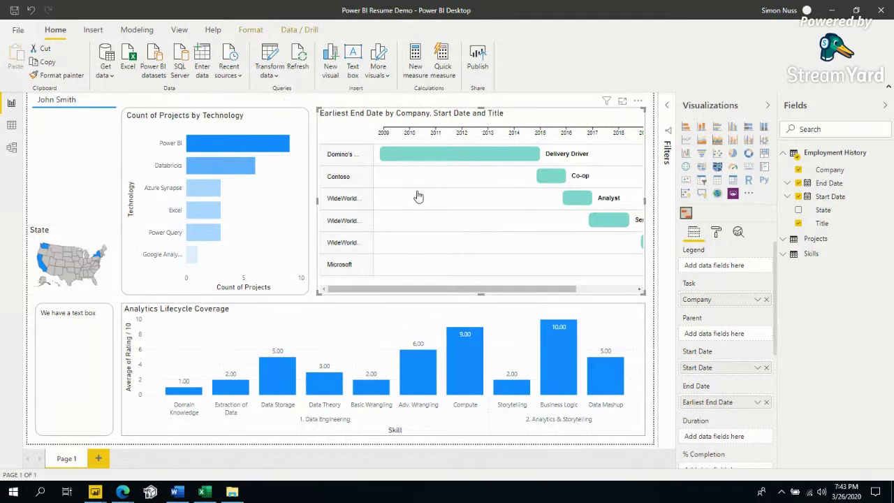
click(45, 247)
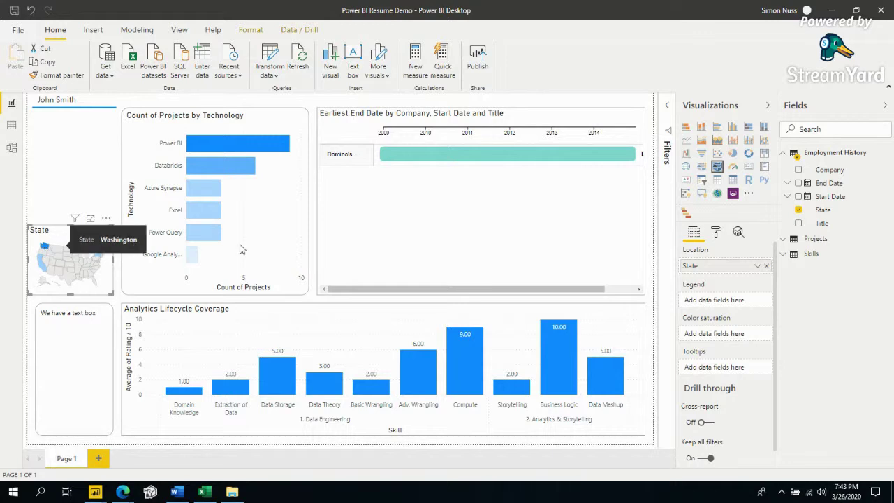
click(40, 261)
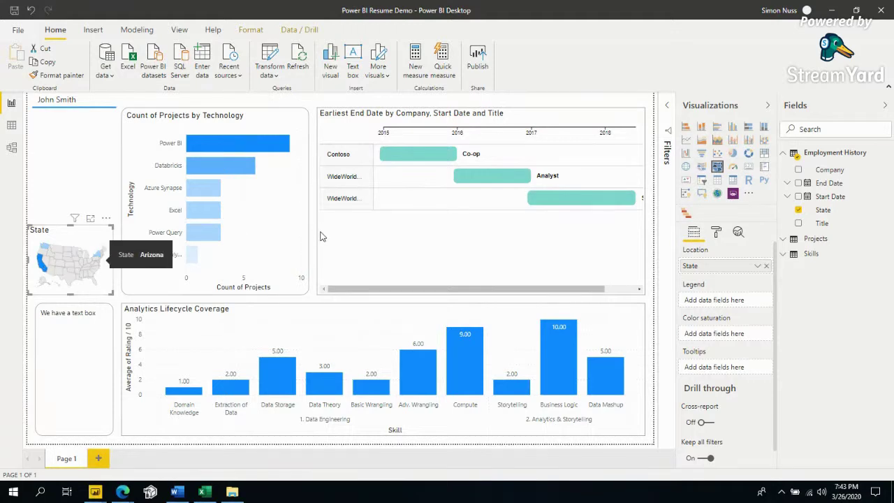
click(98, 259)
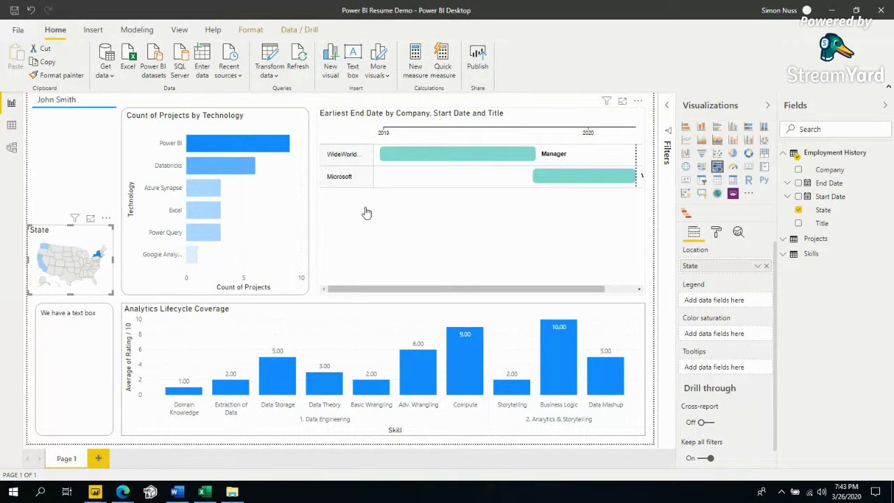
click(283, 217)
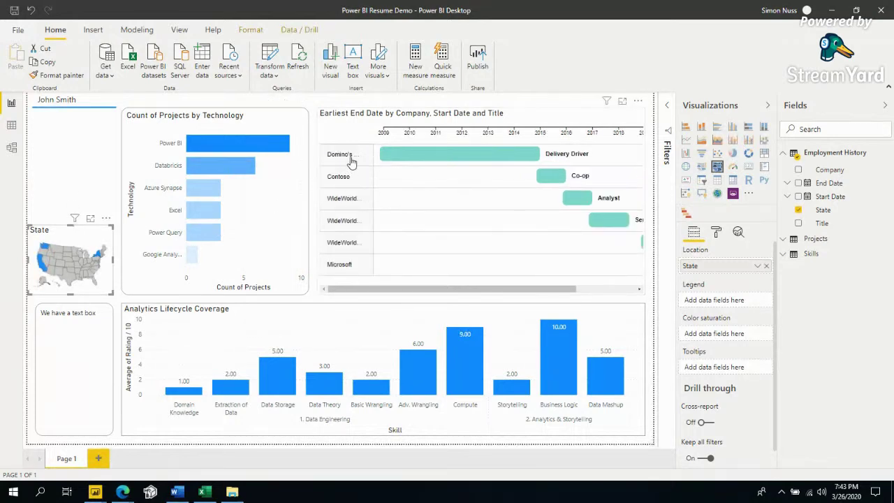
click(412, 159)
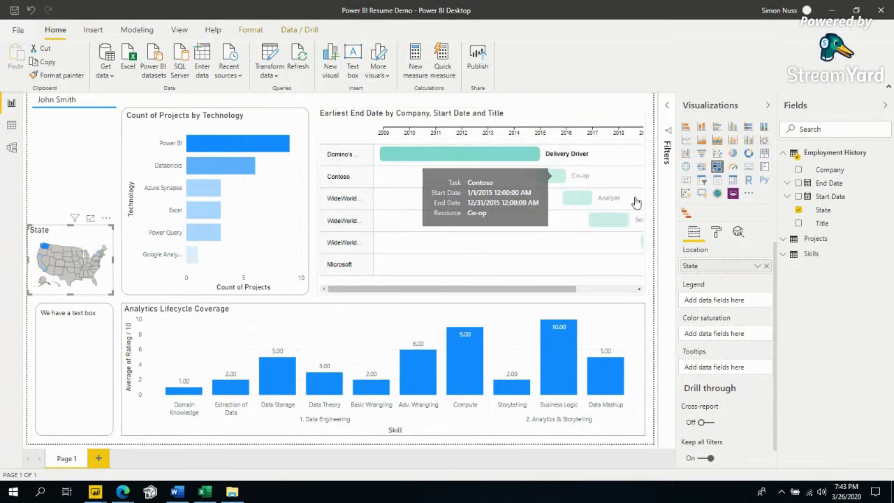
click(551, 176)
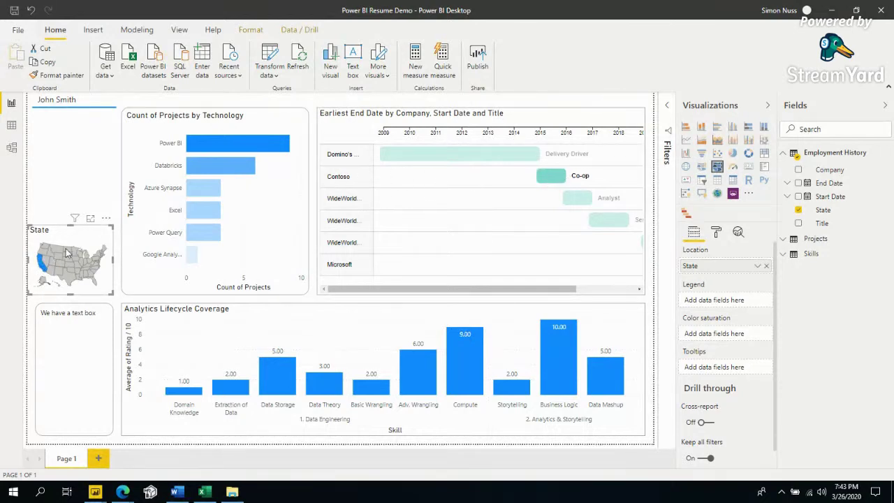
click(542, 180)
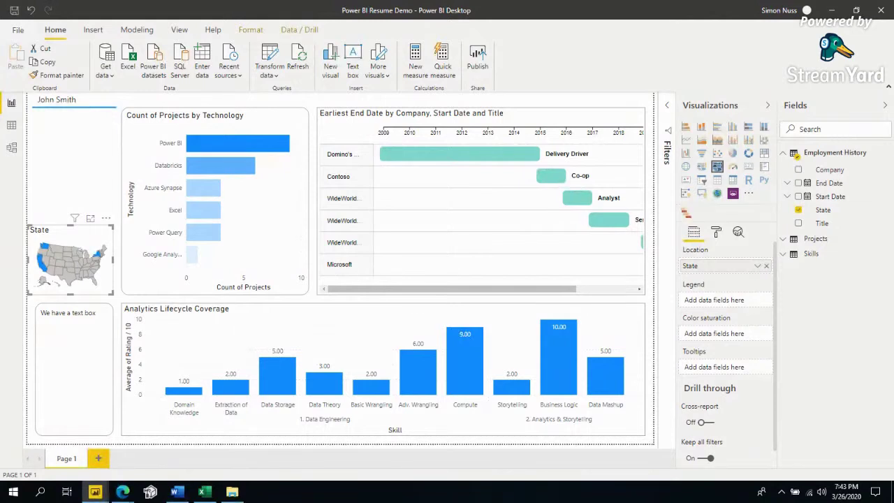
click(101, 174)
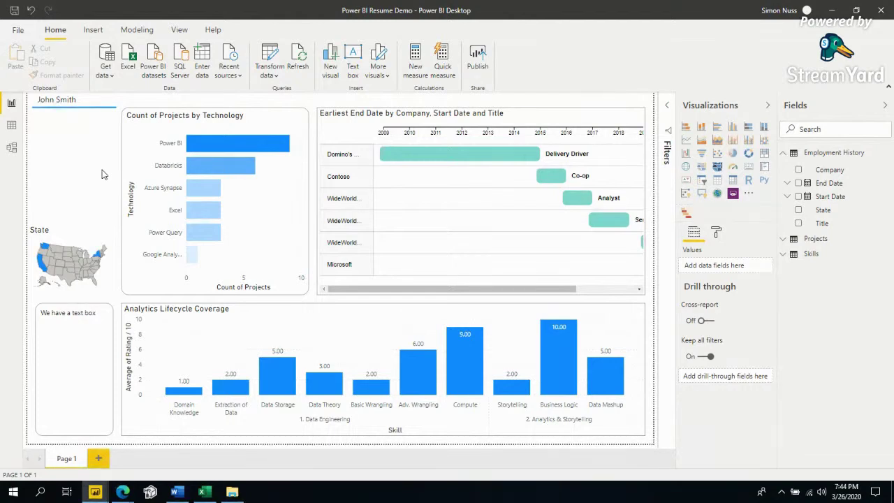
click(62, 249)
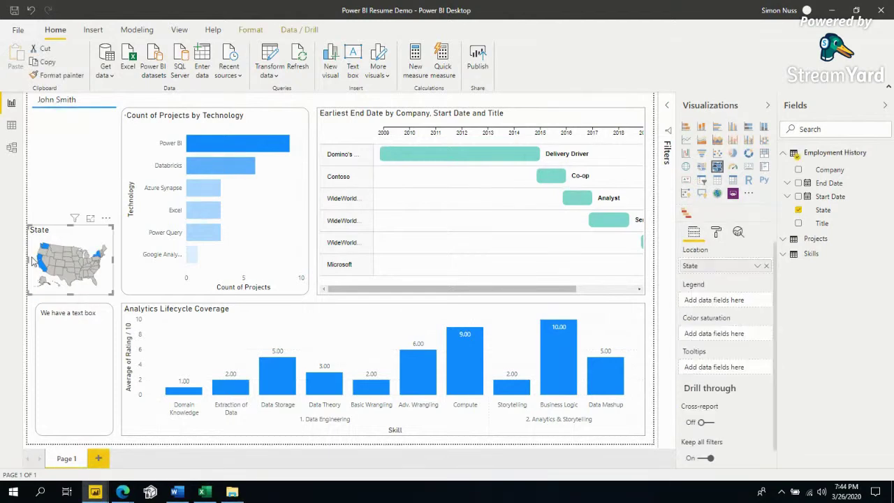
click(33, 261)
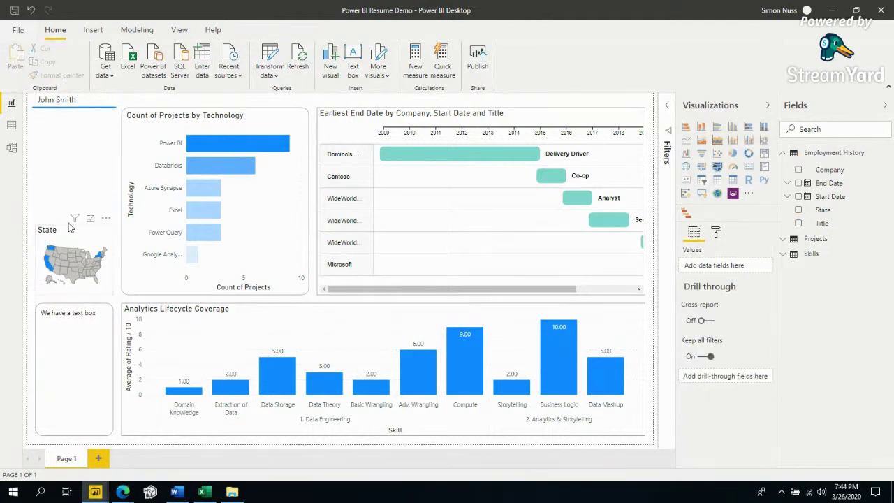
click(74, 232)
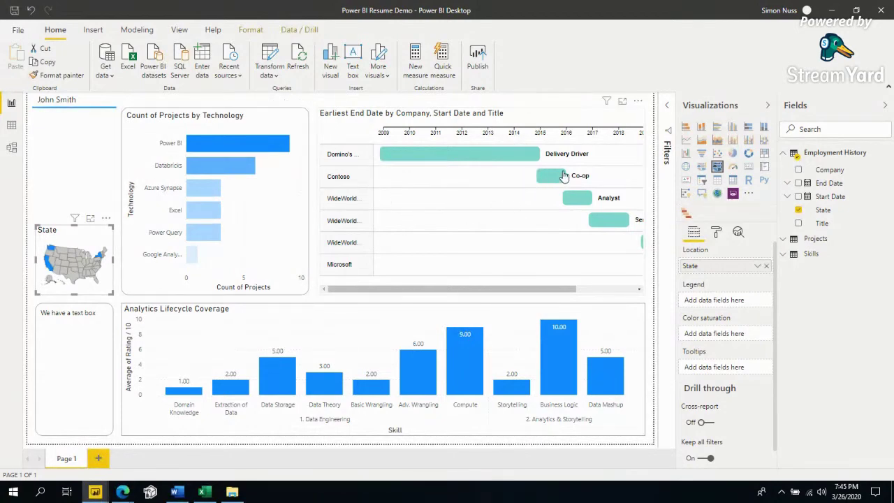
mouse_move(563, 176)
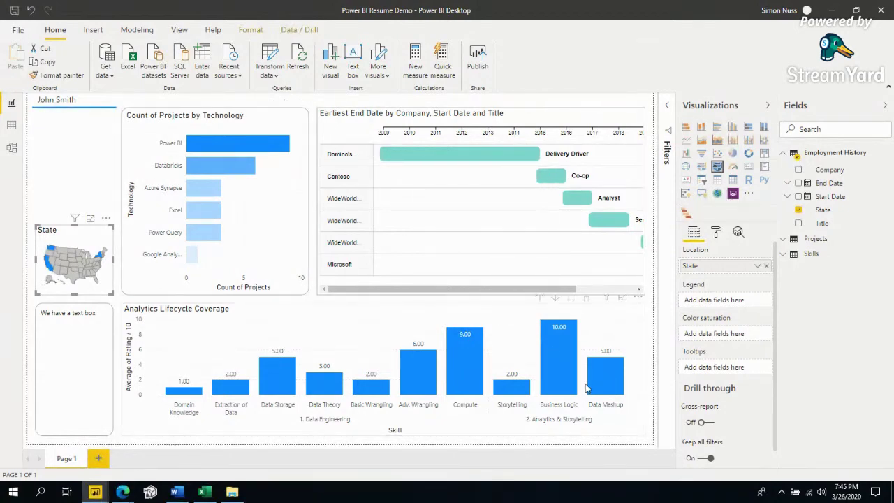
mouse_move(609, 382)
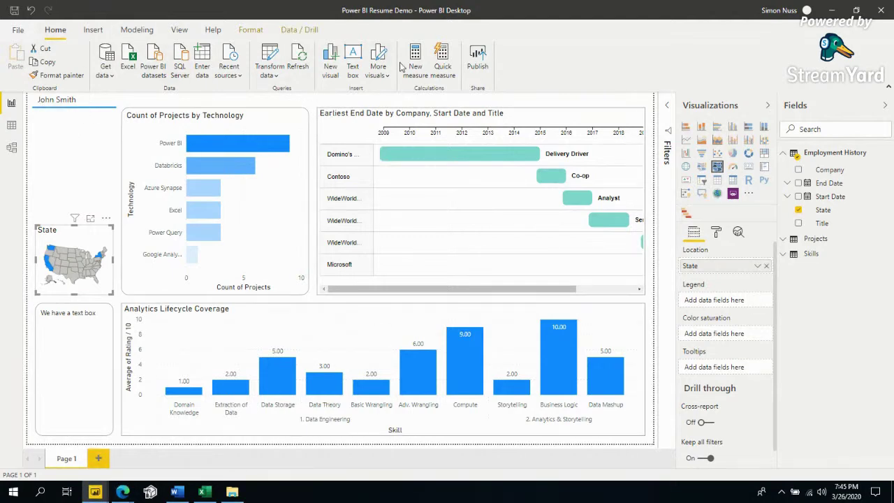
click(62, 124)
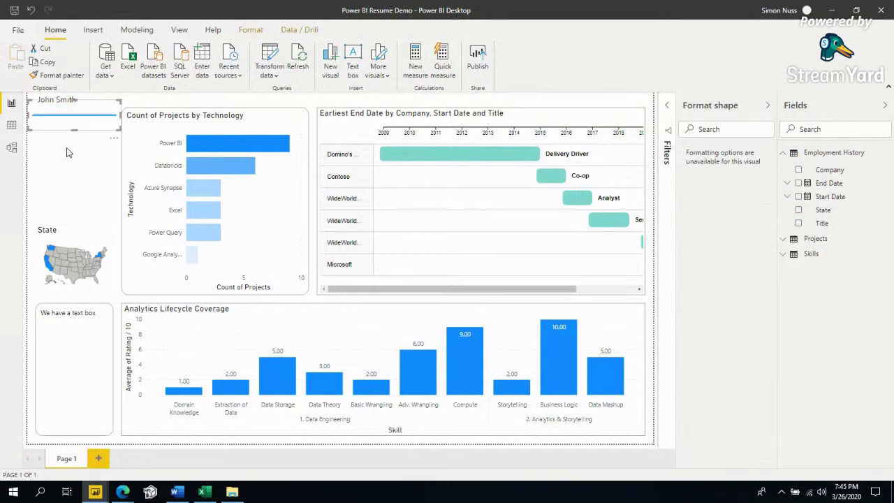
click(68, 152)
click(73, 101)
click(96, 117)
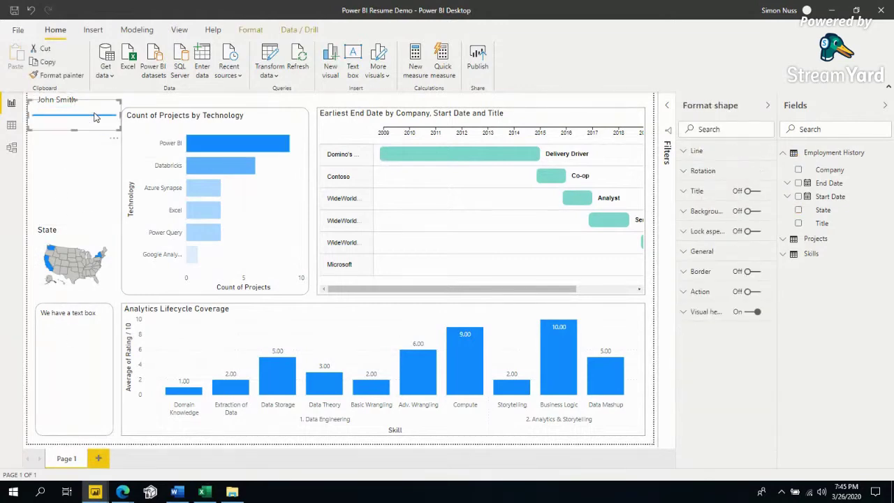
click(84, 153)
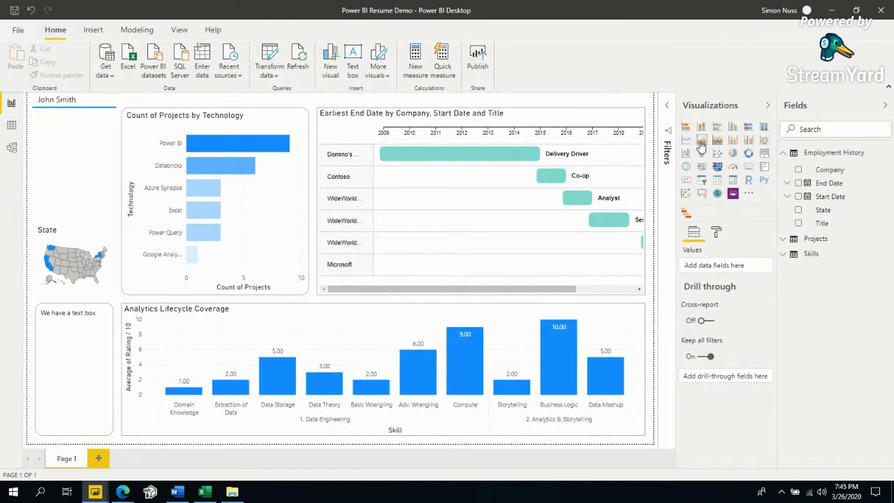
- Add and shrink a multi-row card, then narrow the top-left picture visual
click(748, 167)
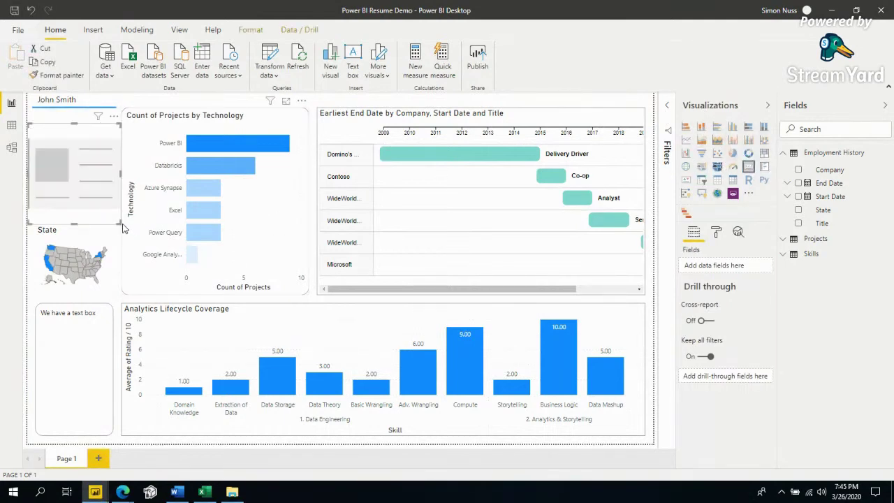
drag(122, 227, 113, 170)
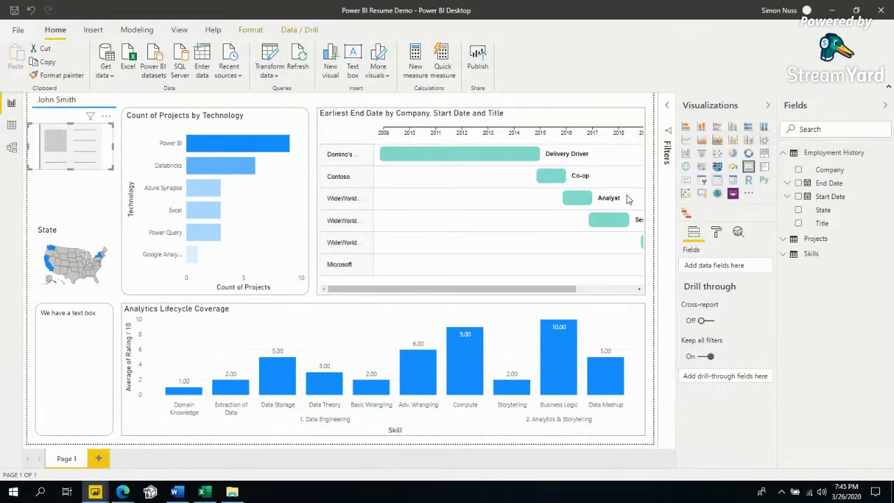
click(35, 166)
click(30, 152)
drag(29, 146, 65, 150)
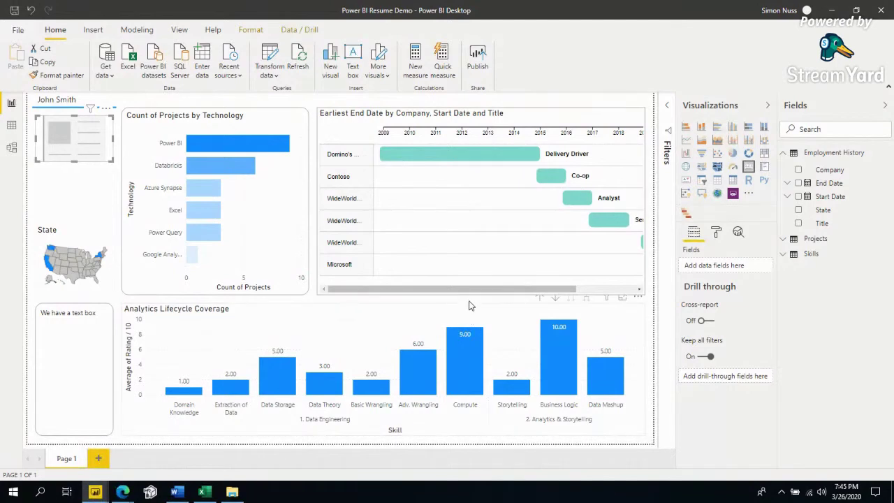
- Scroll the Gantt chart and list the Skills table's fields: Category, Rating / 10, Skill, Sort Order
drag(470, 289, 582, 255)
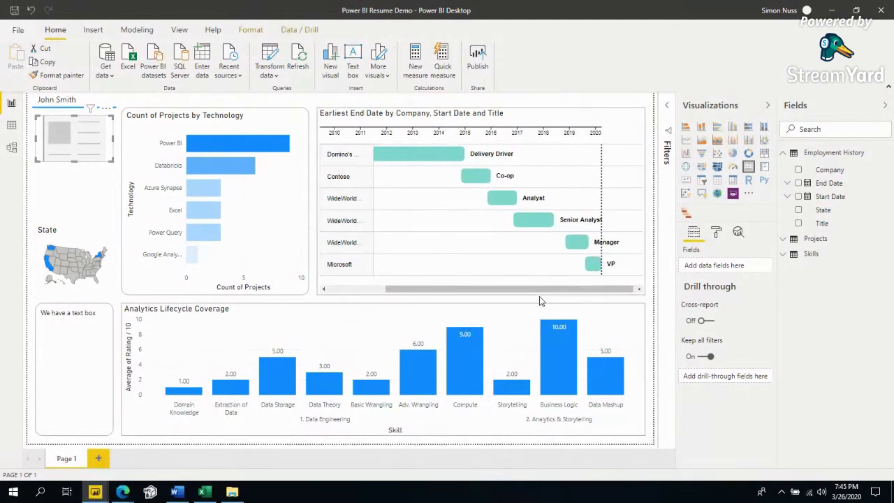
drag(539, 292, 390, 153)
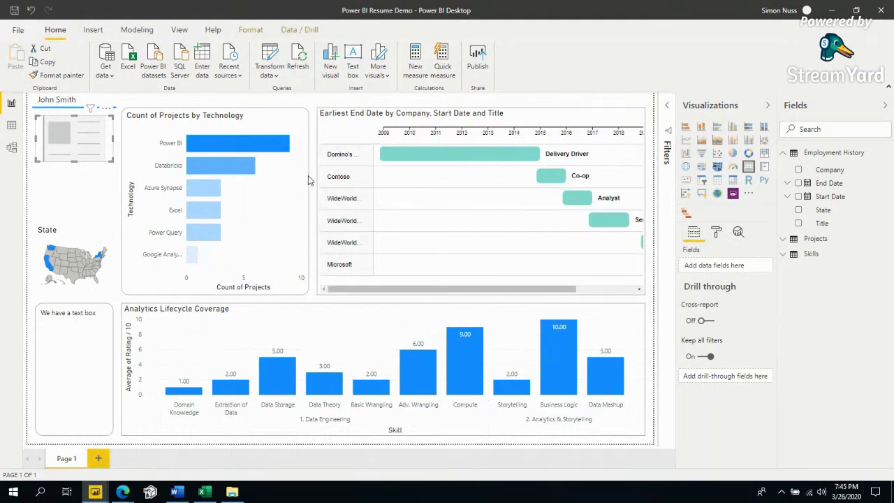
click(70, 181)
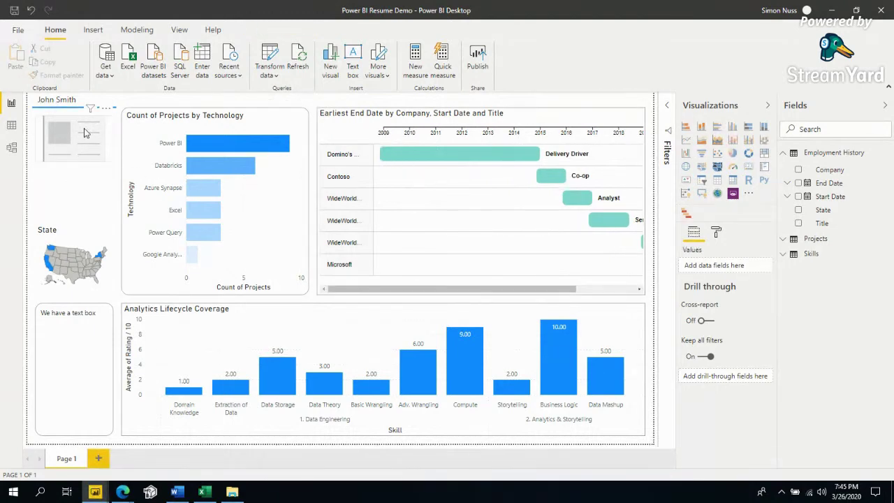
click(84, 133)
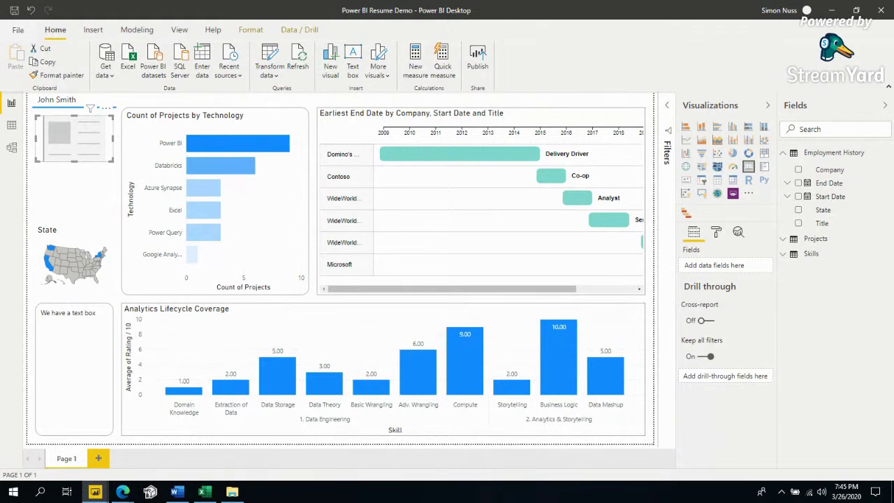
click(99, 171)
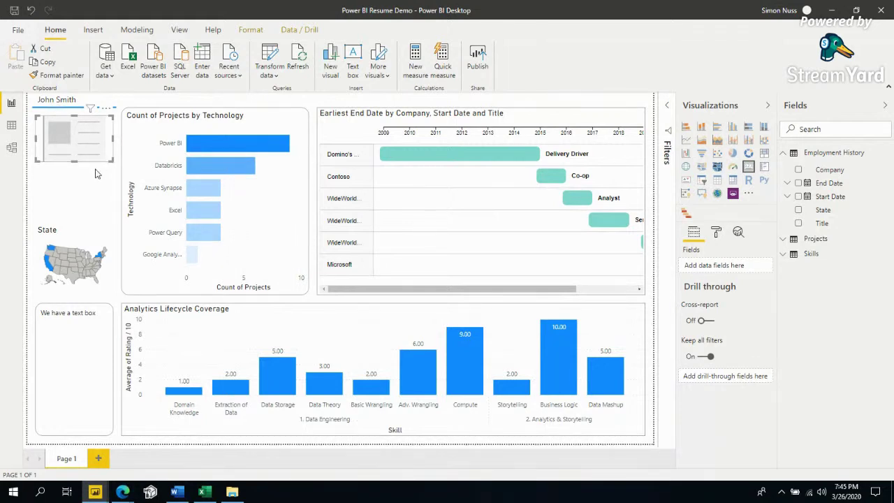
click(784, 254)
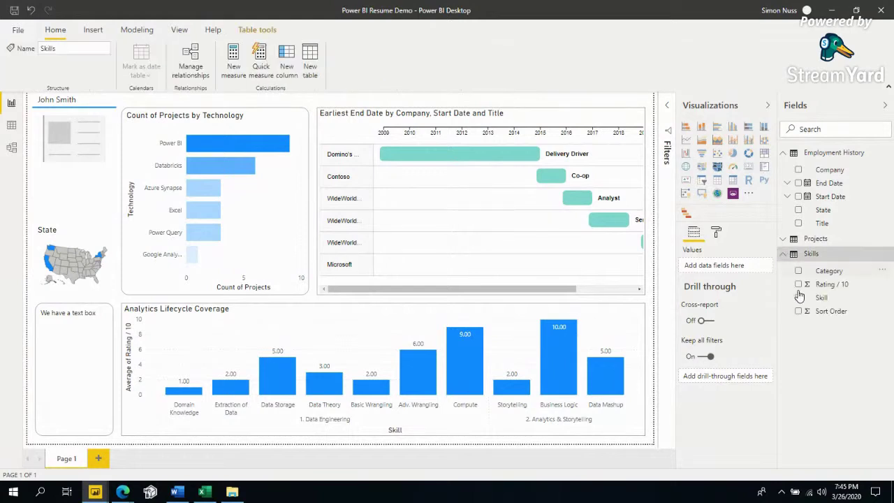
- Inspect the COUNTROWS formula of the Projects table's Count of Projects measure
click(789, 241)
click(817, 256)
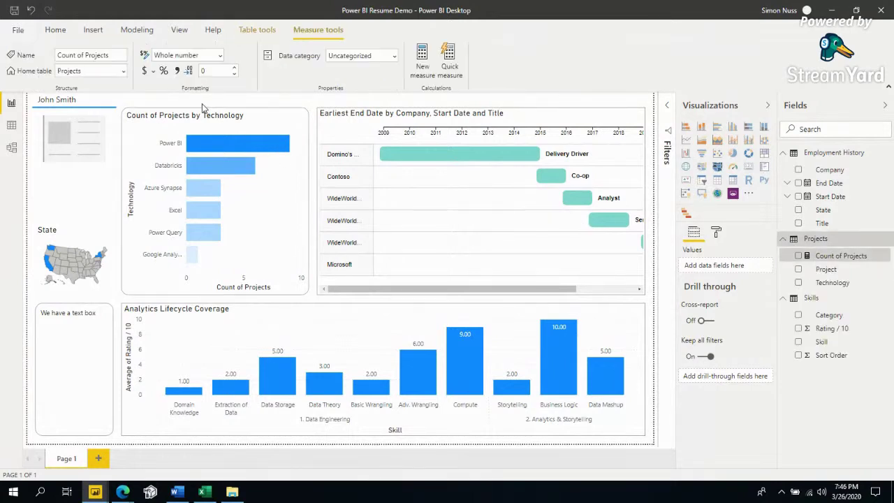
drag(237, 101, 115, 102)
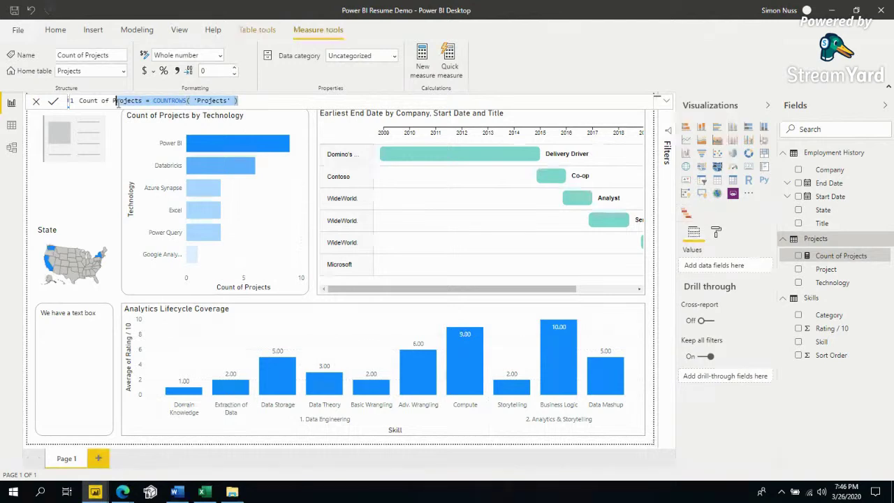
click(107, 185)
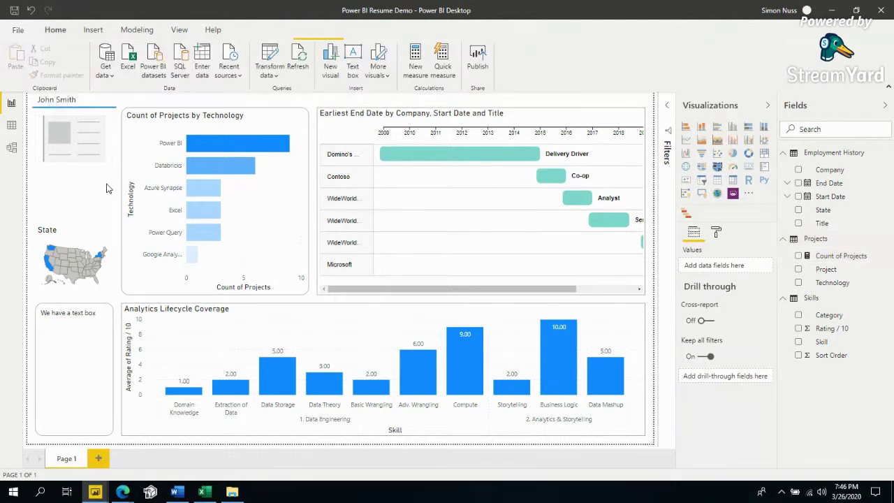
- Create a new Employment History measure and paste in the Years of Experience formula
right_click(814, 155)
key(Escape)
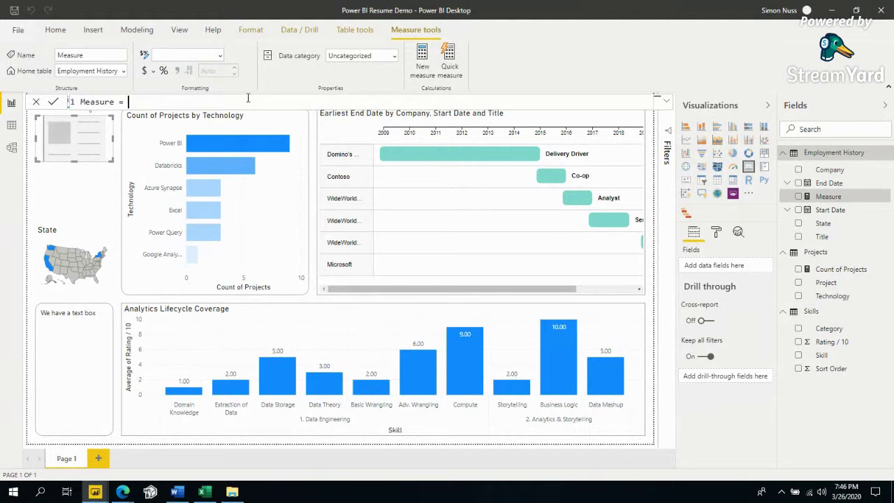
key(ctrl+a)
text(Years of Experience = VAR Total_Days =  MAX( 'Employment History'[End Date] ) - MIN( 'Employment History'[Start Date] ) RETURN Total_Days / 365)
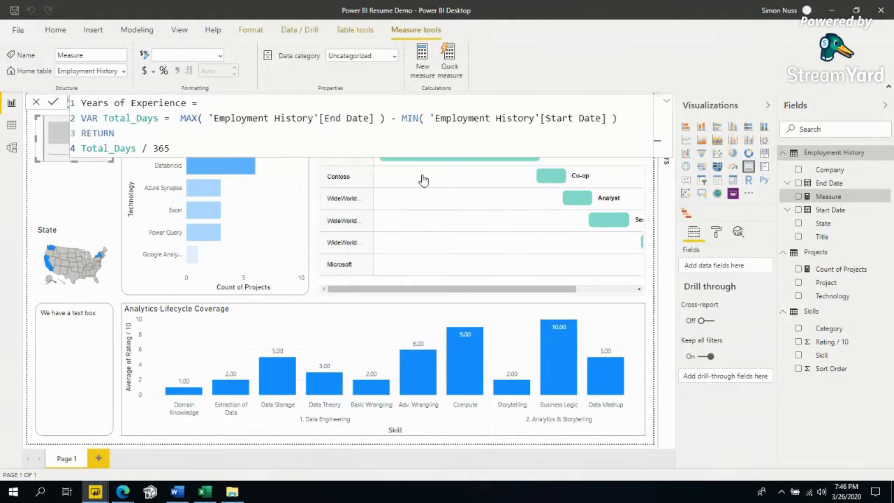
- Review the Total_Days span from latest End Date minus earliest Start Date, then commit the measure
drag(188, 102, 82, 102)
drag(191, 103, 132, 103)
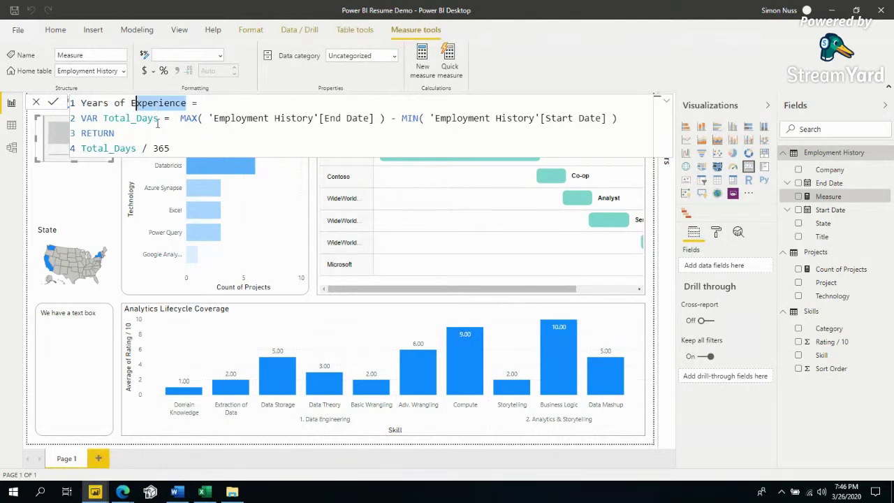
drag(177, 142, 84, 114)
click(135, 127)
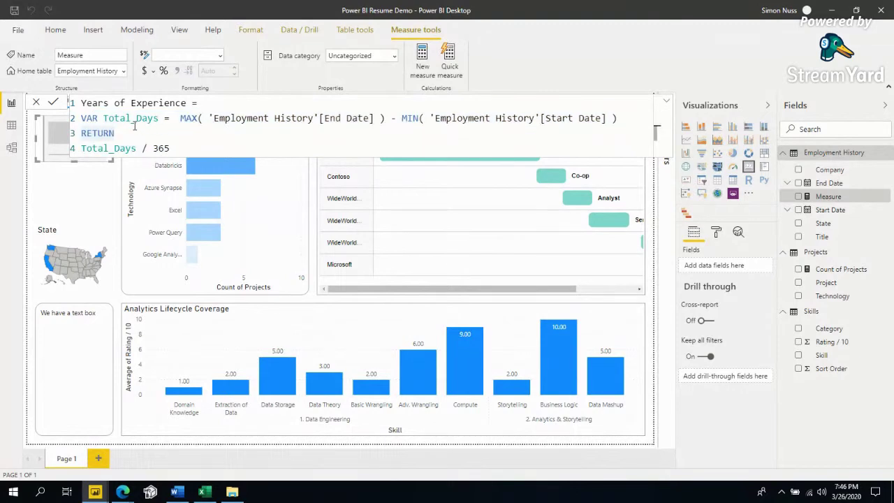
double_click(146, 120)
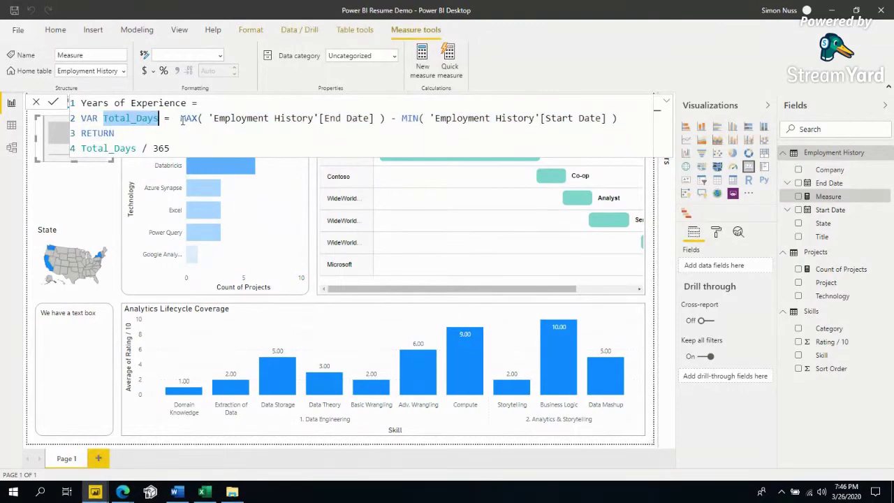
drag(180, 119, 356, 119)
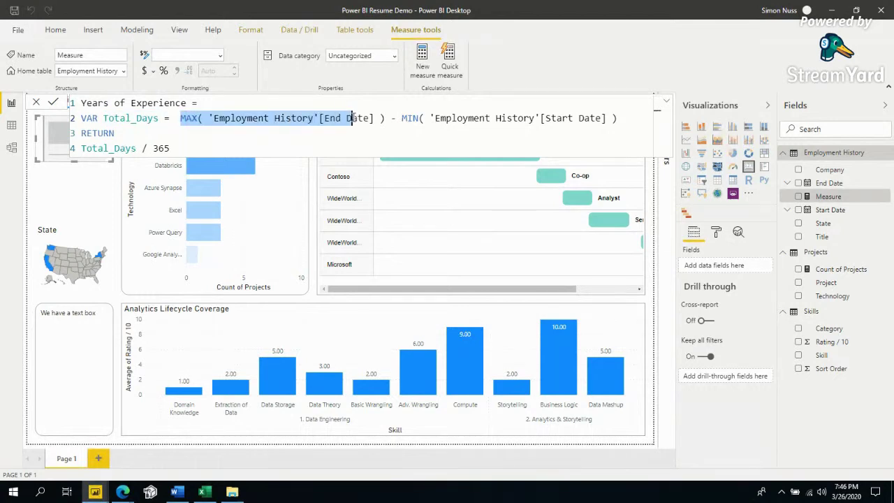
double_click(355, 119)
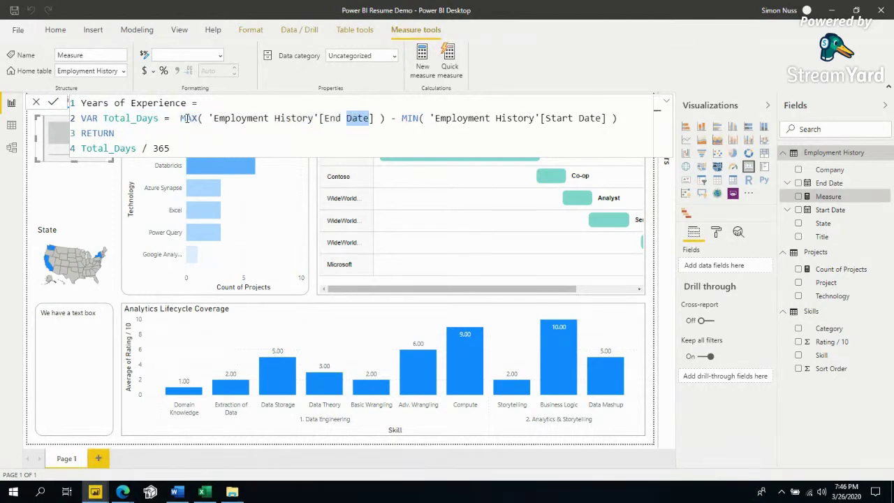
double_click(393, 118)
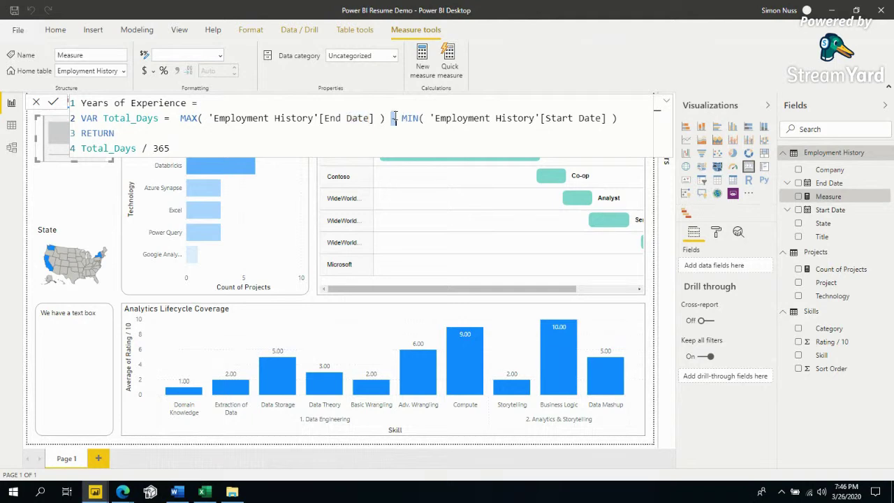
drag(554, 121, 591, 119)
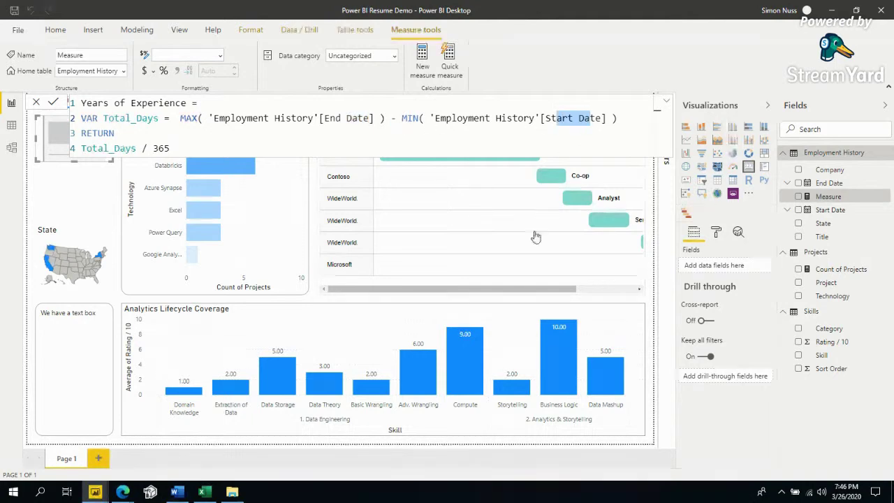
drag(533, 289, 596, 281)
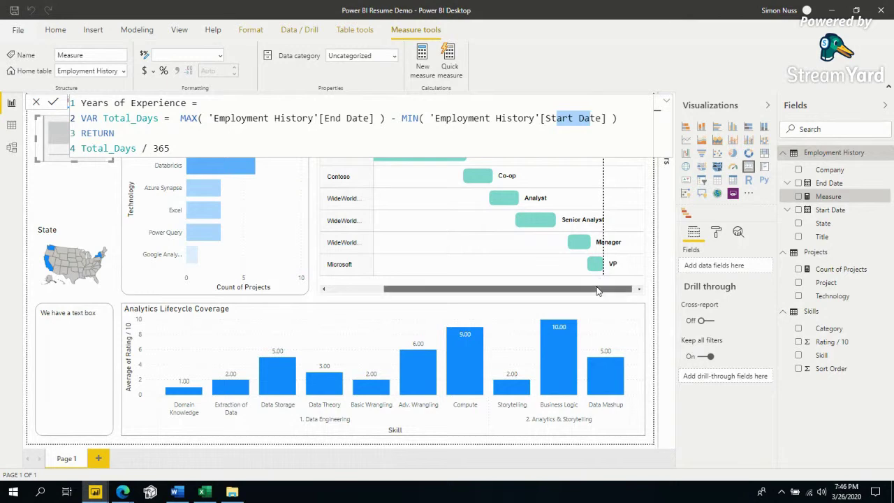
drag(594, 287, 537, 287)
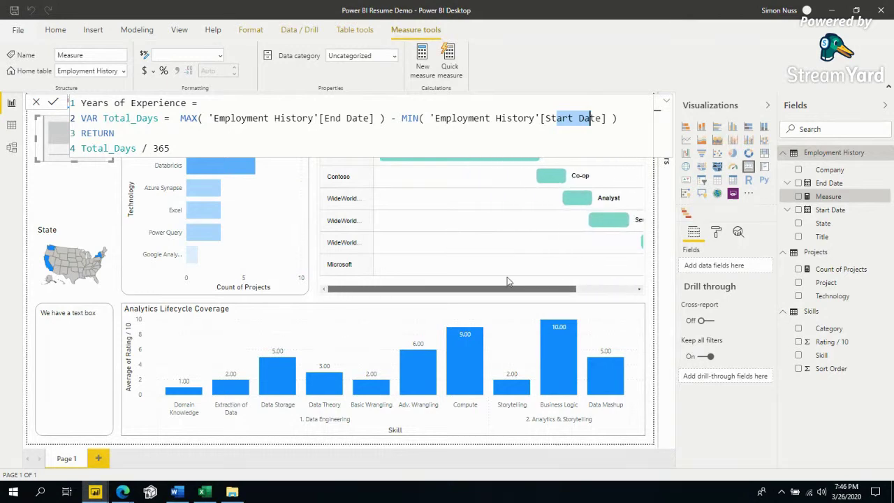
click(651, 305)
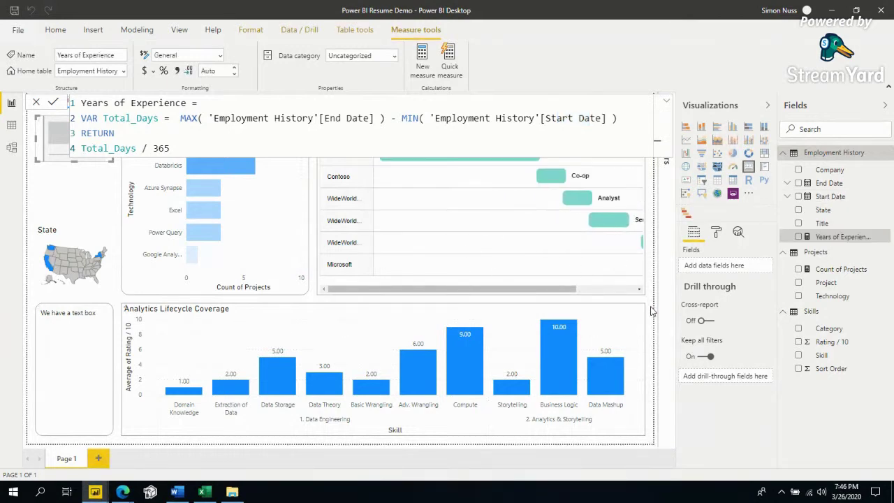
- Return to the report and reopen the Years of Experience measure's formula
click(651, 310)
mouse_move(397, 159)
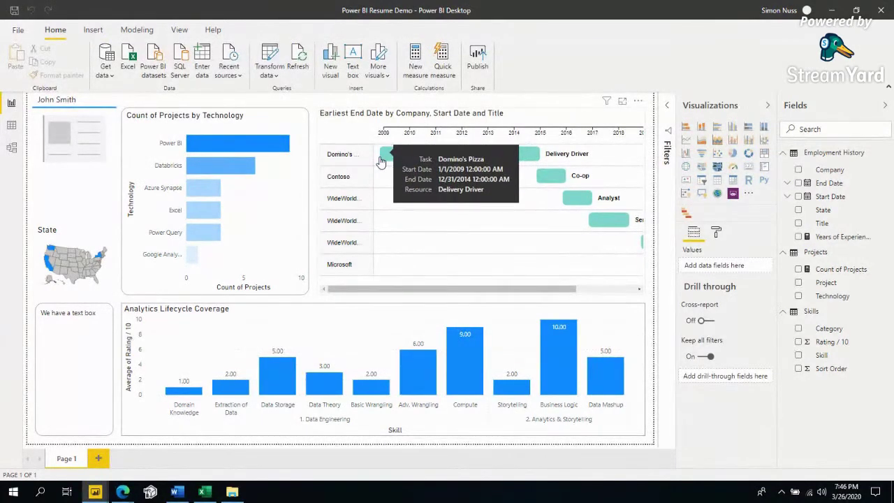
click(88, 150)
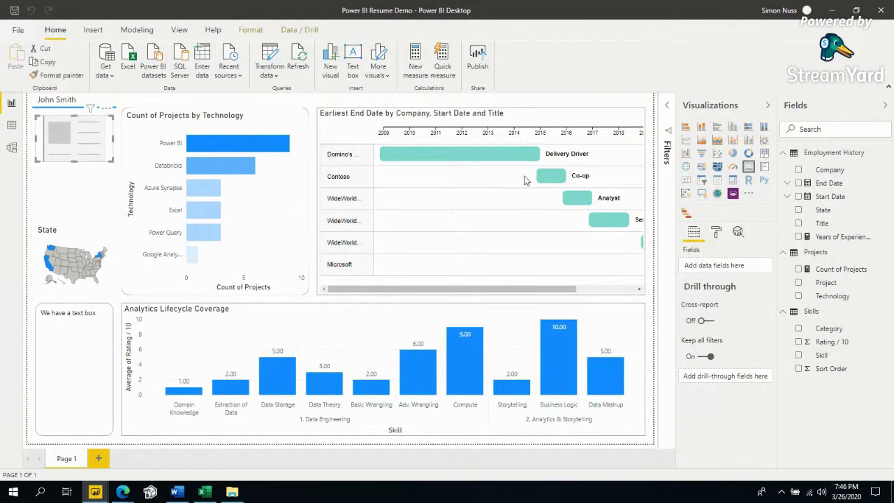
click(840, 236)
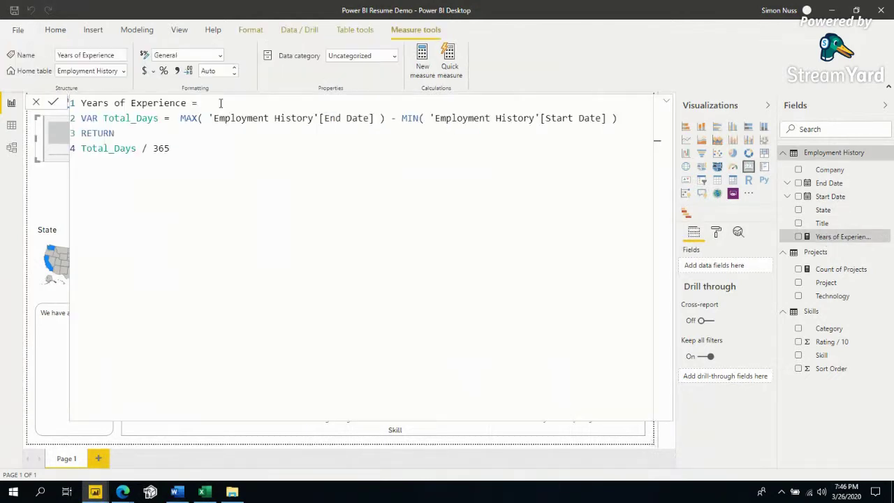
- Try moving the / 365 divisor onto the Total_Days line, then undo back to RETURN Total_Days / 365
drag(175, 118, 618, 119)
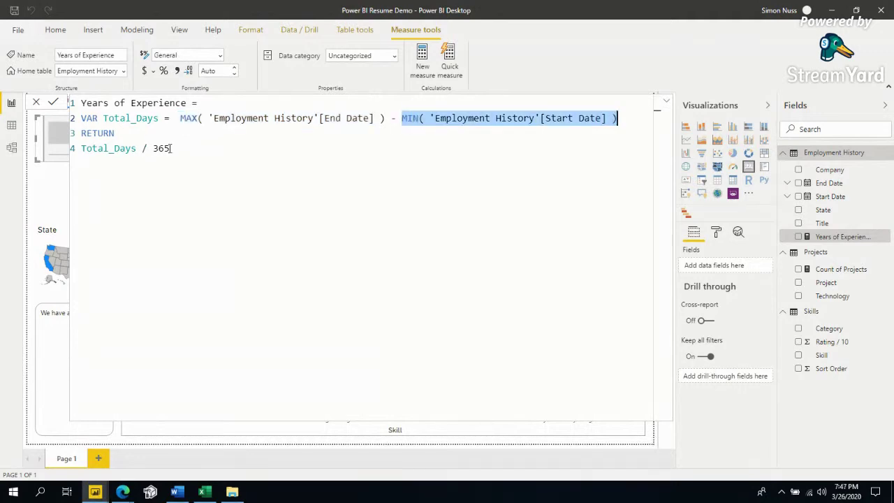
drag(171, 148, 141, 148)
click(192, 148)
key(BackSpace)
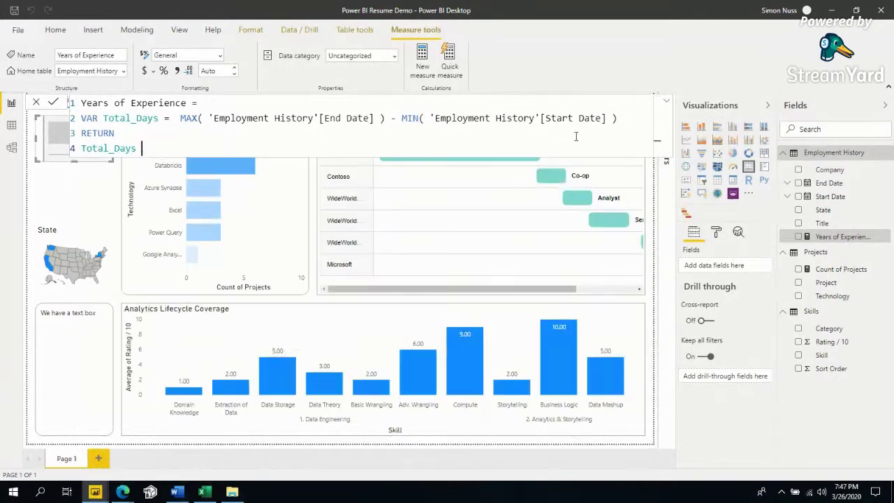
click(627, 120)
text(/ 365)
key(BackSpace)
key(BackSpace)
key(BackSpace)
key(BackSpace)
key(BackSpace)
key(BackSpace)
key(ctrl+z)
key(ctrl+z)
key(ctrl+z)
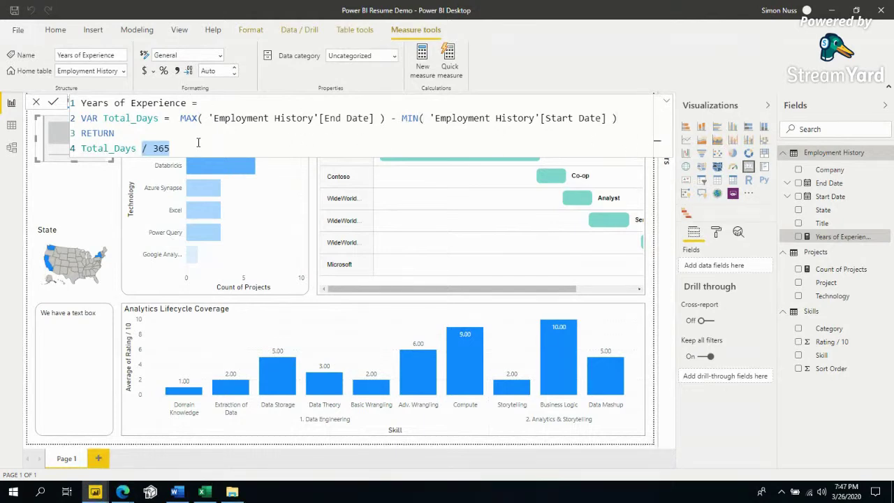
- Check the formula, highlighting Total_Days and the 365 divisor on the RETURN line
click(191, 136)
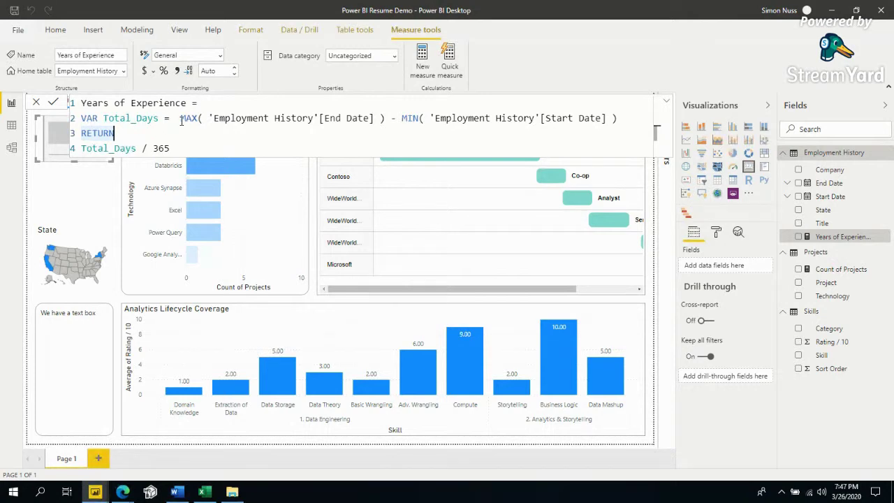
drag(181, 118, 617, 118)
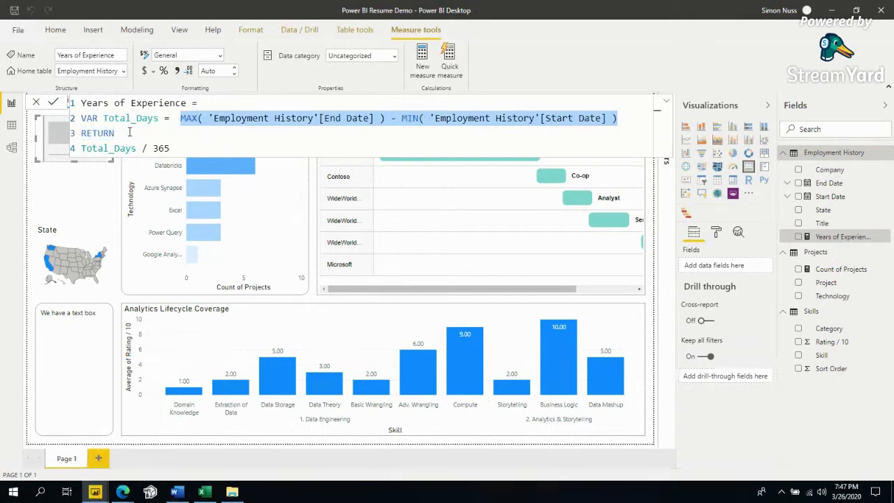
double_click(133, 120)
double_click(115, 148)
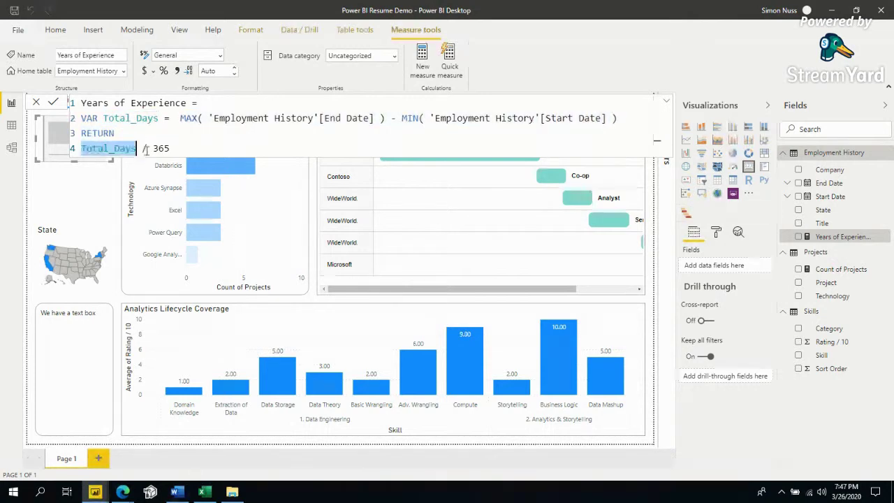
click(158, 148)
double_click(160, 148)
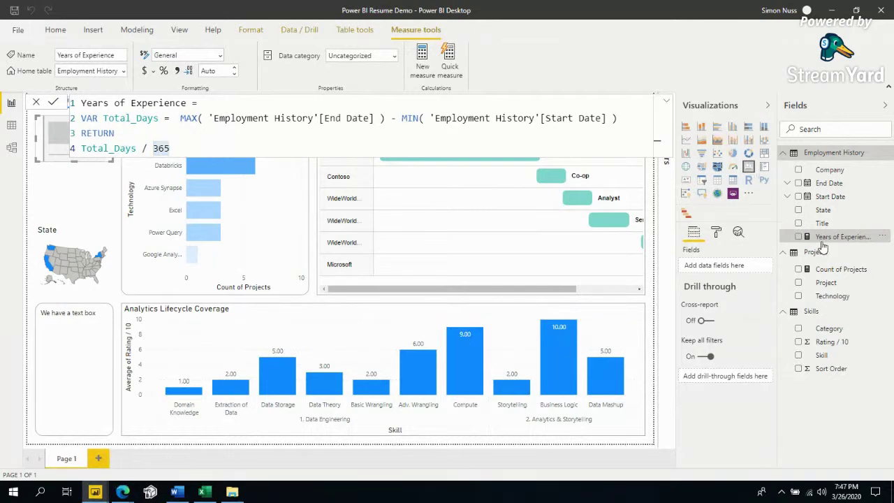
- Remove the Q&A visual from the left column after briefly opening its setup
click(111, 184)
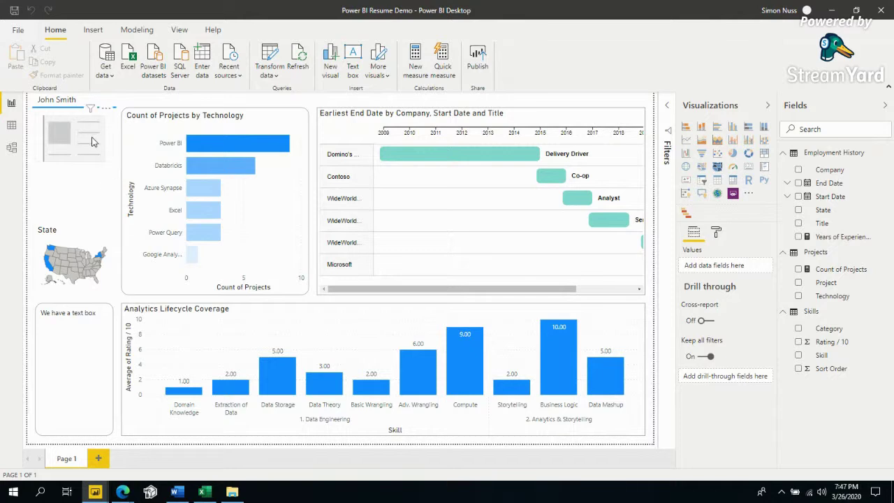
click(79, 130)
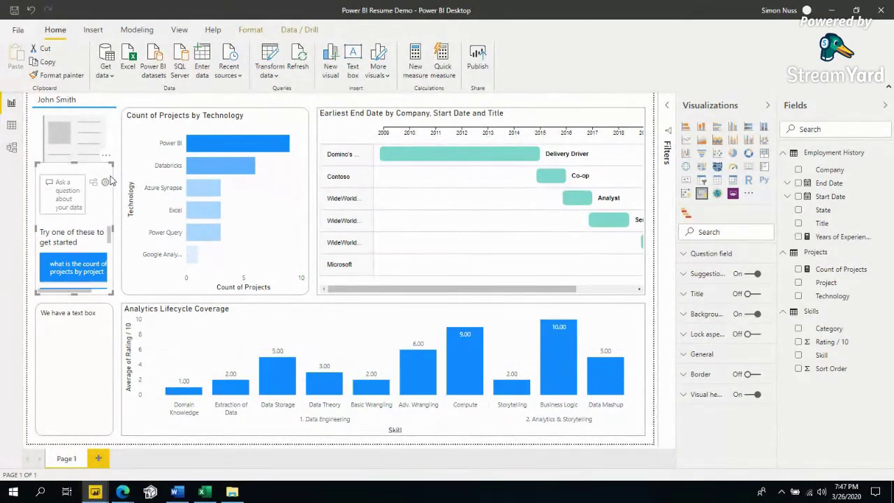
click(106, 181)
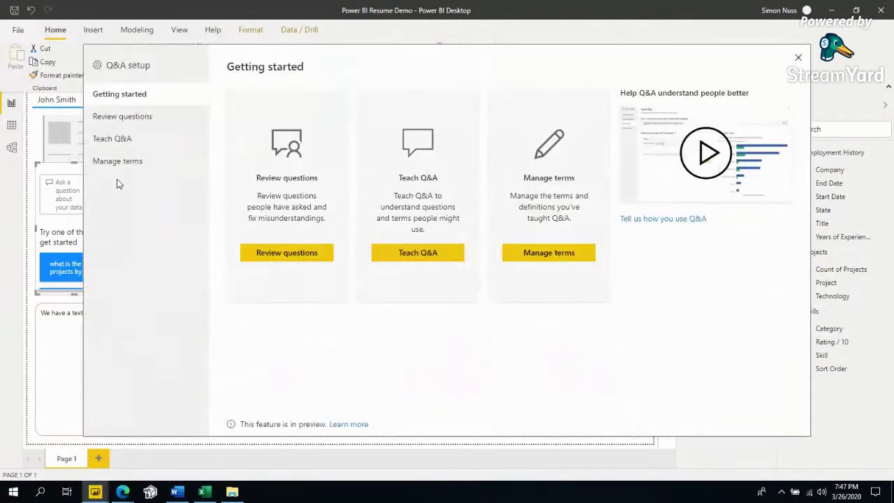
click(798, 58)
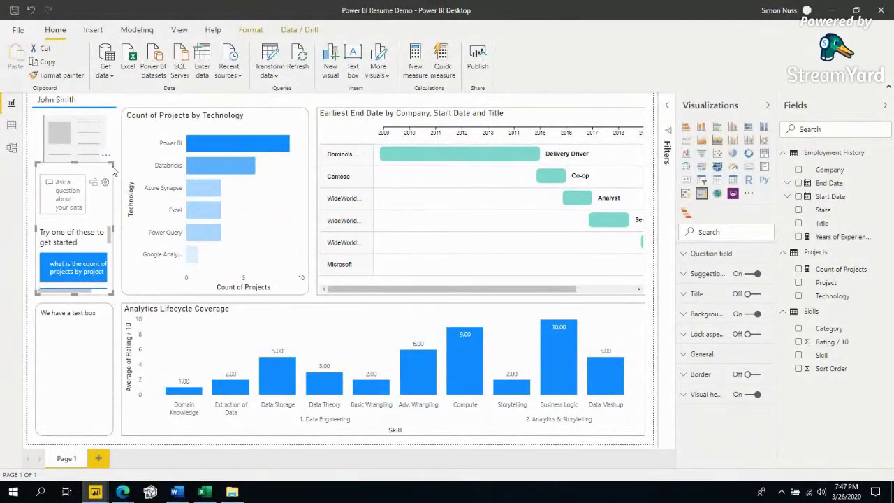
key(ctrl+z)
click(86, 140)
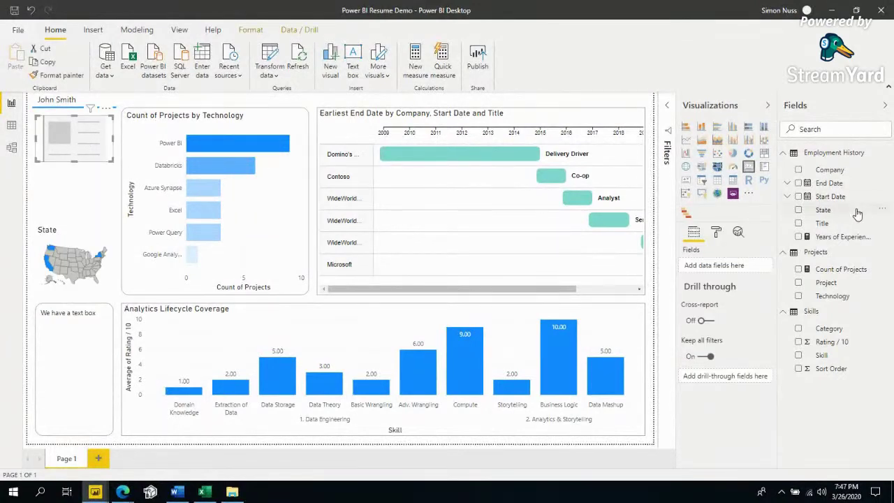
- Make the top-left card show Years of Experience (11.24), move it above the State map, and test a map filter
drag(831, 237, 747, 272)
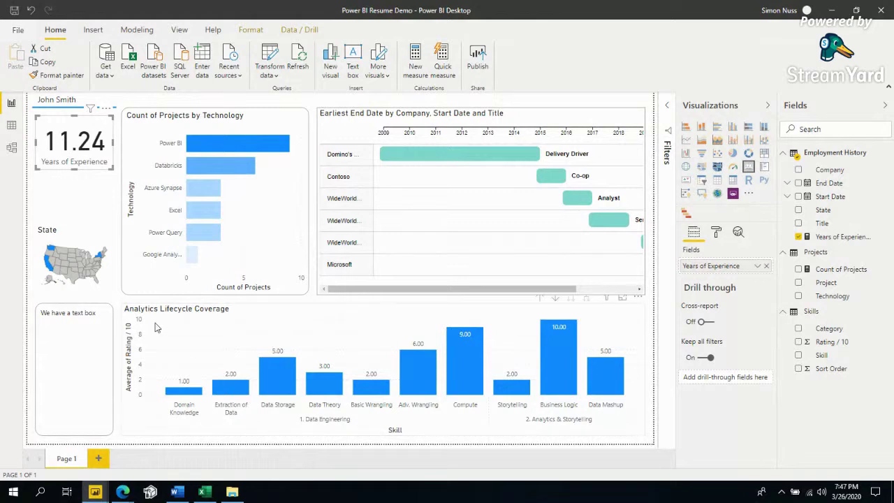
drag(98, 154, 98, 208)
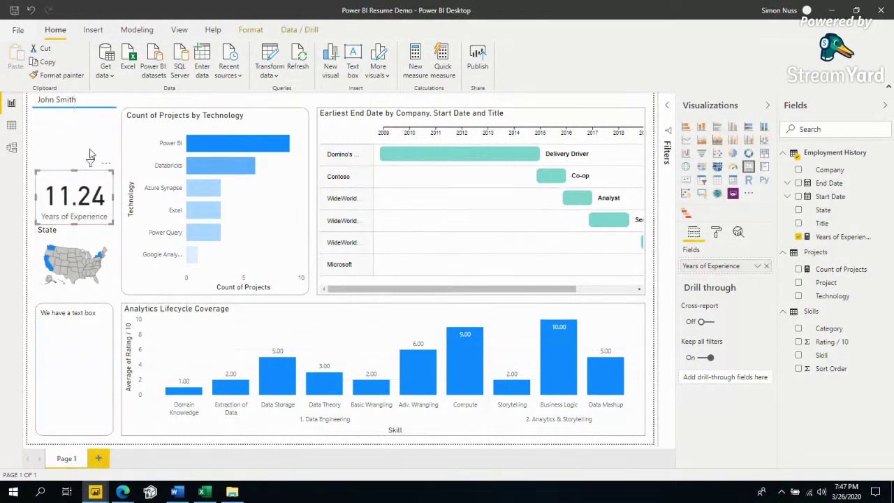
click(89, 154)
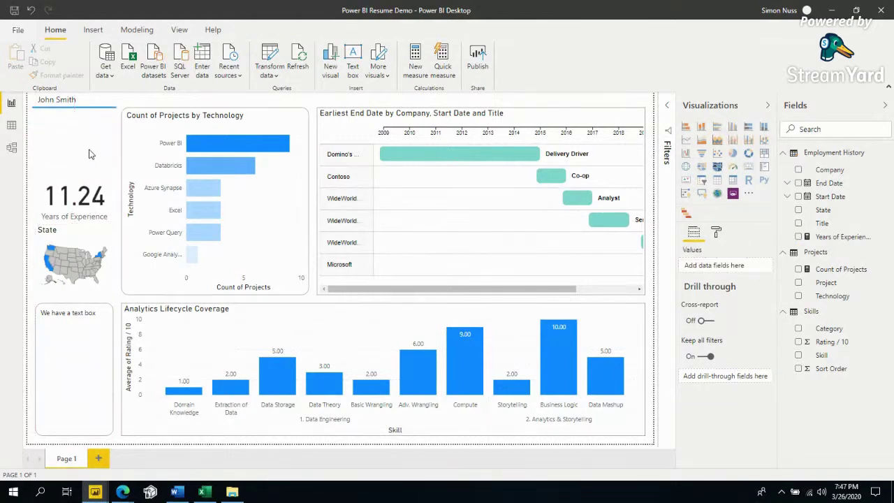
click(52, 255)
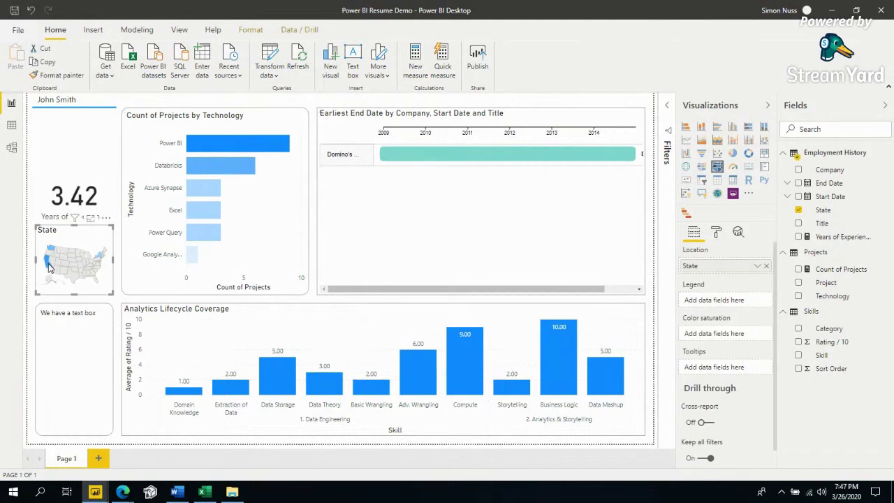
click(49, 267)
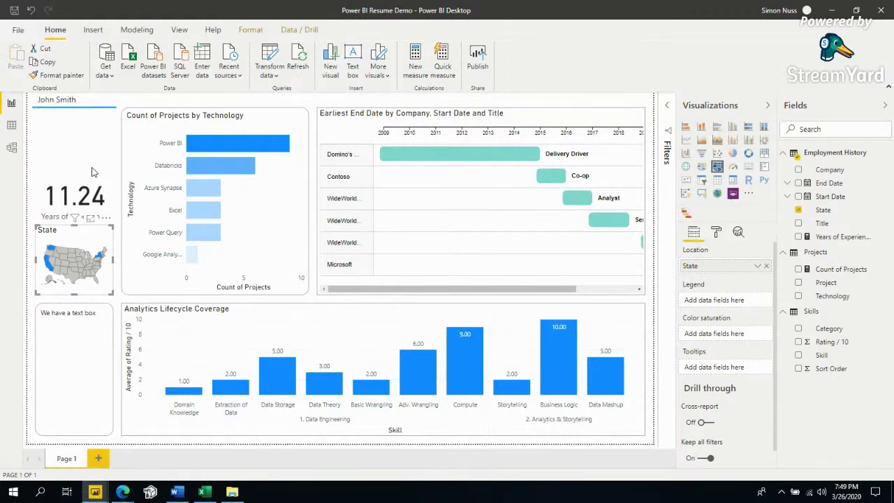
- Open Resume Data demo.xlsx from Excel's taskbar recent list
click(91, 188)
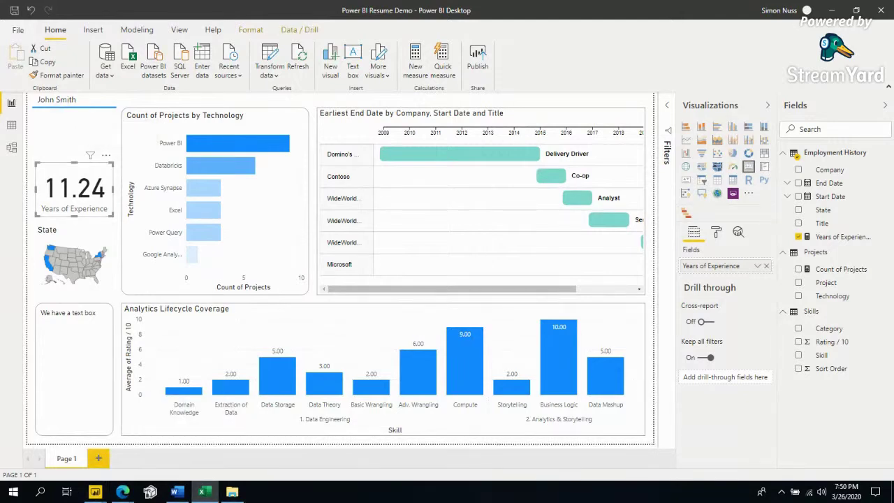
right_click(204, 489)
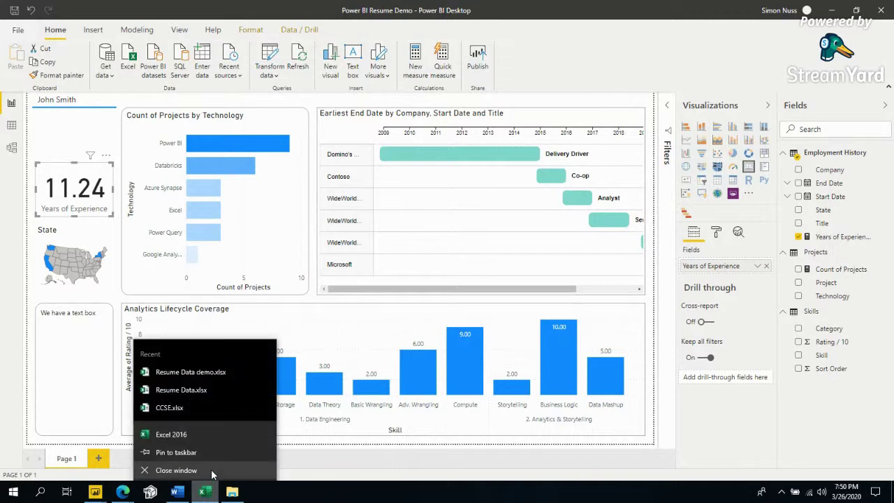
click(208, 369)
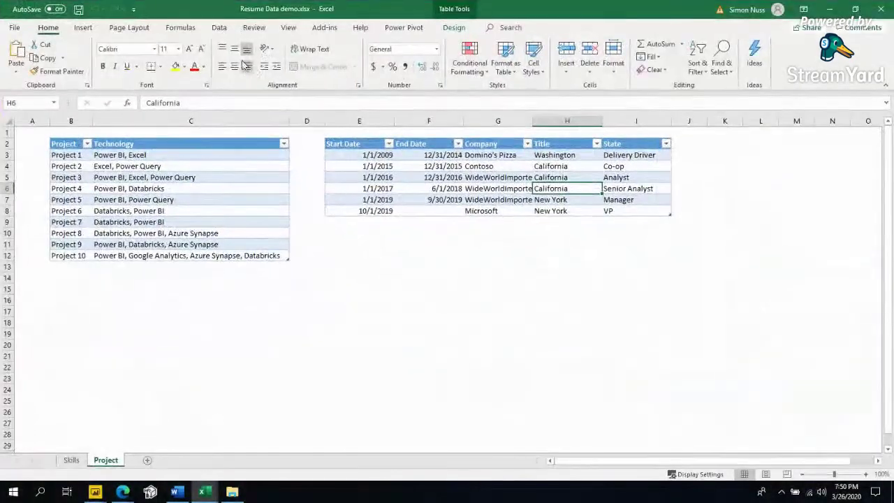
click(218, 27)
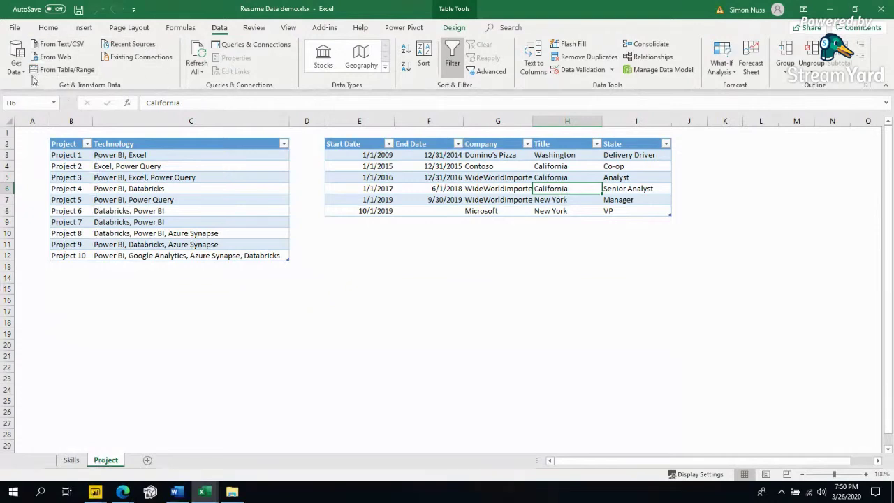
click(15, 59)
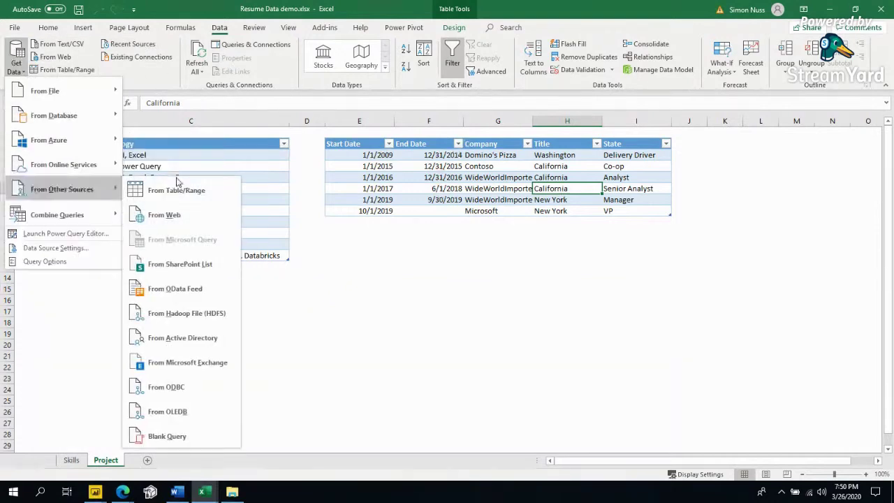
click(80, 234)
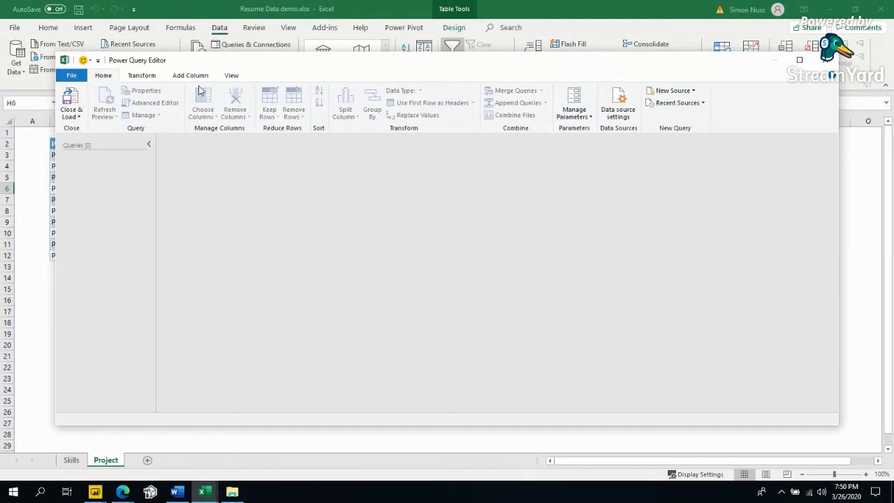
drag(228, 69, 217, 53)
click(131, 59)
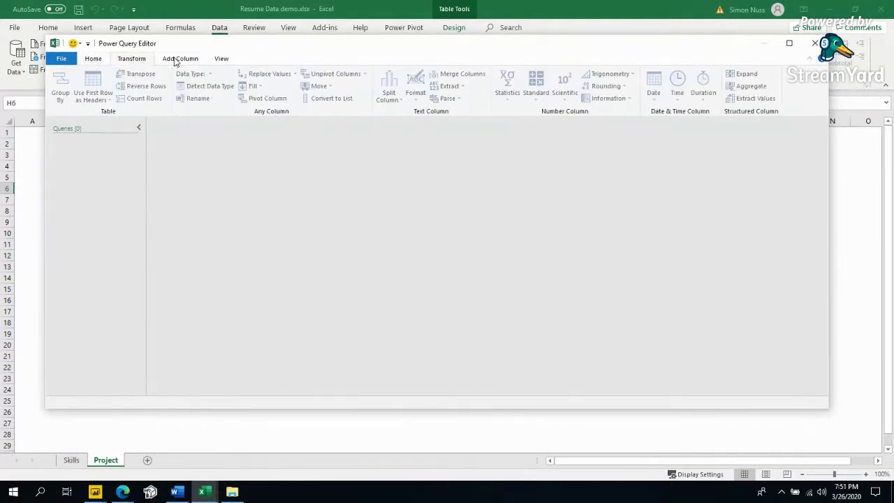
click(180, 58)
click(814, 43)
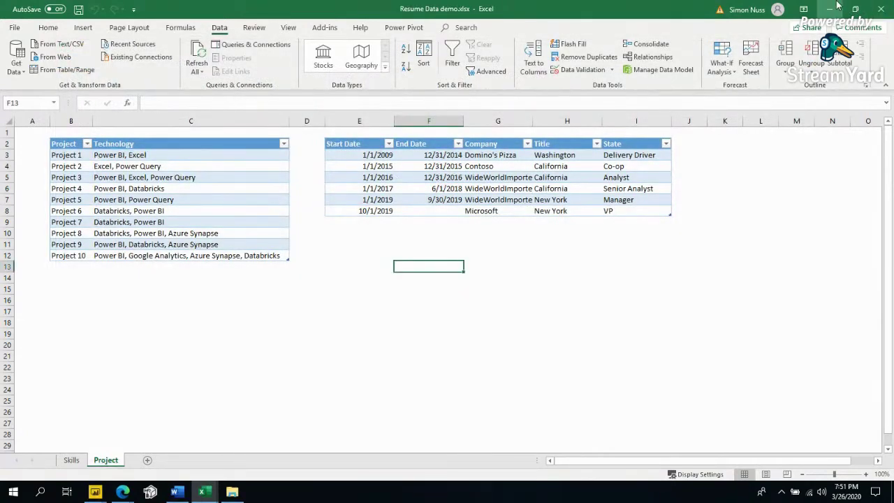
- Minimize Excel and switch to the Resume Data Model report window
click(872, 6)
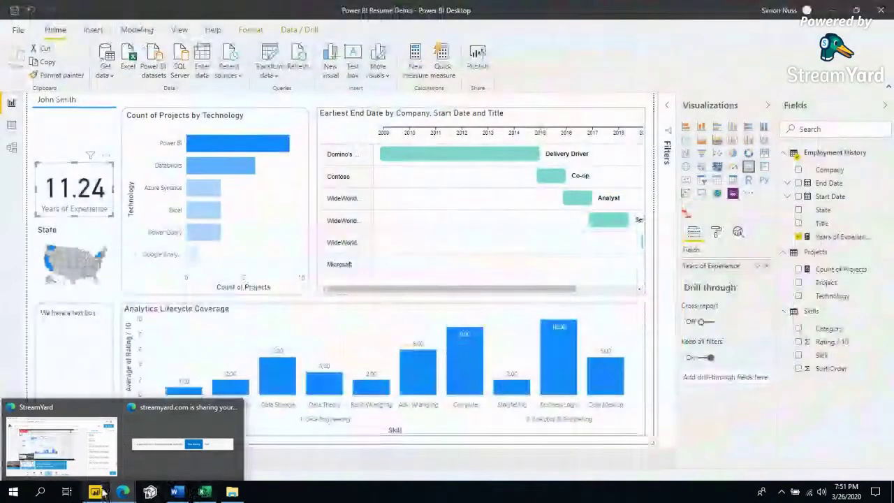
mouse_move(98, 492)
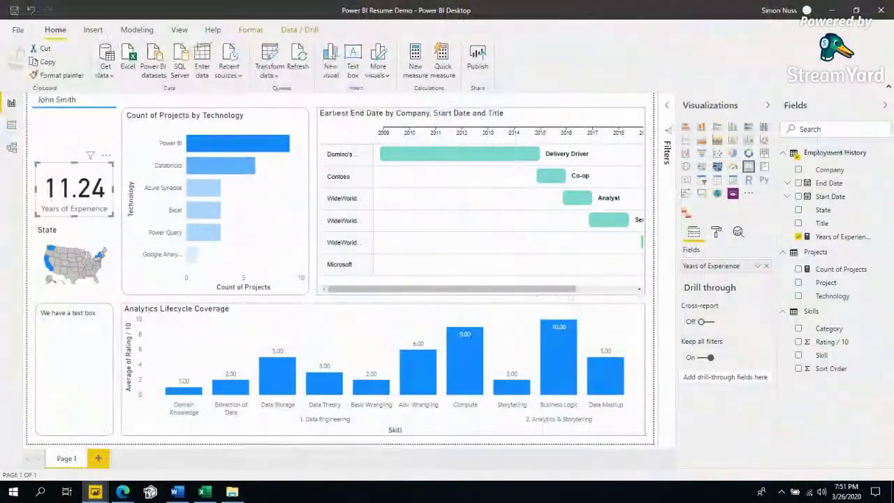
click(59, 461)
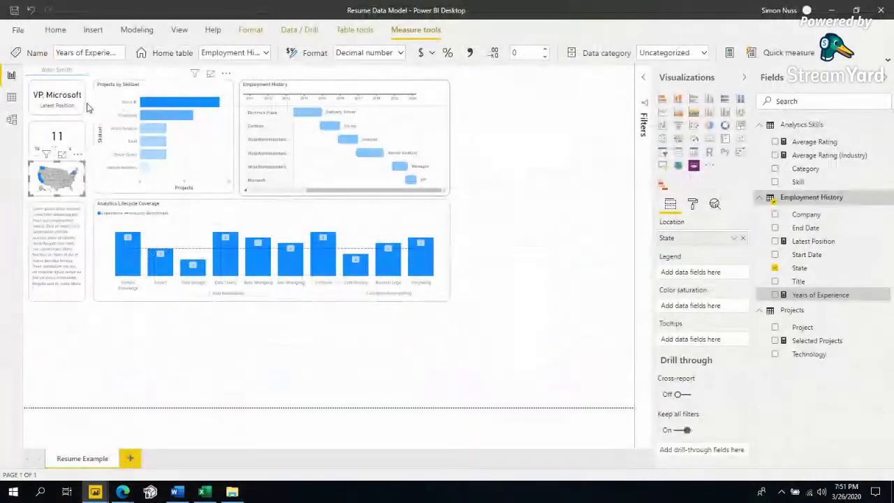
click(104, 131)
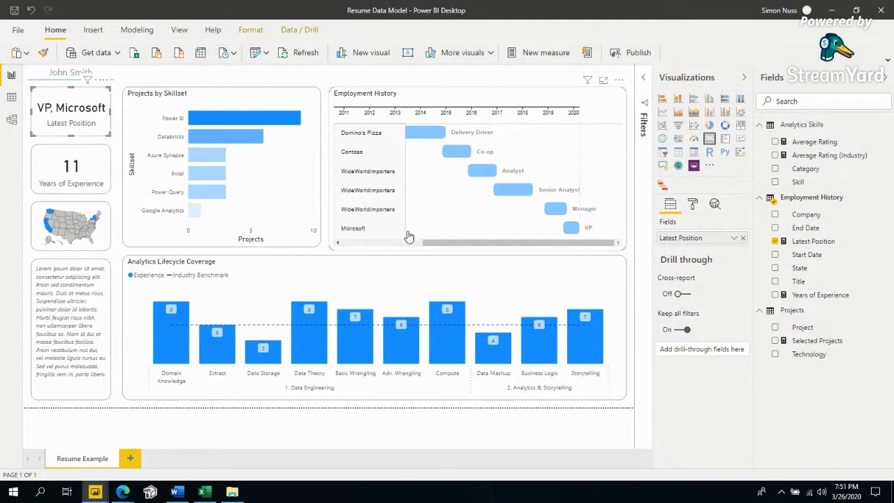
drag(427, 246, 368, 244)
mouse_move(50, 232)
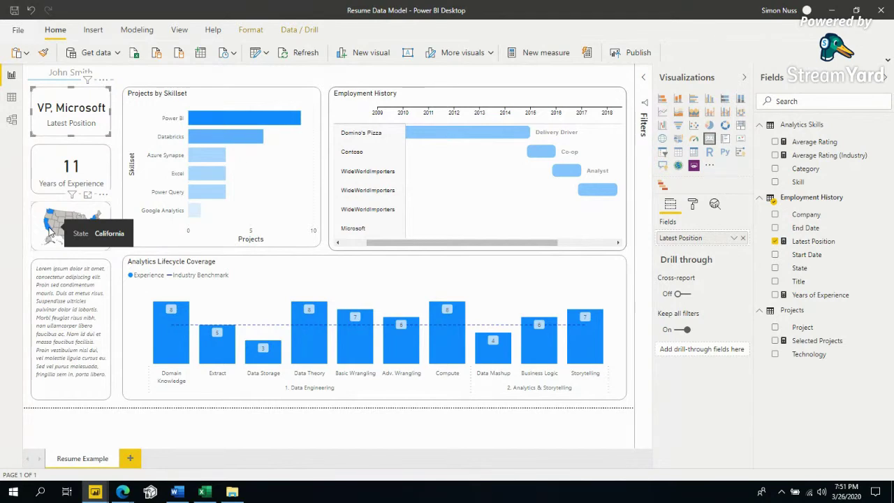
click(50, 233)
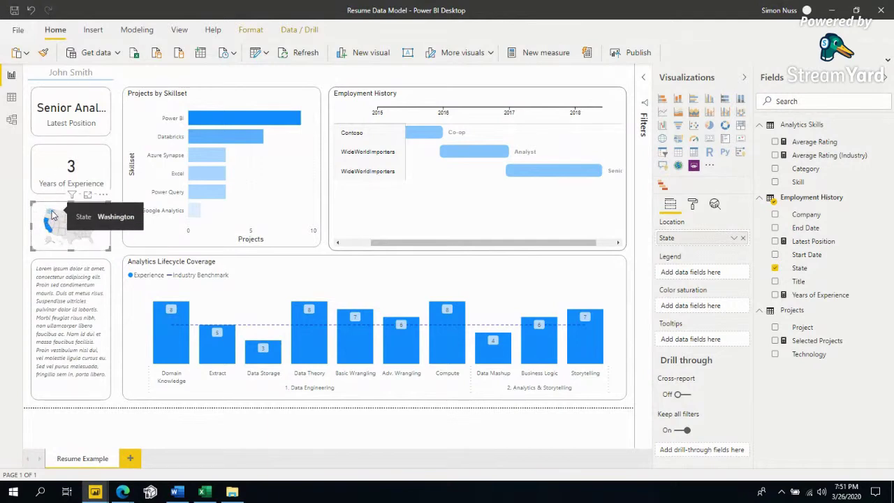
click(52, 215)
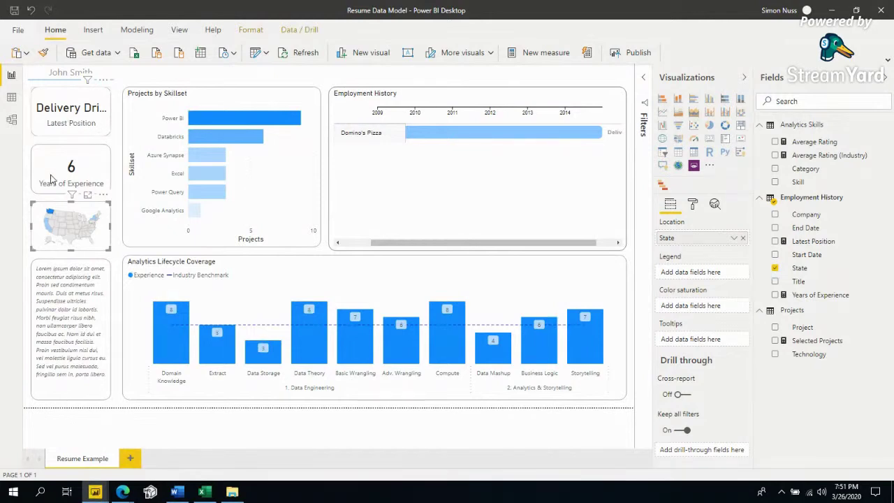
mouse_move(68, 218)
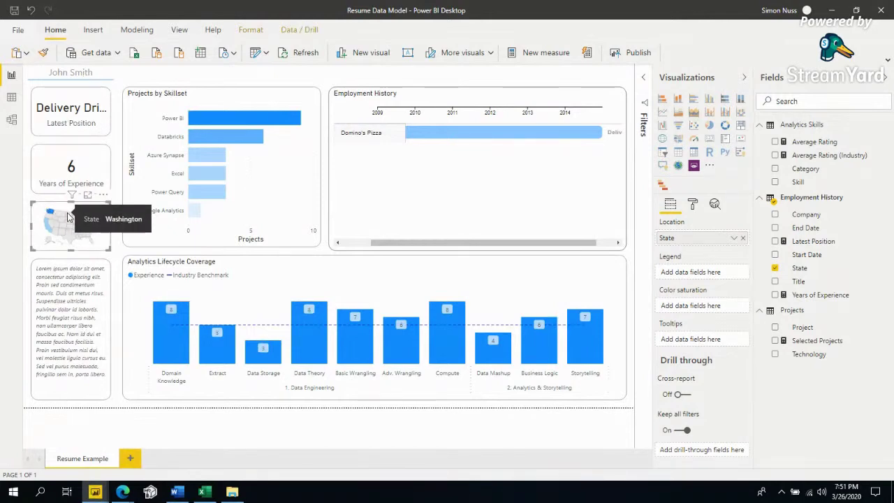
click(95, 221)
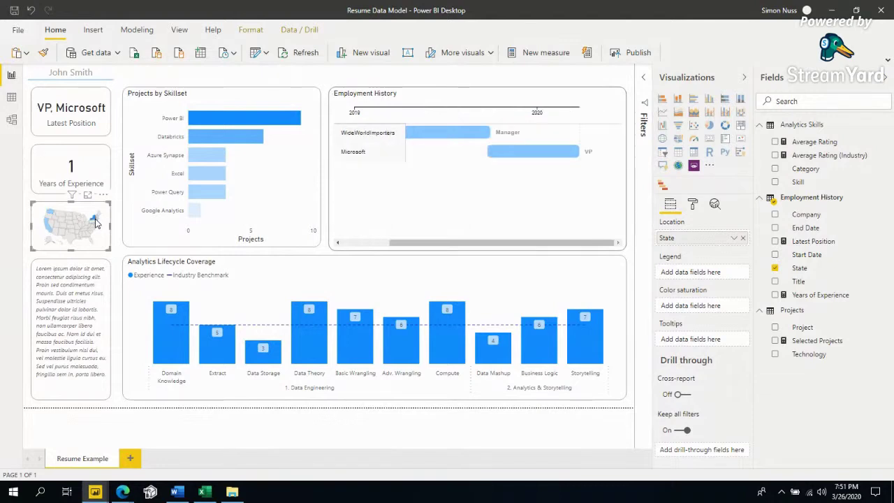
click(95, 221)
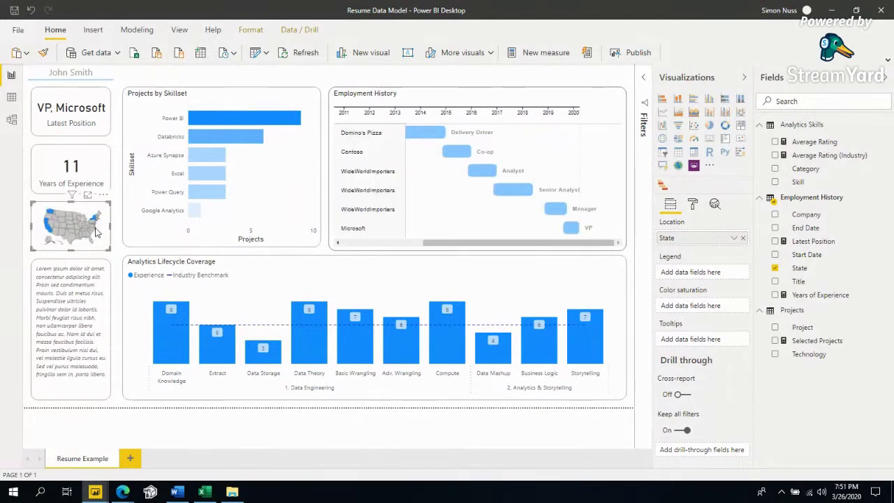
click(90, 107)
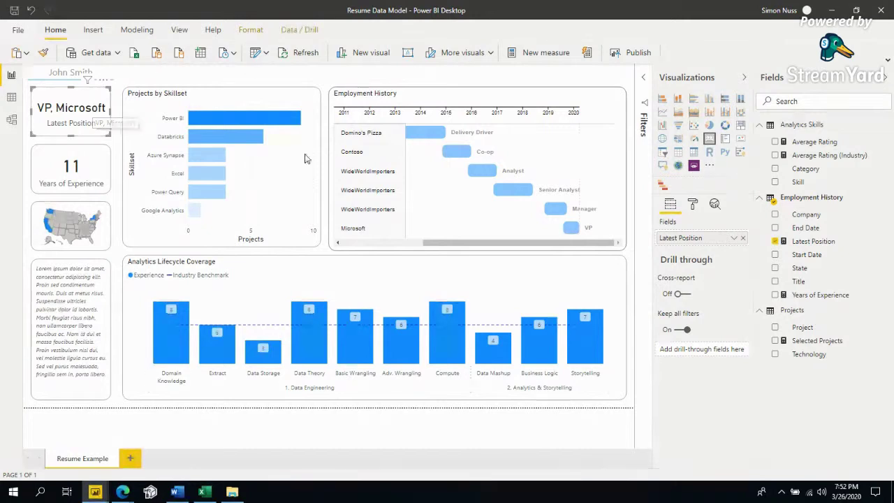
click(324, 238)
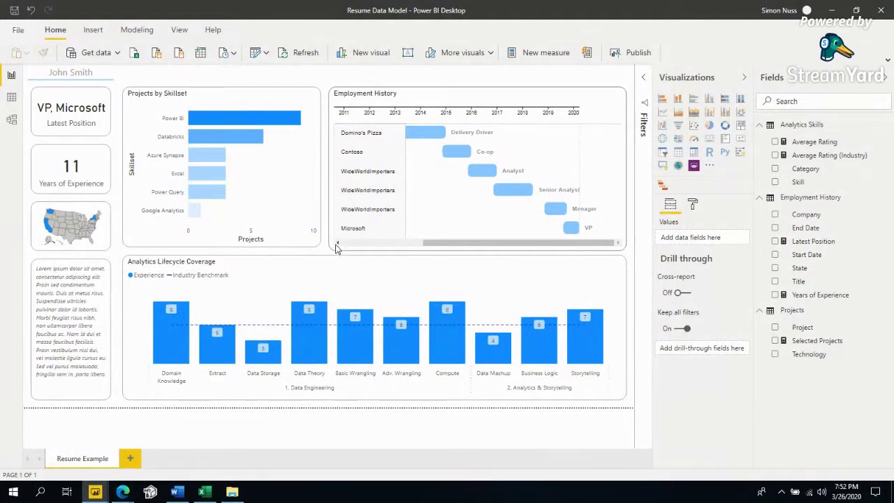
key(alt+Tab)
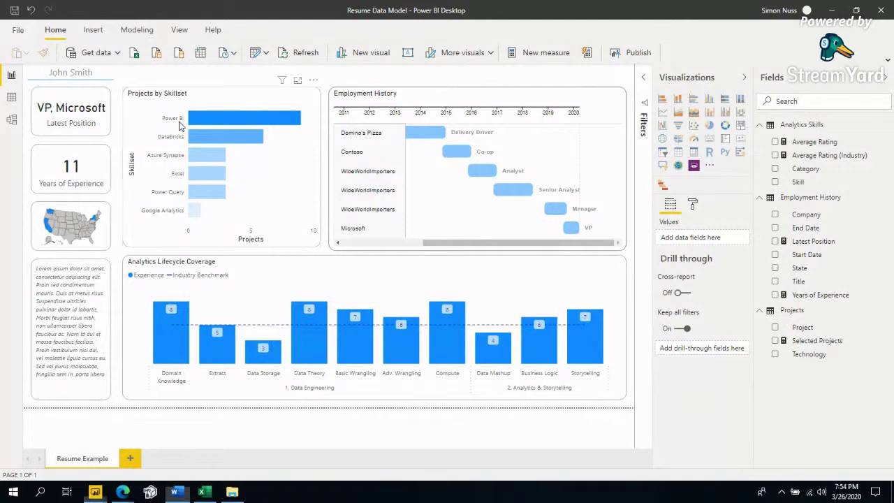
- Clear the Projects by Skillset bar highlight, deselect the chart, and show the View ribbon options
click(246, 128)
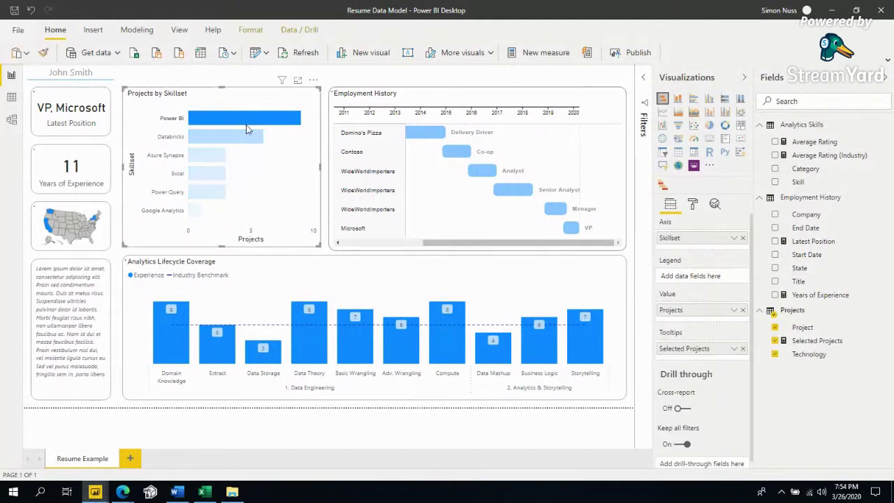
click(186, 129)
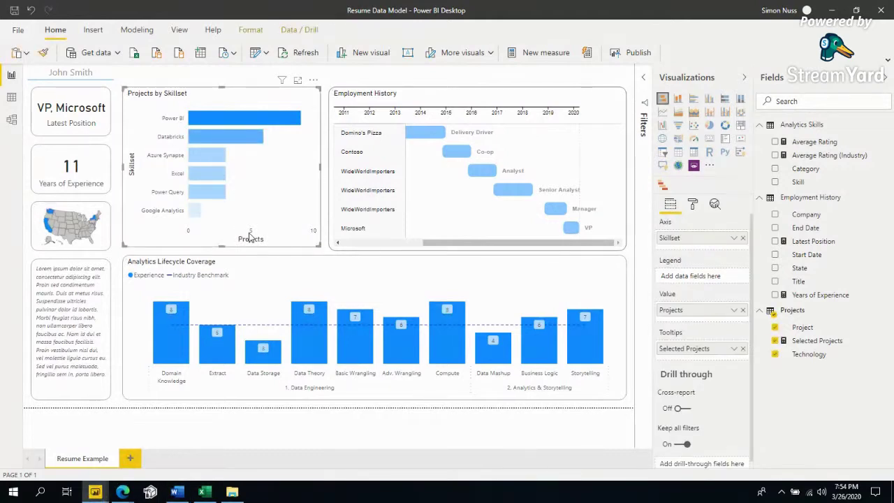
click(323, 253)
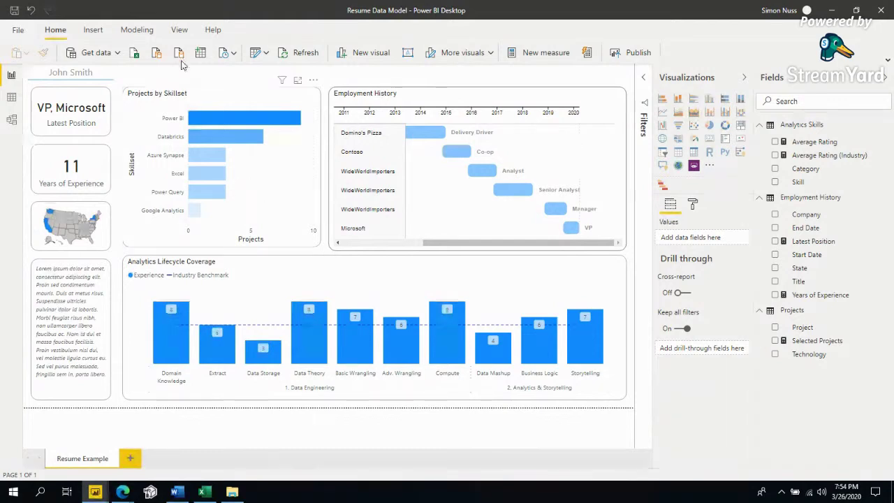
click(181, 31)
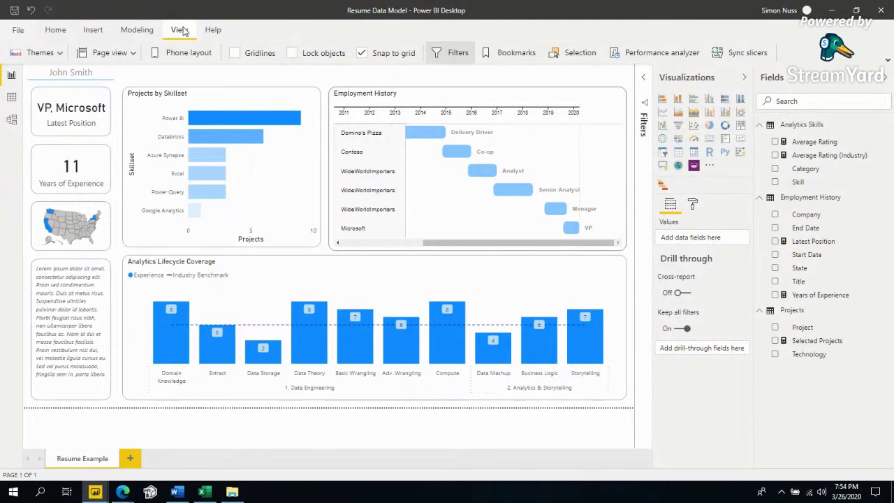
- With snap to grid off, resize the Projects by Skillset chart and widen Employment History leftward
click(361, 53)
mouse_move(123, 88)
mouse_down()
mouse_move(137, 112)
mouse_move(148, 112)
mouse_move(142, 116)
mouse_move(147, 107)
mouse_move(130, 91)
mouse_up()
click(333, 249)
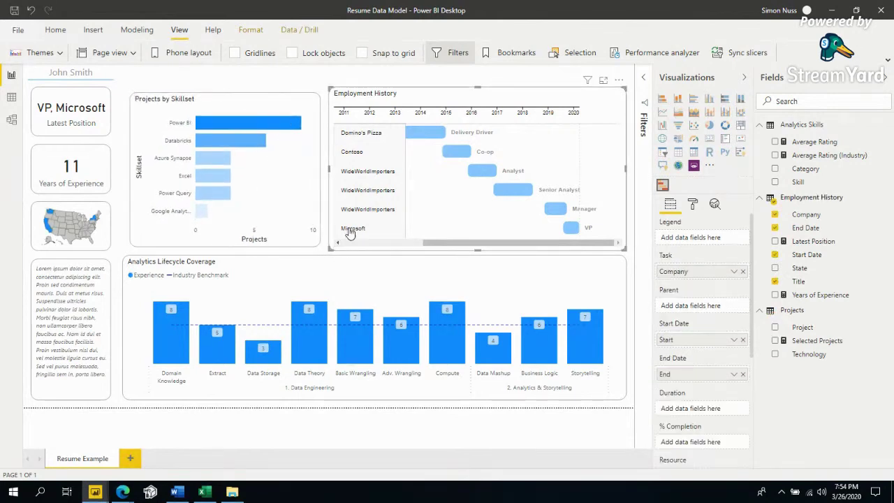
mouse_move(334, 248)
mouse_down()
mouse_move(319, 250)
mouse_move(350, 247)
mouse_up()
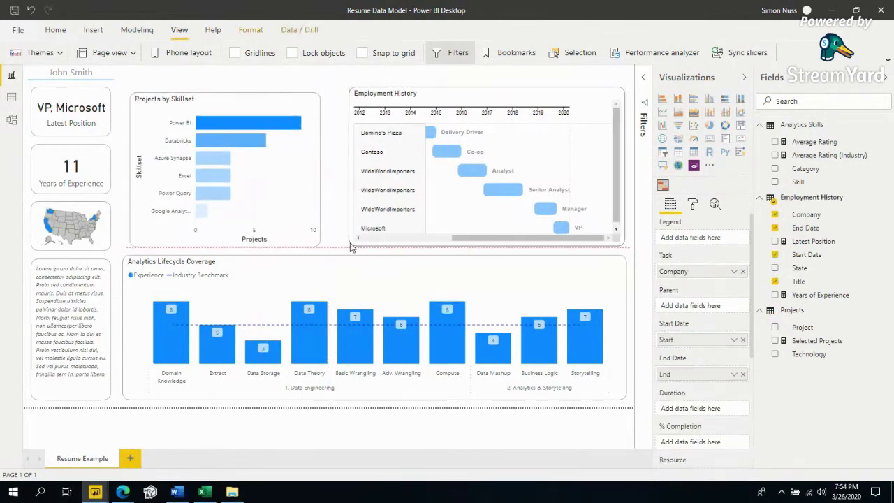
- Turn snap to grid back on and stretch the Projects by Skillset chart upward
click(114, 133)
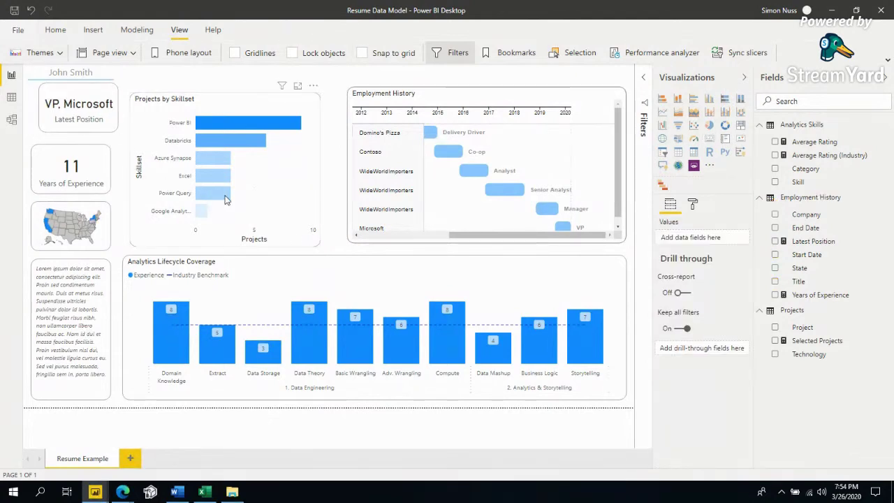
click(245, 58)
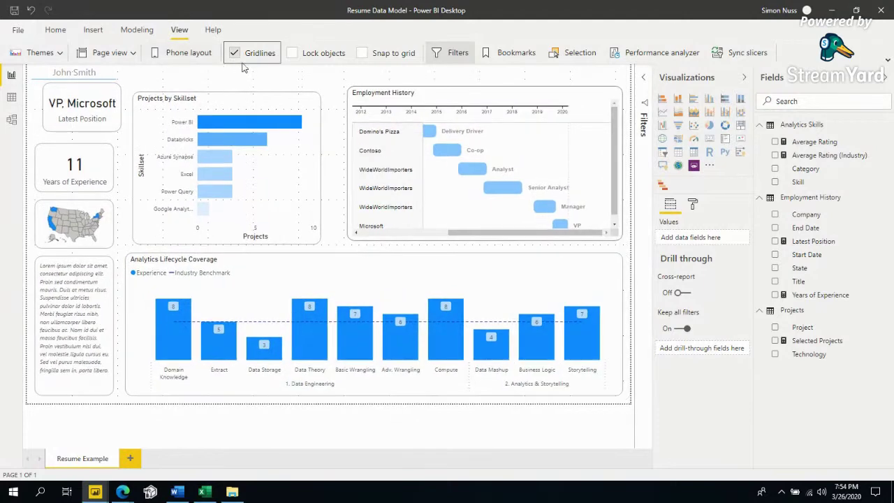
click(245, 56)
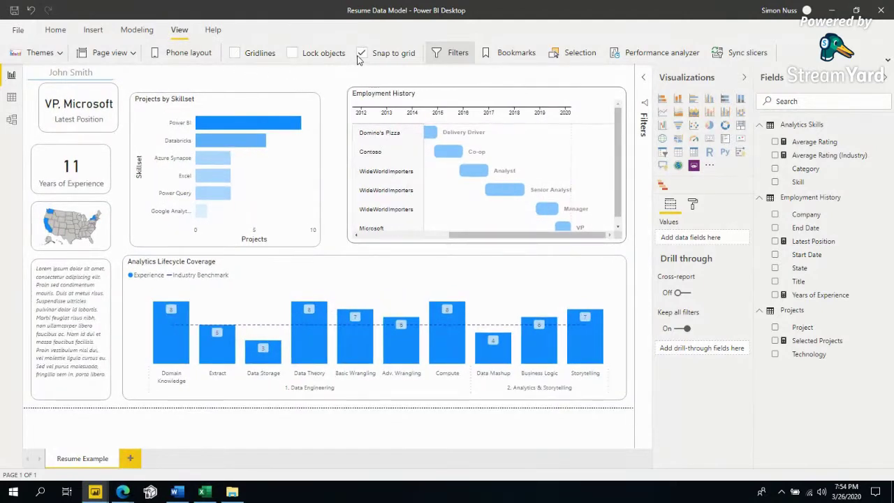
click(362, 53)
click(319, 94)
drag(319, 93, 328, 88)
- Reposition the Employment History chart, adjust the Latest Position card, and delete the stray Q&A visual
click(347, 94)
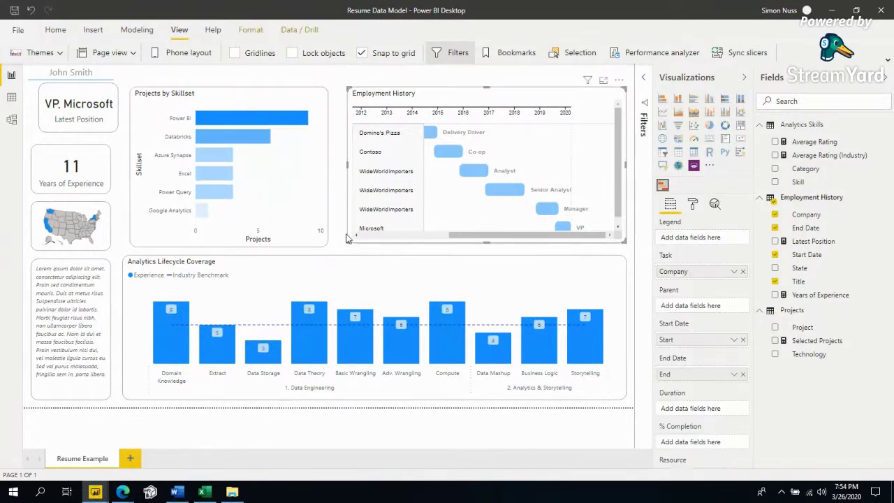
drag(348, 242, 340, 249)
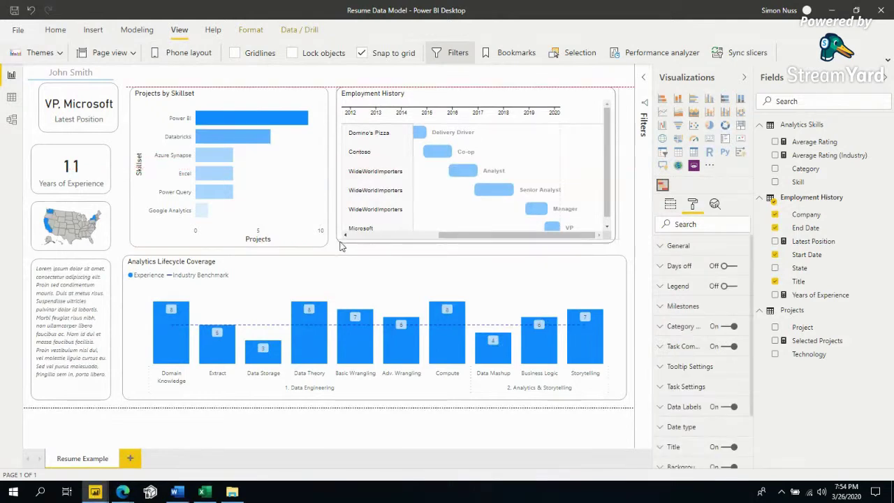
click(108, 131)
click(108, 132)
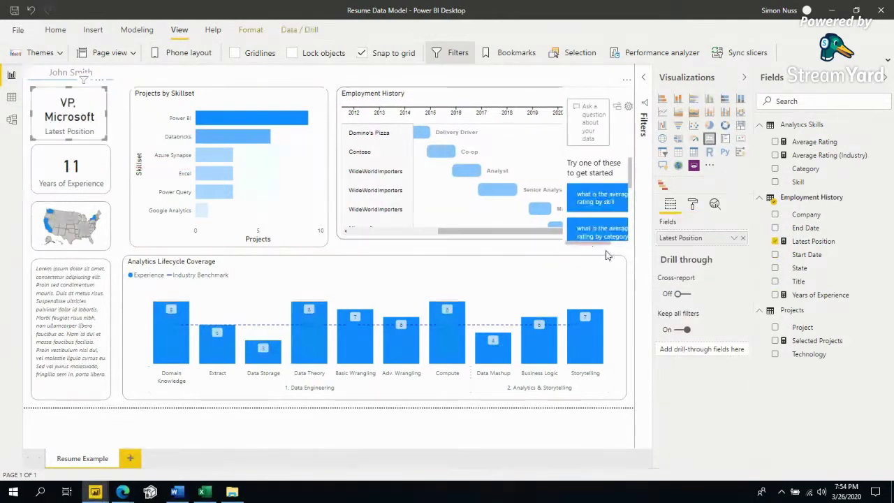
click(631, 275)
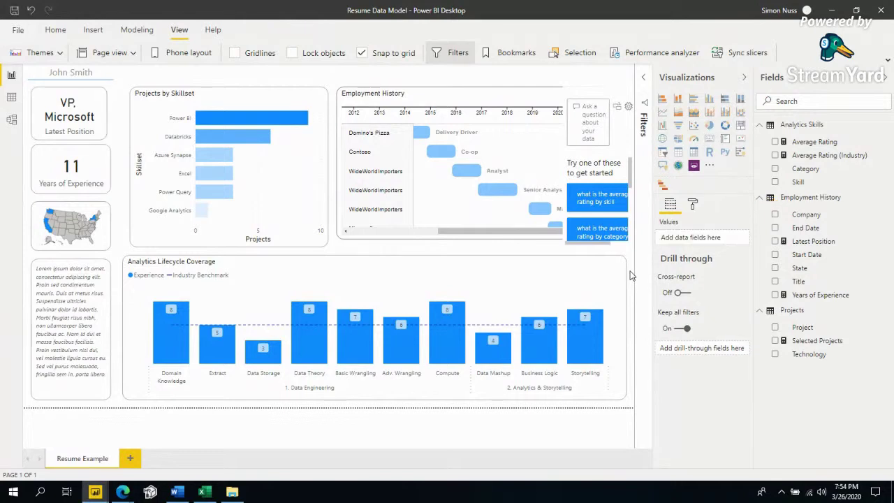
click(579, 93)
key(Delete)
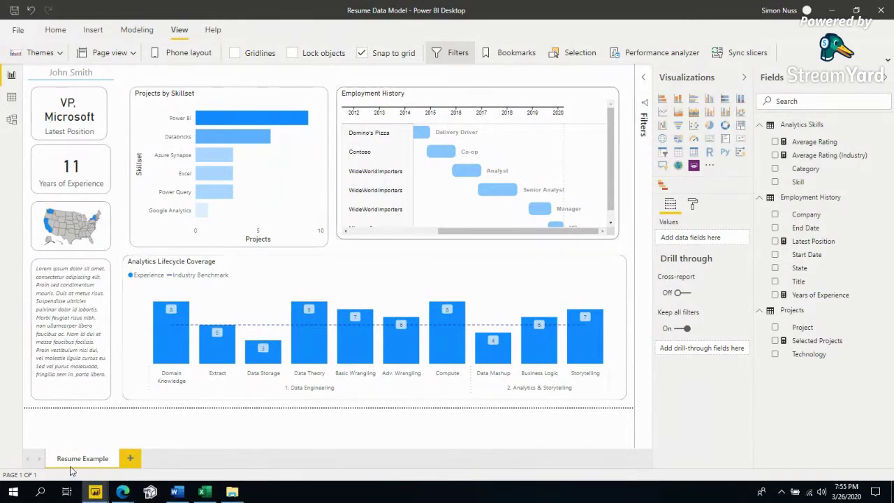
mouse_move(122, 491)
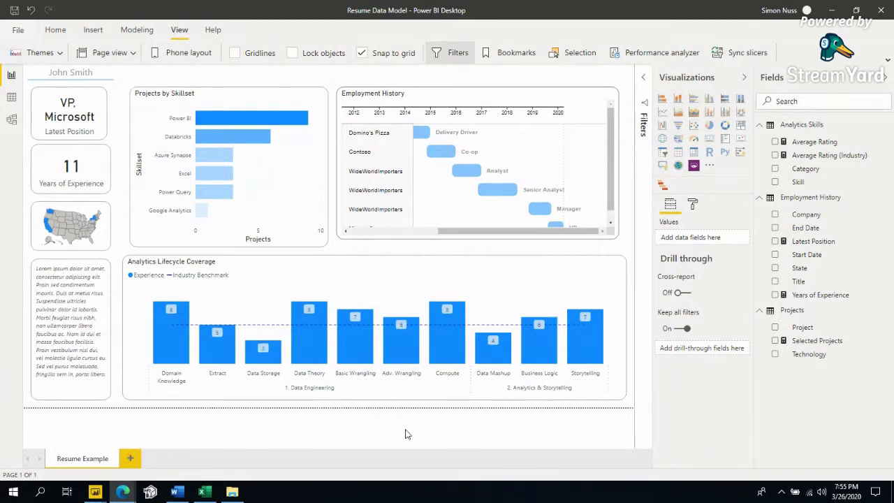
click(231, 490)
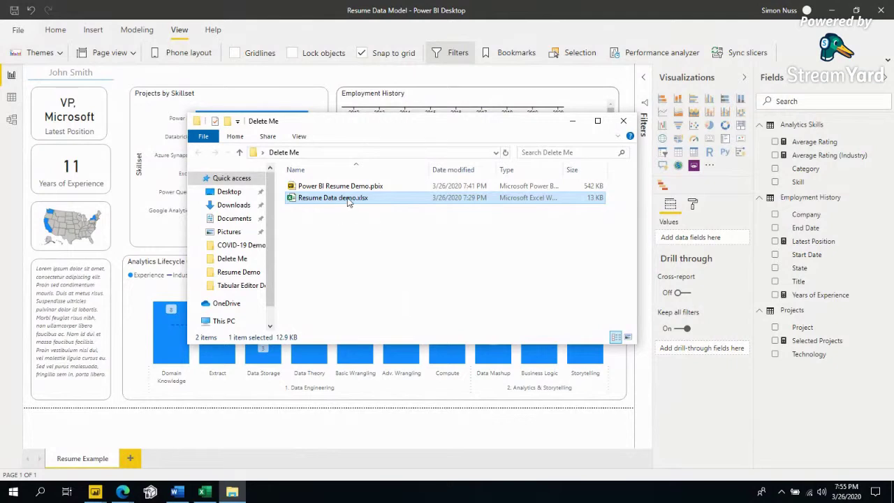
key(alt+Tab)
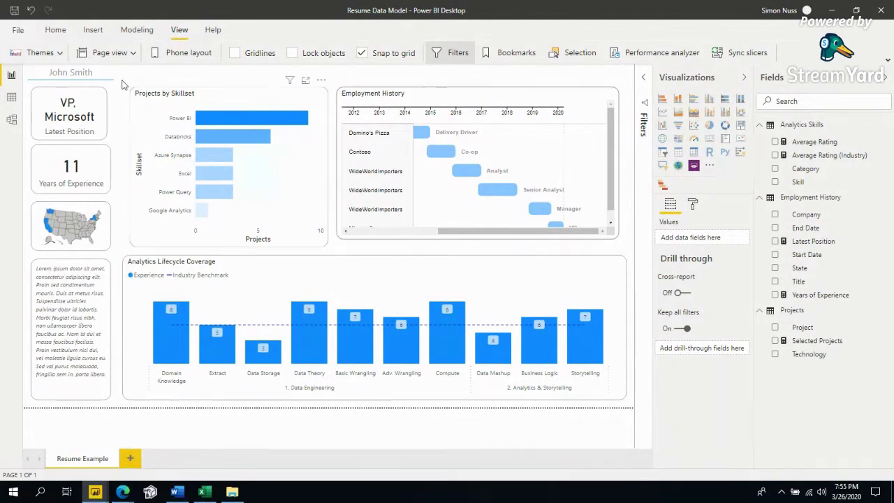
- Expand the full Home ribbon, then move and maximize the Power Query Editor window
click(56, 30)
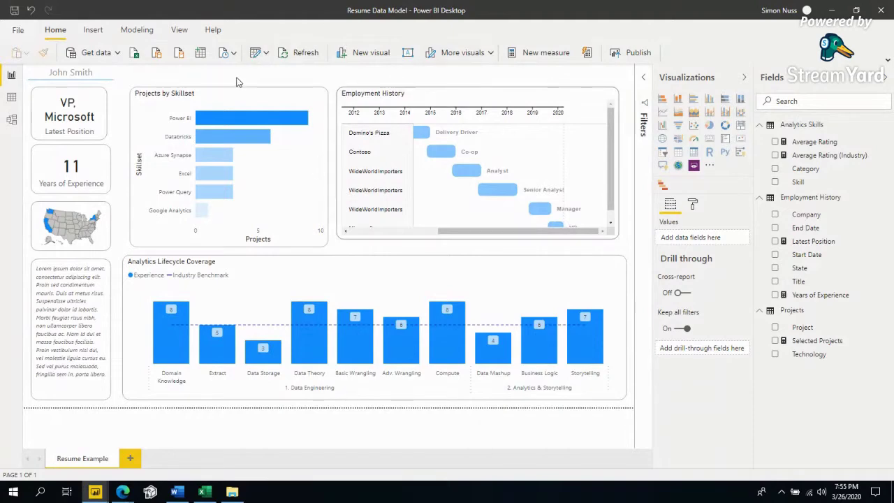
click(888, 61)
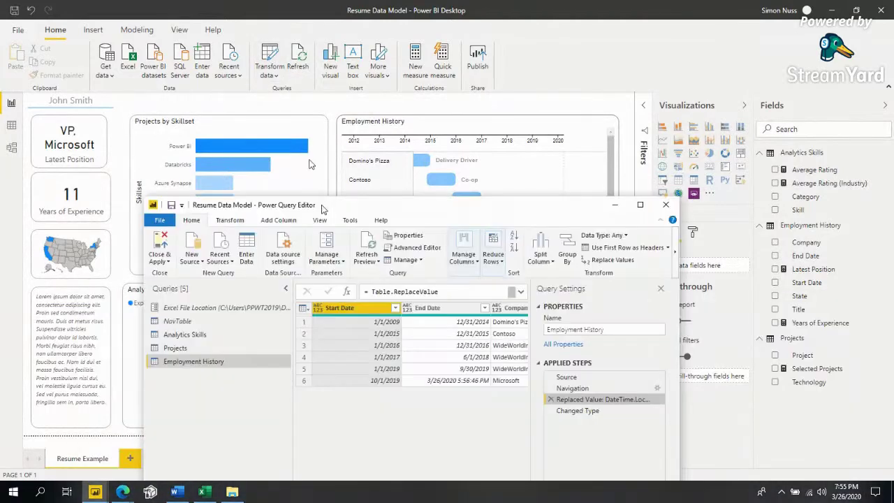
drag(351, 210, 281, 63)
double_click(282, 64)
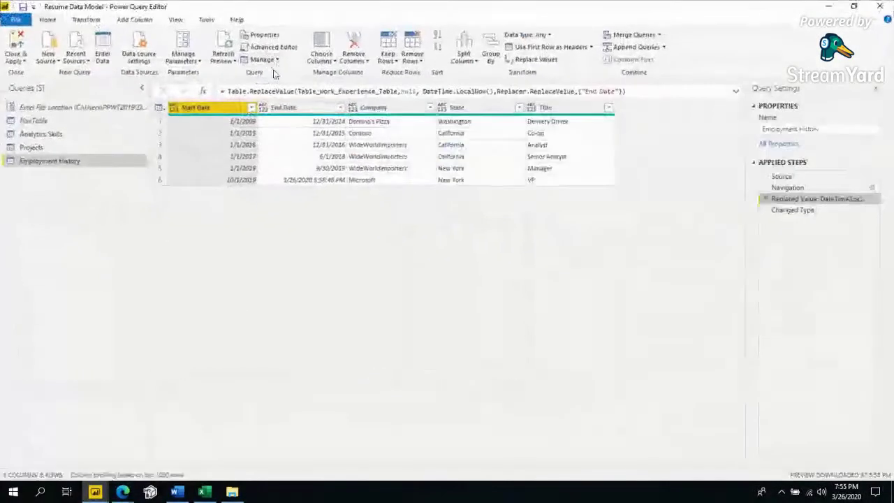
- Inspect the Excel File Location parameter's Current Value path, including the Resume Data.xlsx file name
click(112, 112)
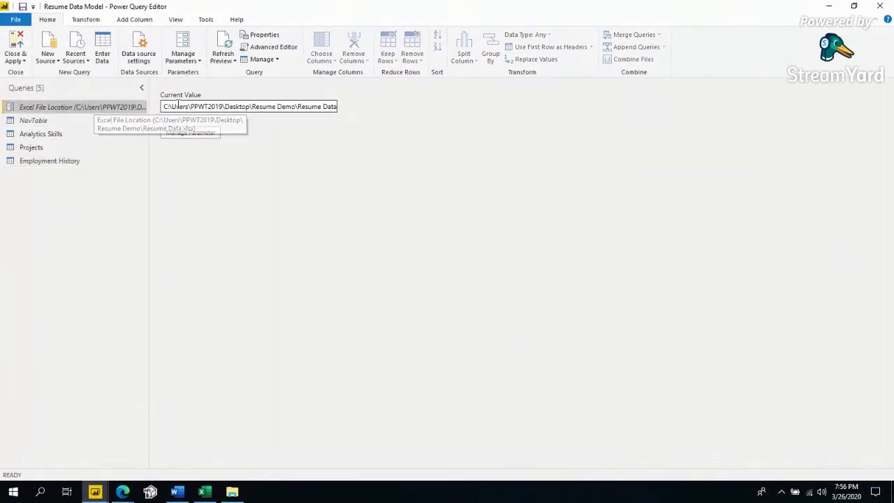
drag(178, 104, 353, 106)
click(269, 106)
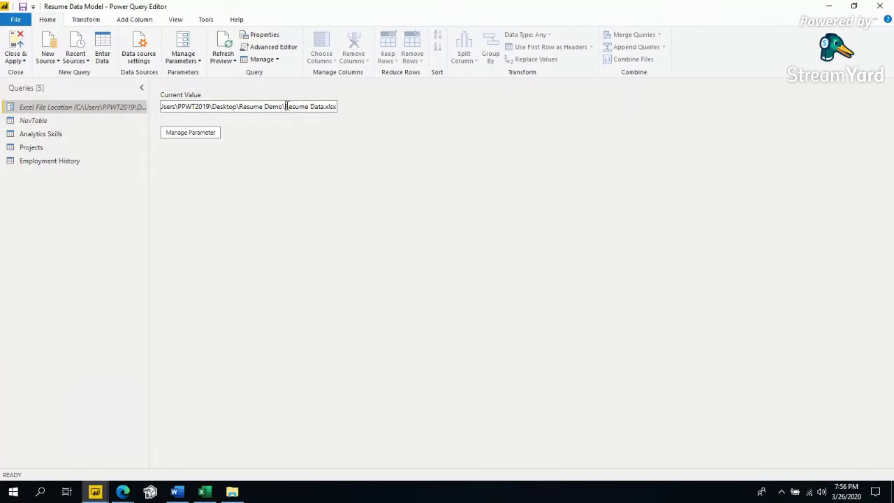
drag(285, 106, 338, 107)
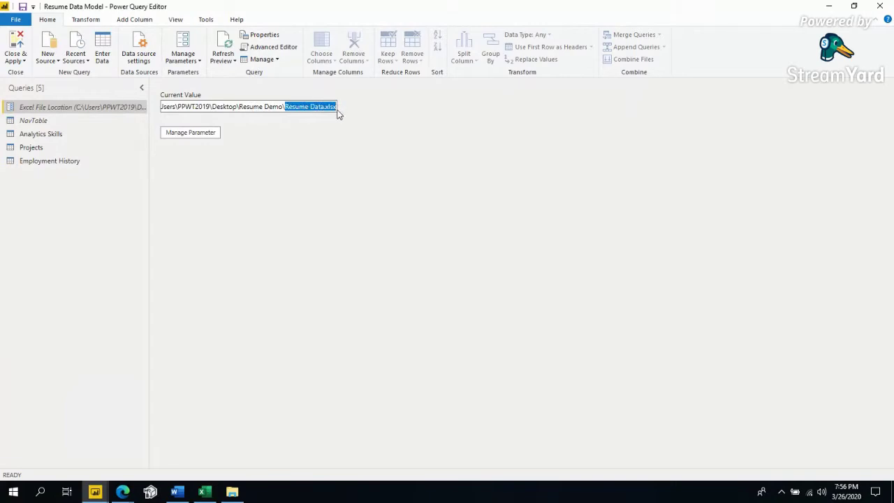
click(331, 120)
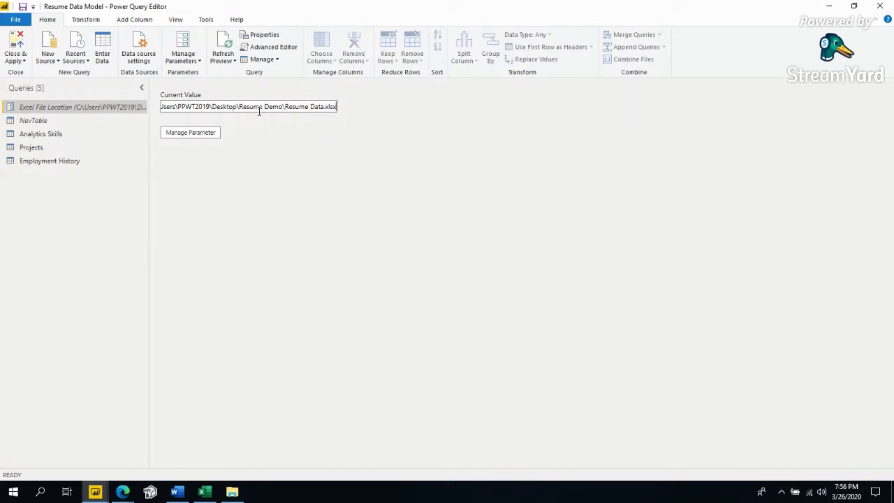
drag(259, 106, 333, 110)
click(235, 106)
click(180, 106)
click(328, 112)
- Close Power Query Editor, apply the pending changes, and return to the report
click(880, 6)
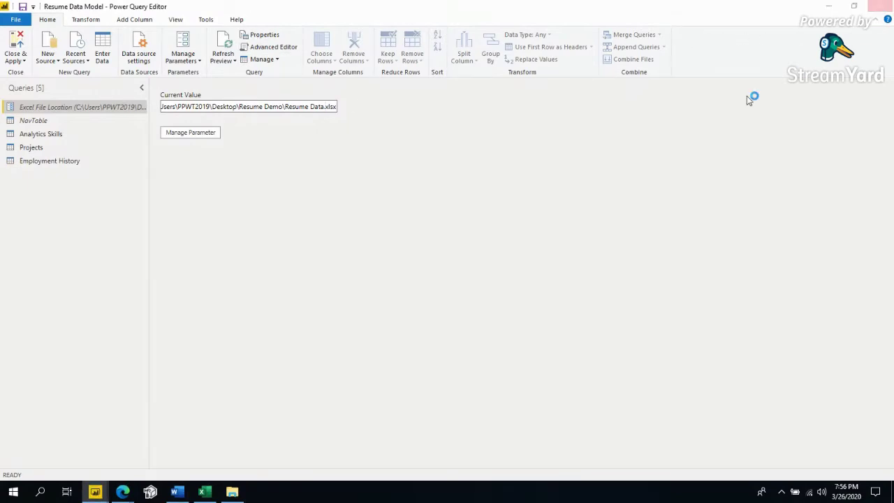
click(491, 264)
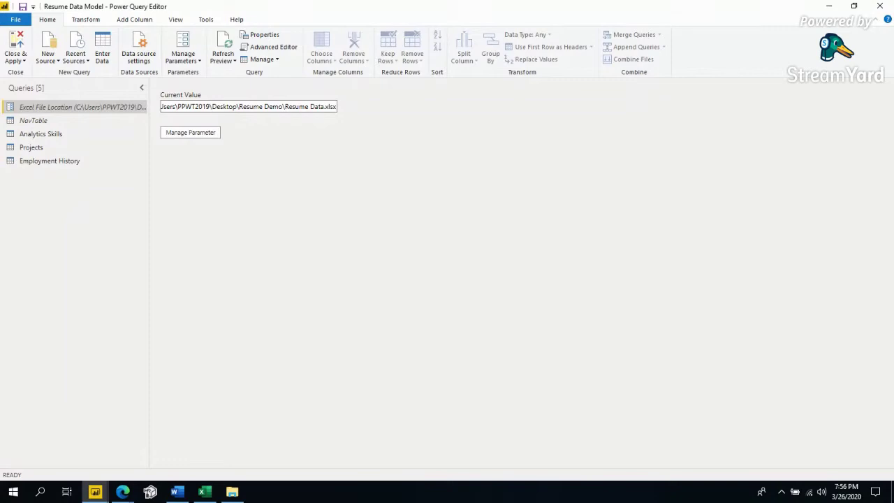
key(alt+Tab)
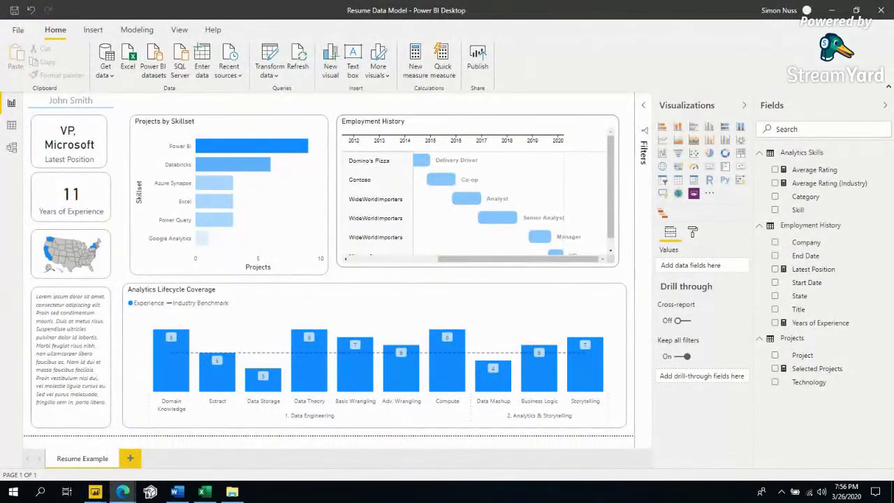